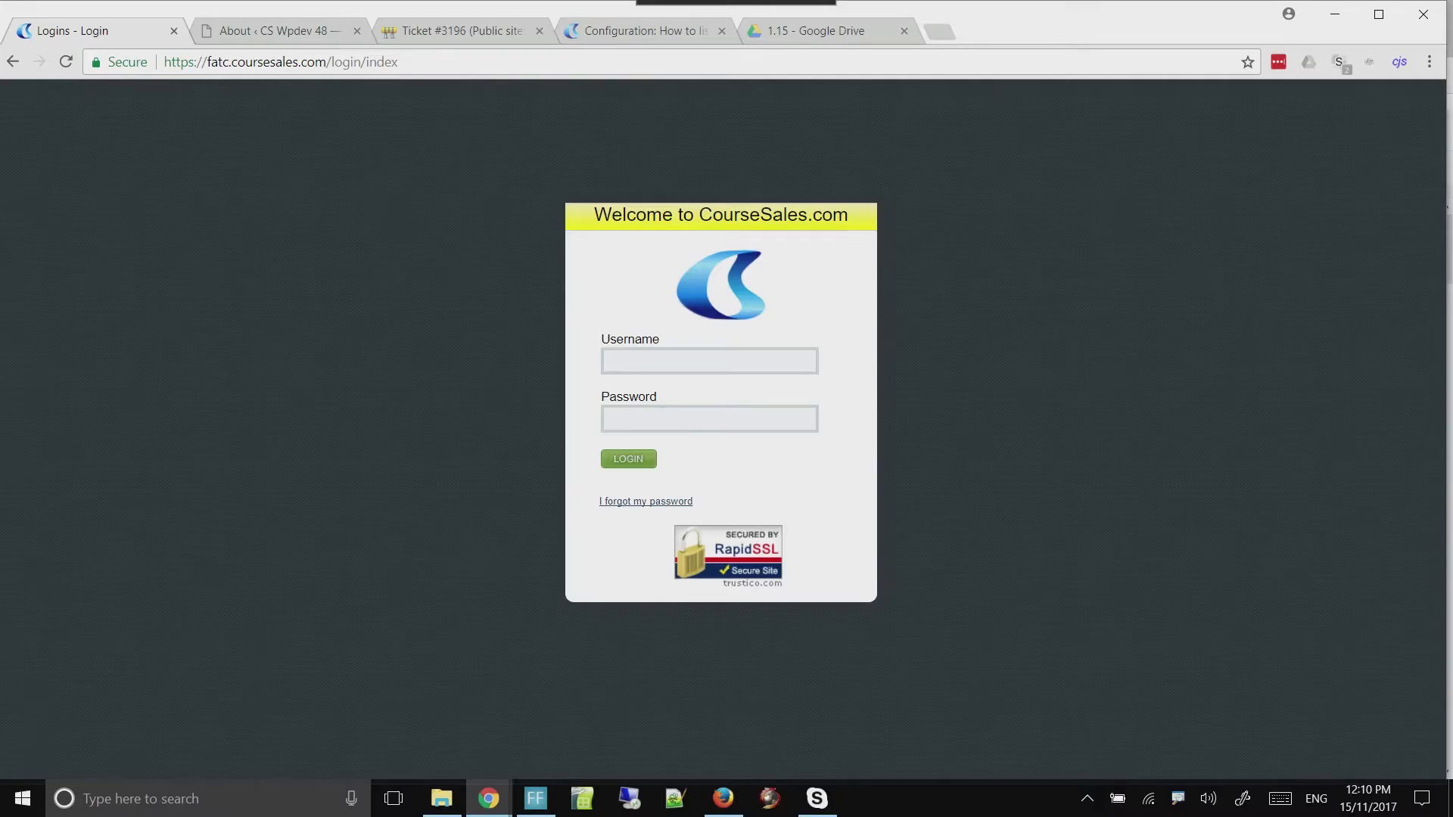
Log in to the fatc.coursesales.com site with the account's username and password
{"action": "mouse_move", "coordinate": [207, 62]}
{"action": "left_mouse_down"}
{"action": "mouse_move", "coordinate": [245, 62]}
{"action": "mouse_move", "coordinate": [229, 62]}
{"action": "left_mouse_up"}
{"action": "left_click", "coordinate": [709, 361]}
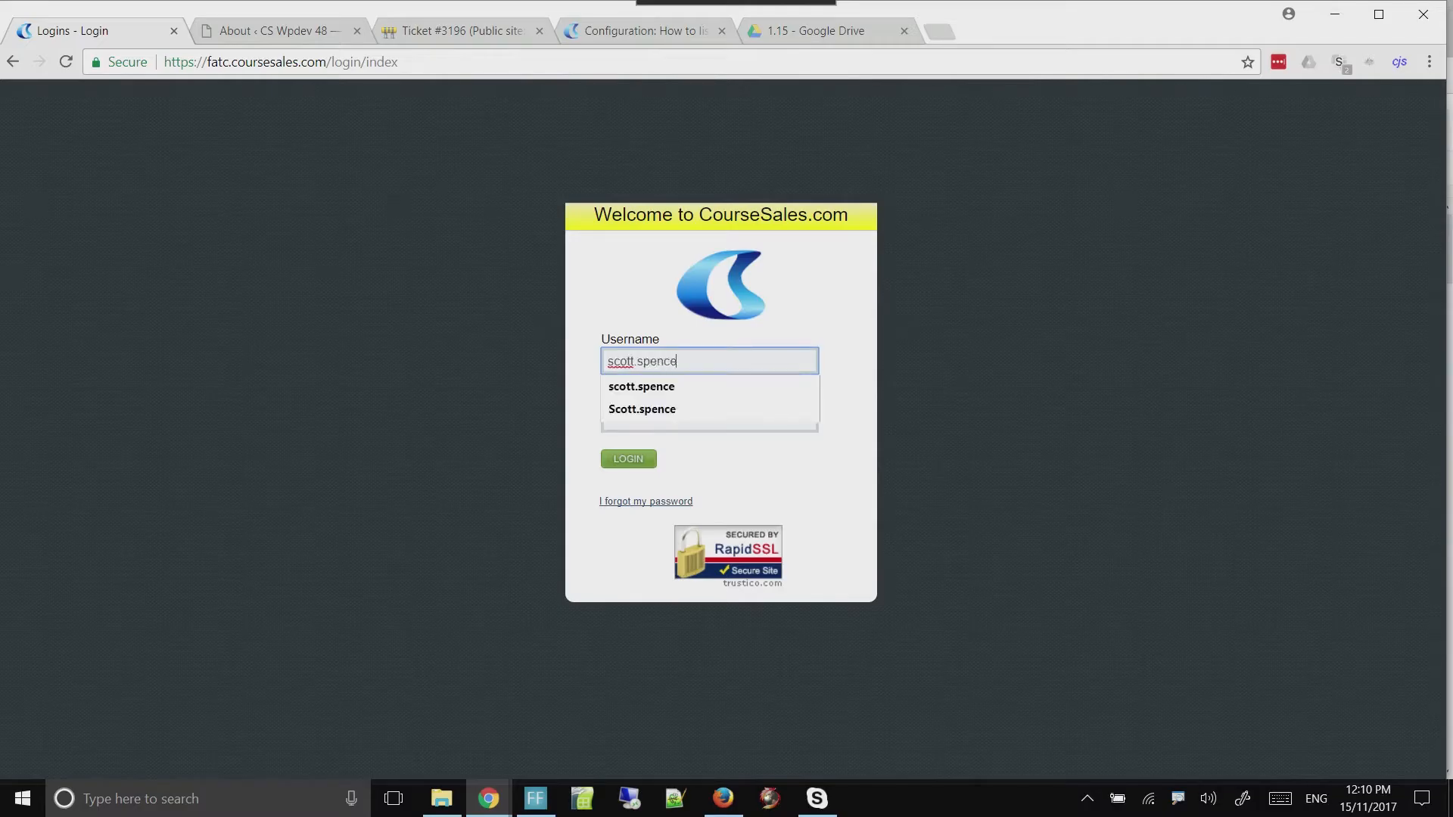
{"action": "key", "text": "Tab"}
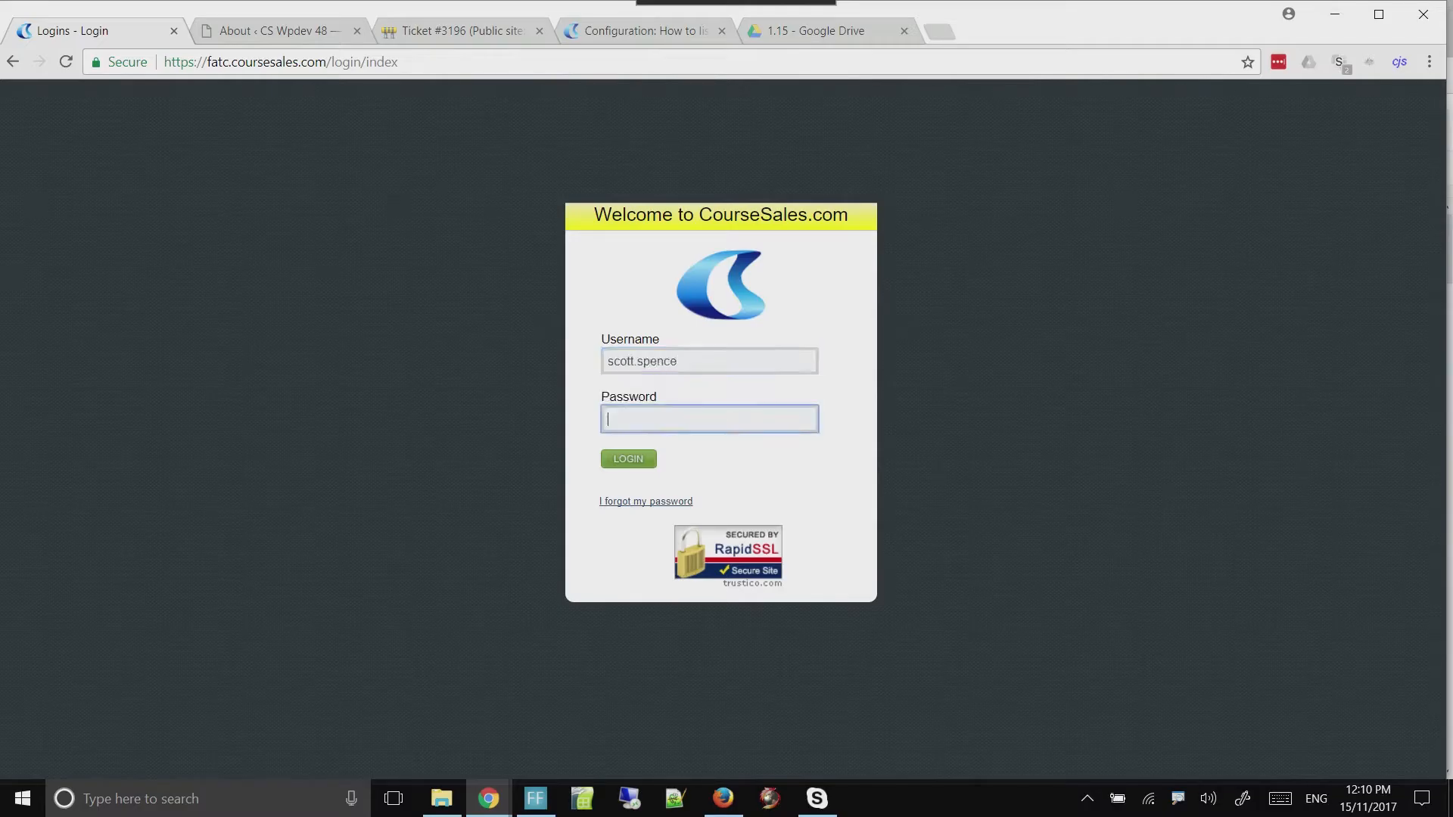
{"action": "type", "text": "*********"}
{"action": "key", "text": "Return"}
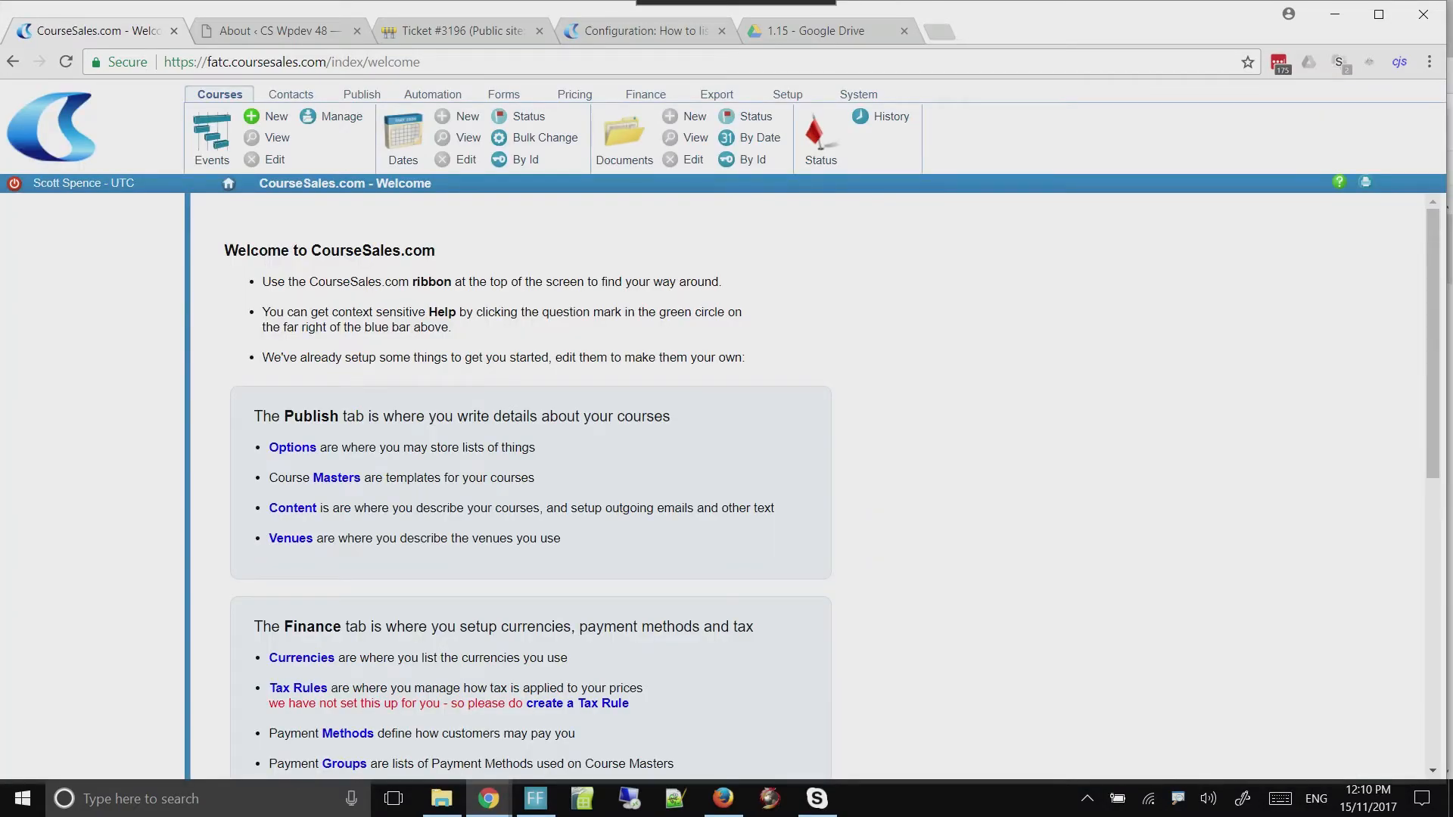
Open a new incognito browser window
{"action": "key", "text": "alt+Tab"}
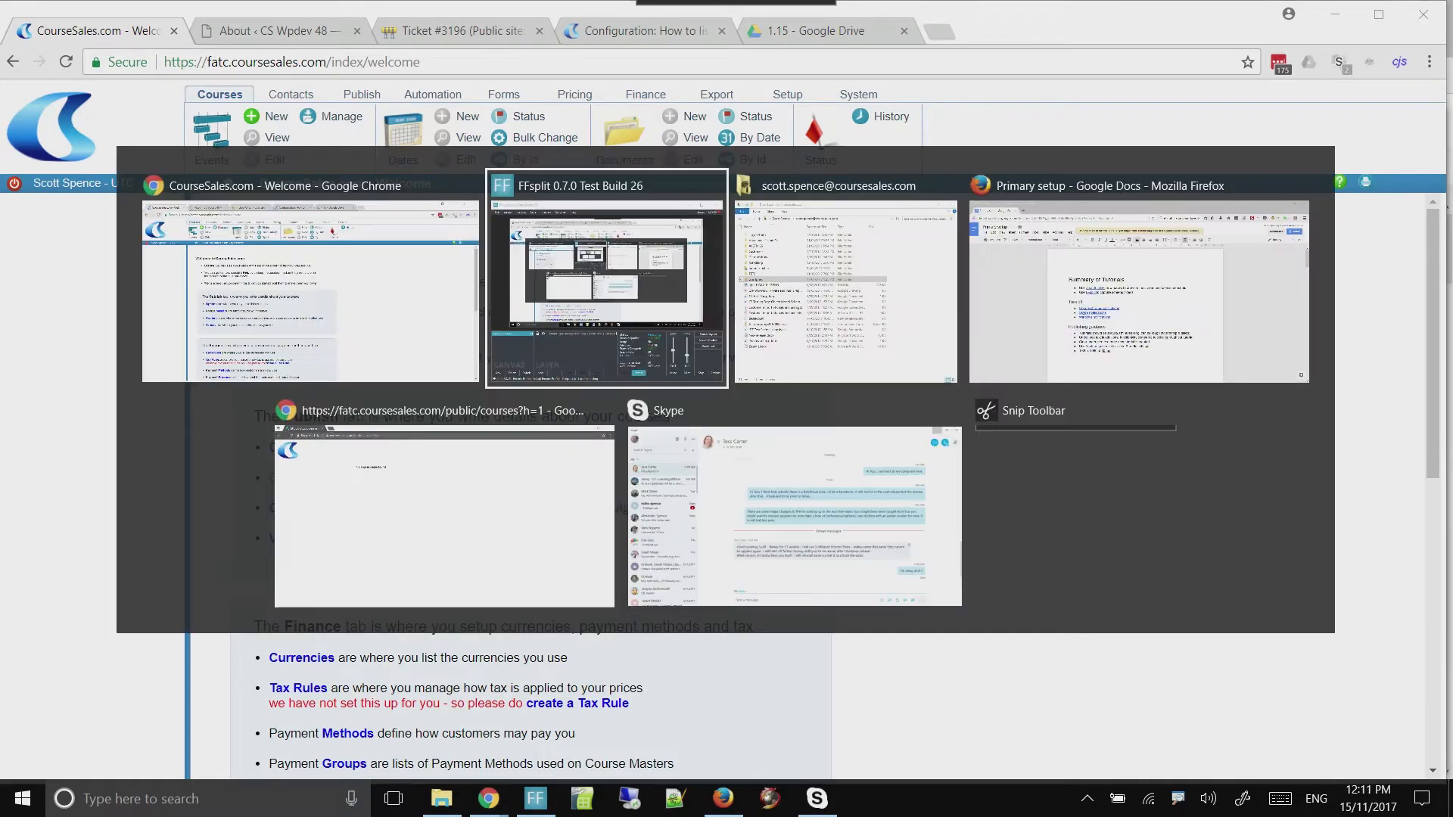
{"action": "key", "text": "alt+shift+Tab"}
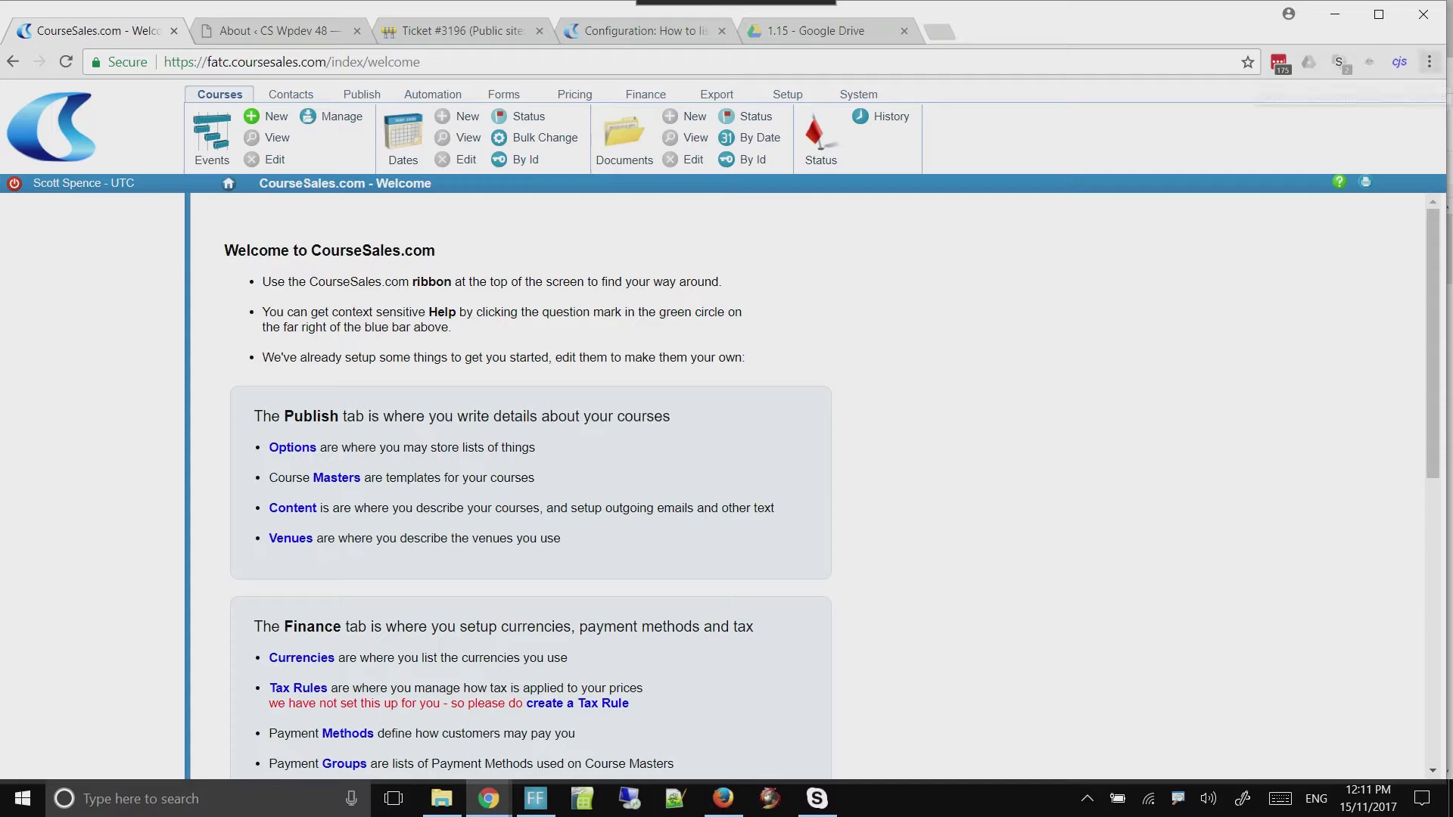
{"action": "left_click", "coordinate": [1429, 61]}
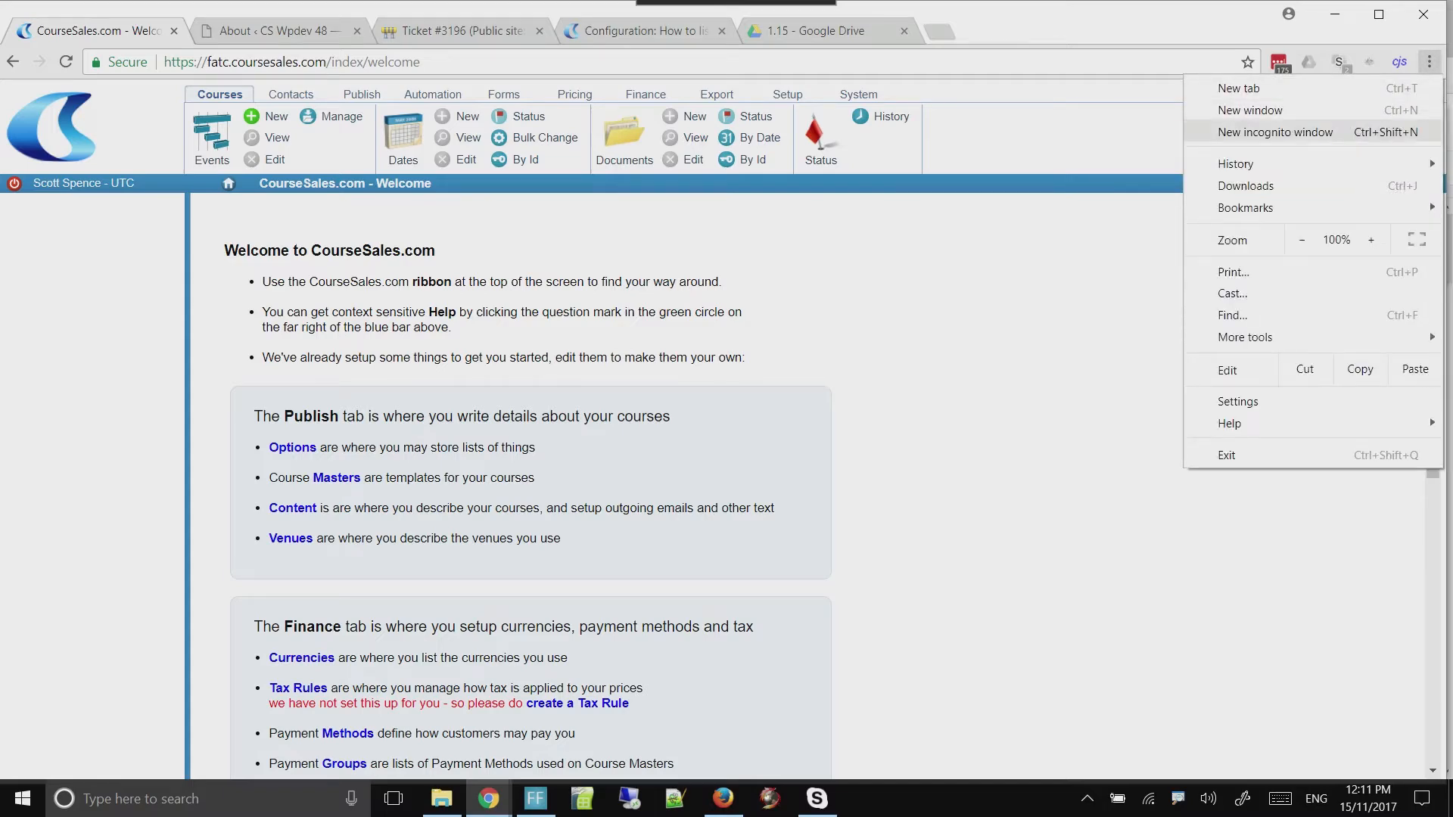
{"action": "left_click", "coordinate": [1275, 132]}
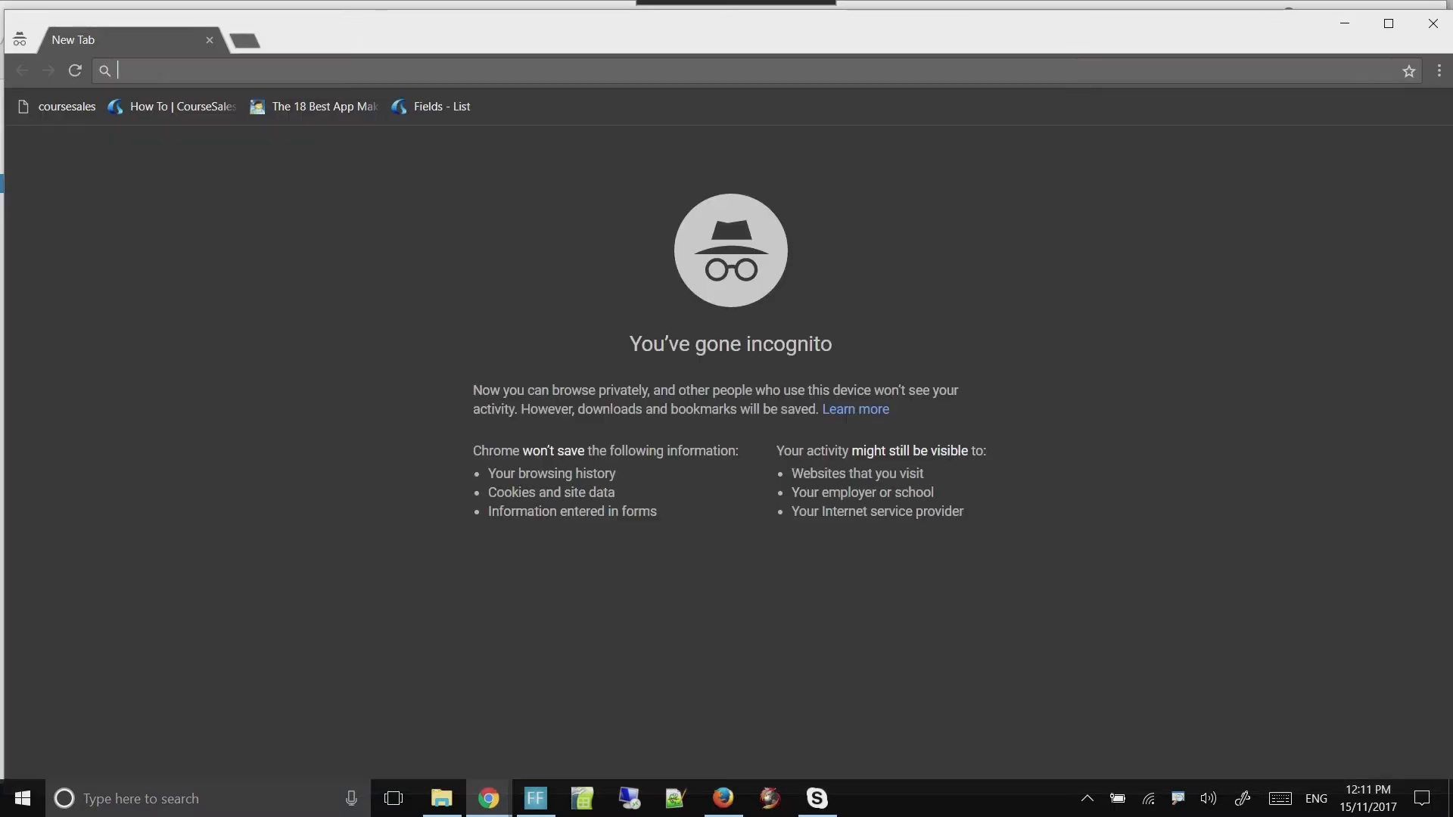
Load fatc.coursesales.com/public/courses?h=1 in the incognito window and check the public course listing
{"action": "type", "text": "fatc.coursesales.com"}
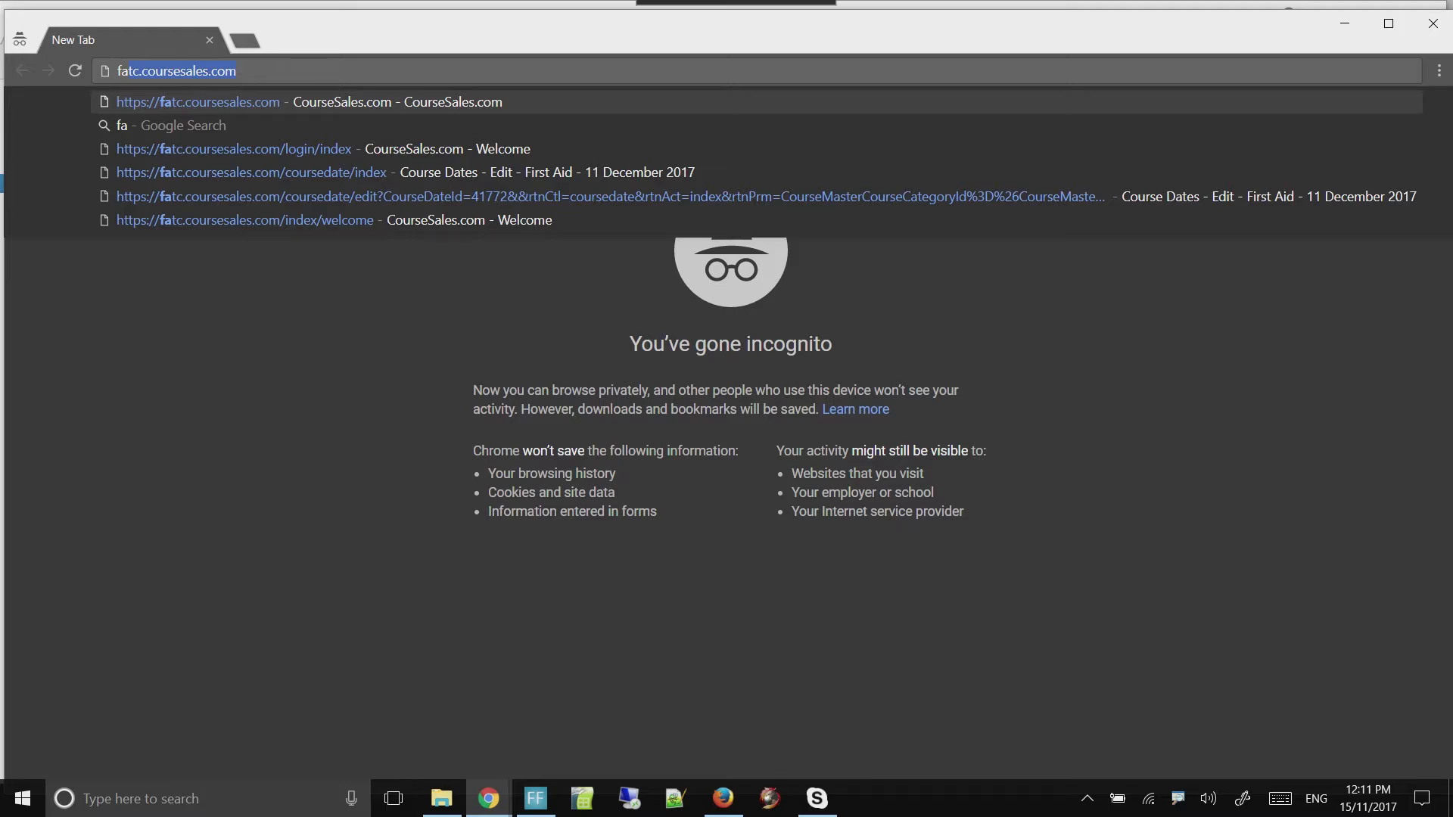
{"action": "key", "text": "End"}
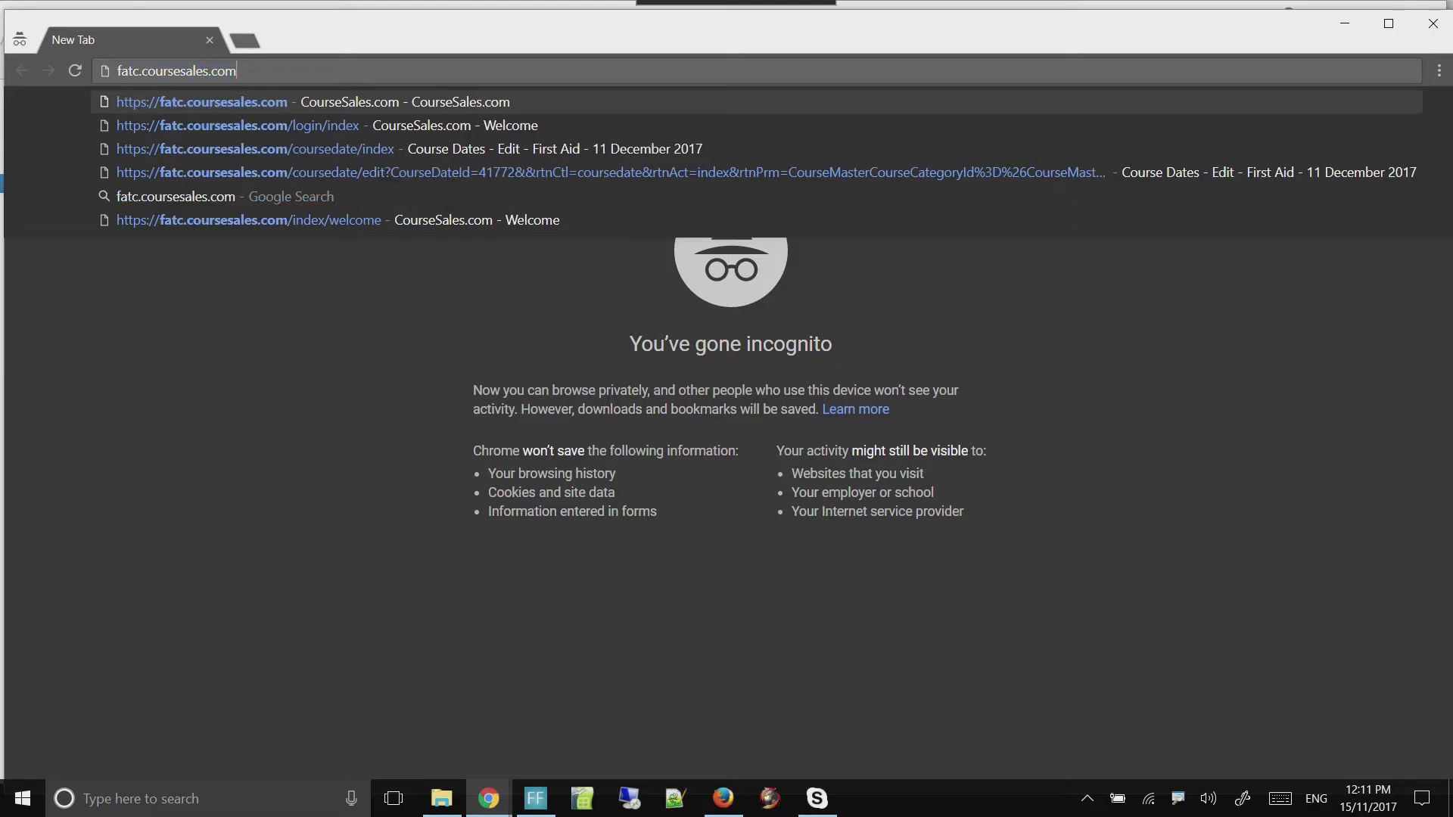
{"action": "type", "text": "public"}
{"action": "key", "text": "BackSpace"}
{"action": "key", "text": "BackSpace"}
{"action": "key", "text": "BackSpace"}
{"action": "key", "text": "BackSpace"}
{"action": "key", "text": "BackSpace"}
{"action": "key", "text": "BackSpace"}
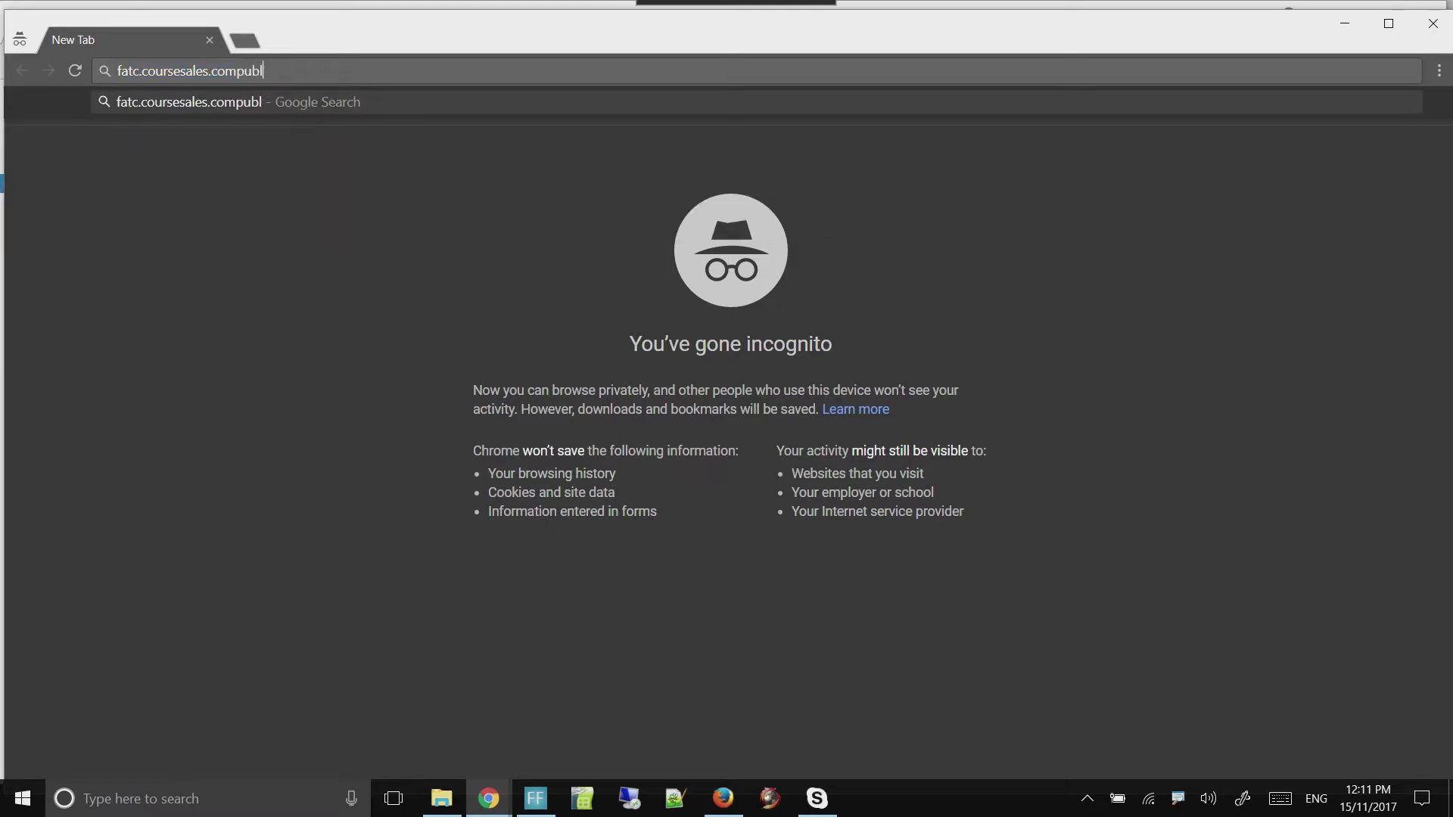
{"action": "type", "text": "/pu"}
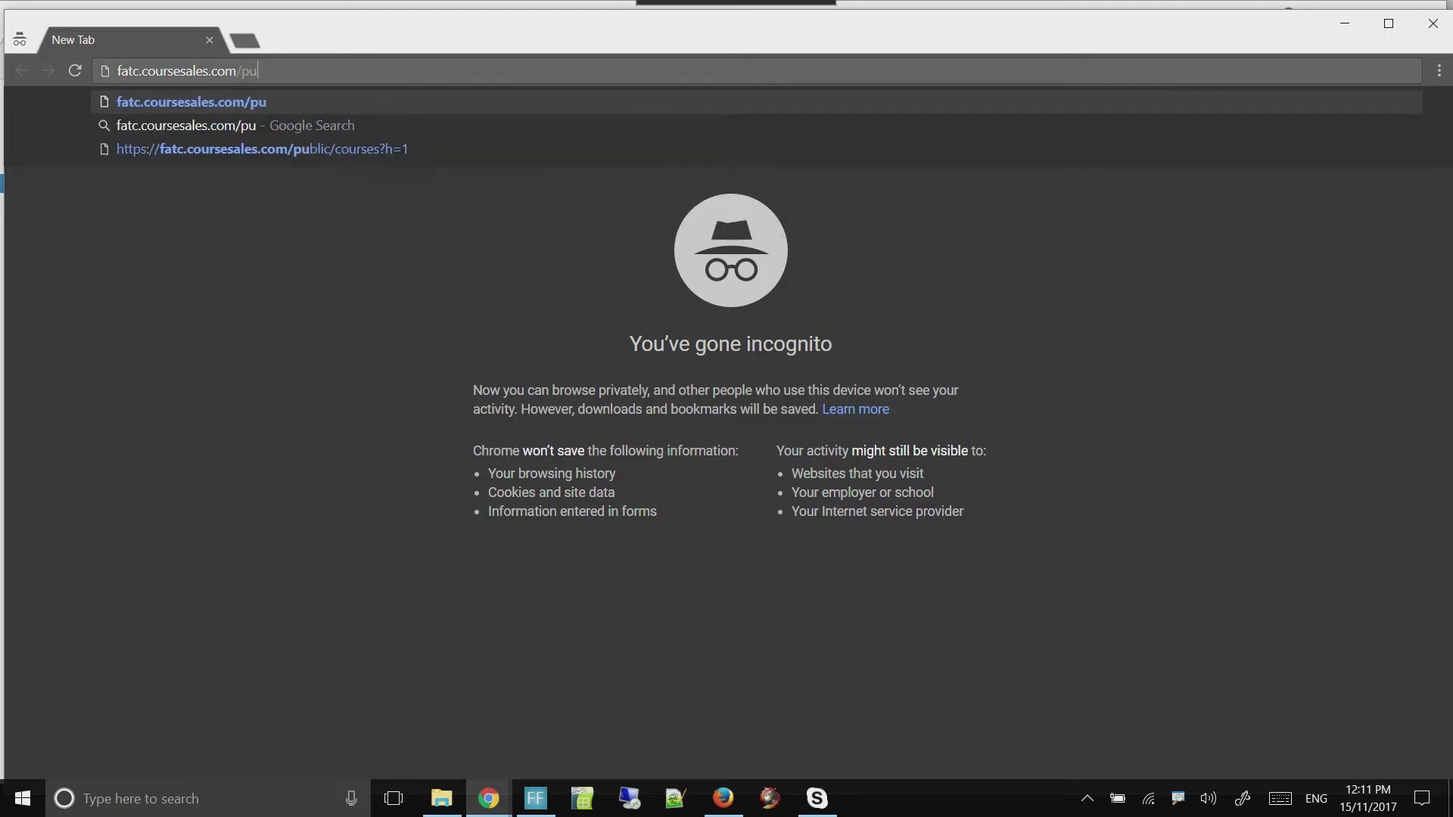
{"action": "type", "text": "blic/courses"}
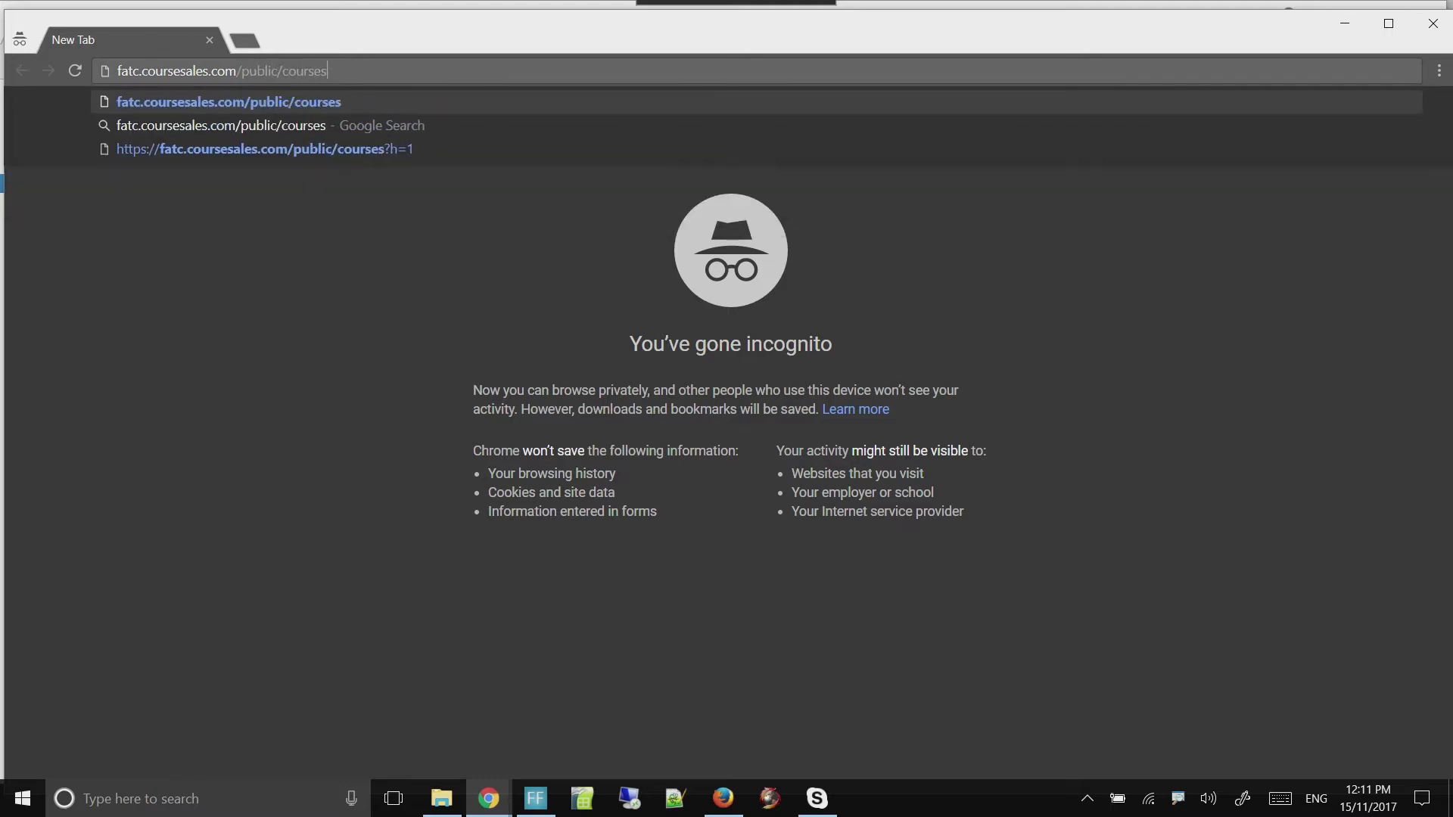
{"action": "type", "text": "?h=1"}
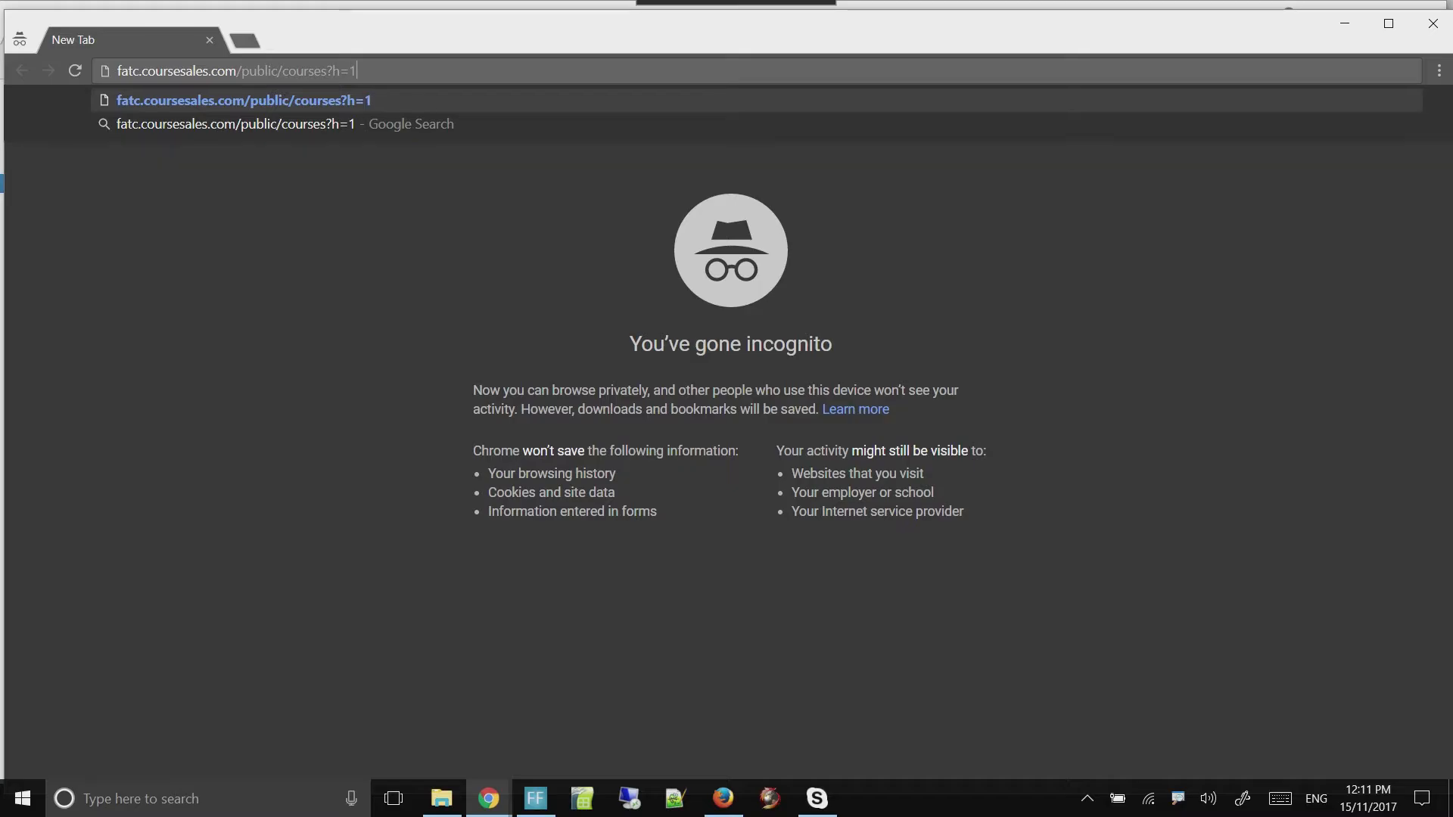
{"action": "key", "text": "Return"}
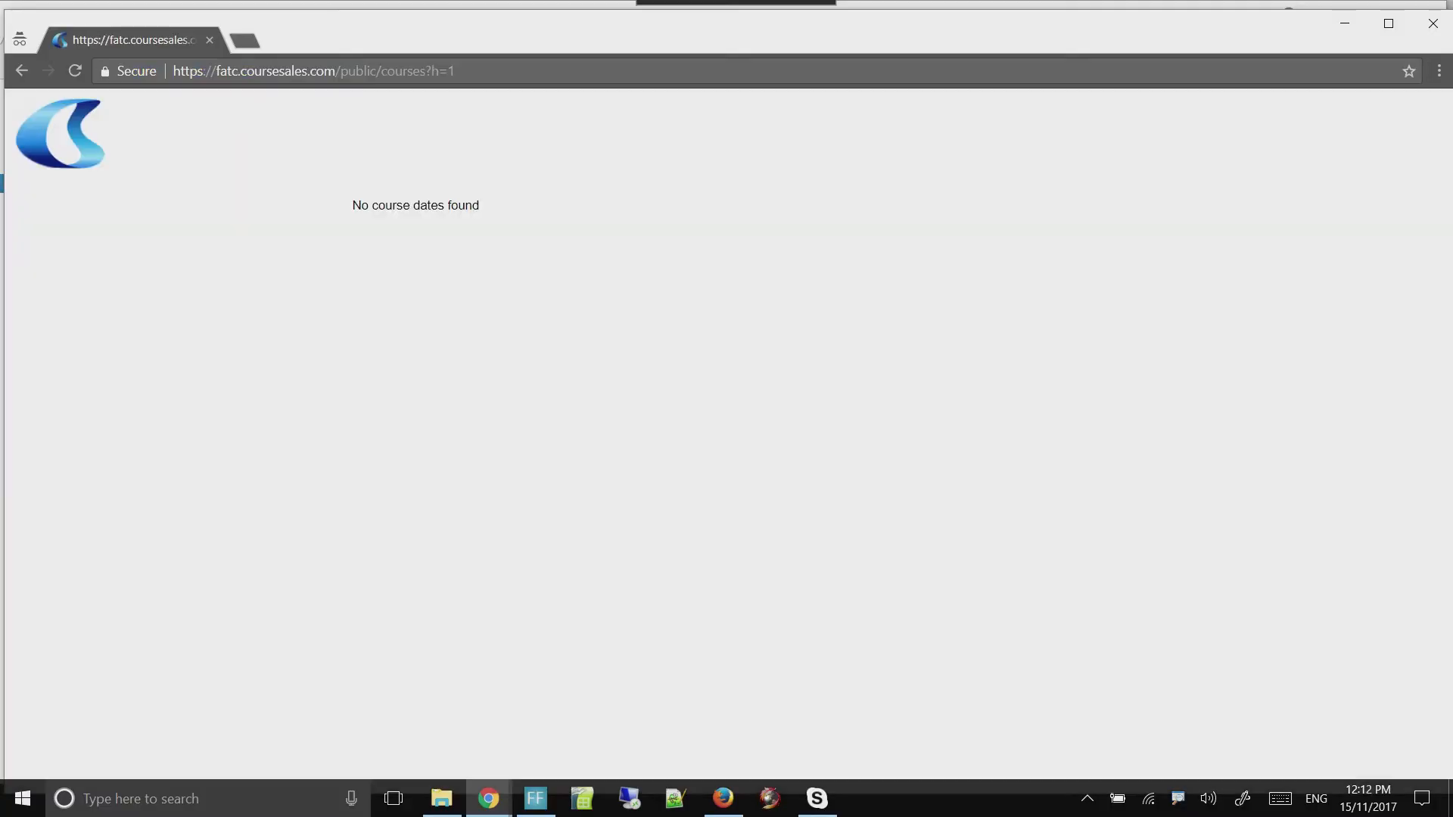
{"action": "left_click_drag", "start_coordinate": [353, 205], "coordinate": [479, 205]}
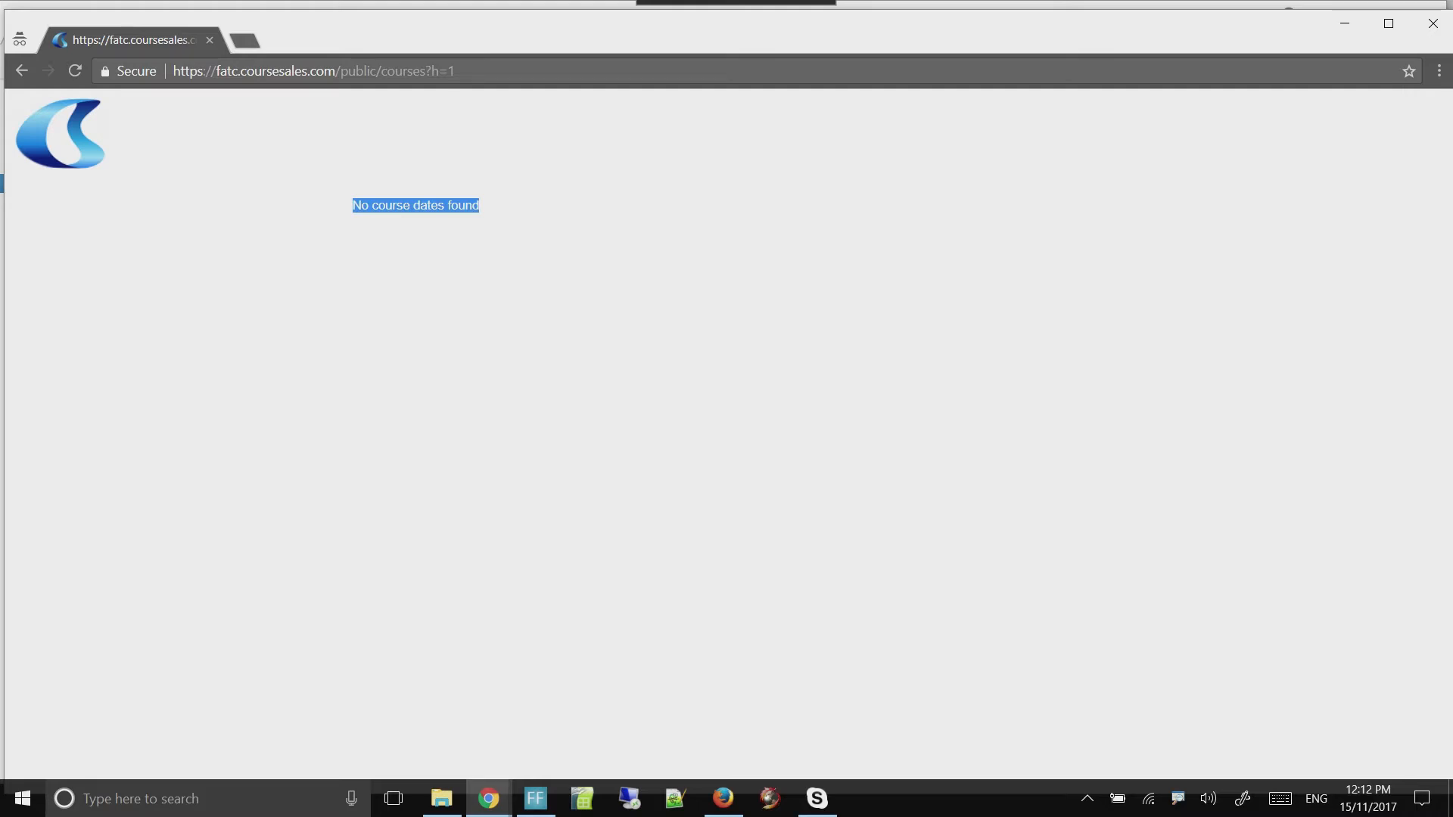
Return to the logged-in CourseSales window and view the Logins list and the system's Services list
{"action": "key", "text": "alt+Tab"}
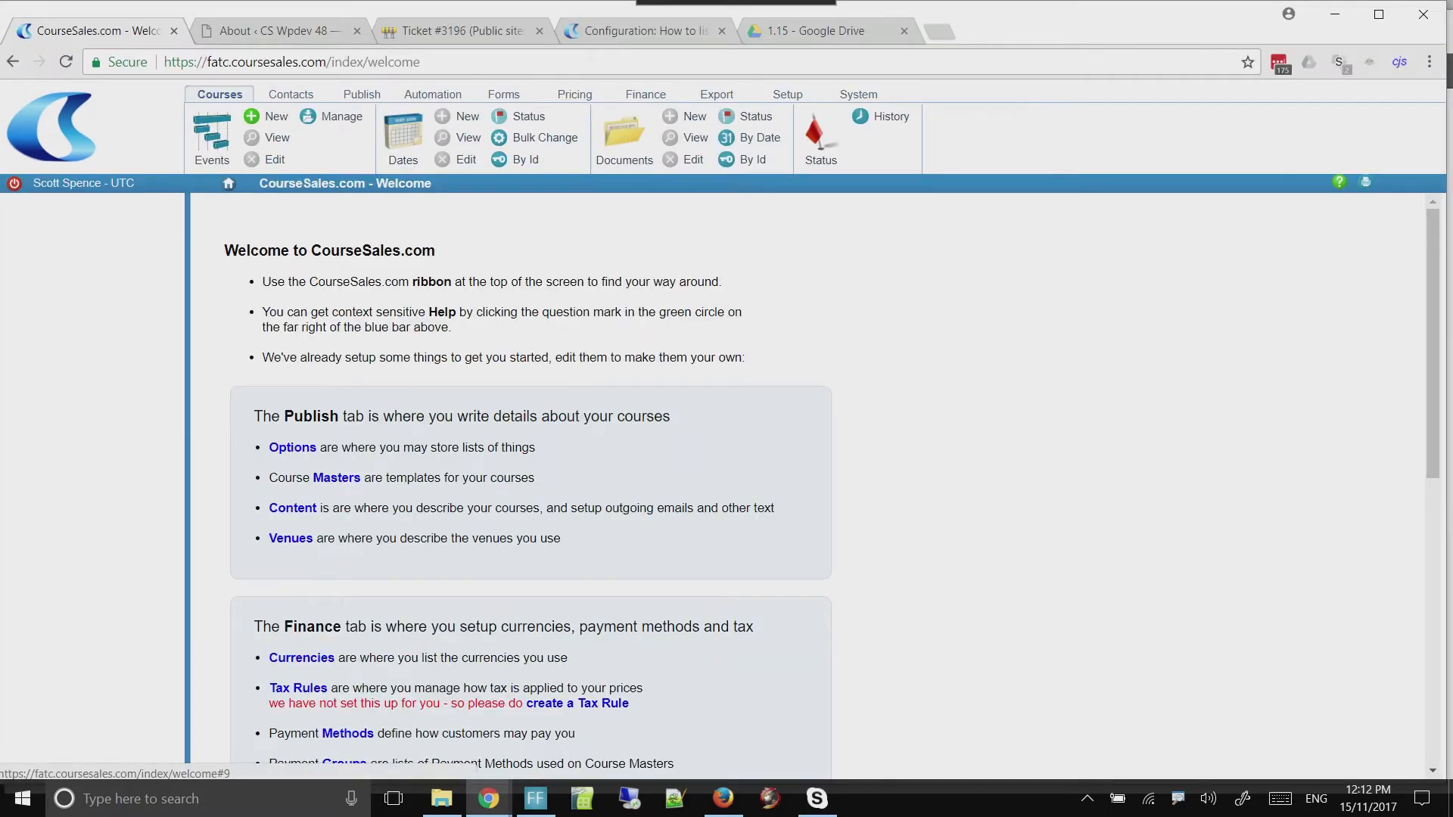
{"action": "left_click", "coordinate": [788, 94]}
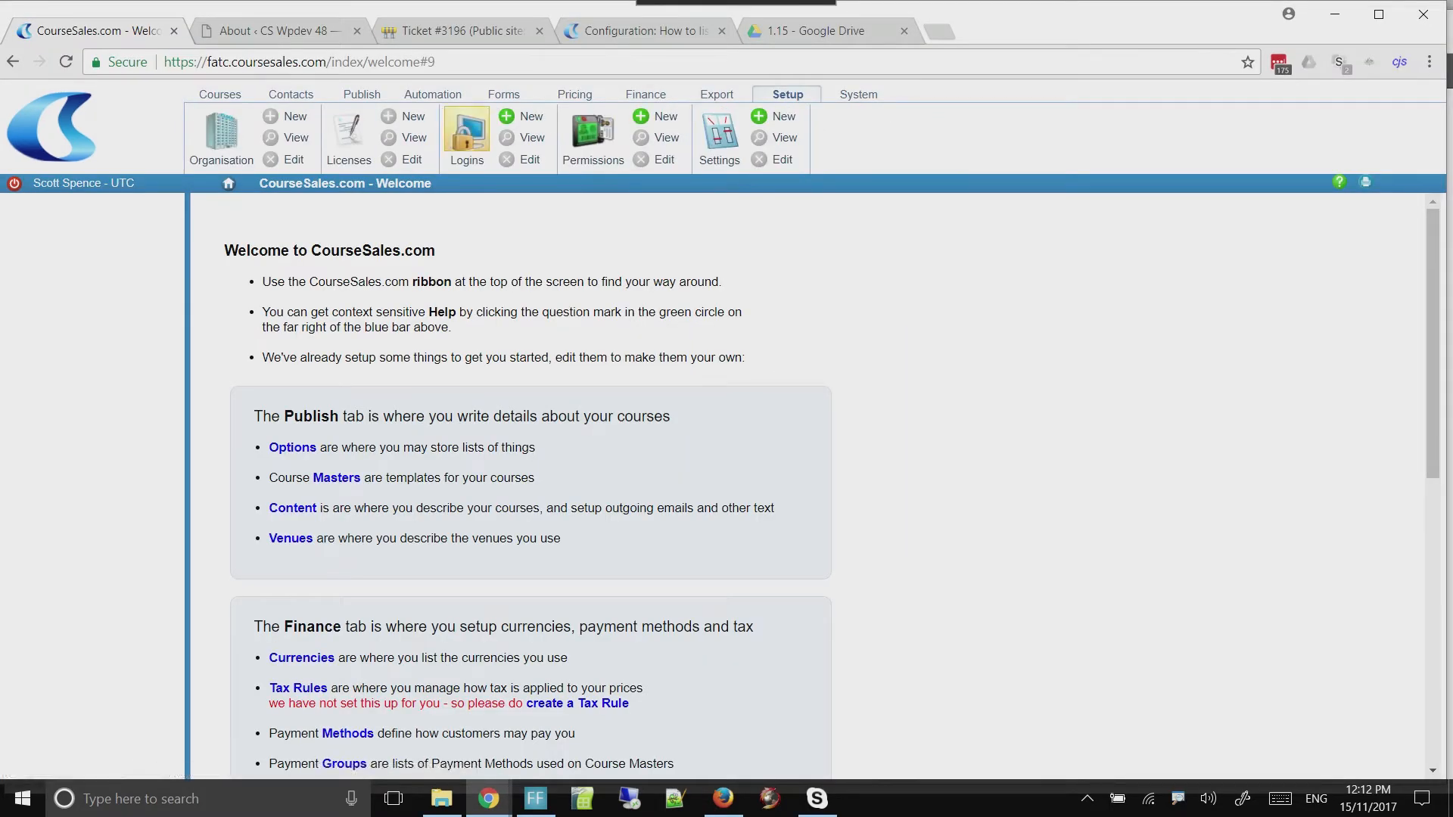
{"action": "left_click", "coordinate": [467, 136]}
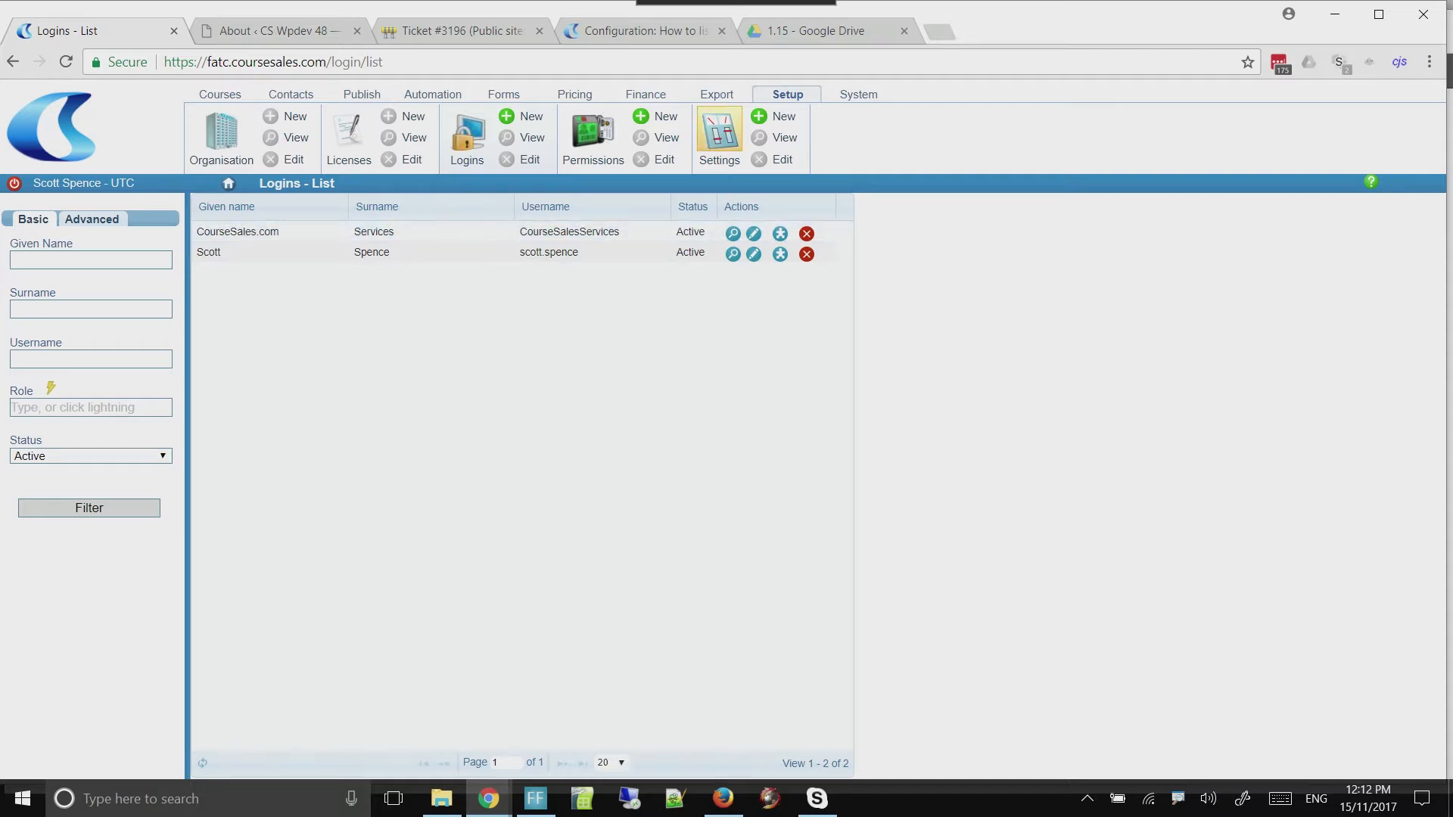
{"action": "left_click", "coordinate": [858, 94]}
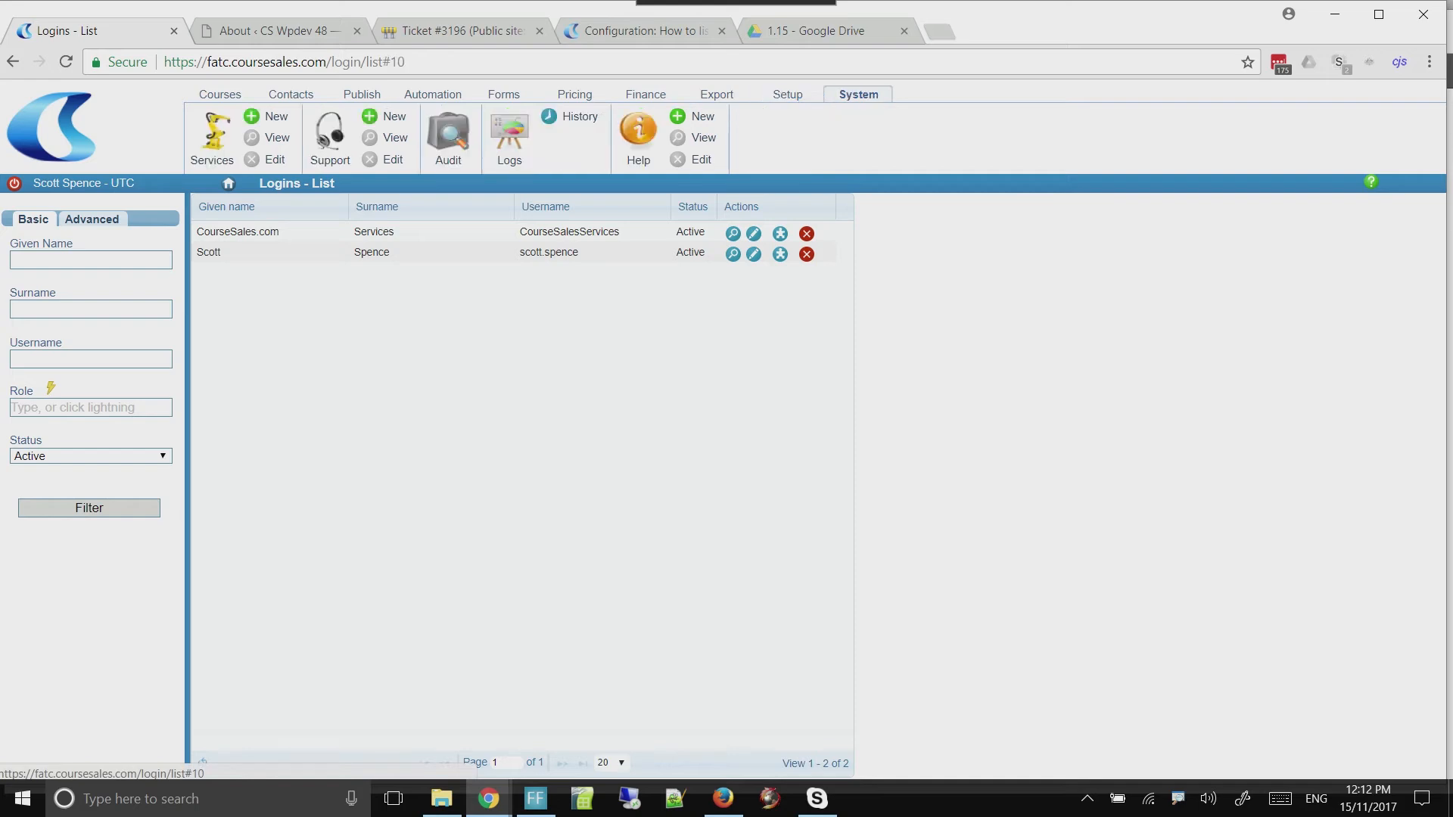
{"action": "left_click", "coordinate": [212, 135]}
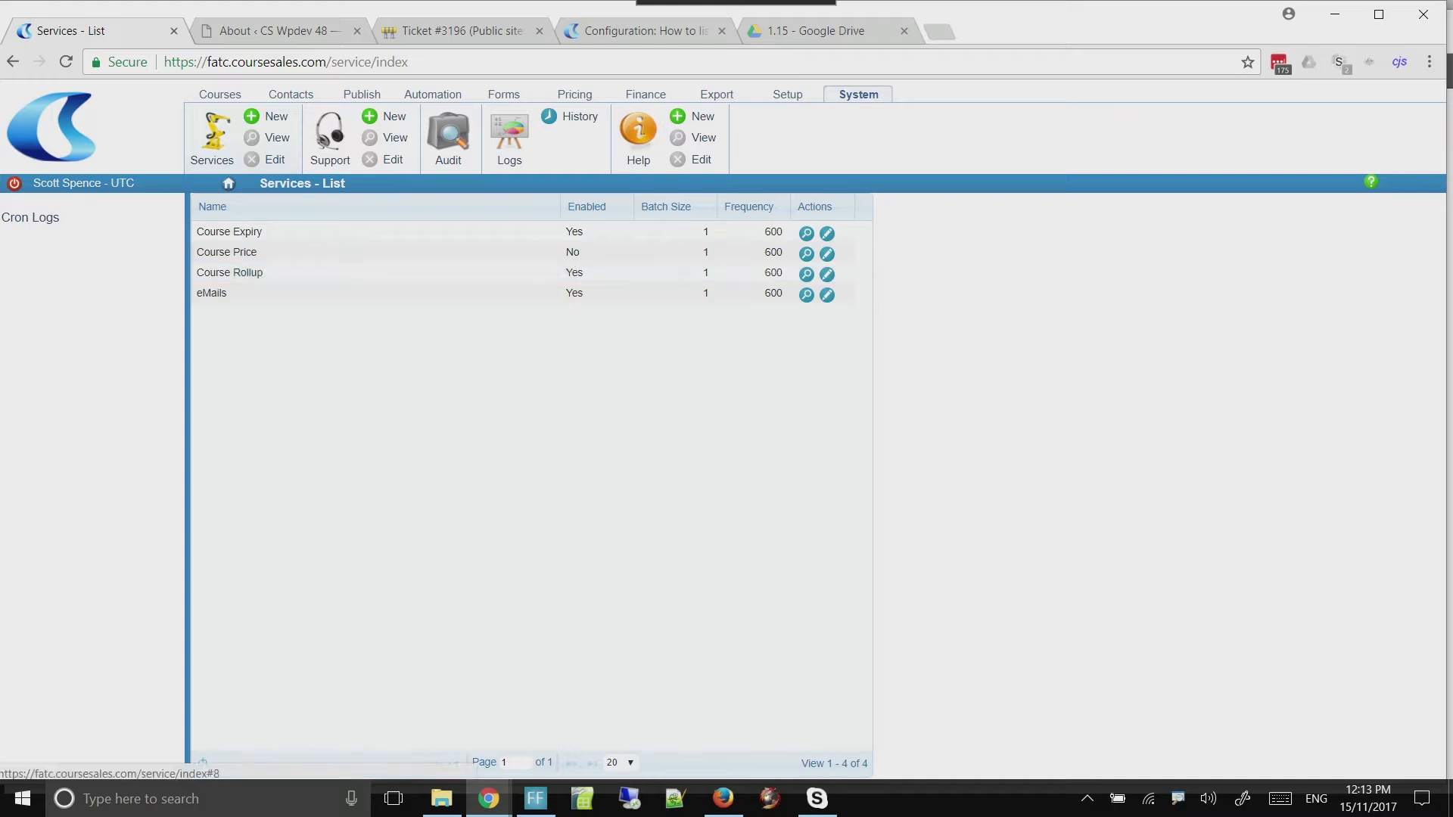
Filter the Logins list by status Draft and Course Sales Internal Type Public
{"action": "left_click", "coordinate": [787, 94]}
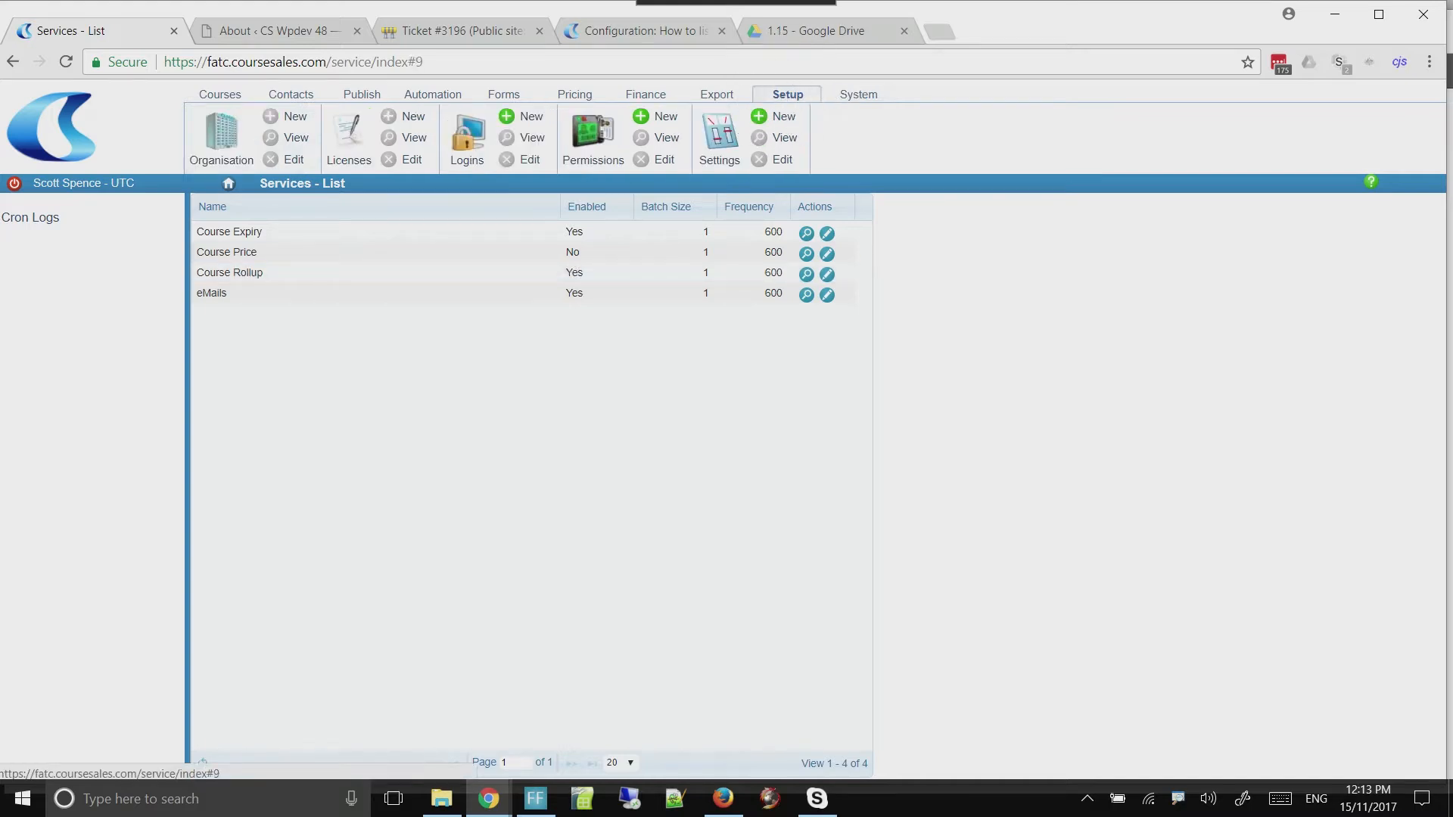
{"action": "left_click", "coordinate": [467, 133]}
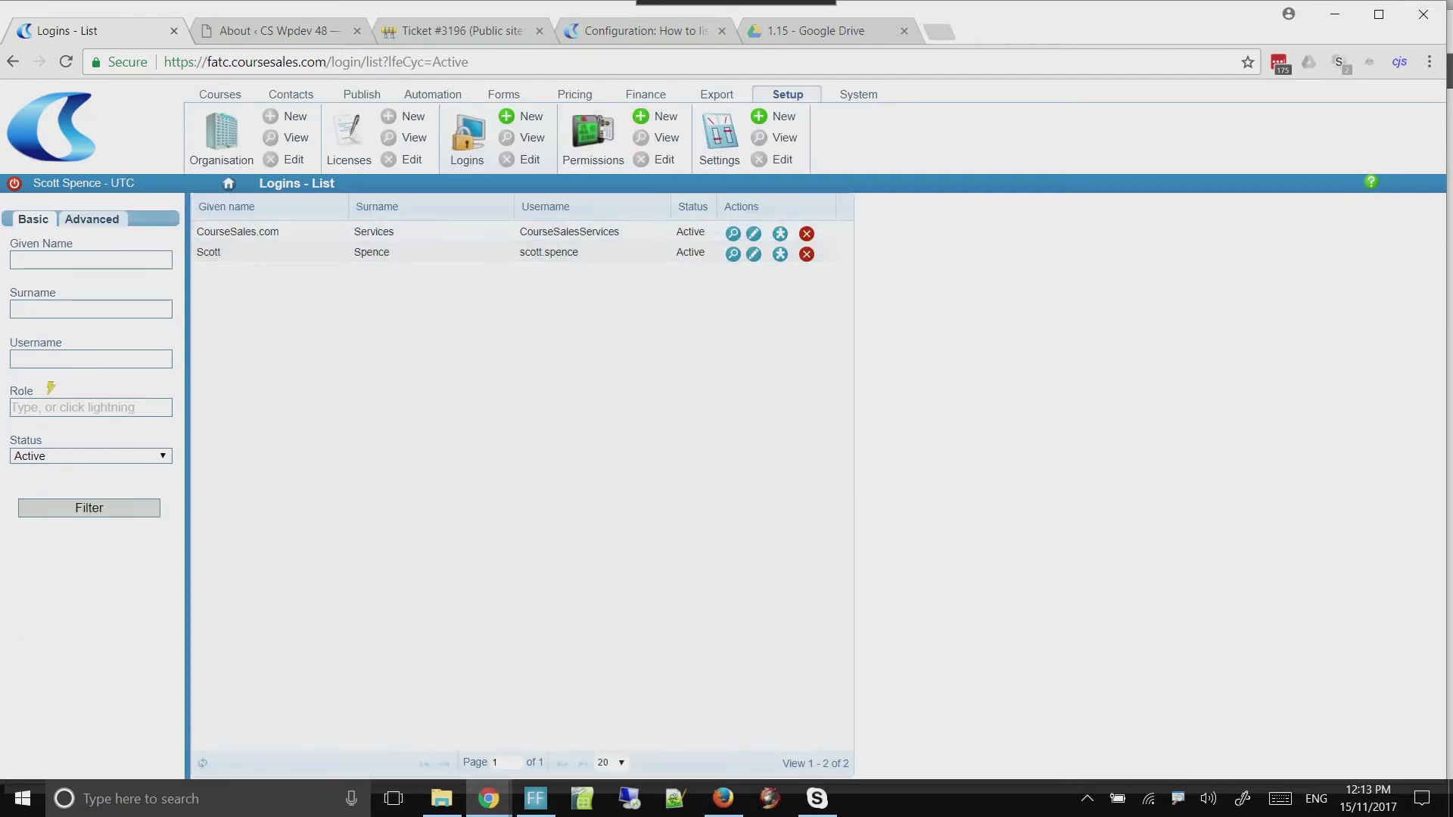
{"action": "left_click", "coordinate": [91, 456]}
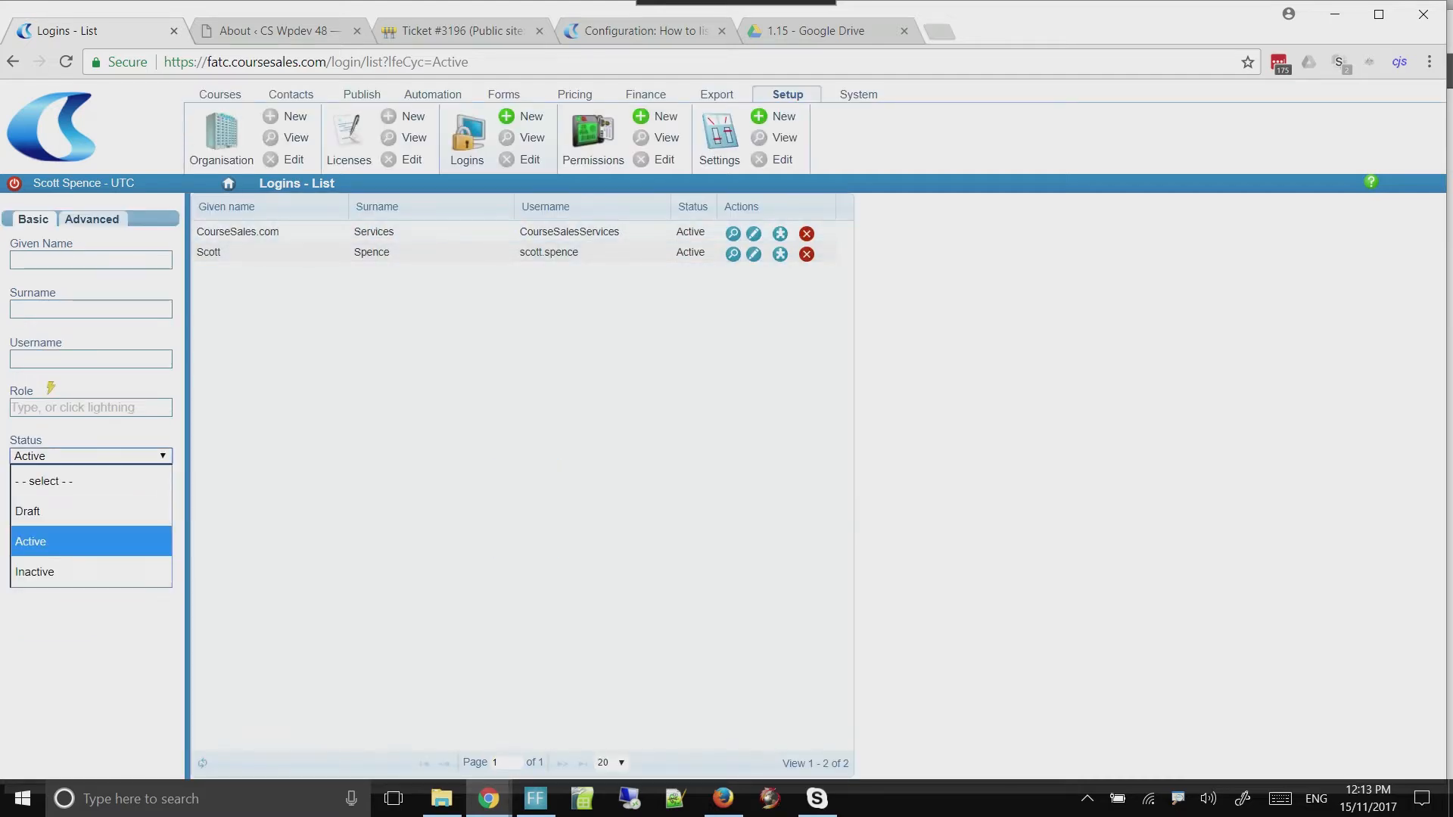
{"action": "left_click", "coordinate": [89, 511]}
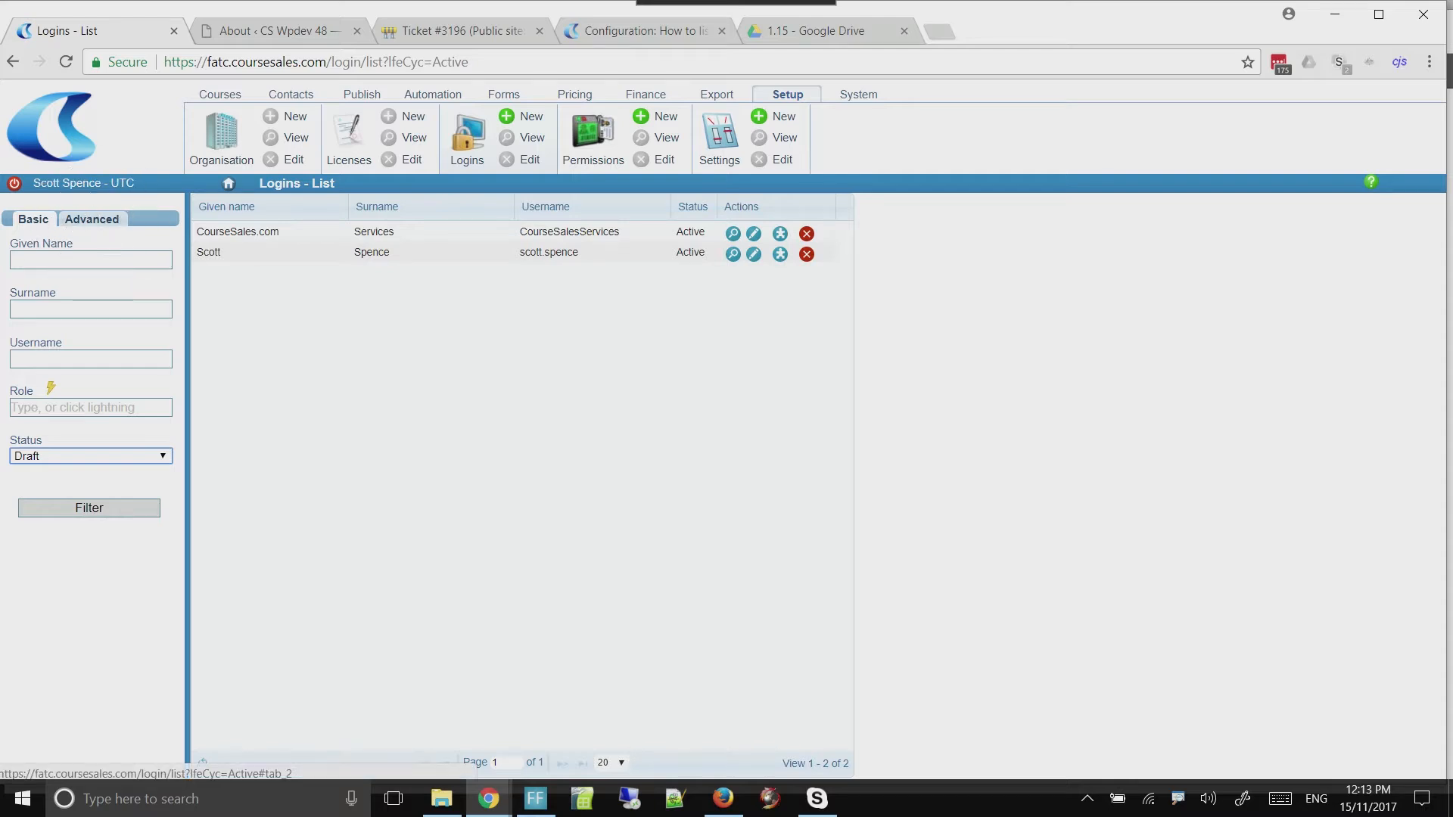
{"action": "left_click", "coordinate": [91, 219]}
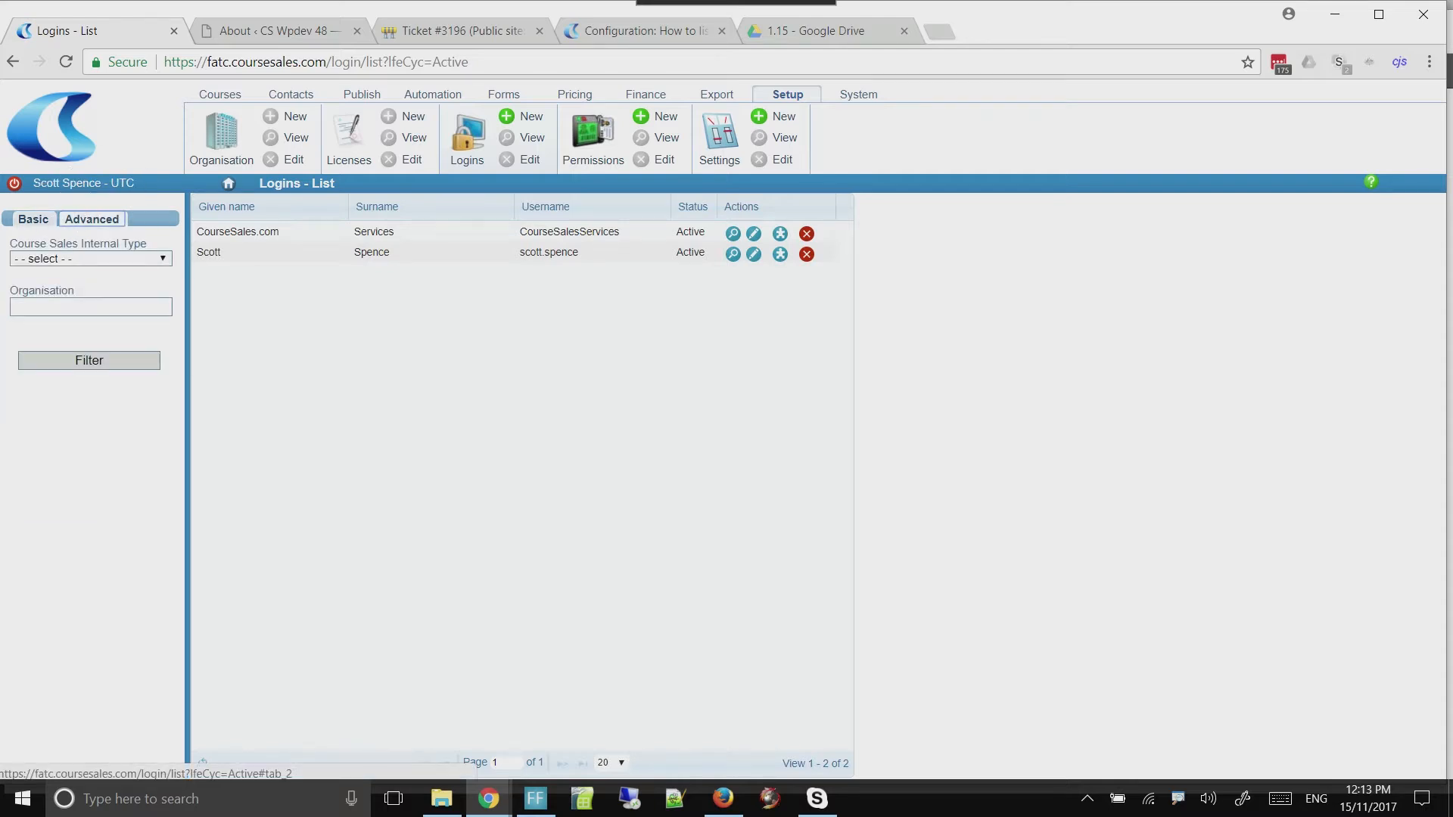
{"action": "left_click", "coordinate": [91, 258]}
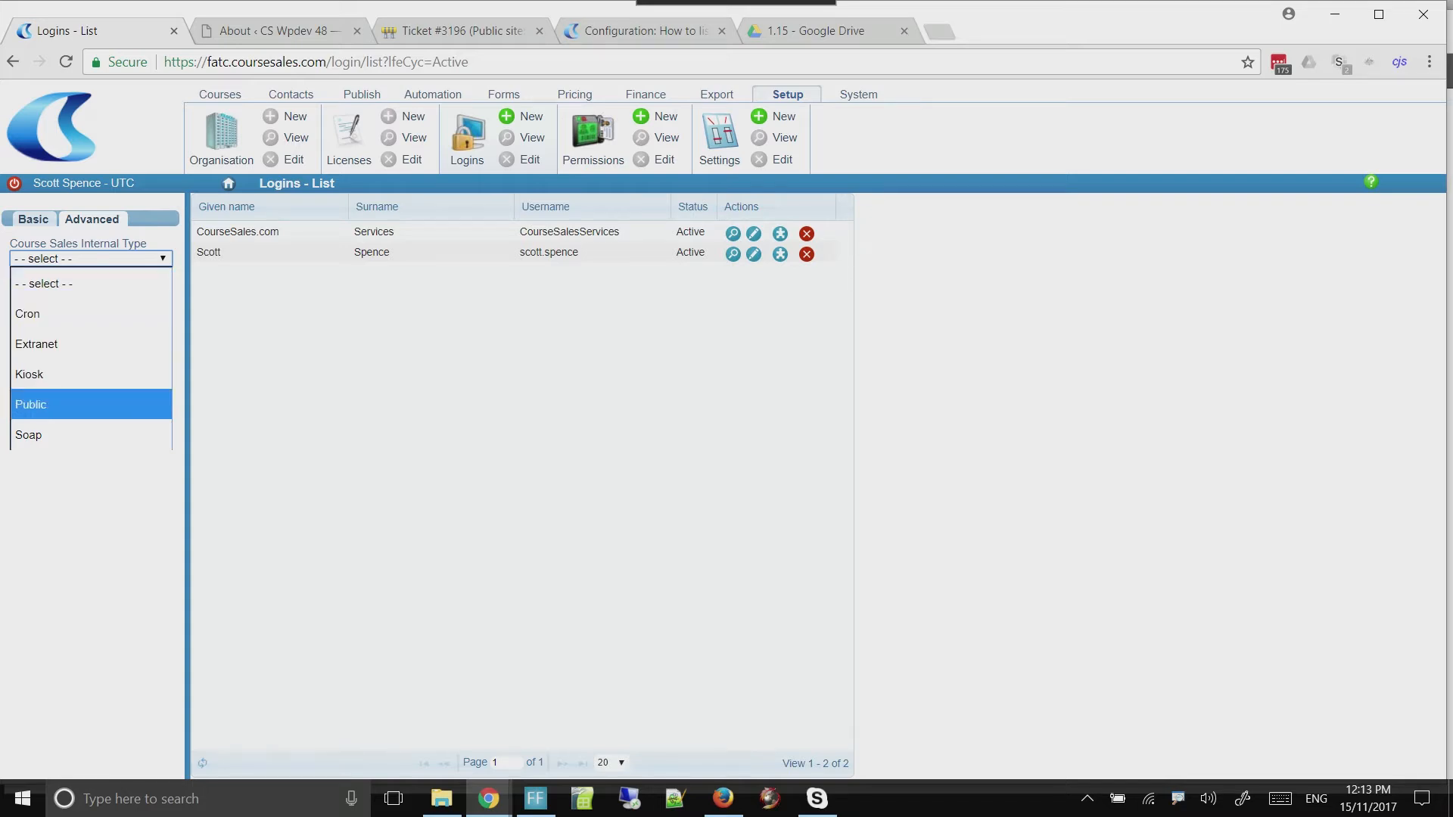
{"action": "key", "text": "Return"}
{"action": "left_click", "coordinate": [89, 361]}
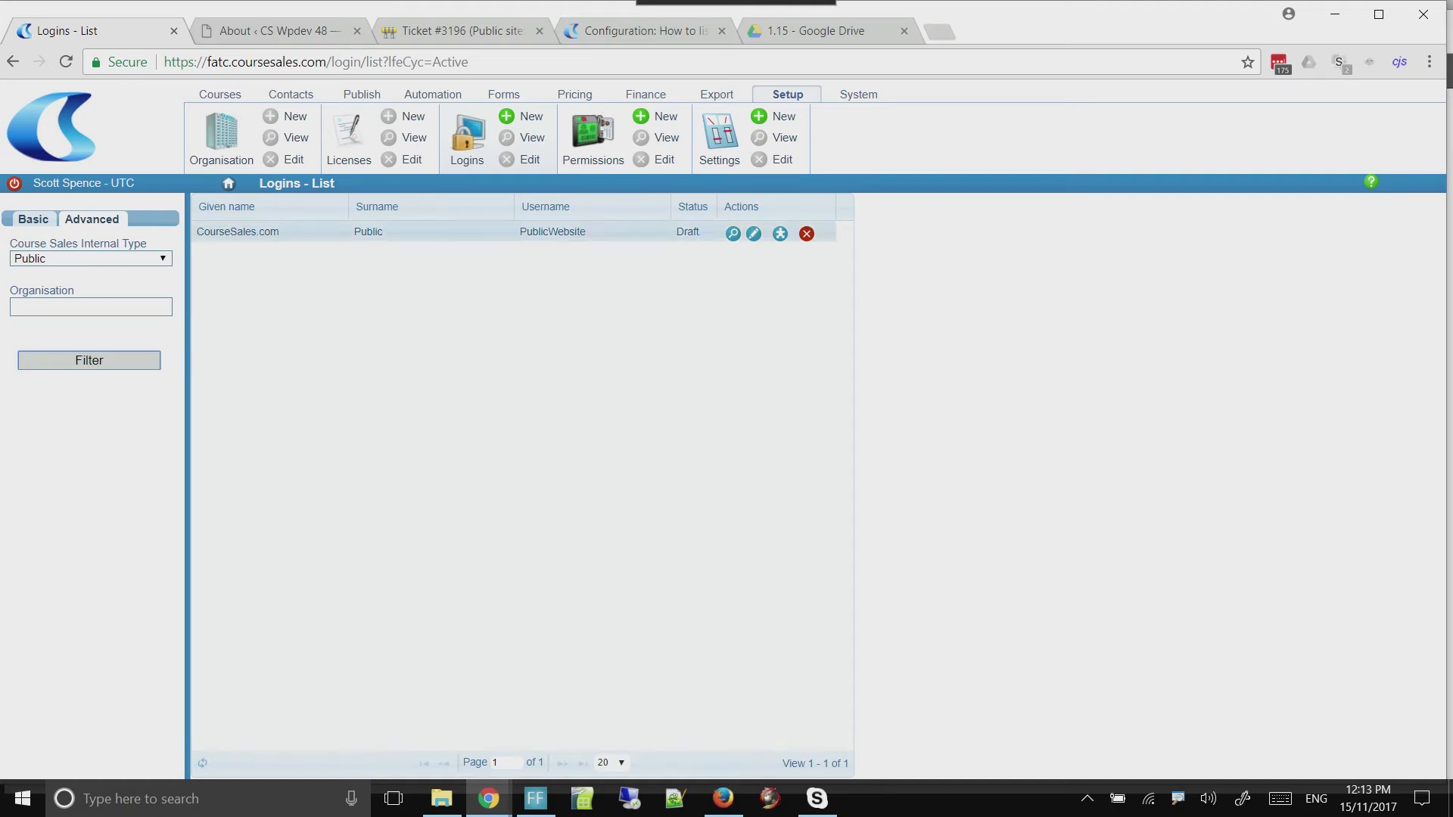
Open the PublicWebsite login for editing and set its status to Active
{"action": "left_click", "coordinate": [753, 234]}
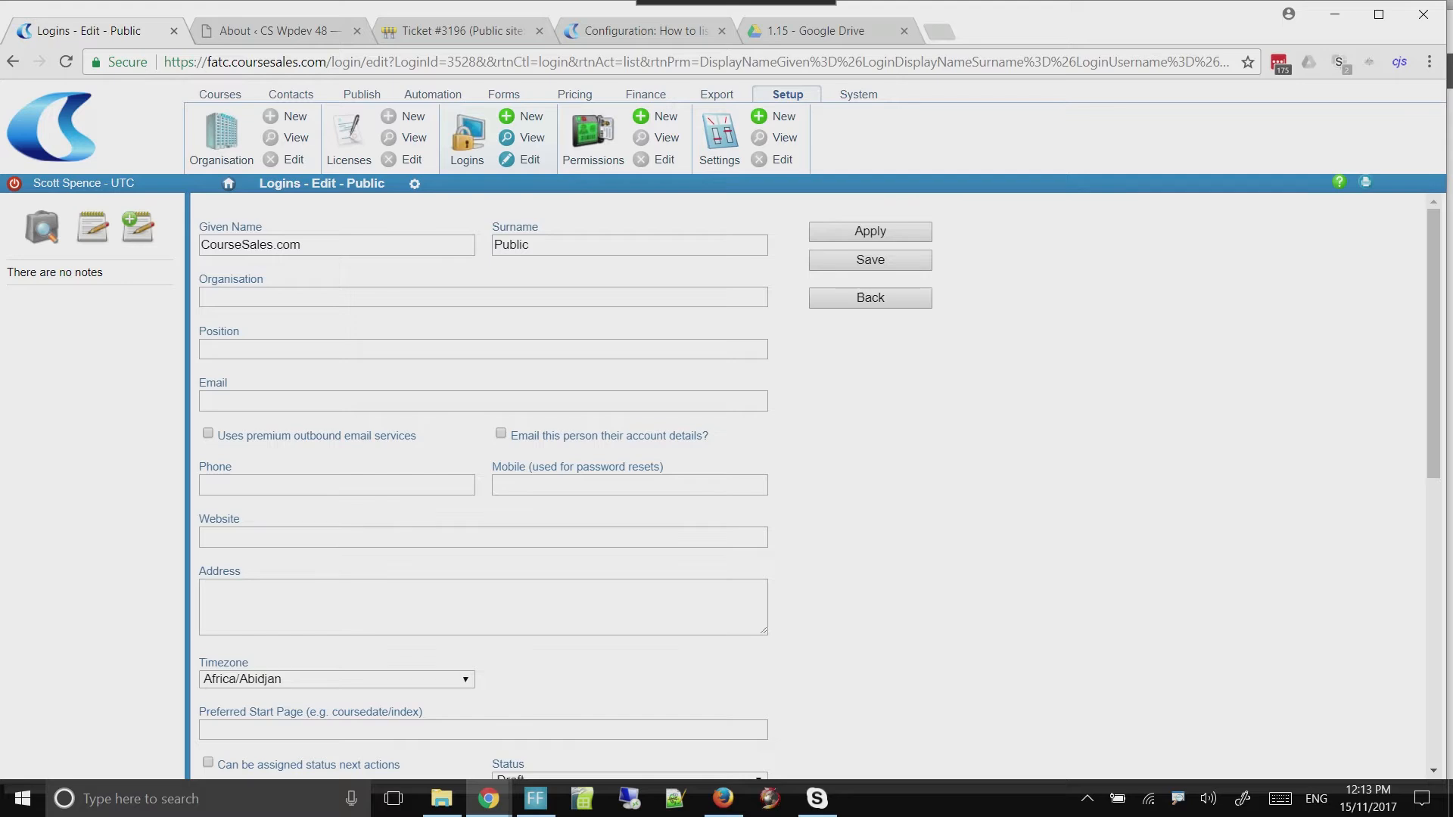
{"action": "scroll", "coordinate": [484, 484], "scroll_direction": "down", "scroll_amount": 6}
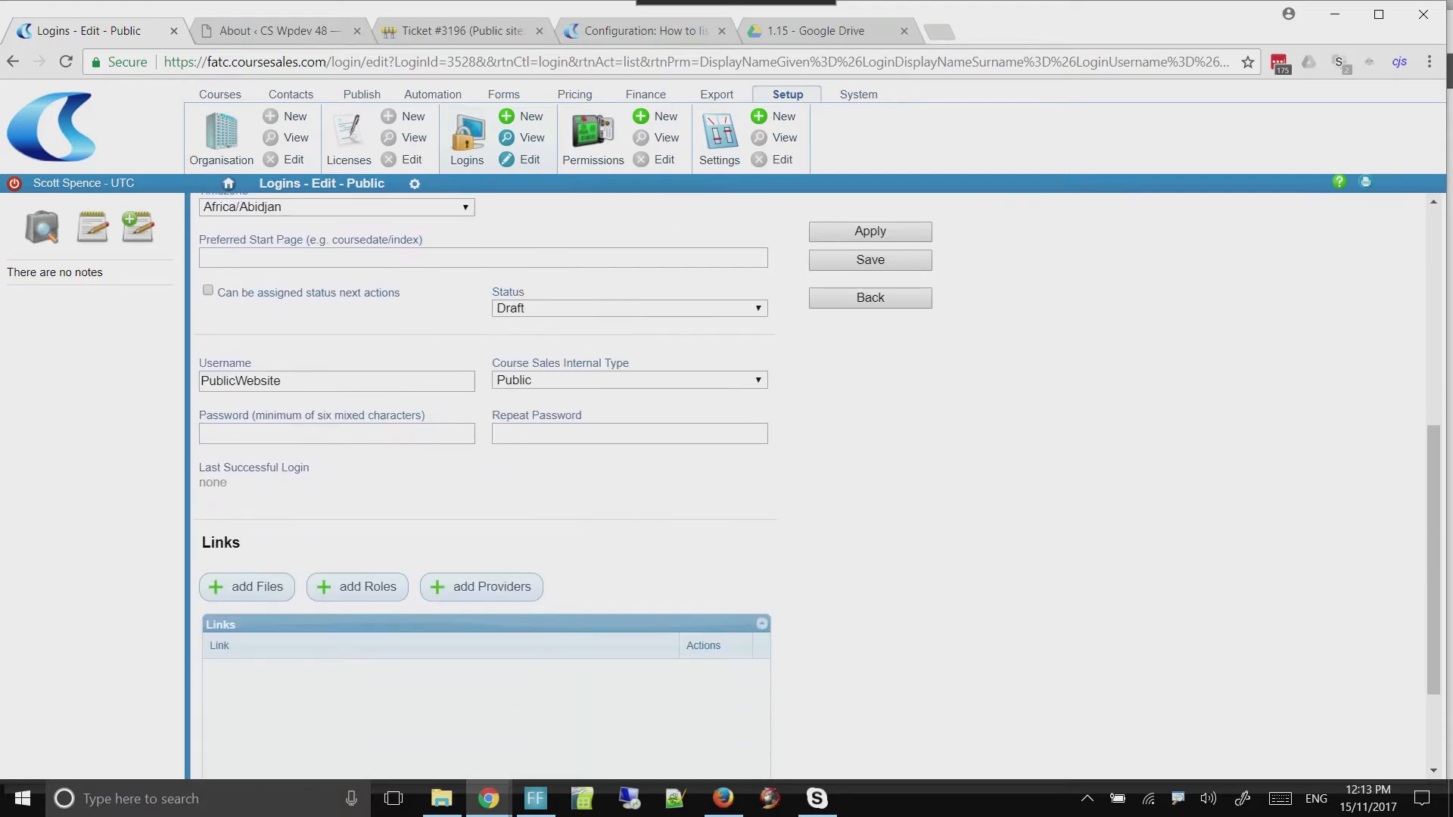
{"action": "left_click", "coordinate": [629, 308]}
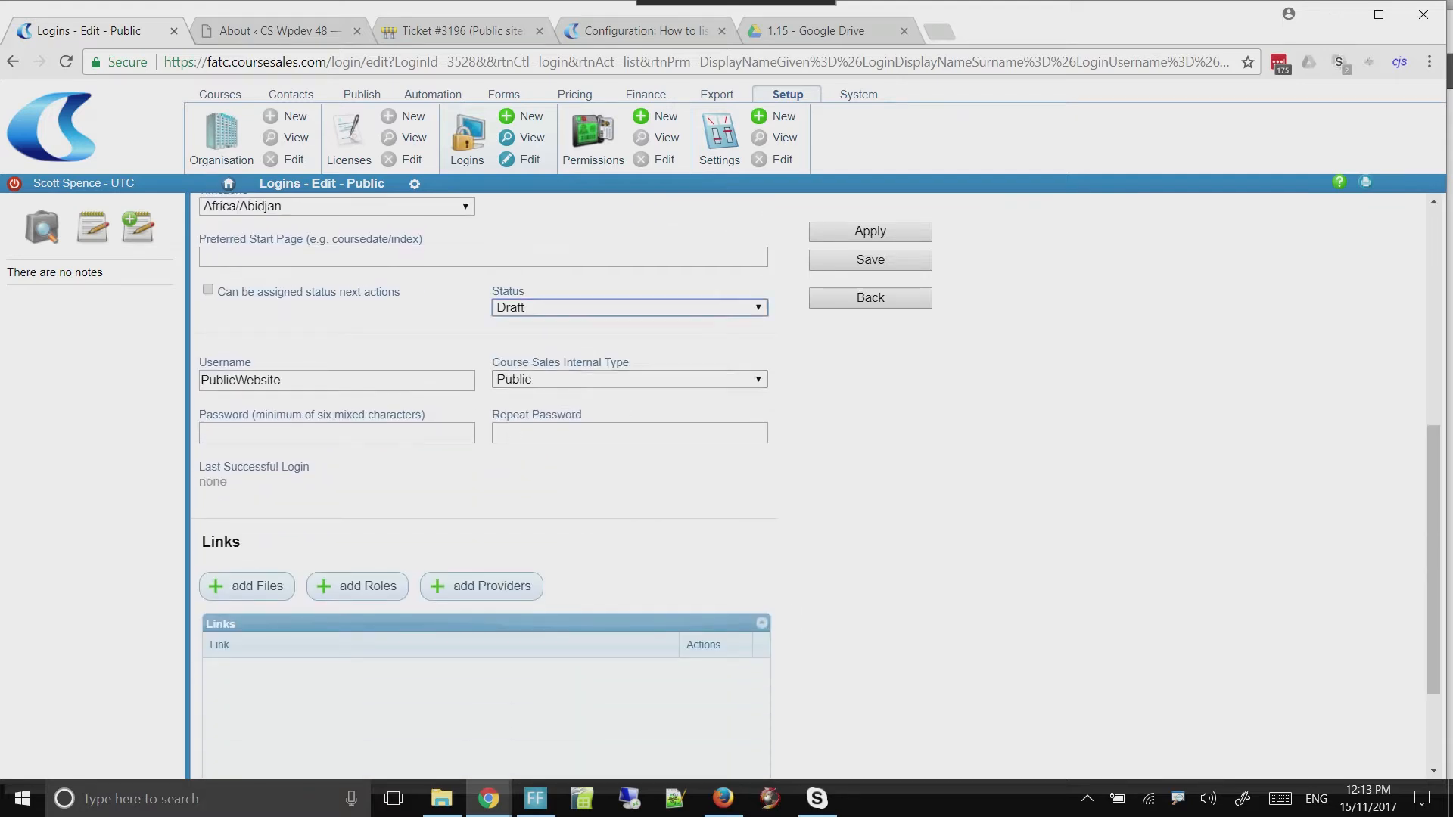
{"action": "left_click", "coordinate": [630, 392]}
Enter and repeat a password for the PublicWebsite login and save the record
{"action": "left_click", "coordinate": [336, 432]}
{"action": "type", "text": "*********"}
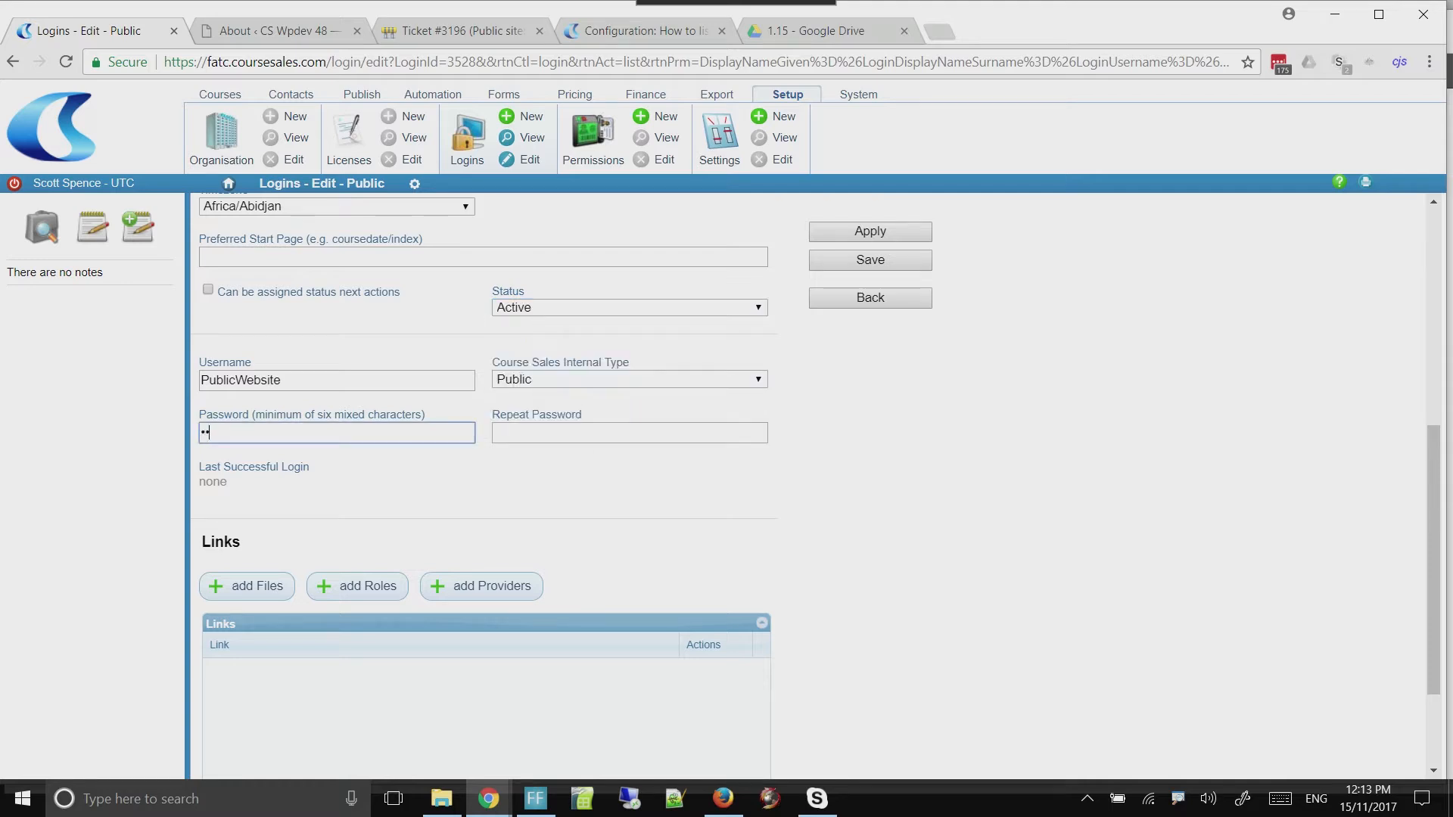
{"action": "key", "text": "Tab"}
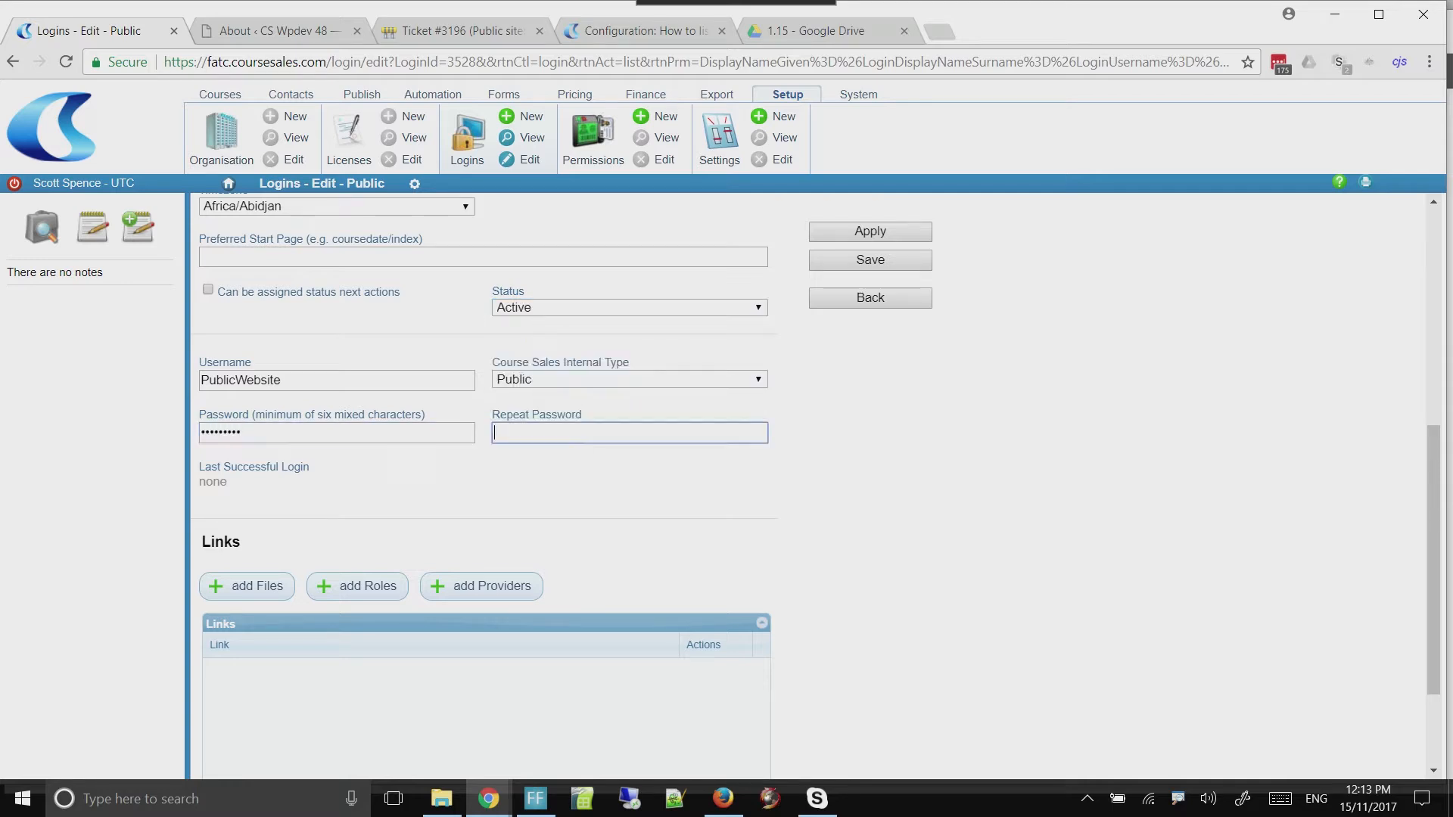
{"action": "type", "text": "*********"}
{"action": "key", "text": "Return"}
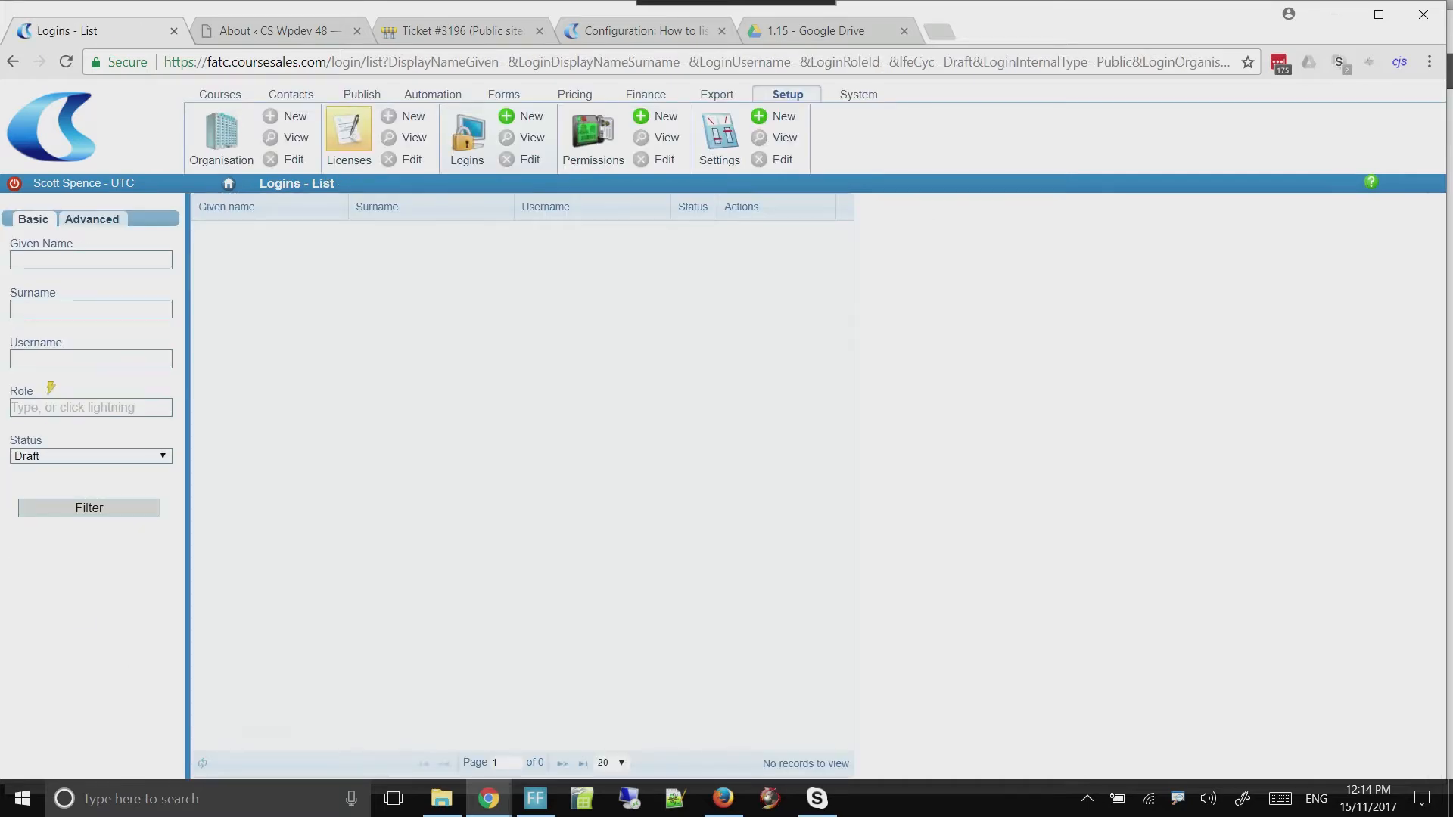
Switch to the incognito window and reload the public courses page to check the listing
{"action": "key", "text": "alt+Tab"}
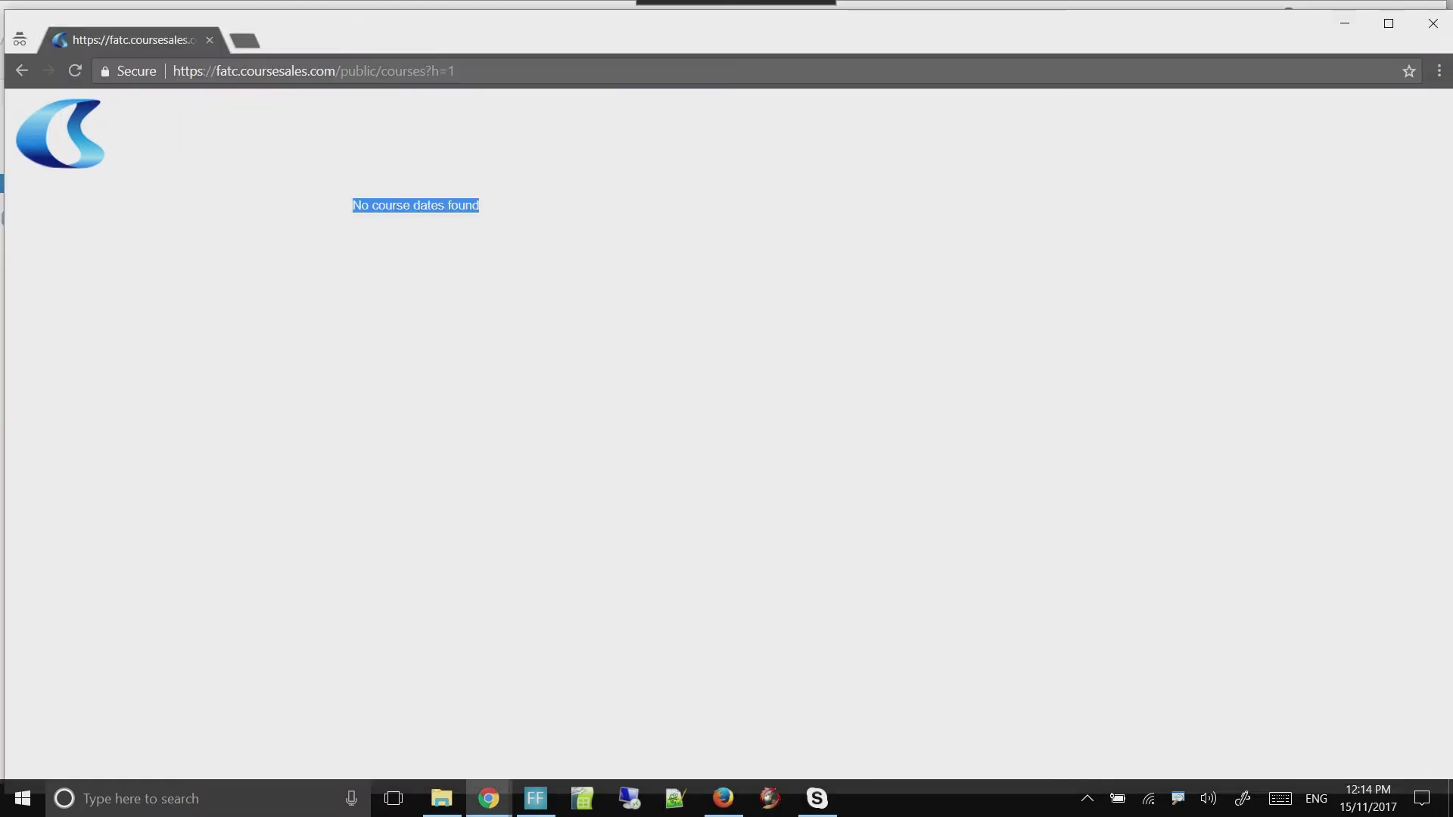
{"action": "left_click", "coordinate": [75, 72]}
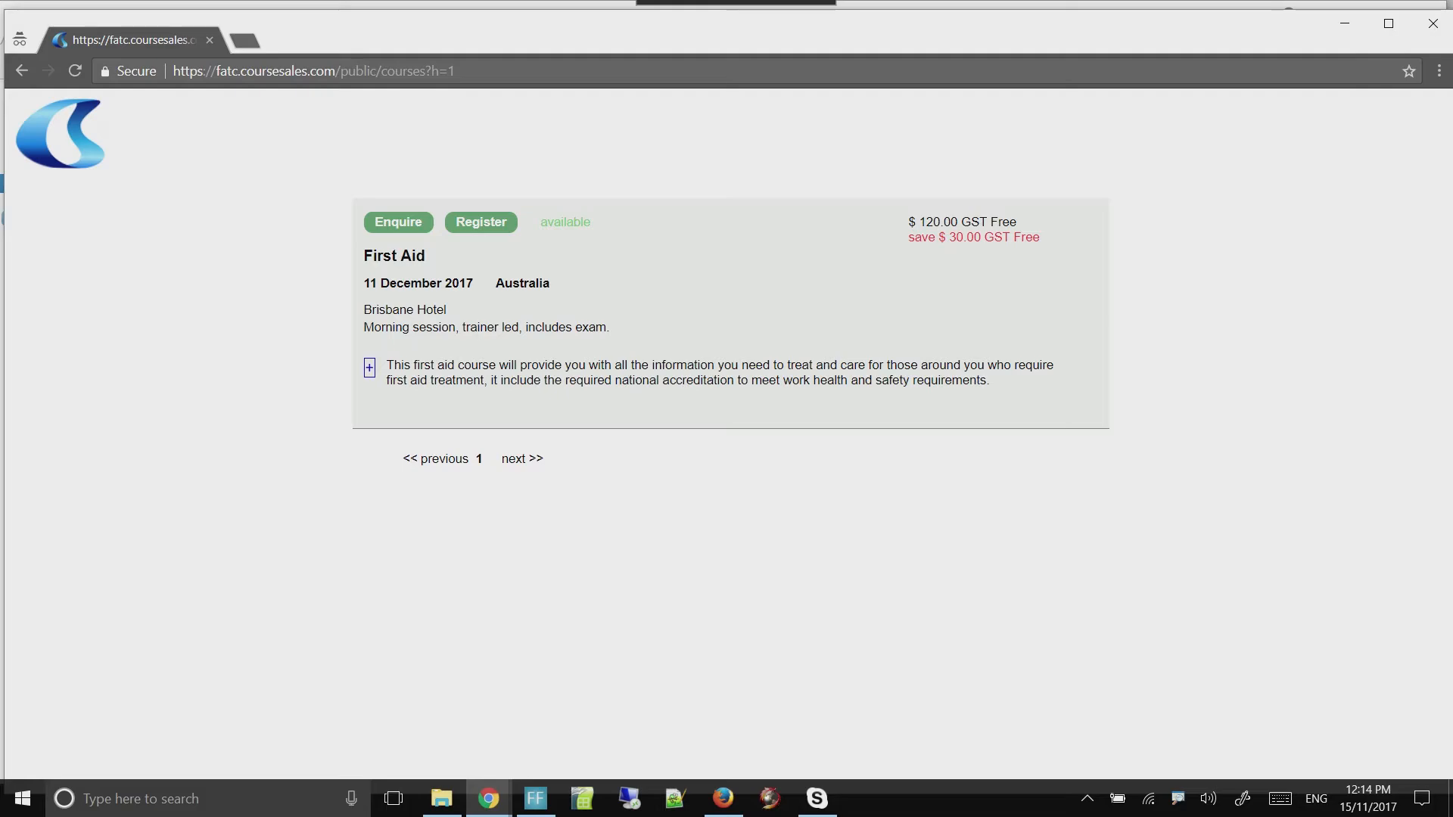
Open the registration form for the First Aid course on 11 December 2017 and look over its fields
{"action": "left_click", "coordinate": [481, 223]}
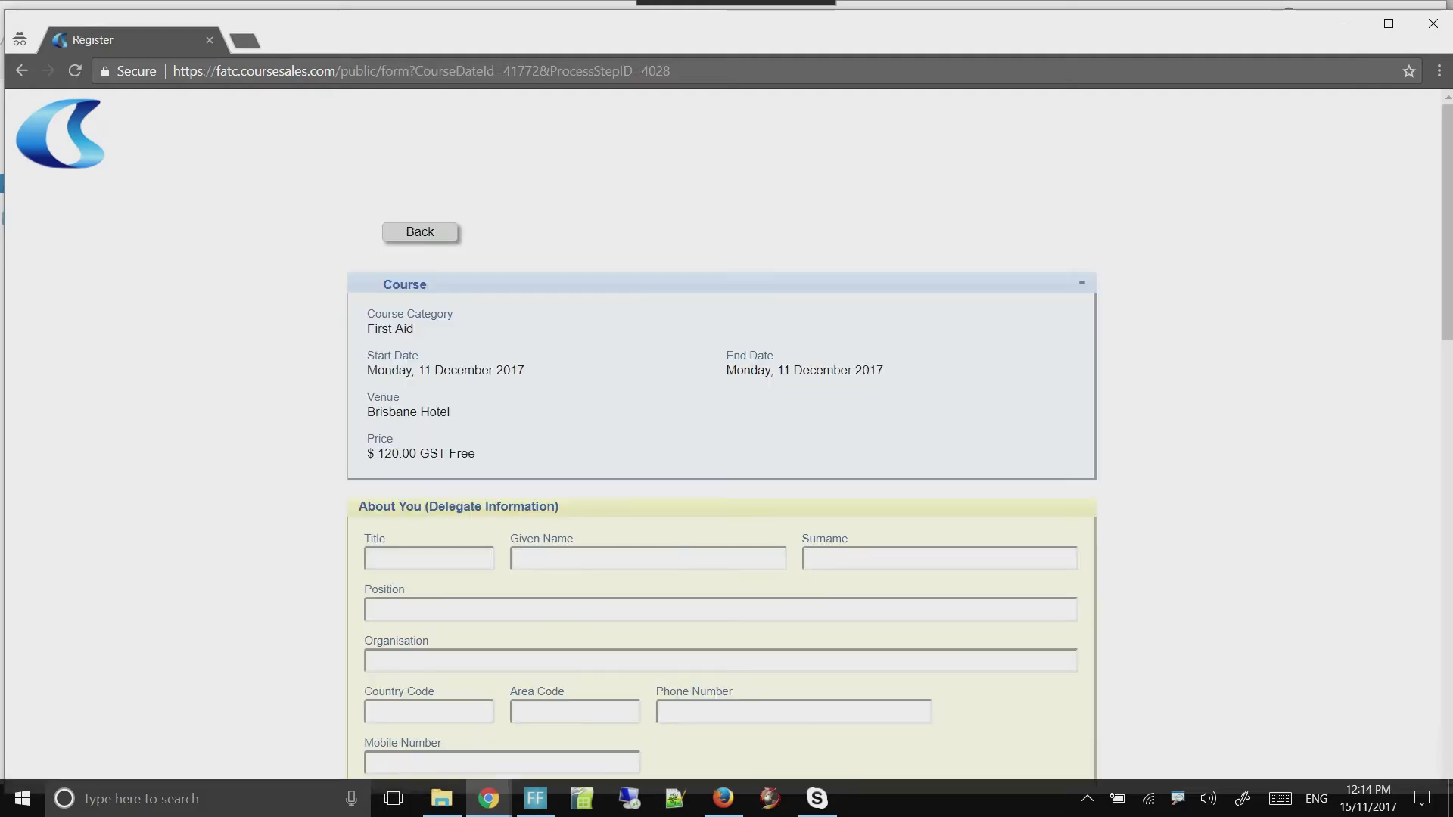
{"action": "mouse_move", "coordinate": [1447, 219]}
{"action": "left_mouse_down"}
{"action": "mouse_move", "coordinate": [1447, 336]}
{"action": "mouse_move", "coordinate": [1447, 222]}
{"action": "left_mouse_up"}
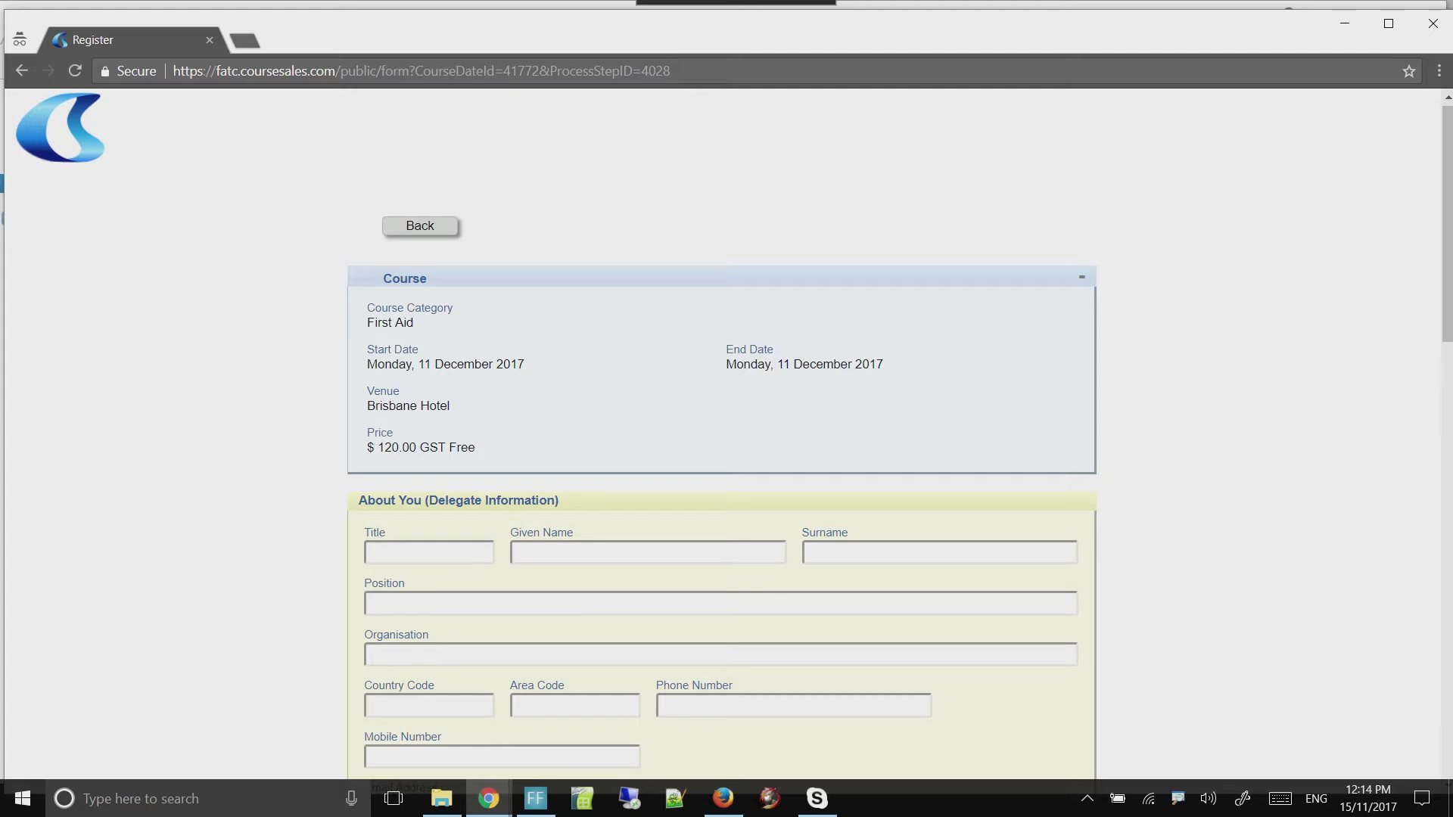
Switch to Google Drive in the main browser window and download coursesales-com-connector.zip to the Downloads folder
{"action": "key", "text": "alt+Tab"}
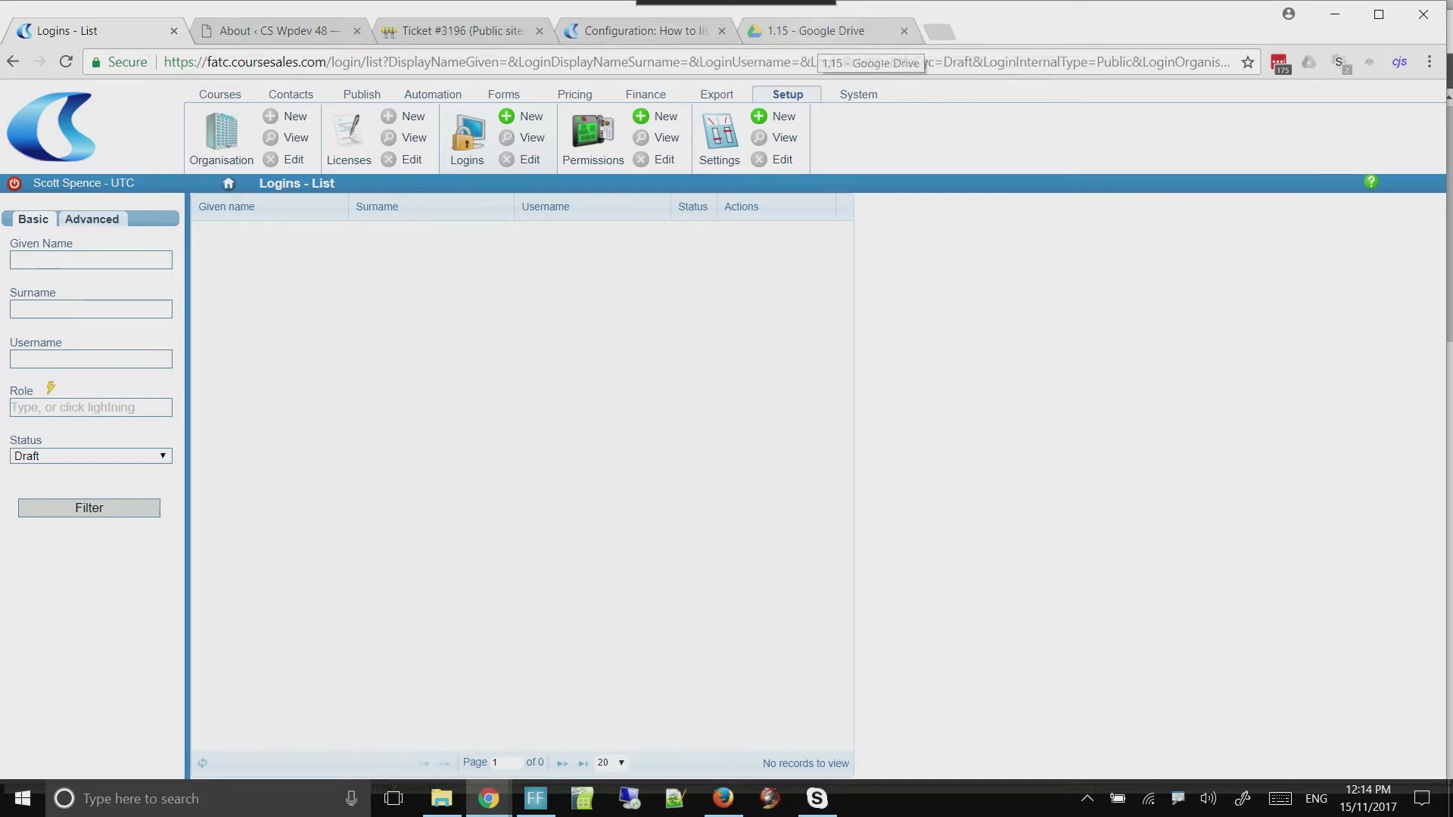
{"action": "left_click", "coordinate": [821, 31]}
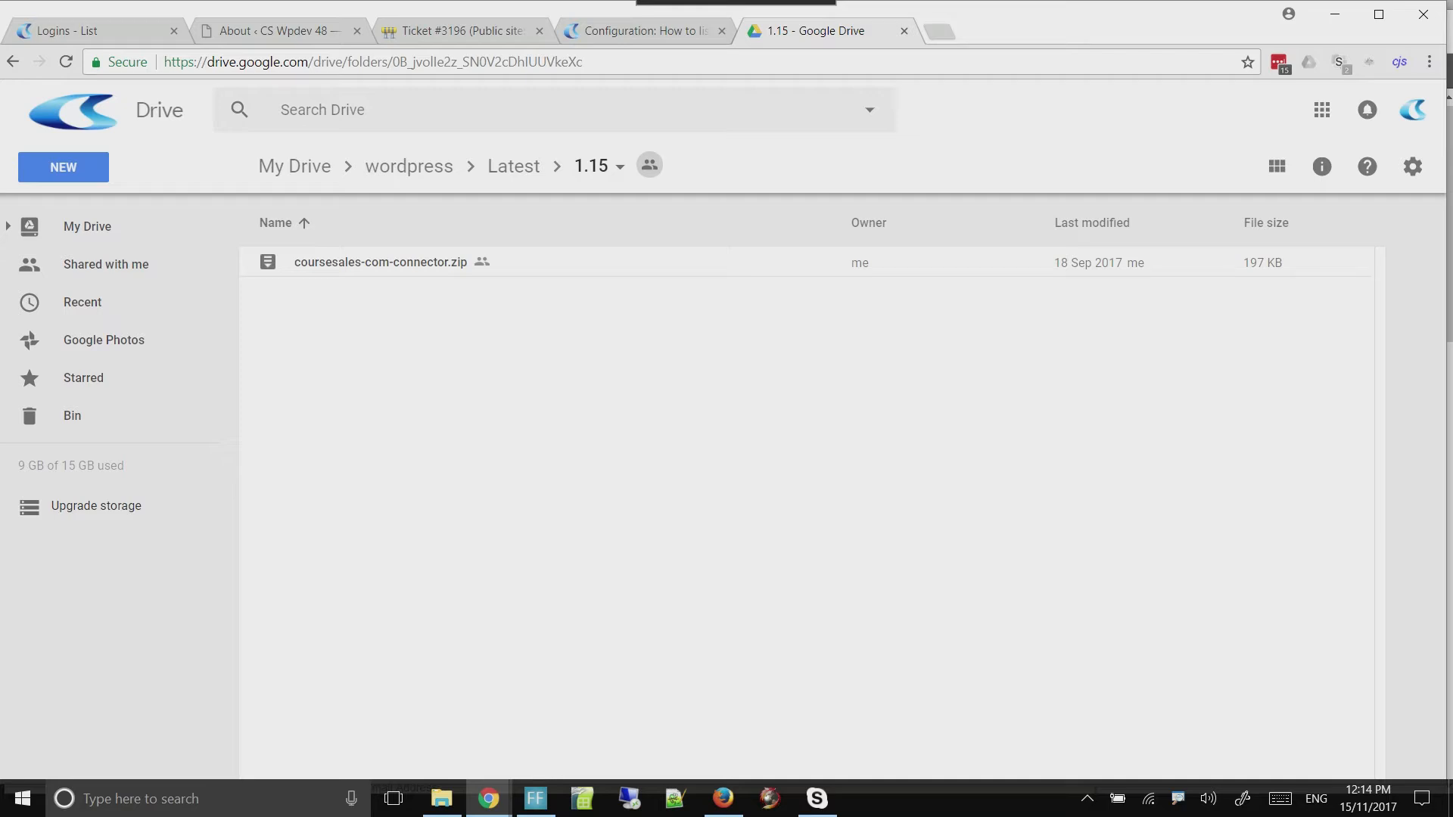
{"action": "key", "text": "ctrl+l"}
{"action": "right_click", "coordinate": [393, 262]}
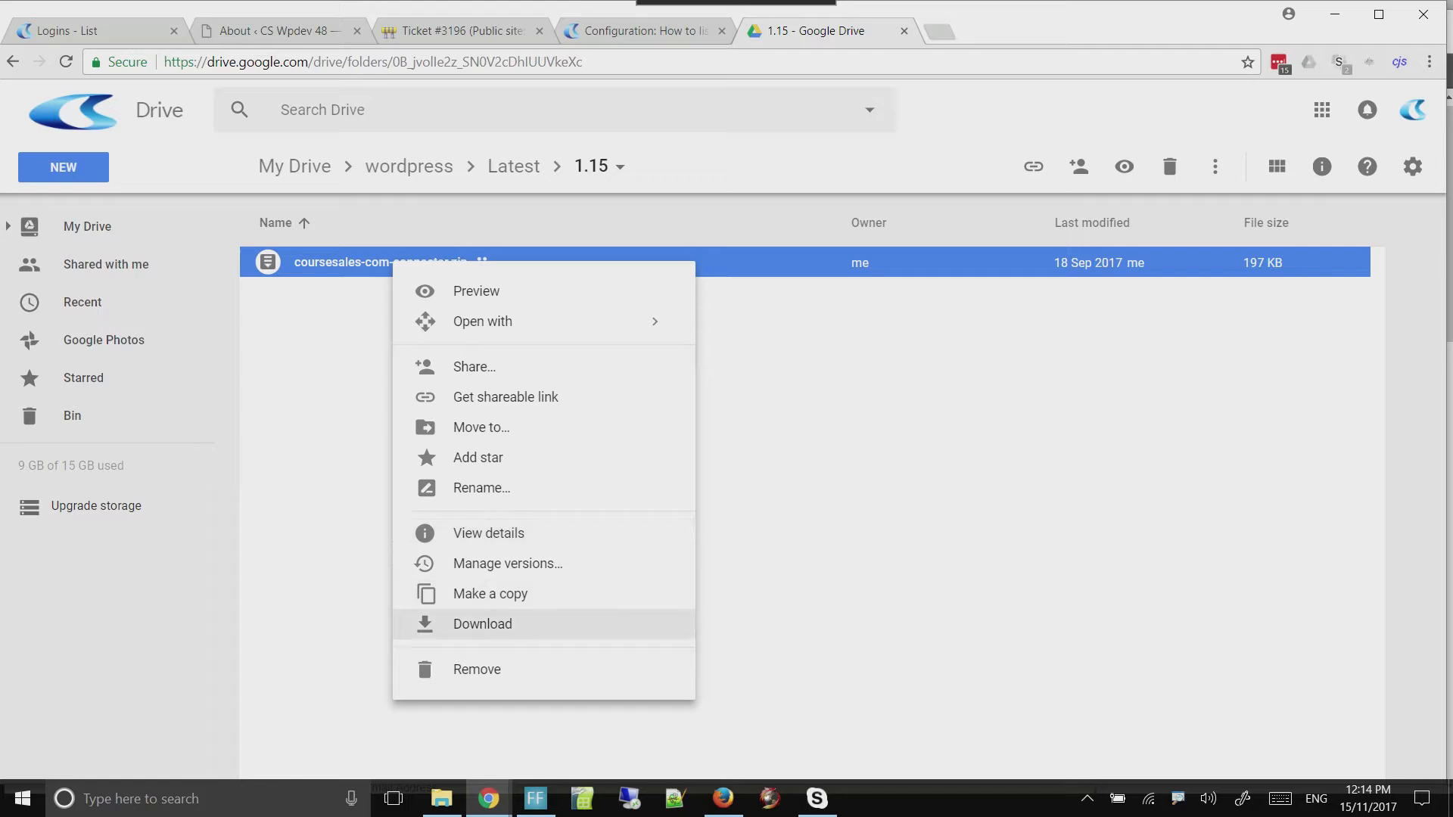
{"action": "left_click", "coordinate": [470, 623]}
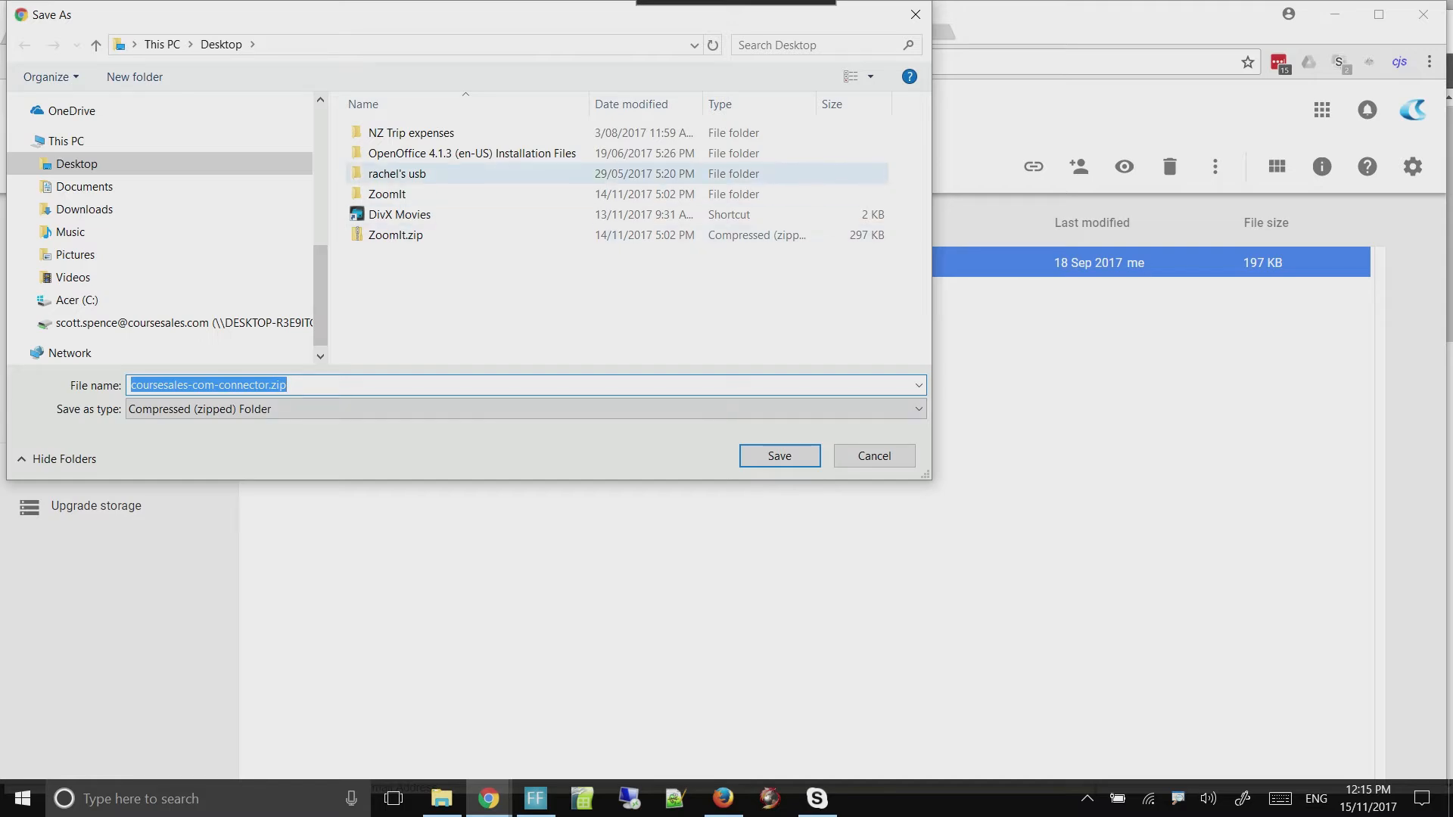
{"action": "left_click", "coordinate": [84, 210]}
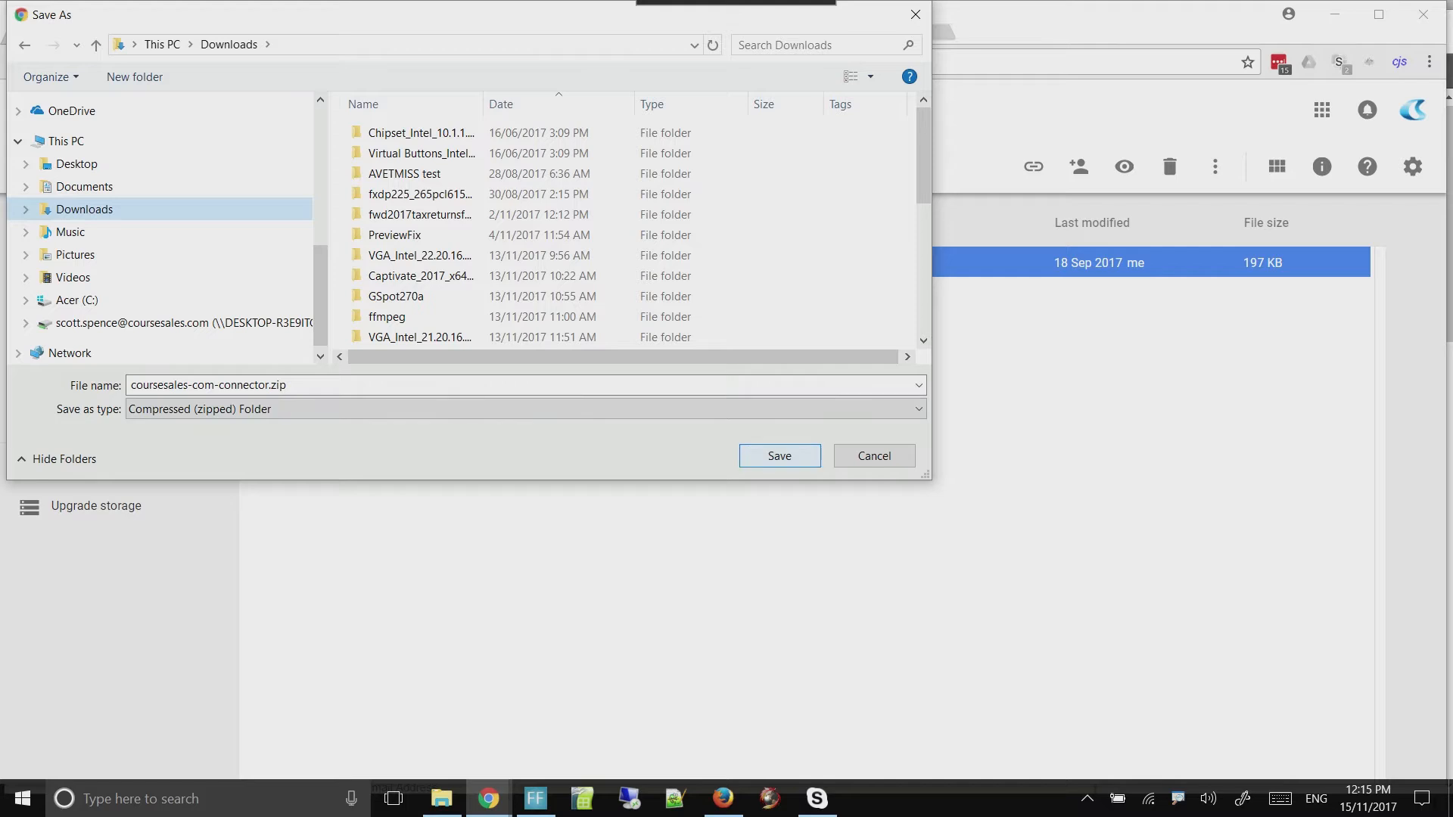
{"action": "left_click", "coordinate": [780, 455]}
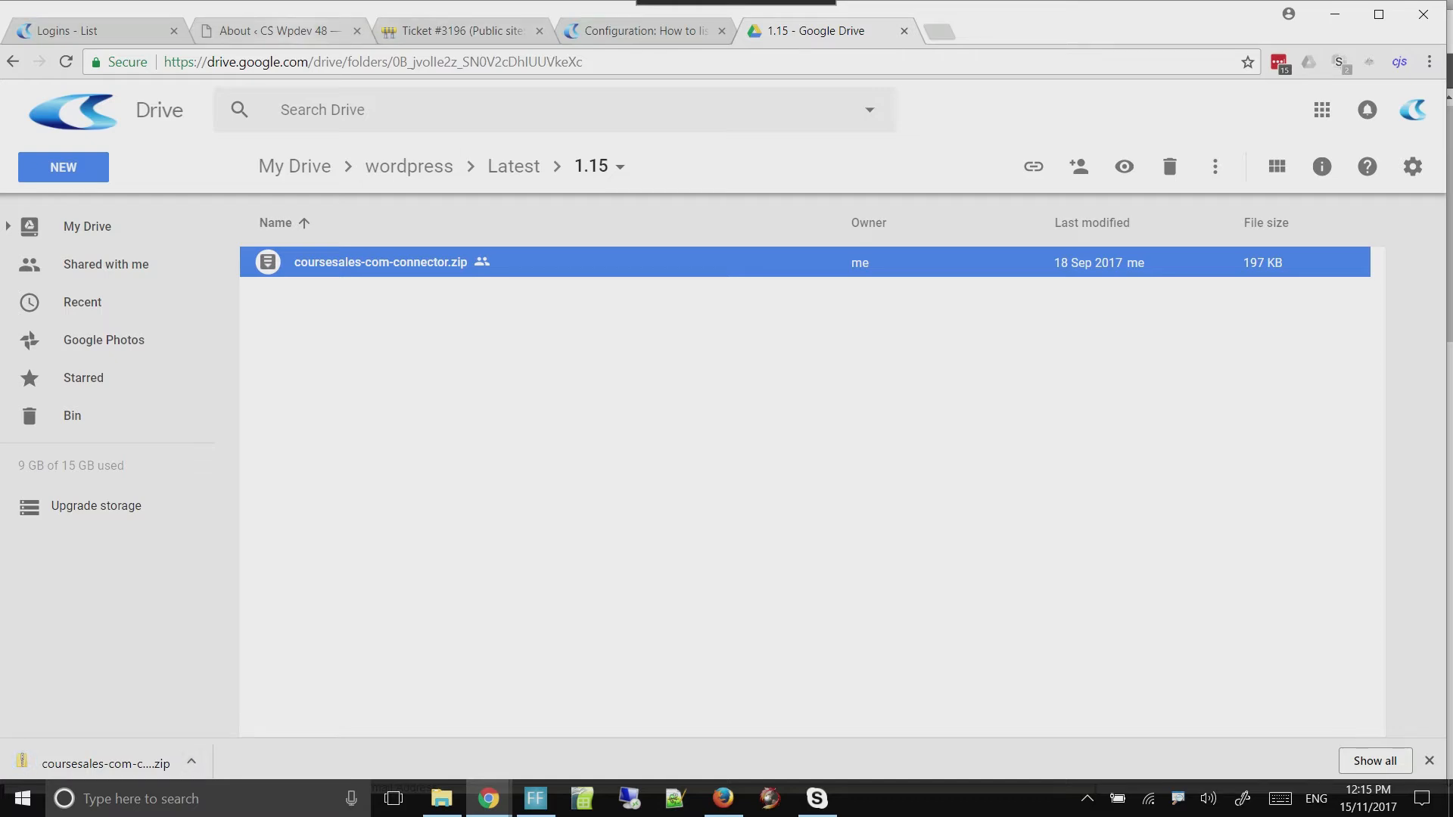
Switch to the WordPress admin site and open the form for uploading a new plugin
{"action": "left_click", "coordinate": [292, 31]}
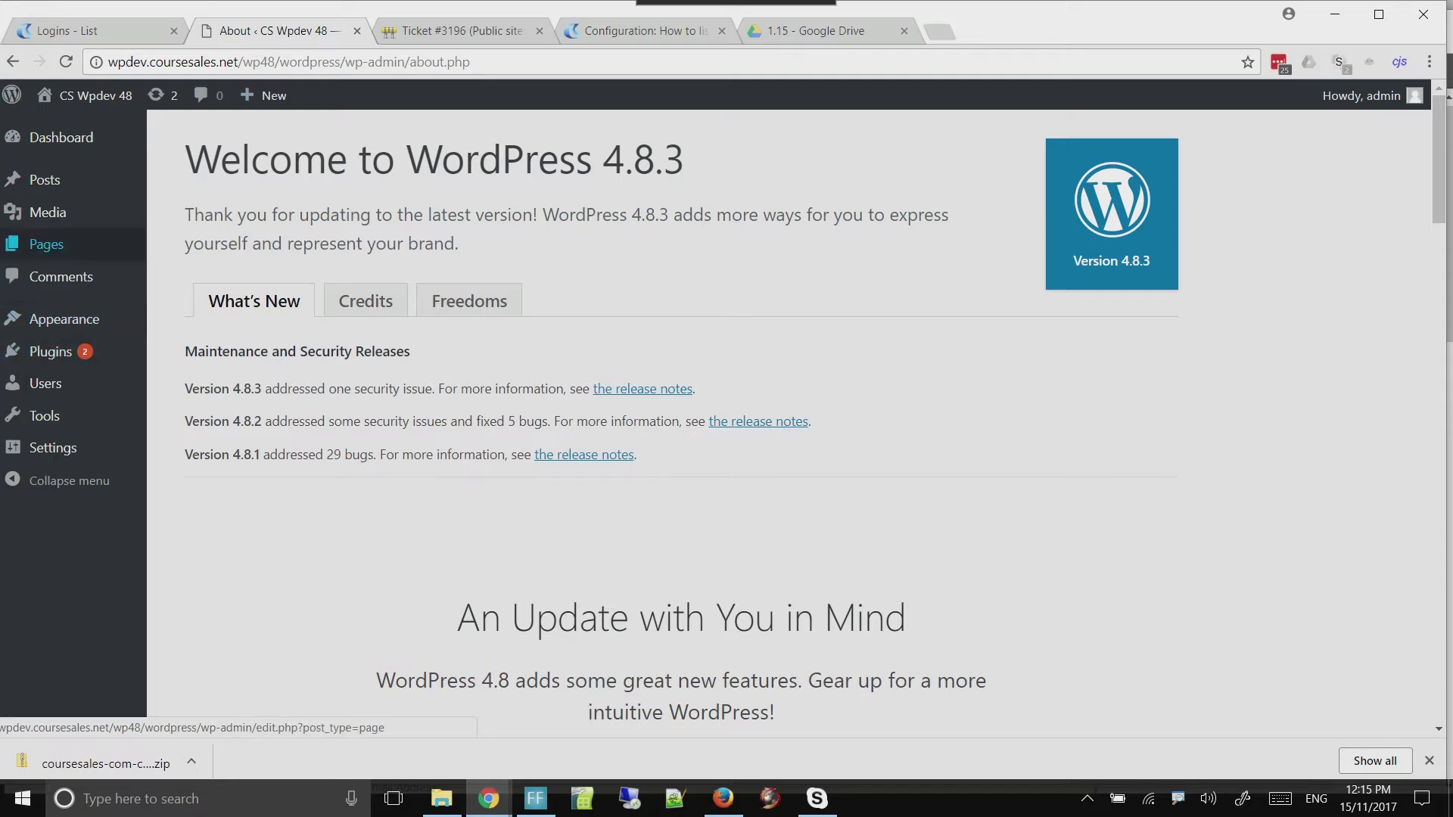
{"action": "mouse_move", "coordinate": [55, 353]}
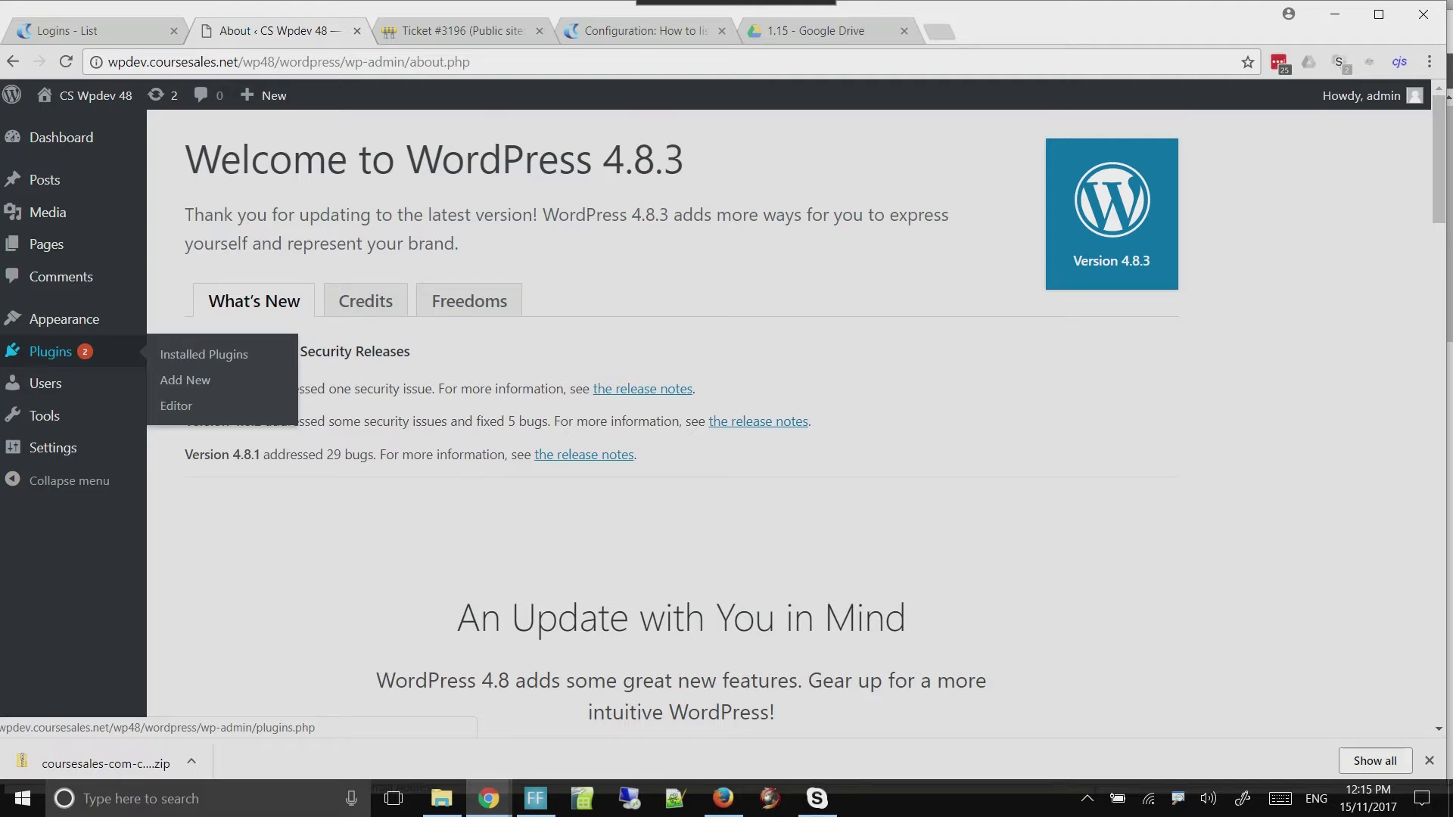
{"action": "left_click", "coordinate": [54, 353]}
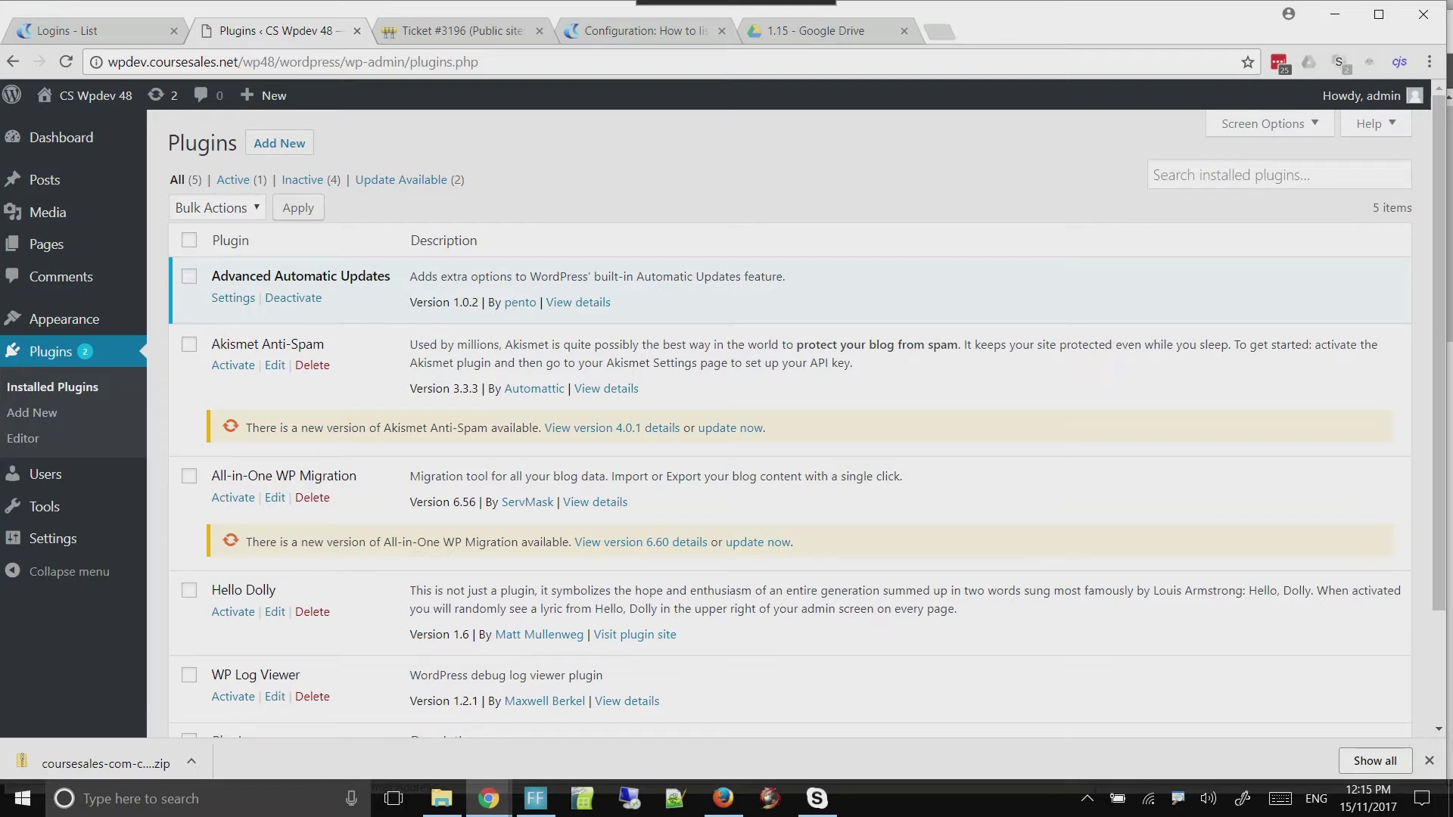
{"action": "left_click", "coordinate": [279, 143]}
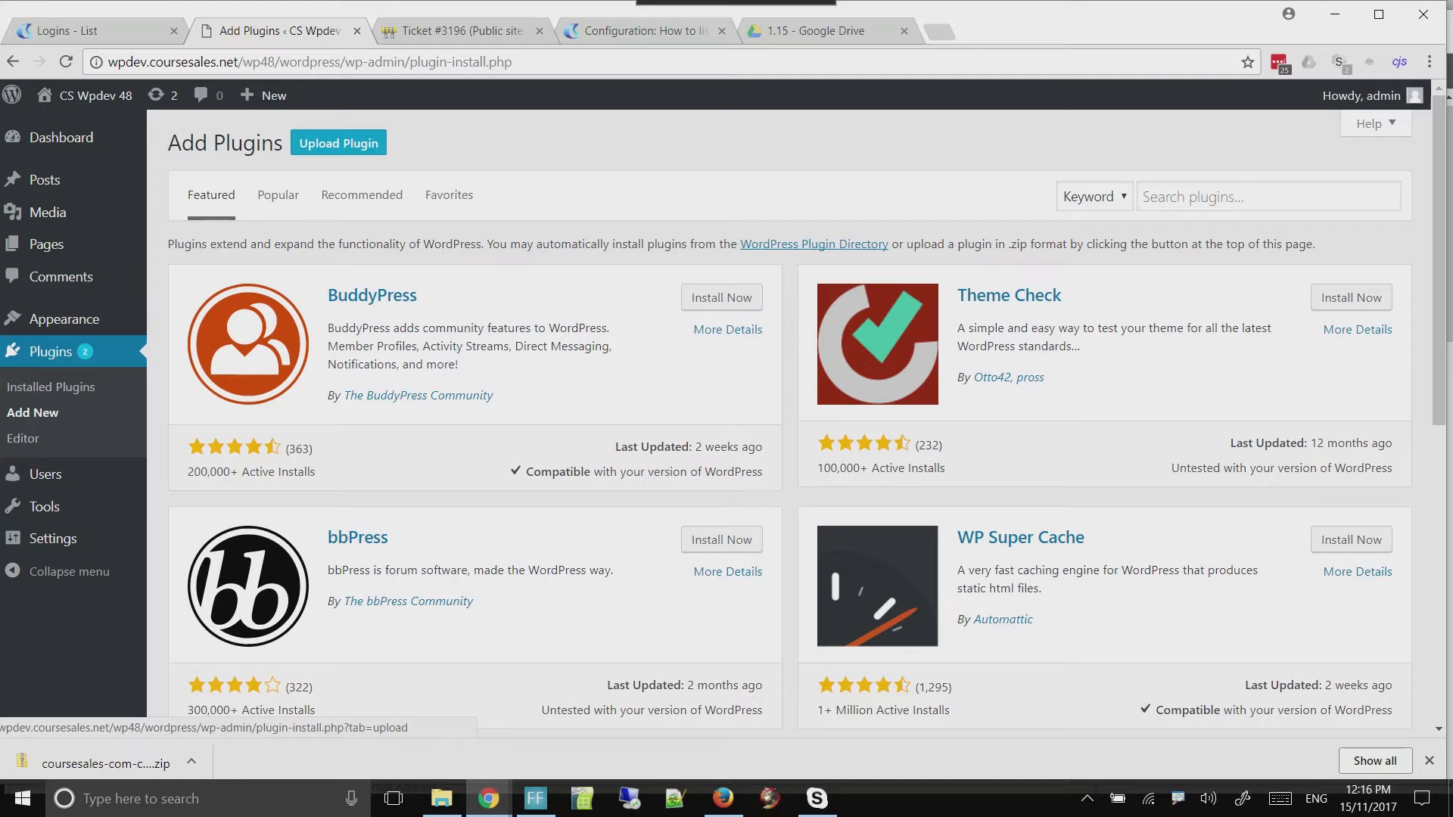
{"action": "left_click", "coordinate": [335, 144]}
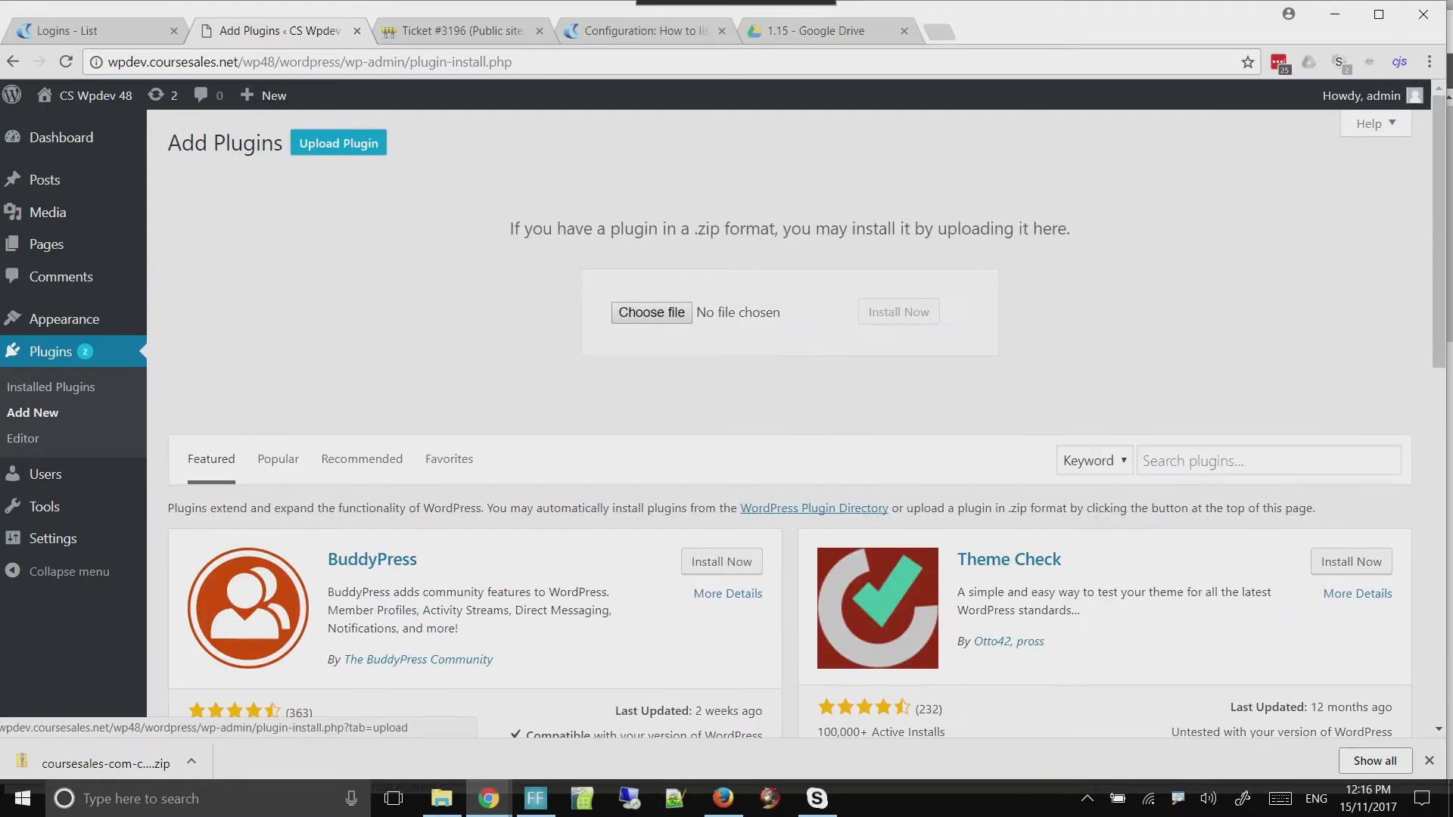
Upload coursesales-com-connector.zip from the Downloads folder, then install and activate the plugin
{"action": "left_click", "coordinate": [652, 313]}
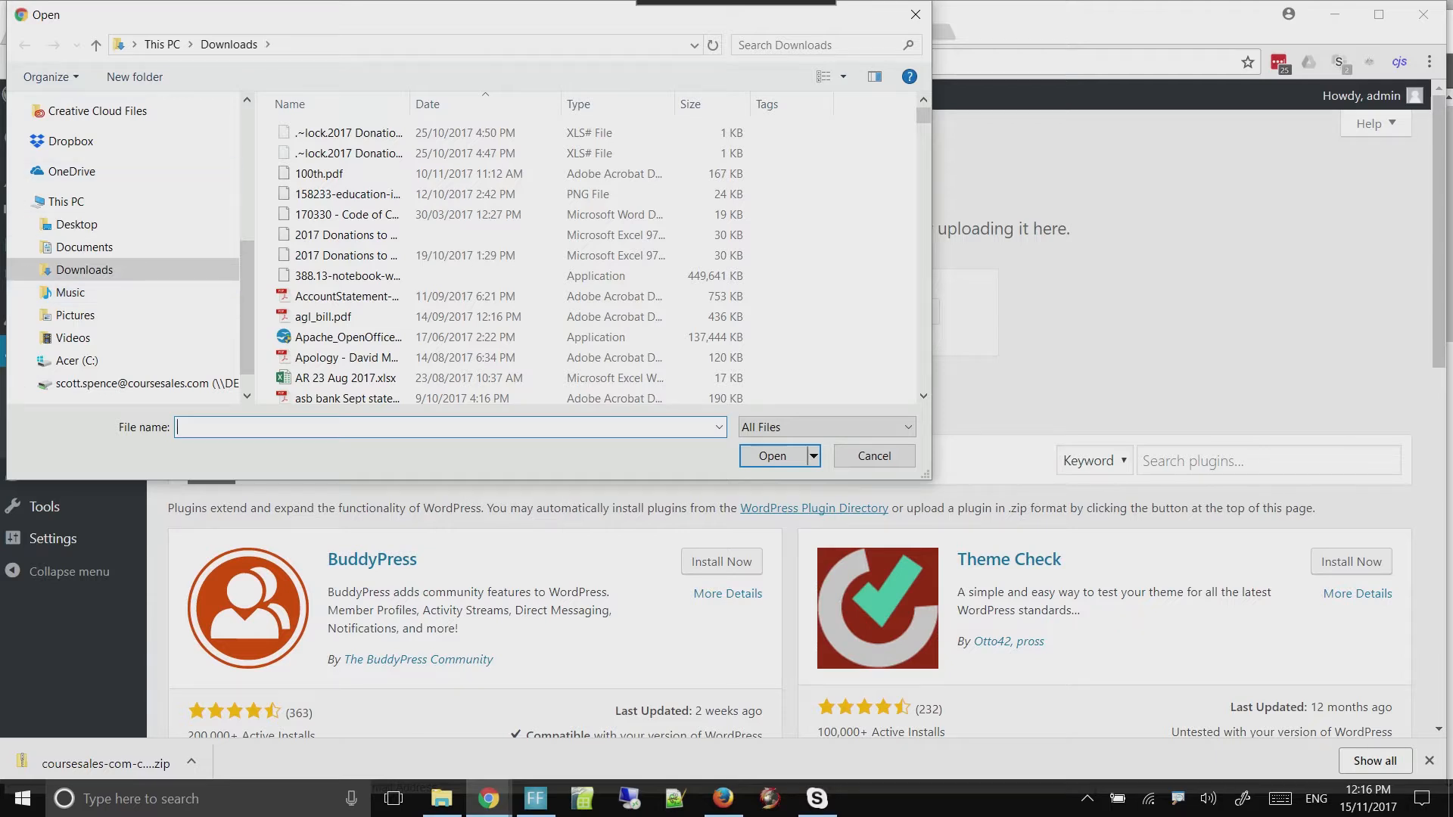
{"action": "type", "text": "cou"}
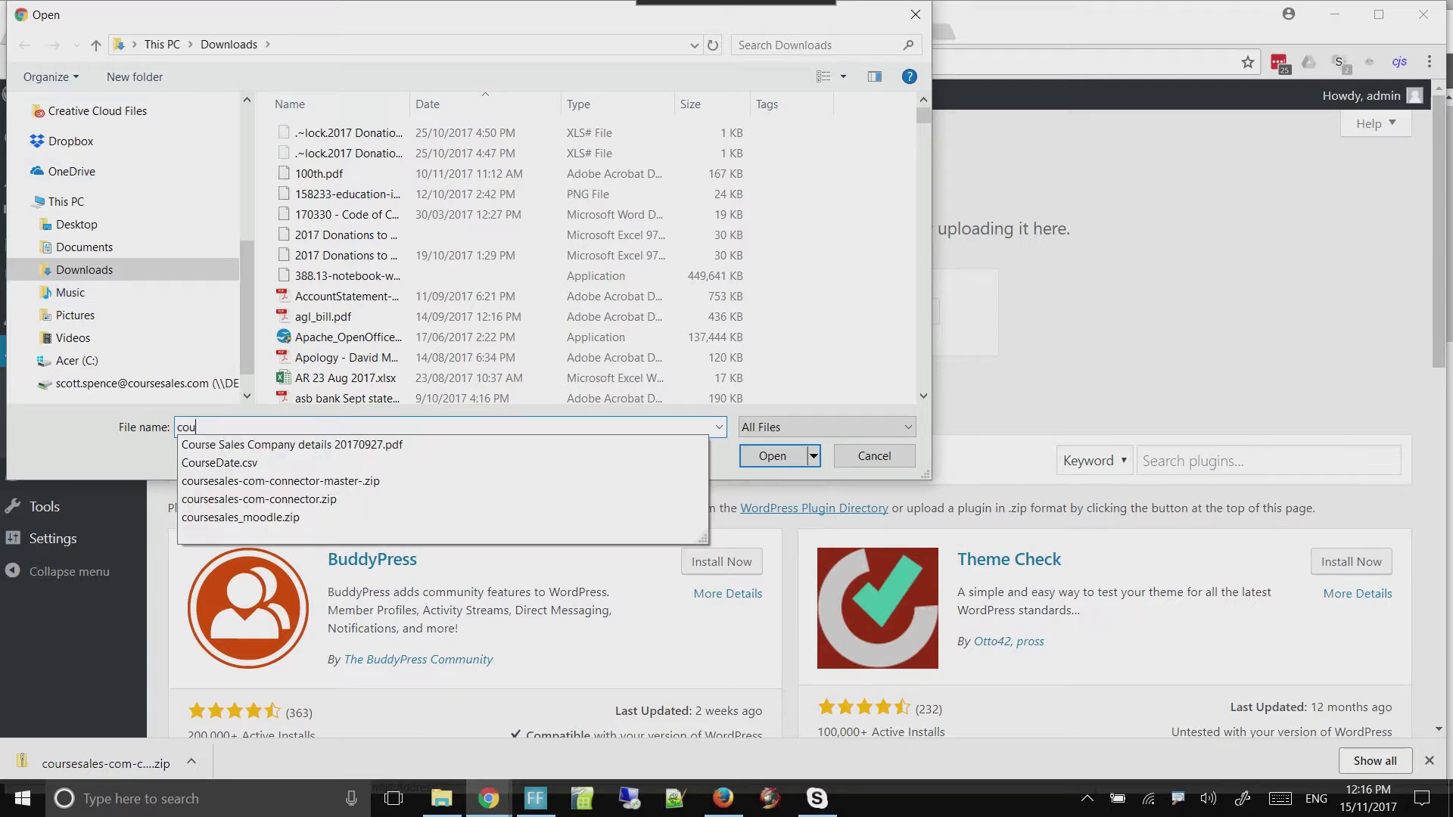
{"action": "type", "text": "rse"}
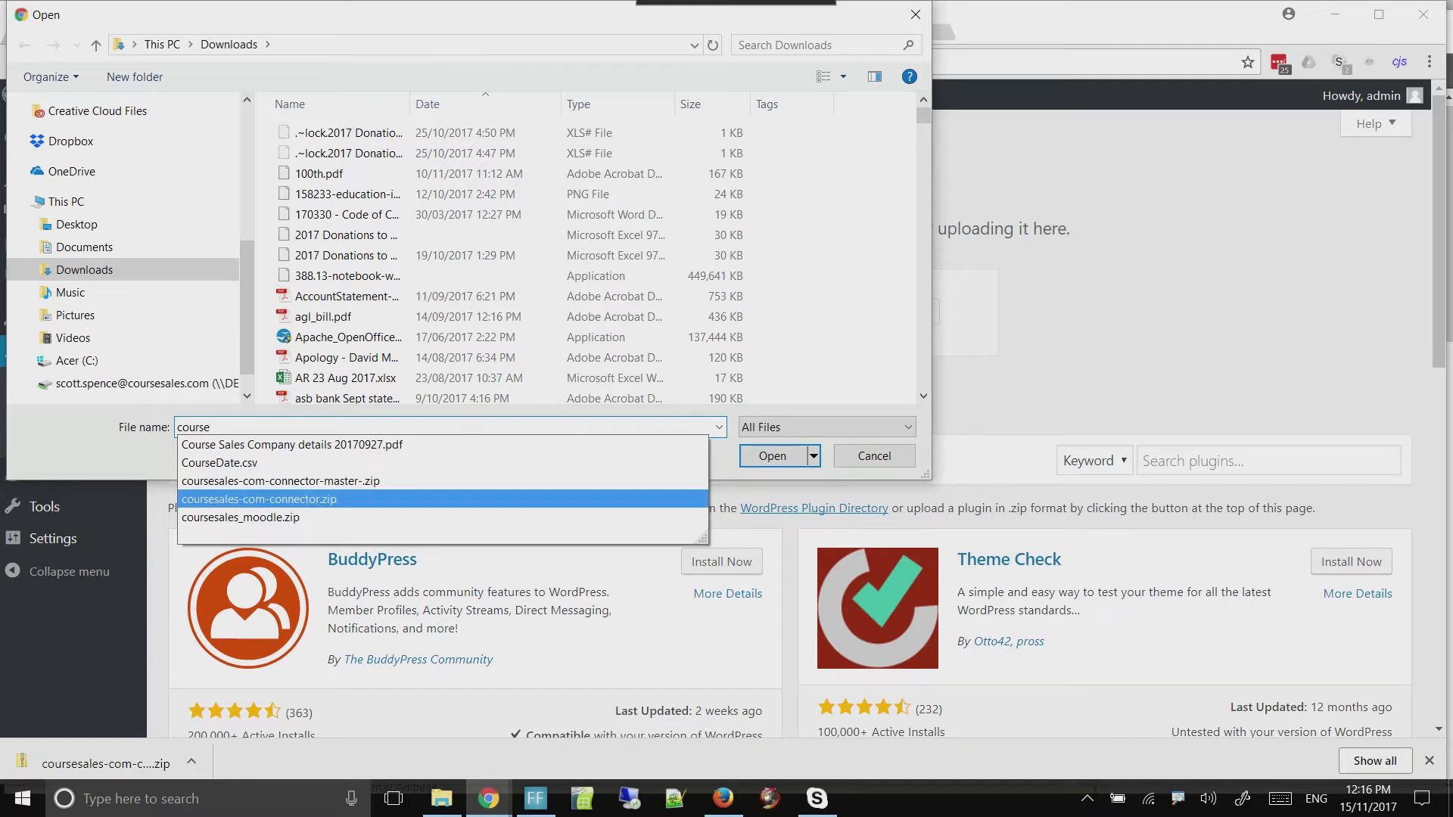
{"action": "left_click", "coordinate": [259, 498]}
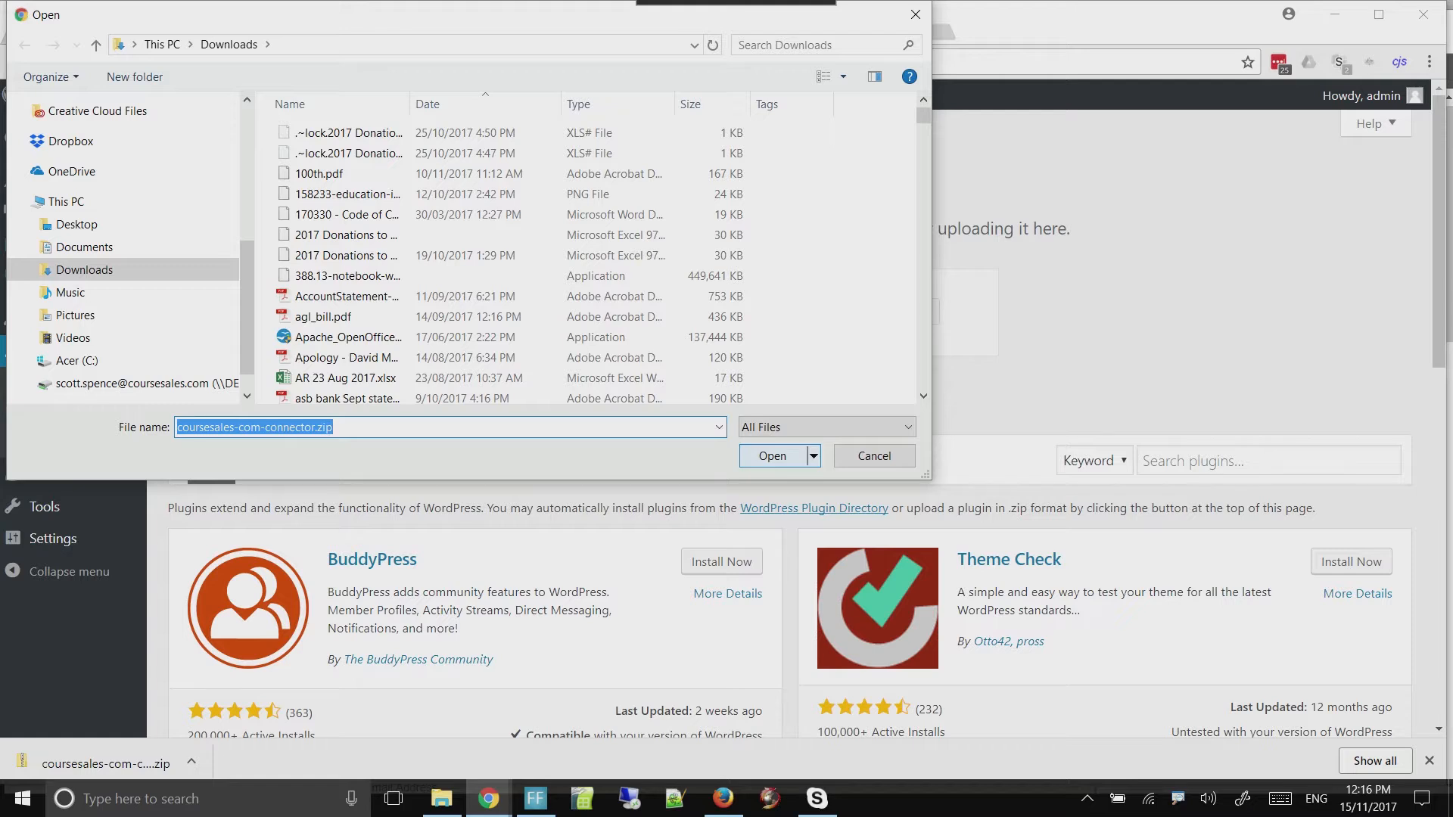
{"action": "key", "text": "Return"}
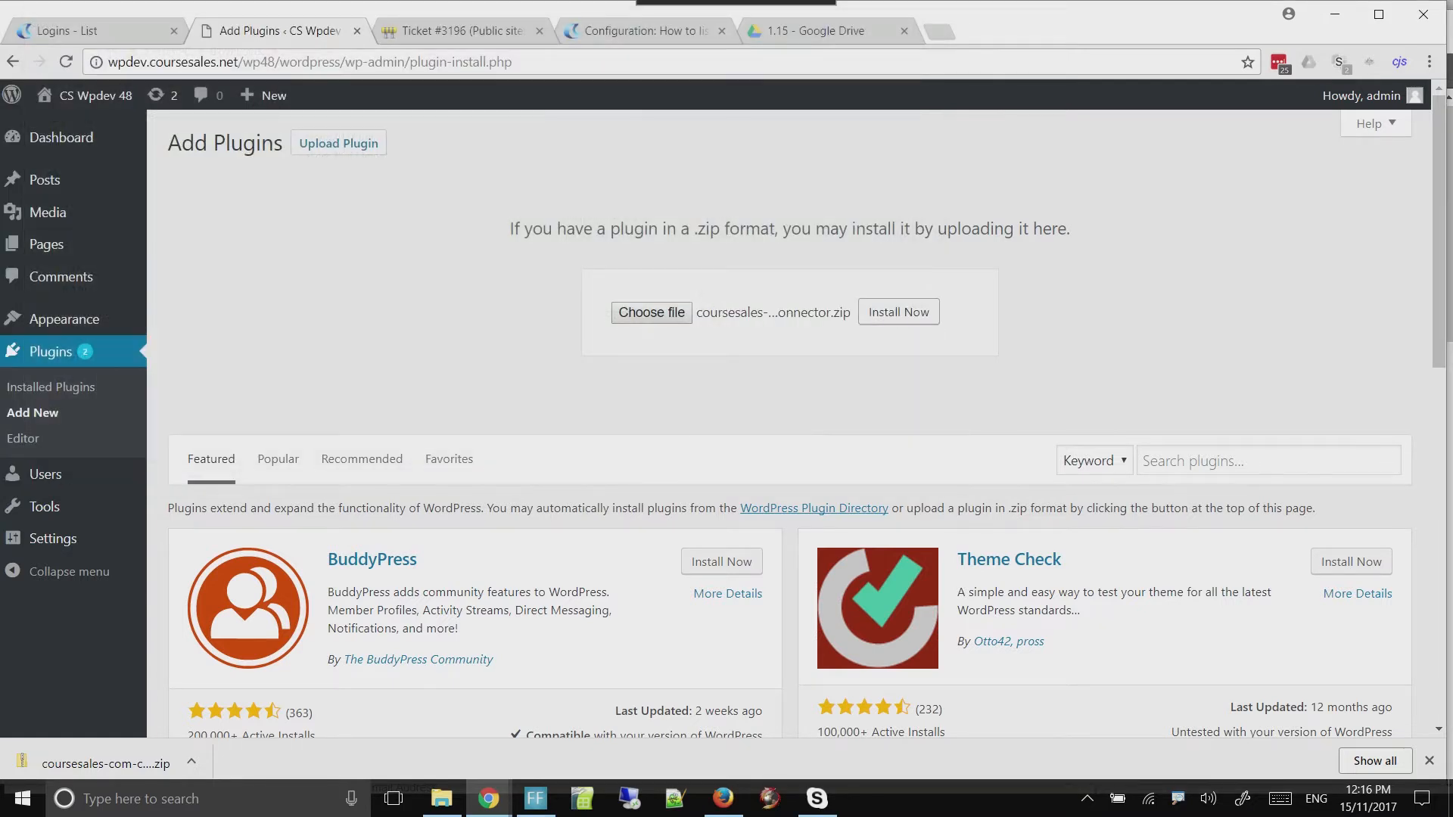
{"action": "left_click", "coordinate": [899, 312]}
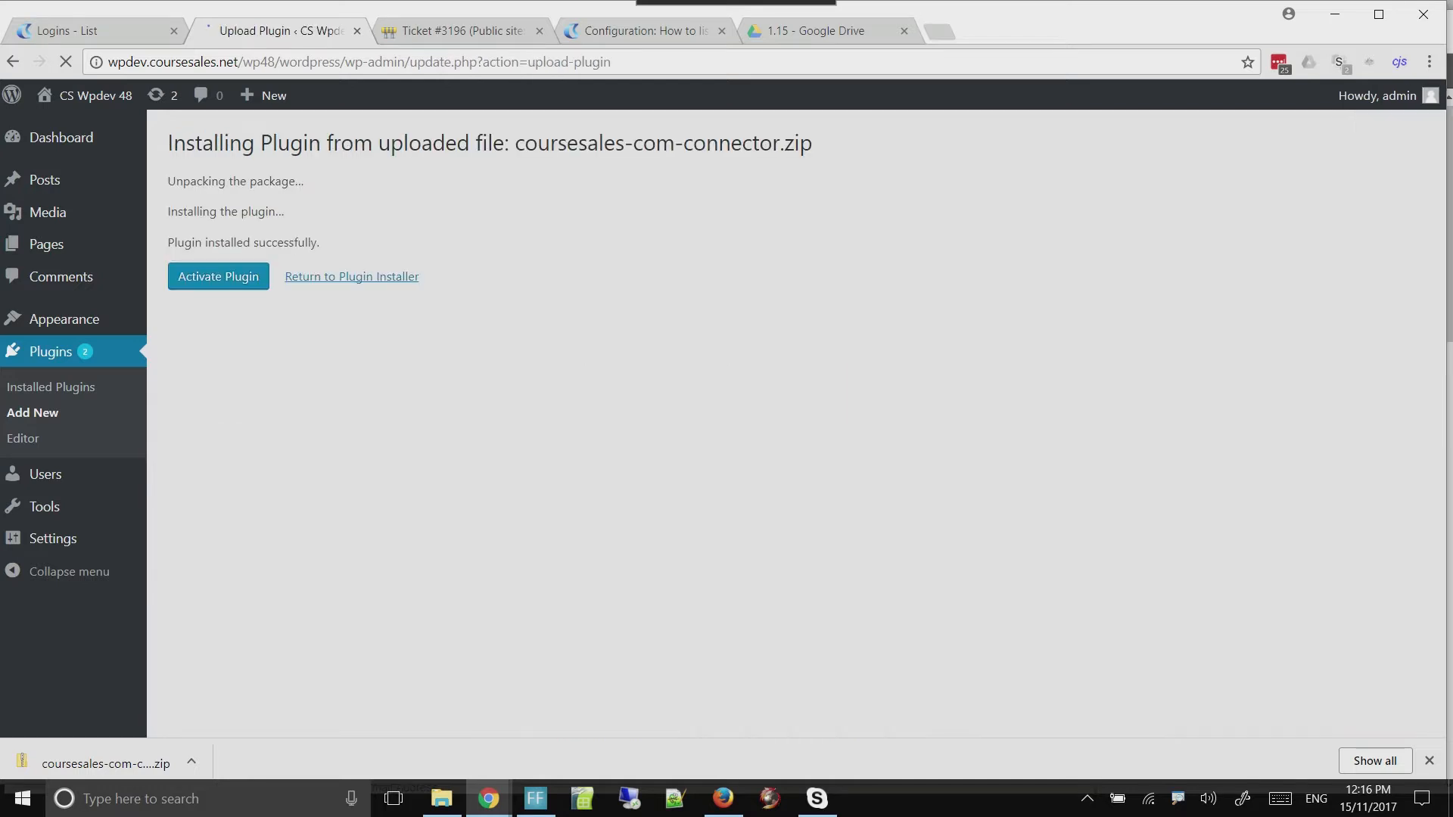
{"action": "left_click", "coordinate": [218, 277]}
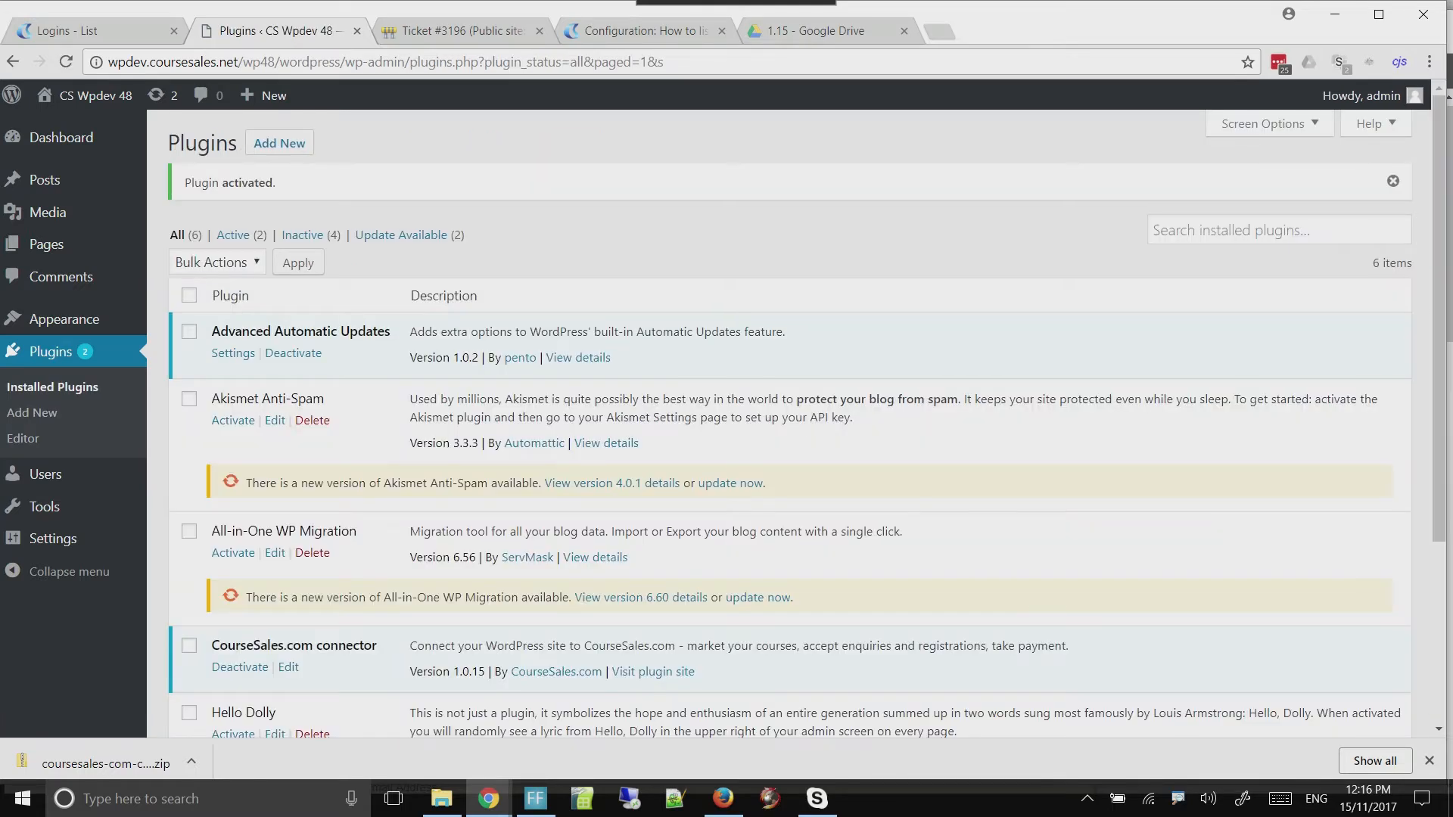
Open the CourseSales.com connector settings and review the General instructions on slugs, including [coursesales-course-list-summary]
{"action": "scroll", "coordinate": [789, 424], "scroll_direction": "down", "scroll_amount": 4}
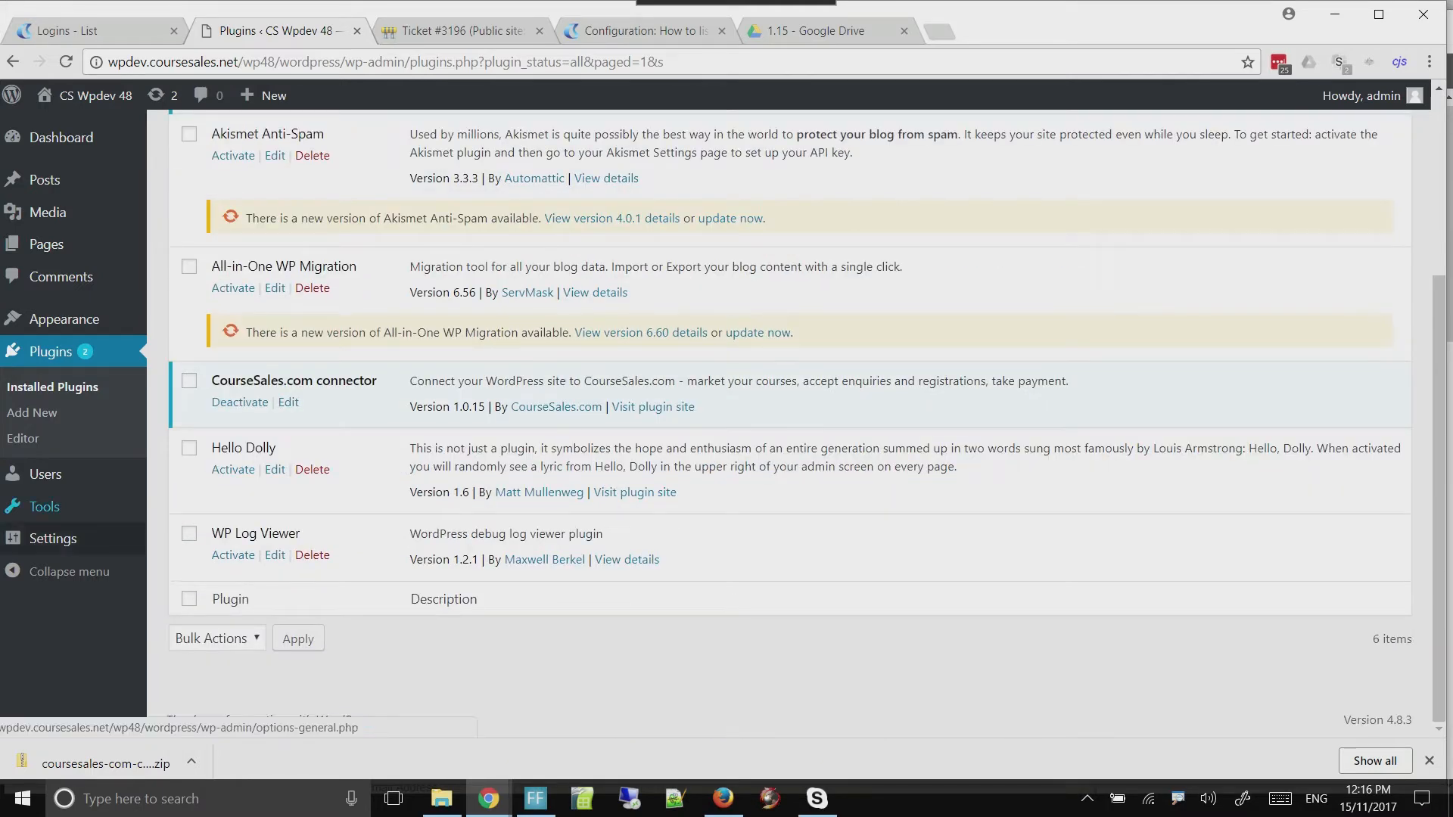
{"action": "mouse_move", "coordinate": [53, 538]}
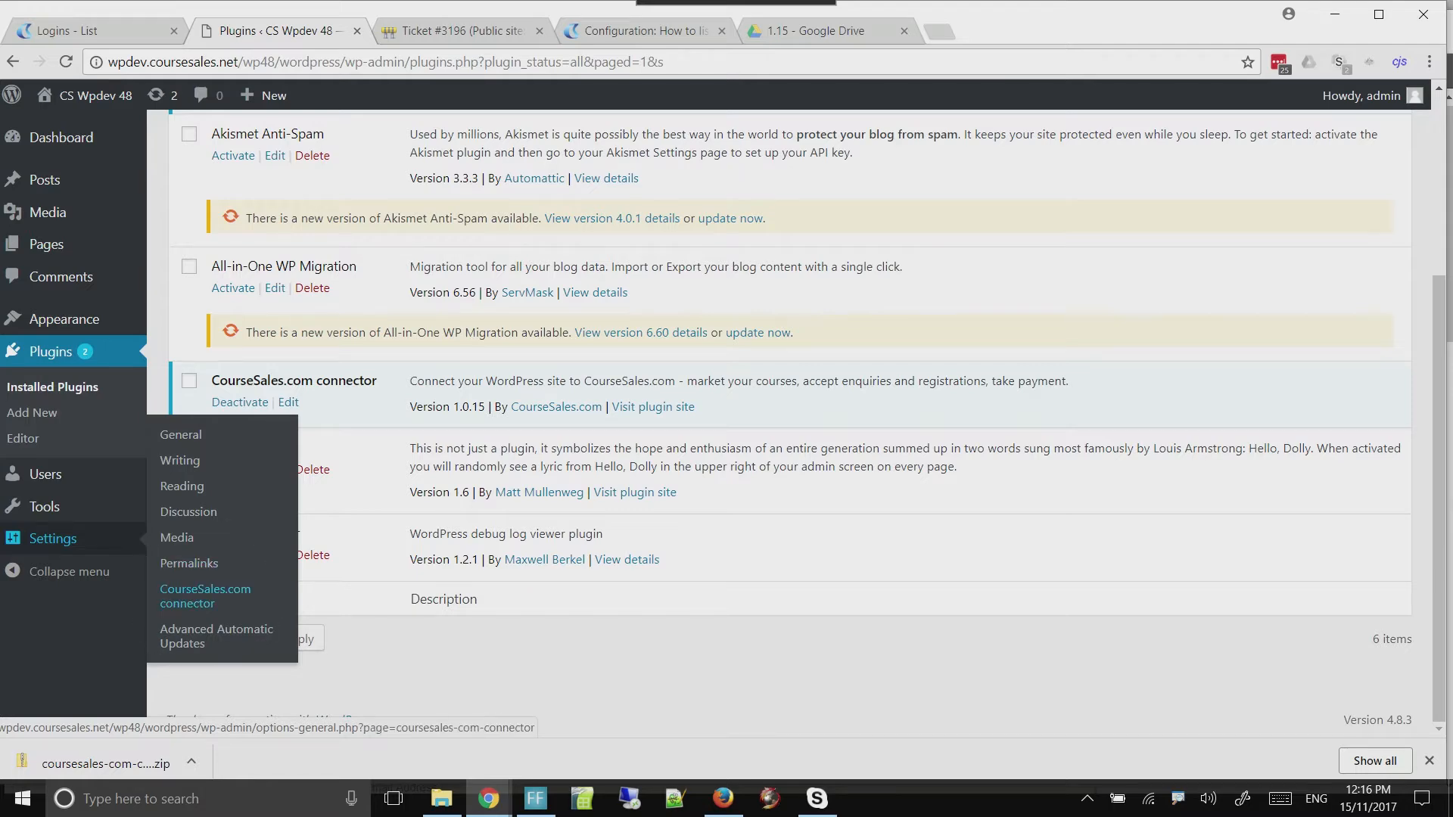
{"action": "left_click", "coordinate": [204, 596]}
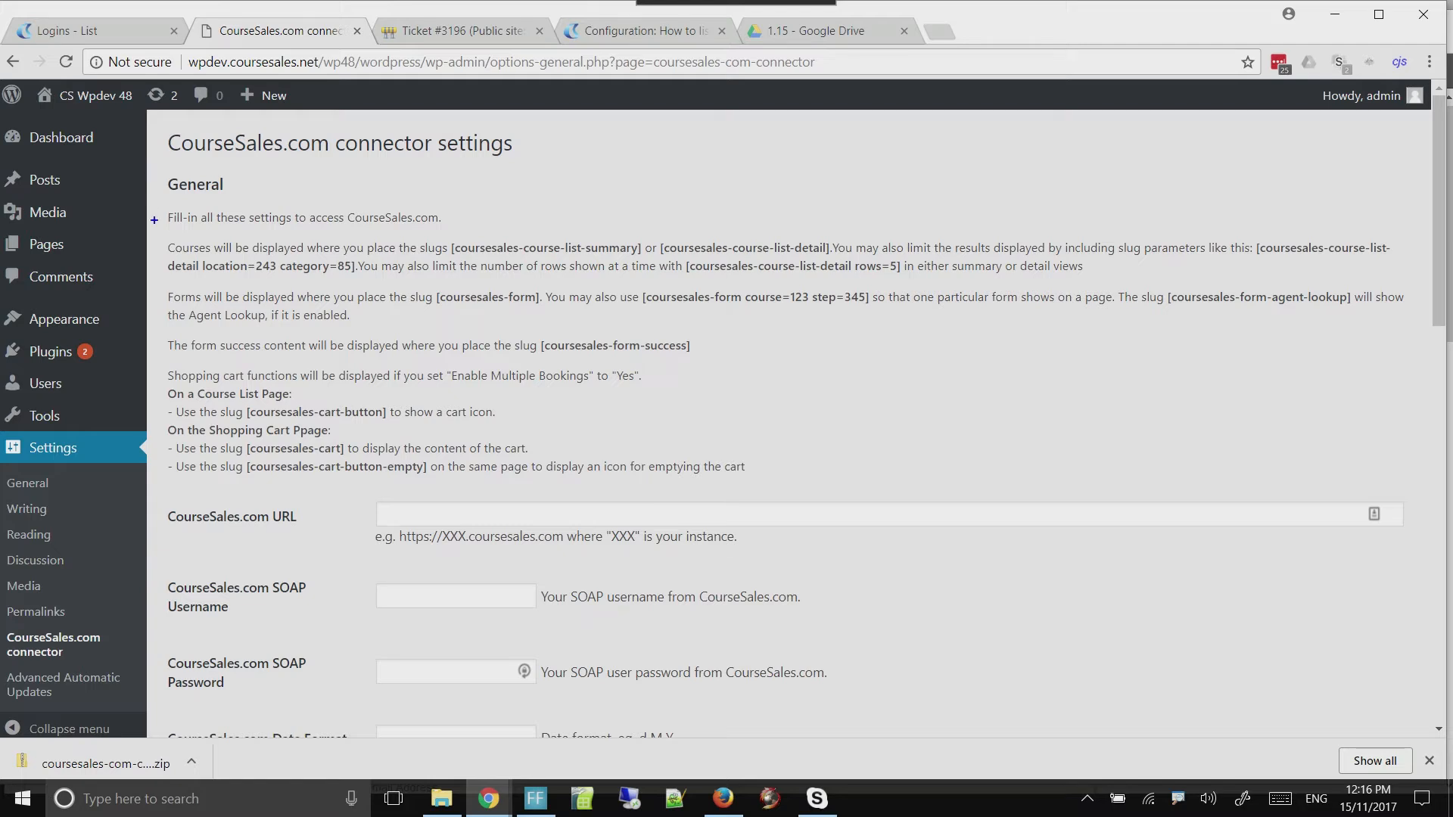
{"action": "mouse_move", "coordinate": [161, 201]}
{"action": "left_mouse_down"}
{"action": "mouse_move", "coordinate": [198, 286]}
{"action": "mouse_move", "coordinate": [756, 459]}
{"action": "mouse_move", "coordinate": [1363, 466]}
{"action": "mouse_move", "coordinate": [1421, 479]}
{"action": "left_mouse_up"}
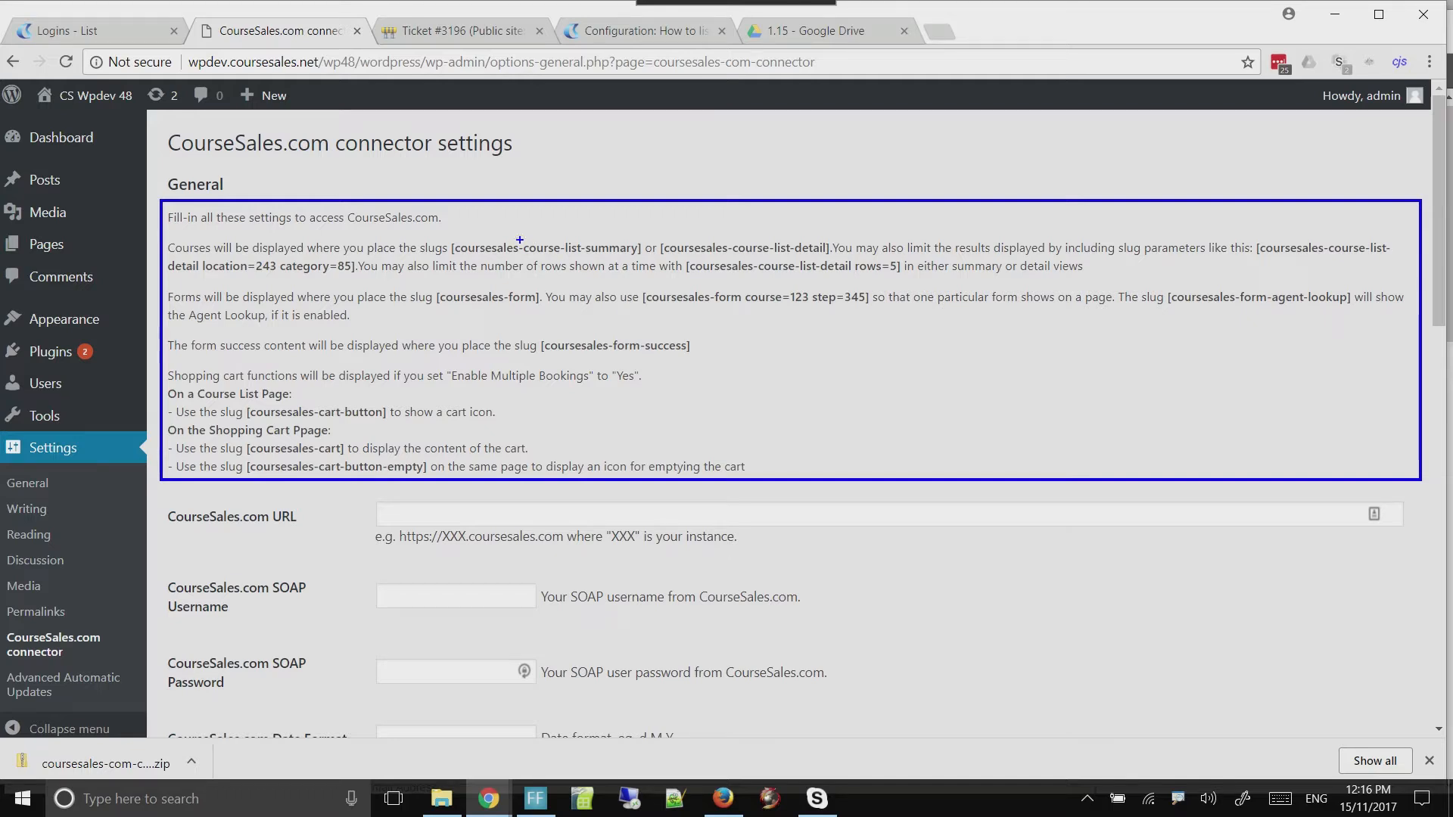
{"action": "key", "text": "Escape"}
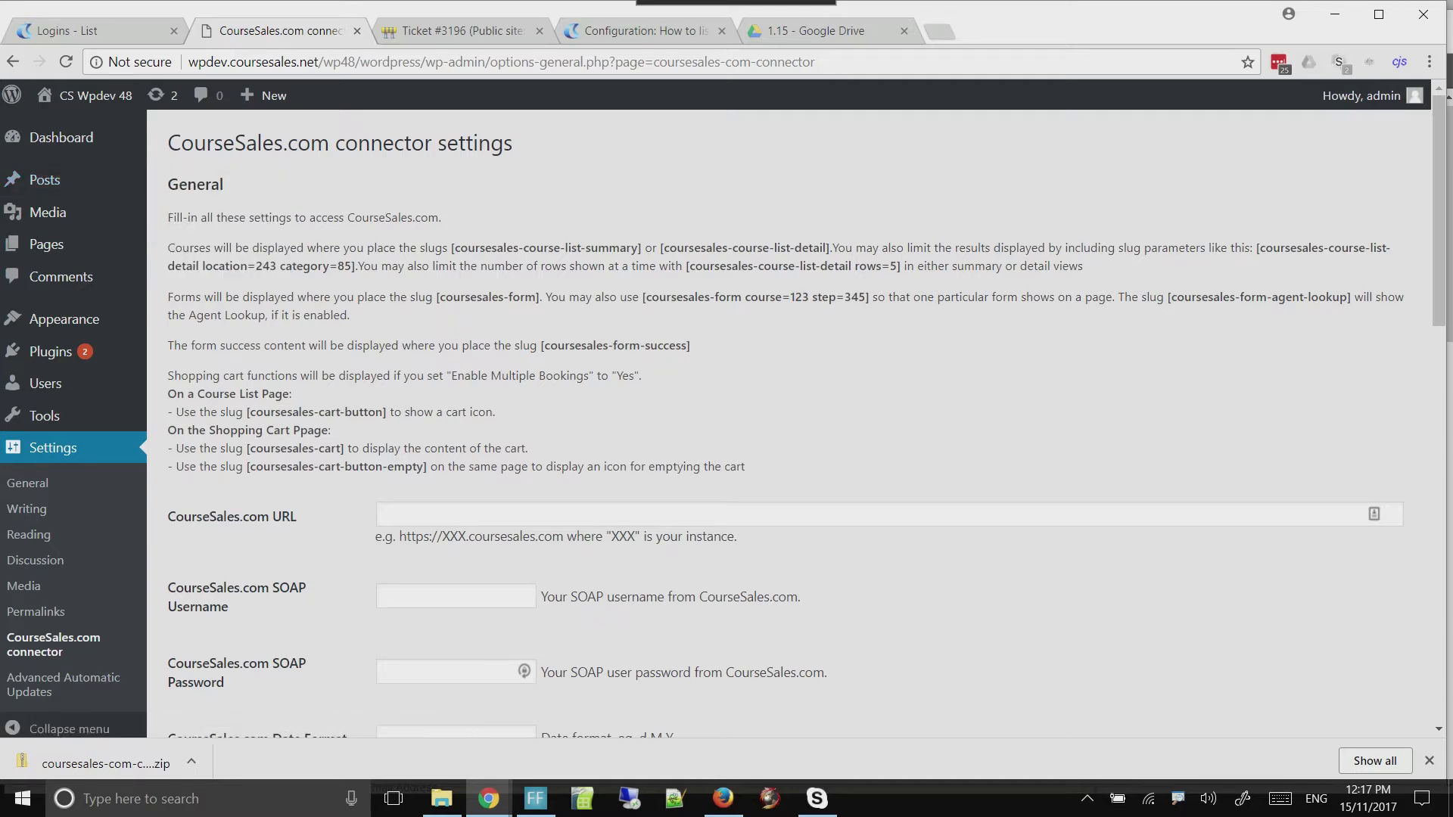
{"action": "mouse_move", "coordinate": [449, 238]}
{"action": "left_mouse_down"}
{"action": "mouse_move", "coordinate": [508, 261]}
{"action": "mouse_move", "coordinate": [716, 261]}
{"action": "mouse_move", "coordinate": [646, 263]}
{"action": "left_mouse_up"}
Open the list of all WordPress pages and review the course list and form pages
{"action": "mouse_move", "coordinate": [45, 243]}
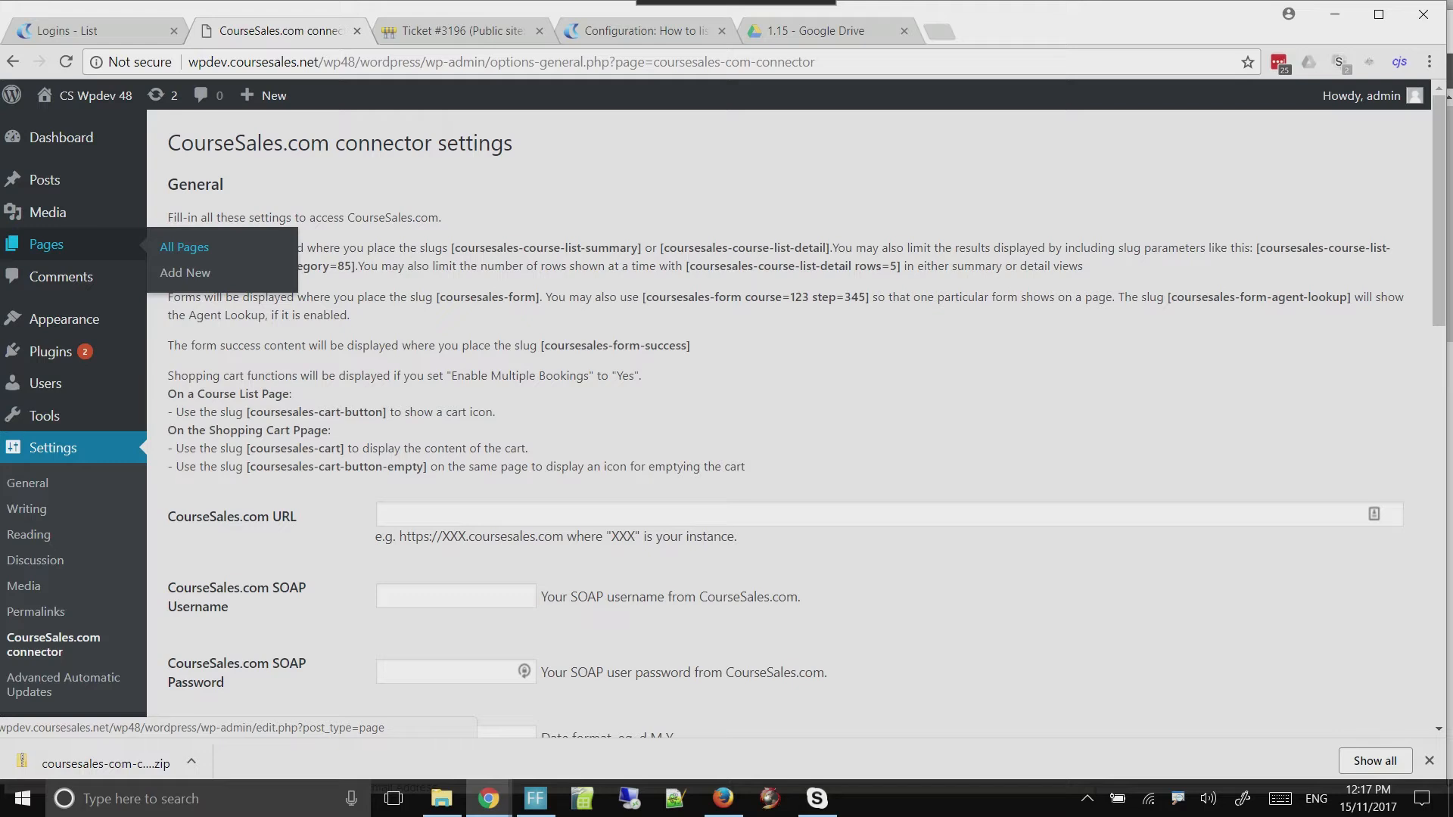
{"action": "left_click", "coordinate": [183, 247]}
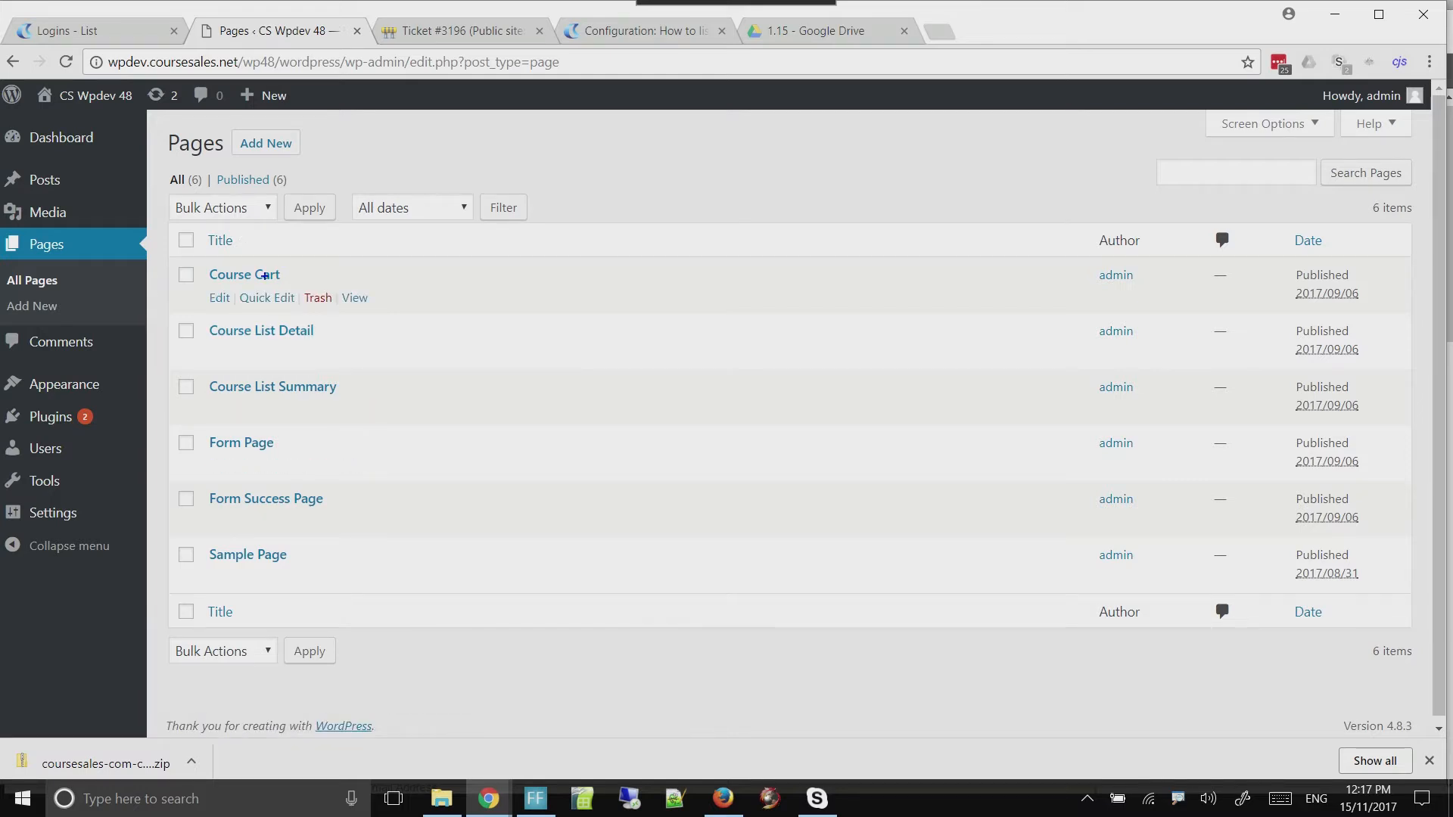
{"action": "left_click_drag", "start_coordinate": [173, 307], "coordinate": [416, 536]}
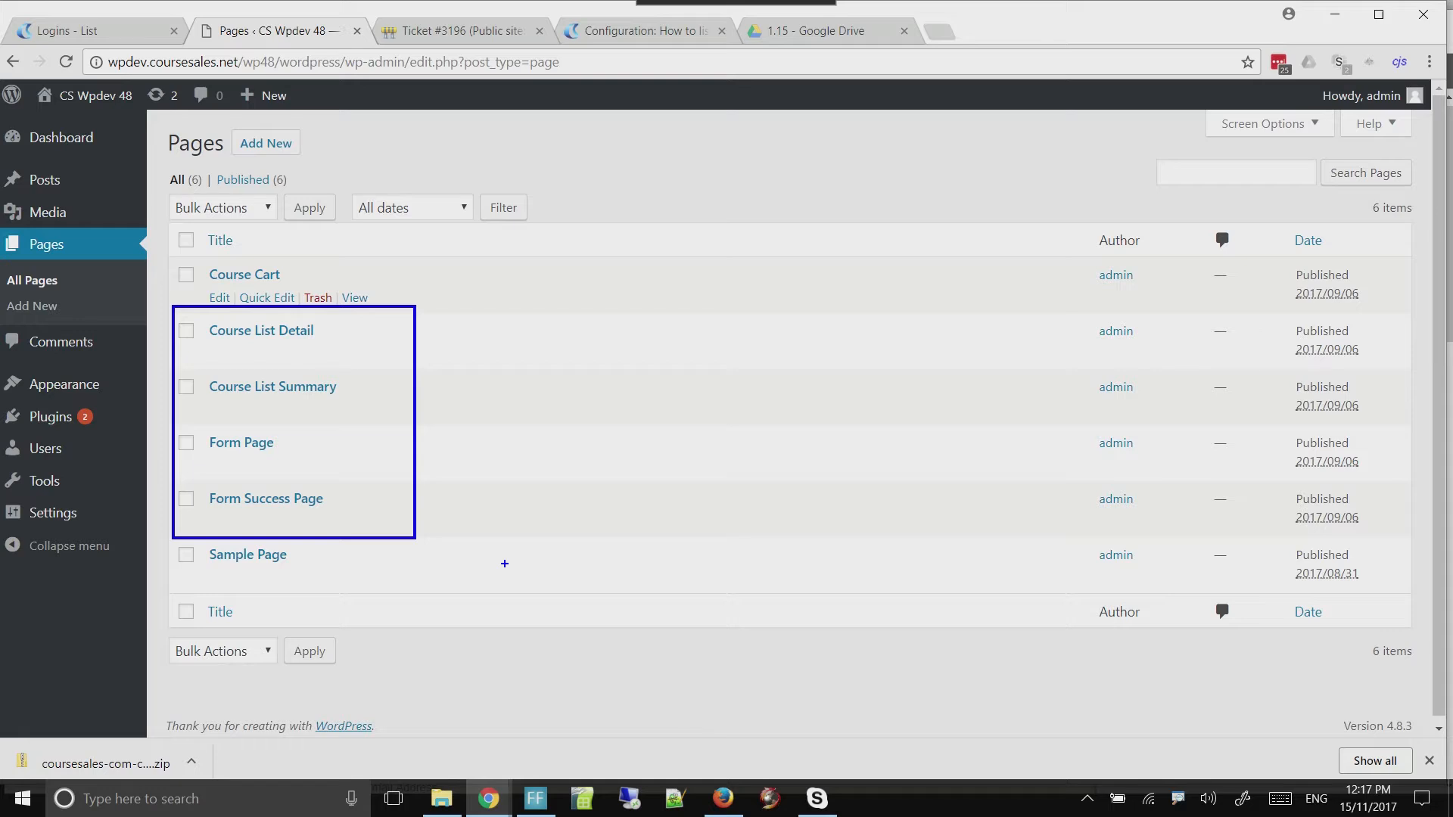
{"action": "key", "text": "Escape"}
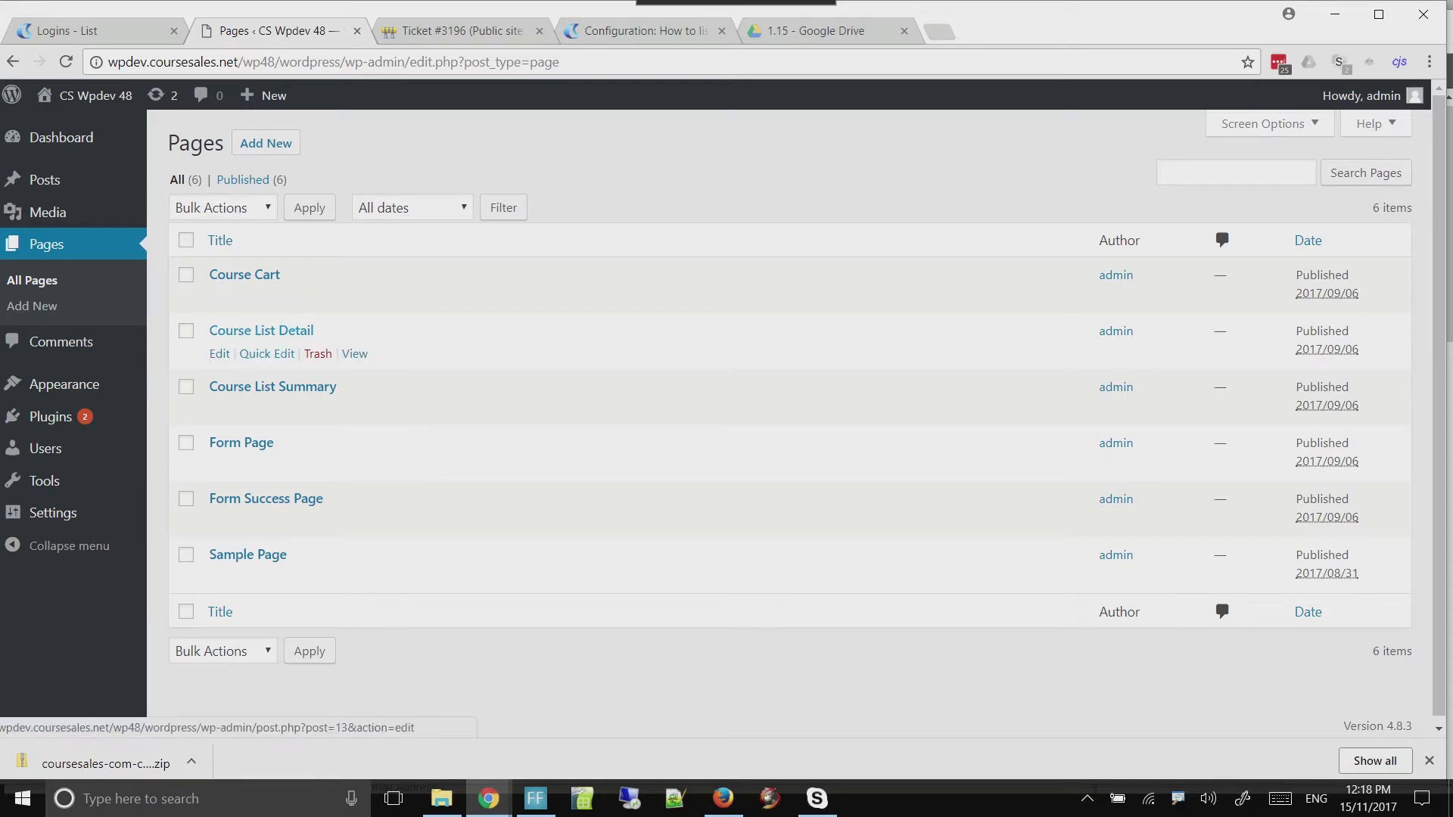
Edit the Course List Detail page so its content is only [coursesales-course-list-detail], and update the page
{"action": "left_click", "coordinate": [220, 354]}
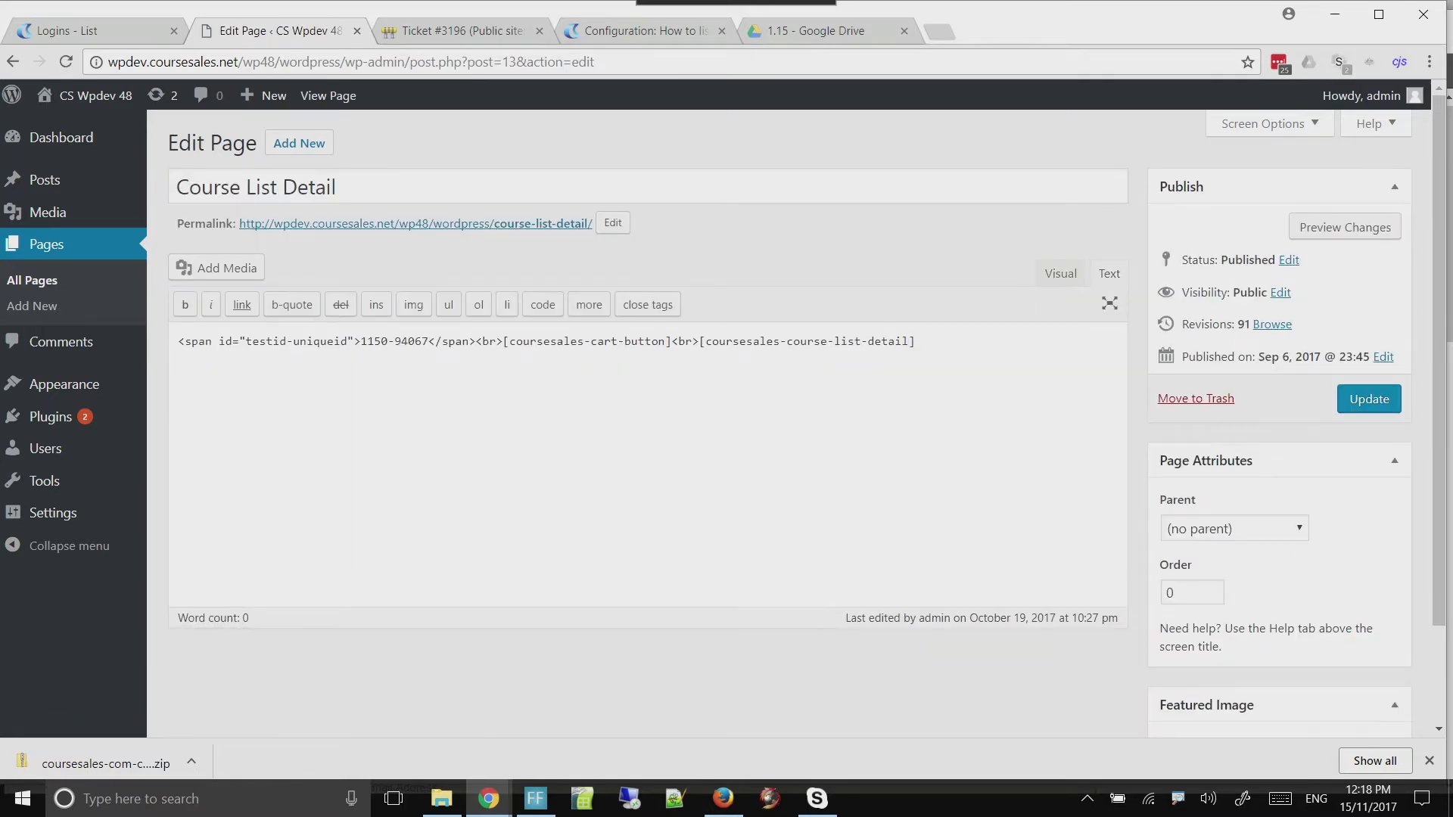
{"action": "left_click_drag", "start_coordinate": [178, 341], "coordinate": [503, 342]}
{"action": "key", "text": "Delete"}
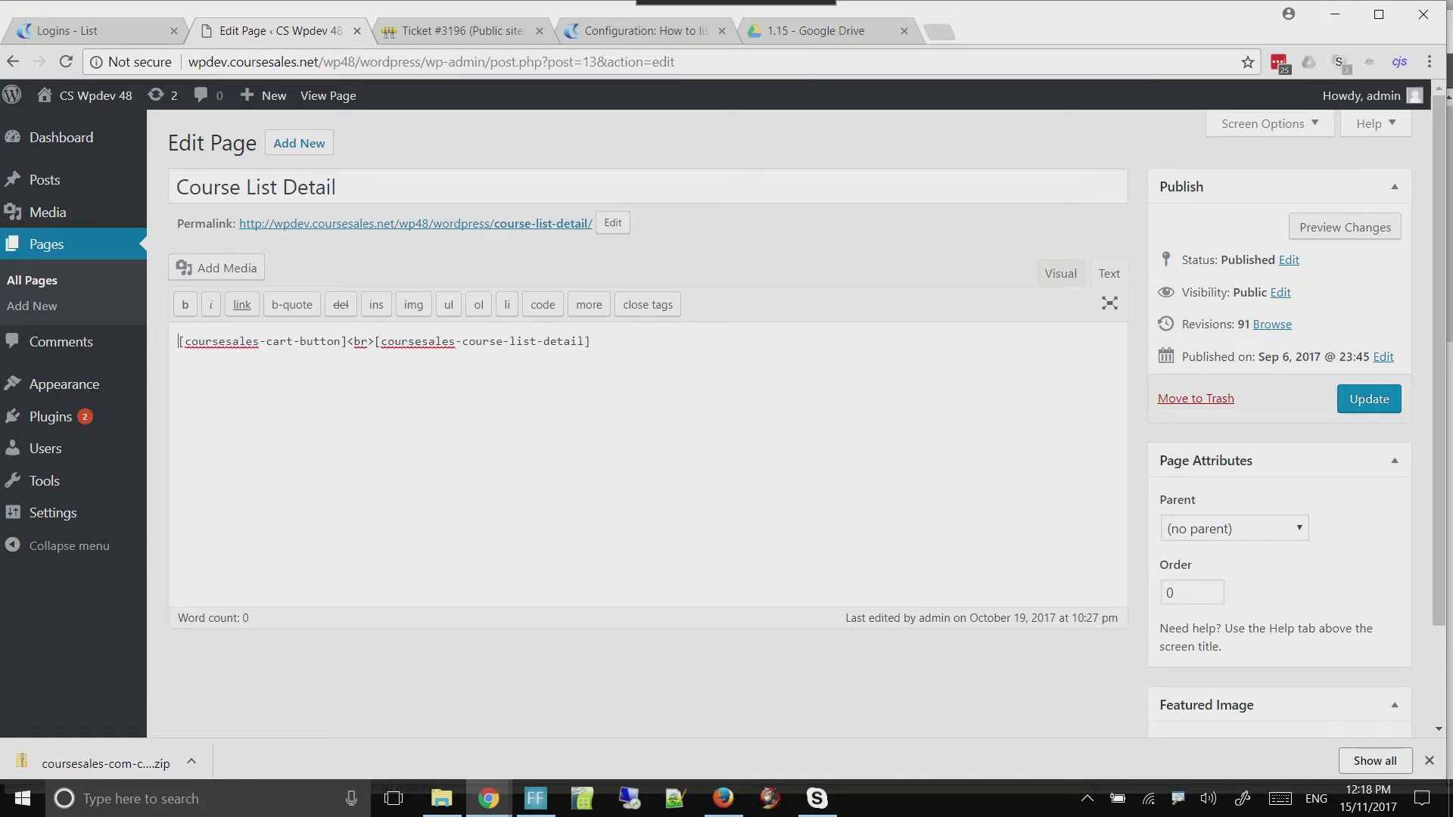
{"action": "left_click_drag", "start_coordinate": [341, 342], "coordinate": [182, 341]}
{"action": "key", "text": "Delete"}
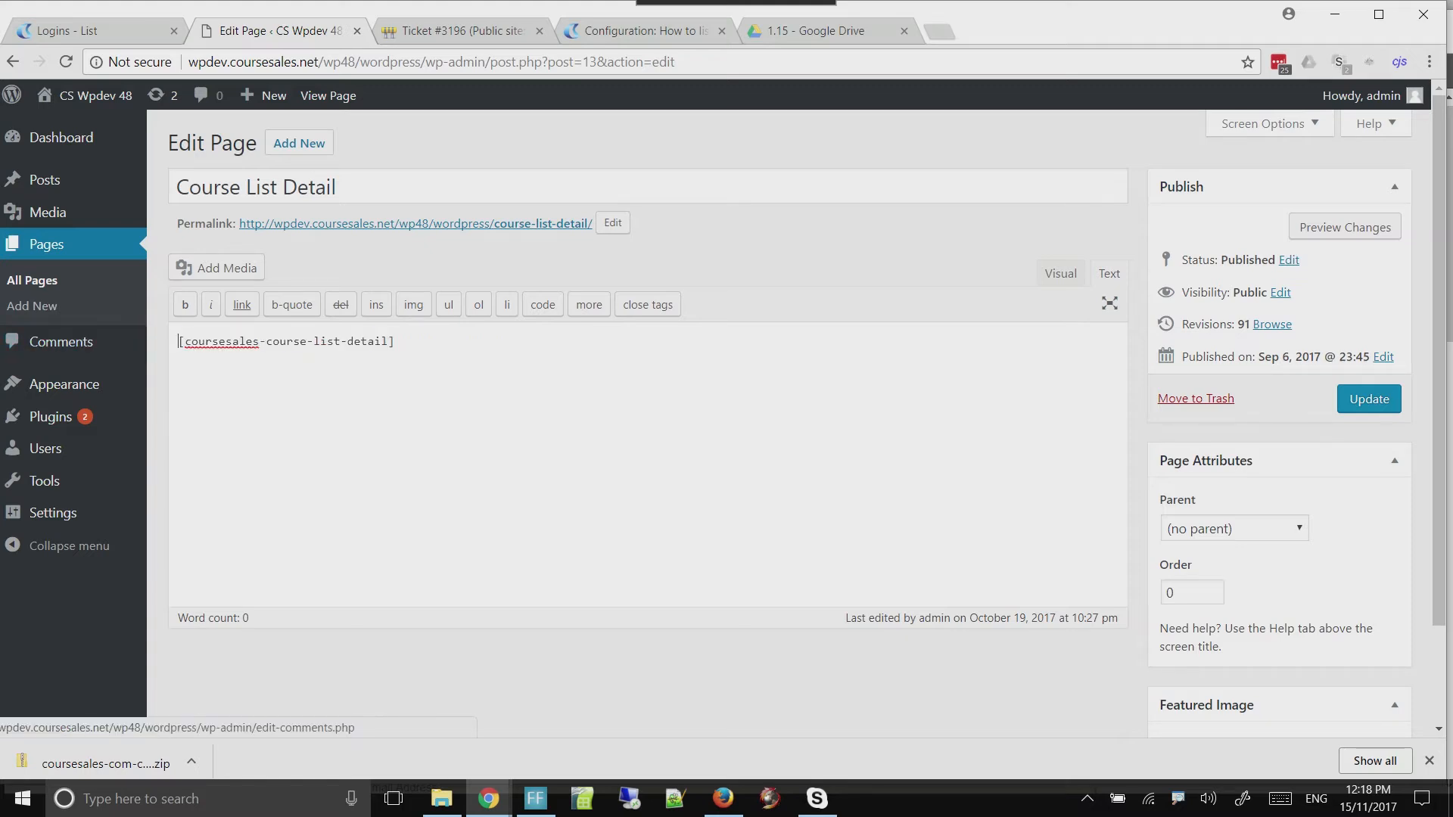
{"action": "left_click_drag", "start_coordinate": [395, 341], "coordinate": [76, 342]}
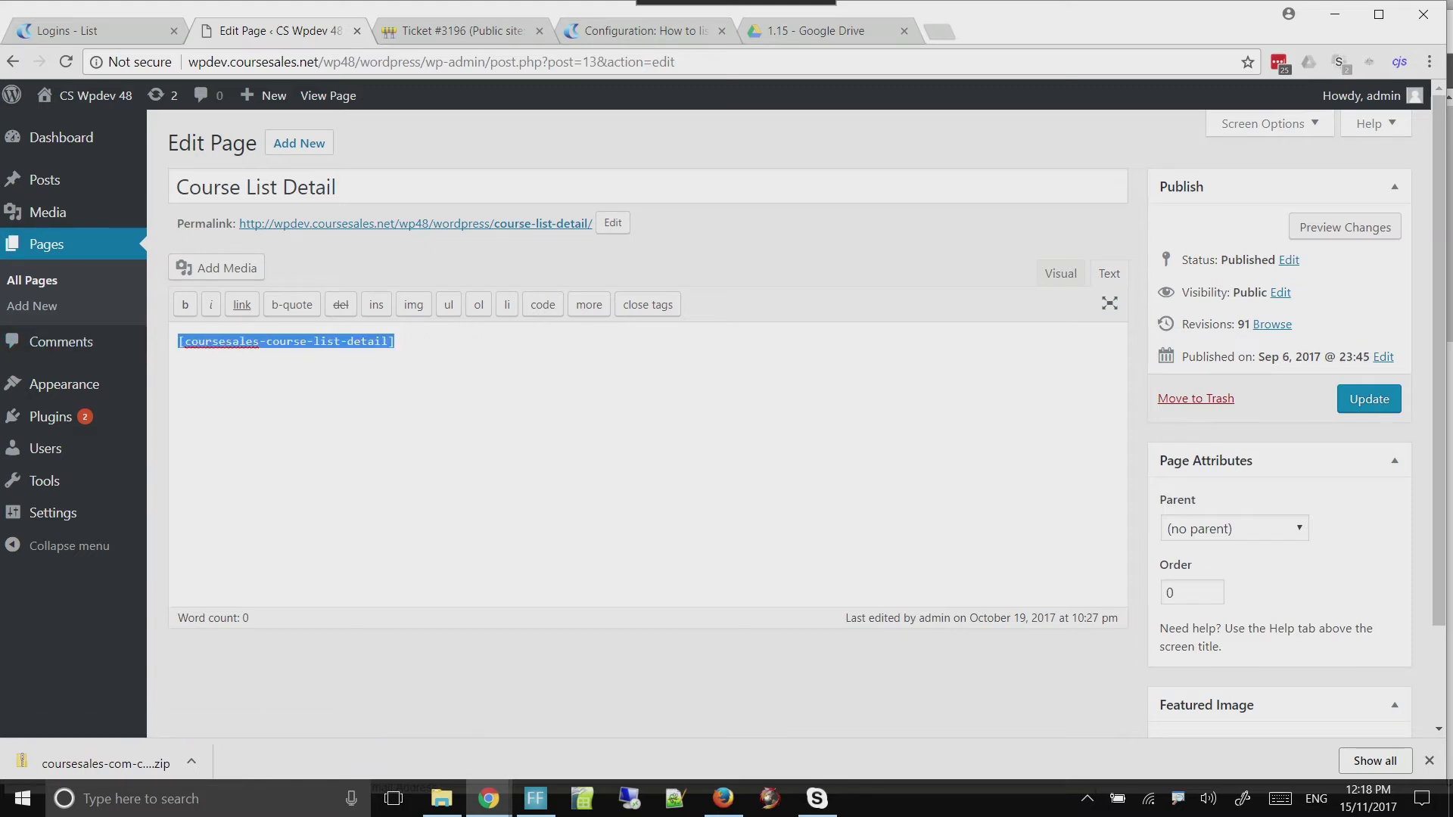
{"action": "left_click", "coordinate": [359, 342]}
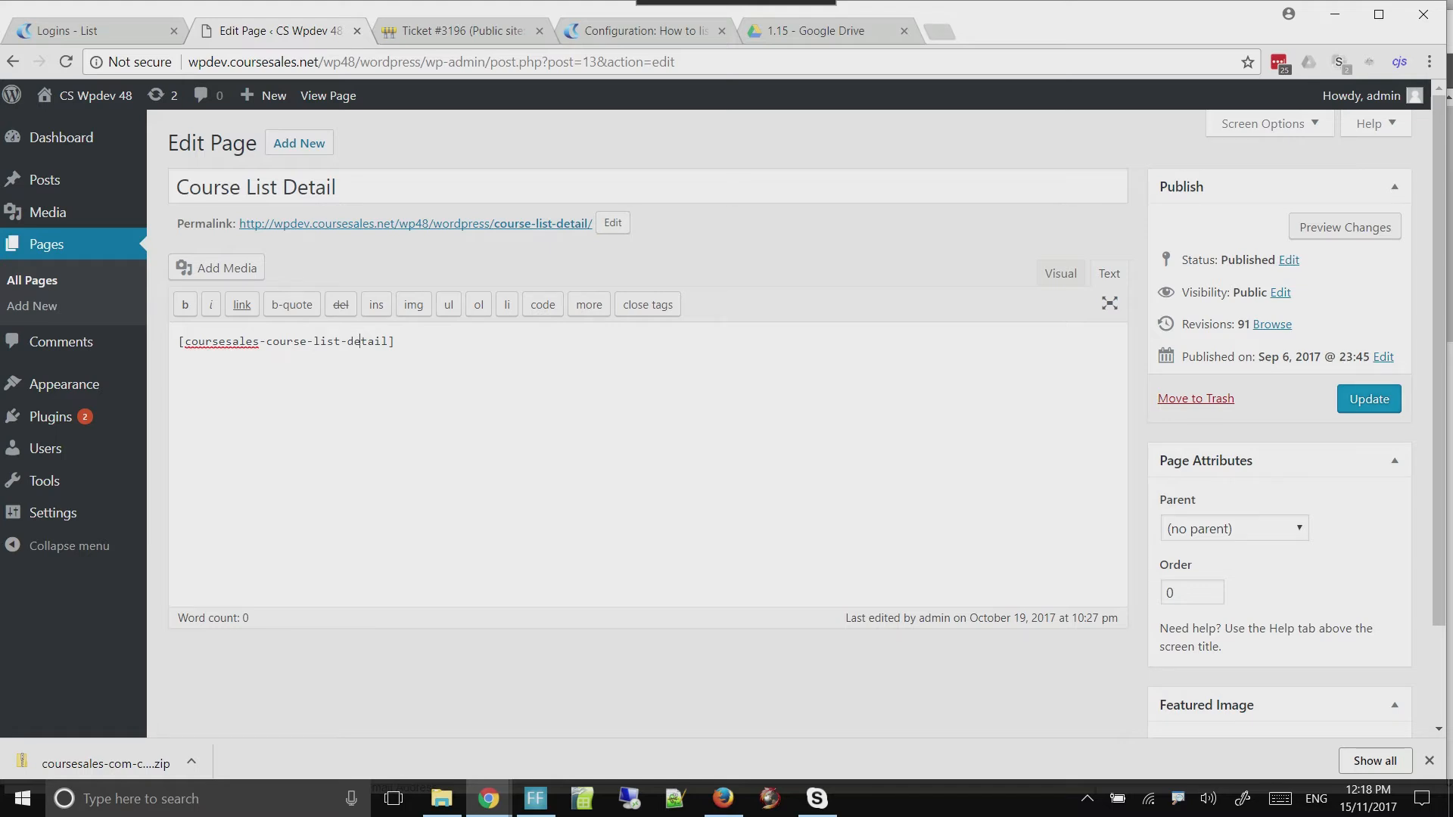
{"action": "left_click", "coordinate": [1369, 399]}
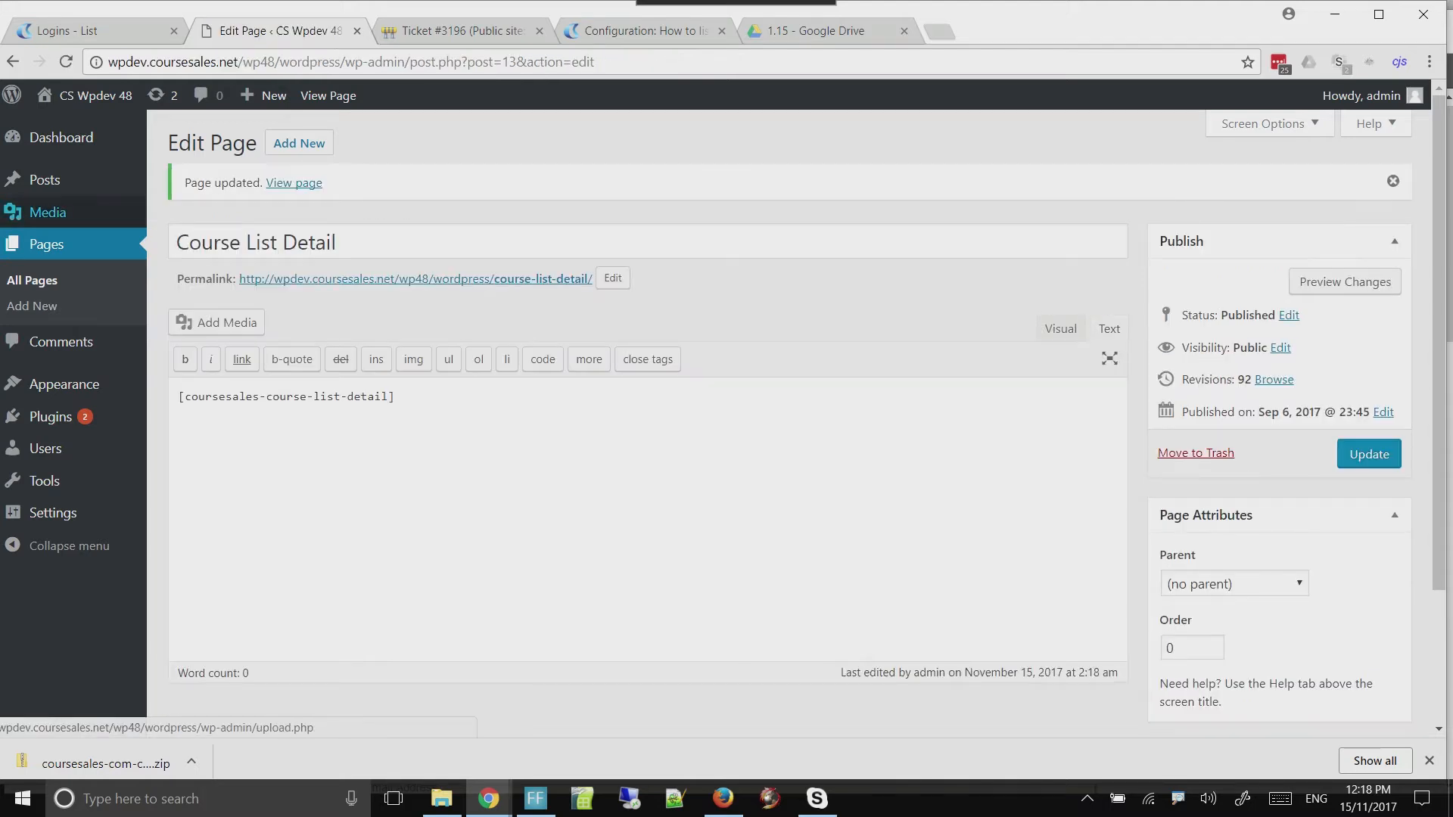
Edit the Course List Summary page so its content is only [coursesales-course-list-summary], and update the page
{"action": "left_click", "coordinate": [32, 280]}
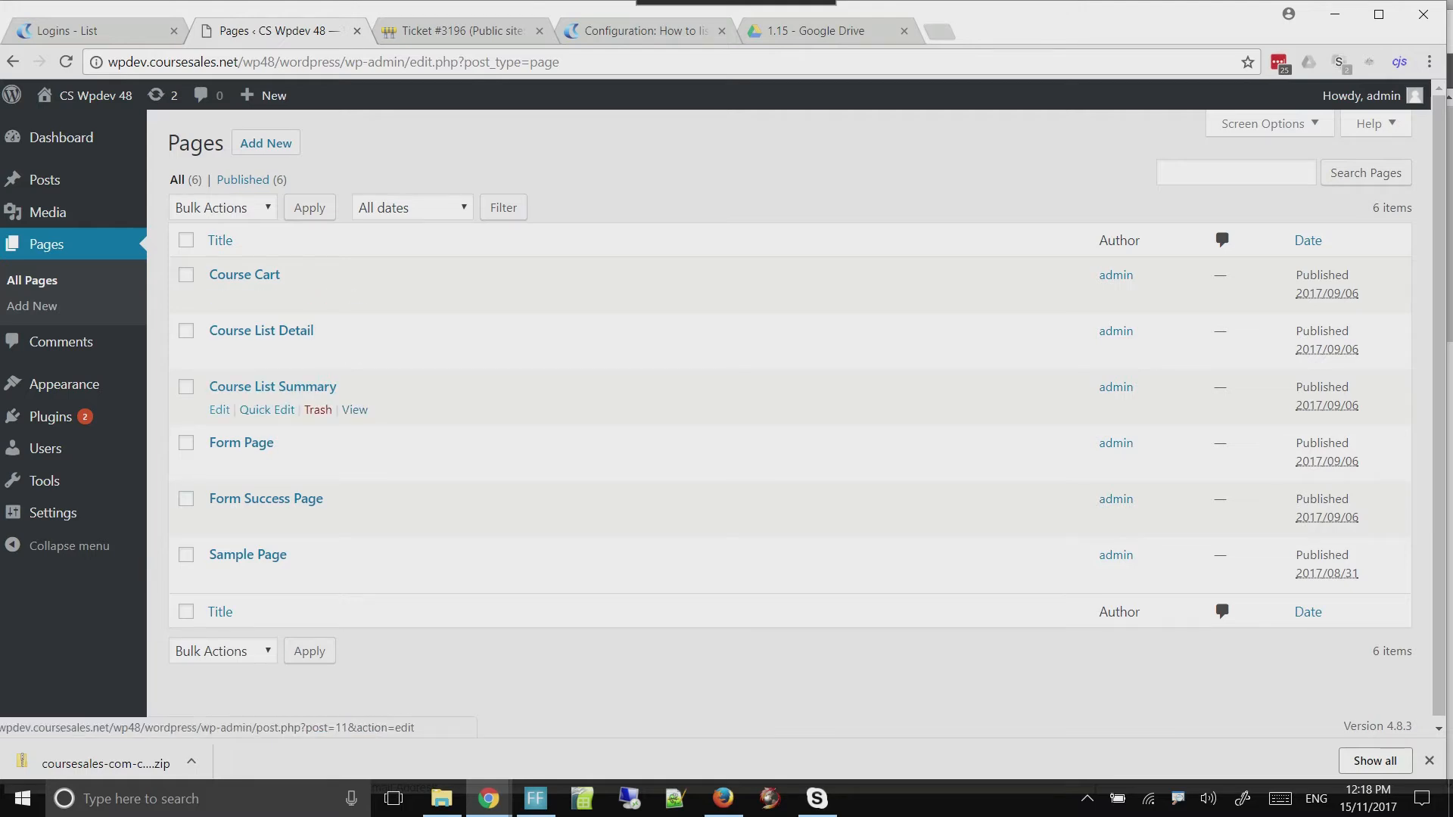
{"action": "left_click", "coordinate": [220, 410]}
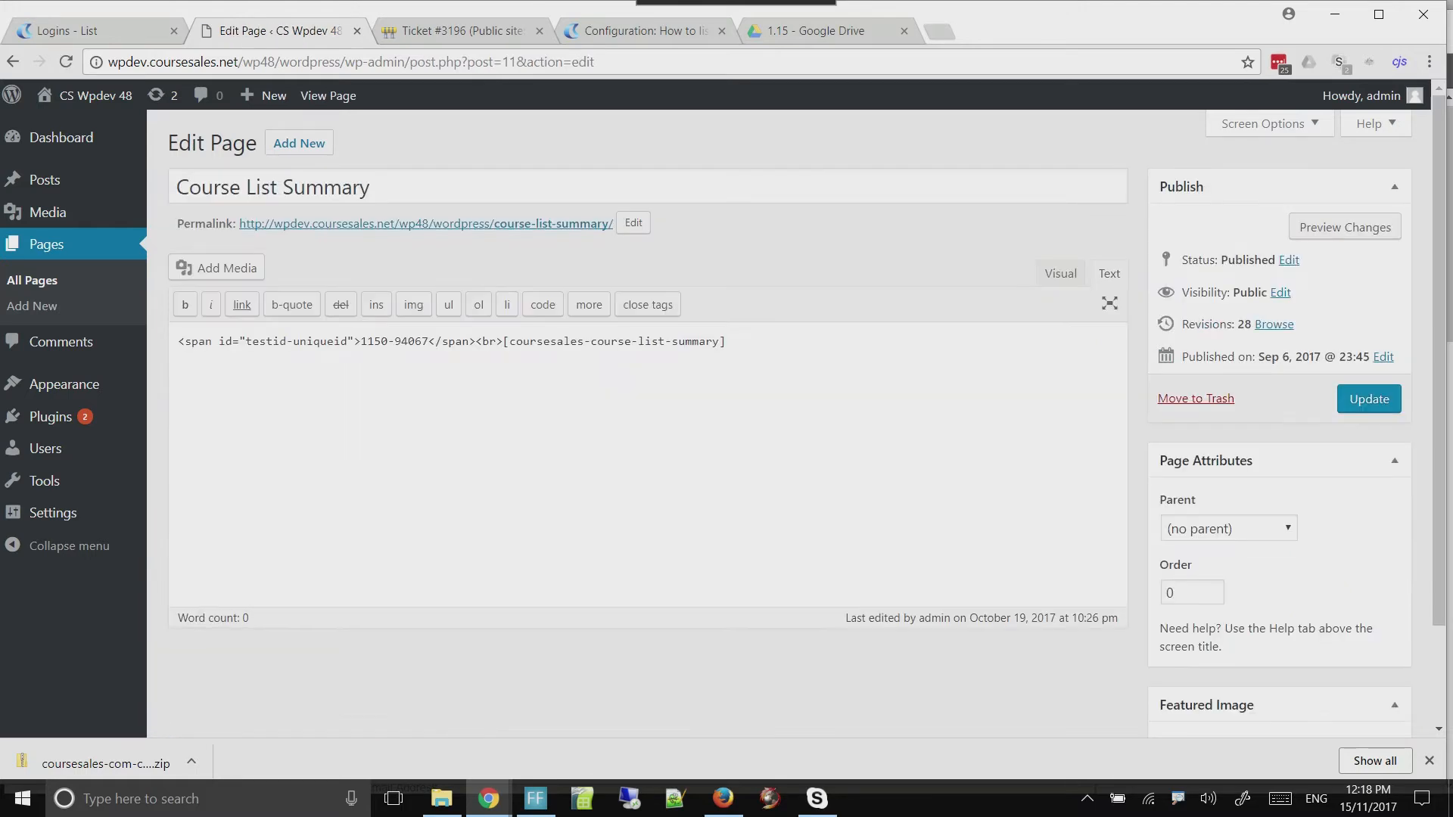
{"action": "left_click_drag", "start_coordinate": [178, 341], "coordinate": [503, 342]}
{"action": "key", "text": "BackSpace"}
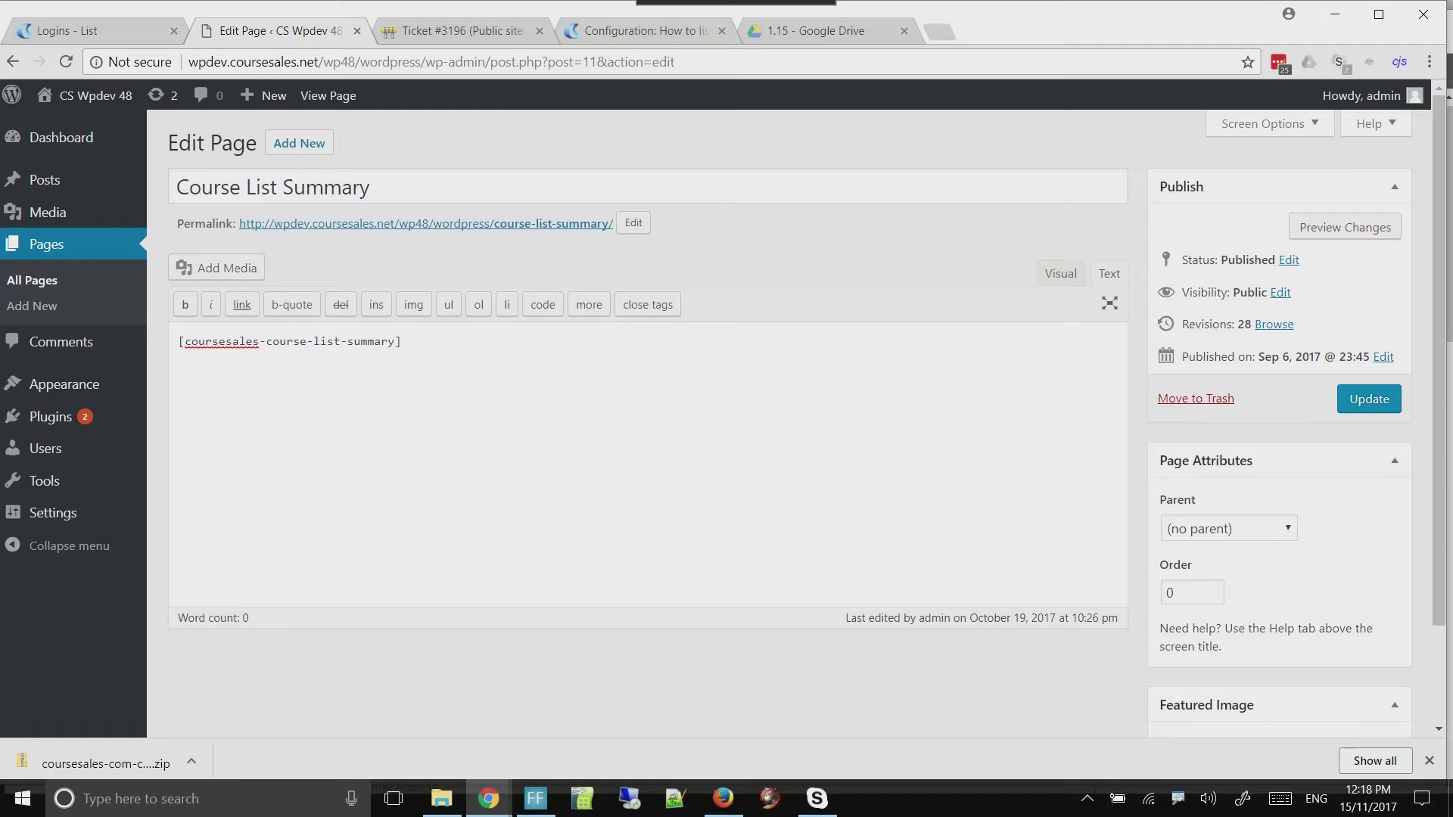
{"action": "left_click_drag", "start_coordinate": [402, 342], "coordinate": [178, 341]}
{"action": "left_click", "coordinate": [403, 341]}
{"action": "left_click_drag", "start_coordinate": [169, 330], "coordinate": [433, 361]}
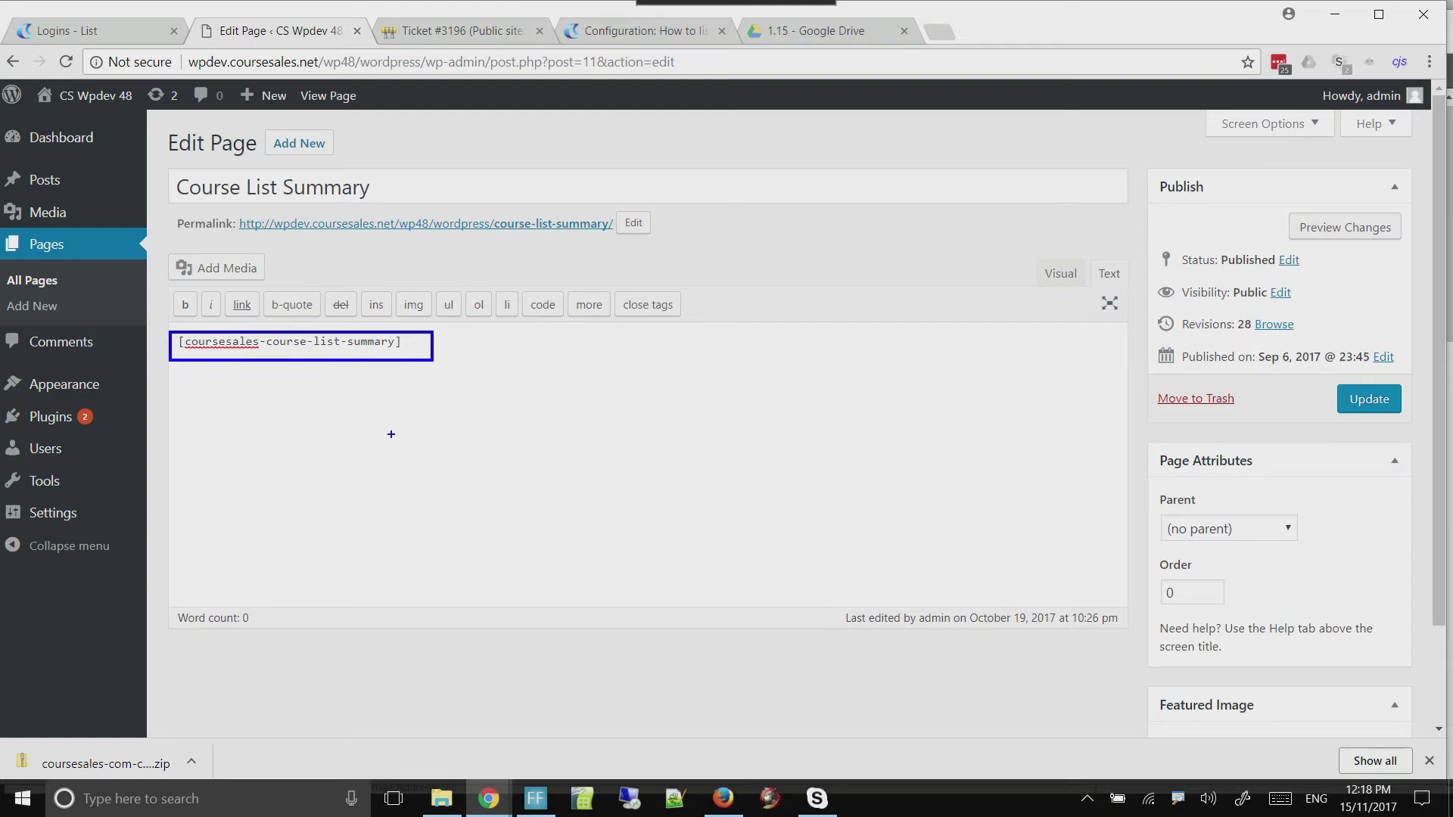
{"action": "key", "text": "Escape"}
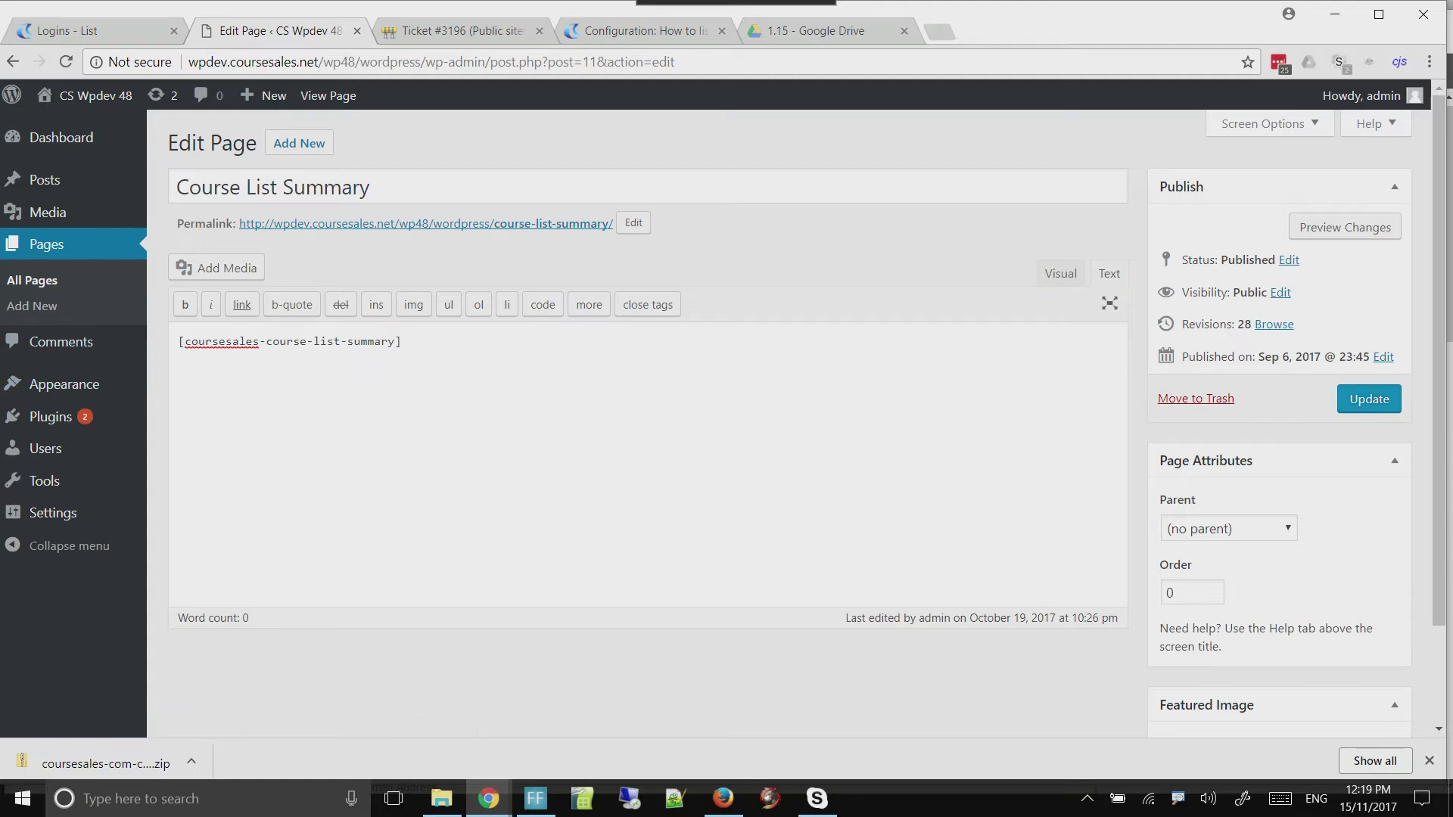
{"action": "left_click", "coordinate": [1369, 399]}
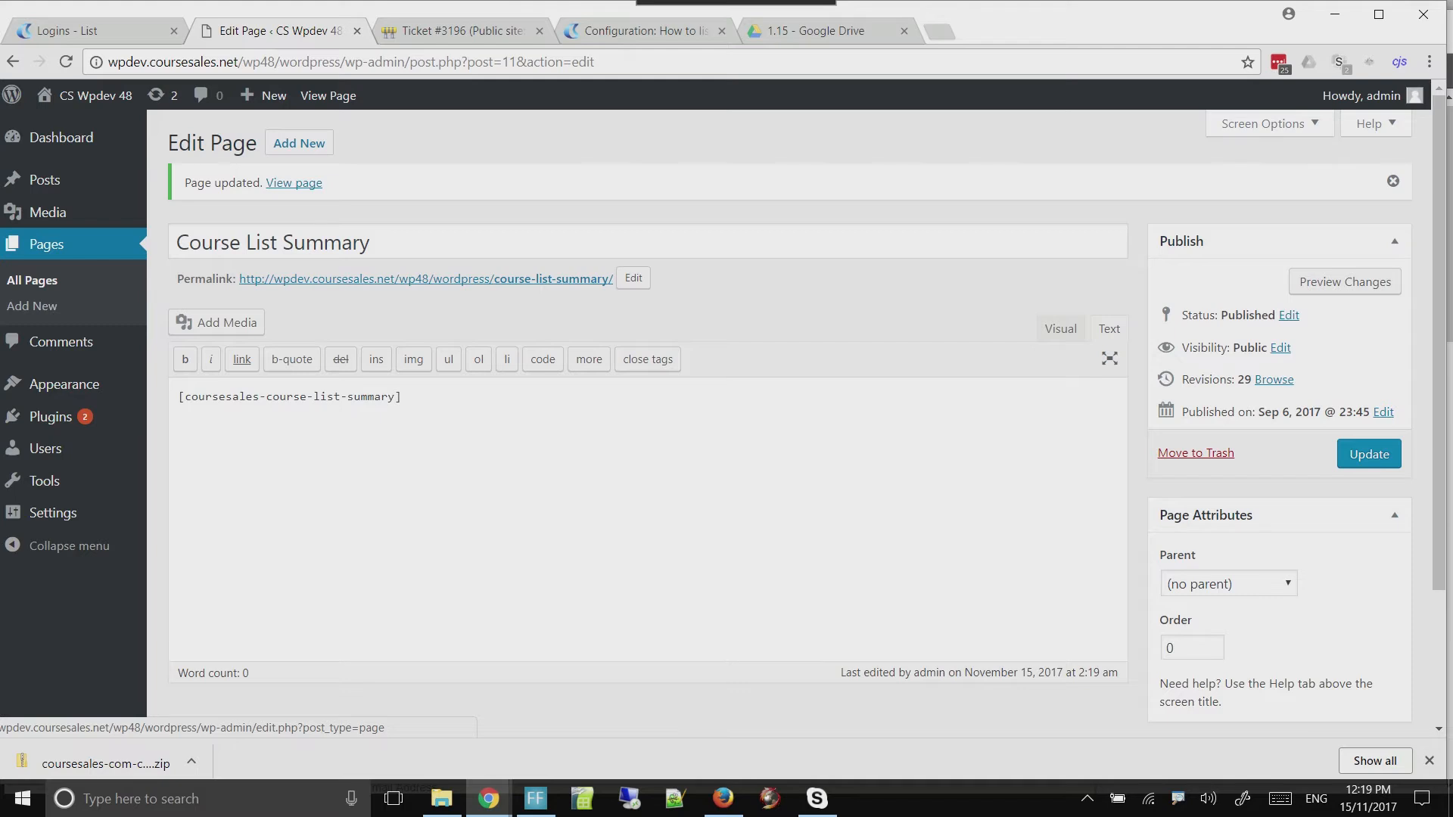
Edit the Form Page so its content is only [coursesales-form], and update the page
{"action": "left_click", "coordinate": [46, 244]}
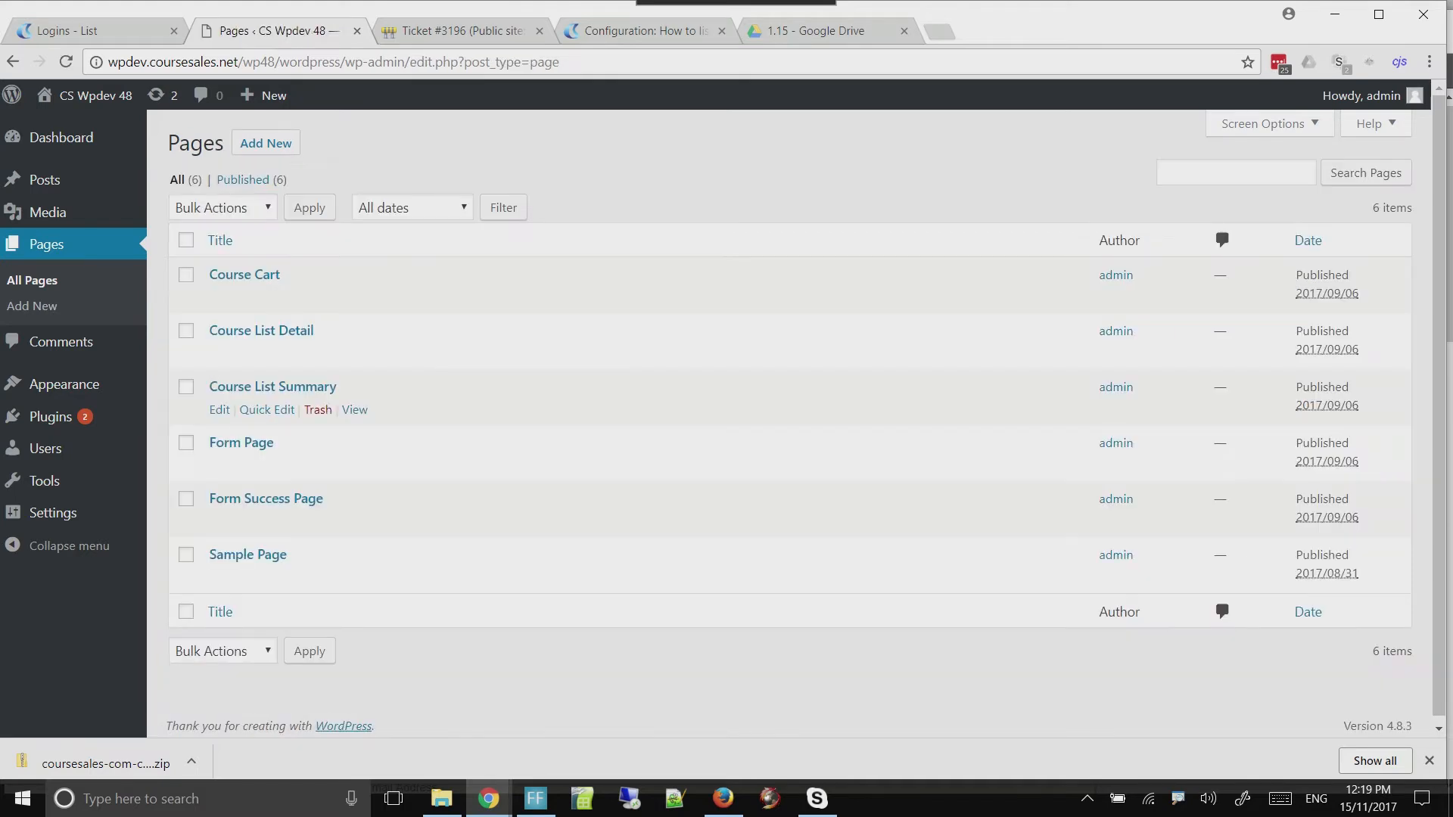
{"action": "left_click", "coordinate": [219, 465]}
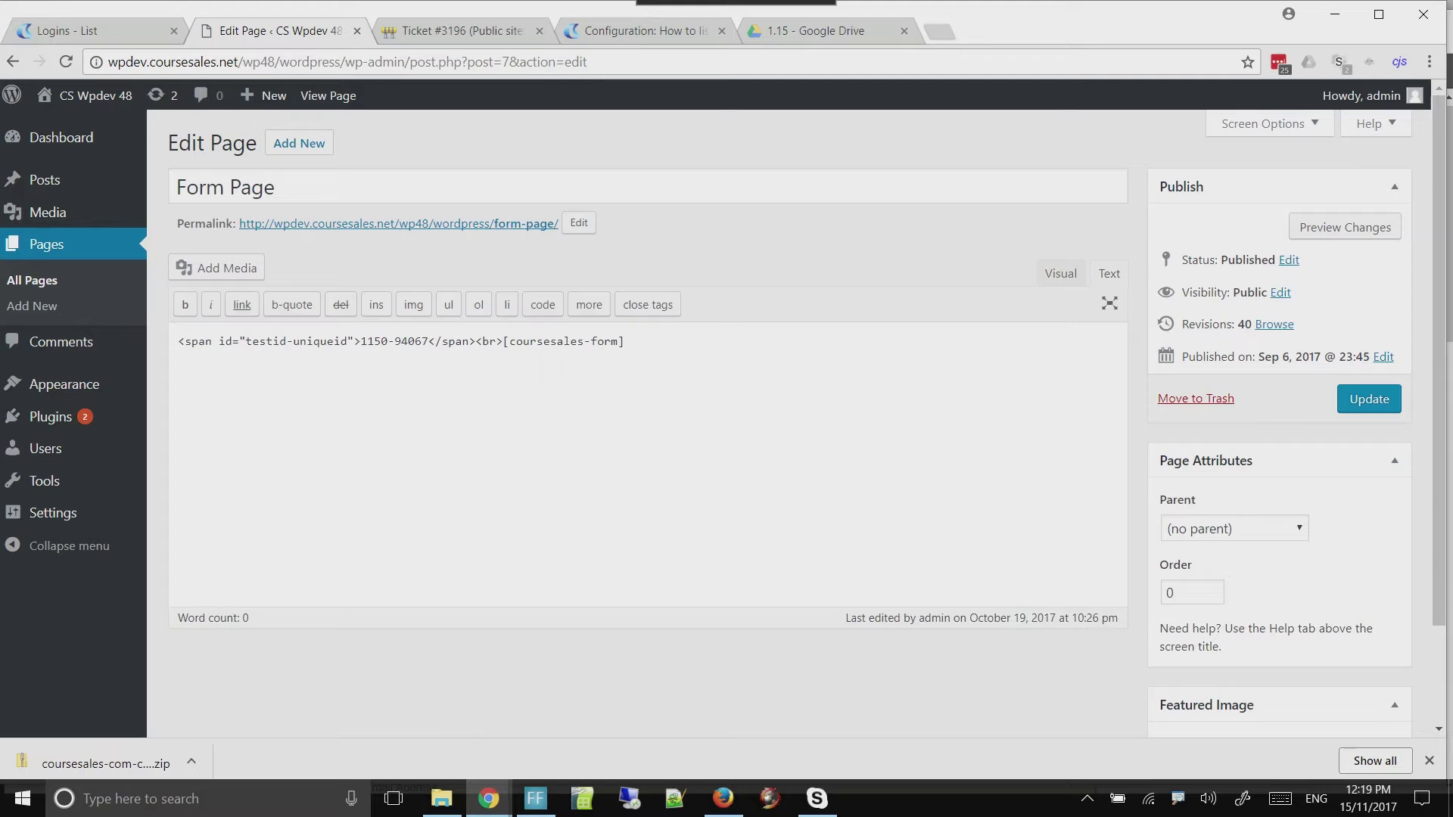
{"action": "left_click_drag", "start_coordinate": [503, 341], "coordinate": [61, 342]}
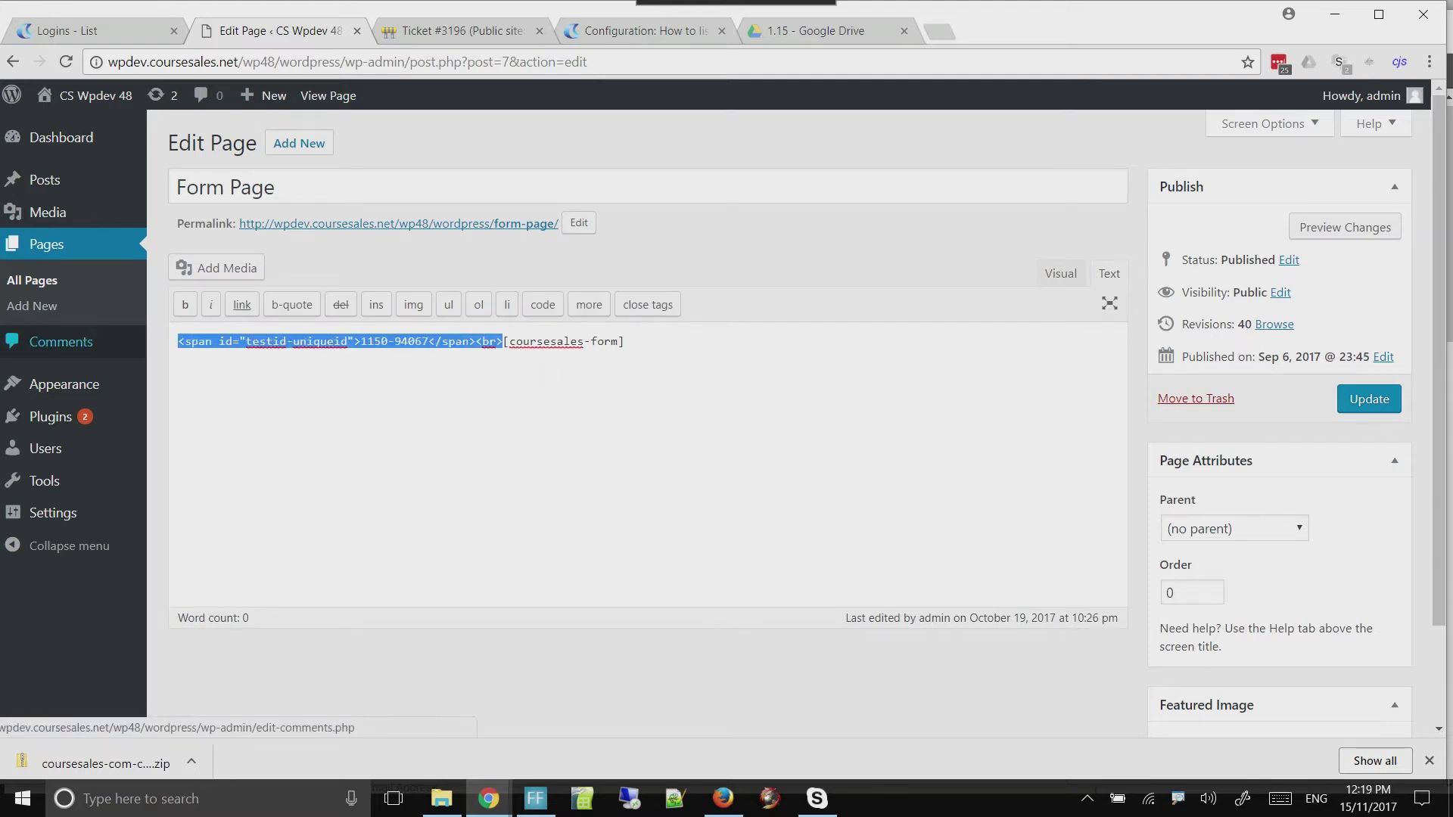
{"action": "key", "text": "BackSpace"}
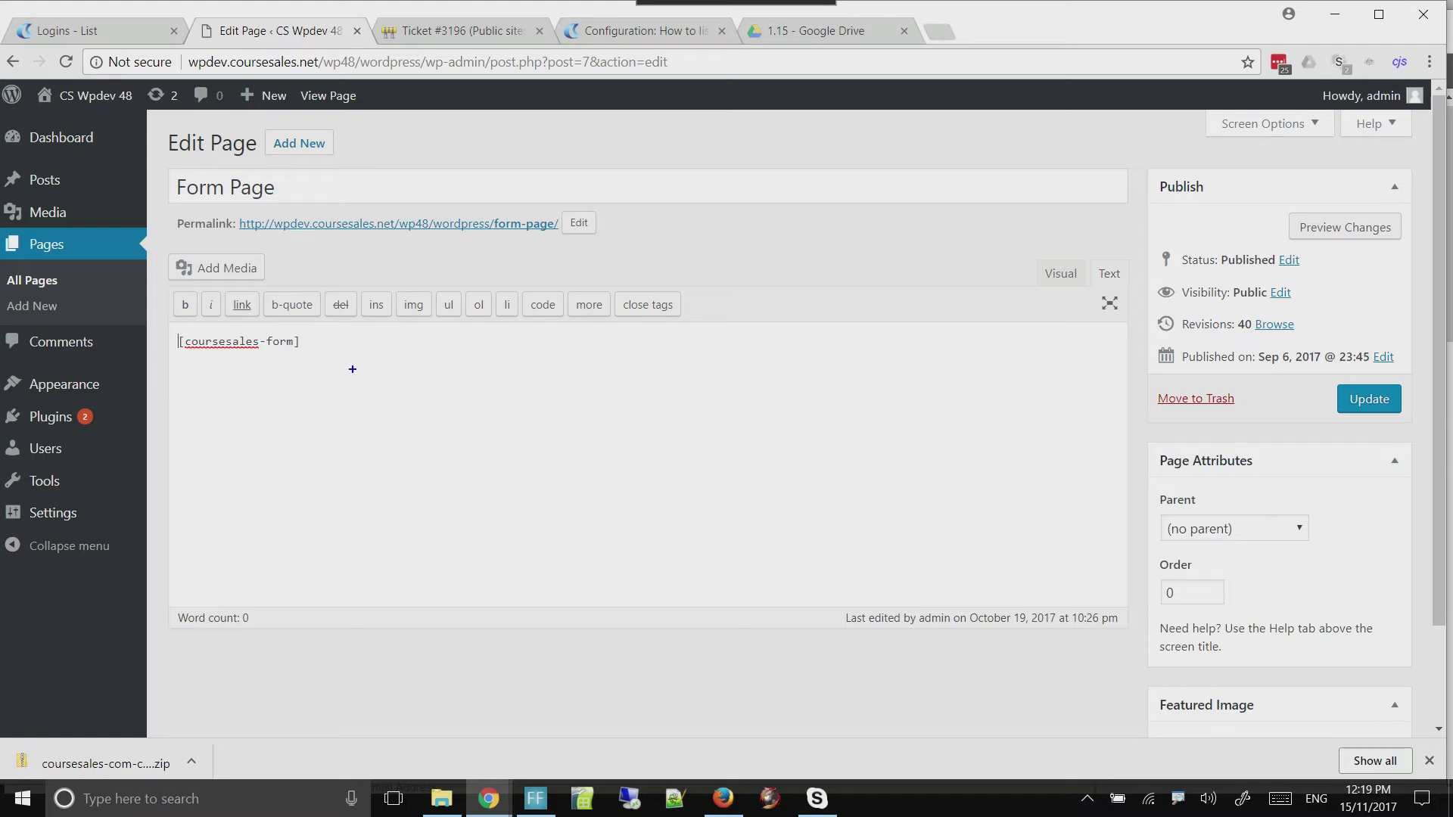
{"action": "left_click_drag", "start_coordinate": [314, 357], "coordinate": [173, 325]}
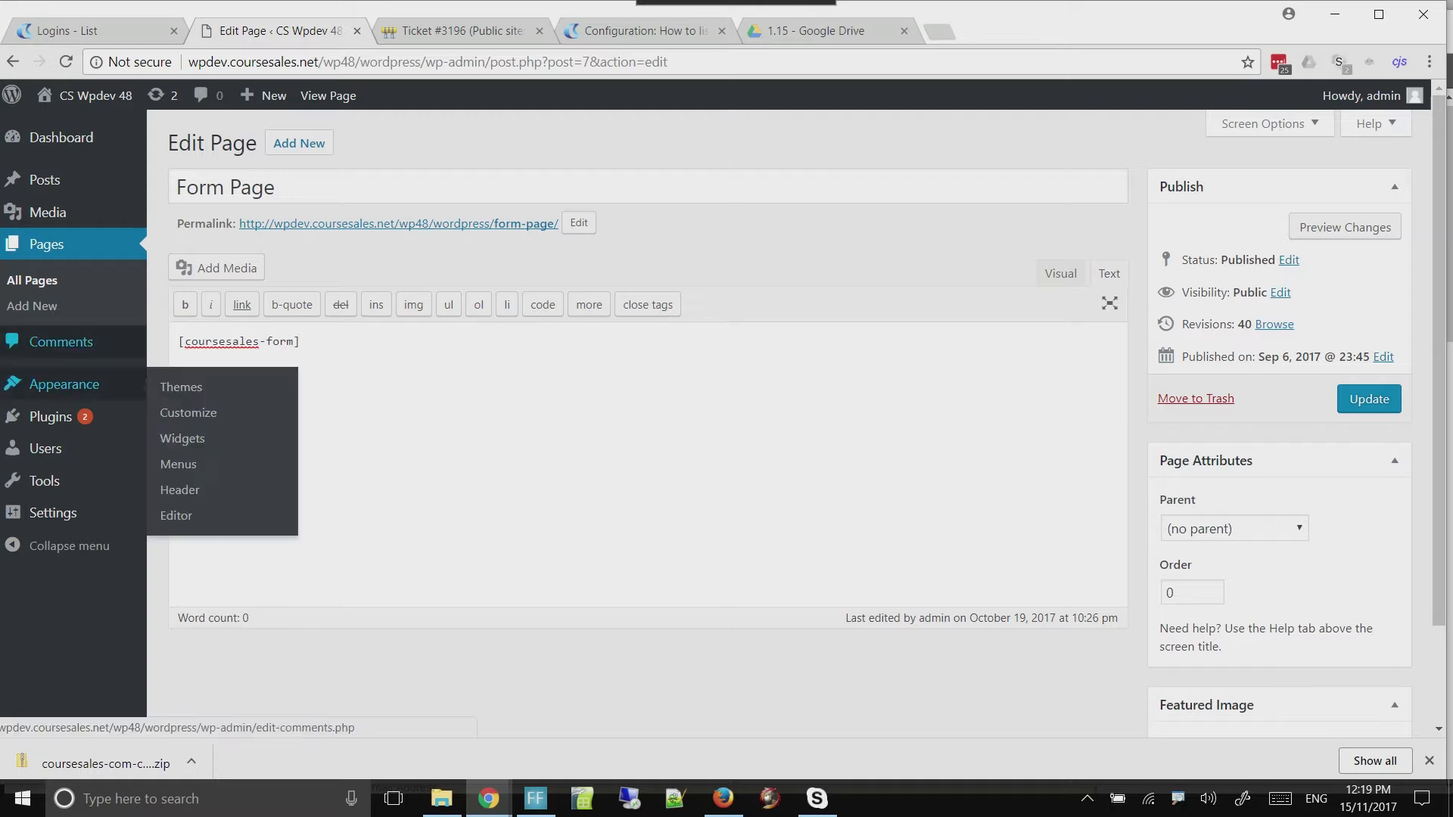
{"action": "left_click", "coordinate": [1369, 399]}
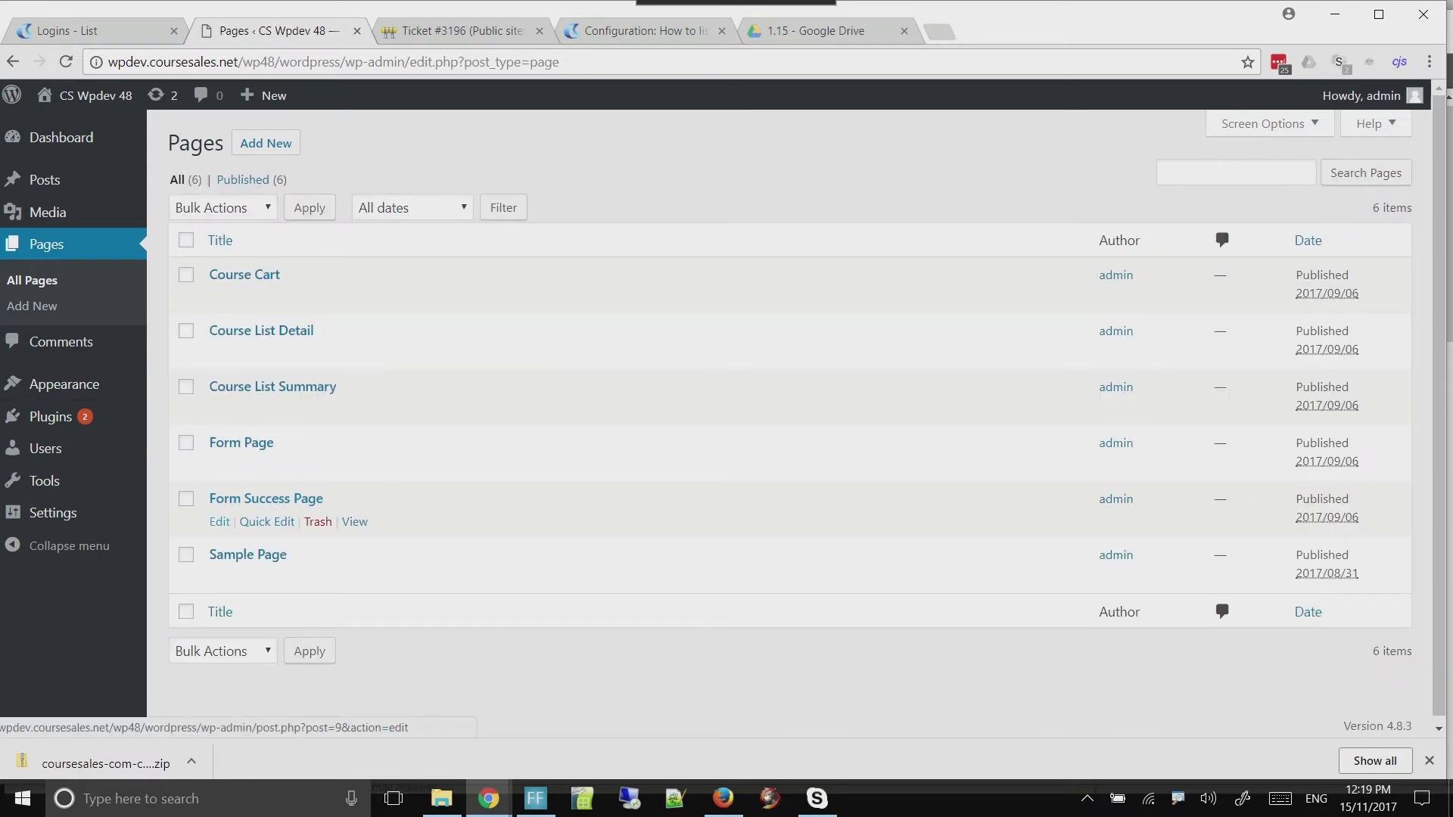
Edit the Form Success Page so its content is only [coursesales-form-success], and update the page
{"action": "left_click", "coordinate": [220, 521]}
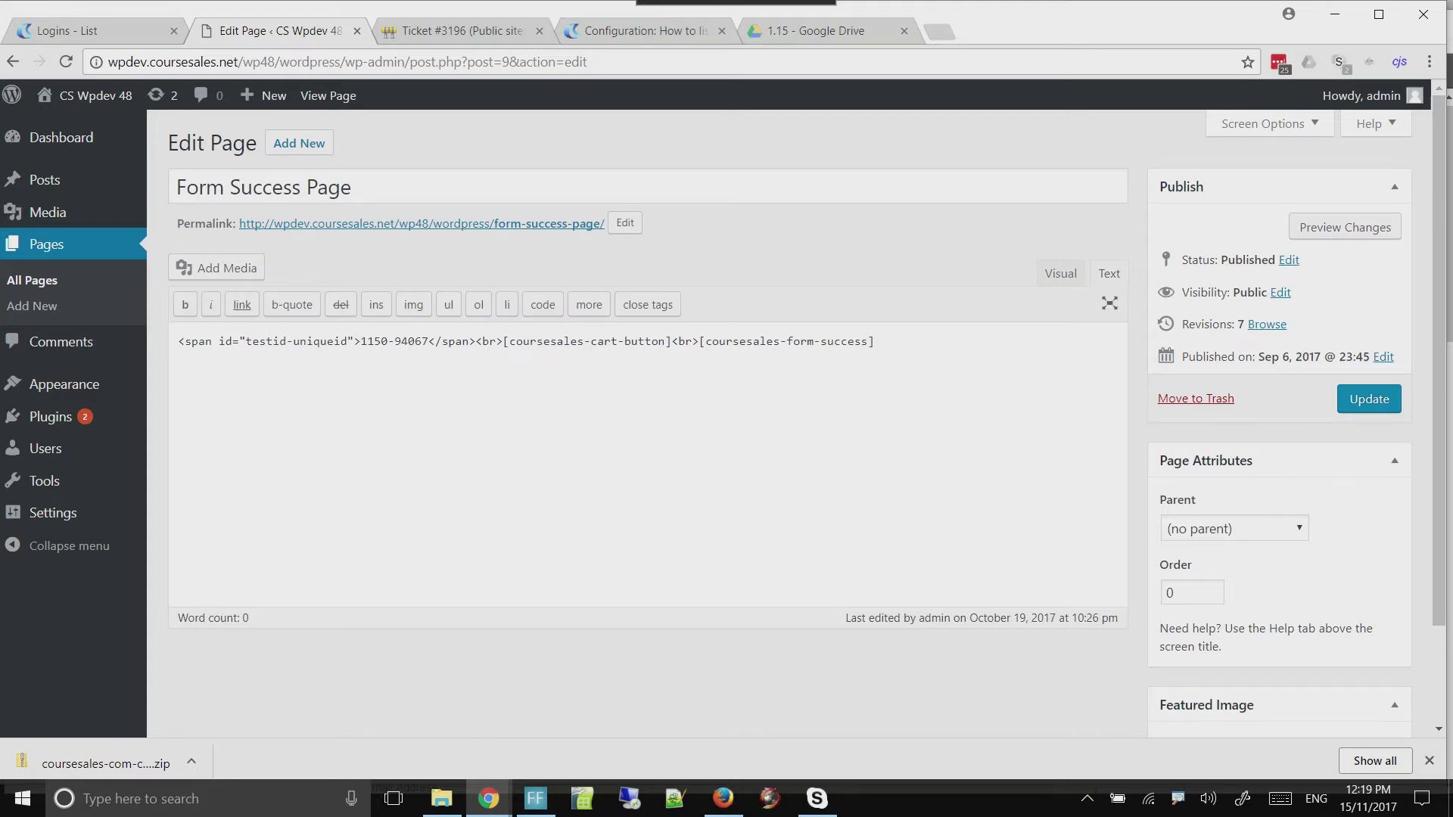
{"action": "left_click_drag", "start_coordinate": [699, 341], "coordinate": [177, 341]}
{"action": "key", "text": "BackSpace"}
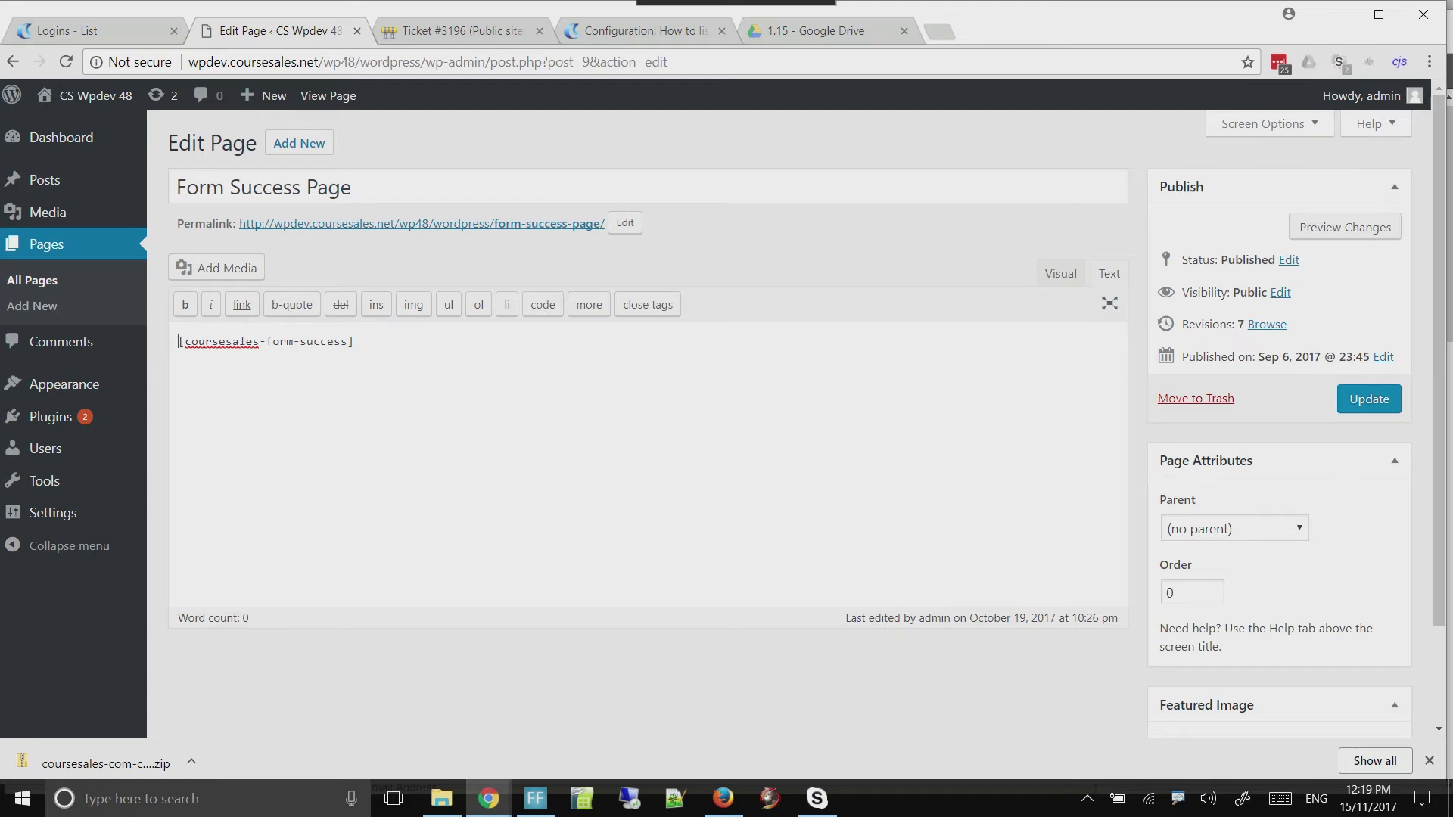
{"action": "left_click", "coordinate": [1370, 399]}
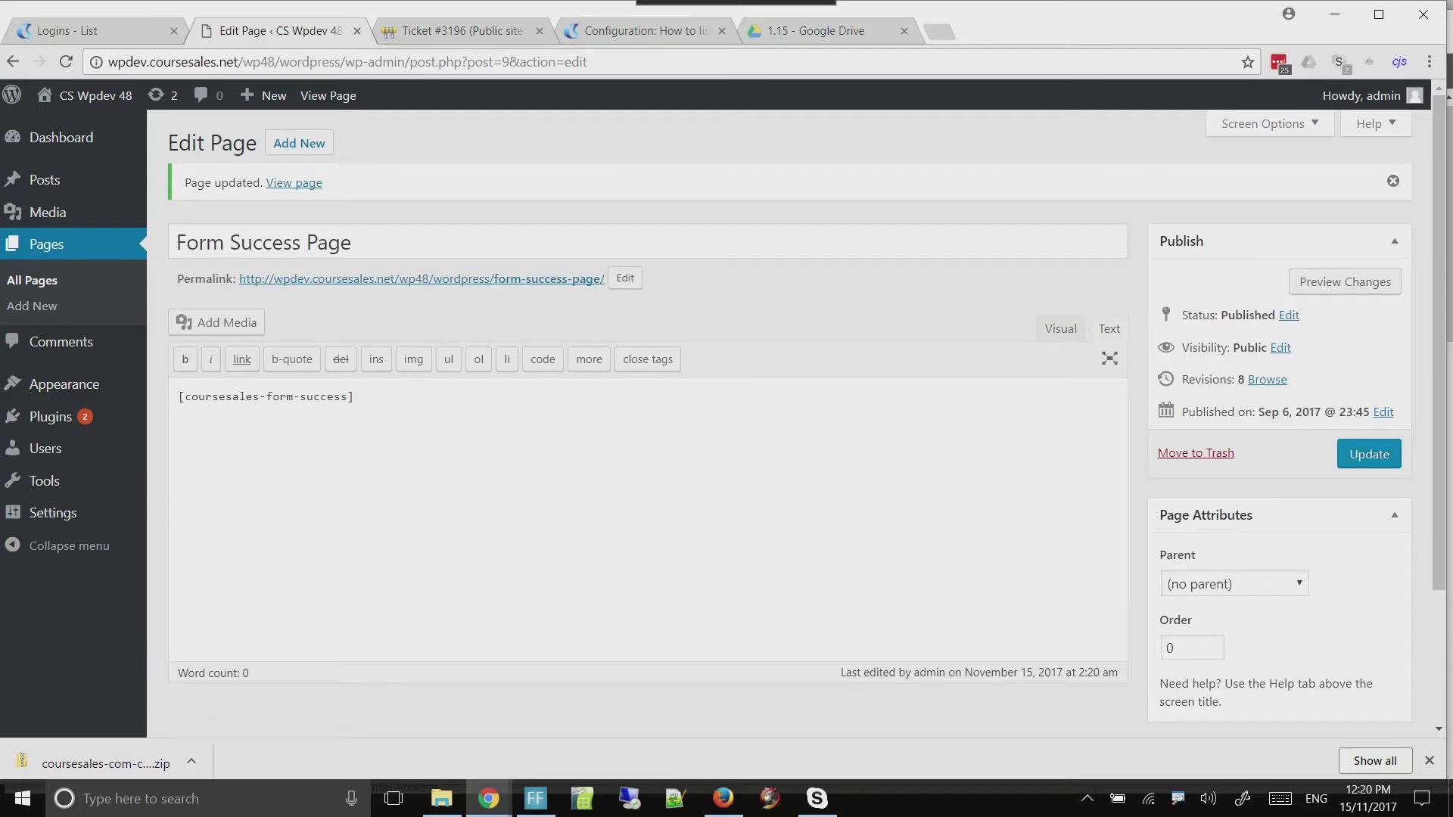
Open the CourseSales.com connector settings at the URL and SOAP credential fields
{"action": "mouse_move", "coordinate": [52, 512]}
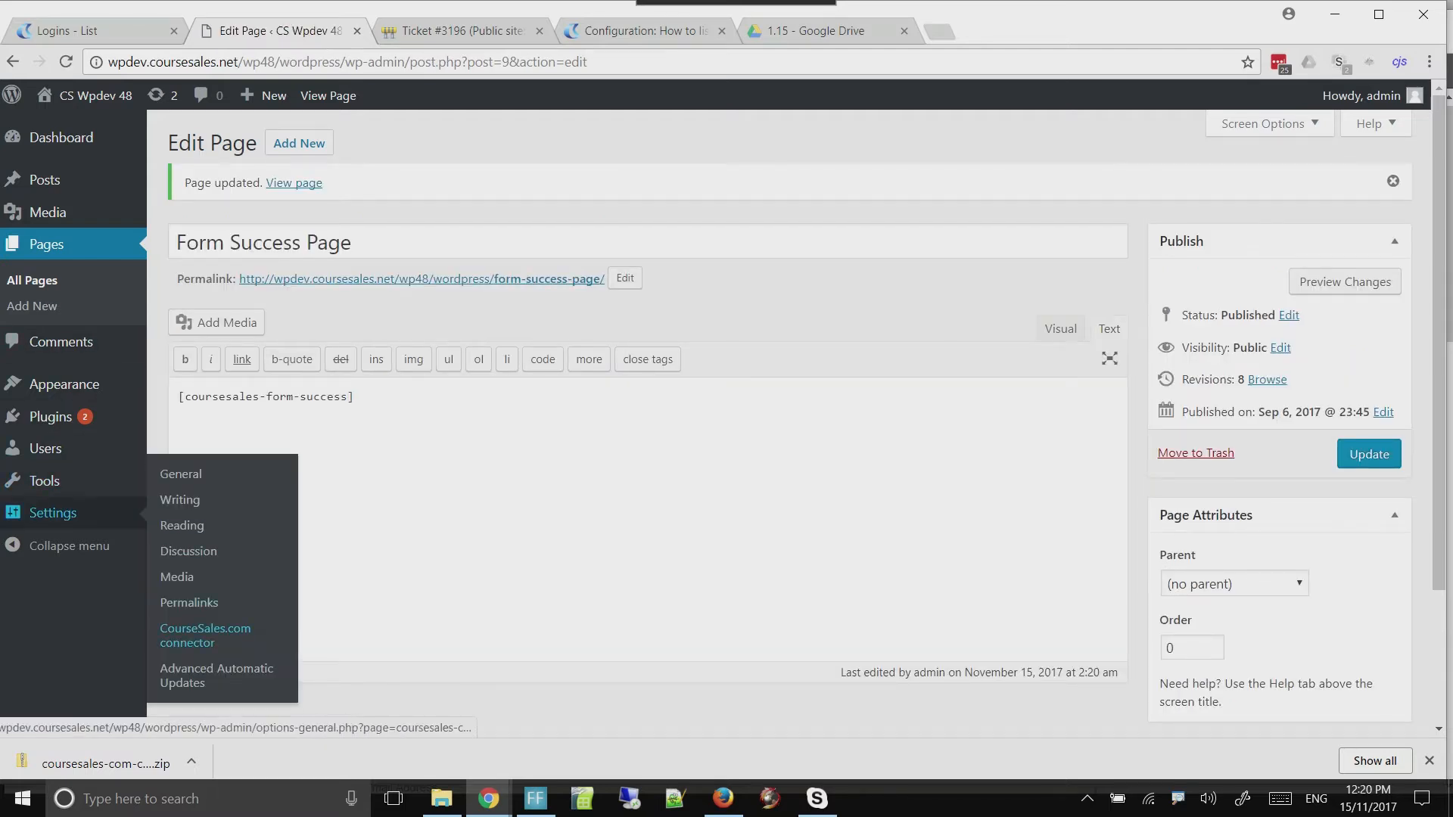
{"action": "left_click", "coordinate": [205, 634]}
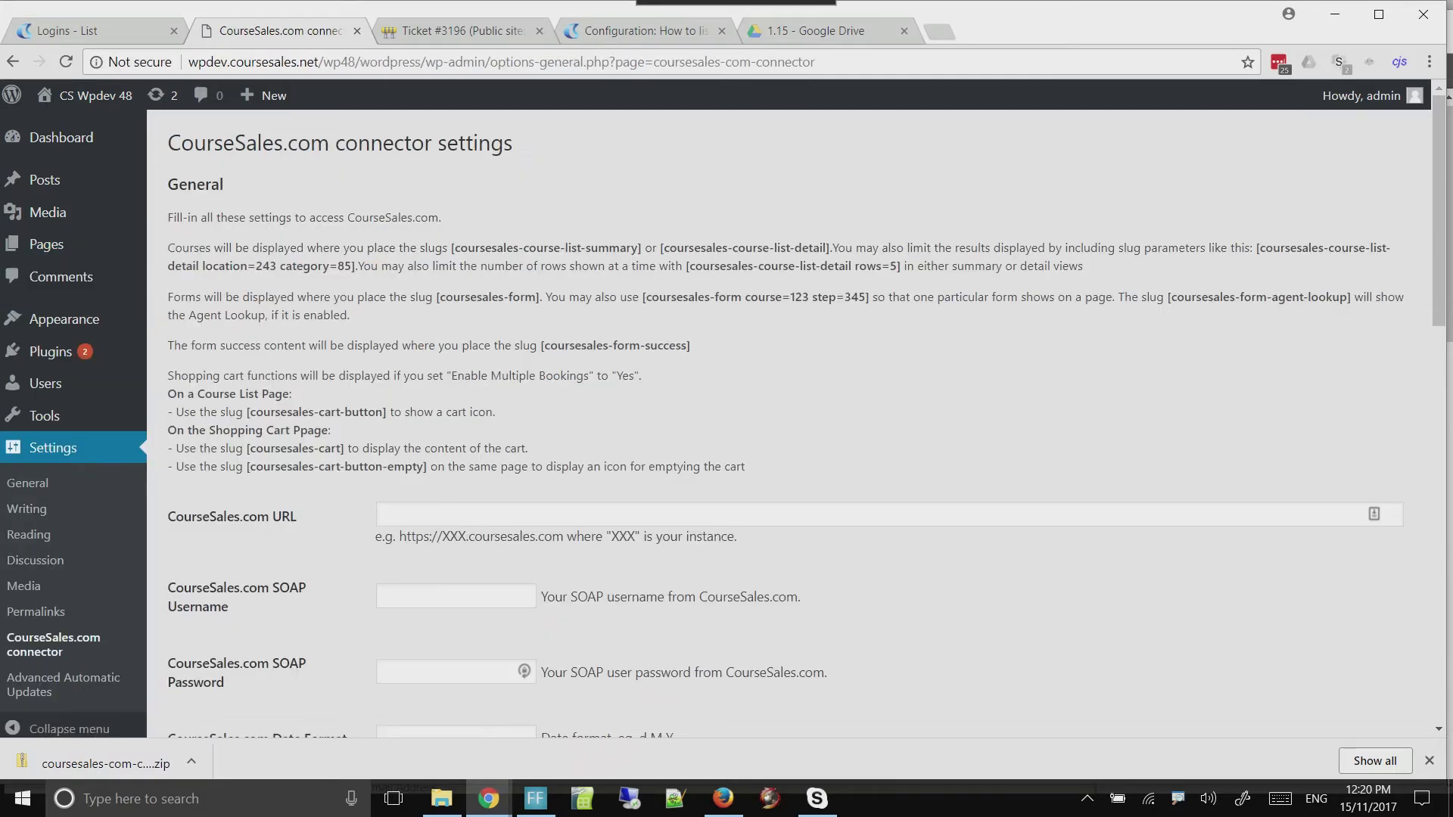
{"action": "scroll", "coordinate": [795, 424], "scroll_direction": "down", "scroll_amount": 4}
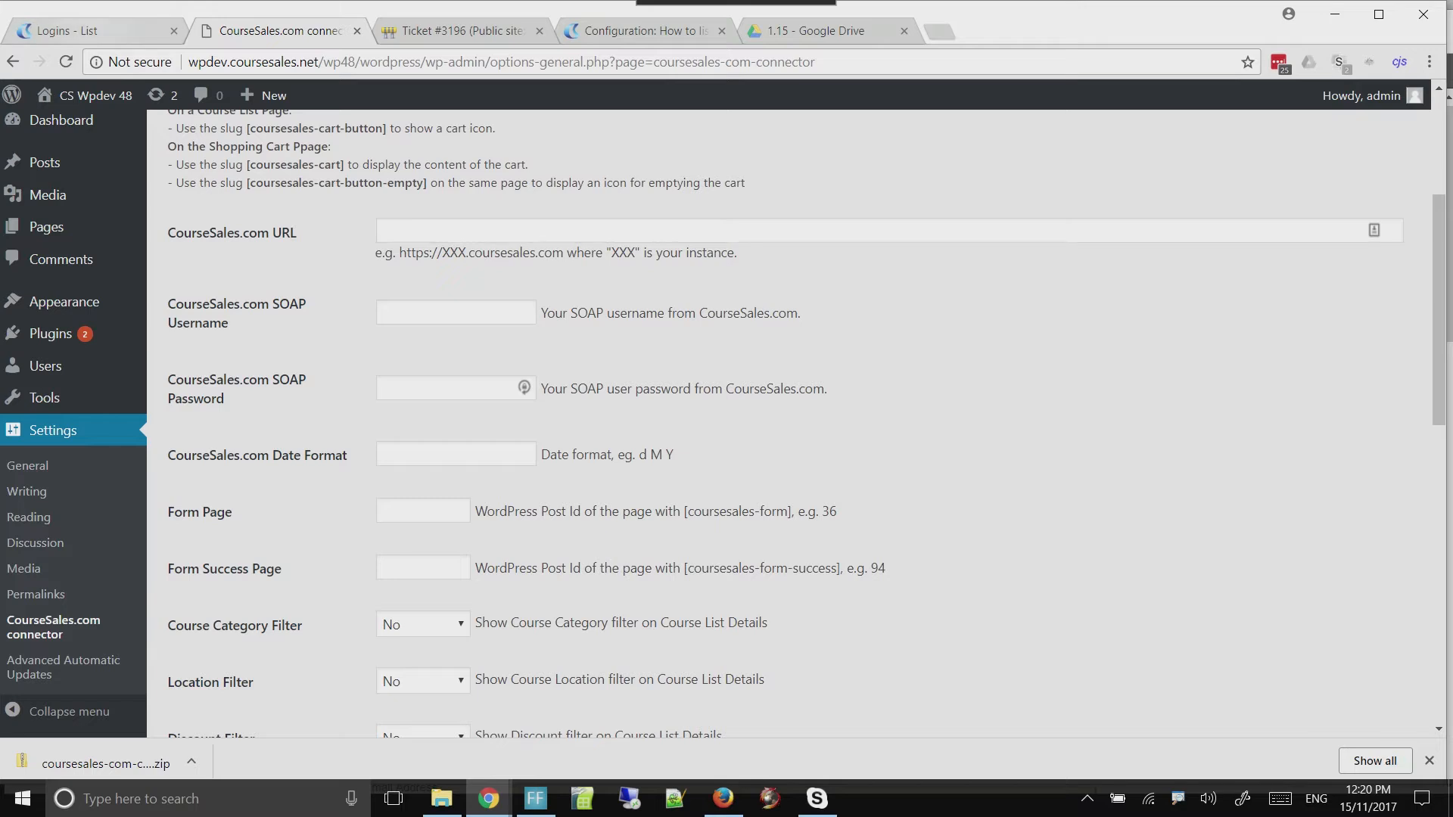
{"action": "left_click", "coordinate": [89, 32]}
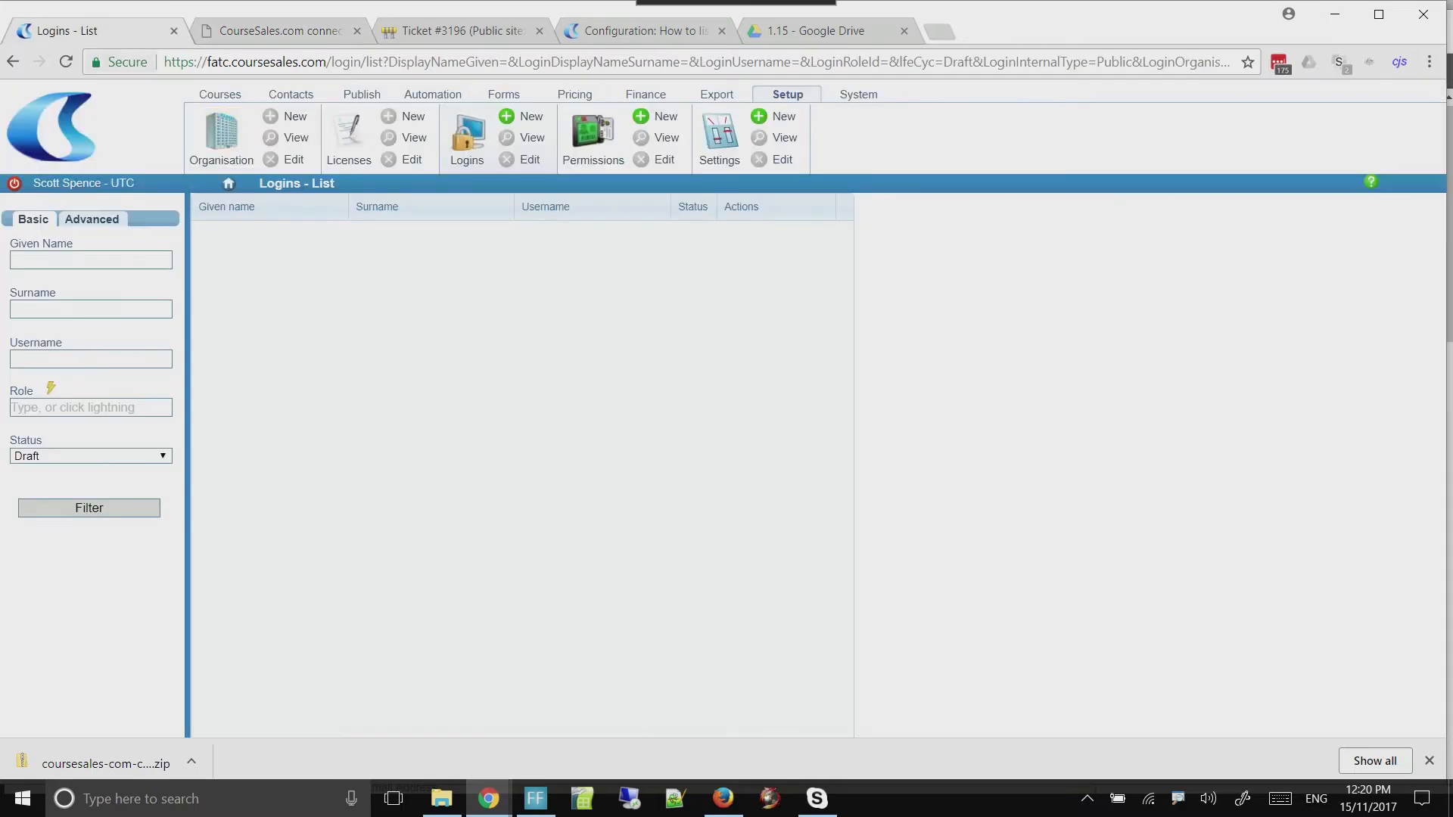
{"action": "left_click_drag", "start_coordinate": [164, 61], "coordinate": [327, 62]}
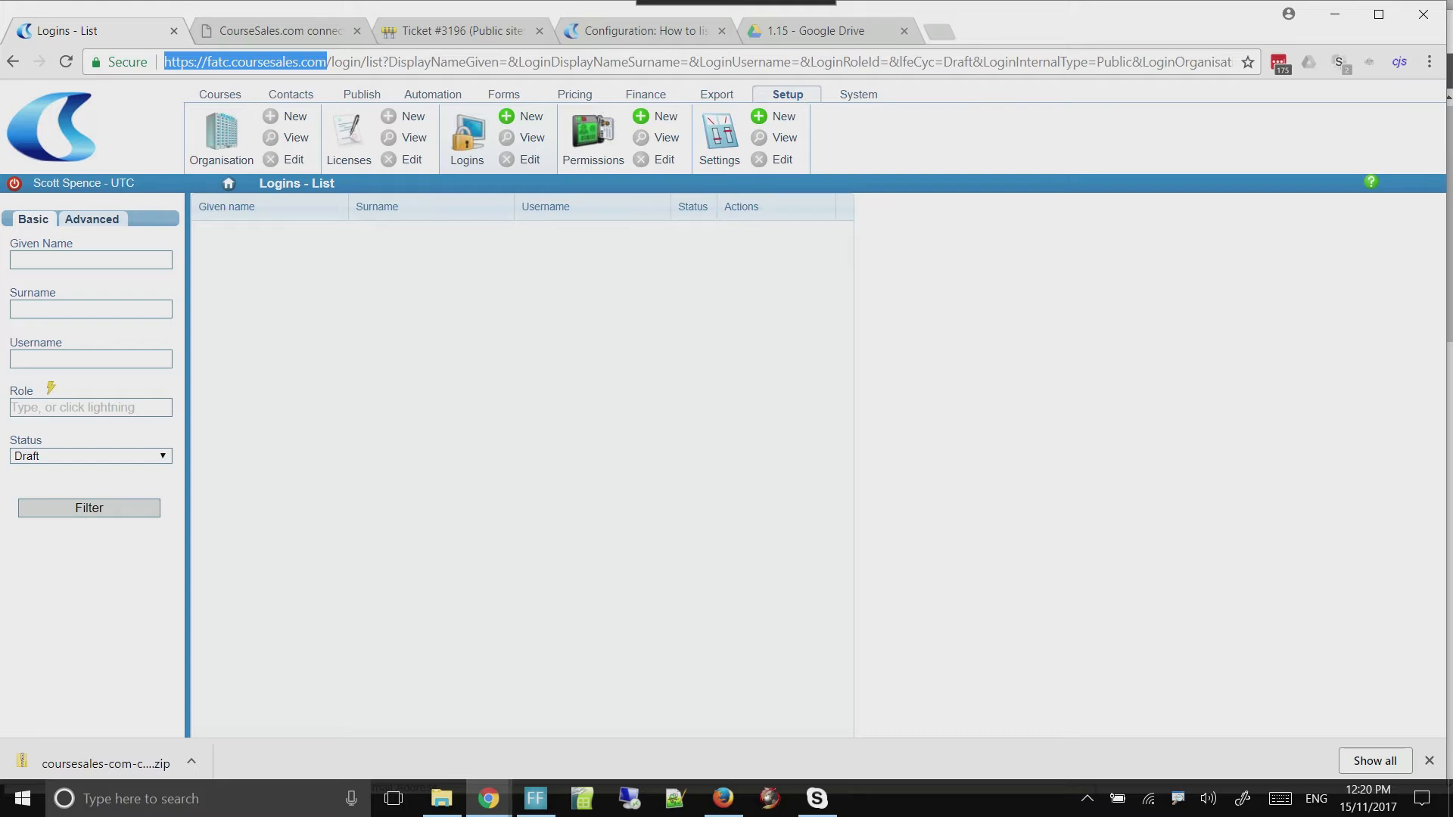
{"action": "key", "text": "Tab"}
{"action": "key", "text": "Tab"}
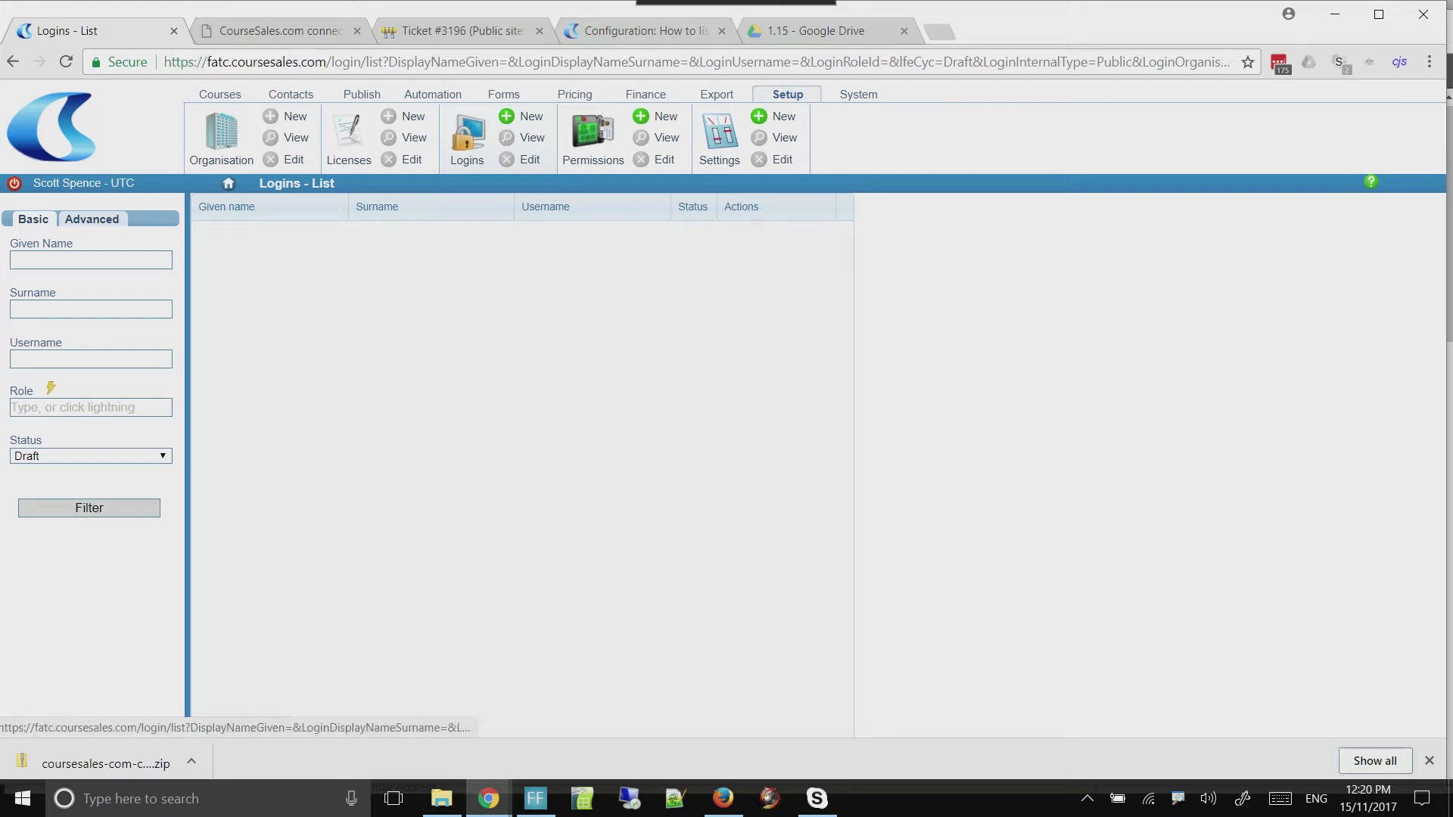
{"action": "left_click", "coordinate": [332, 62]}
{"action": "left_click", "coordinate": [332, 62]}
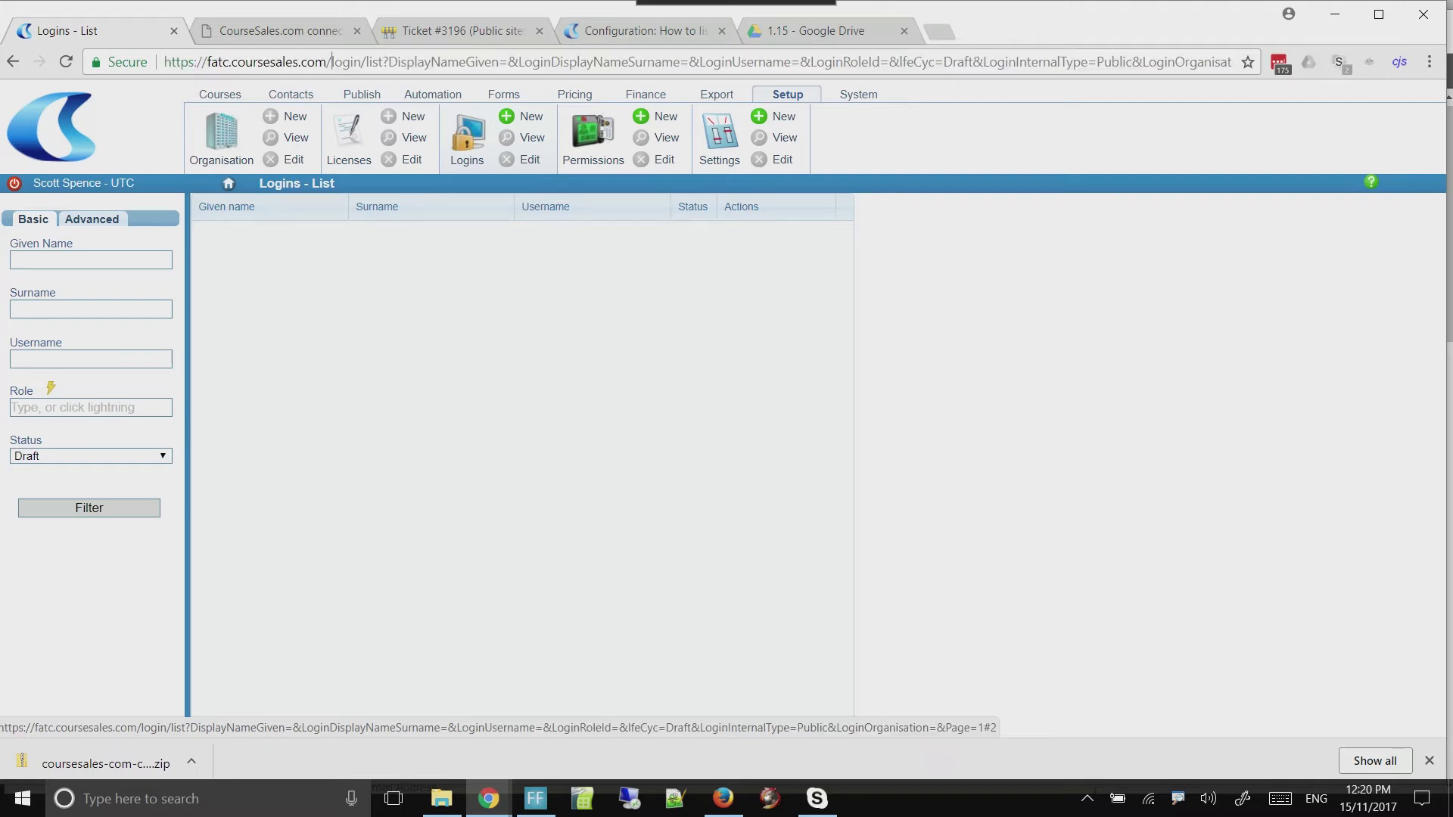
{"action": "left_click_drag", "start_coordinate": [332, 62], "coordinate": [164, 62]}
{"action": "key", "text": "ctrl+c"}
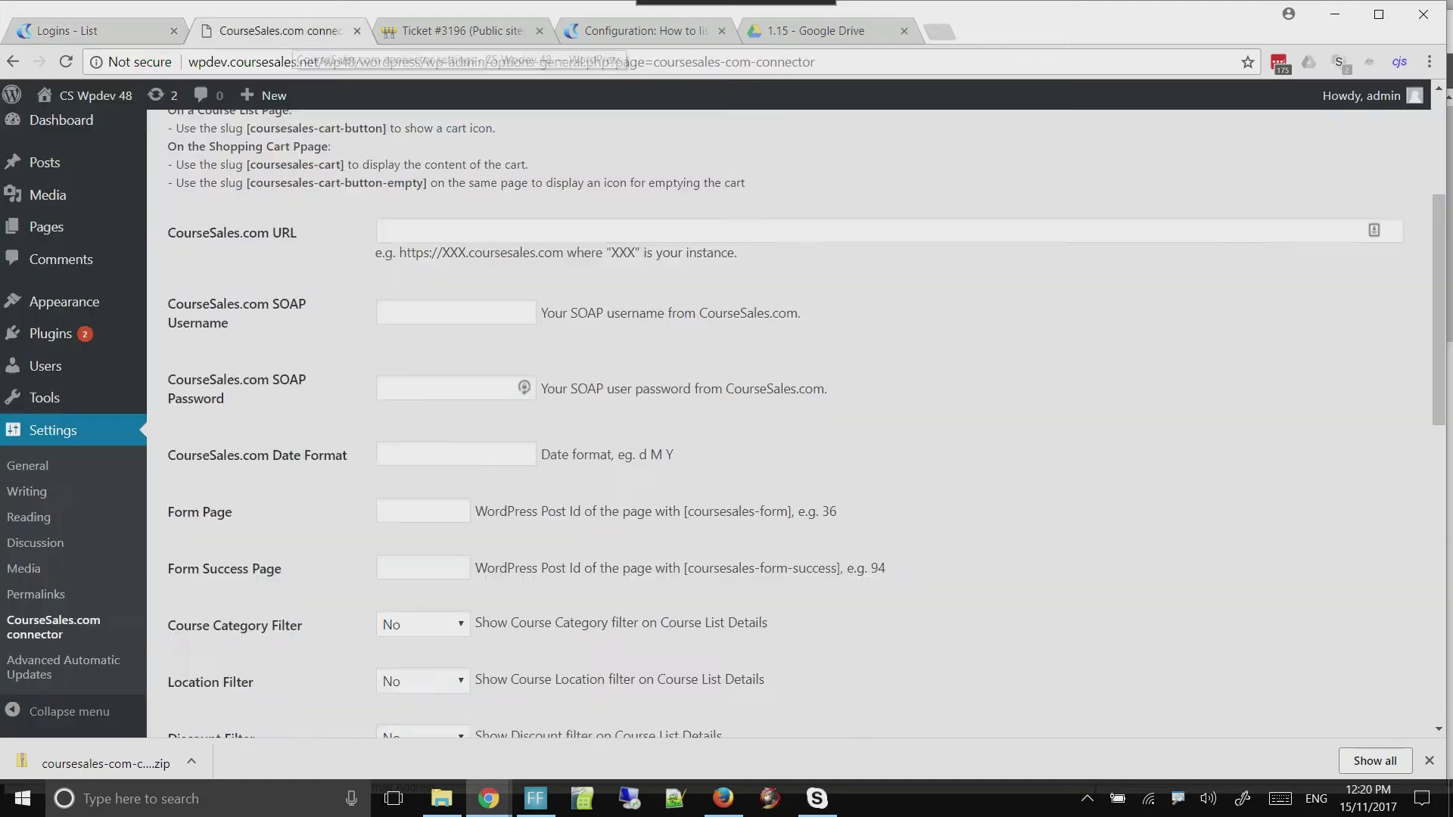
{"action": "key", "text": "ctrl+Tab"}
{"action": "left_click", "coordinate": [454, 230]}
{"action": "key", "text": "ctrl+v"}
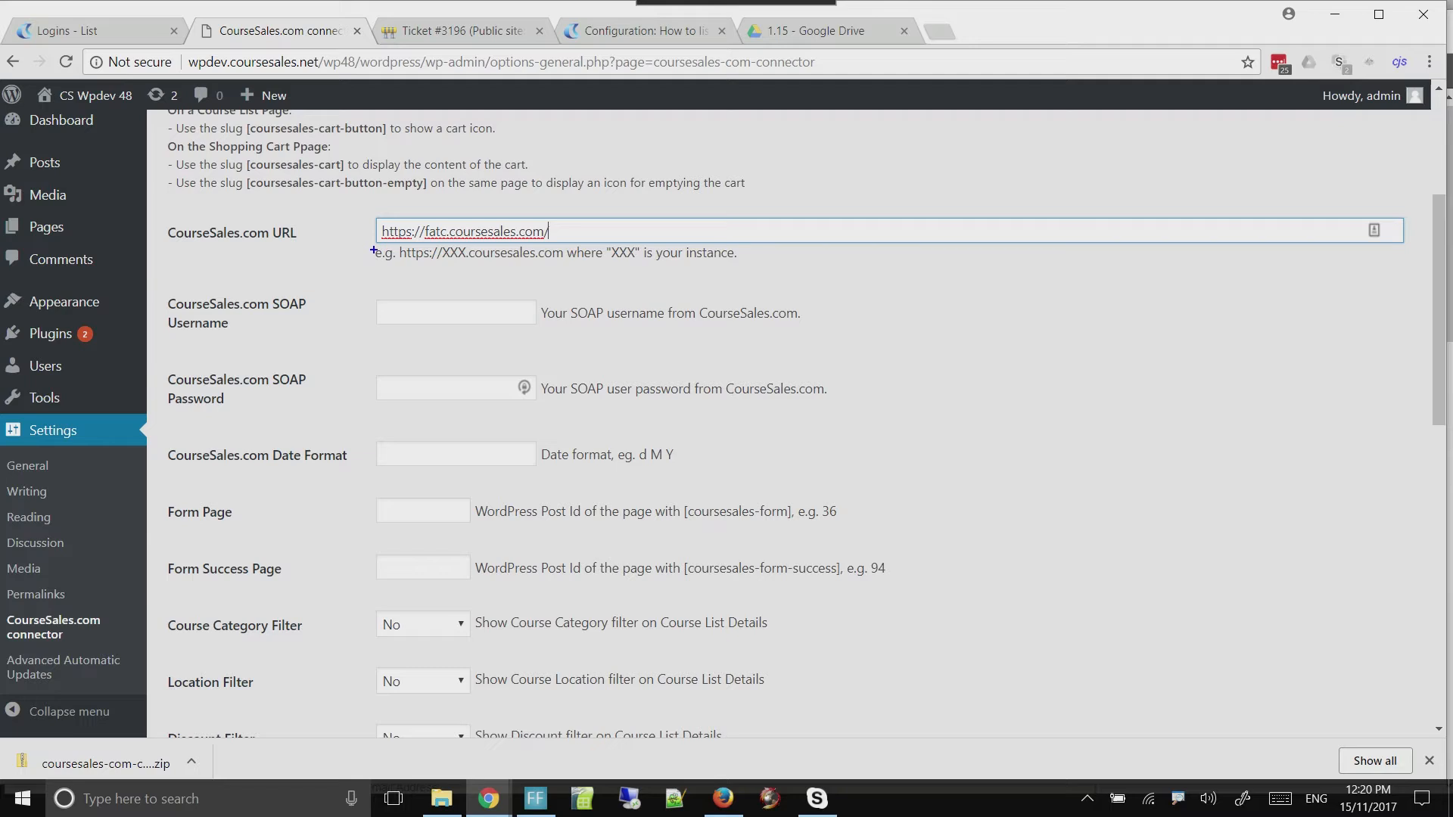
{"action": "left_click_drag", "start_coordinate": [372, 248], "coordinate": [755, 266]}
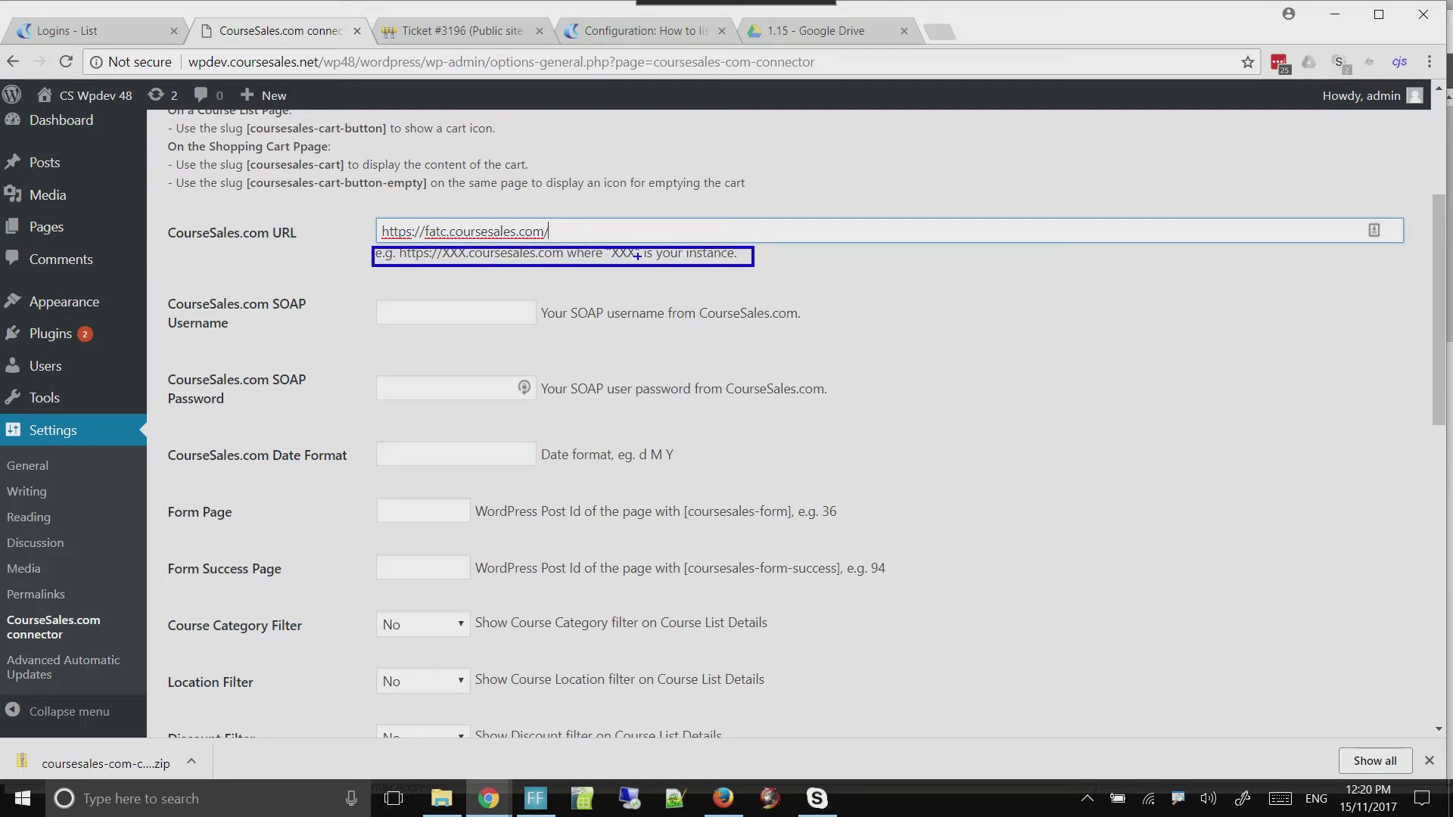
{"action": "key", "text": "Escape"}
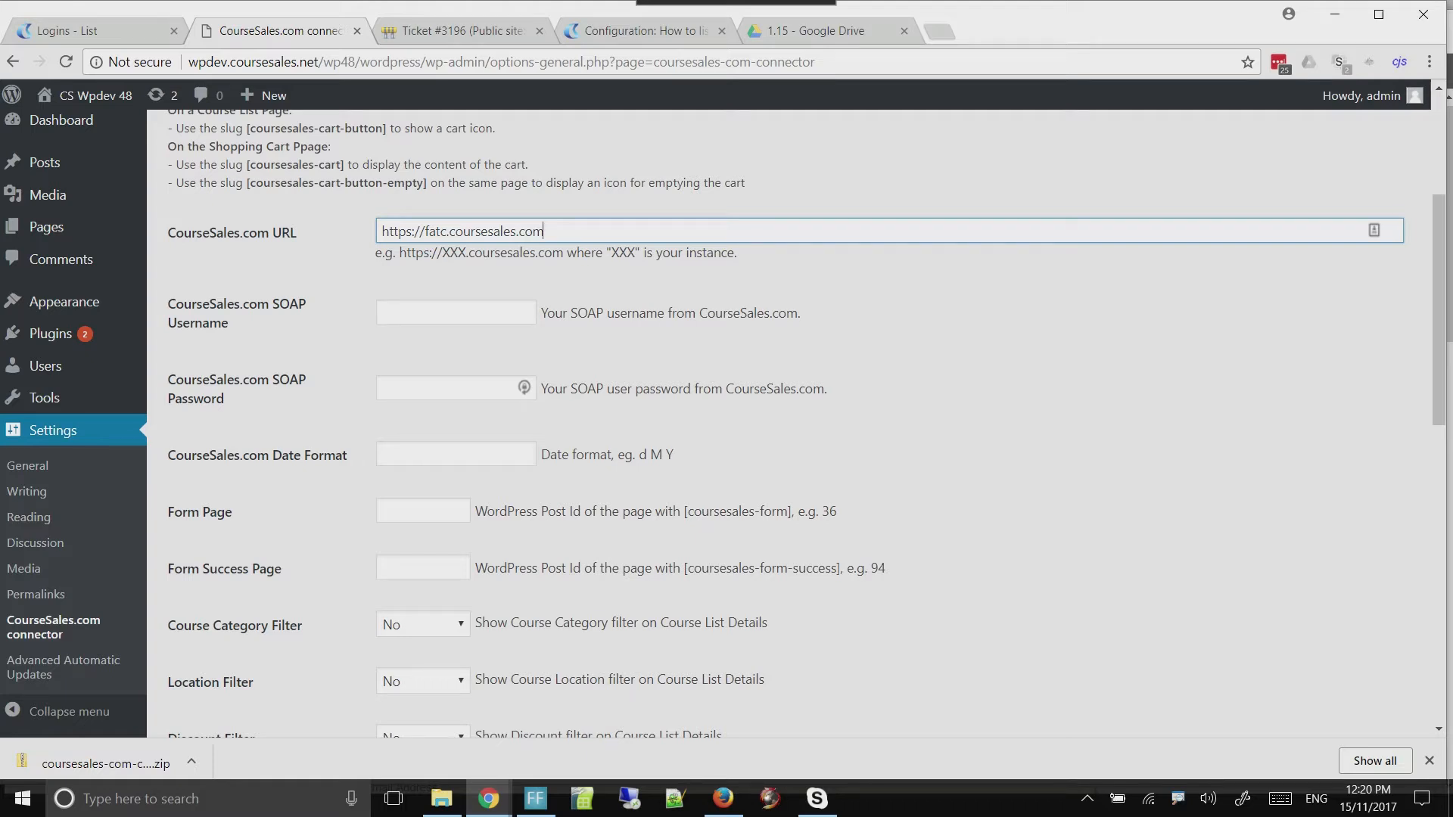
Look for the SOAP login in the CourseSales Logins list, checking the active logins and those with status Inactive
{"action": "left_click", "coordinate": [455, 313]}
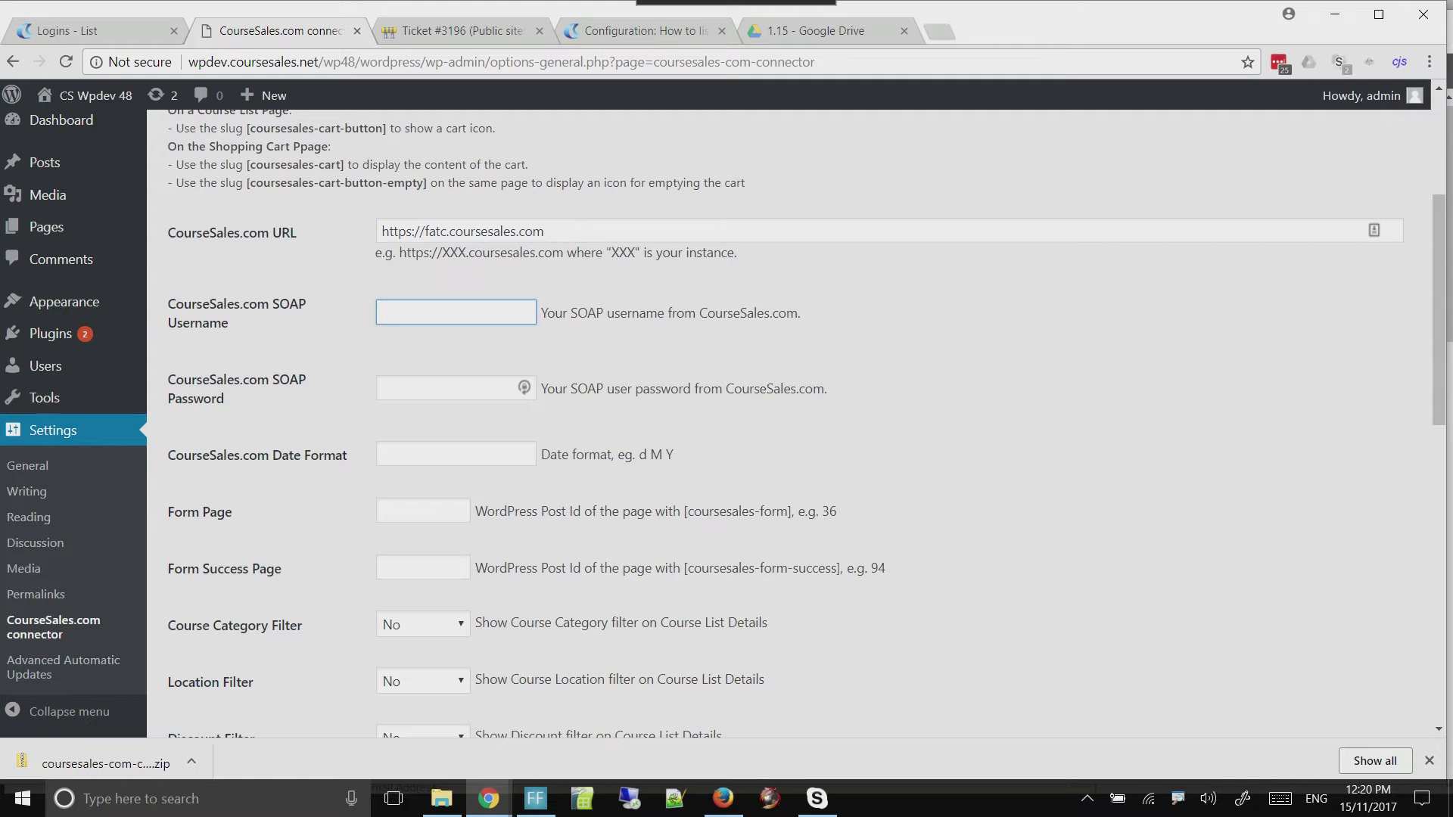
{"action": "left_click", "coordinate": [89, 32]}
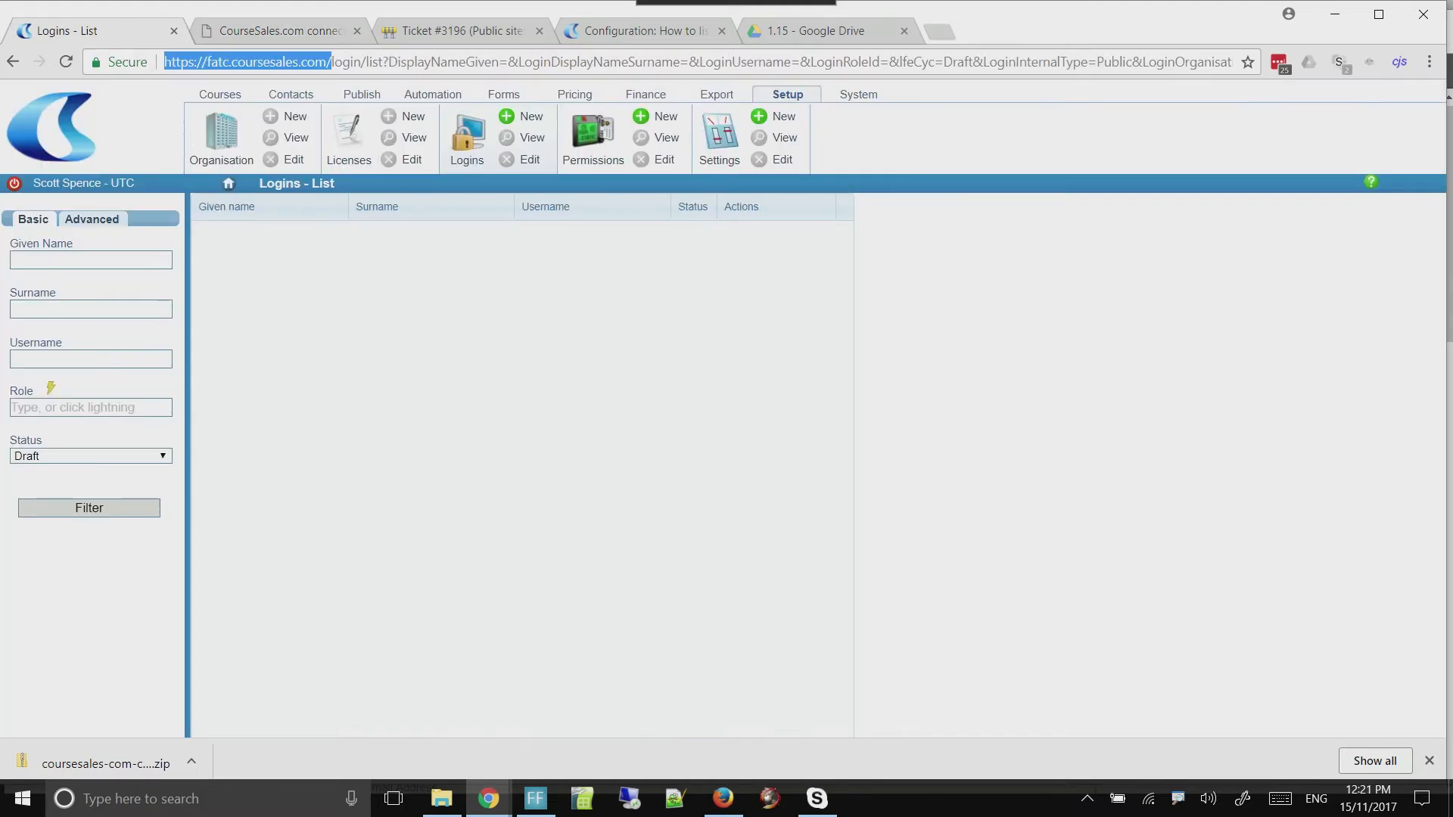
{"action": "left_click", "coordinate": [468, 134]}
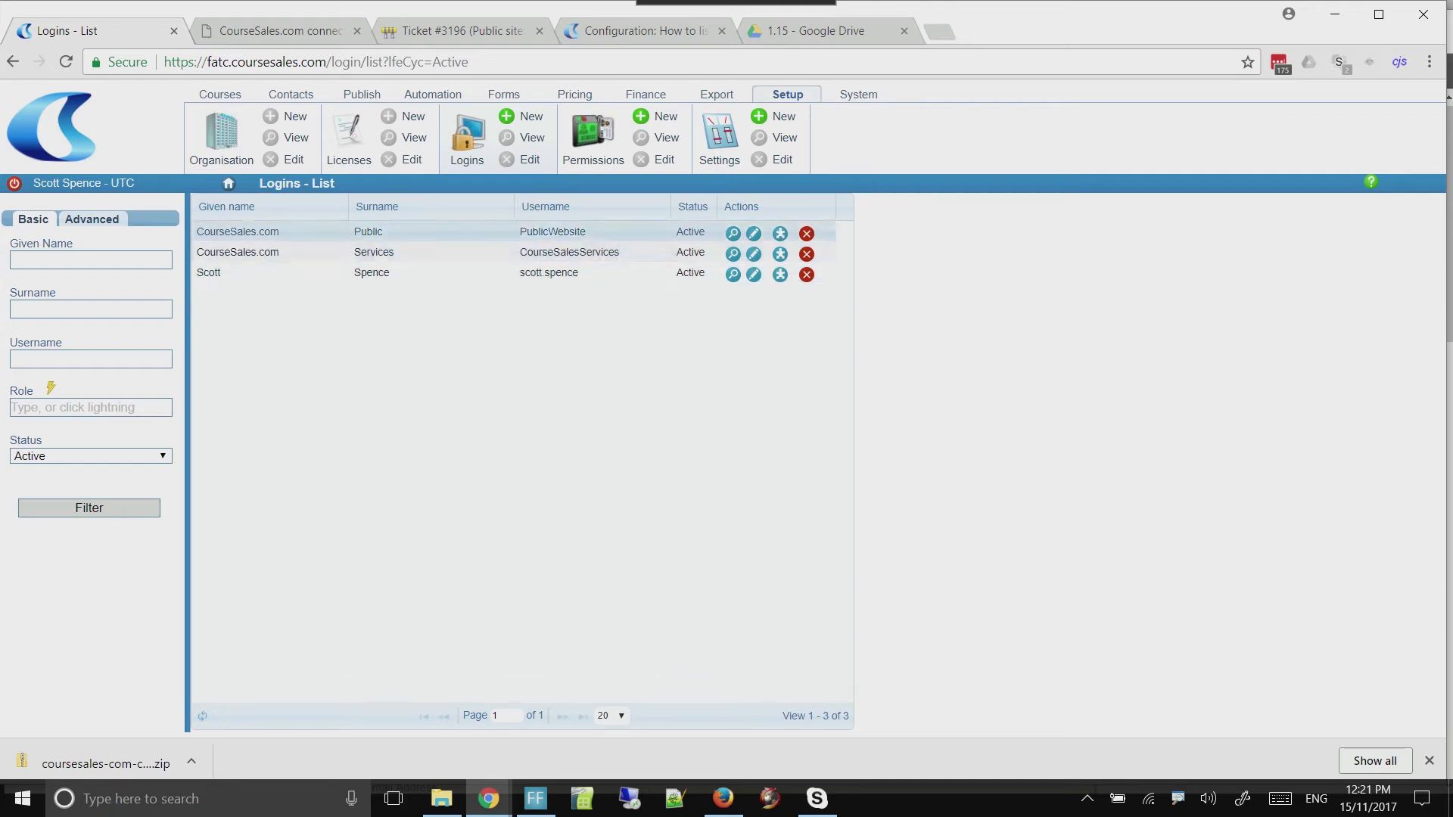
{"action": "left_click_drag", "start_coordinate": [587, 232], "coordinate": [519, 232]}
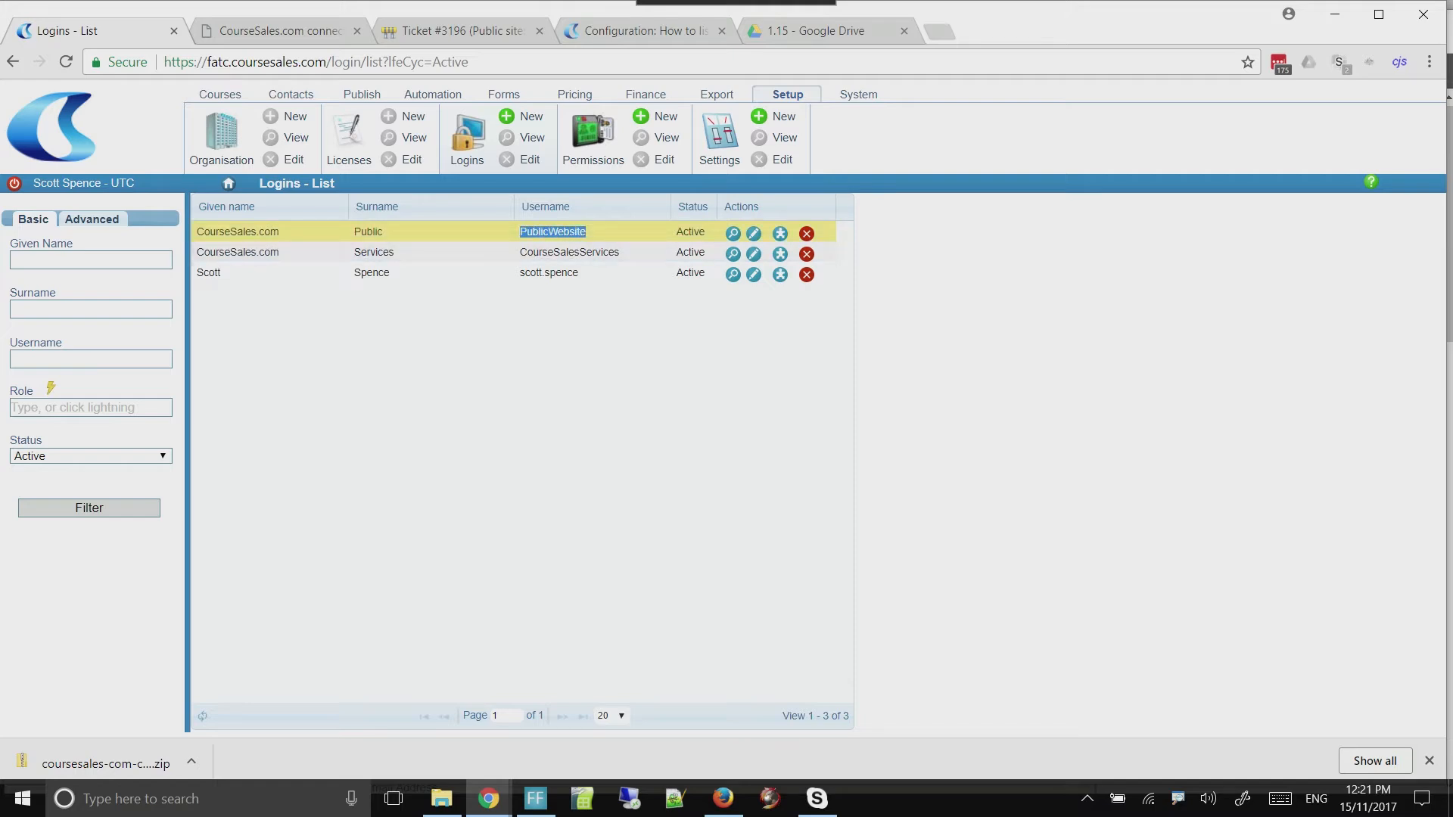
{"action": "left_click", "coordinate": [520, 232]}
{"action": "left_click", "coordinate": [91, 457]}
{"action": "left_click", "coordinate": [76, 573]}
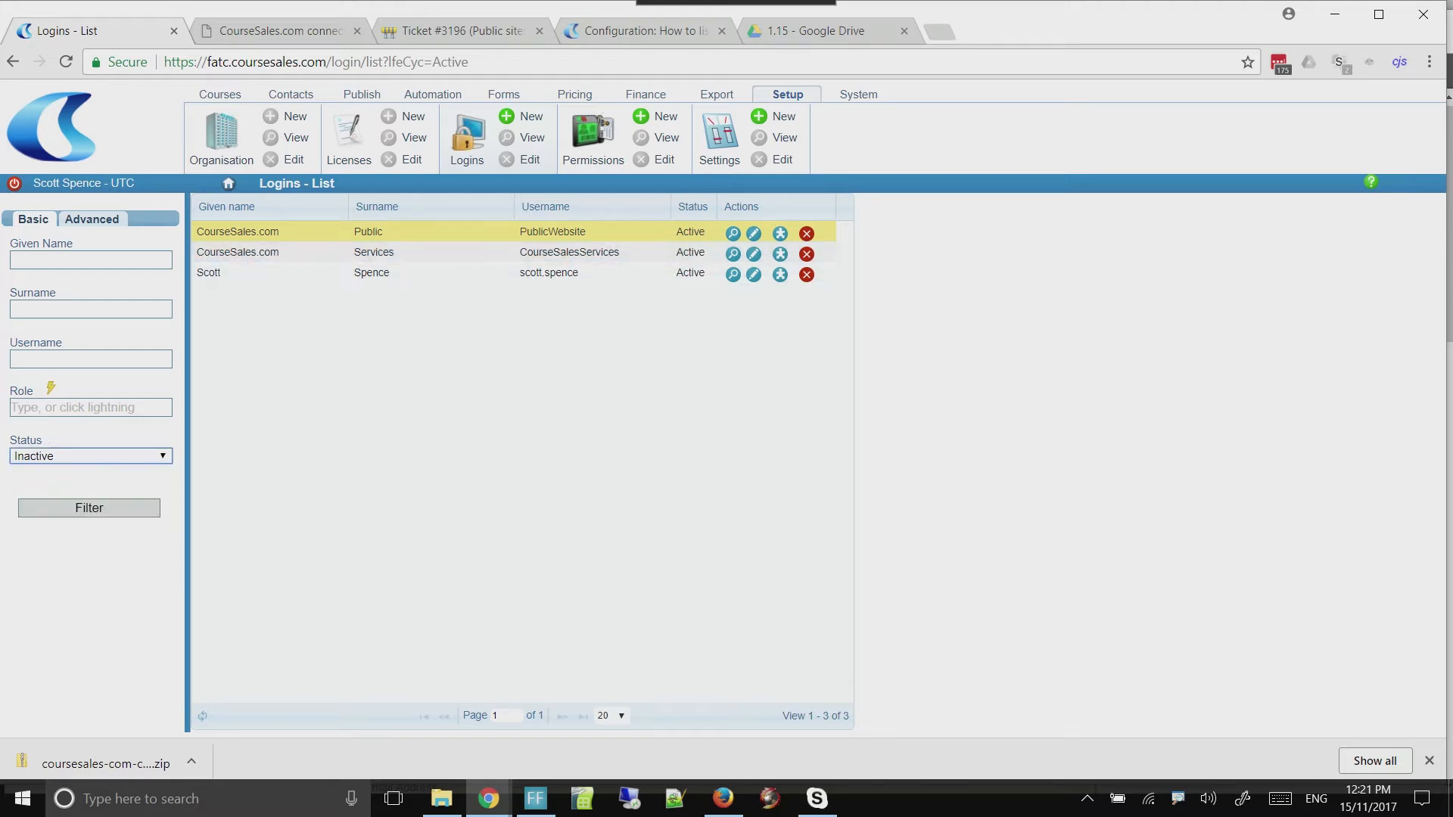
{"action": "left_click", "coordinate": [89, 509]}
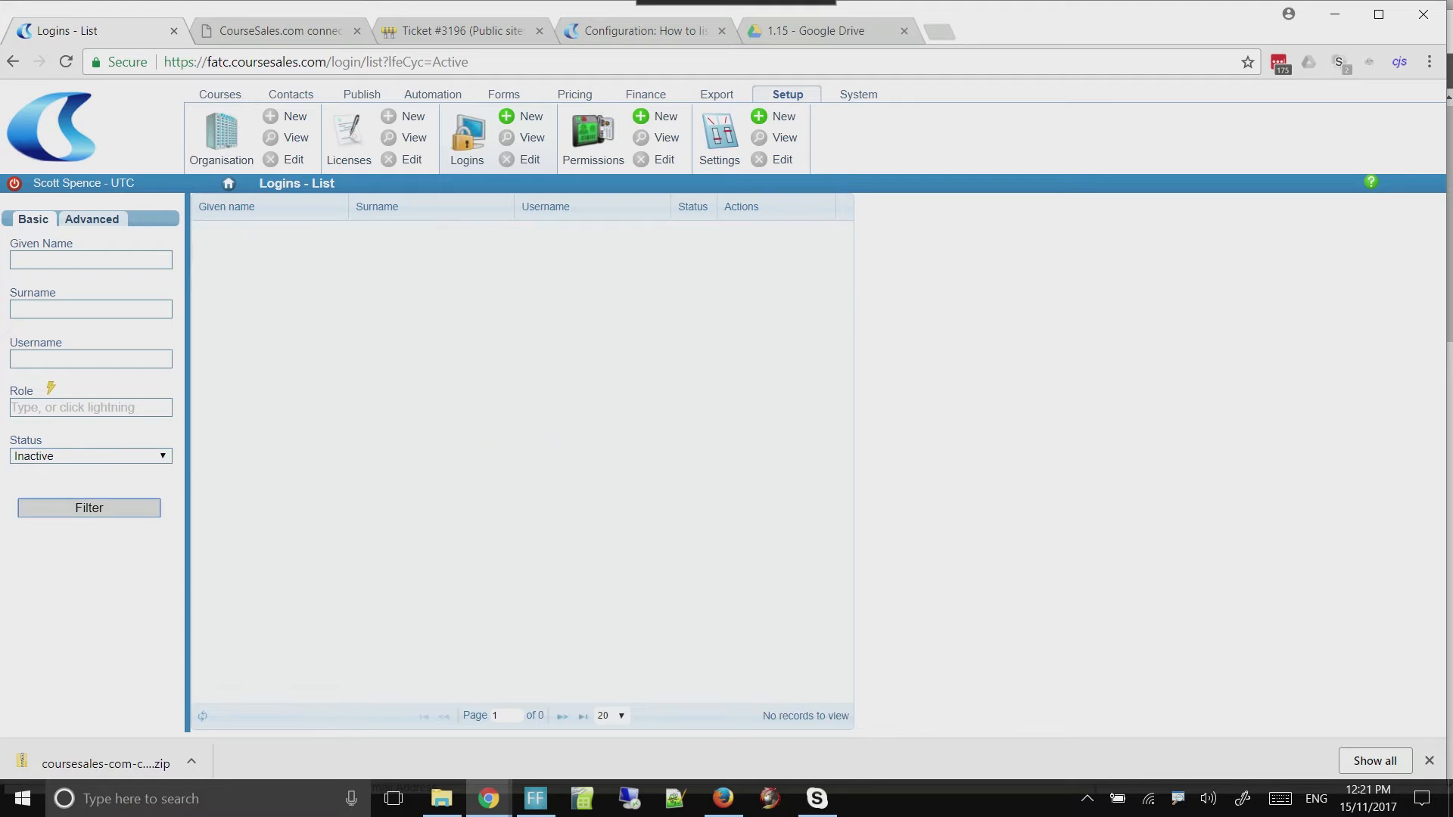
Filter the logins by Draft status and open the CourseSales.com Web Services login for editing
{"action": "left_click", "coordinate": [90, 457]}
{"action": "left_click", "coordinate": [76, 510]}
{"action": "left_click", "coordinate": [89, 508]}
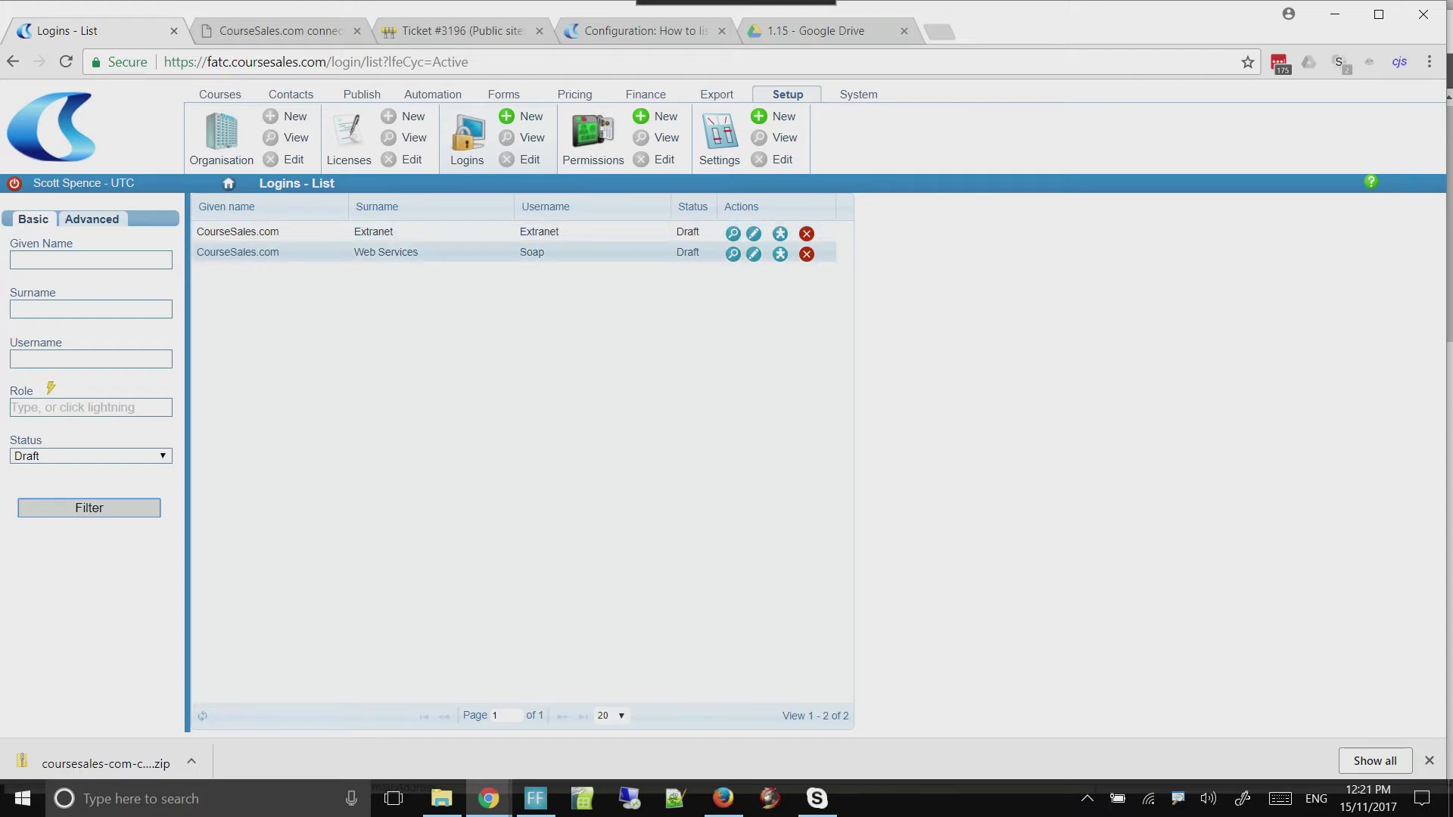
{"action": "left_click", "coordinate": [754, 254]}
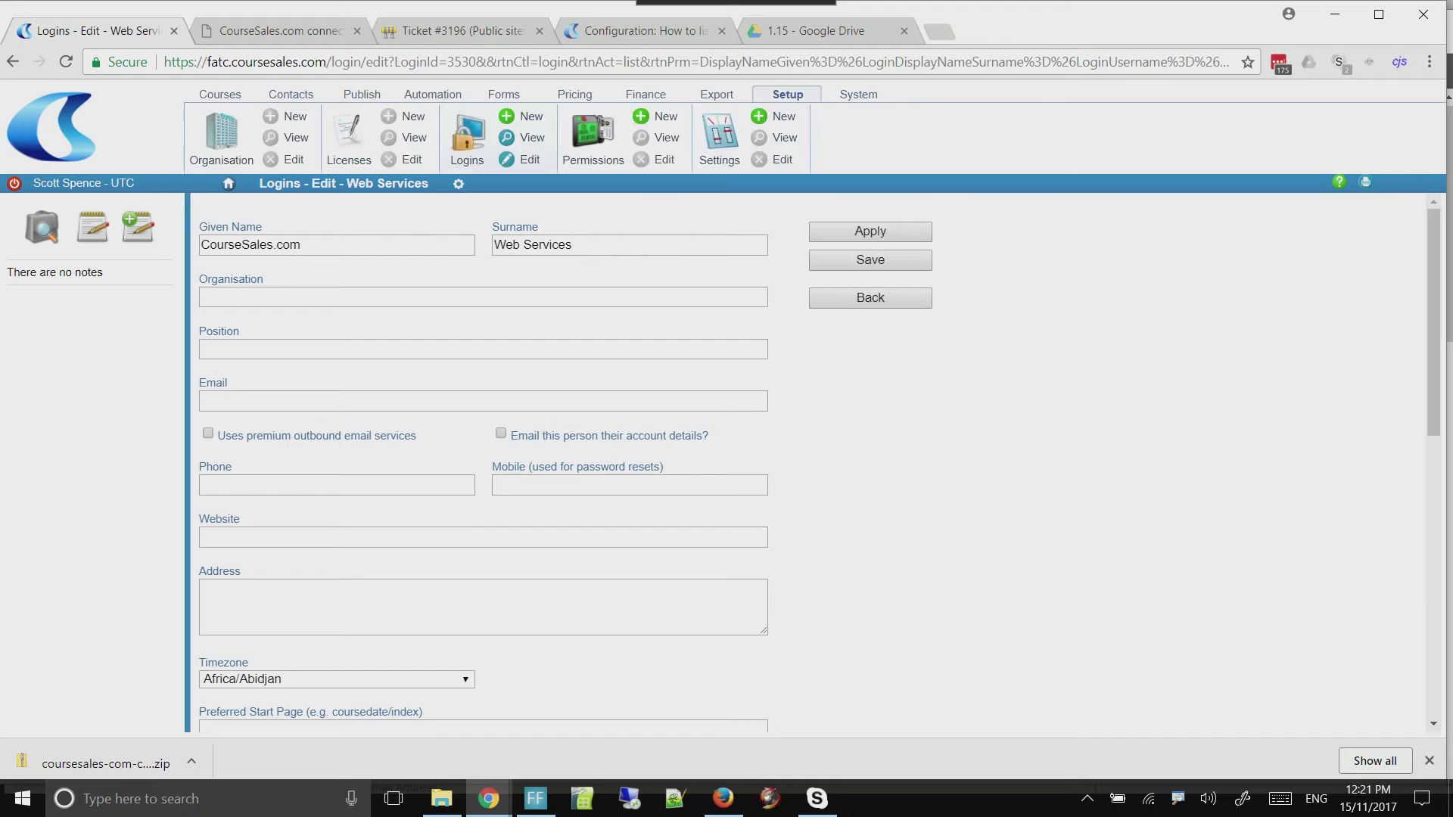
Change the Web Services login's username to SoapSoap and enter the login password in both password fields
{"action": "scroll", "coordinate": [817, 463], "scroll_direction": "down", "scroll_amount": 4}
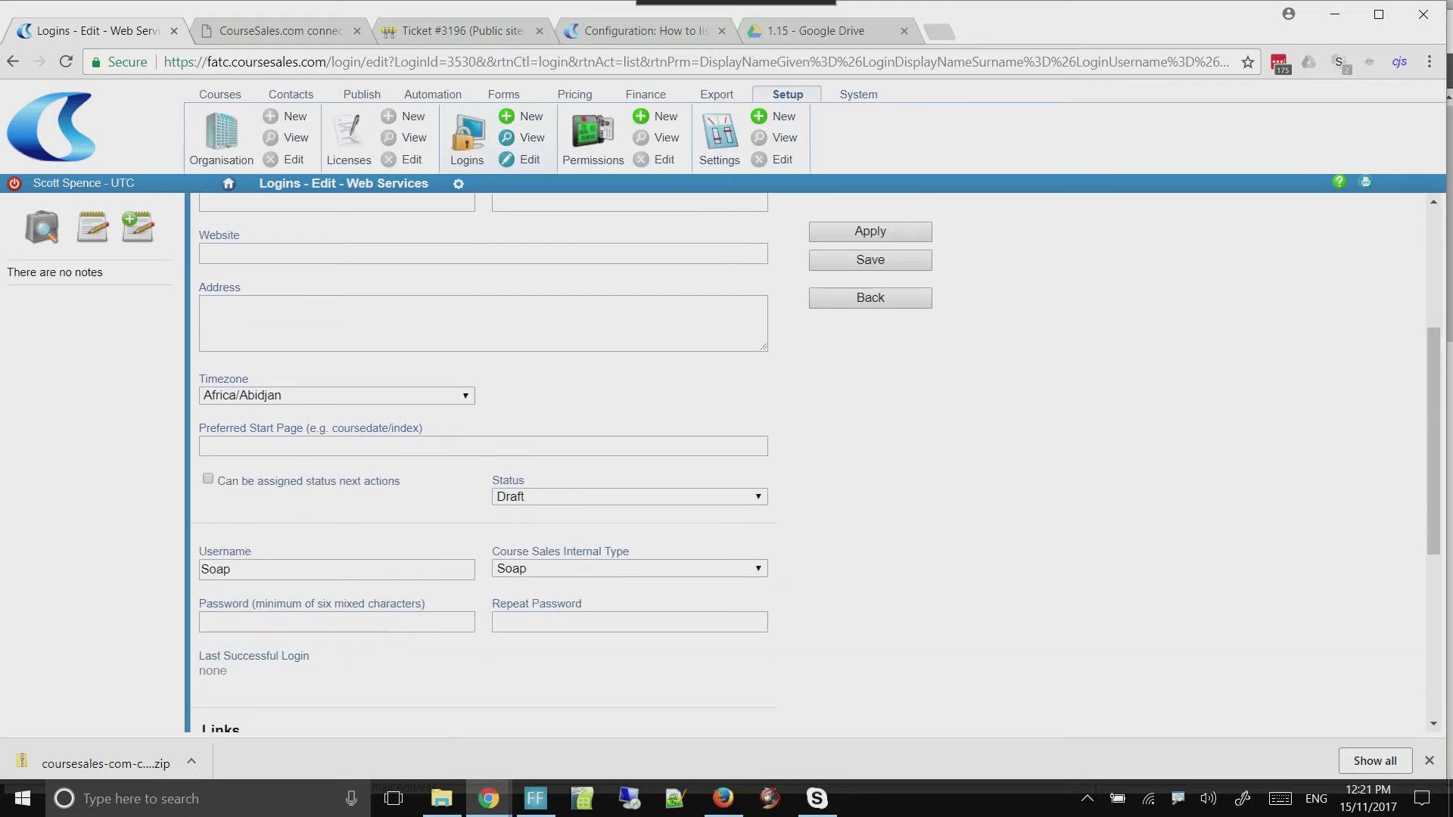
{"action": "left_click", "coordinate": [232, 569]}
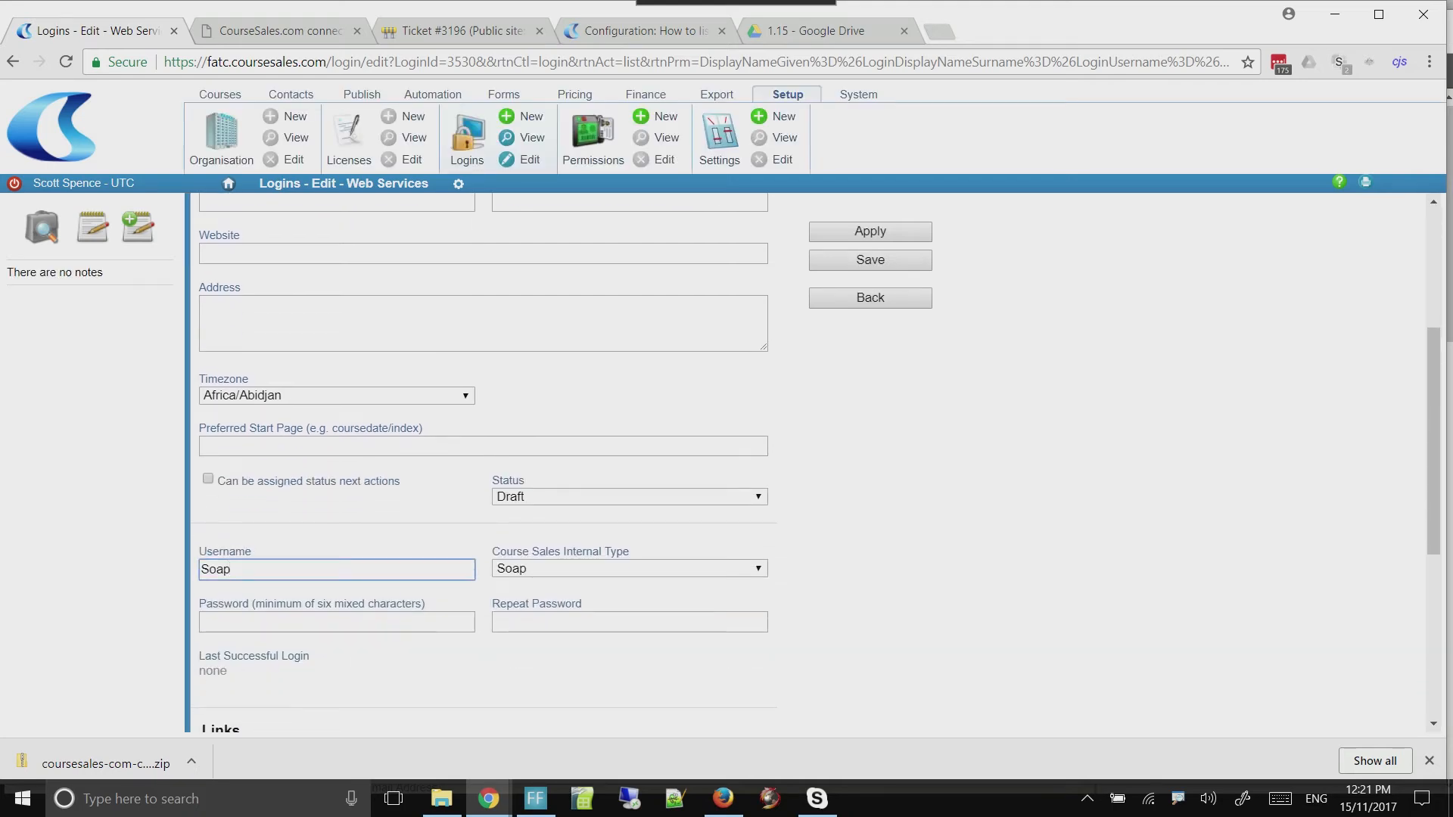
{"action": "type", "text": "Soap"}
{"action": "left_click", "coordinate": [231, 622]}
{"action": "type", "text": "••••••••"}
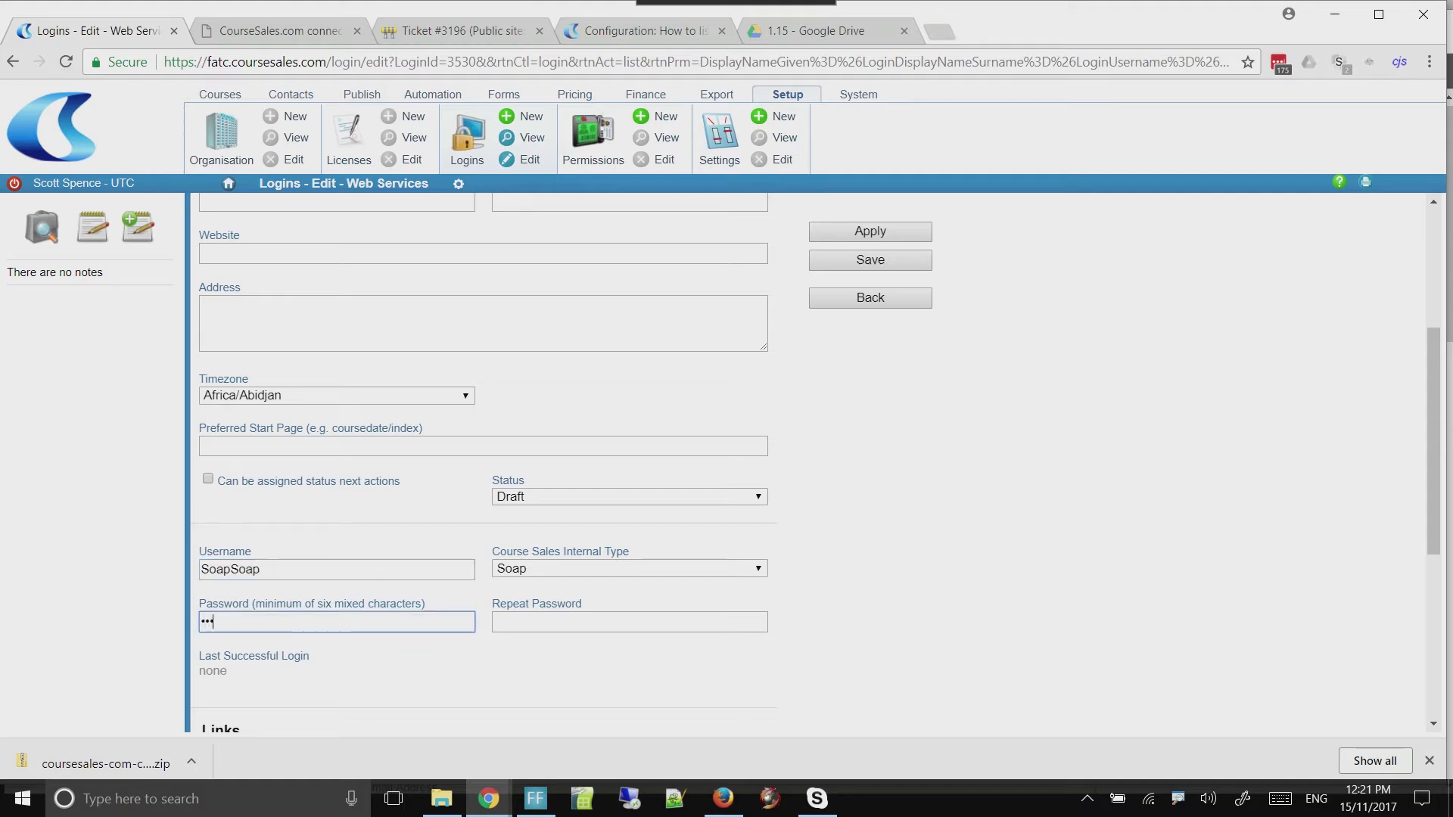
{"action": "type", "text": "•"}
{"action": "key", "text": "Tab"}
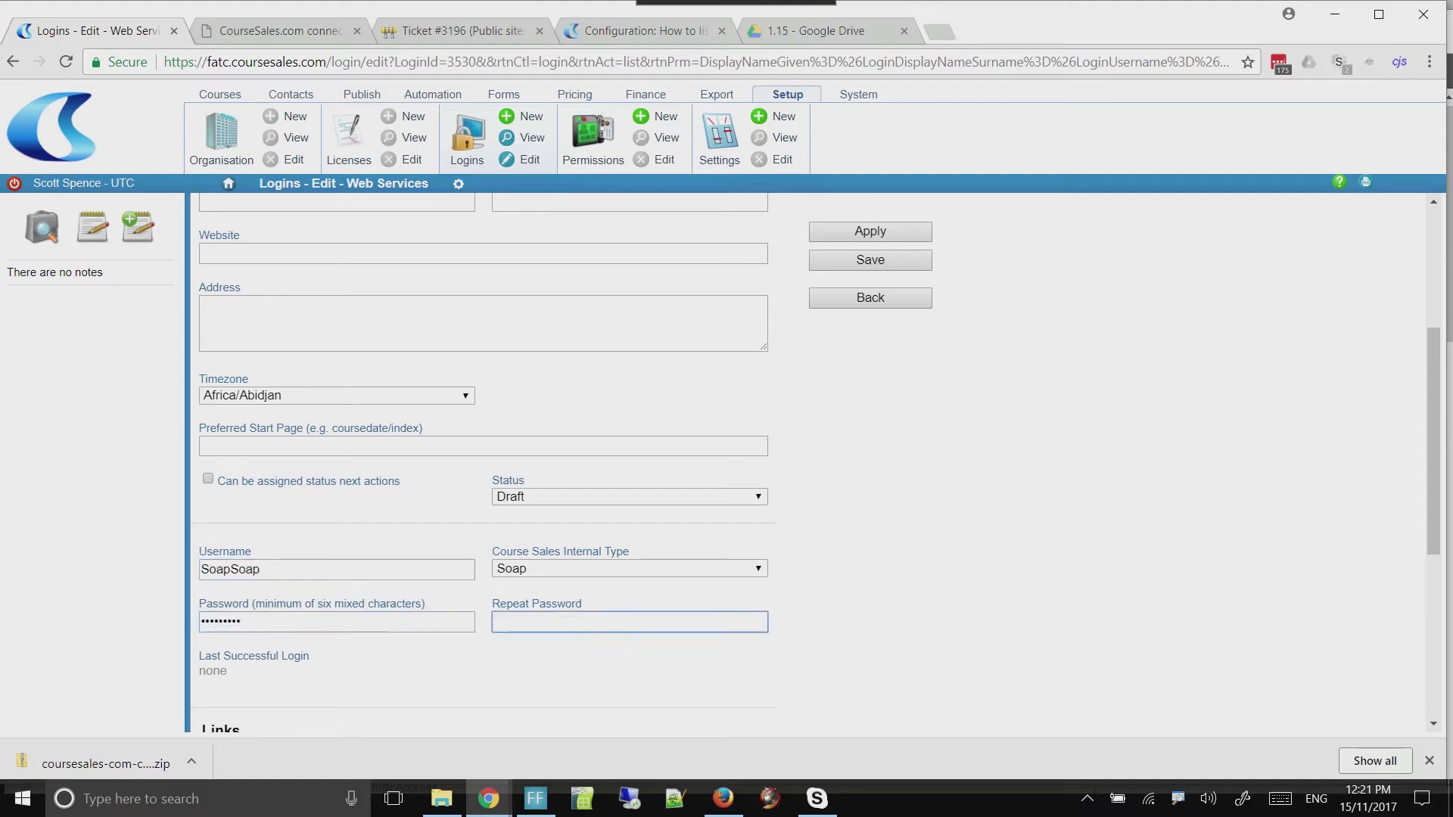
{"action": "type", "text": "•••••••••"}
Save the Web Services login with its status set to Active, and check it in the list of active logins
{"action": "left_click", "coordinate": [630, 497]}
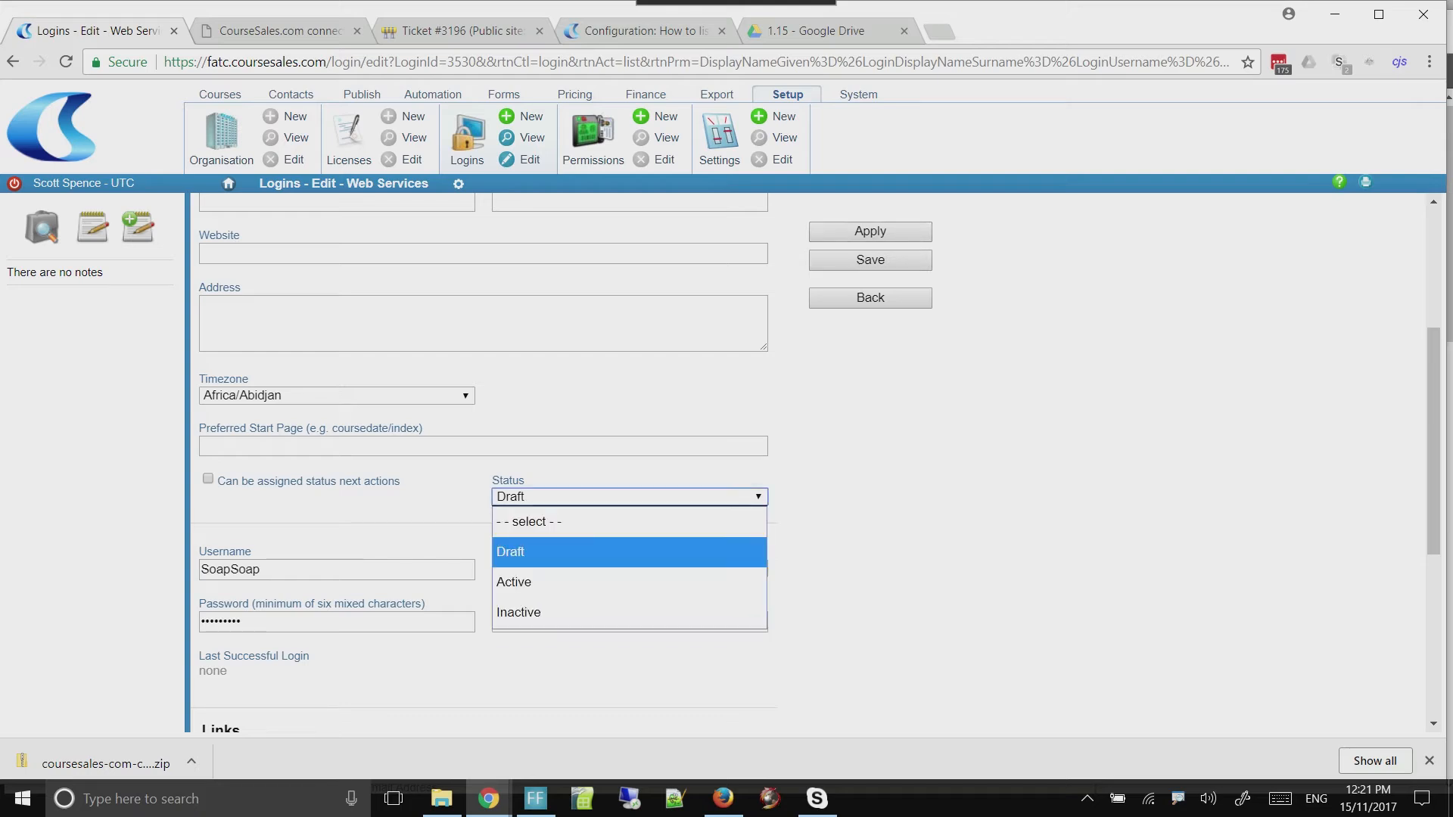
{"action": "key", "text": "Return"}
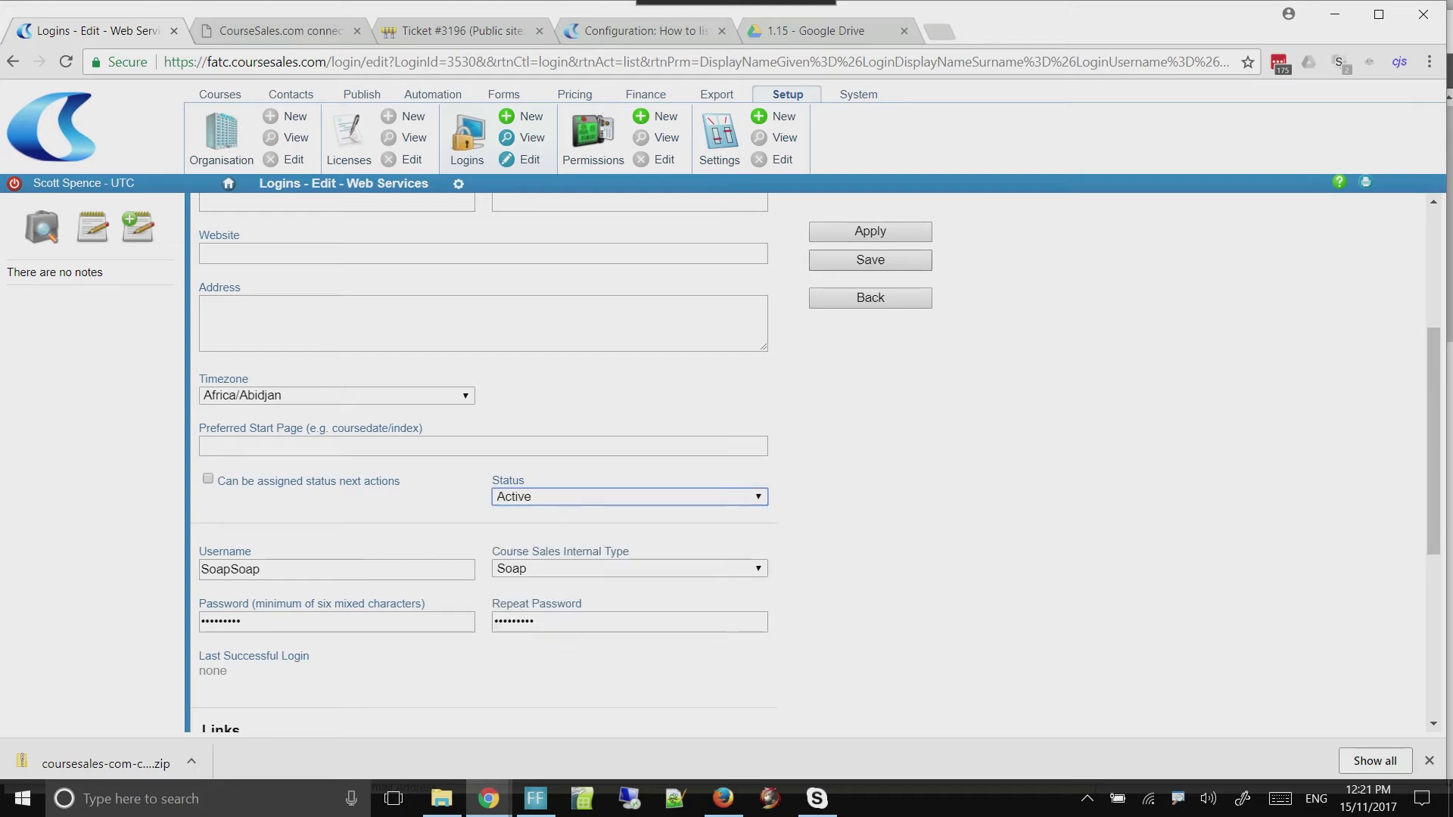
{"action": "left_click", "coordinate": [871, 261]}
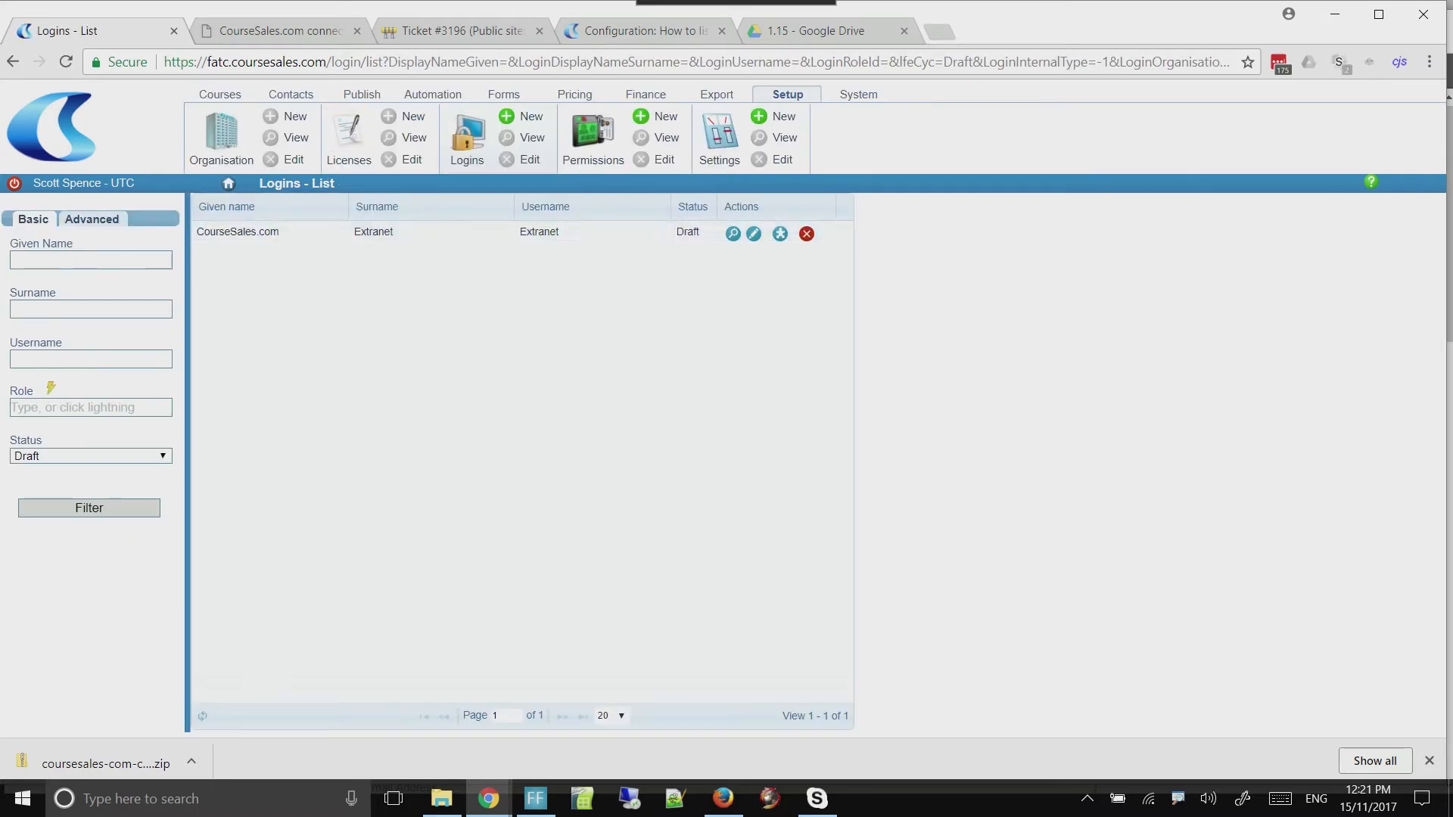
{"action": "left_click", "coordinate": [467, 131]}
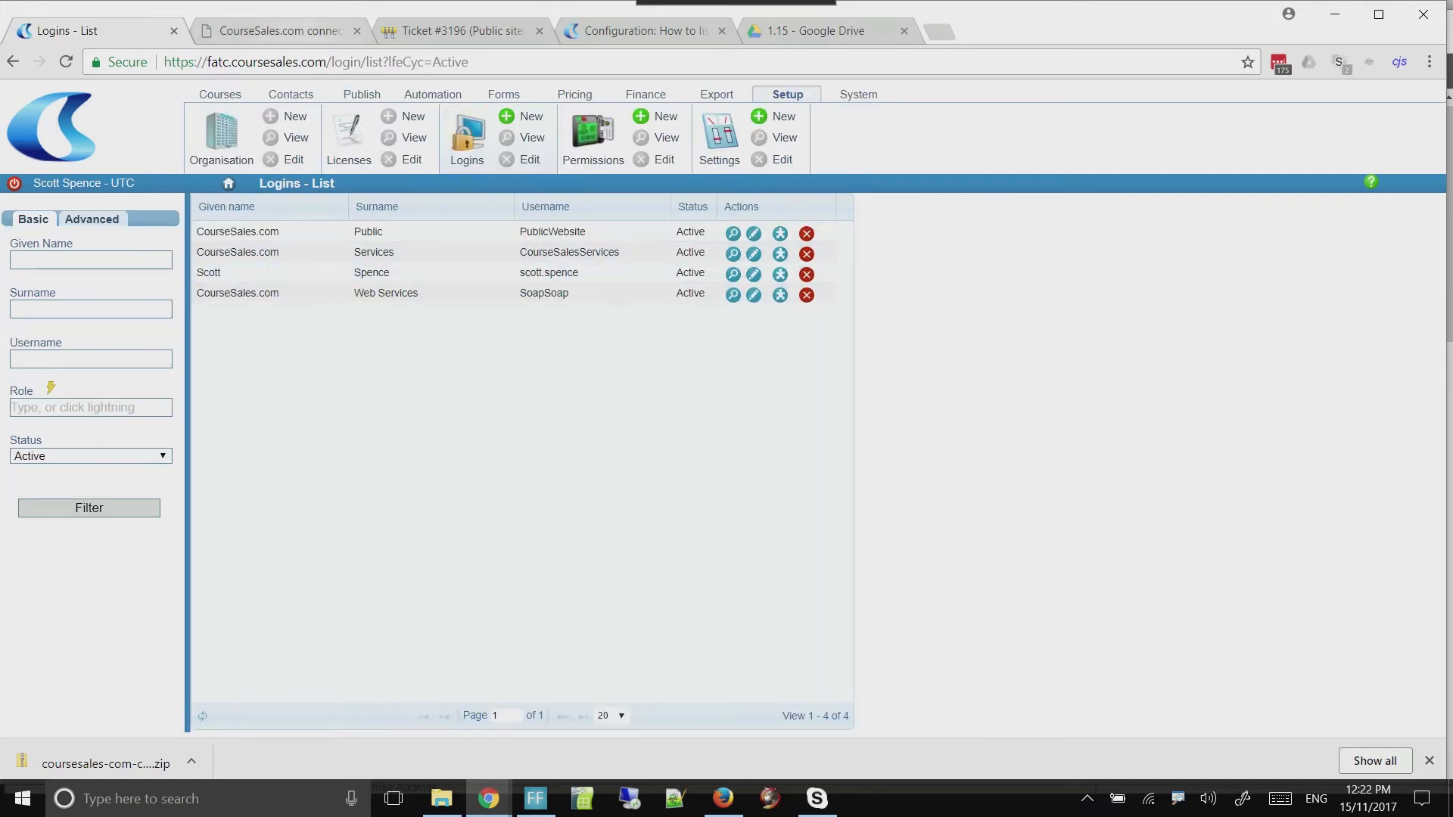
In the WordPress connector settings, enter SoapSoap as the CourseSales.com SOAP username and fill in the SOAP password
{"action": "key", "text": "ctrl+Tab"}
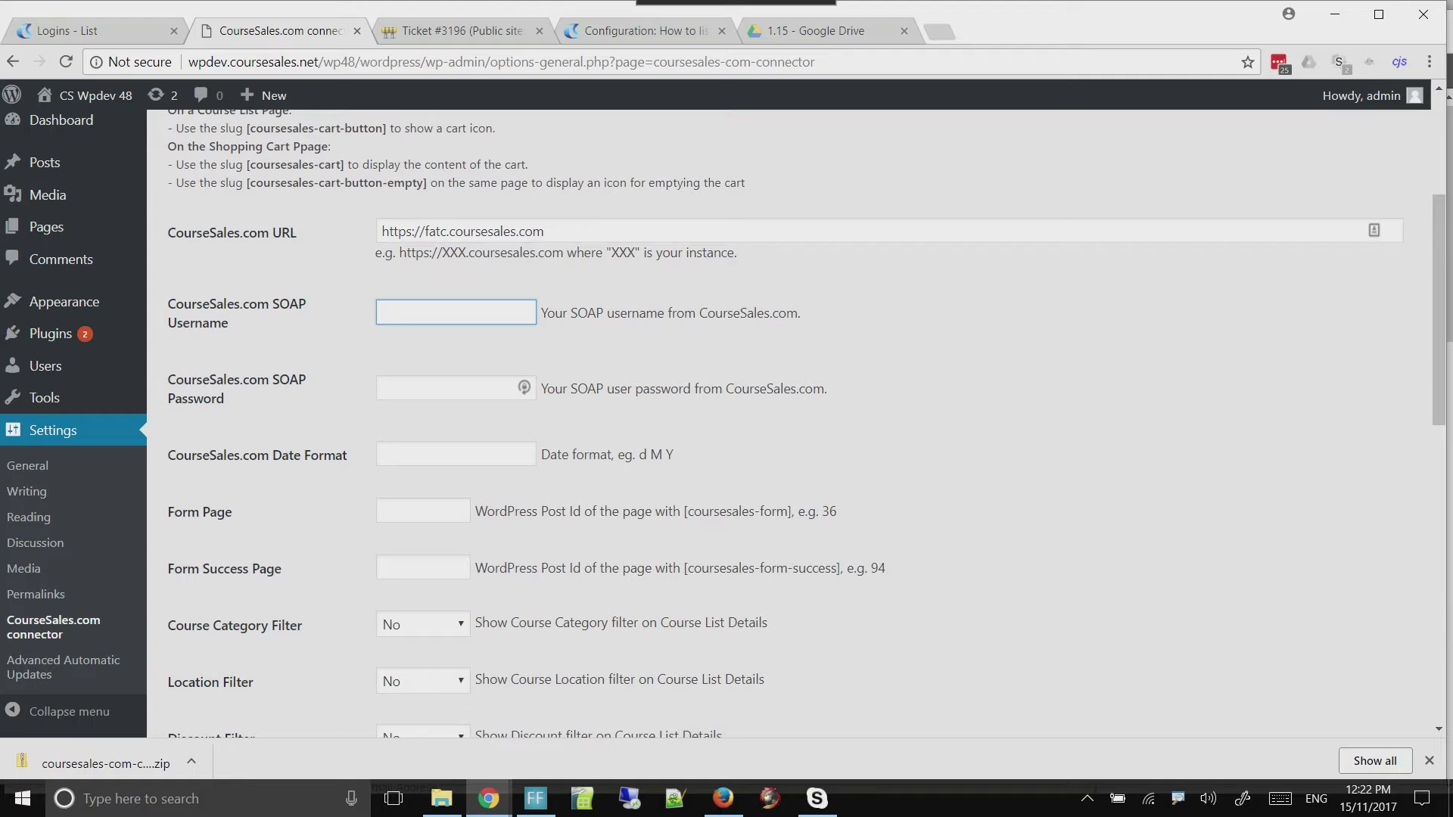
{"action": "type", "text": "SoapSoap"}
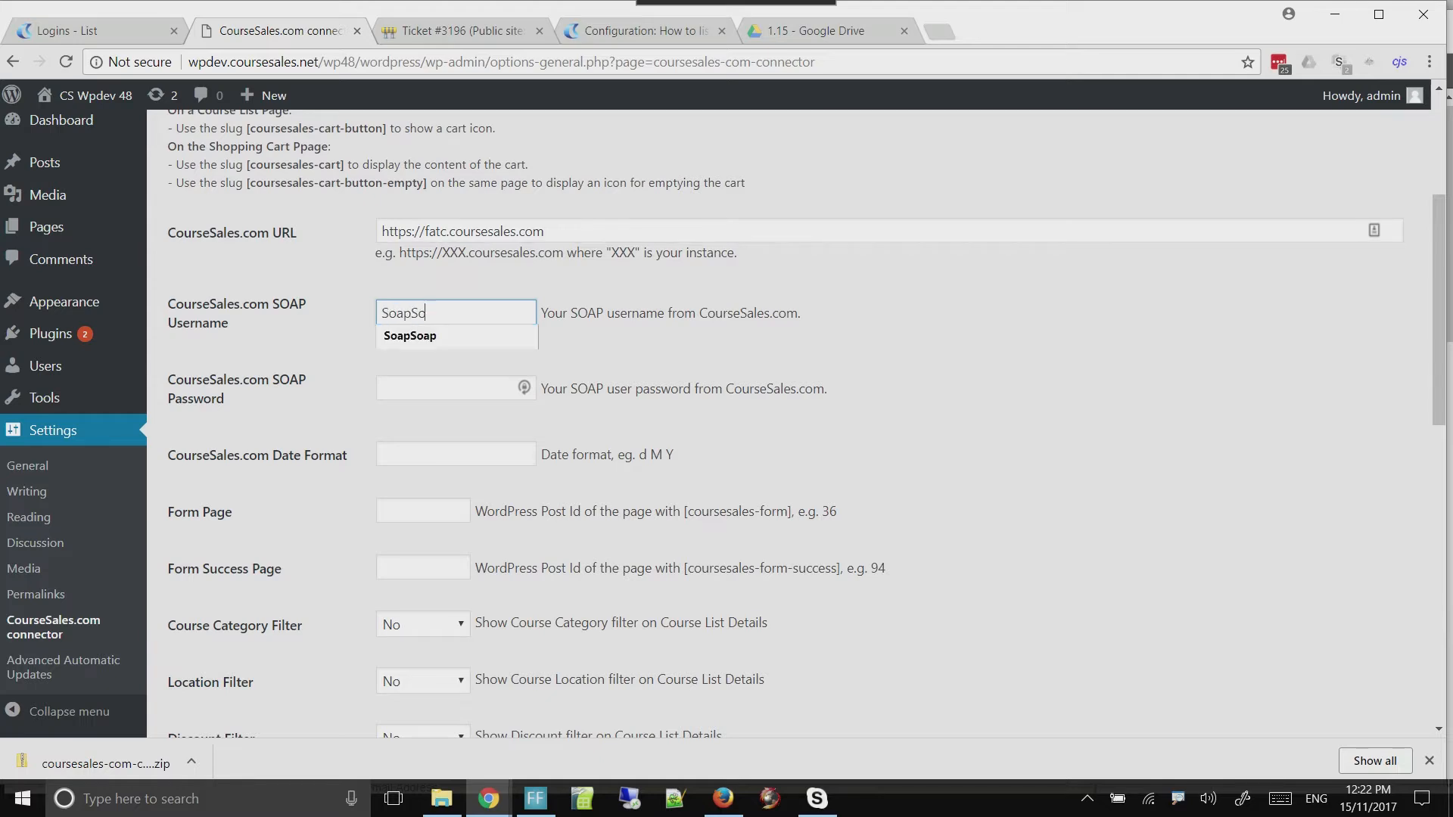
{"action": "key", "text": "Tab"}
{"action": "type", "text": "••••••••"}
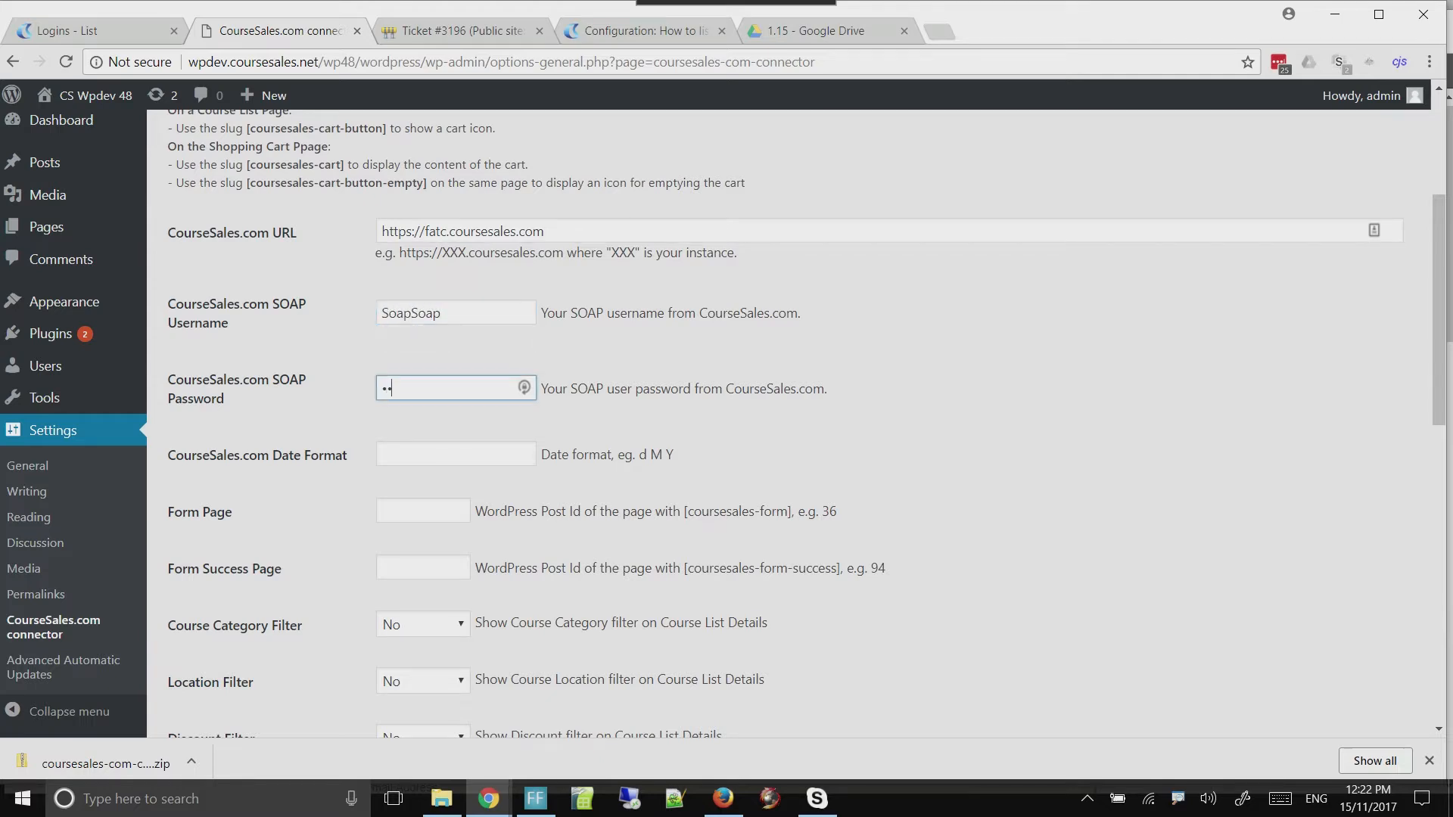
{"action": "type", "text": "•"}
{"action": "key", "text": "Tab"}
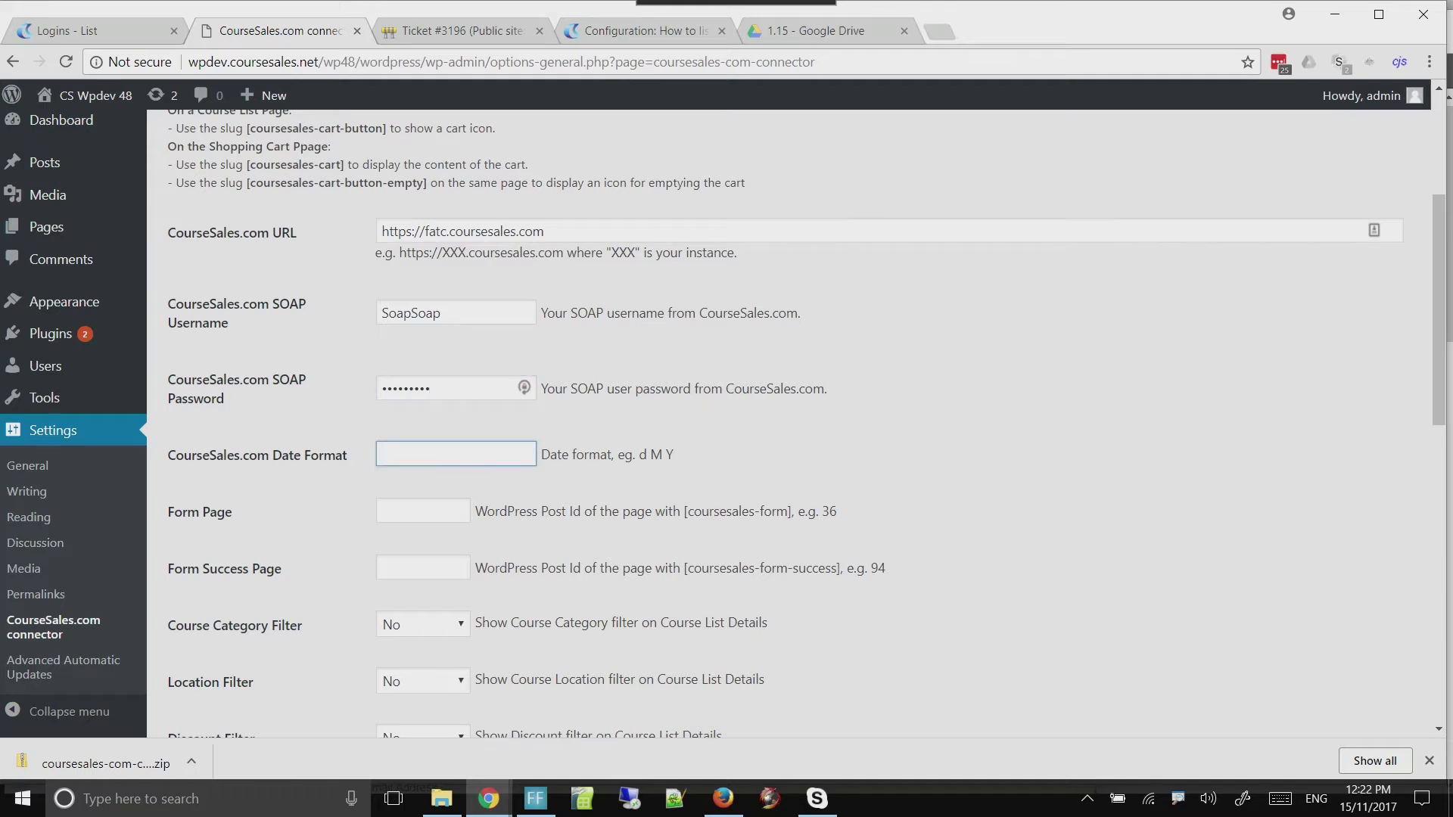
Set the CourseSales.com Date Format to the suggested example, d M Y
{"action": "left_click_drag", "start_coordinate": [673, 454], "coordinate": [639, 454]}
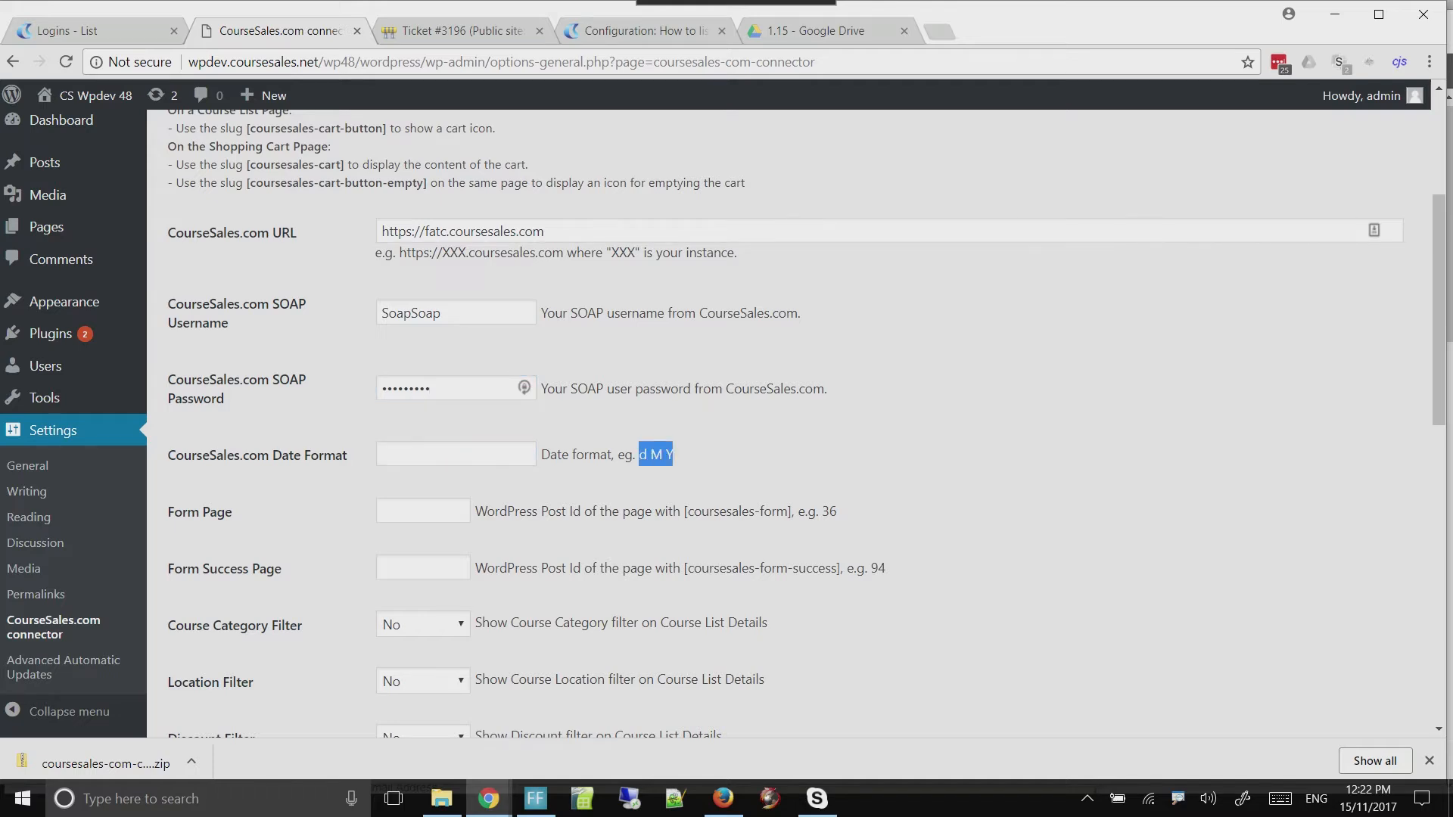
{"action": "left_click_drag", "start_coordinate": [512, 466], "coordinate": [482, 465]}
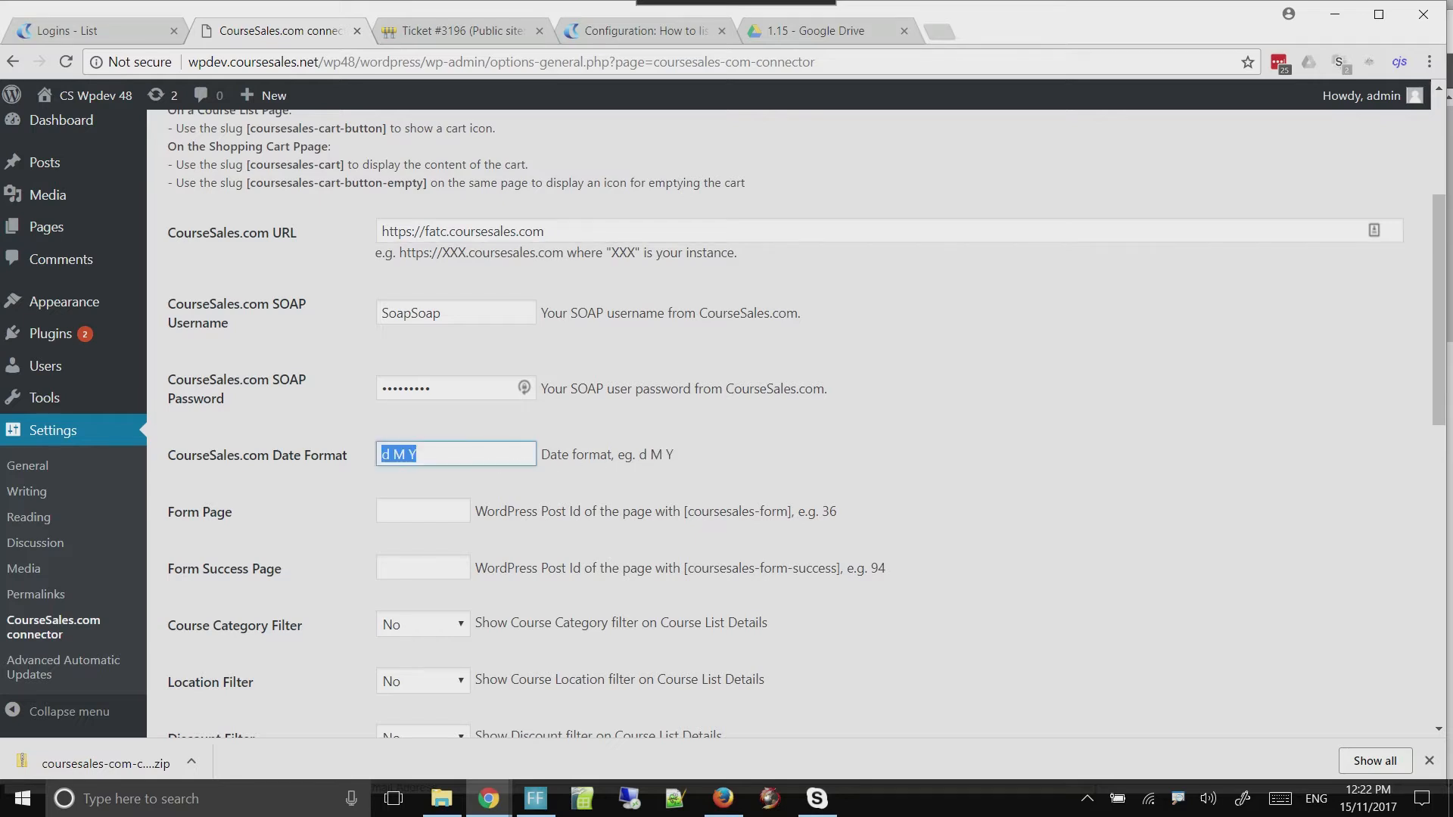
{"action": "key", "text": "Tab"}
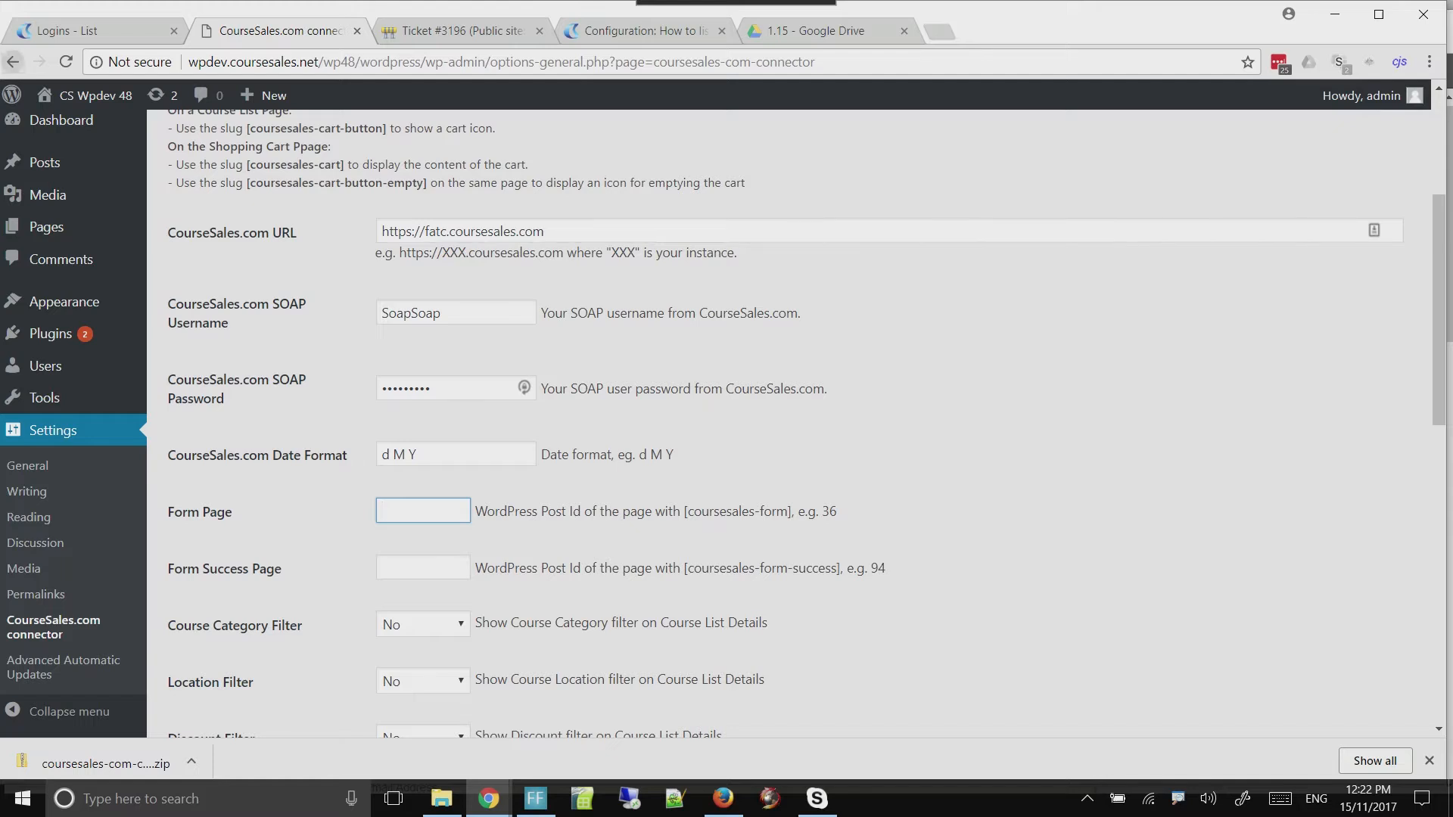
Look up the Form Page's post ID from its edit link in the WordPress Pages list and set the connector's Form Page to 7
{"action": "middle_click", "coordinate": [13, 62]}
{"action": "left_click", "coordinate": [454, 32]}
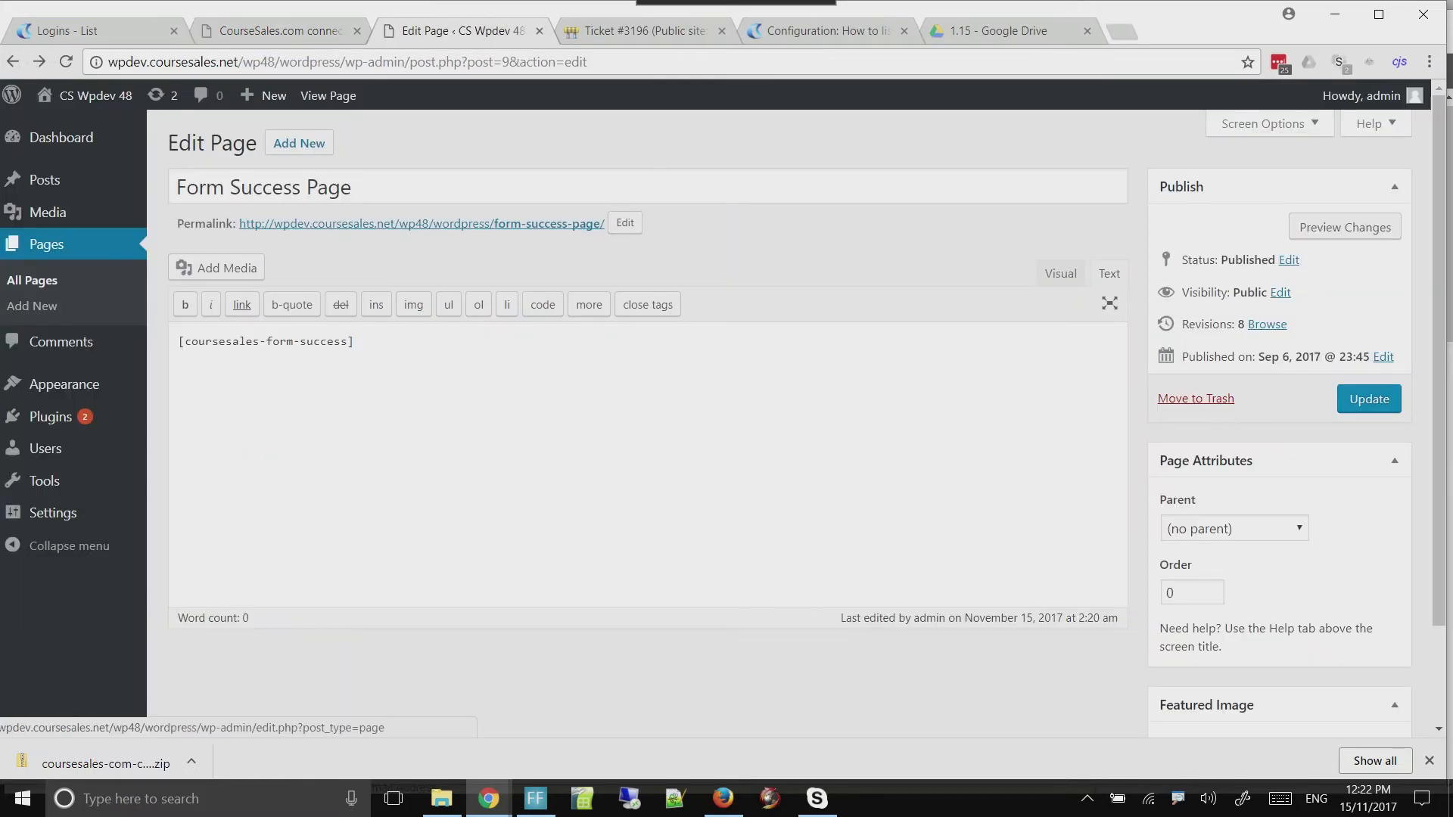
{"action": "left_click", "coordinate": [47, 245]}
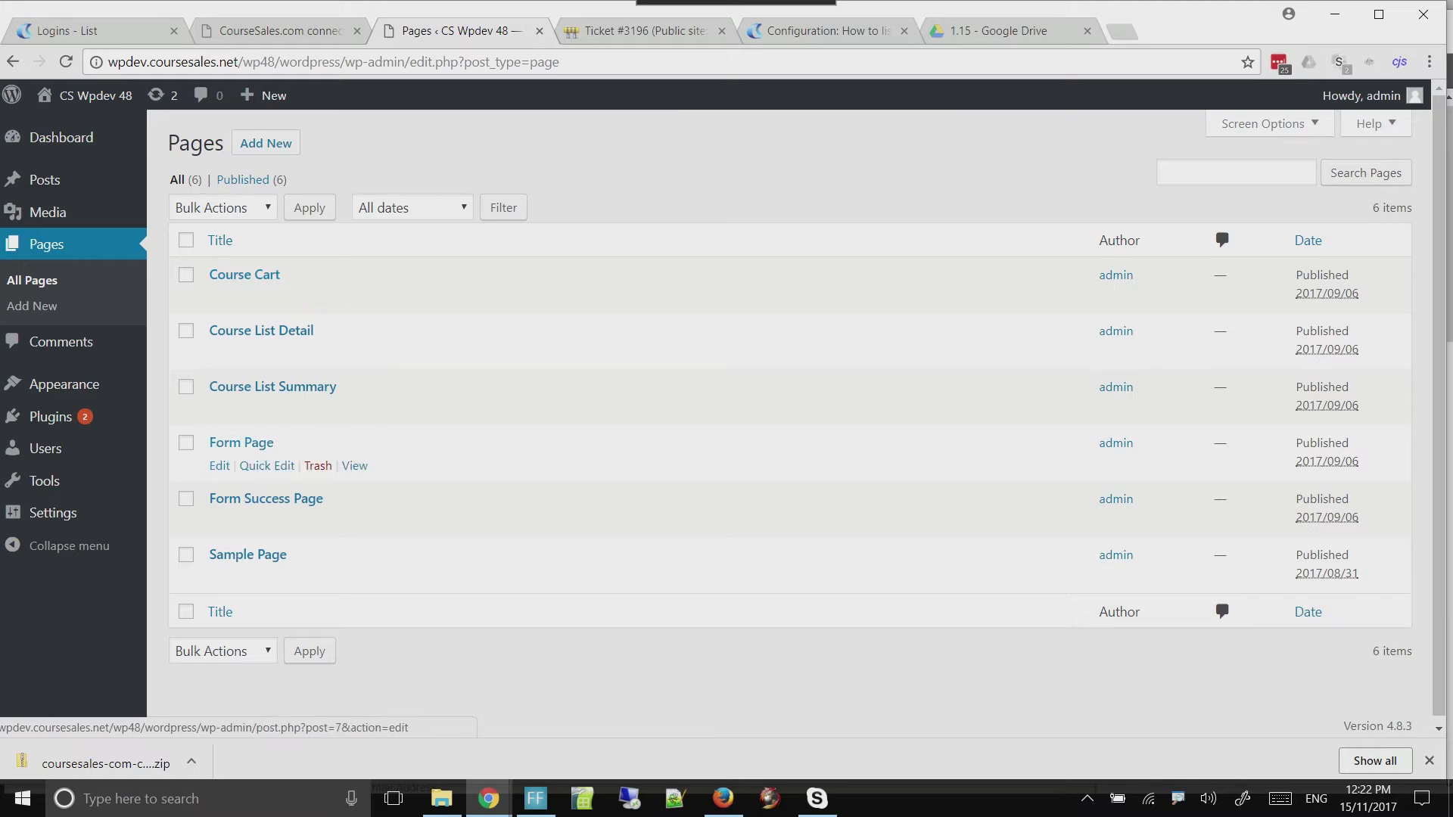
{"action": "left_click", "coordinate": [280, 31]}
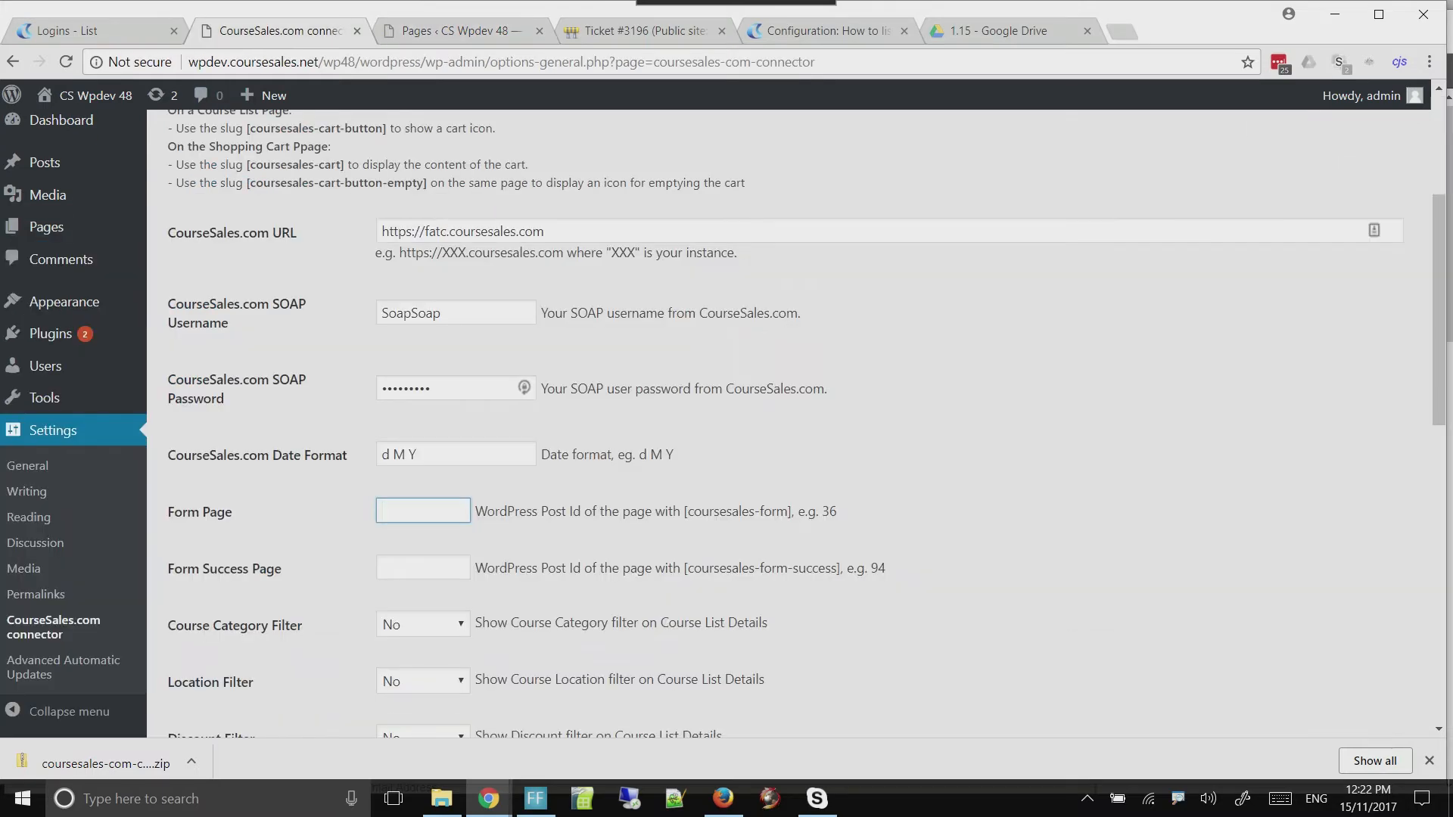
{"action": "left_click", "coordinate": [454, 31]}
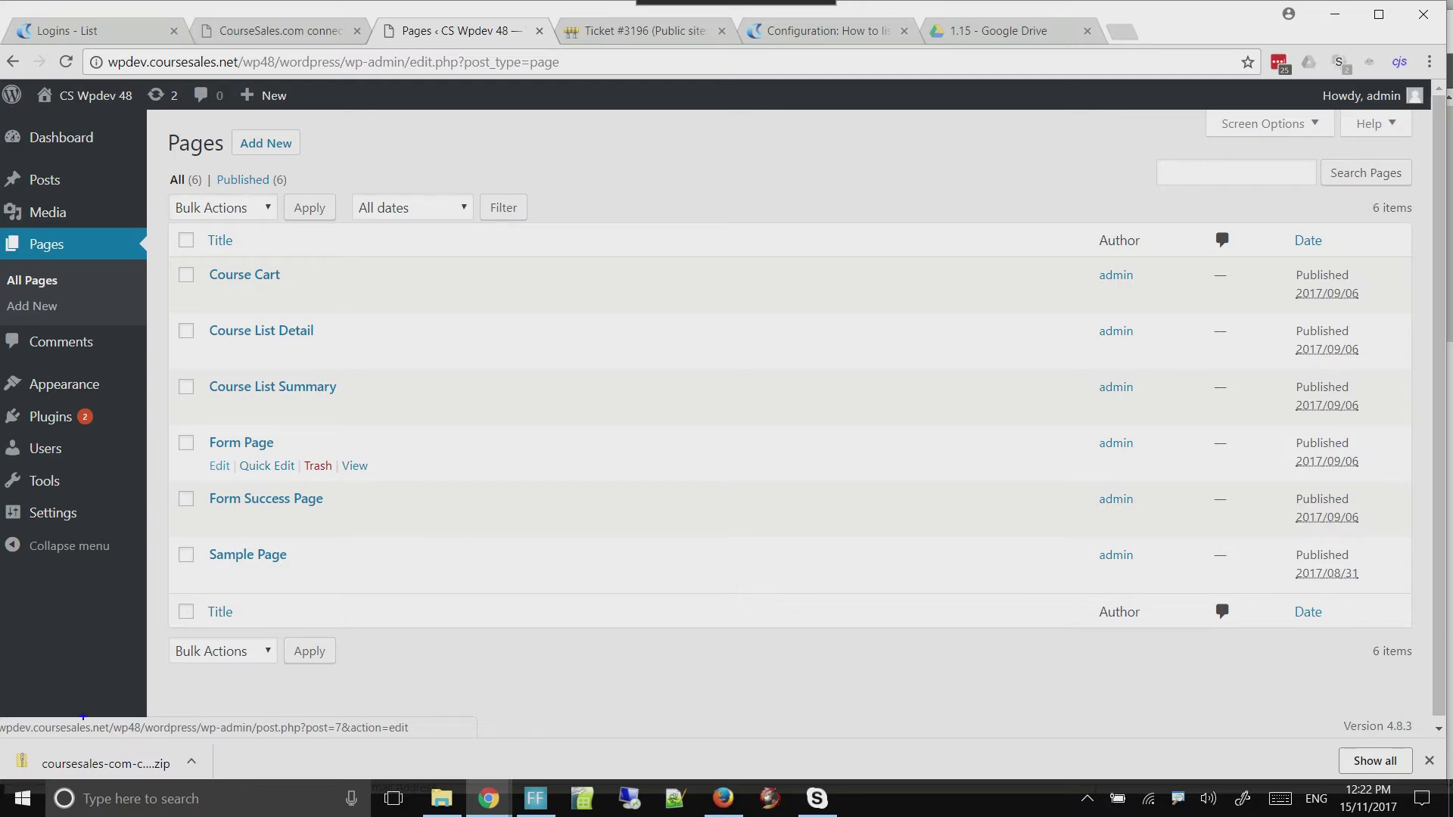
{"action": "mouse_move", "coordinate": [124, 710]}
{"action": "left_mouse_down"}
{"action": "mouse_move", "coordinate": [159, 743]}
{"action": "mouse_move", "coordinate": [431, 743]}
{"action": "left_mouse_up"}
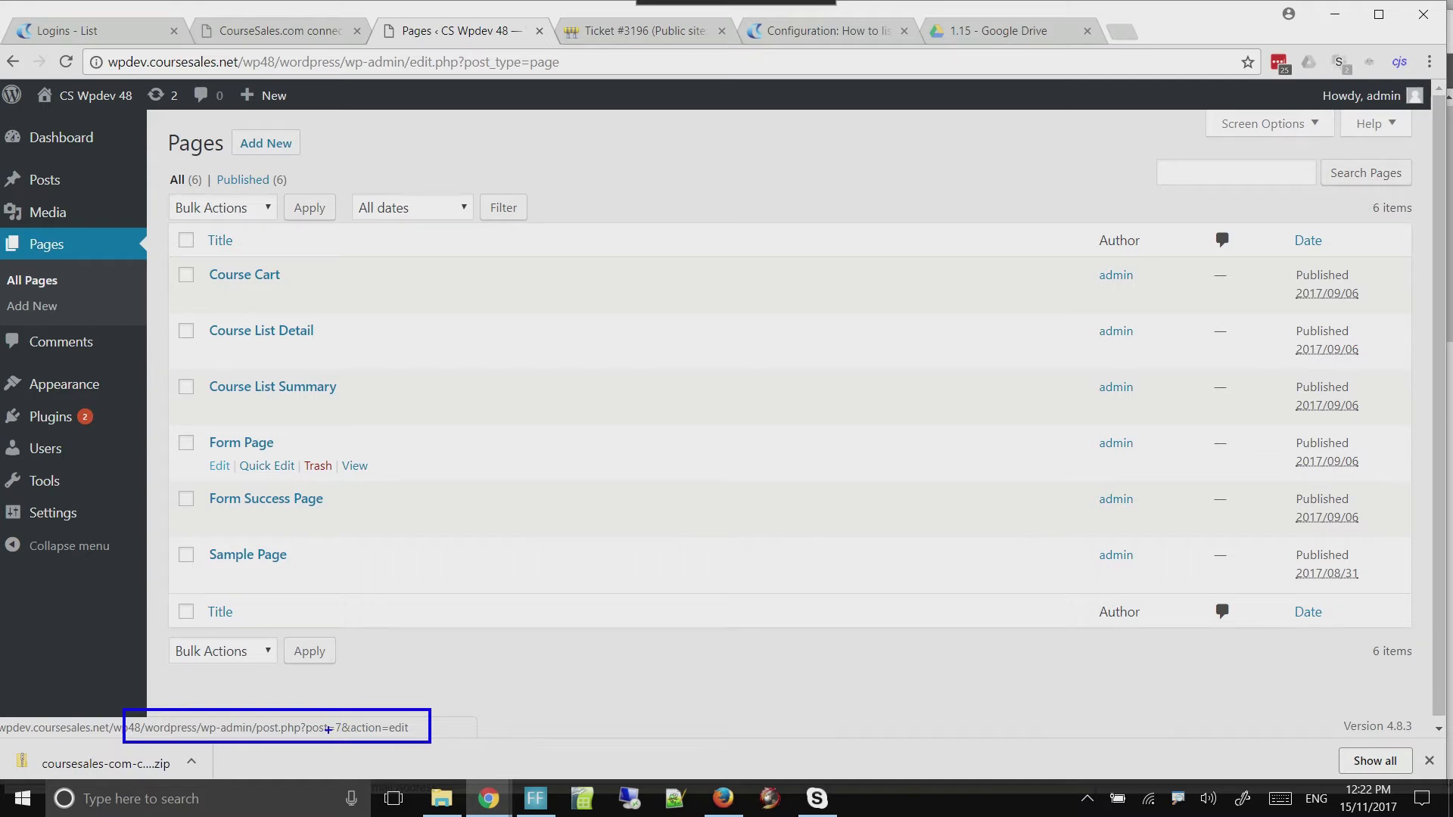
{"action": "key", "text": "Escape"}
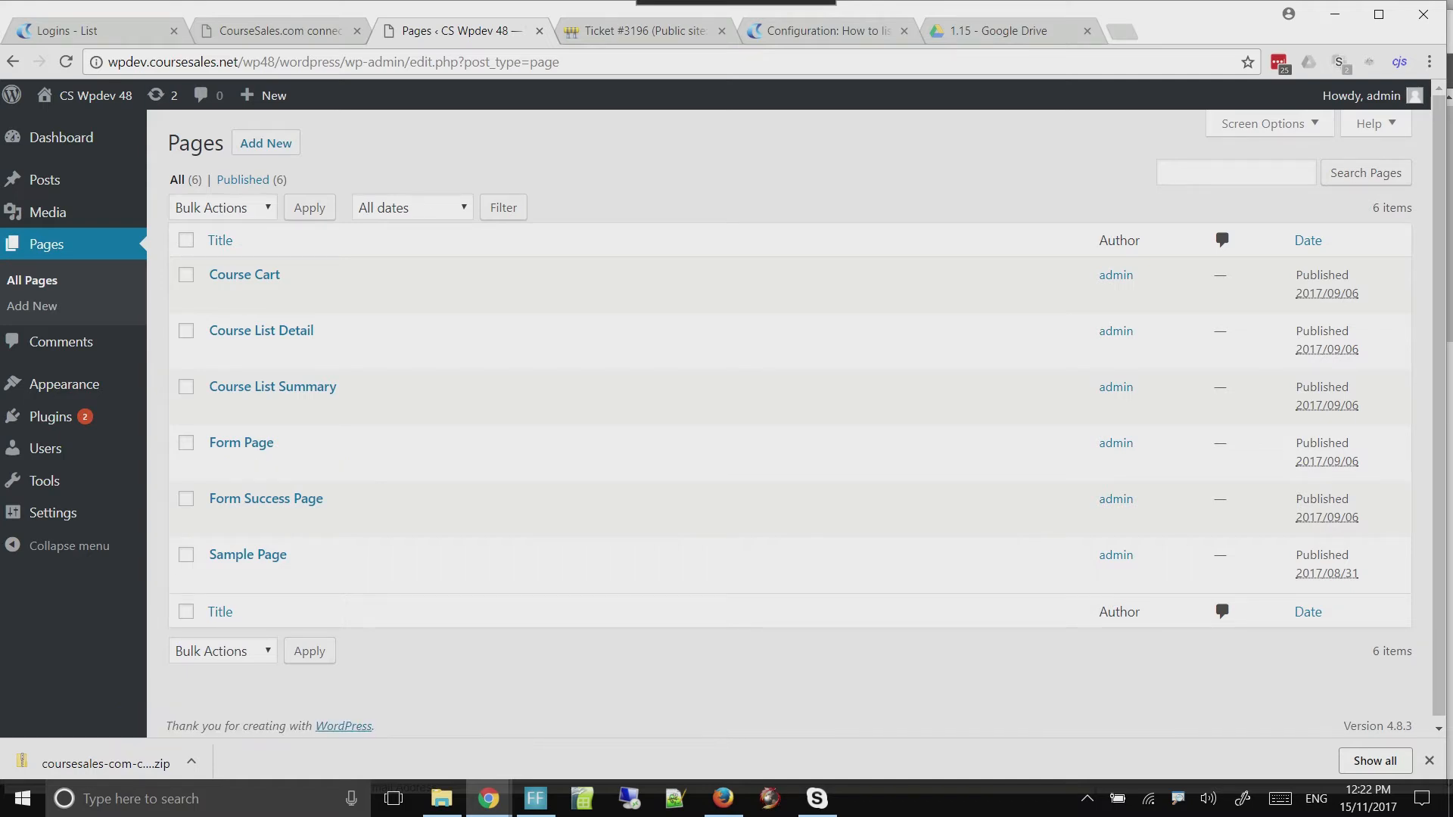
{"action": "key", "text": "ctrl+shift+Tab"}
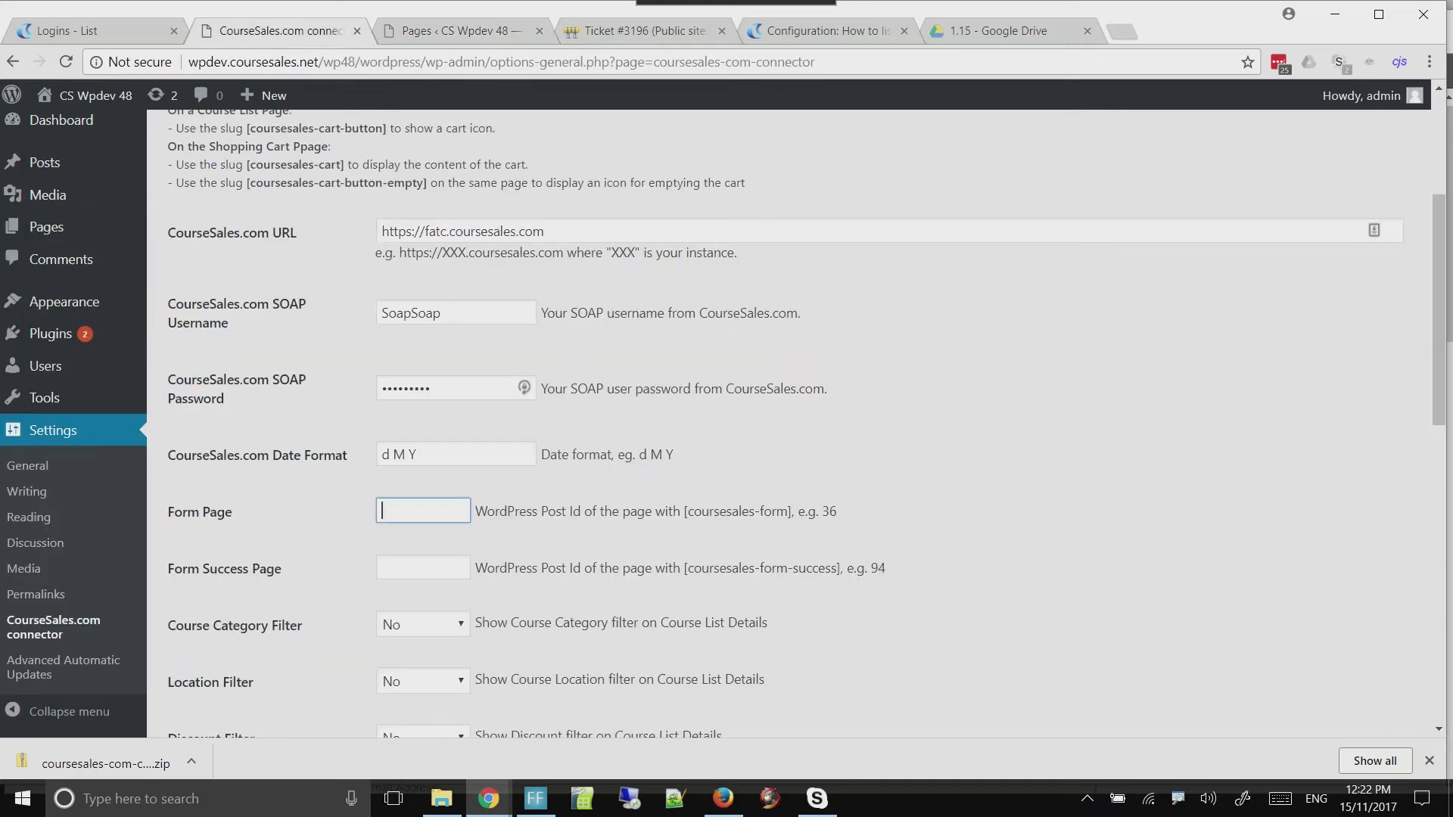
{"action": "type", "text": "7"}
{"action": "key", "text": "Tab"}
Find the Form Success Page's post ID from its edit link in the Pages list and set the connector's Form Success Page to 9
{"action": "key", "text": "ctrl+Tab"}
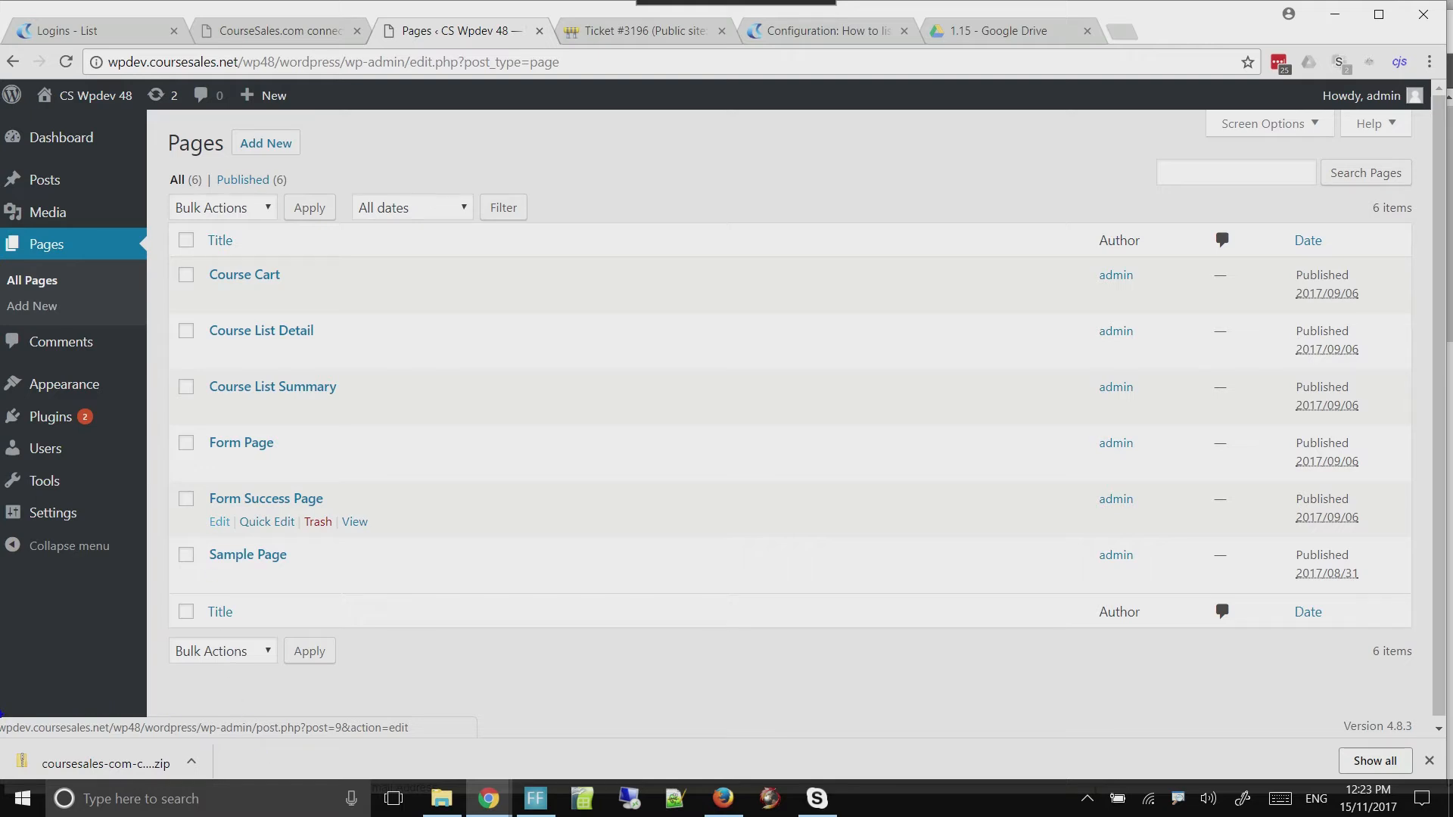
{"action": "mouse_move", "coordinate": [9, 714]}
{"action": "left_mouse_down"}
{"action": "mouse_move", "coordinate": [57, 729]}
{"action": "mouse_move", "coordinate": [394, 738]}
{"action": "left_mouse_up"}
{"action": "key", "text": "Escape"}
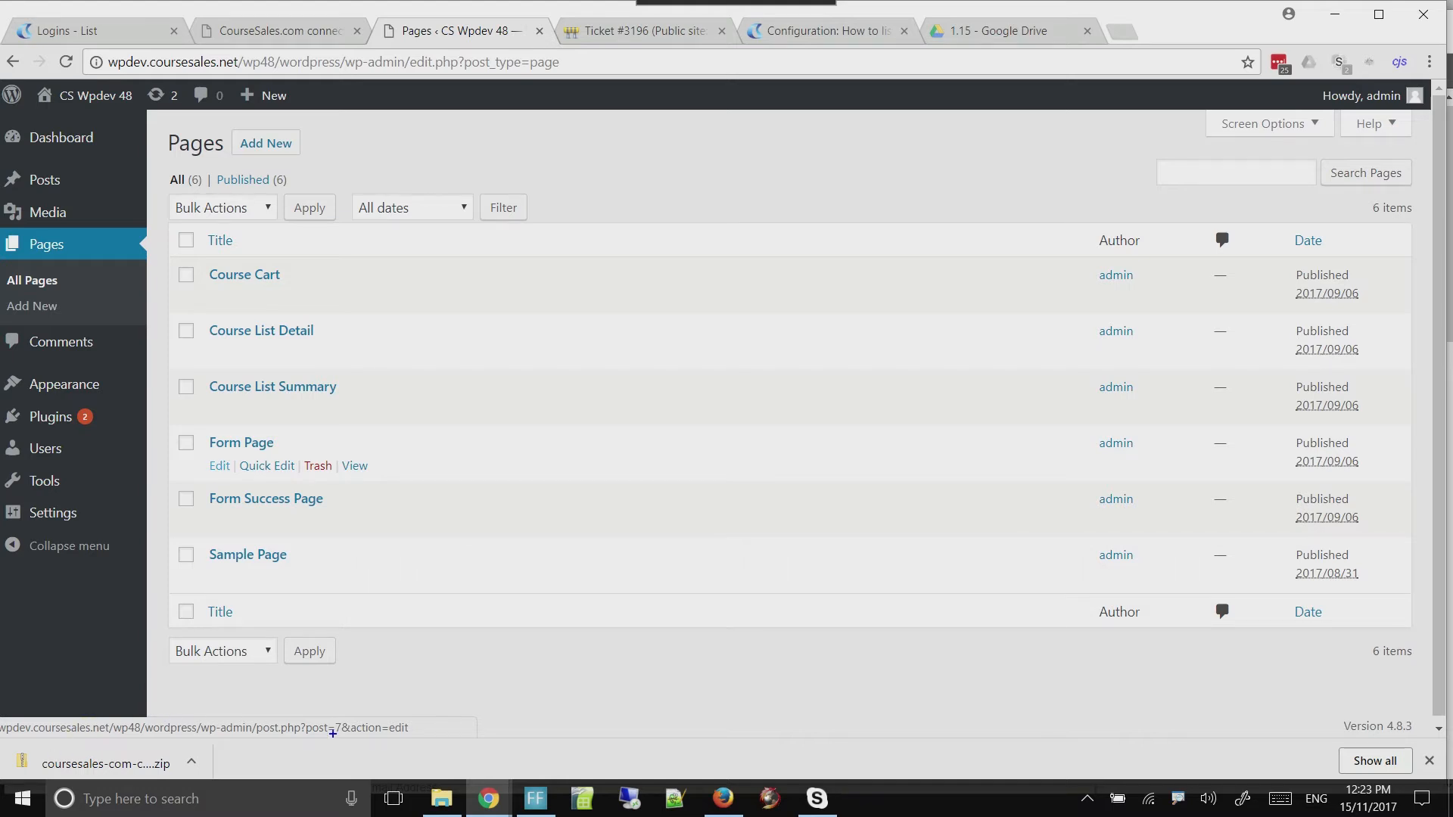
{"action": "mouse_move", "coordinate": [427, 737]}
{"action": "left_mouse_down"}
{"action": "mouse_move", "coordinate": [134, 705]}
{"action": "mouse_move", "coordinate": [1, 715]}
{"action": "left_mouse_up"}
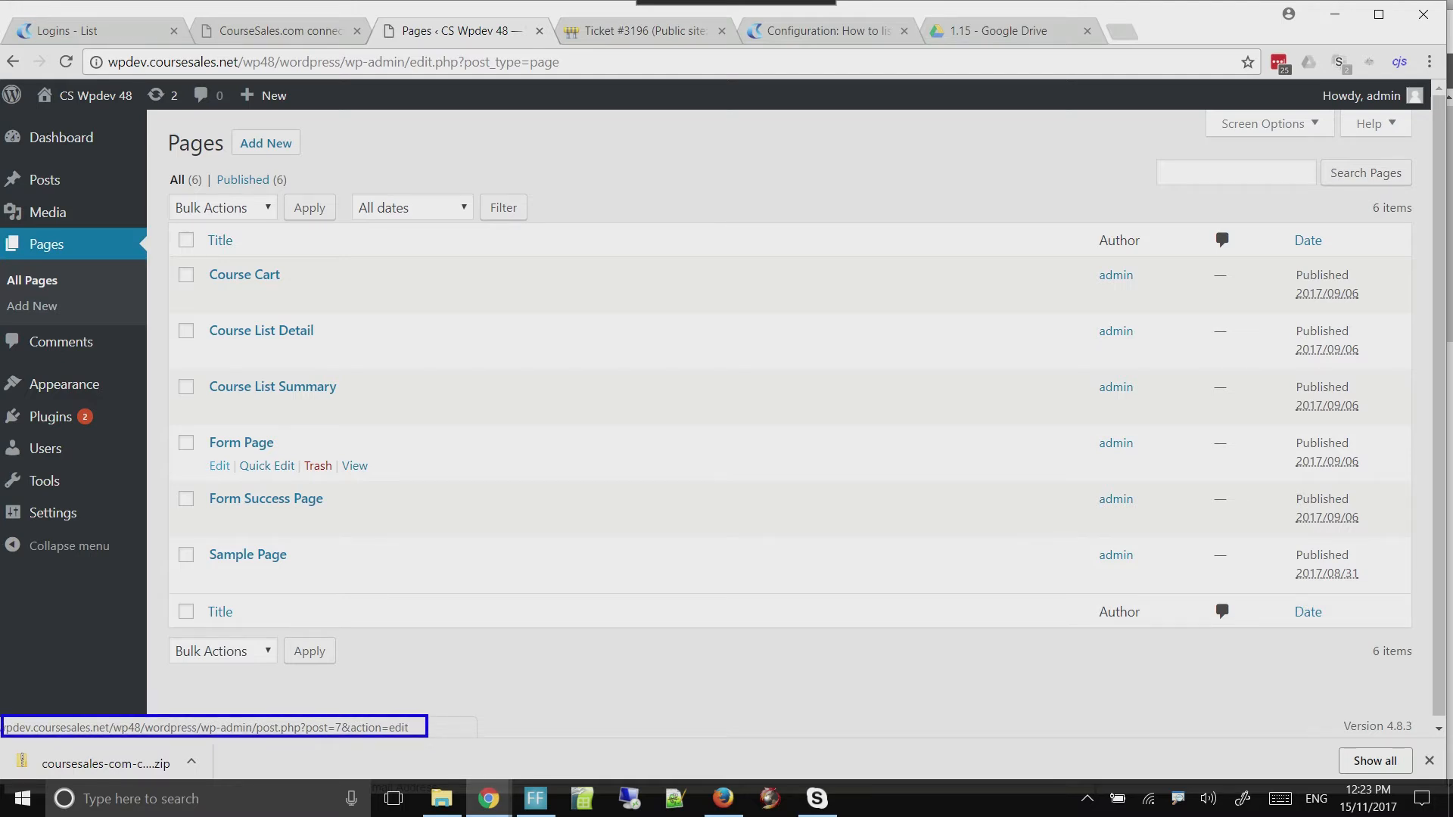
{"action": "key", "text": "Escape"}
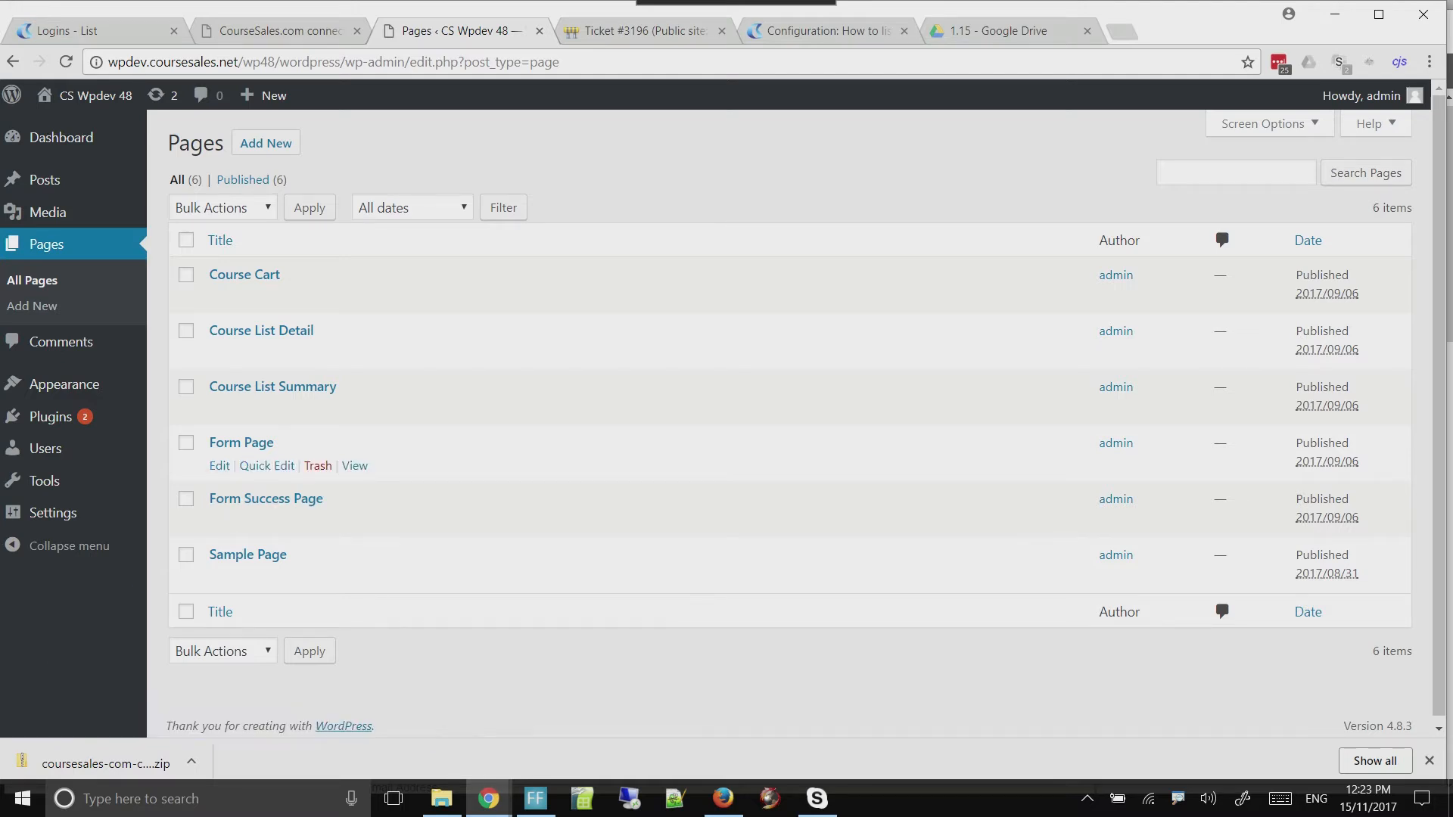
{"action": "mouse_move", "coordinate": [220, 522]}
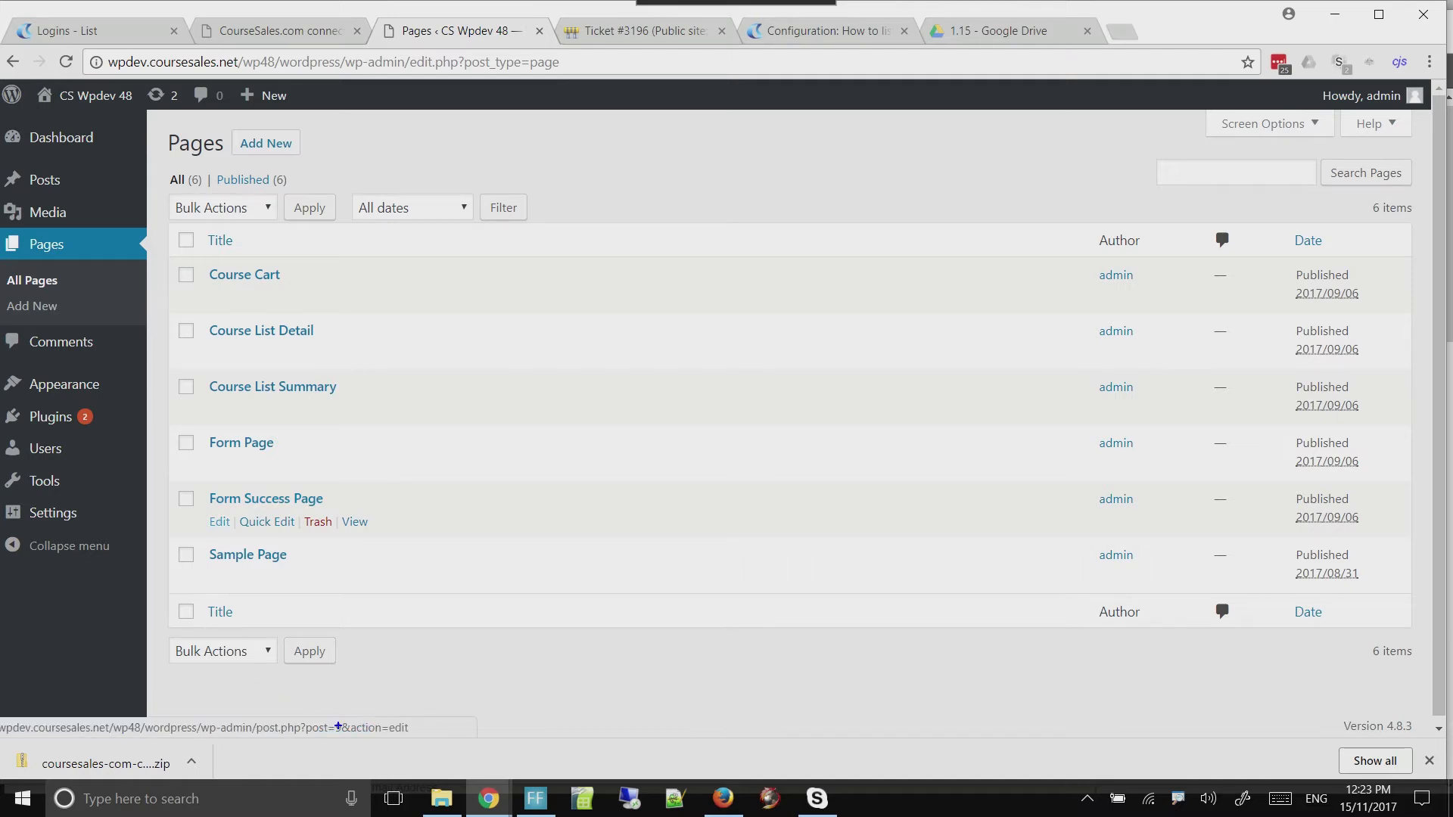
{"action": "mouse_move", "coordinate": [431, 737]}
{"action": "left_mouse_down"}
{"action": "mouse_move", "coordinate": [195, 691]}
{"action": "mouse_move", "coordinate": [28, 709]}
{"action": "left_mouse_up"}
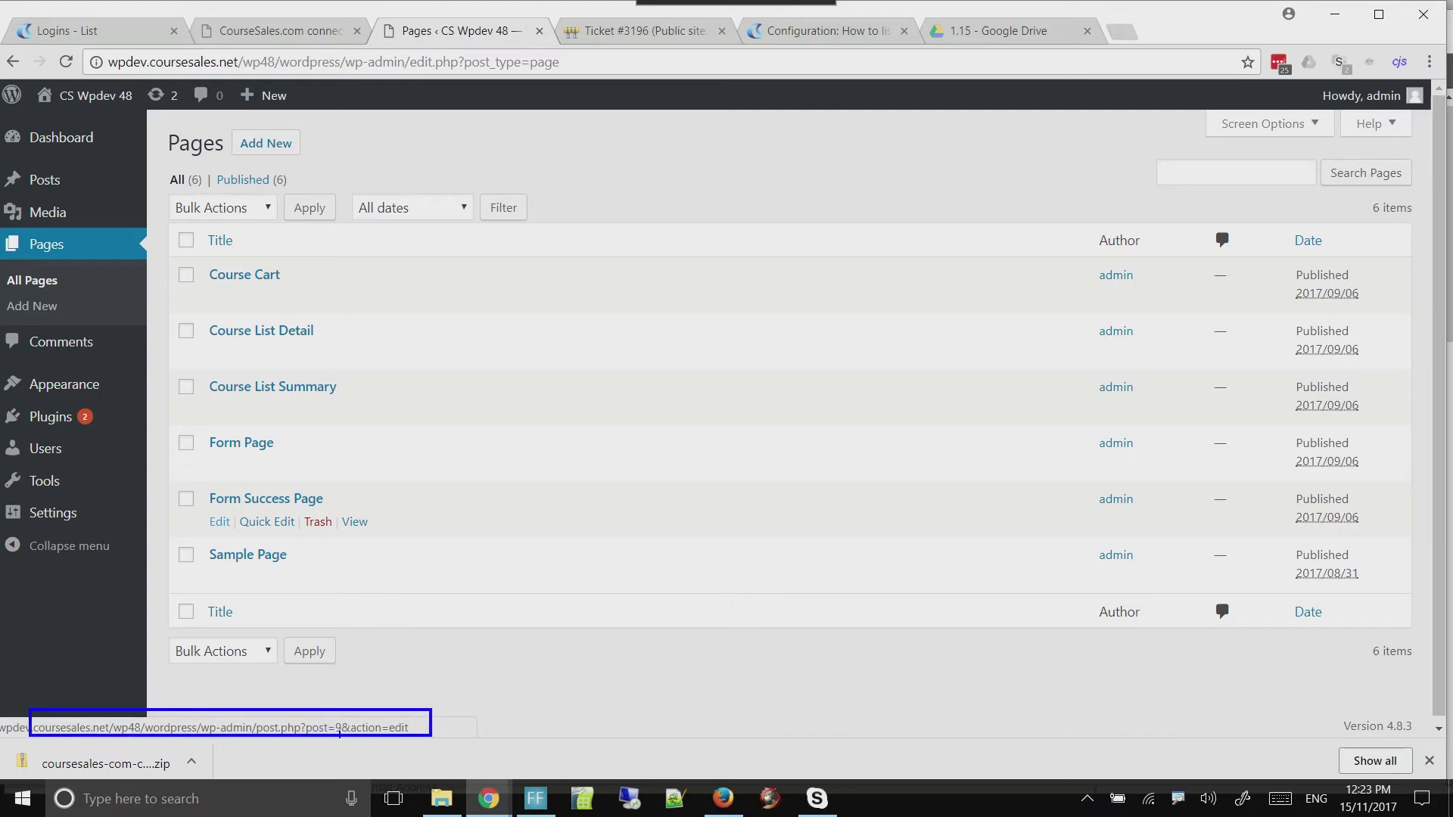
{"action": "left_click", "coordinate": [340, 732]}
{"action": "key", "text": "alt+Tab"}
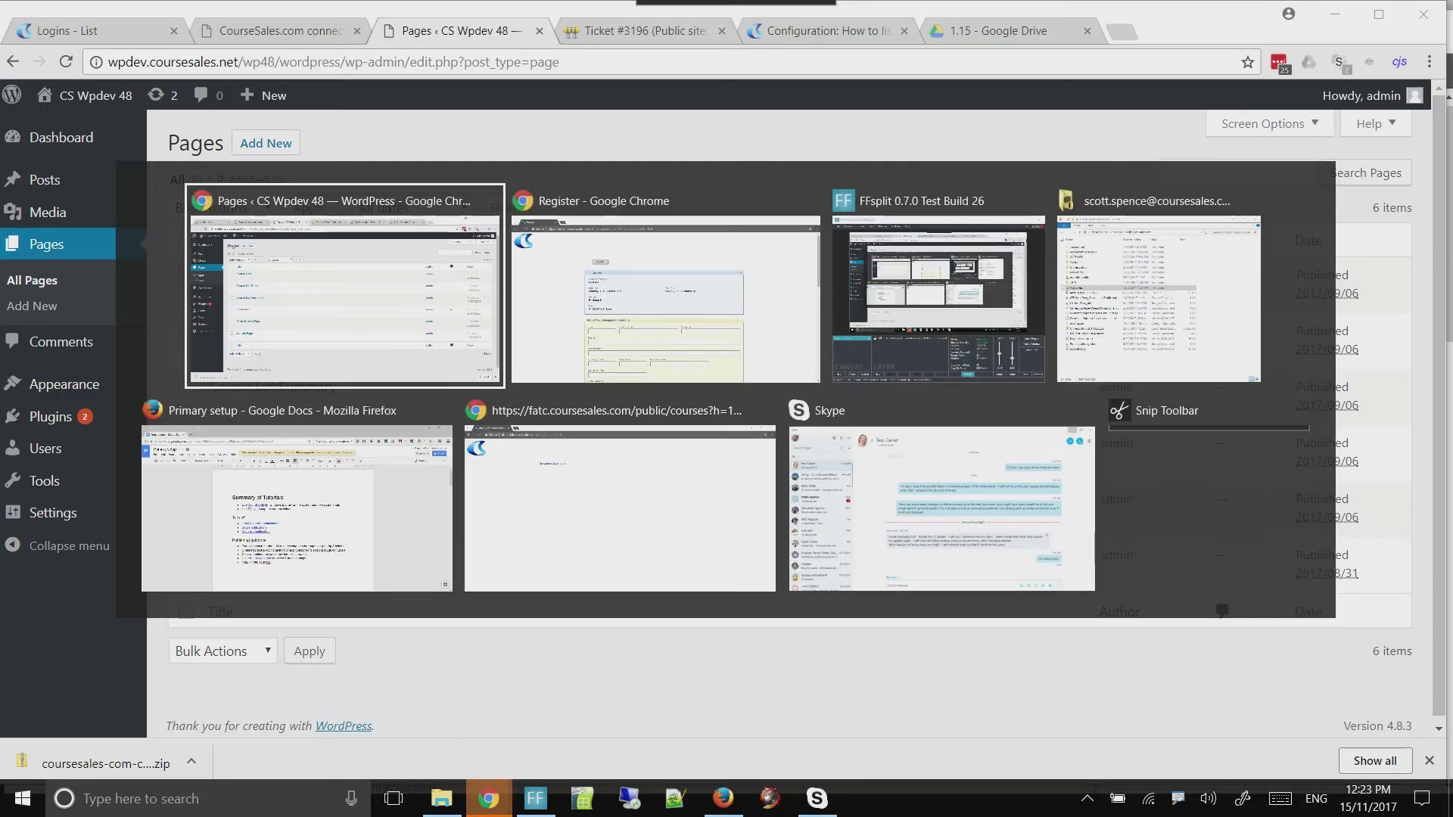
{"action": "key", "text": "alt+shift+Tab"}
{"action": "key", "text": "alt+Tab"}
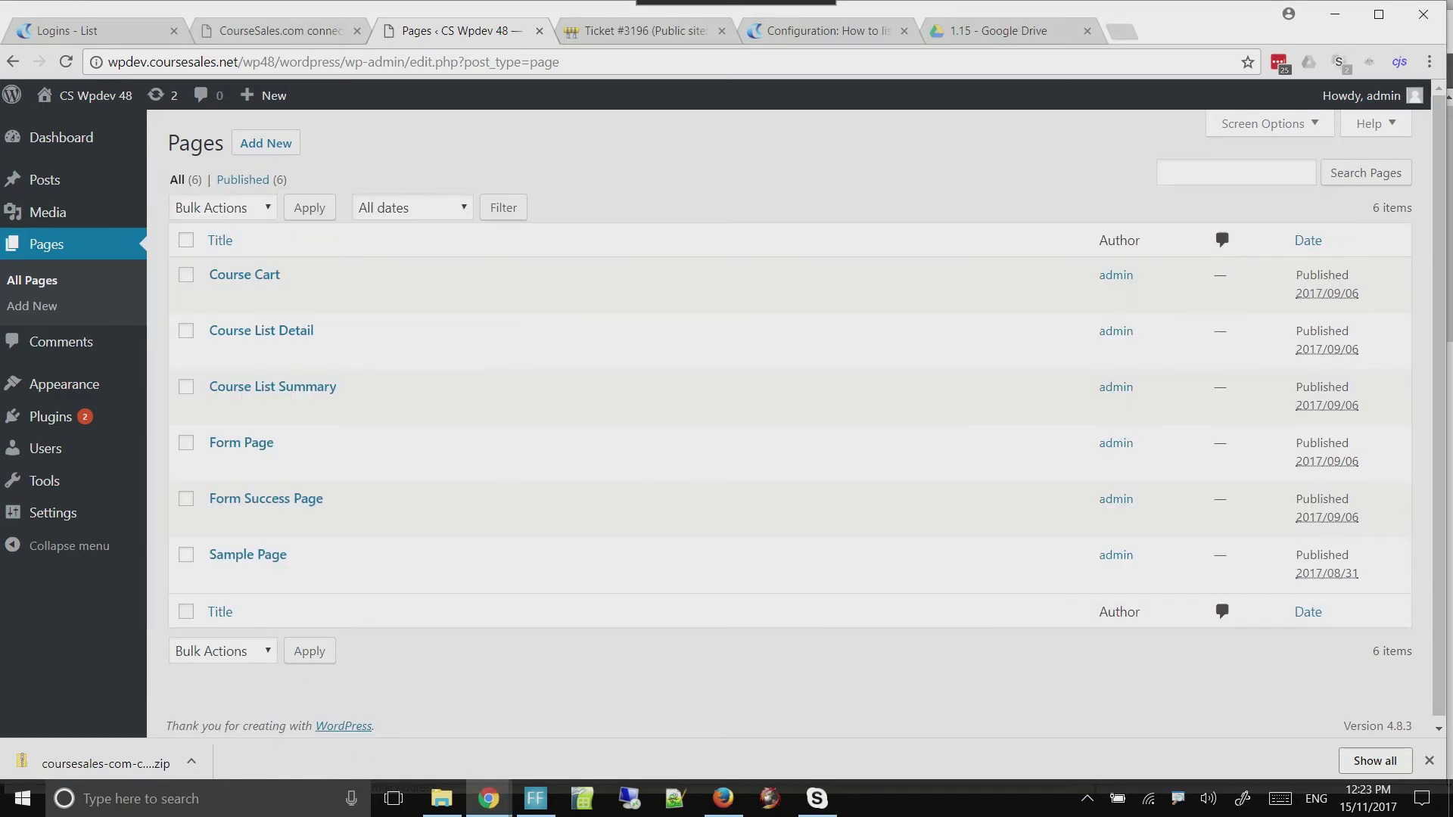
{"action": "key", "text": "ctrl+shift+Tab"}
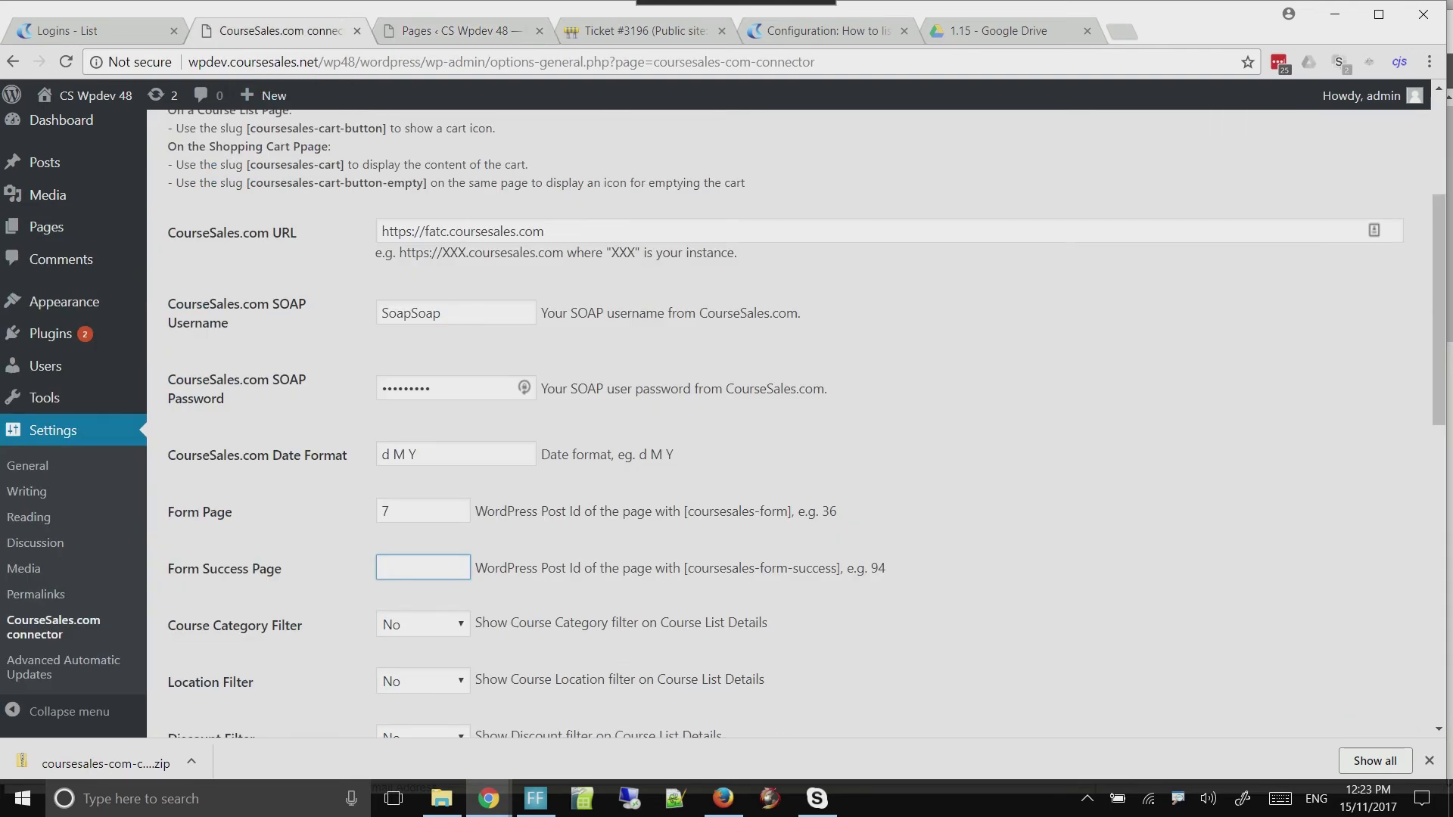
{"action": "type", "text": "9"}
Set both the Course Category Filter and the Location Filter to Yes in the connector settings
{"action": "scroll", "coordinate": [806, 424], "scroll_direction": "down", "scroll_amount": 2}
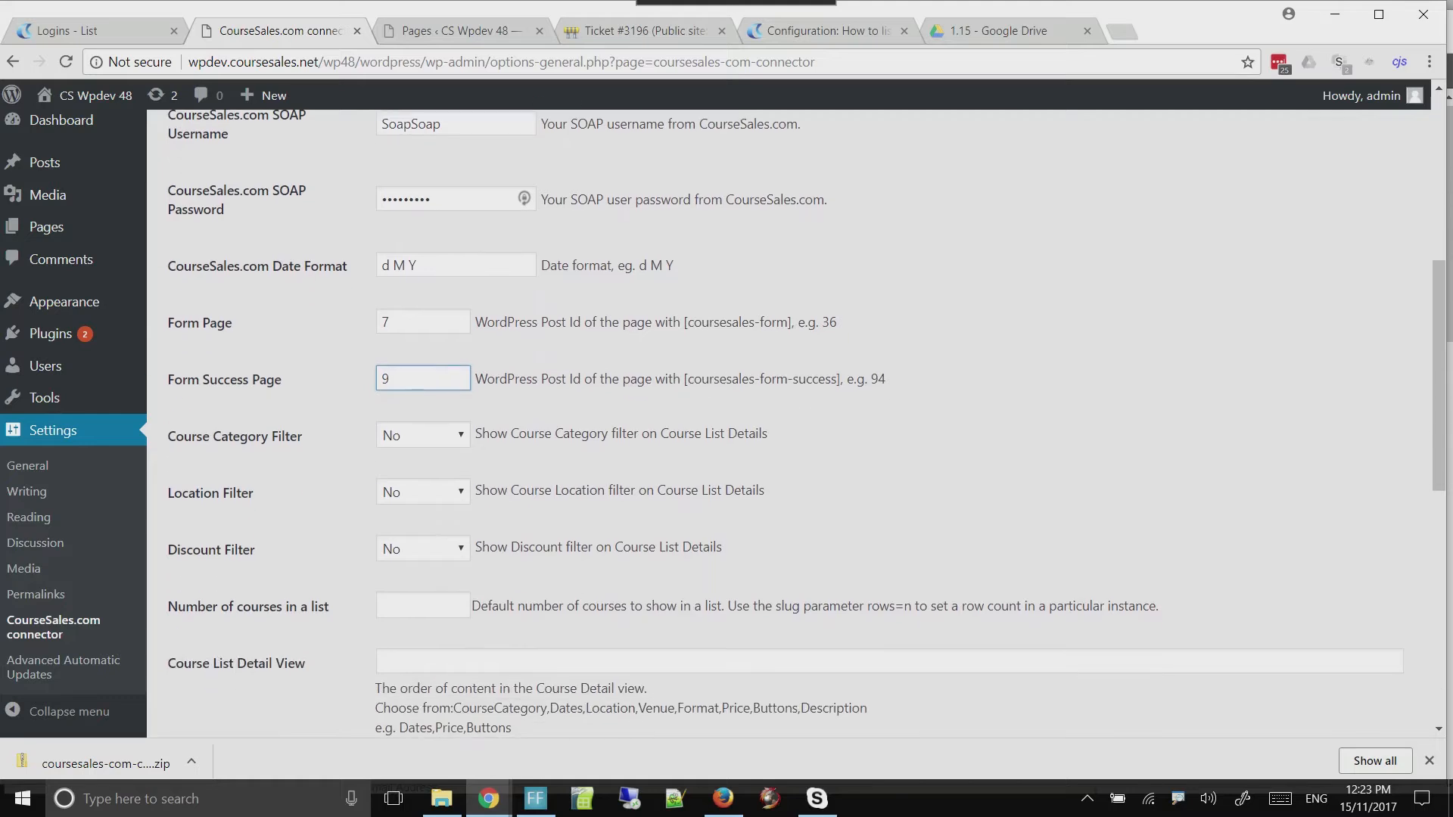
{"action": "key", "text": "Tab"}
{"action": "key", "text": "alt+Down"}
{"action": "key", "text": "Down"}
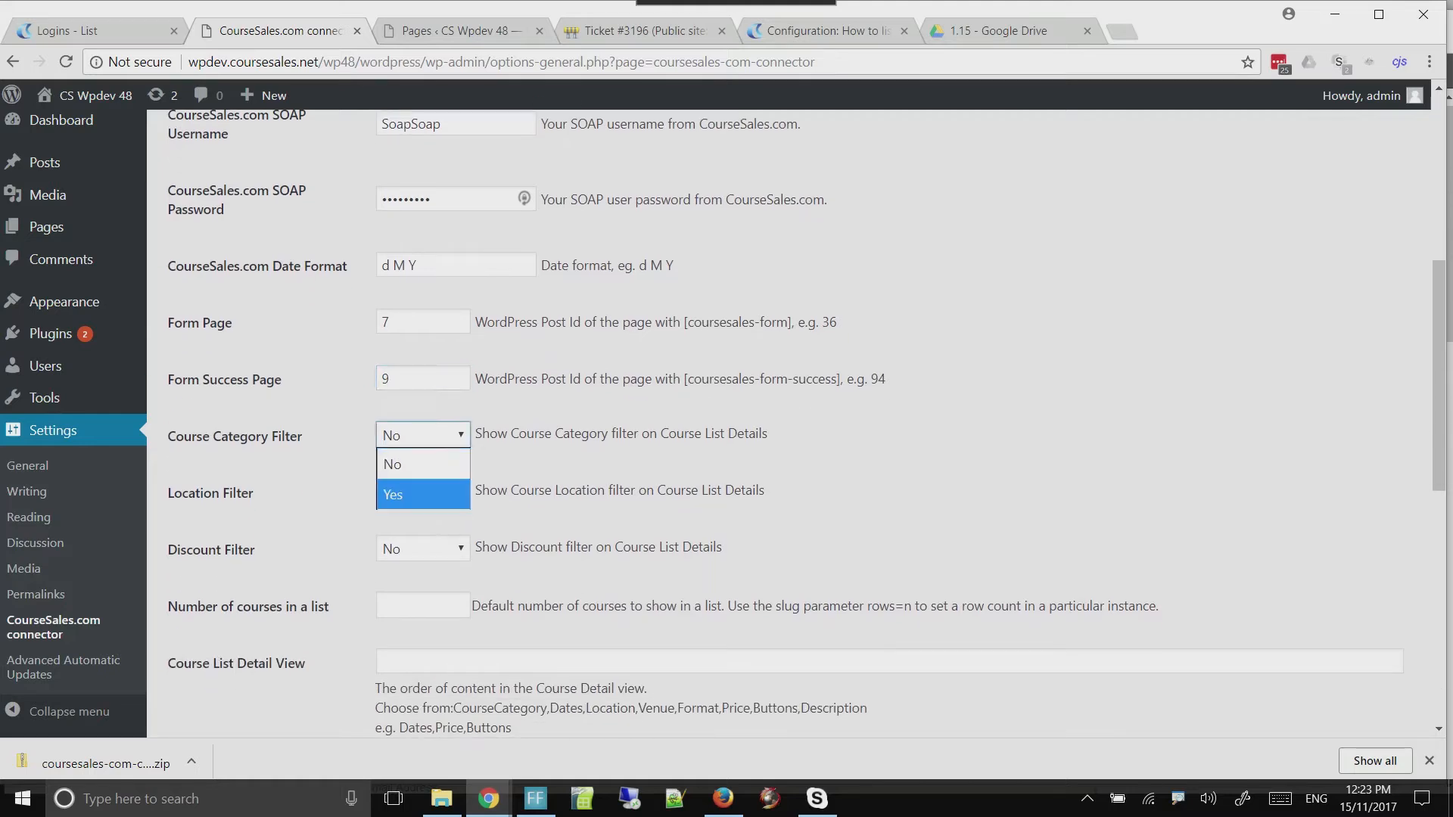
{"action": "key", "text": "Return"}
{"action": "key", "text": "Tab"}
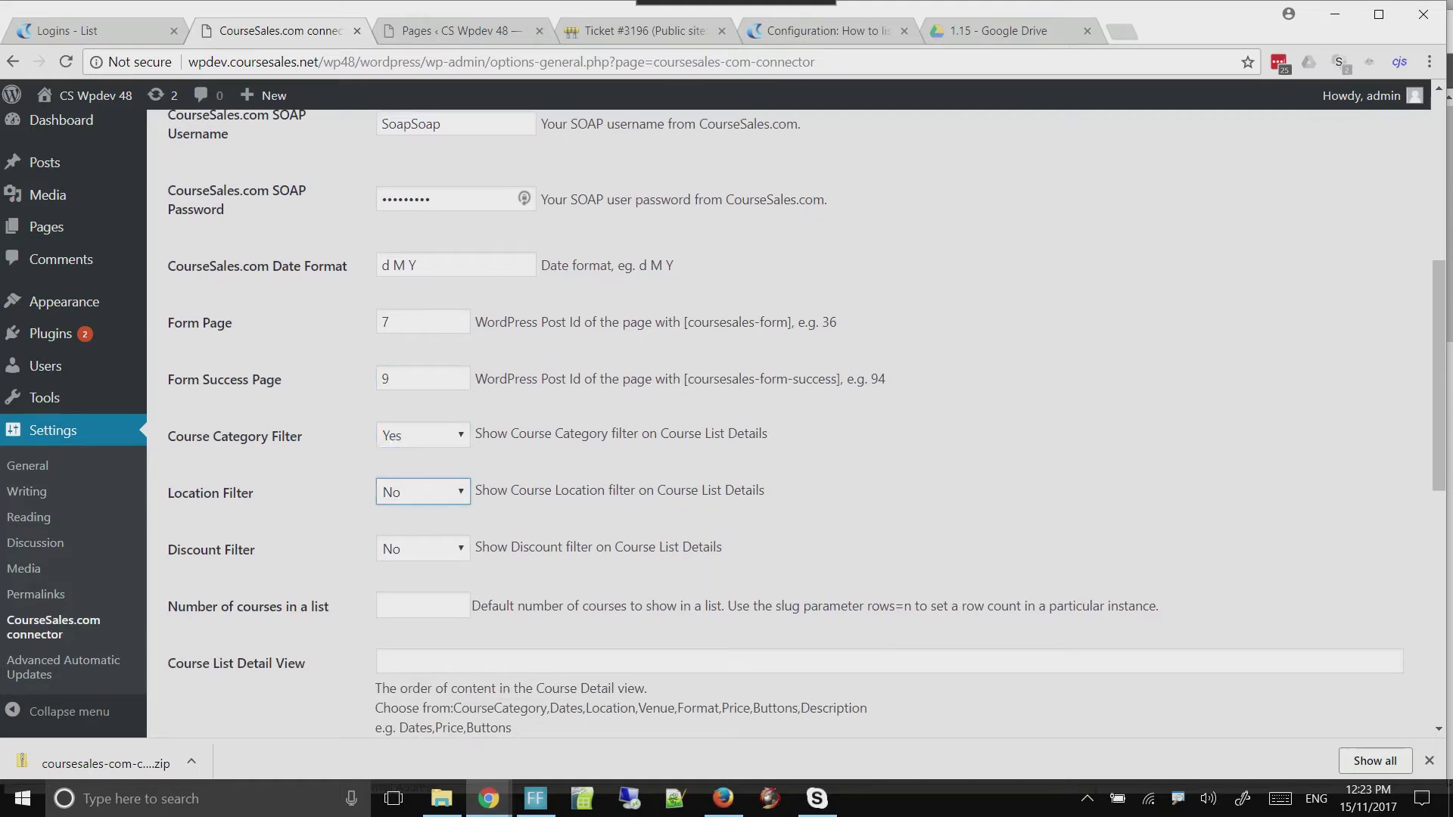
{"action": "key", "text": "alt+Down"}
{"action": "key", "text": "Down"}
{"action": "key", "text": "Return"}
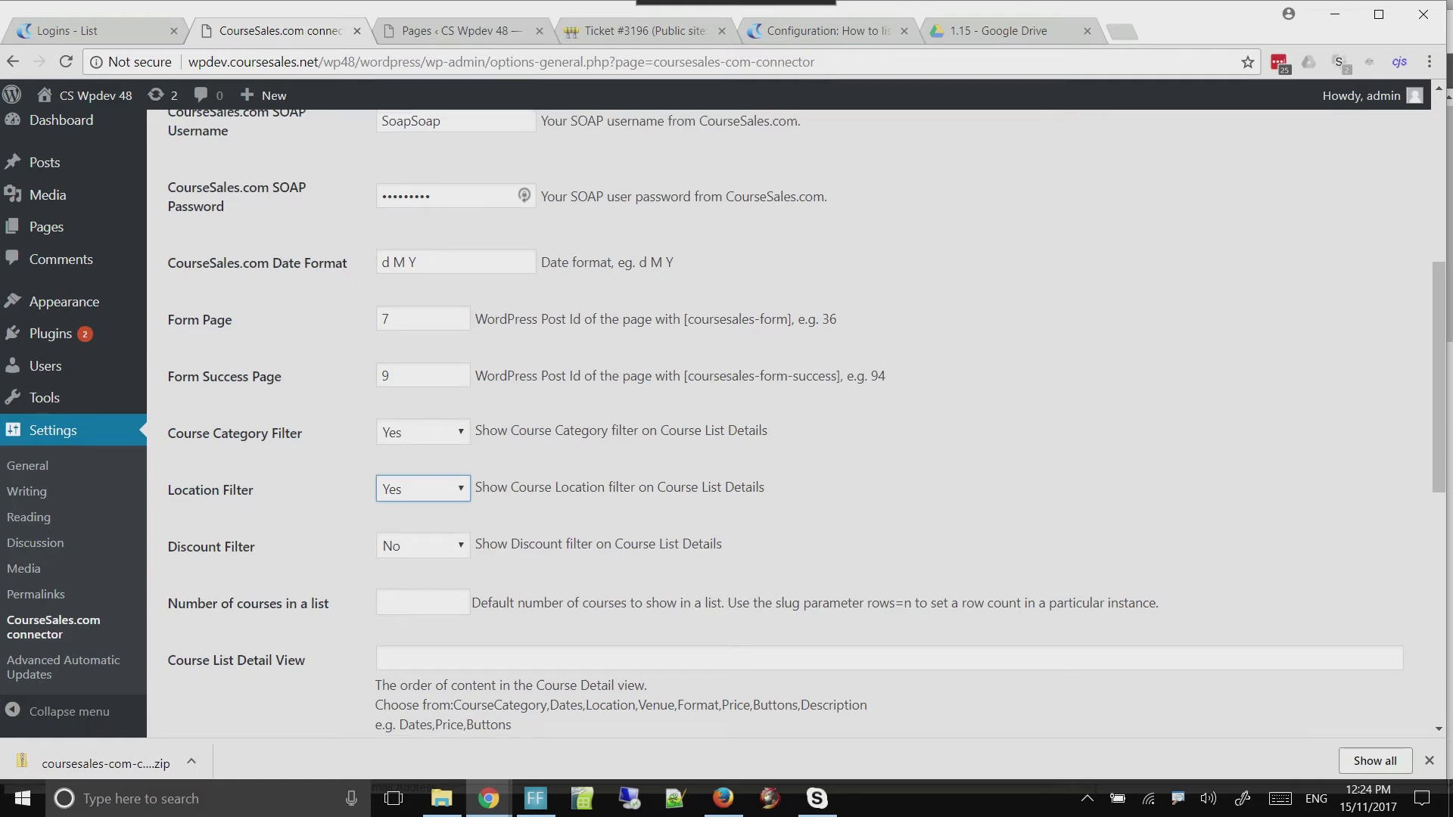
Set the number of courses in a list to 5 and the Course List Detail View to CourseCategory,Dates,Location,Venue,Format,Price,Buttons,Description
{"action": "scroll", "coordinate": [787, 423], "scroll_direction": "down", "scroll_amount": 2}
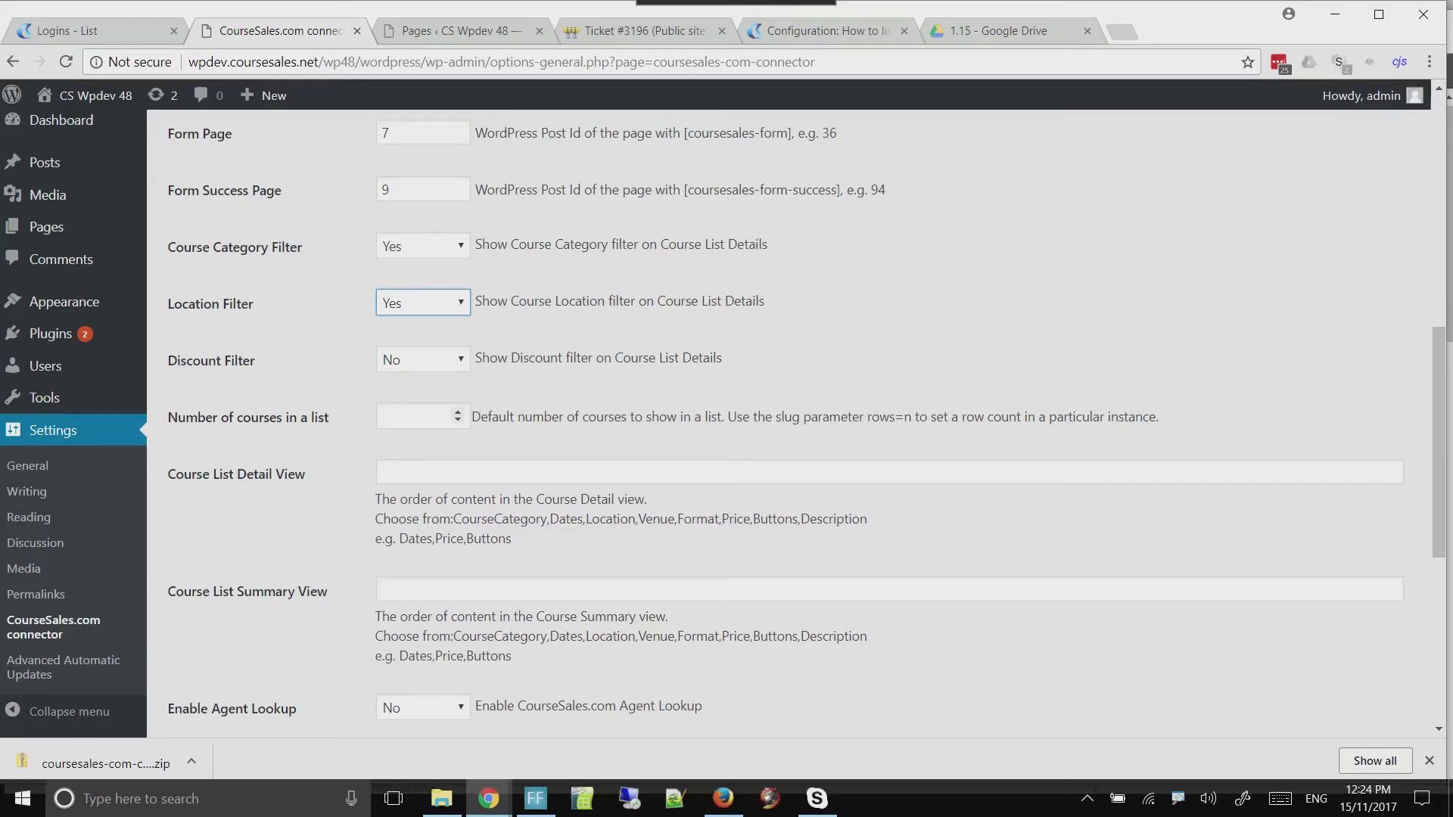
{"action": "left_click", "coordinate": [416, 416]}
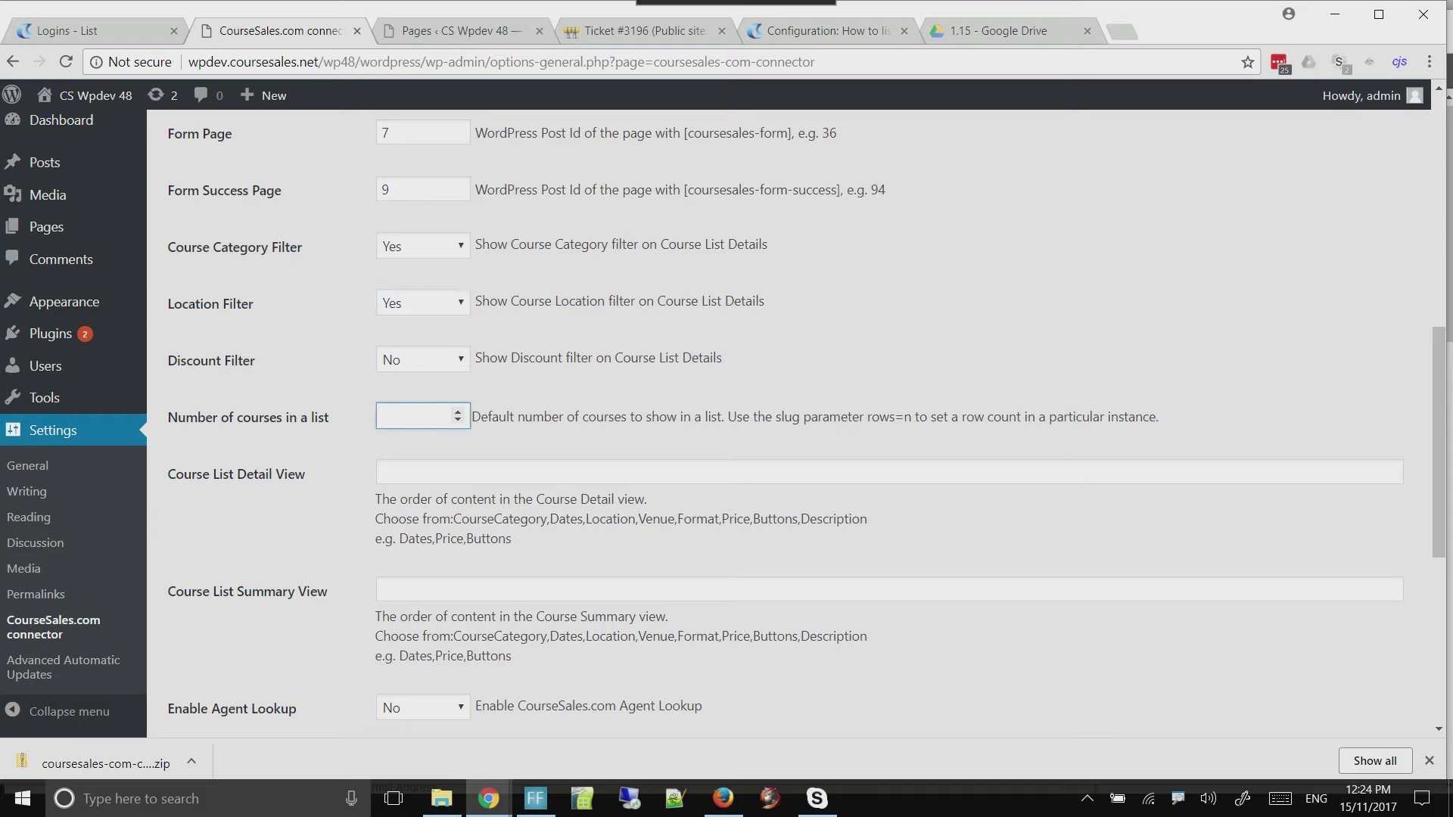
{"action": "type", "text": "5"}
{"action": "left_click_drag", "start_coordinate": [454, 518], "coordinate": [867, 521]}
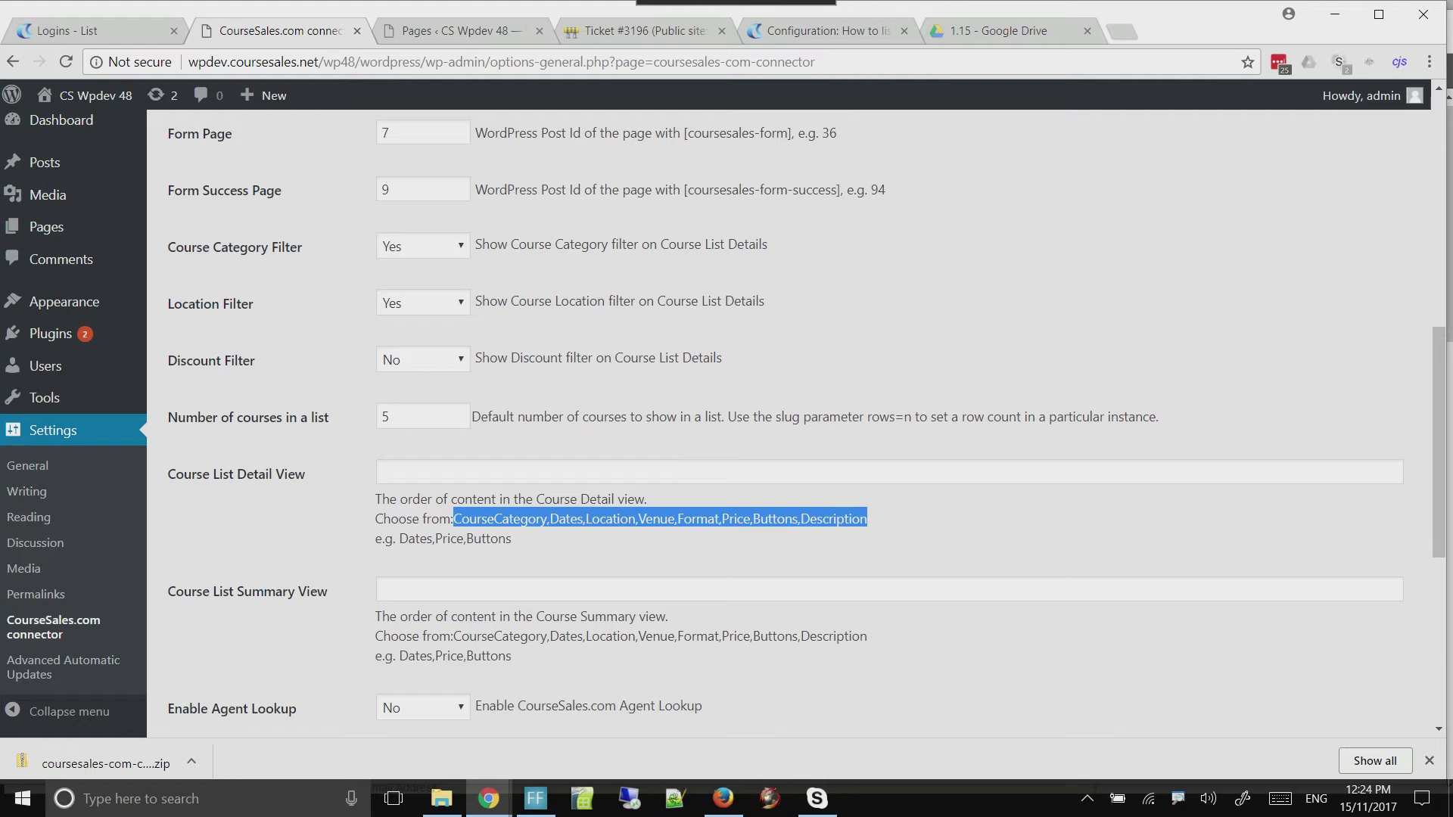
{"action": "left_click_drag", "start_coordinate": [832, 519], "coordinate": [530, 473]}
{"action": "key", "text": "ctrl+c"}
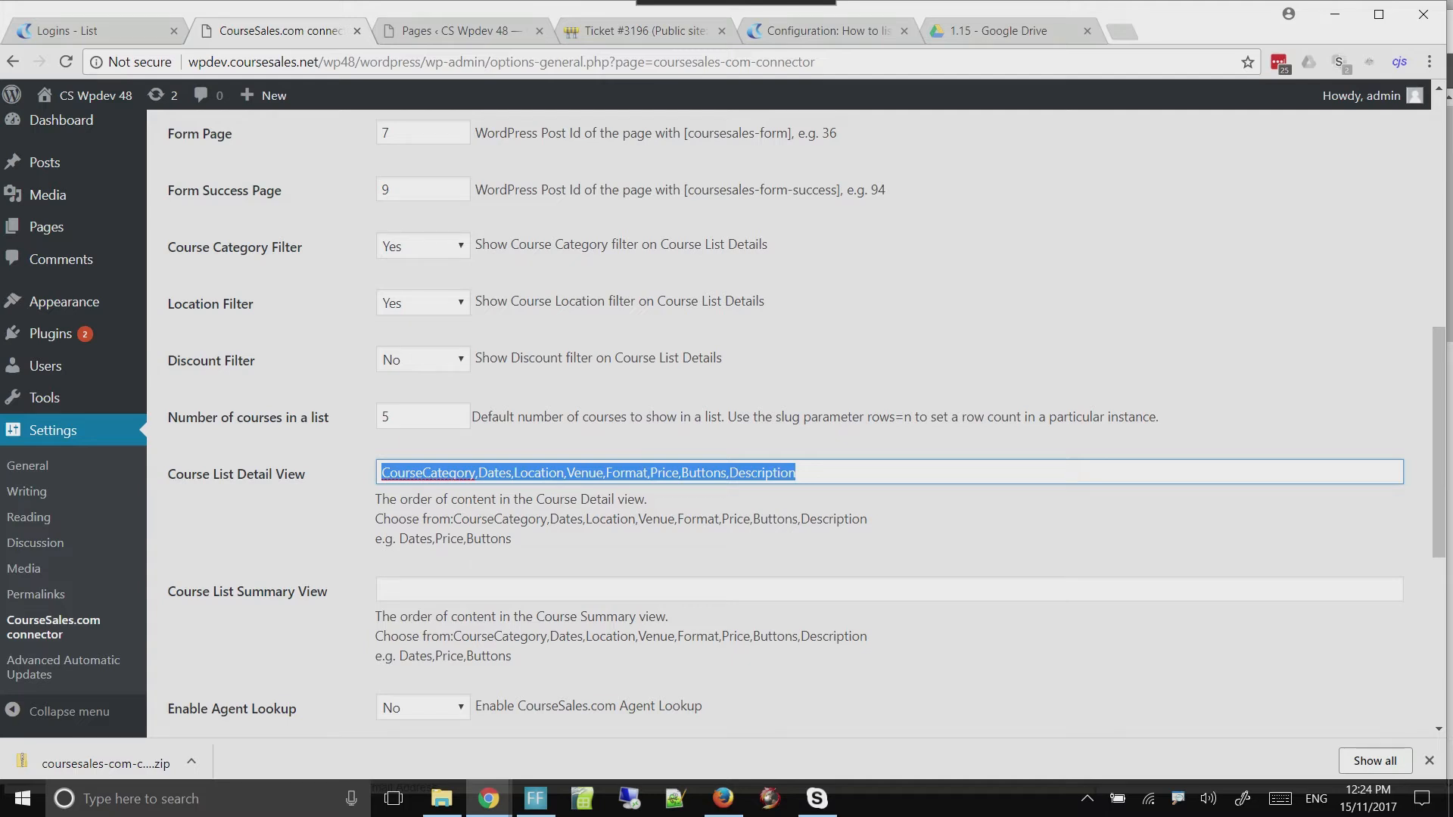
Set the Course List Summary View to the same content order without Venue, Format and Description: CourseCategory,Dates,Location,Price,Buttons
{"action": "left_click", "coordinate": [530, 589]}
{"action": "key", "text": "ctrl+v"}
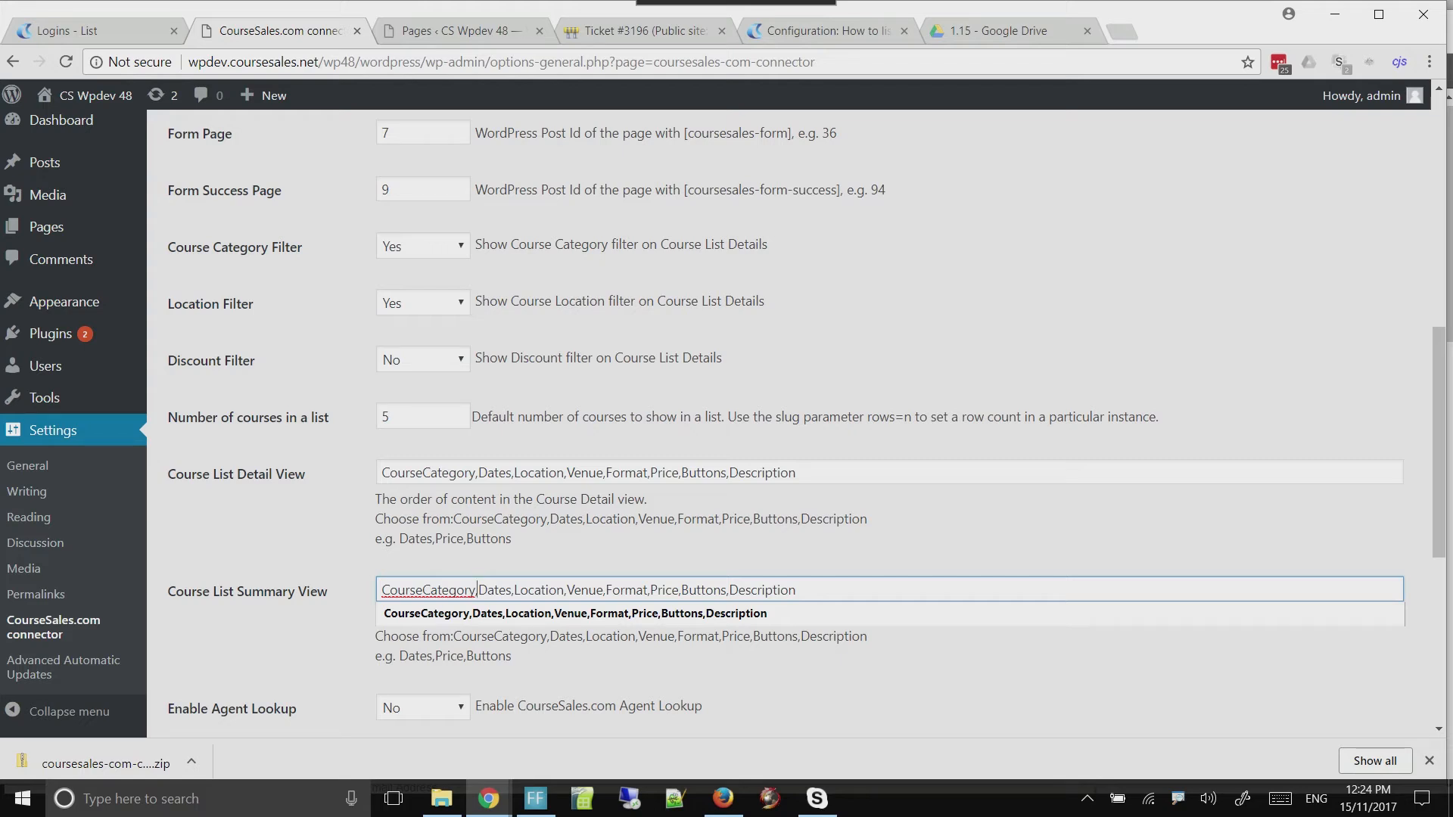
{"action": "left_click_drag", "start_coordinate": [567, 589], "coordinate": [650, 589]}
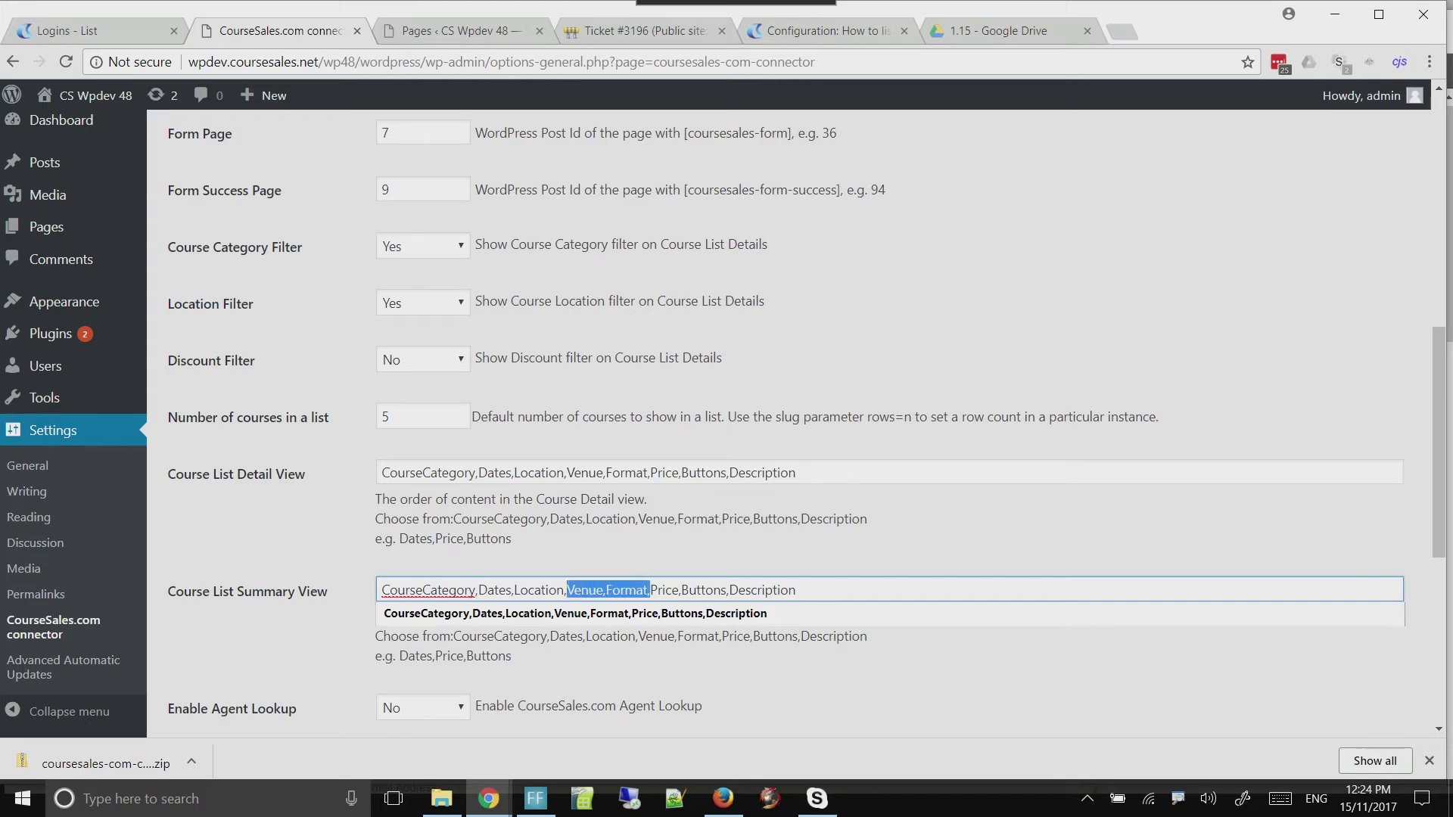
{"action": "left_click", "coordinate": [796, 590]}
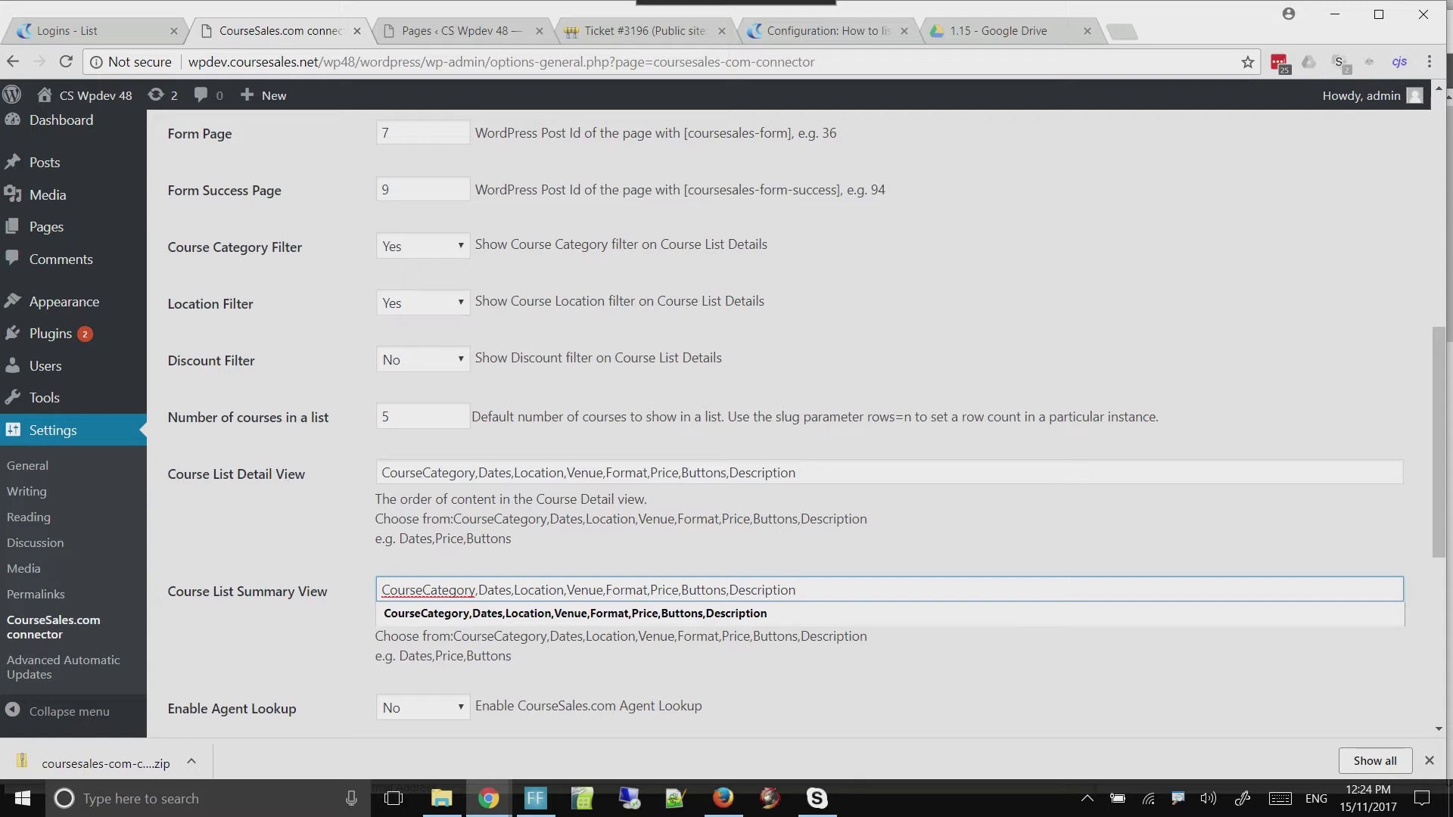
{"action": "left_click_drag", "start_coordinate": [572, 589], "coordinate": [647, 589]}
{"action": "left_click", "coordinate": [796, 589]}
{"action": "left_click", "coordinate": [795, 590]}
{"action": "left_click_drag", "start_coordinate": [649, 589], "coordinate": [566, 590]}
{"action": "key", "text": "Delete"}
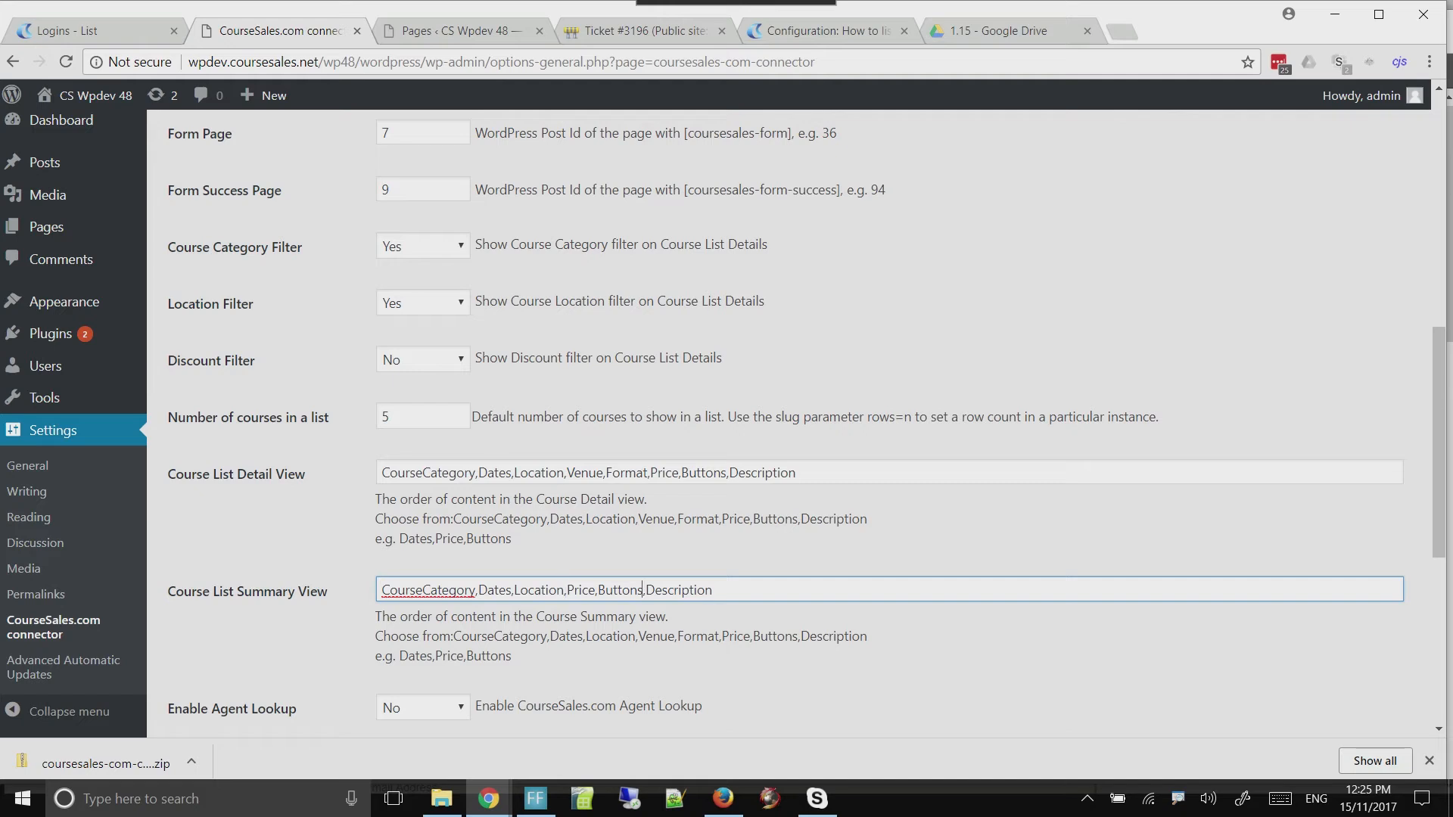
{"action": "left_click_drag", "start_coordinate": [643, 590], "coordinate": [712, 590]}
{"action": "key", "text": "Delete"}
Save the connector settings, keeping Escape Newlines in JSON at No, and review the saved values
{"action": "scroll", "coordinate": [795, 421], "scroll_direction": "down", "scroll_amount": 1}
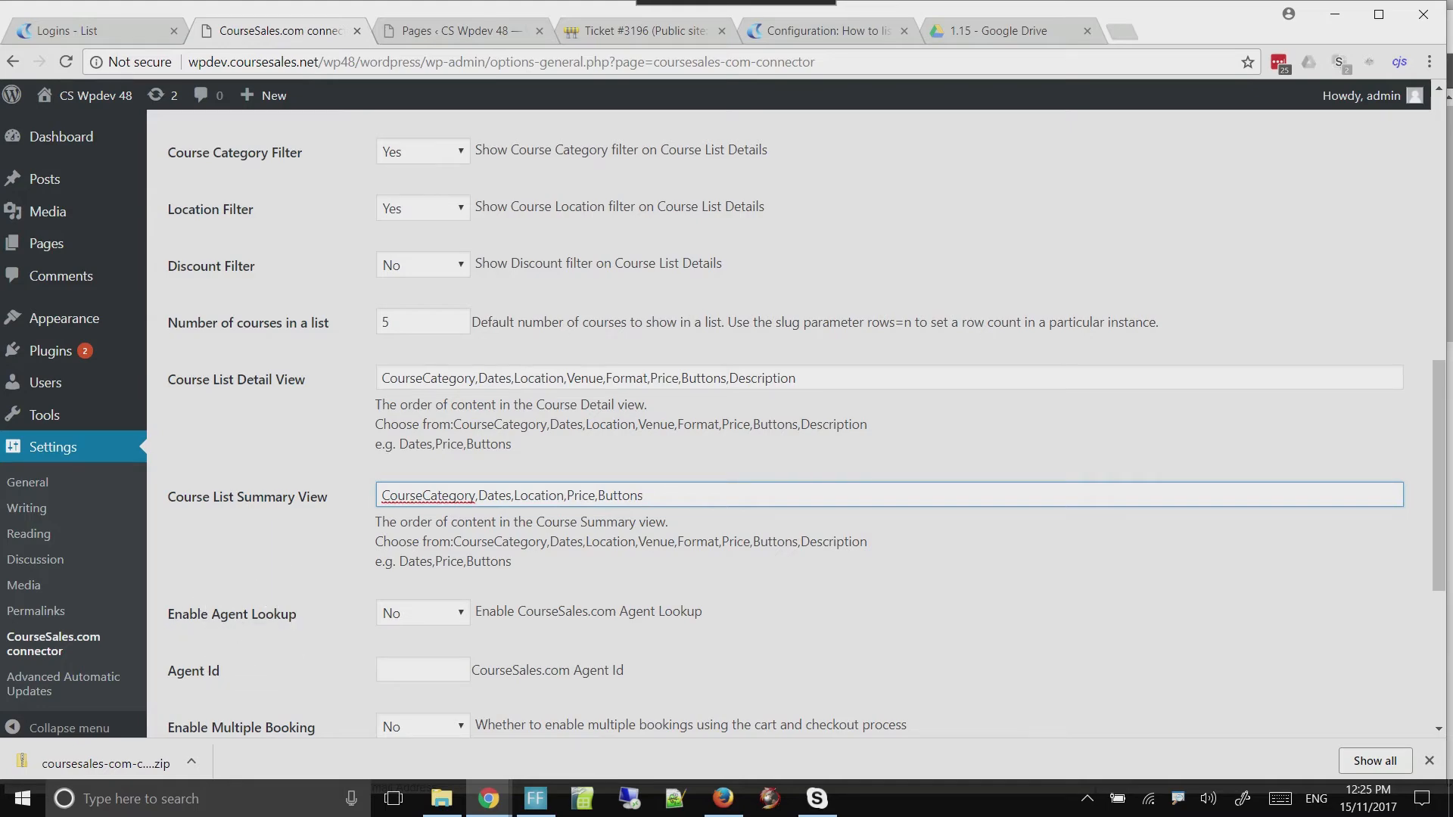
{"action": "scroll", "coordinate": [795, 421], "scroll_direction": "down", "scroll_amount": 4}
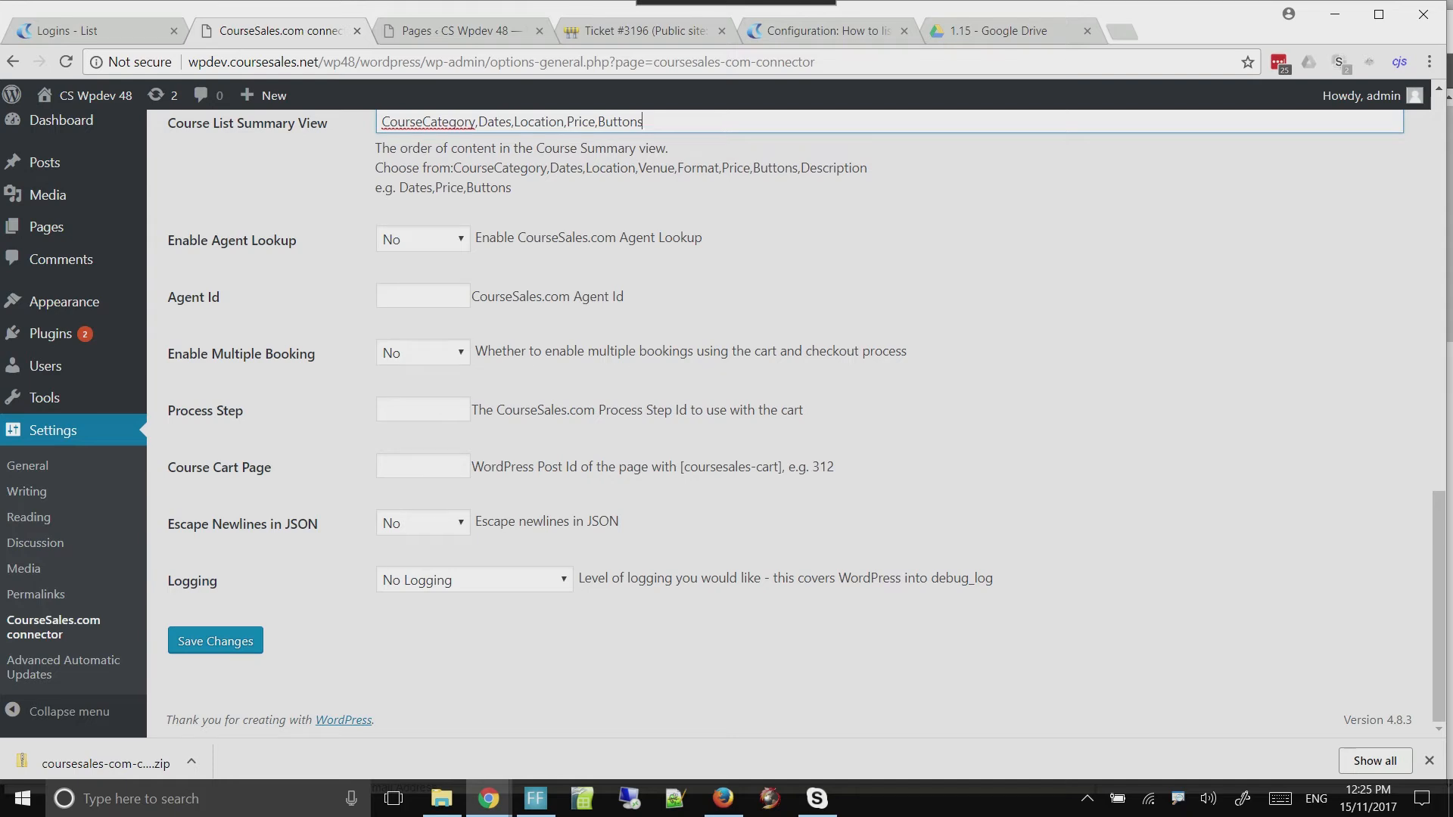
{"action": "left_click", "coordinate": [423, 523]}
{"action": "key", "text": "Escape"}
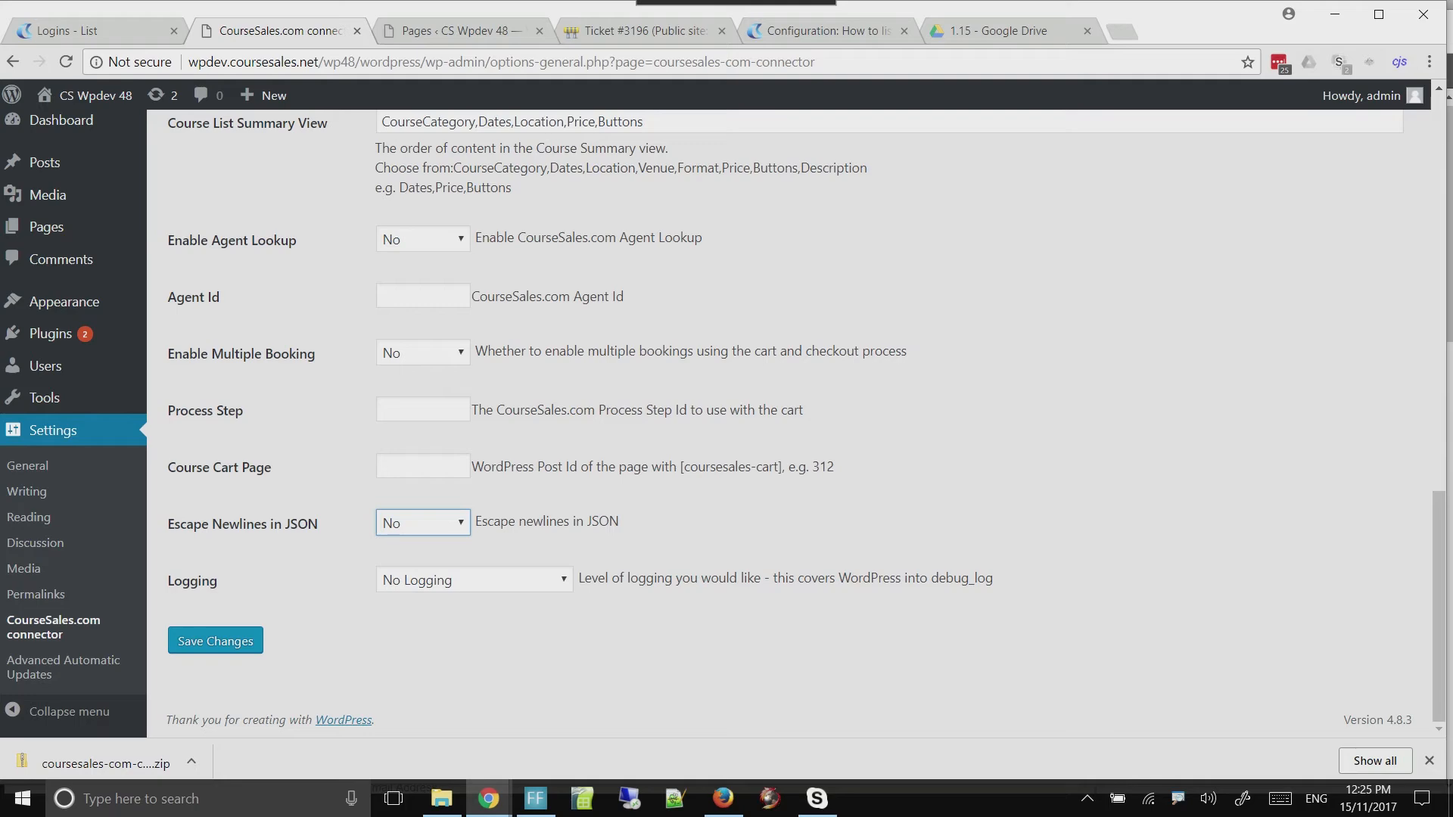
{"action": "left_click", "coordinate": [216, 641]}
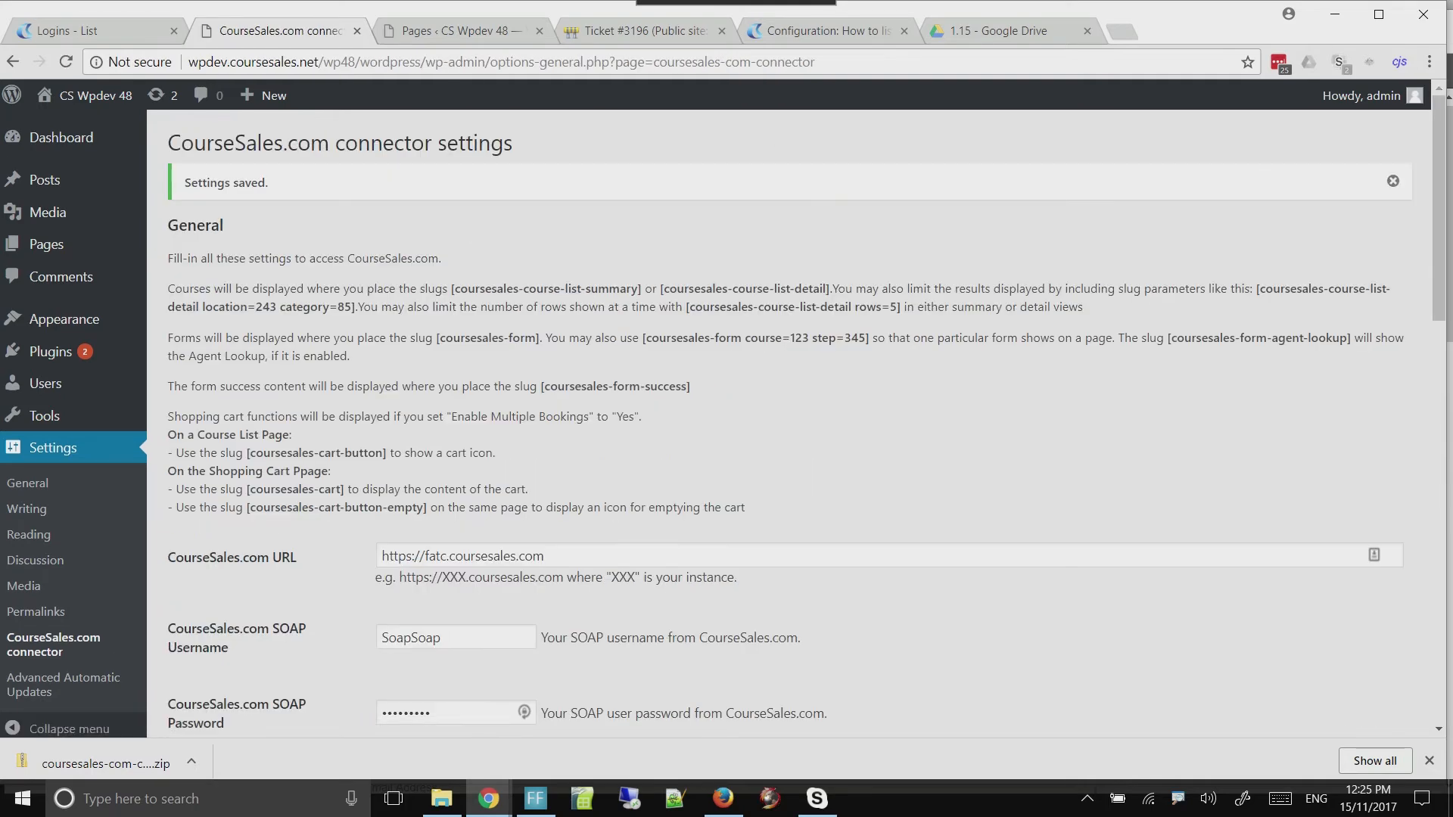
{"action": "scroll", "coordinate": [790, 424], "scroll_direction": "down", "scroll_amount": 3}
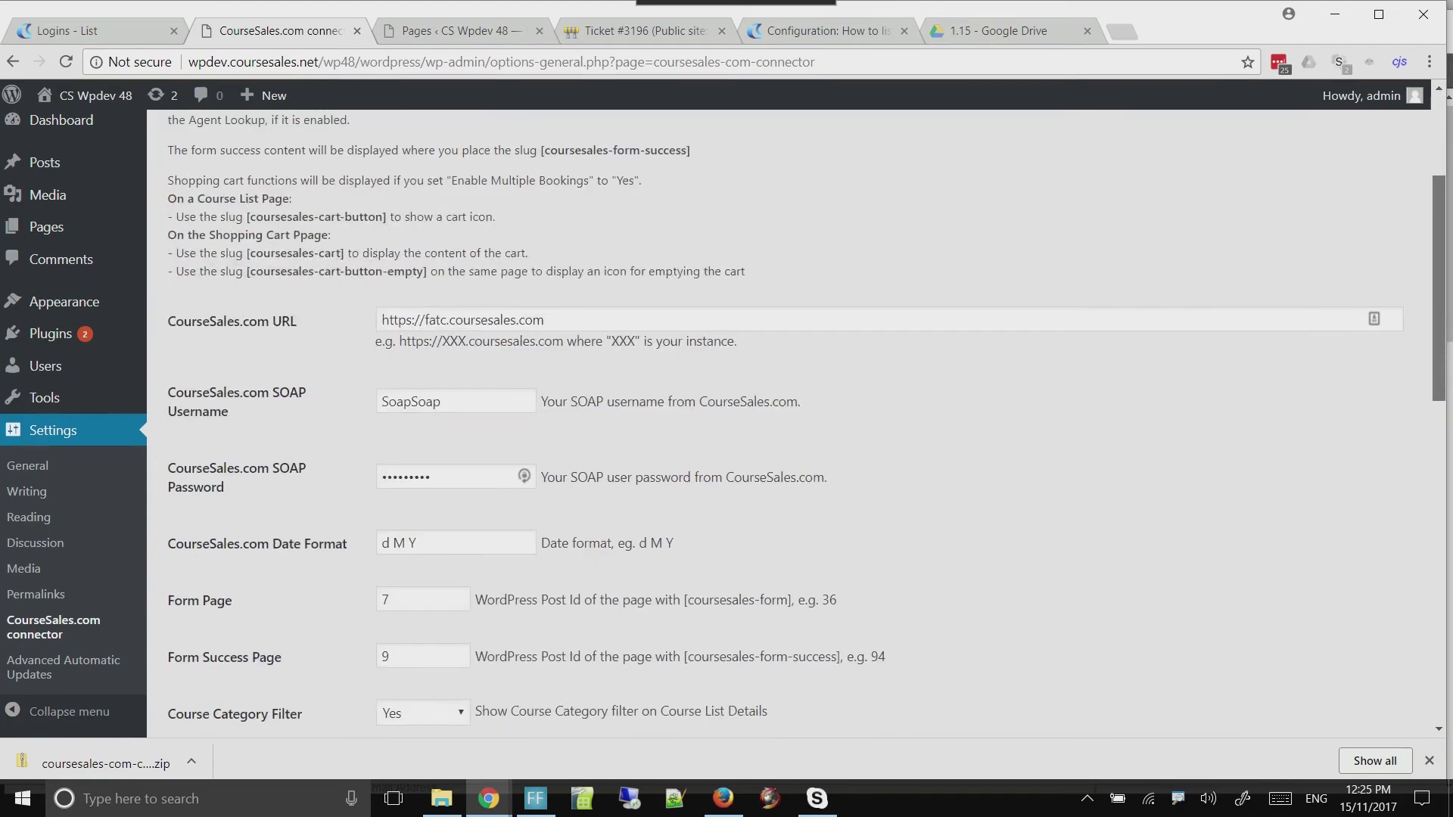
{"action": "scroll", "coordinate": [789, 424], "scroll_direction": "down", "scroll_amount": 1}
{"action": "scroll", "coordinate": [789, 424], "scroll_direction": "up", "scroll_amount": 5}
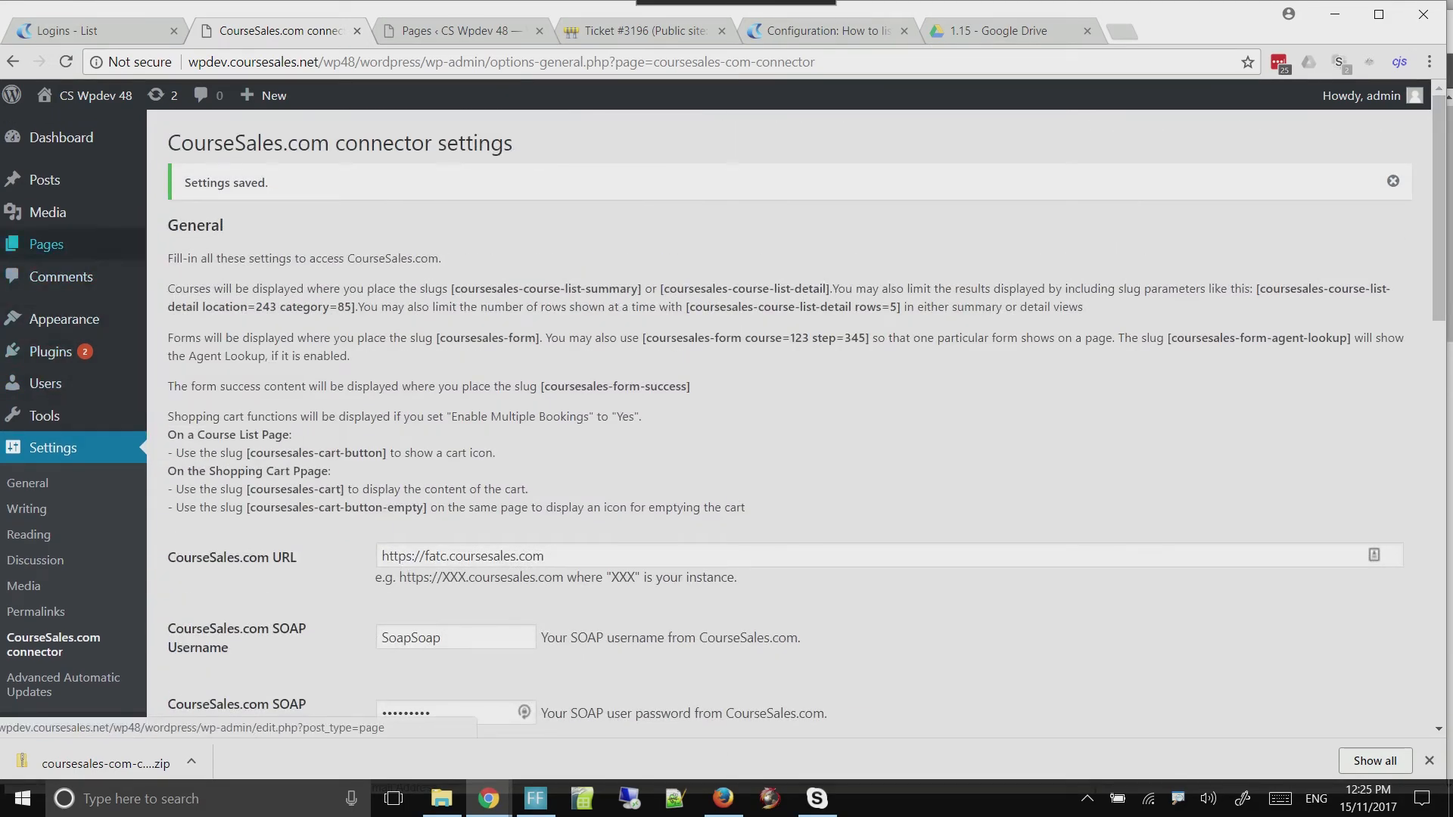
View the published Course List Detail page from the Pages list and compare it with the public course list on fatc.coursesales.com
{"action": "mouse_move", "coordinate": [46, 244]}
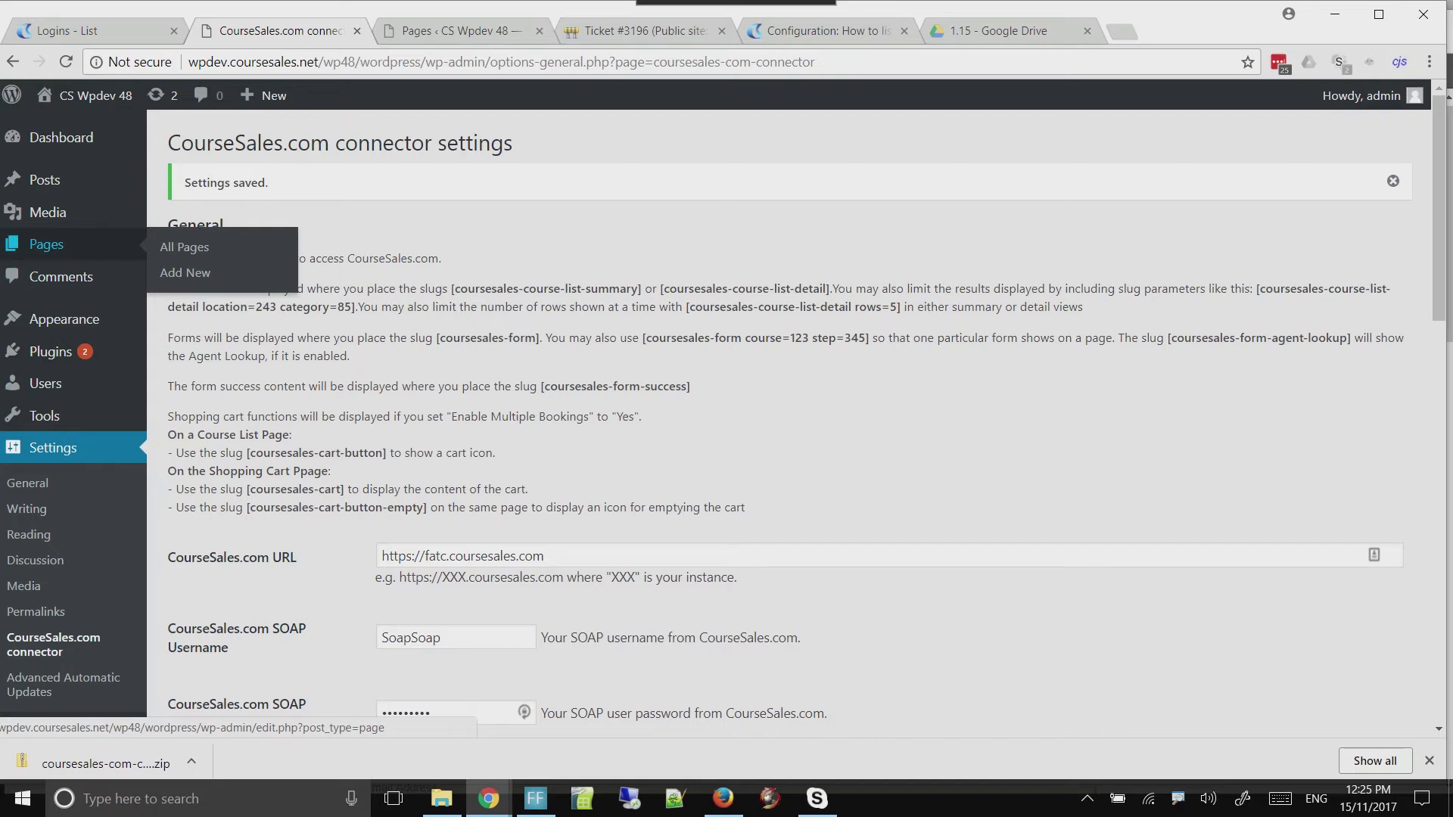
{"action": "left_click", "coordinate": [46, 244]}
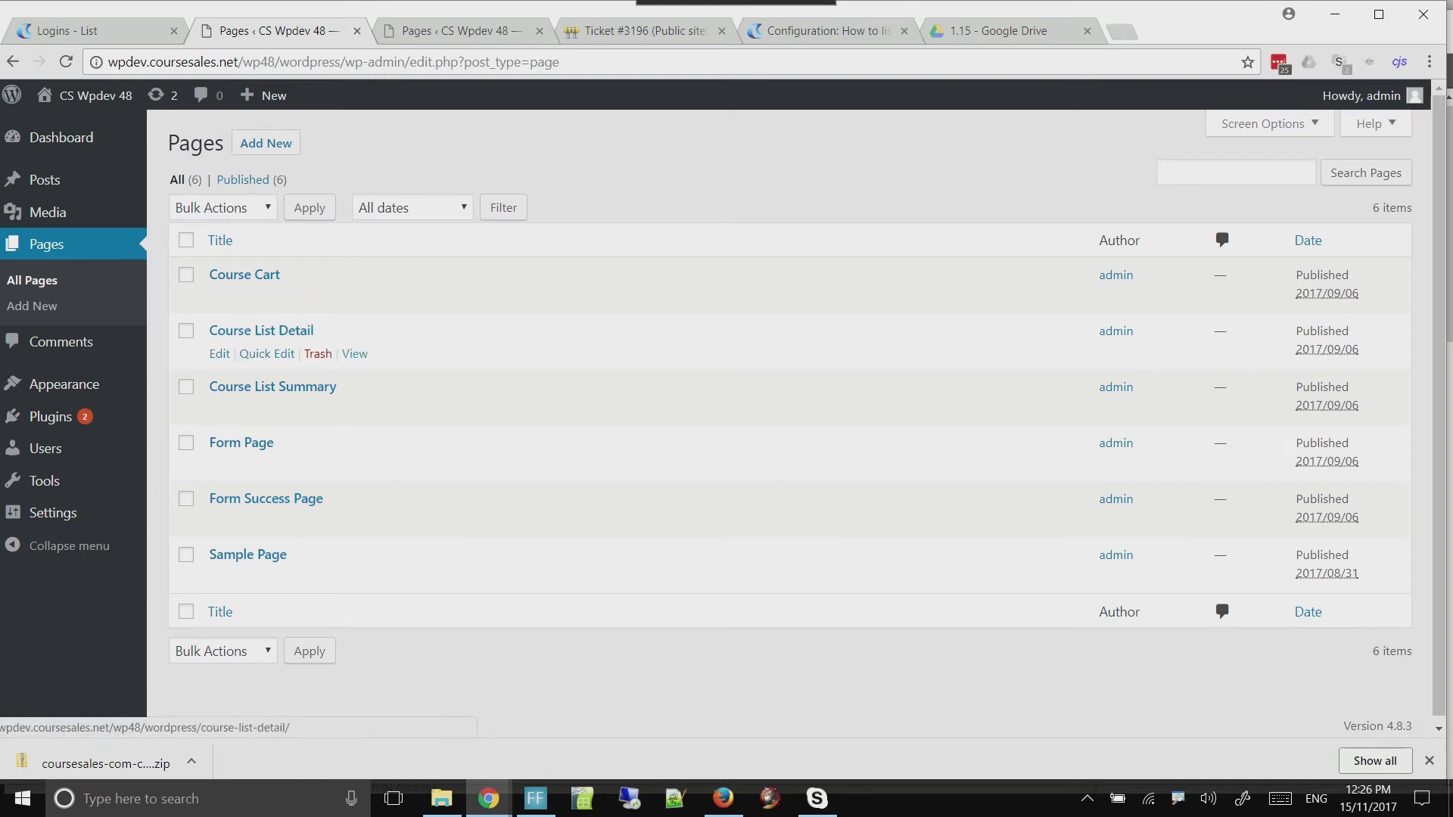
{"action": "left_click", "coordinate": [354, 353]}
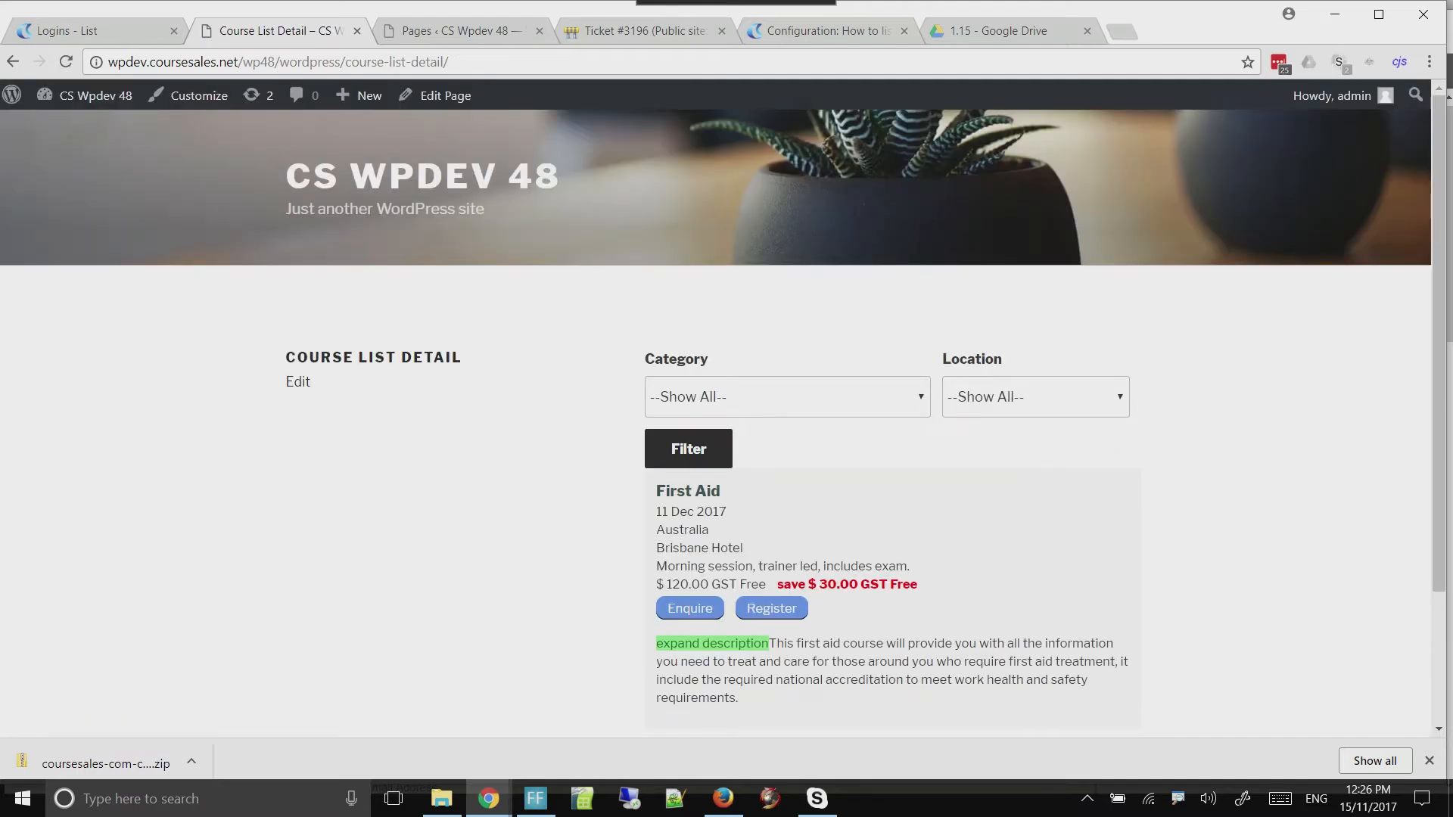
{"action": "scroll", "coordinate": [723, 423], "scroll_direction": "down", "scroll_amount": 2}
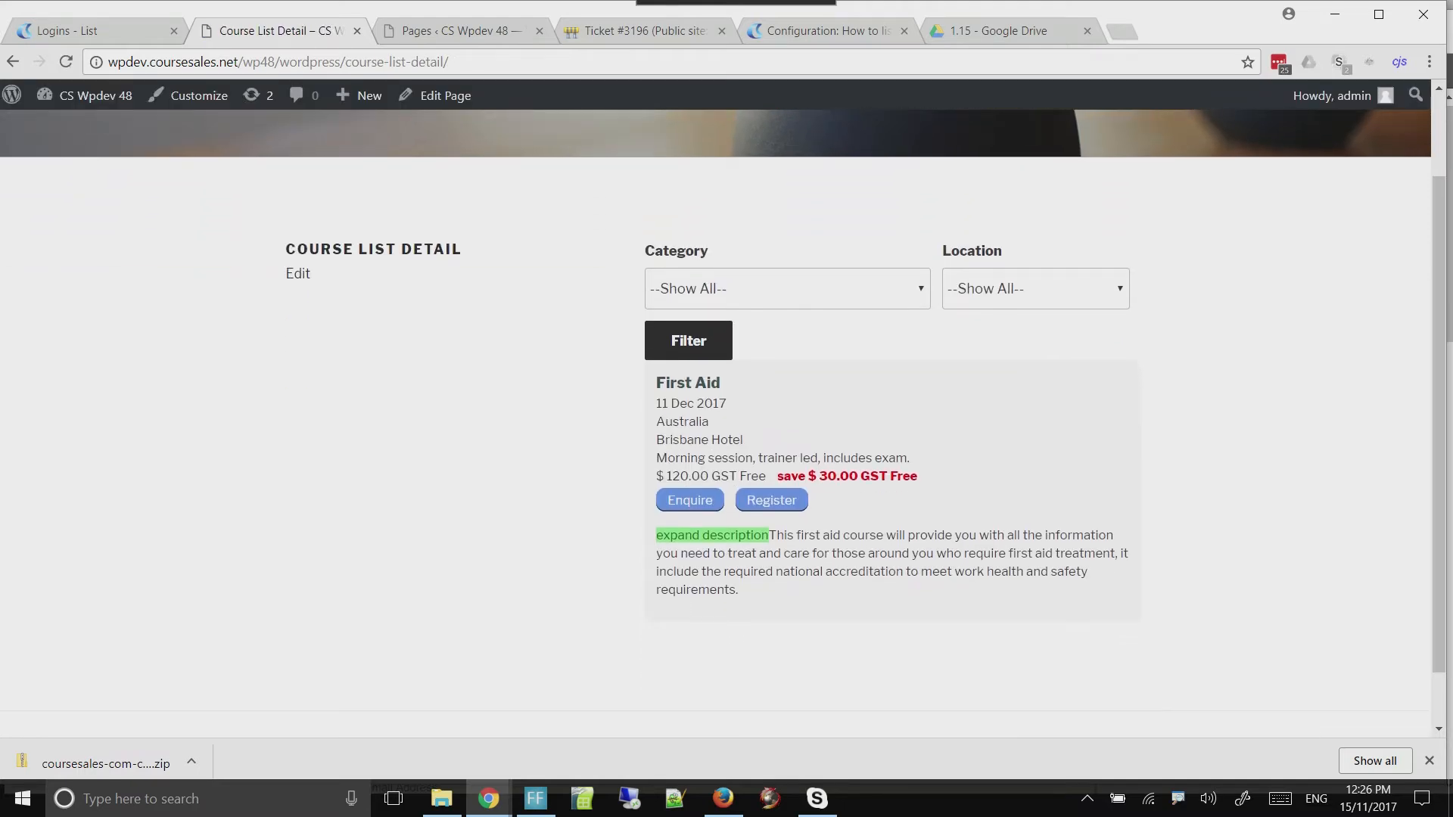
{"action": "key", "text": "alt+Tab"}
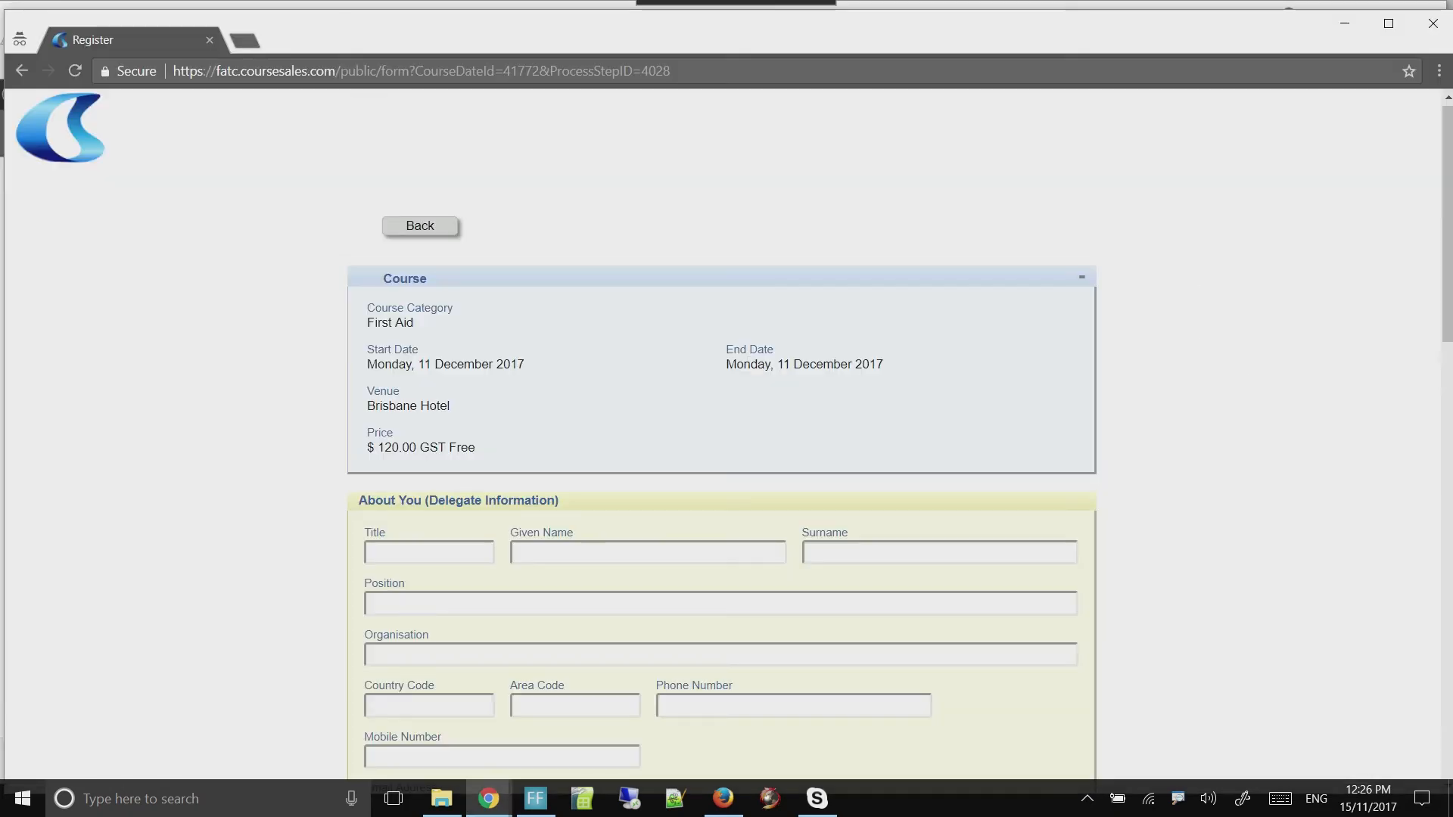
{"action": "left_click", "coordinate": [420, 226]}
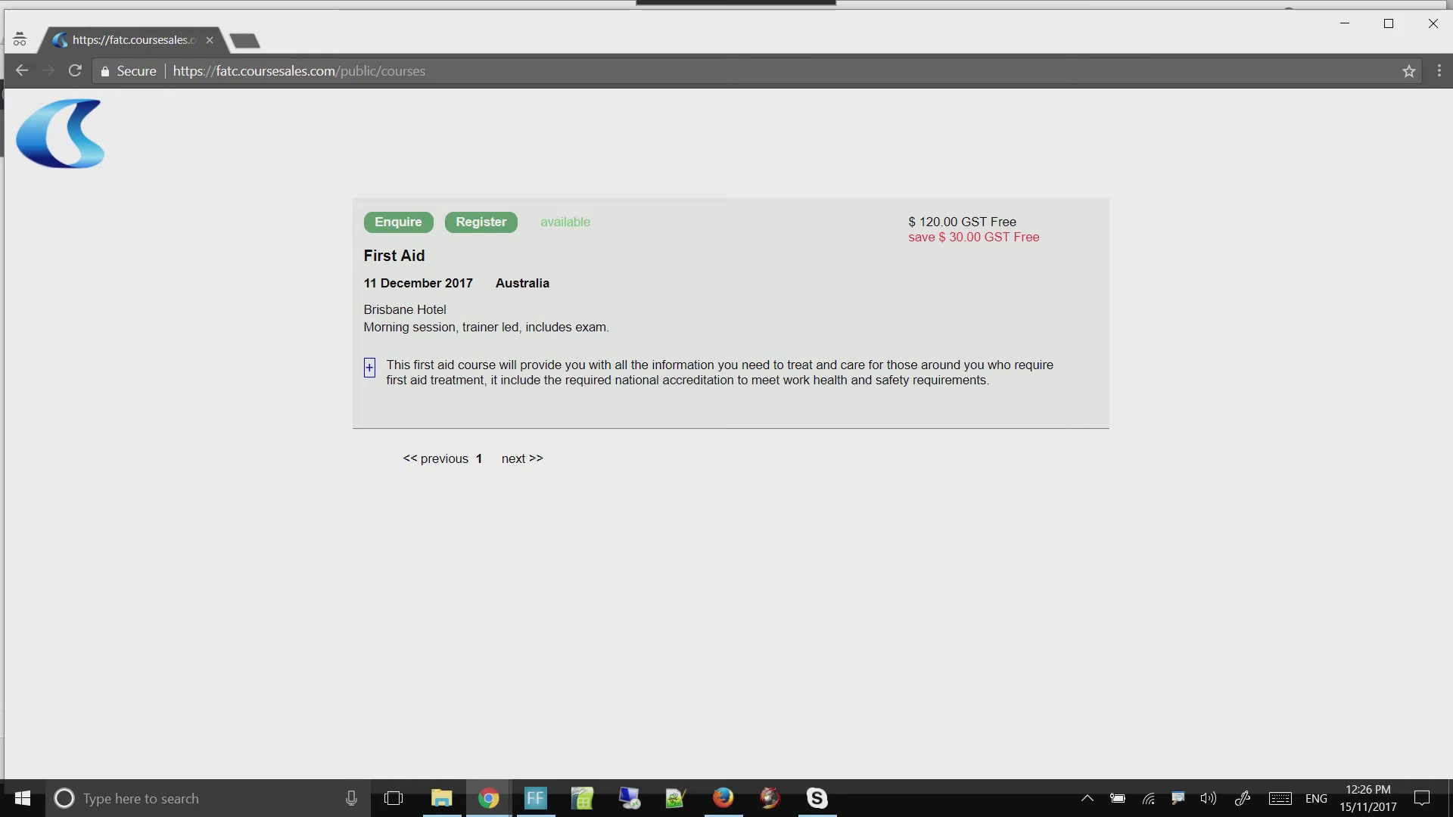
{"action": "key", "text": "alt+Tab"}
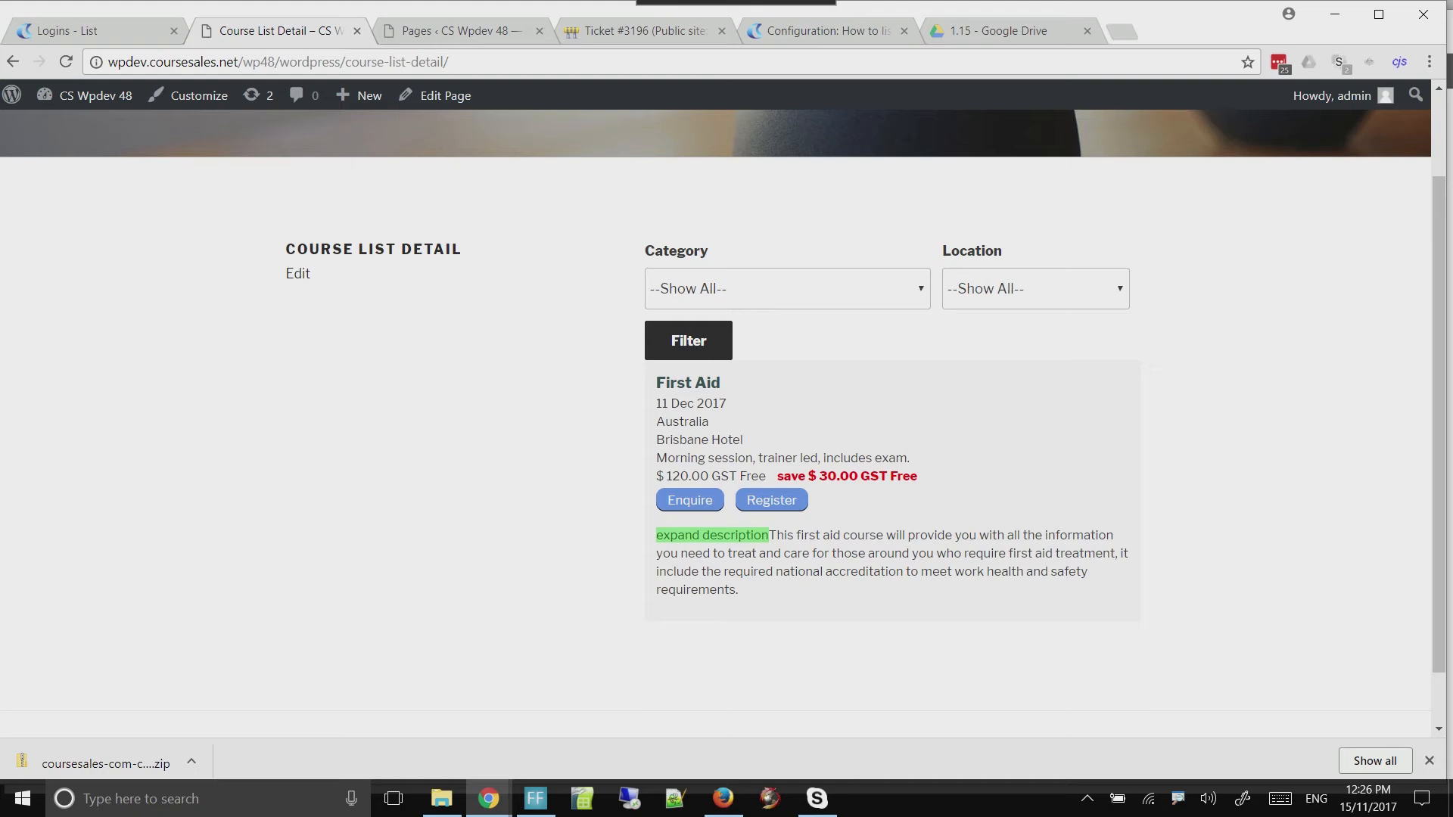
Check which options the Category and Location filters offer on the Course List Detail page, without applying a filter
{"action": "left_click", "coordinate": [787, 288]}
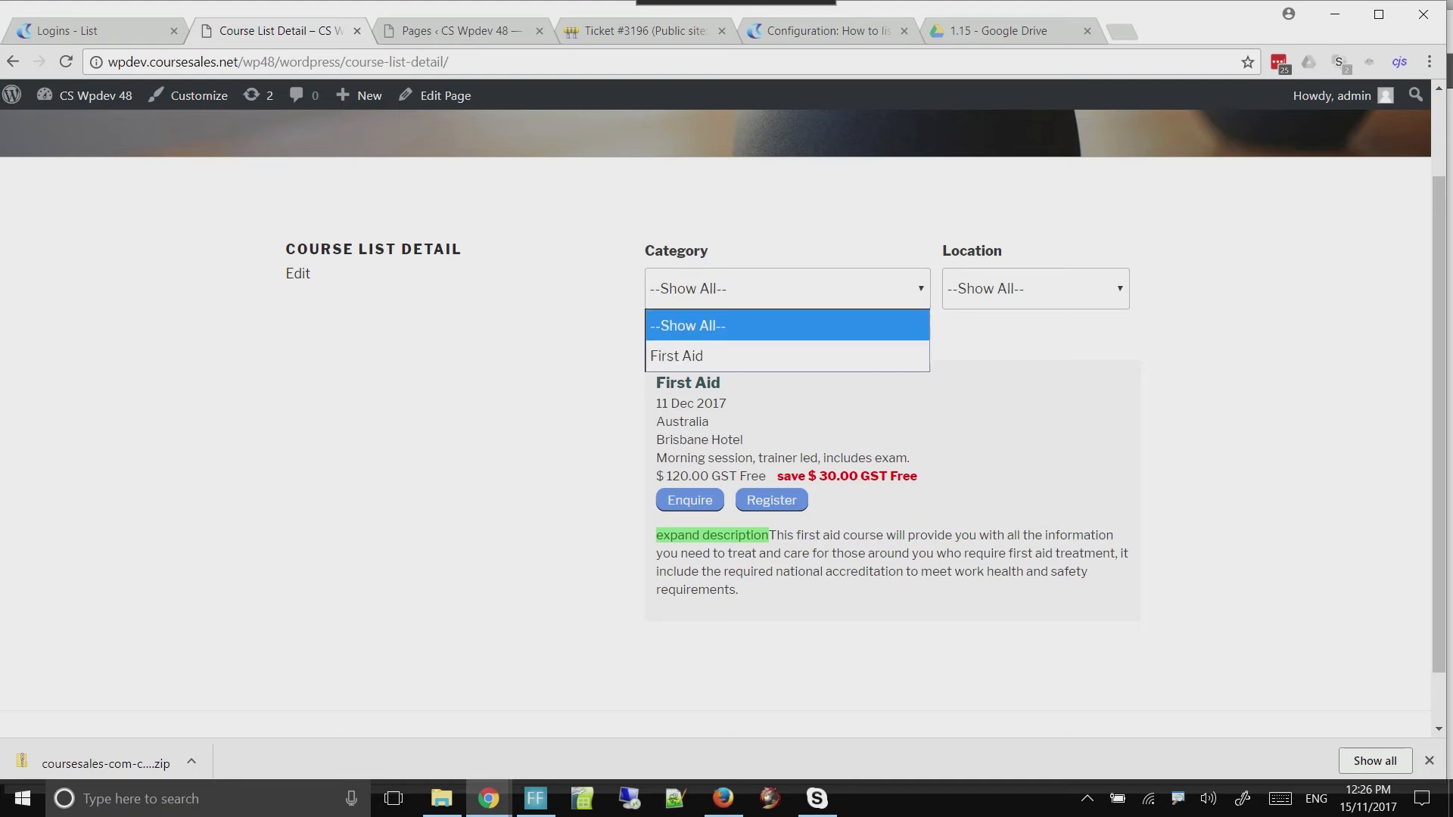
{"action": "key", "text": "Down"}
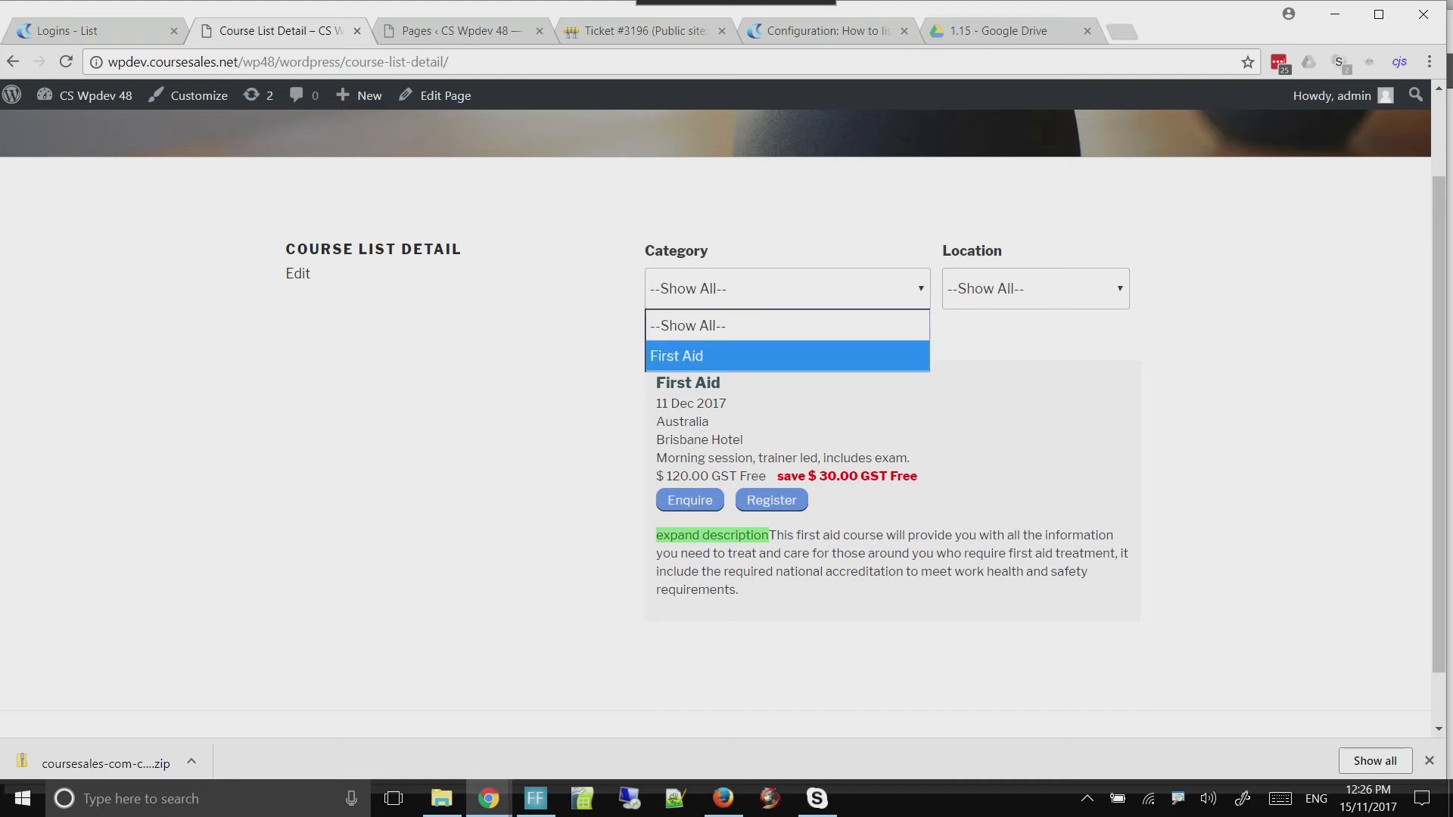
{"action": "left_click", "coordinate": [1036, 288]}
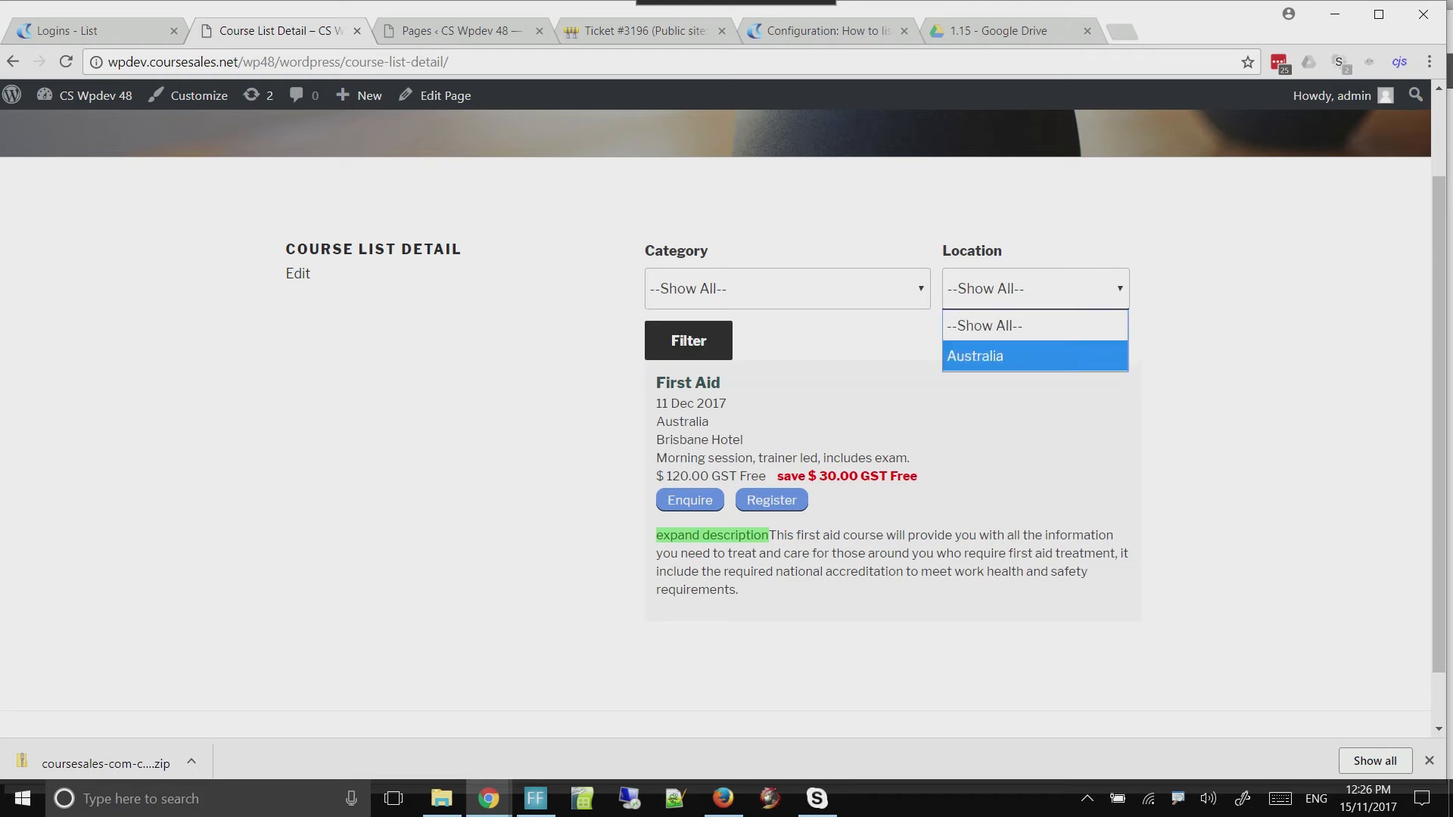
{"action": "key", "text": "Escape"}
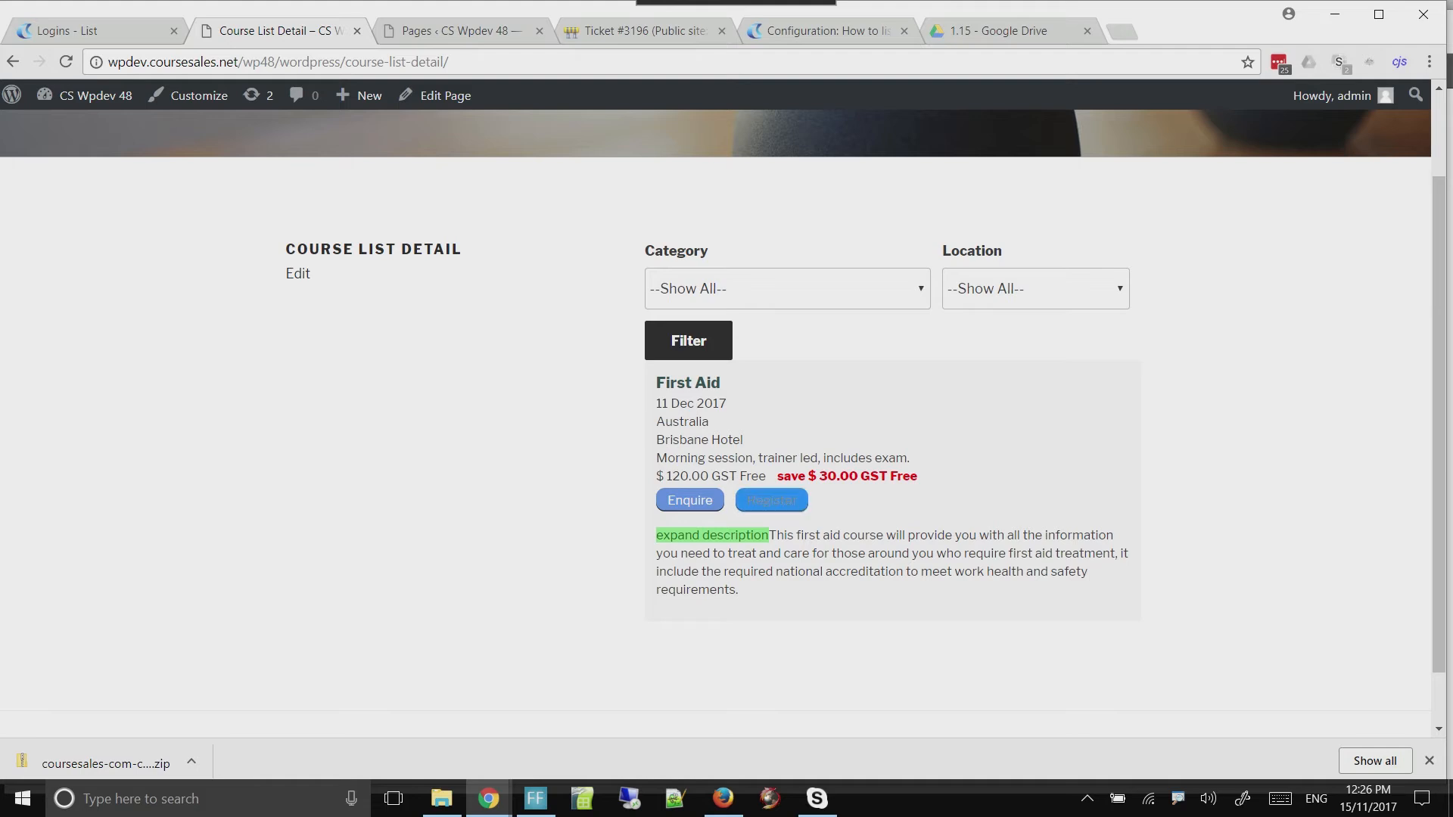
Expand and collapse the First Aid course's description, leave it expanded, and compare it with the description on the public CourseSales page
{"action": "left_click", "coordinate": [712, 535]}
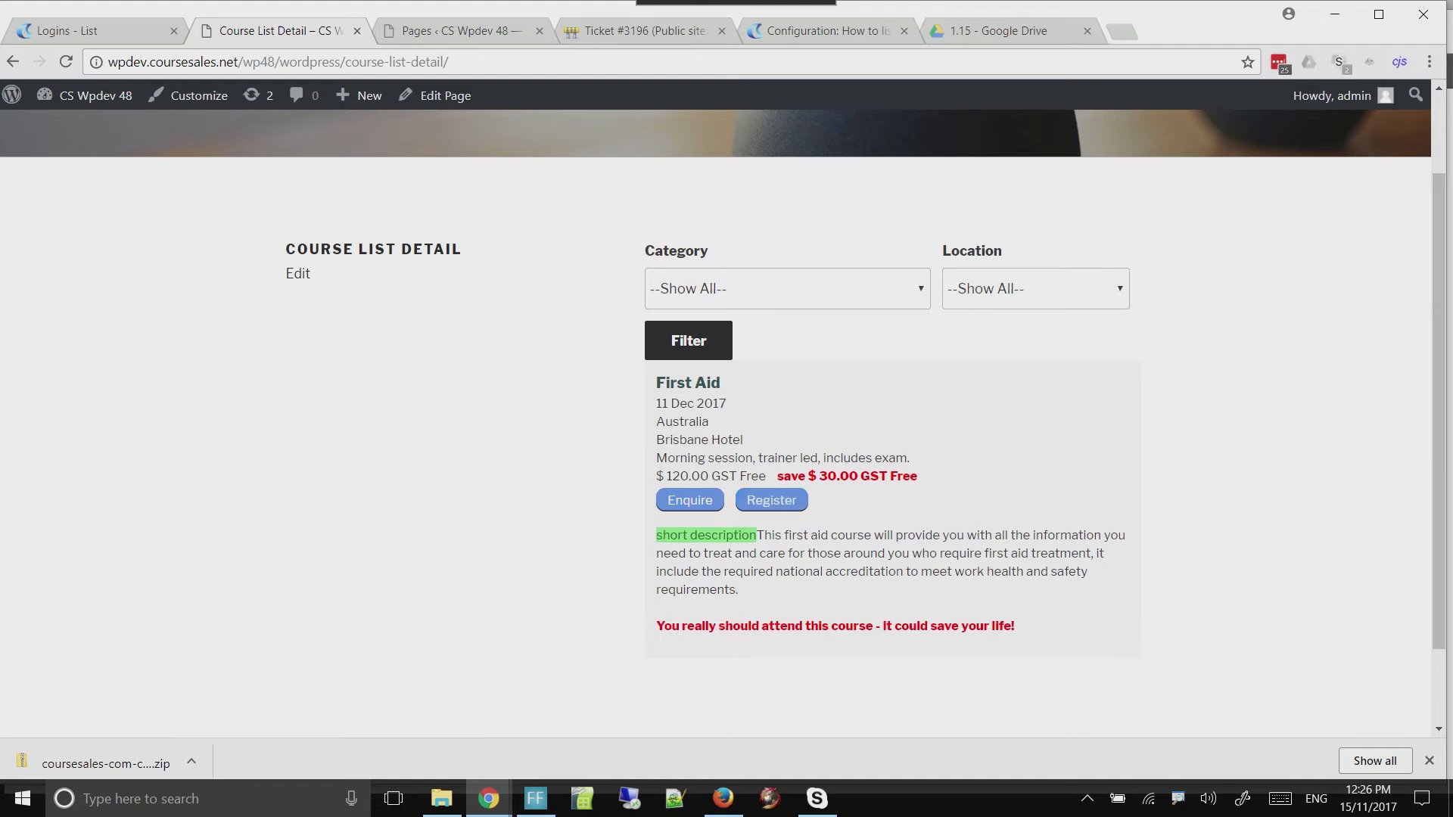
{"action": "left_click", "coordinate": [707, 535]}
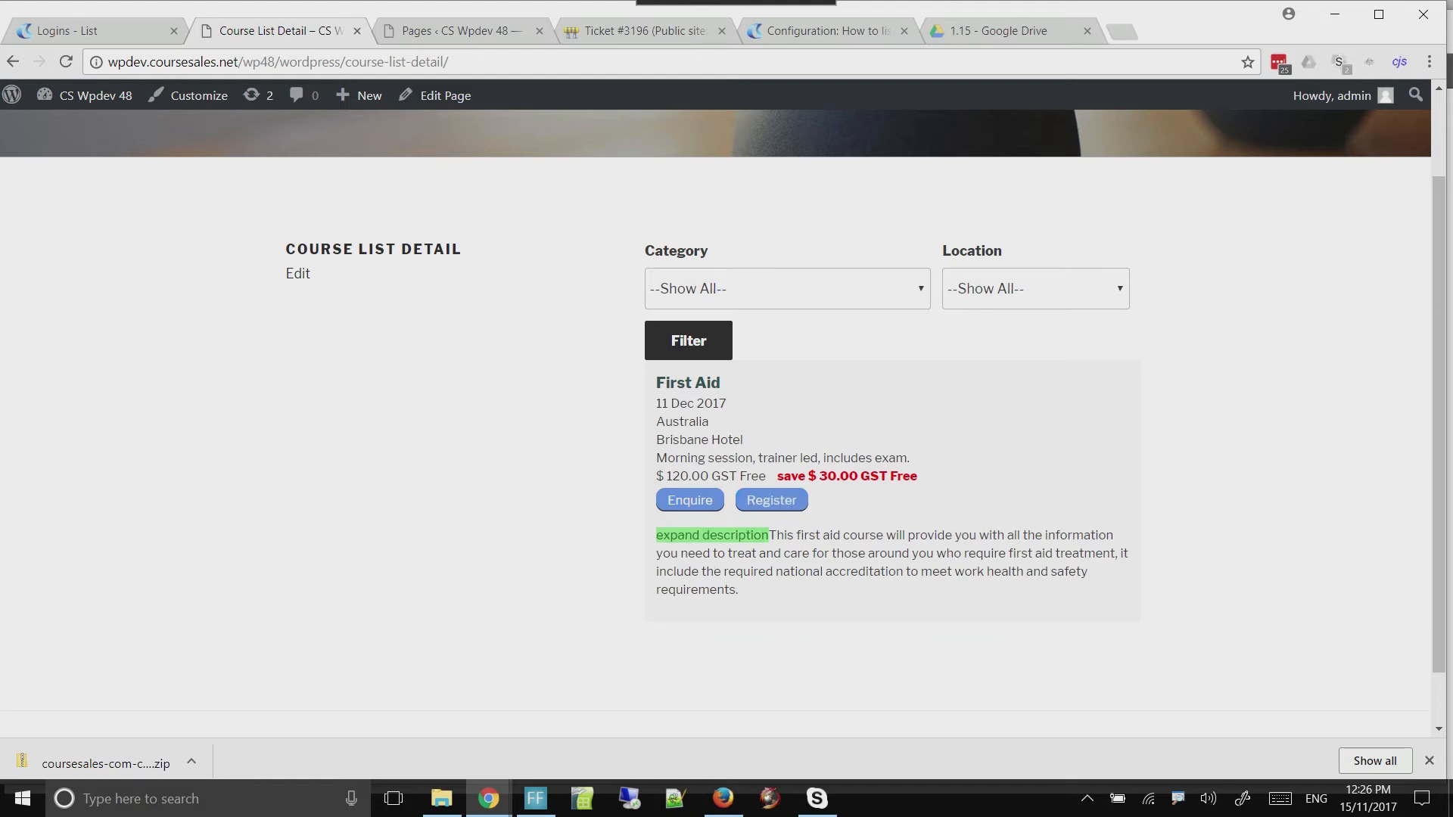
{"action": "left_click", "coordinate": [711, 535]}
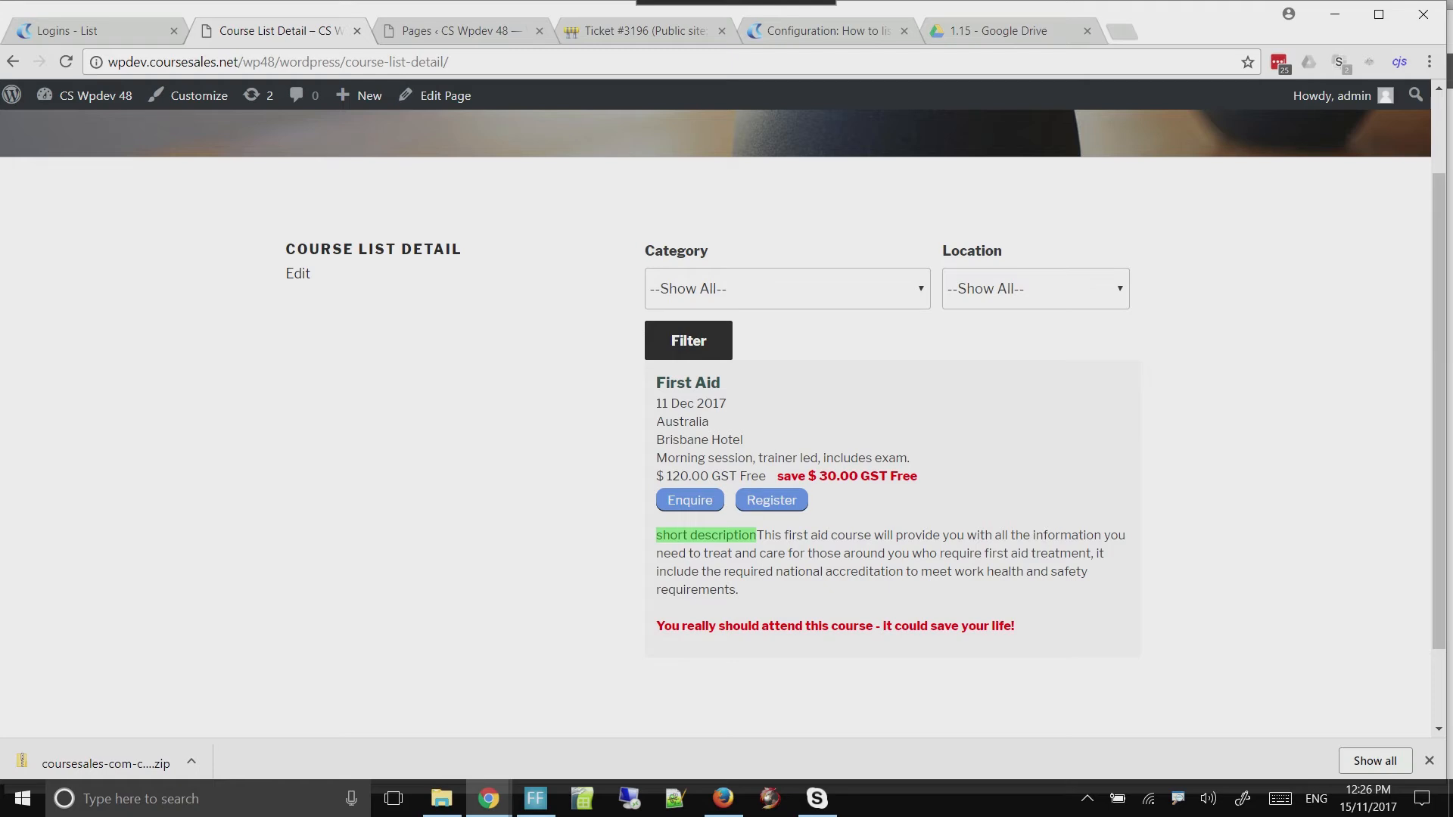
{"action": "key", "text": "alt+Tab"}
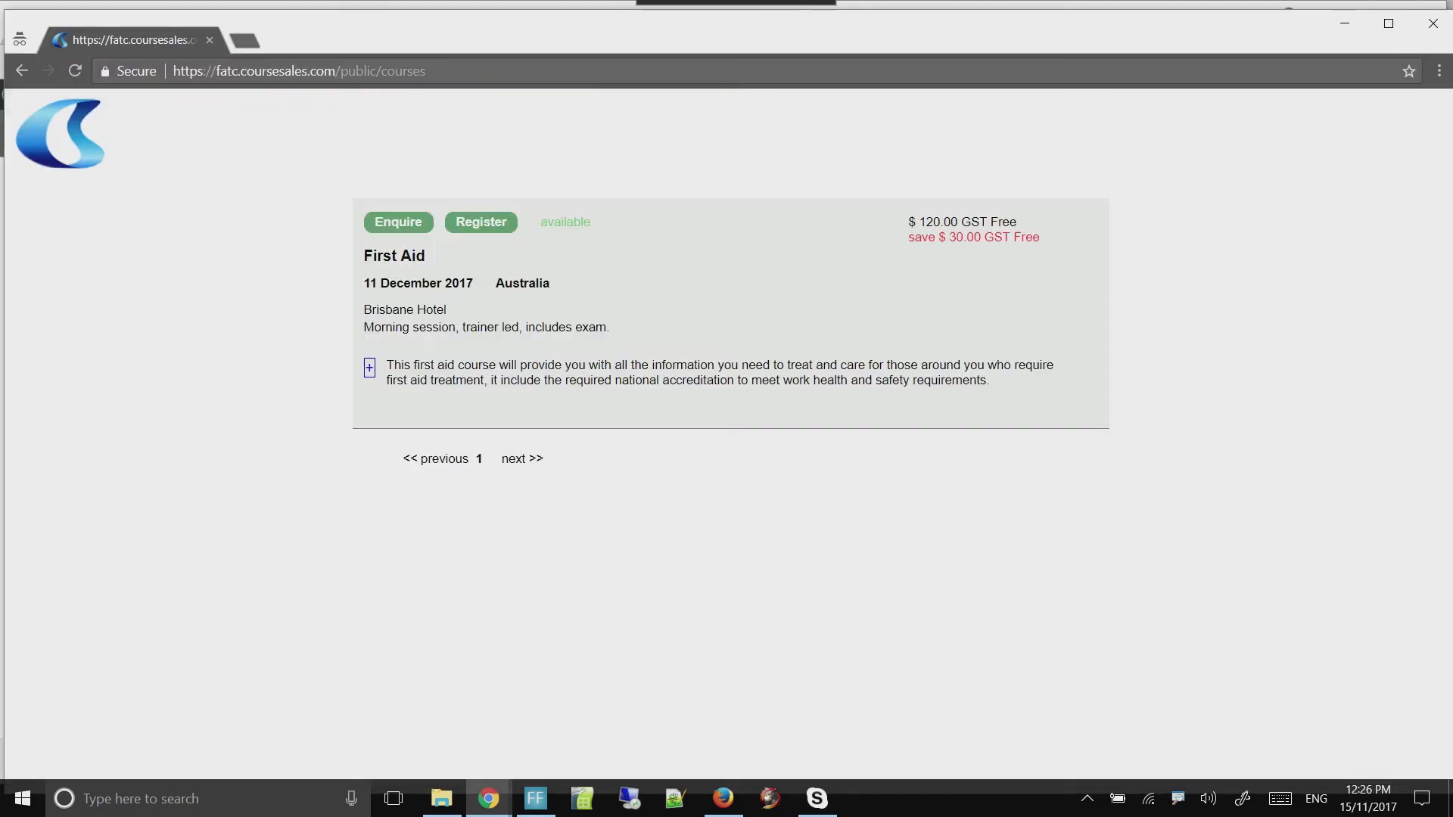
{"action": "left_click", "coordinate": [369, 368]}
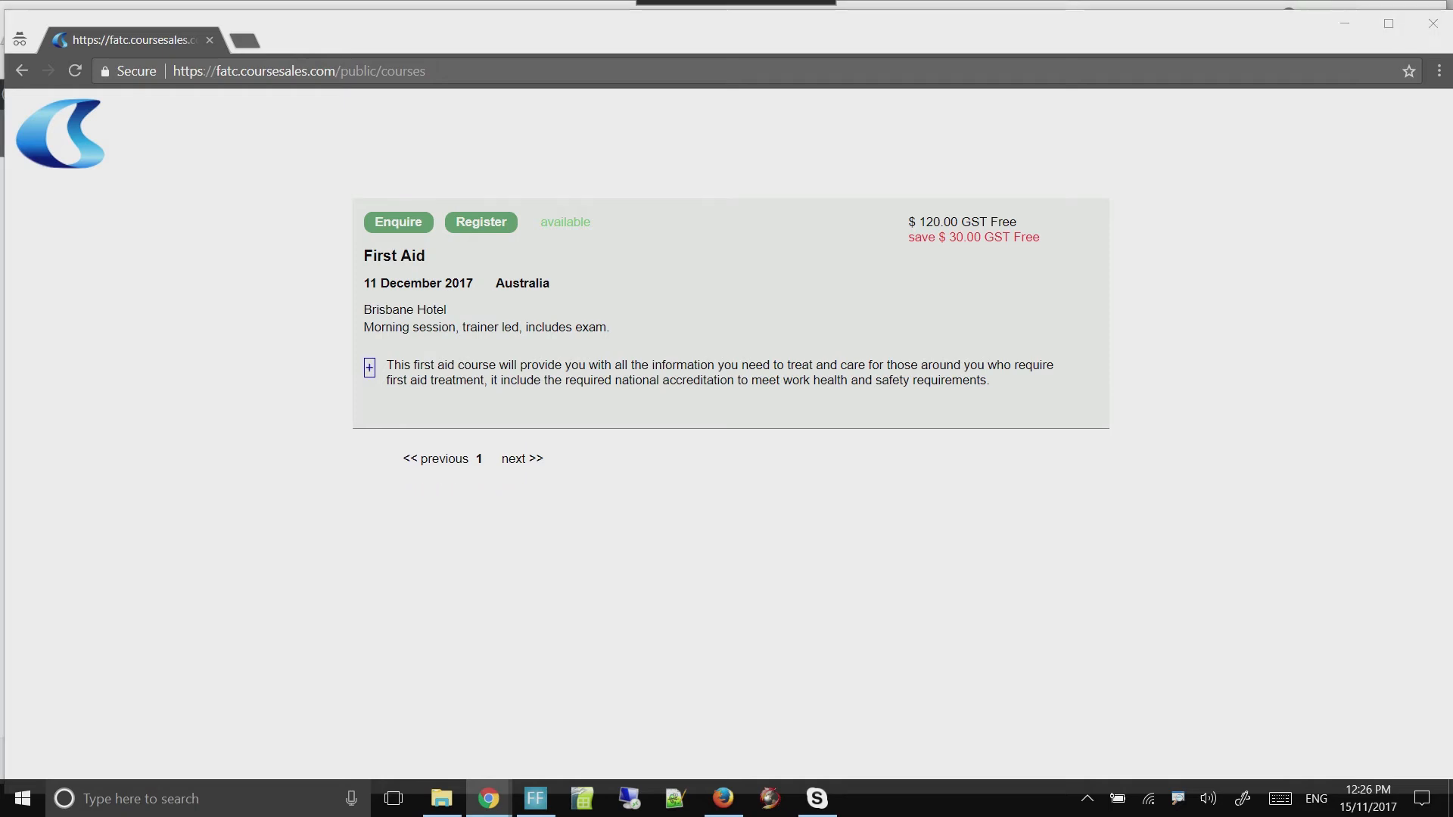
{"action": "key", "text": "alt+Tab"}
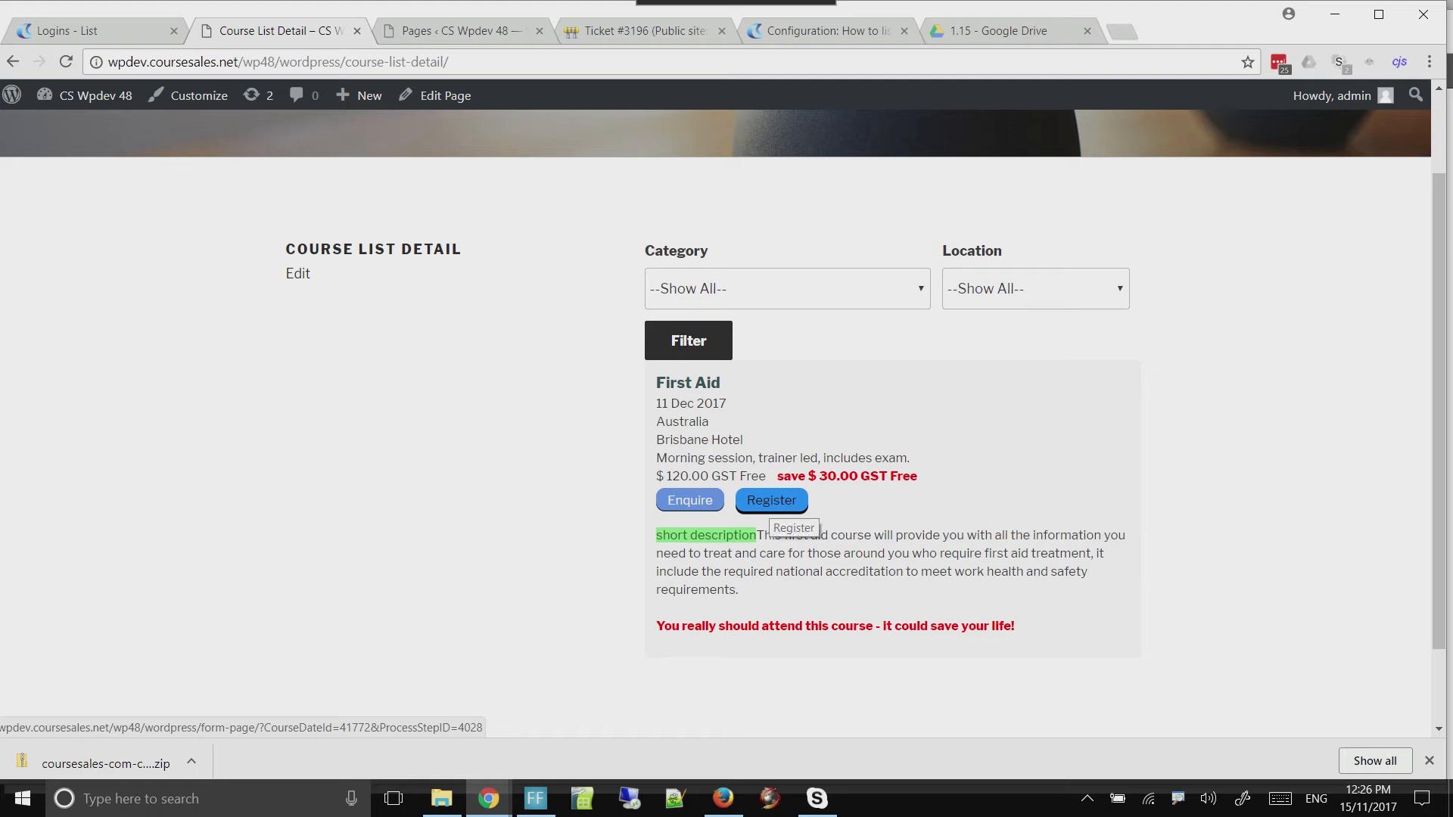
Open the registration form for the First Aid course and examine its course details and delegate information fields
{"action": "left_click", "coordinate": [770, 507]}
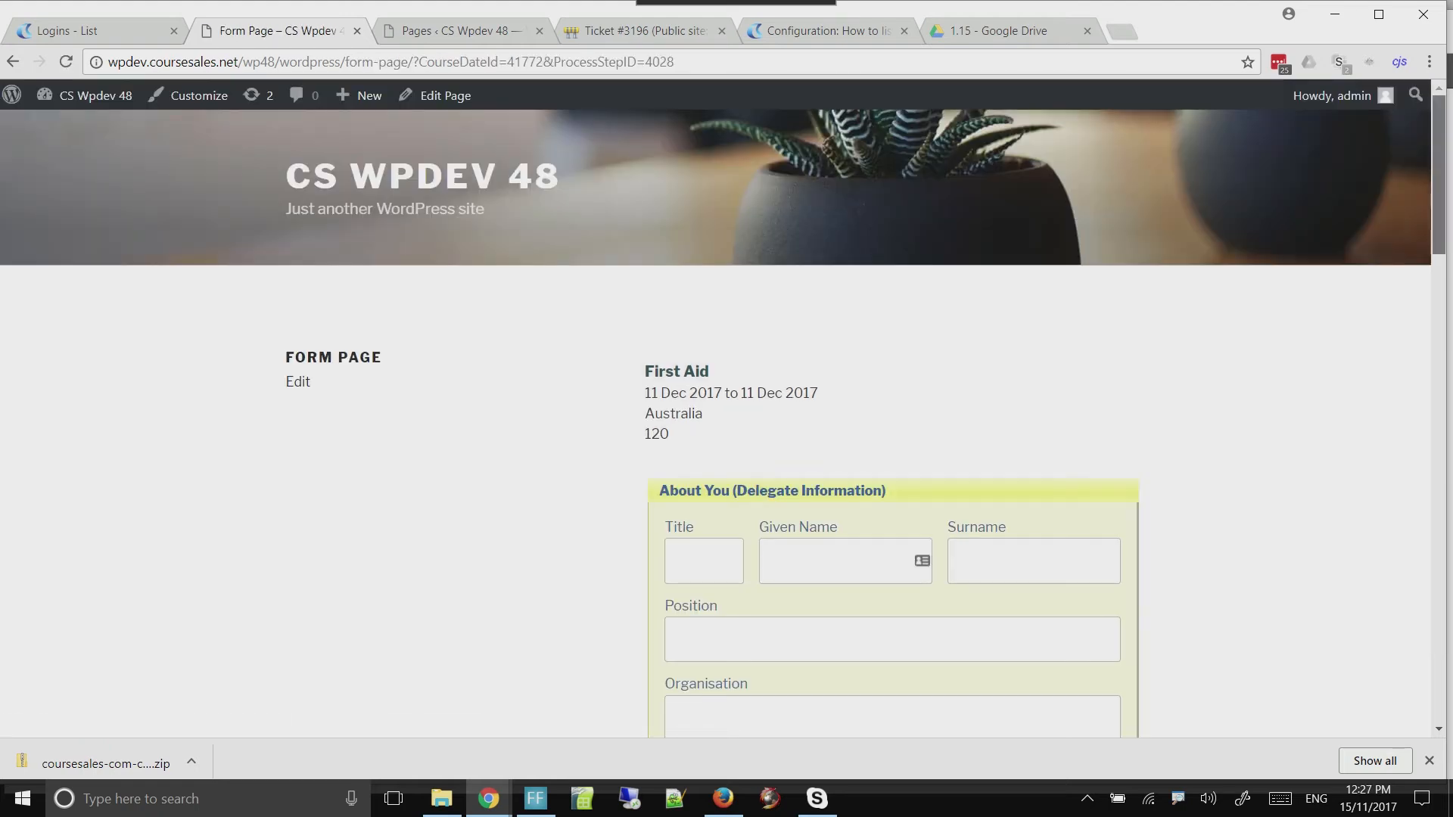
{"action": "scroll", "coordinate": [722, 424], "scroll_direction": "down", "scroll_amount": 3}
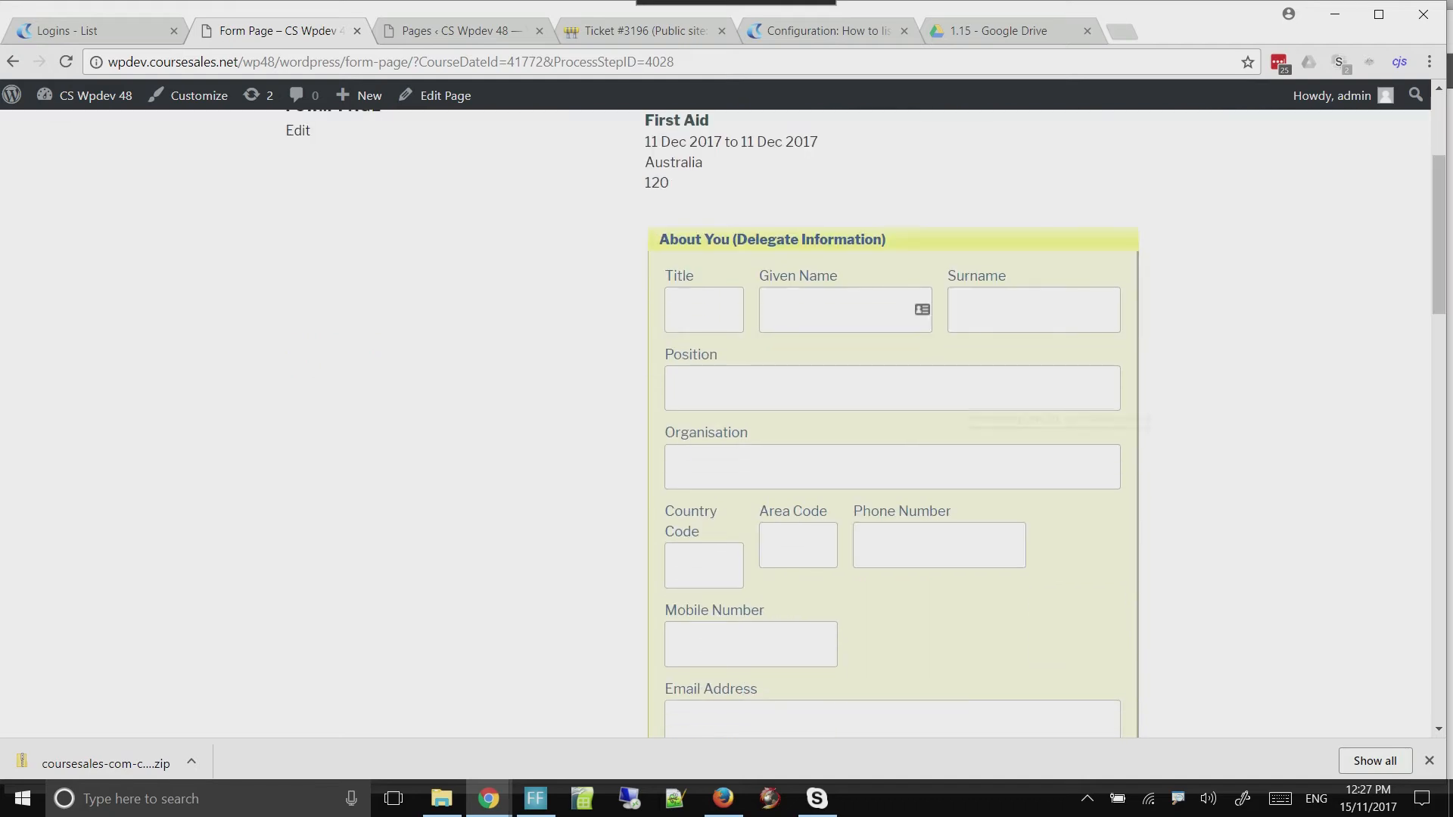
{"action": "scroll", "coordinate": [722, 424], "scroll_direction": "up", "scroll_amount": 3}
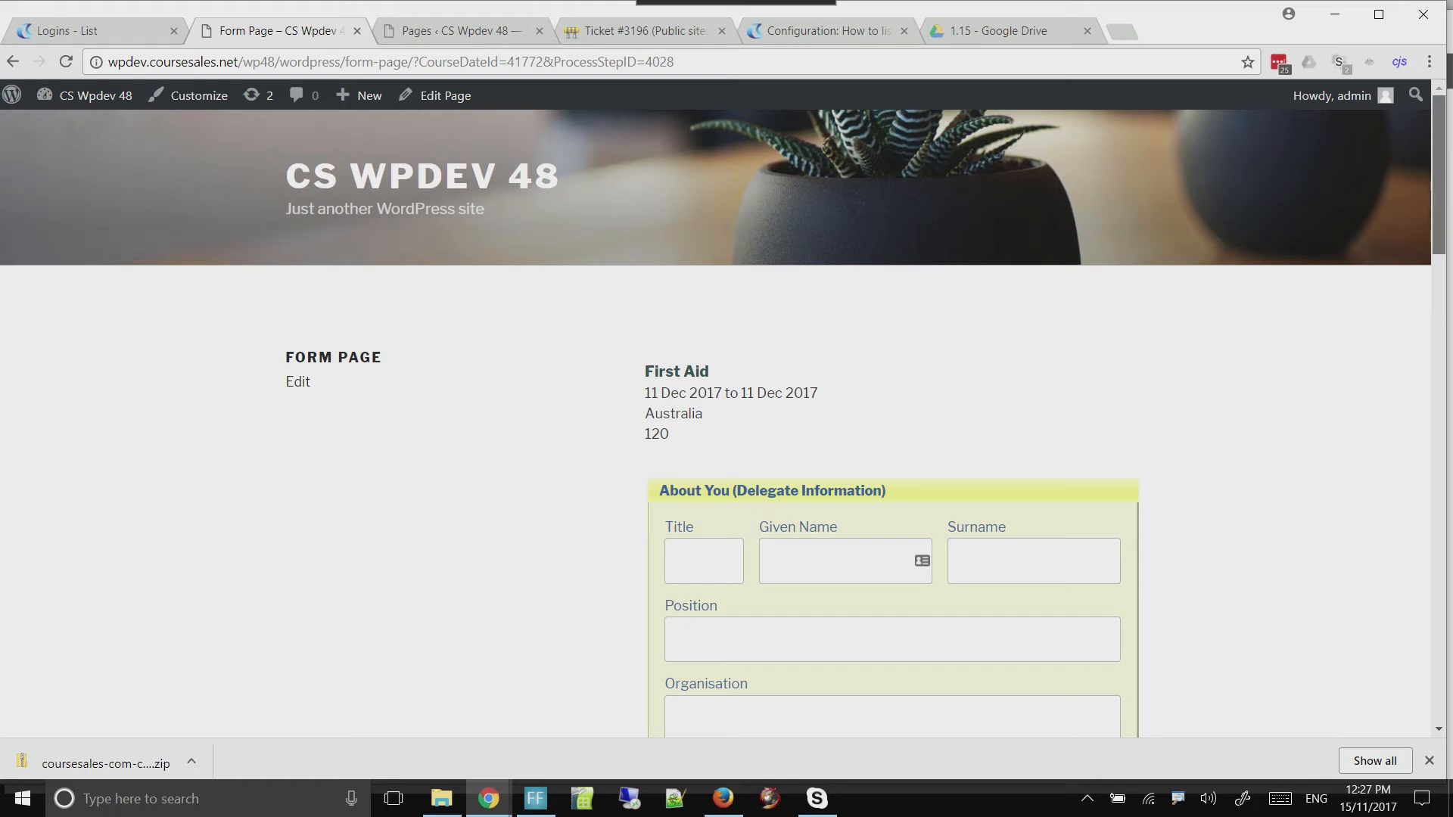
{"action": "scroll", "coordinate": [722, 424], "scroll_direction": "down", "scroll_amount": 3}
{"action": "scroll", "coordinate": [866, 424], "scroll_direction": "down", "scroll_amount": 1}
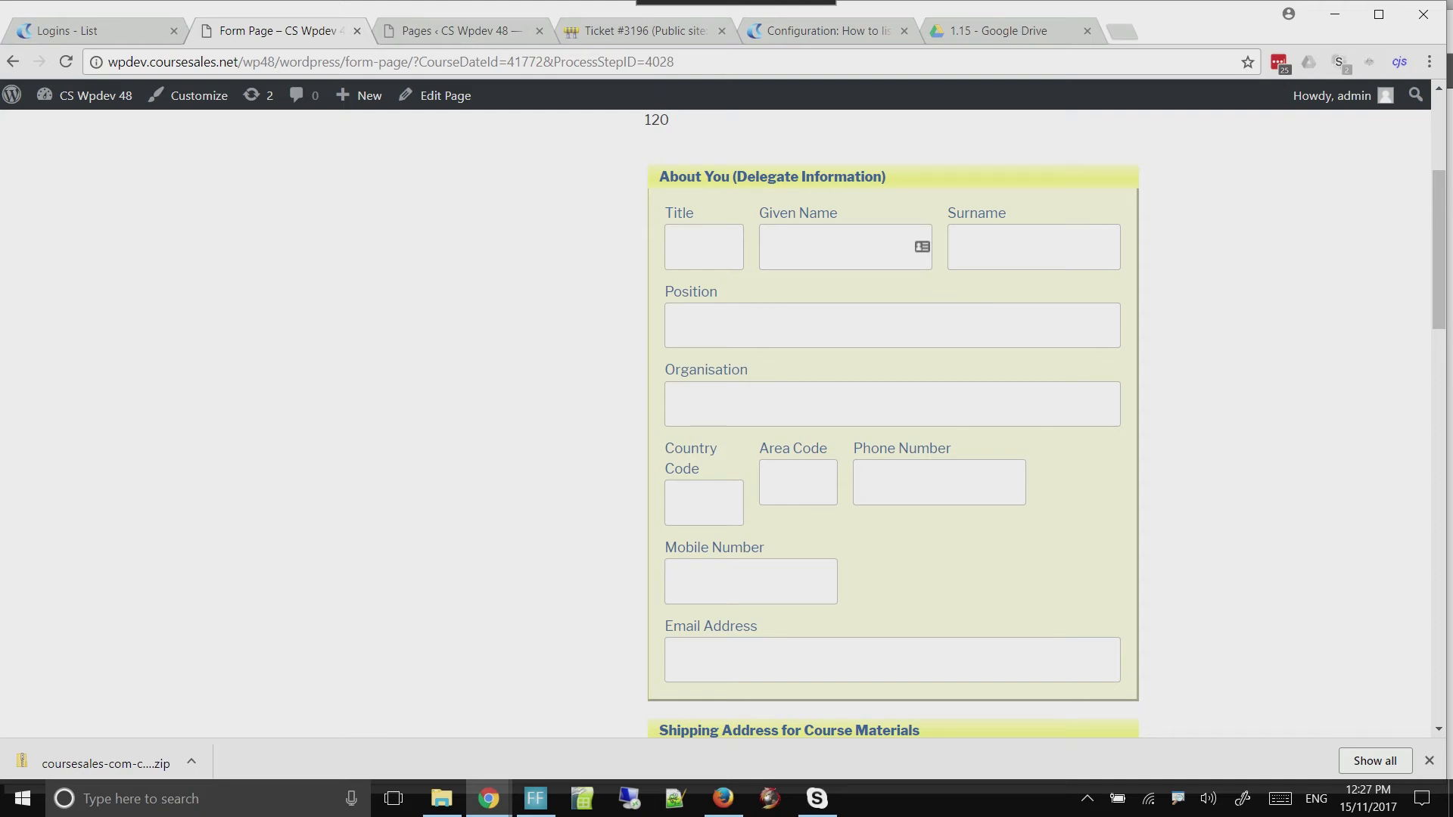
Enter the delegate's given name, surname and email address in the registration form's delegate information section
{"action": "left_click", "coordinate": [845, 247]}
{"action": "type", "text": "Joe"}
{"action": "key", "text": "Tab"}
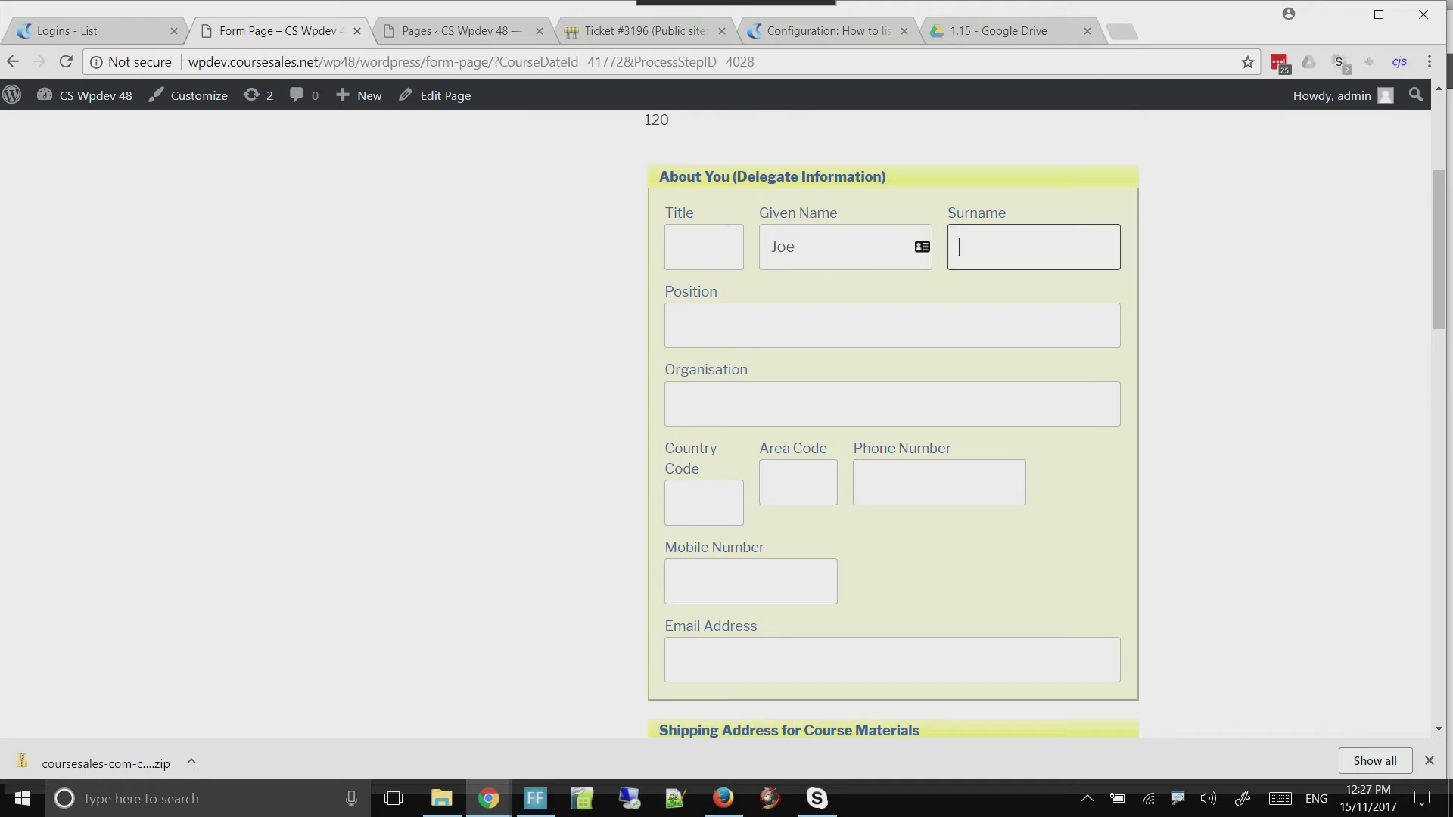
{"action": "type", "text": "Smith"}
{"action": "key", "text": "Tab"}
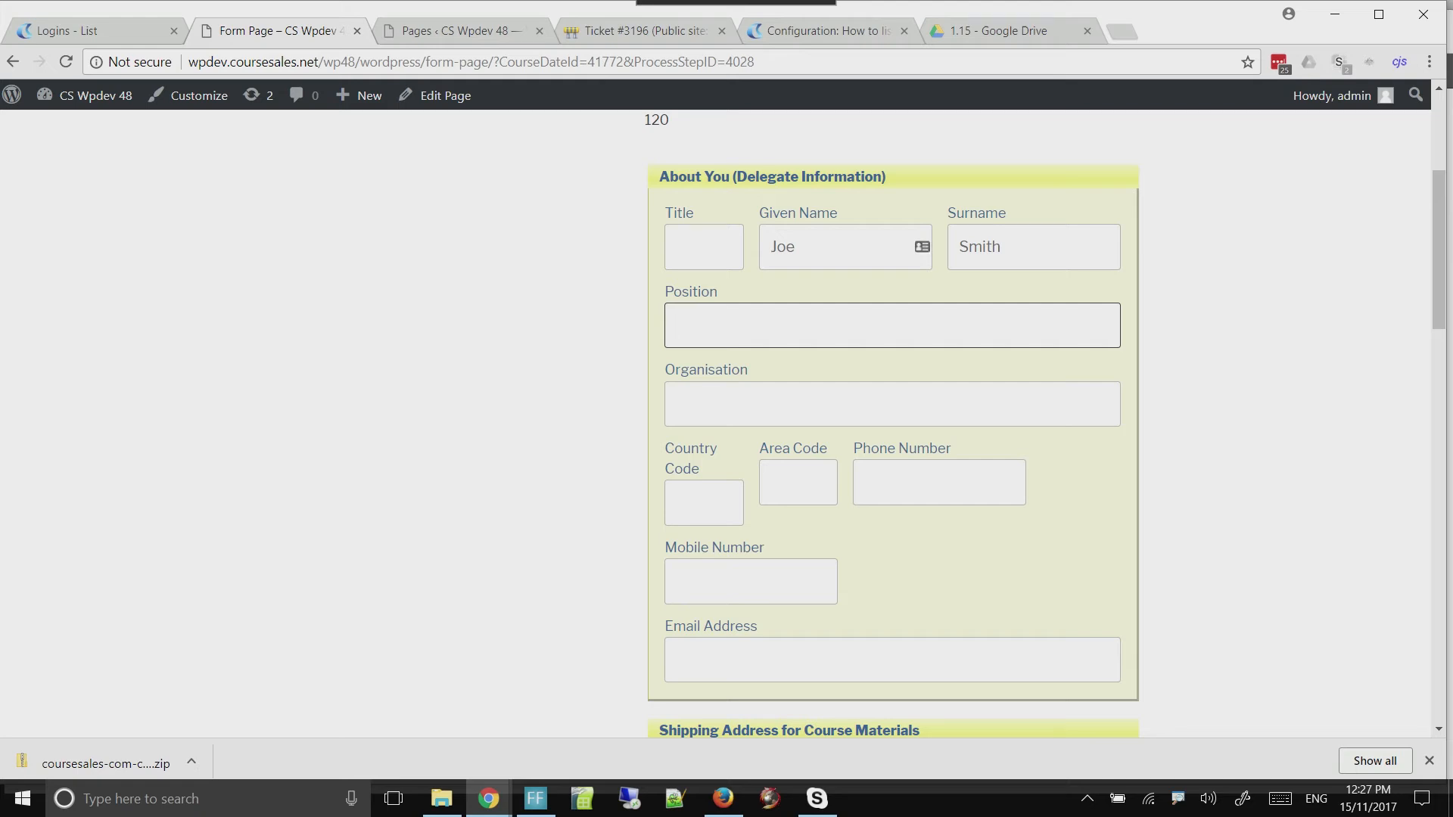
{"action": "left_click", "coordinate": [892, 660]}
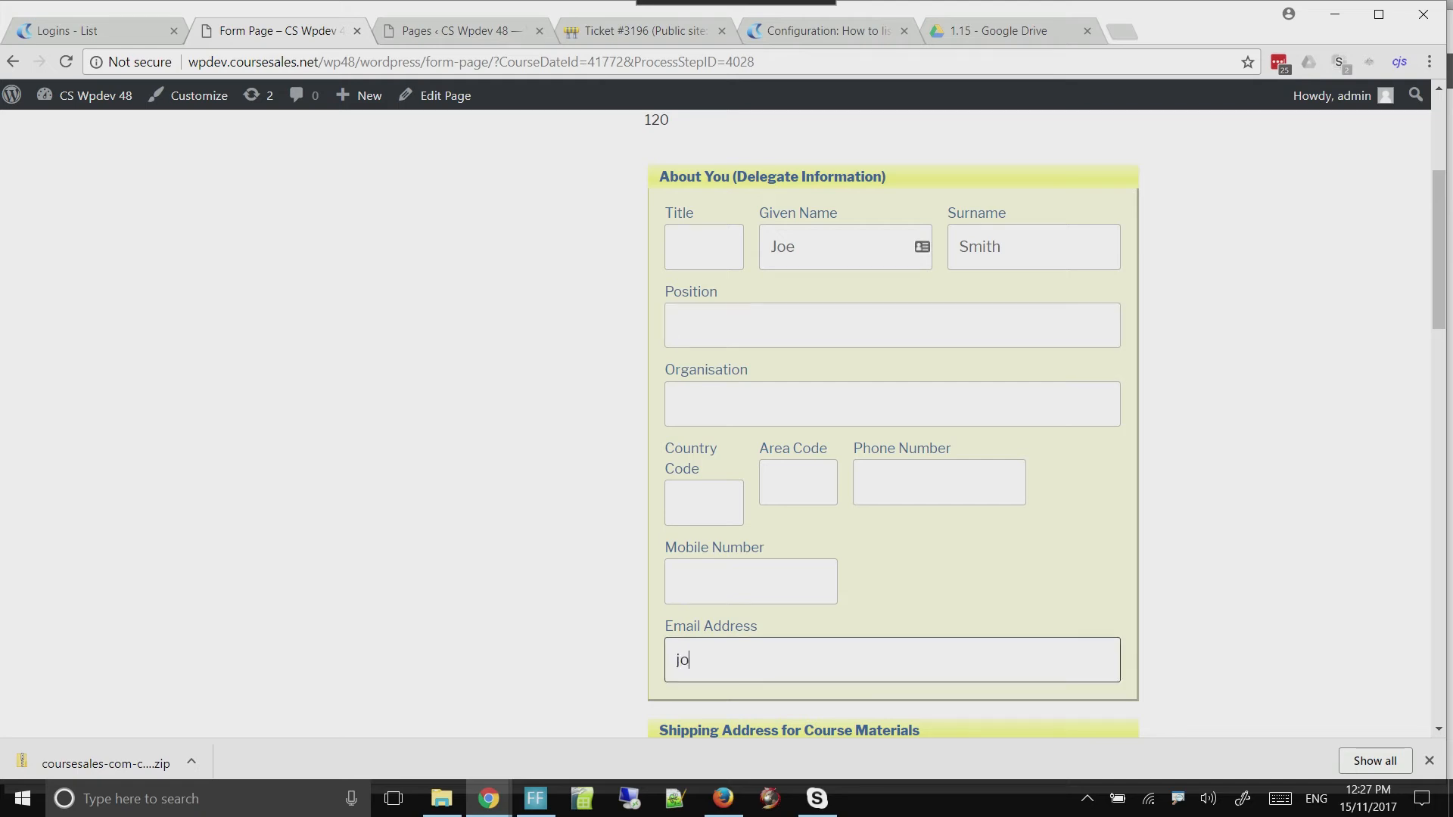
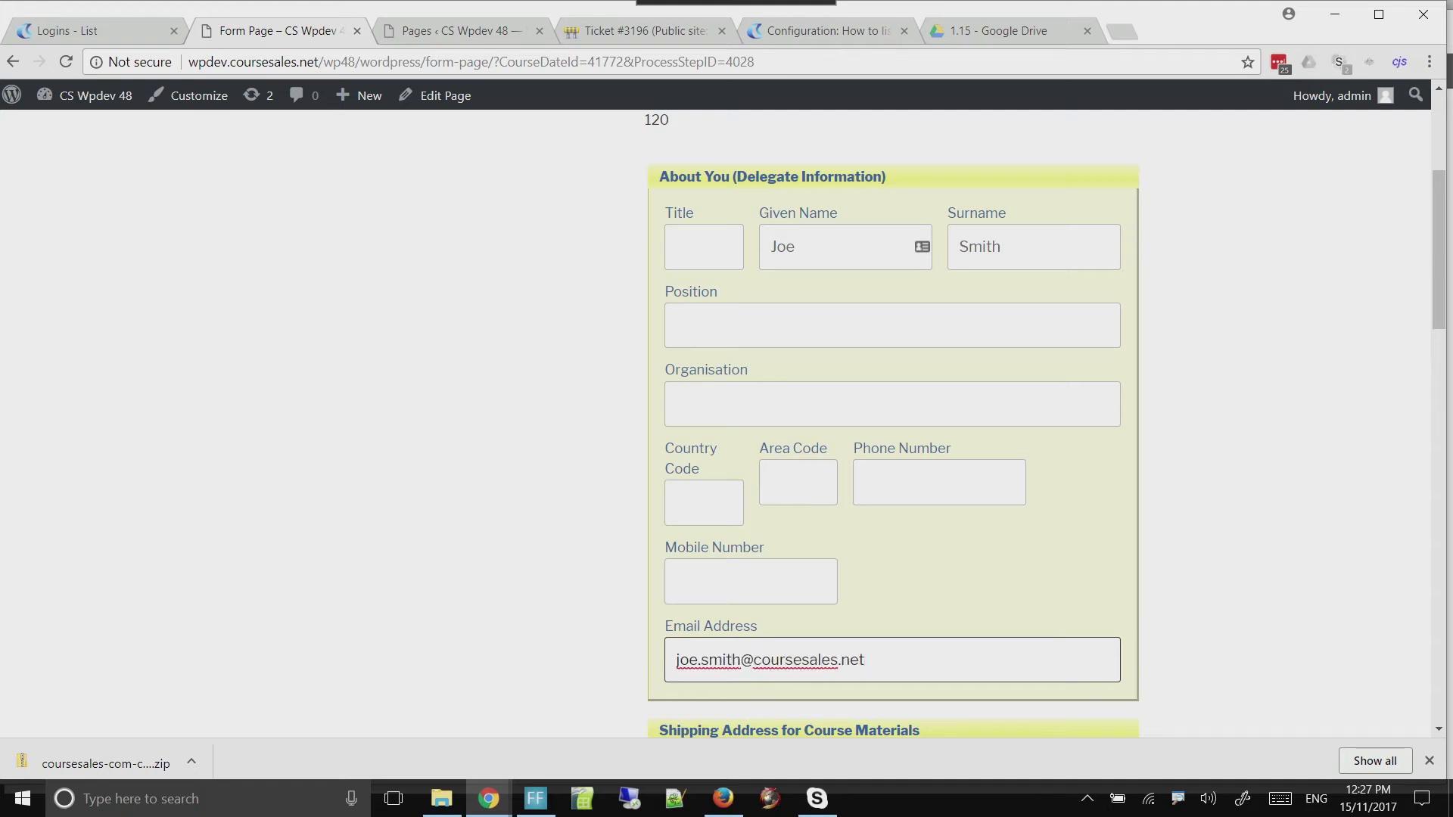
Review the remaining sections of the First Aid registration form, submit it, and view the price summary on the success page
{"action": "scroll", "coordinate": [893, 424], "scroll_direction": "down", "scroll_amount": 5}
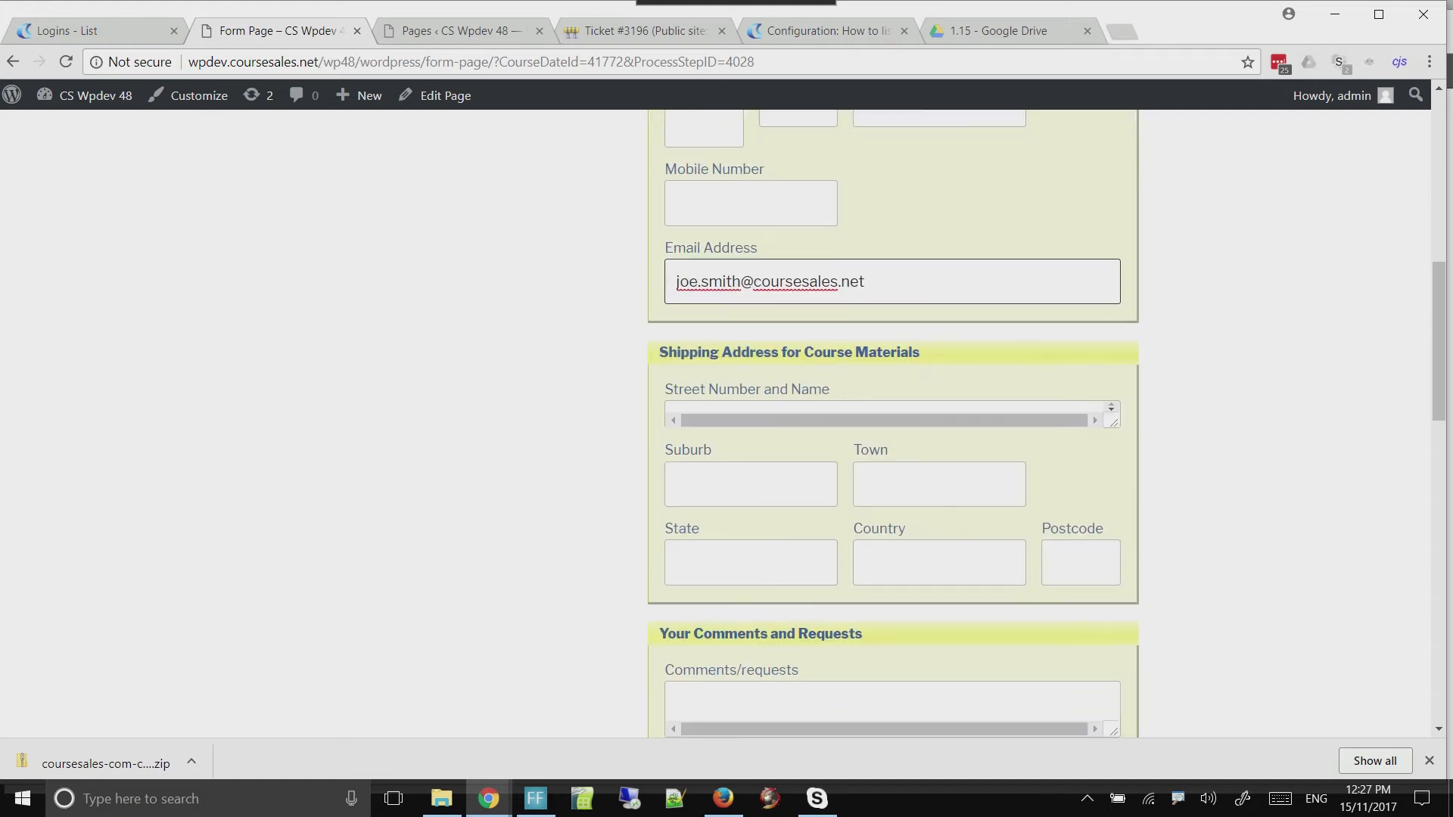
{"action": "scroll", "coordinate": [893, 424], "scroll_direction": "down", "scroll_amount": 3}
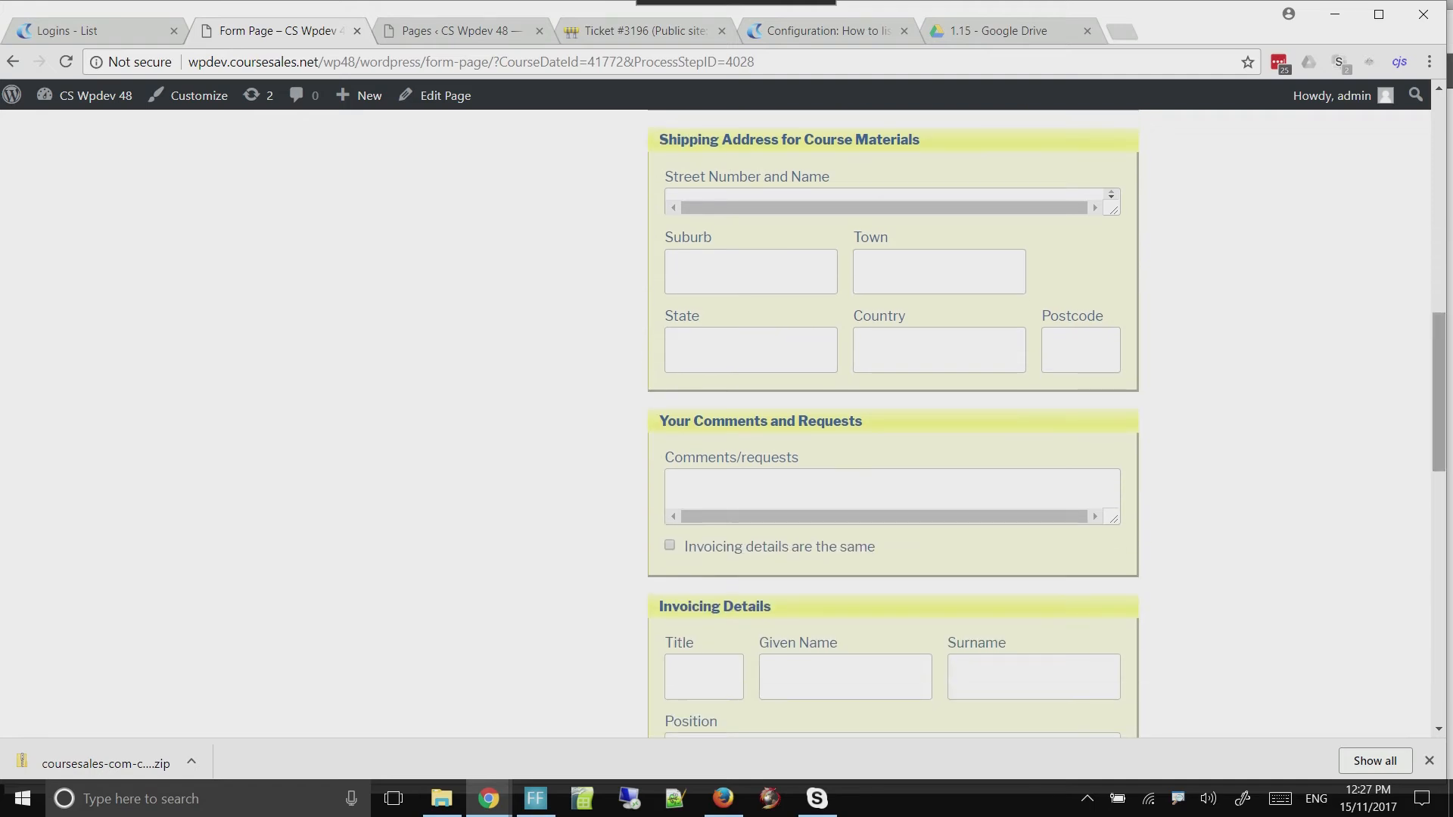
{"action": "scroll", "coordinate": [893, 424], "scroll_direction": "down", "scroll_amount": 1}
{"action": "scroll", "coordinate": [893, 424], "scroll_direction": "down", "scroll_amount": 4}
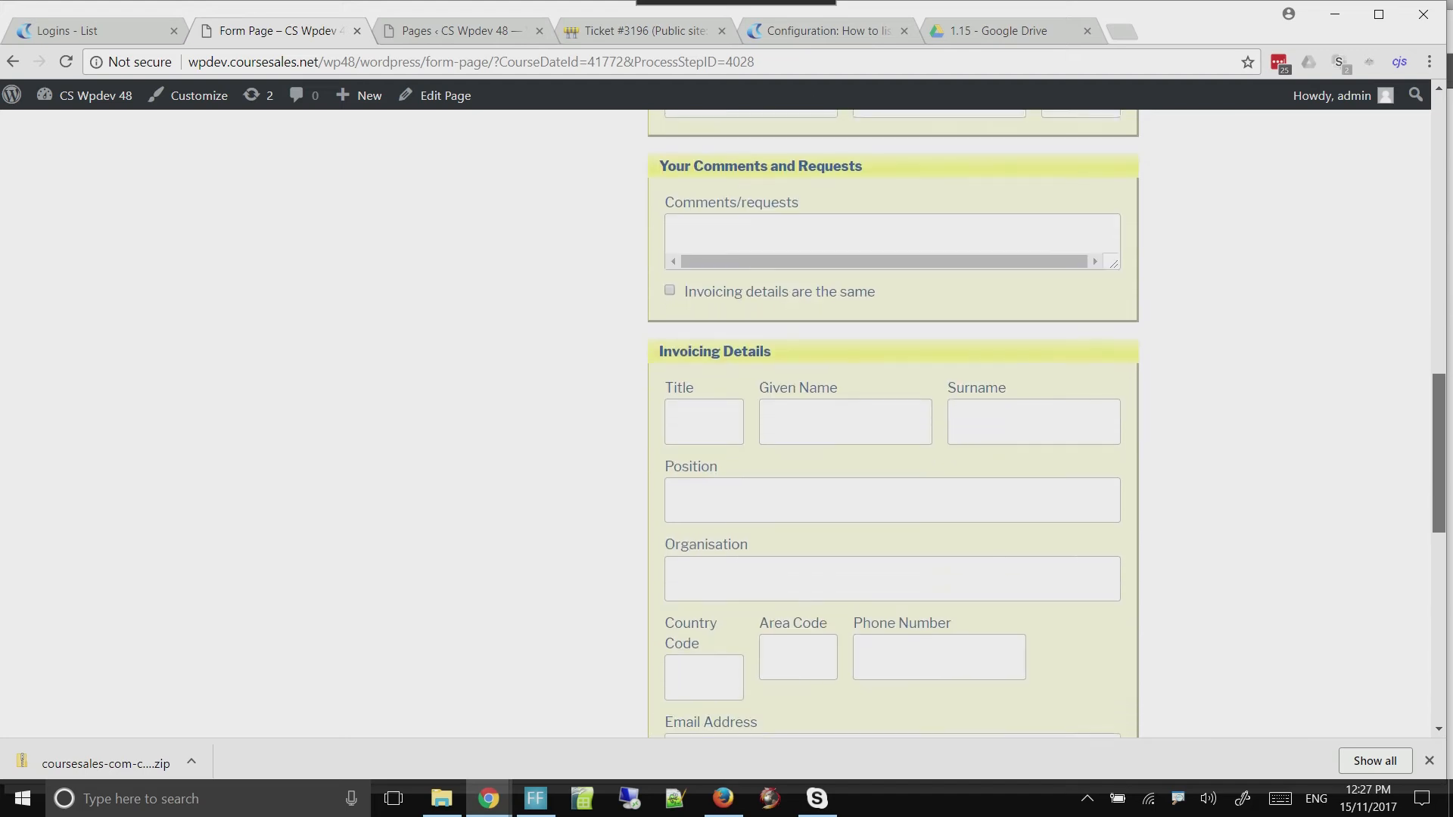
{"action": "scroll", "coordinate": [893, 424], "scroll_direction": "up", "scroll_amount": 2}
{"action": "scroll", "coordinate": [893, 424], "scroll_direction": "down", "scroll_amount": 1}
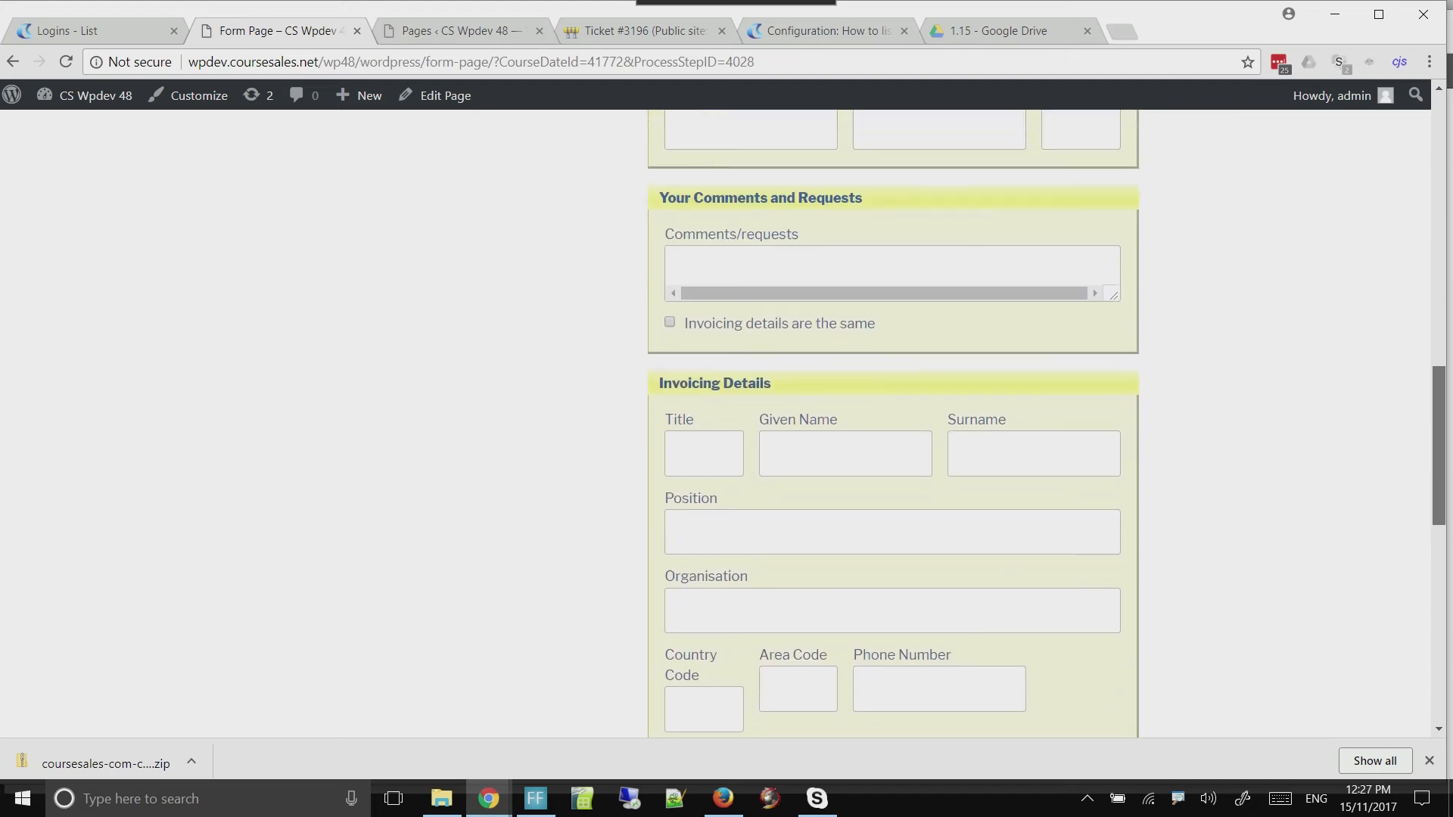
{"action": "scroll", "coordinate": [893, 424], "scroll_direction": "down", "scroll_amount": 4}
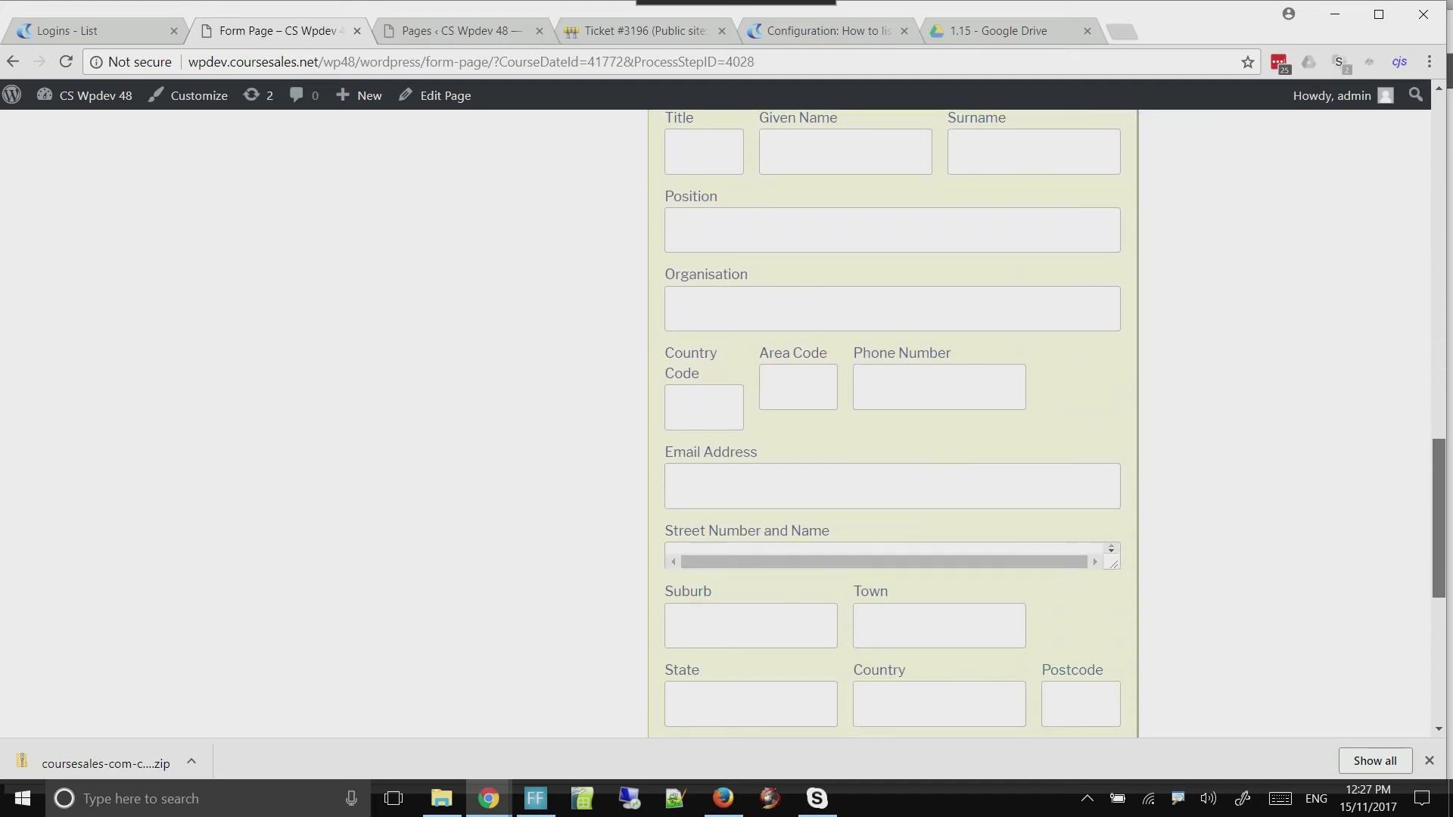
{"action": "scroll", "coordinate": [893, 423], "scroll_direction": "down", "scroll_amount": 5}
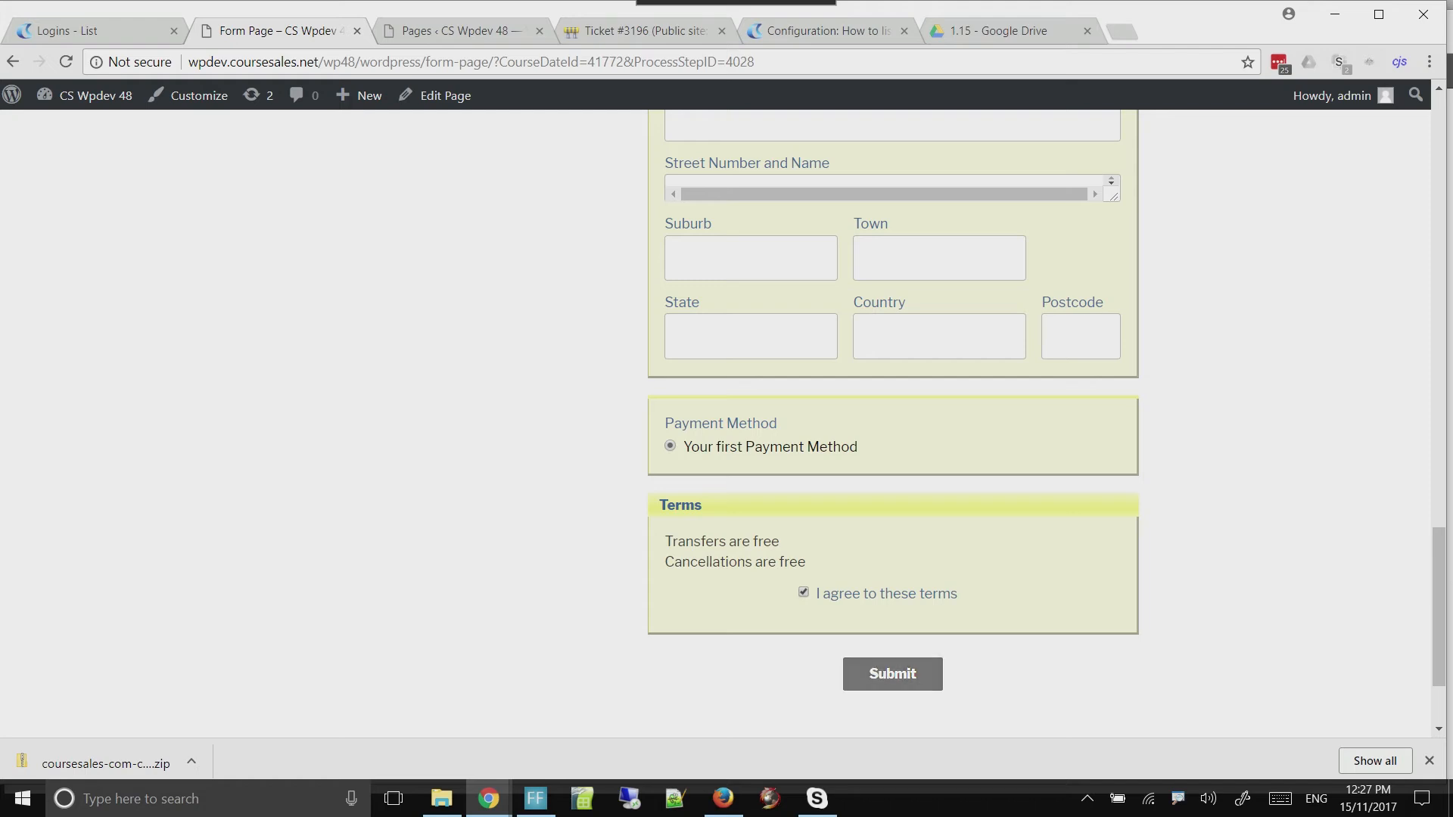
{"action": "left_click", "coordinate": [893, 674]}
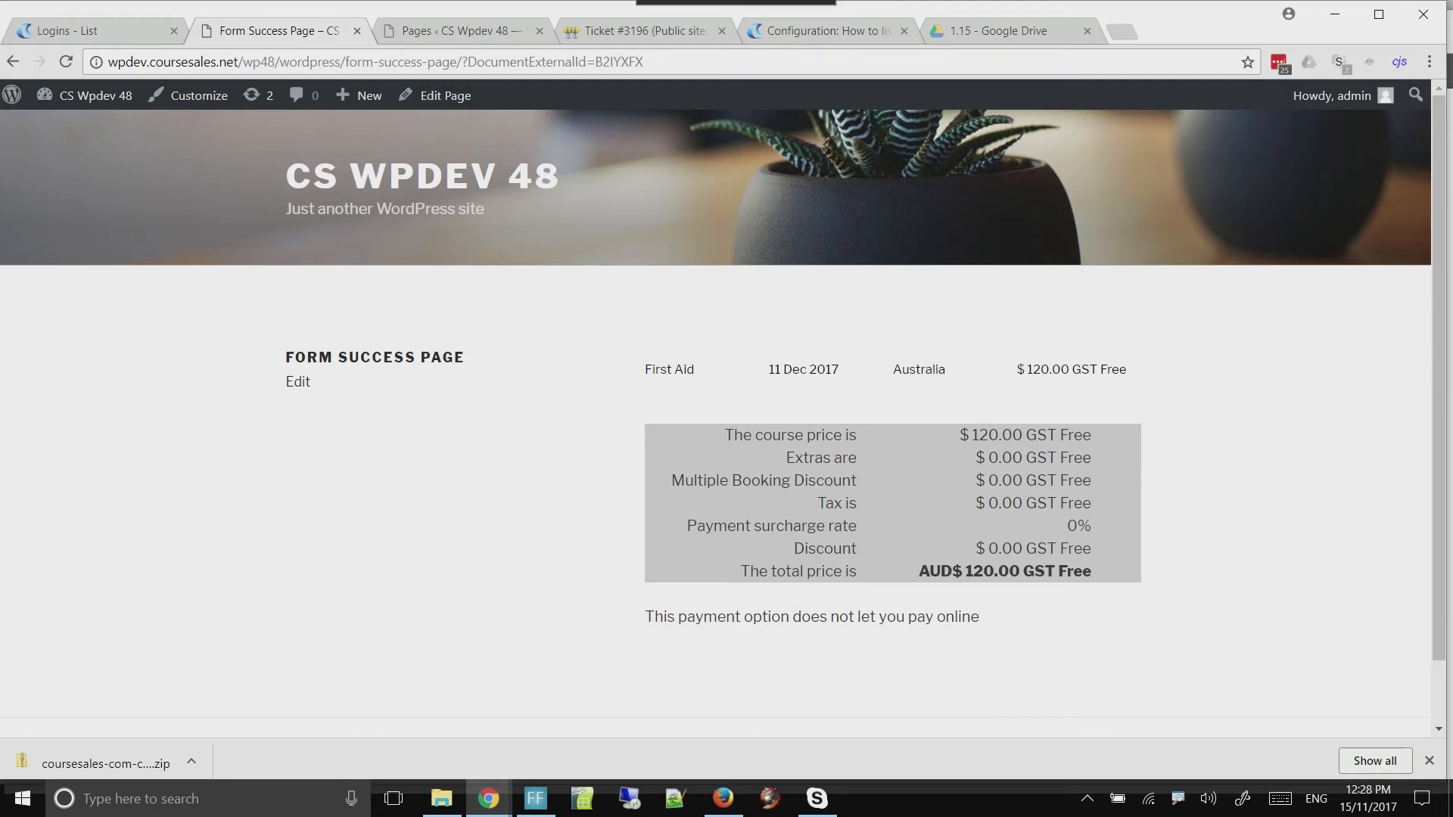
{"action": "scroll", "coordinate": [723, 384], "scroll_direction": "down", "scroll_amount": 1}
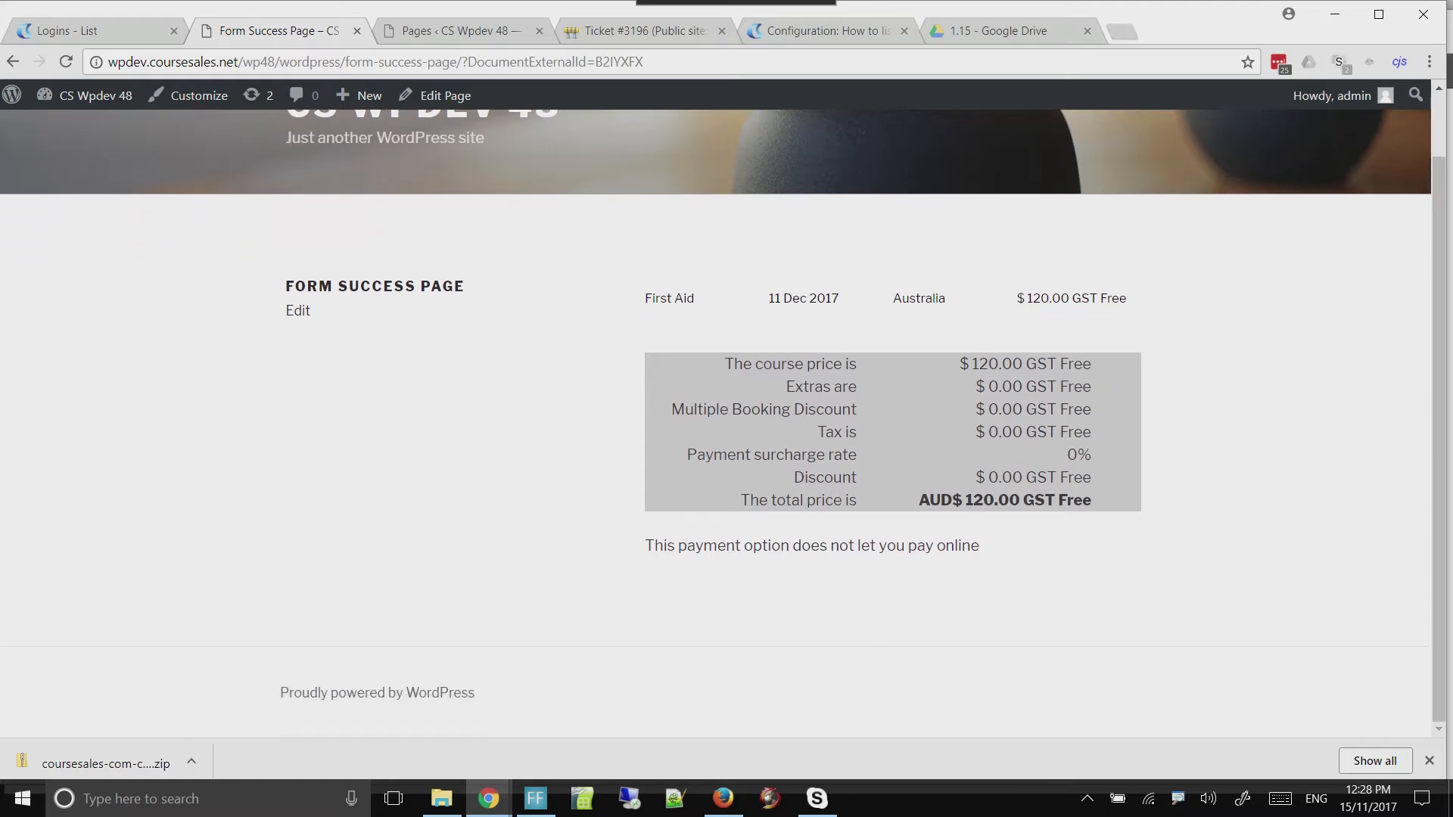
Open the new First Aid registration from the CourseSales Documents list and check its course date, workflow and delegate information
{"action": "left_click", "coordinate": [106, 32]}
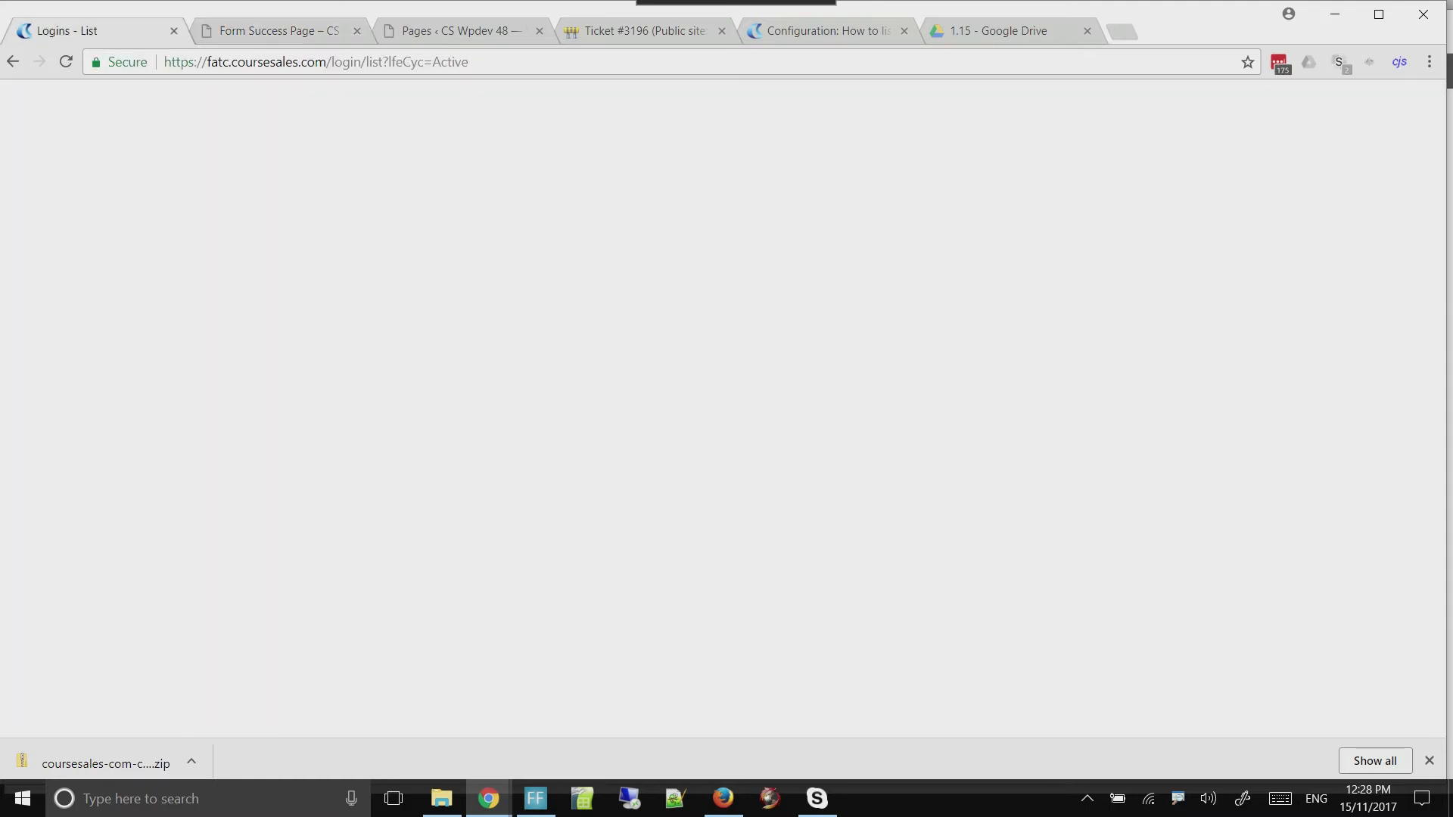
{"action": "left_click", "coordinate": [219, 94]}
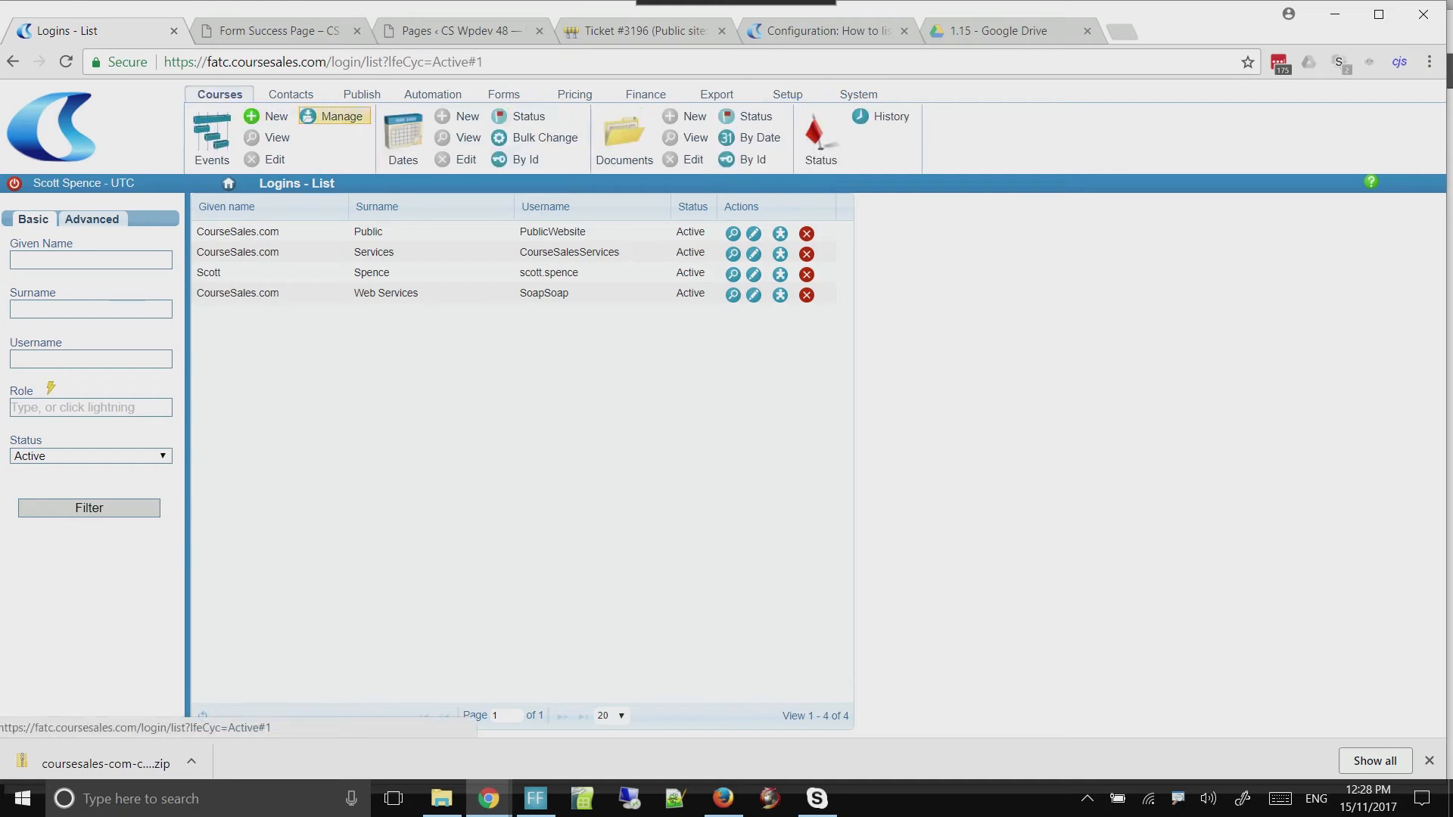
{"action": "left_click", "coordinate": [623, 132]}
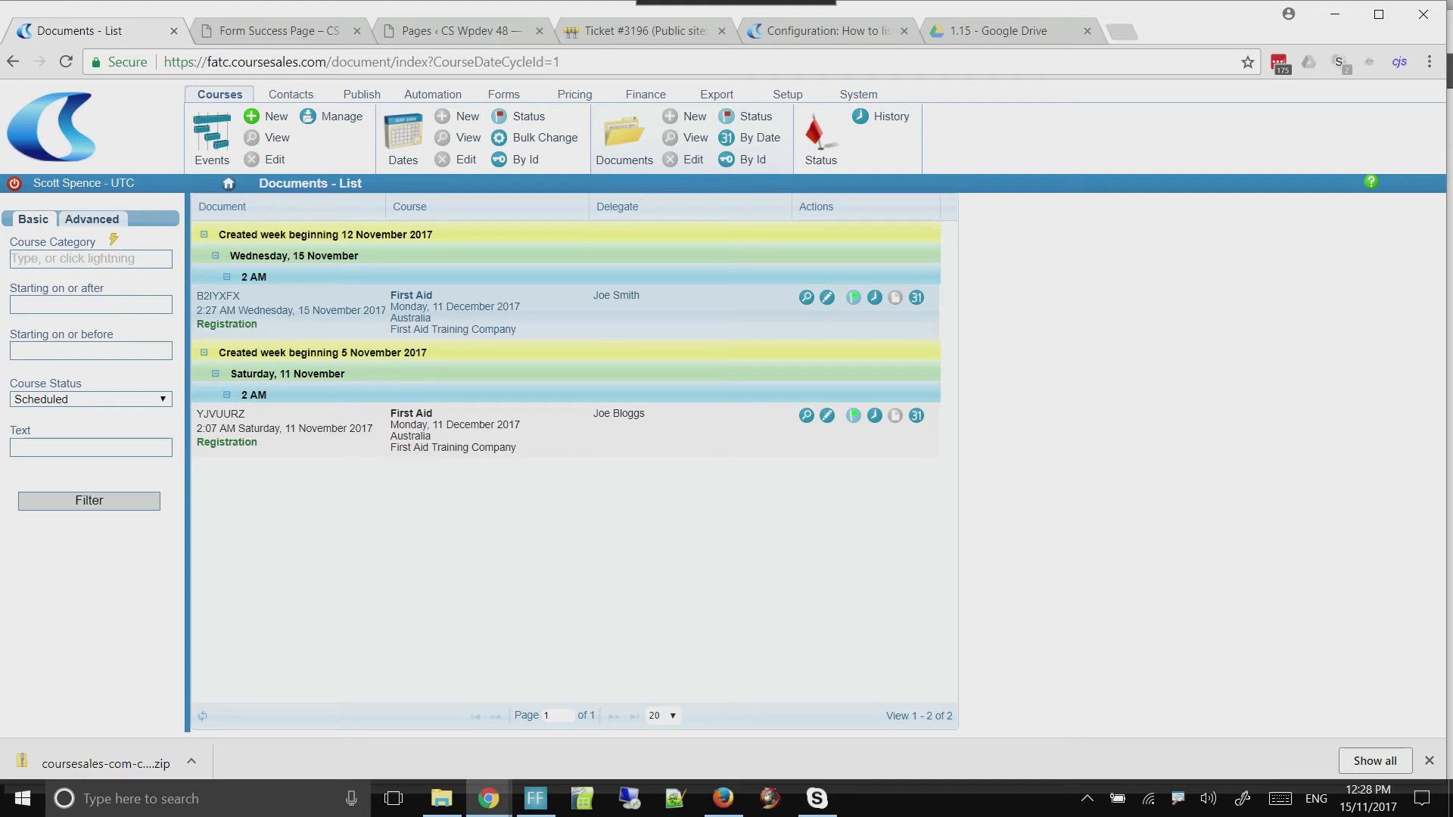
{"action": "left_click", "coordinate": [827, 298]}
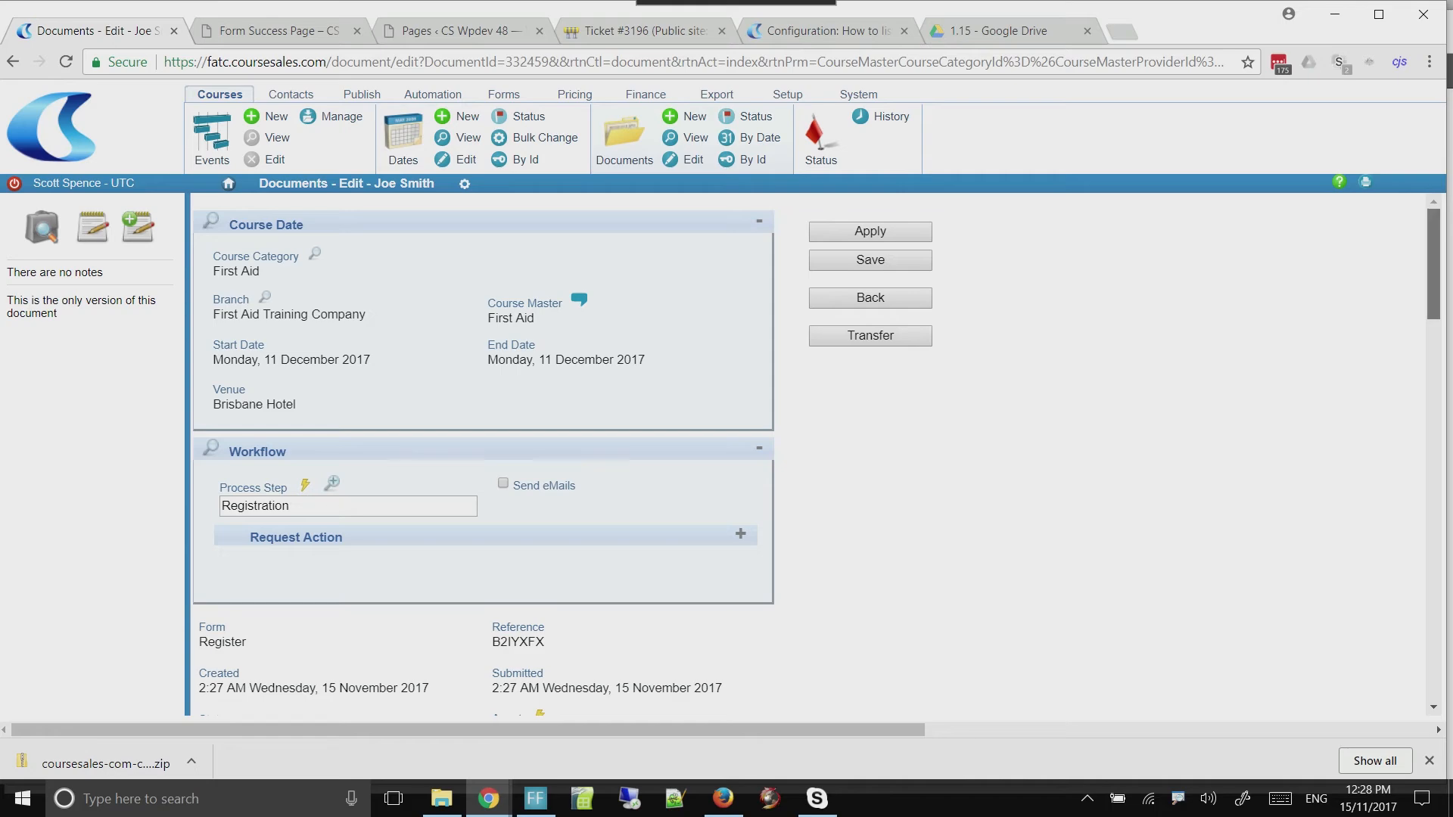
{"action": "scroll", "coordinate": [485, 455], "scroll_direction": "down", "scroll_amount": 6}
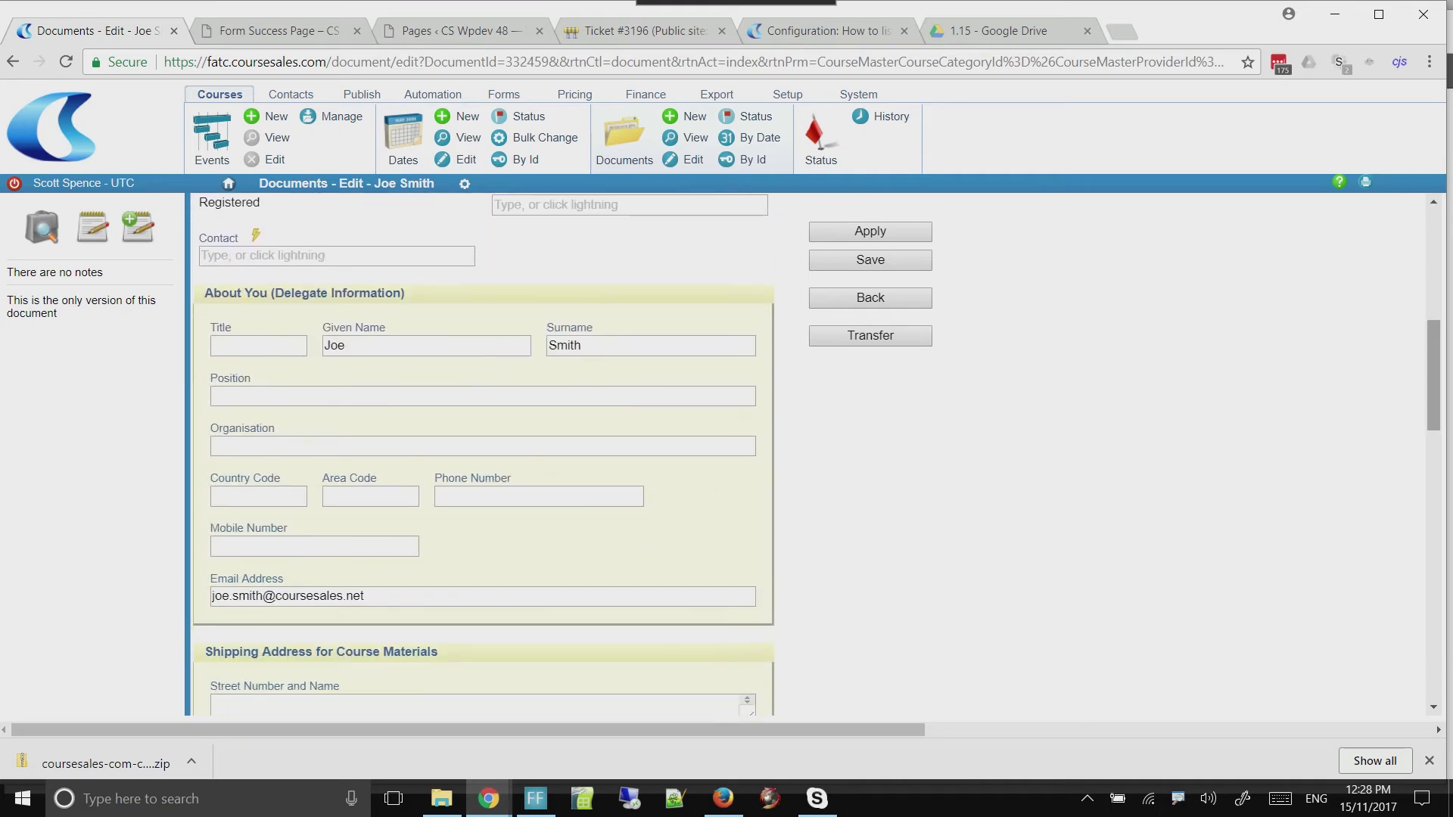
{"action": "scroll", "coordinate": [485, 454], "scroll_direction": "up", "scroll_amount": 6}
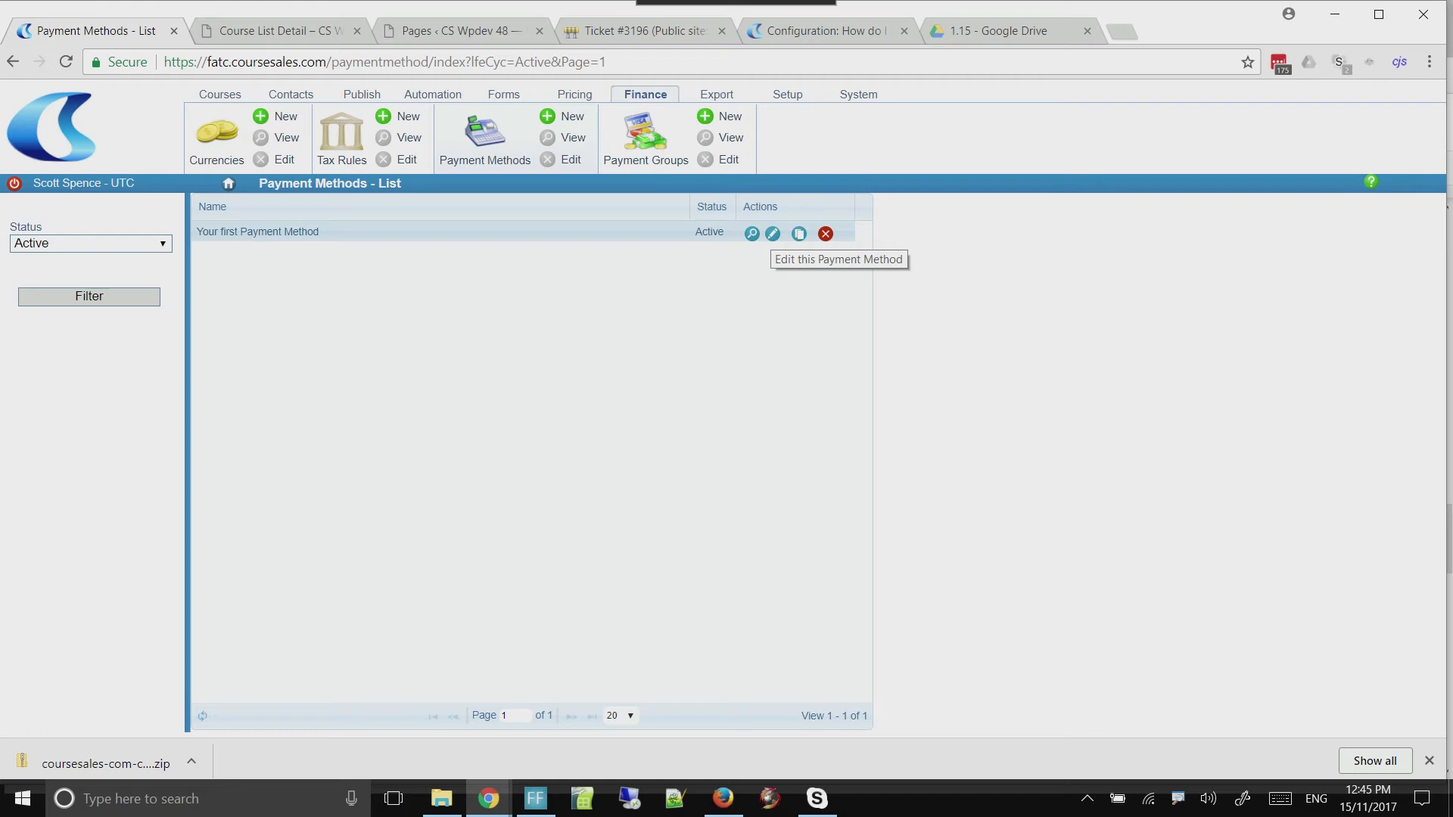
Edit "Your first Payment Method" and rename it "PayPal or Credit Card - test (will NOT take payment)"
{"action": "left_click", "coordinate": [773, 234]}
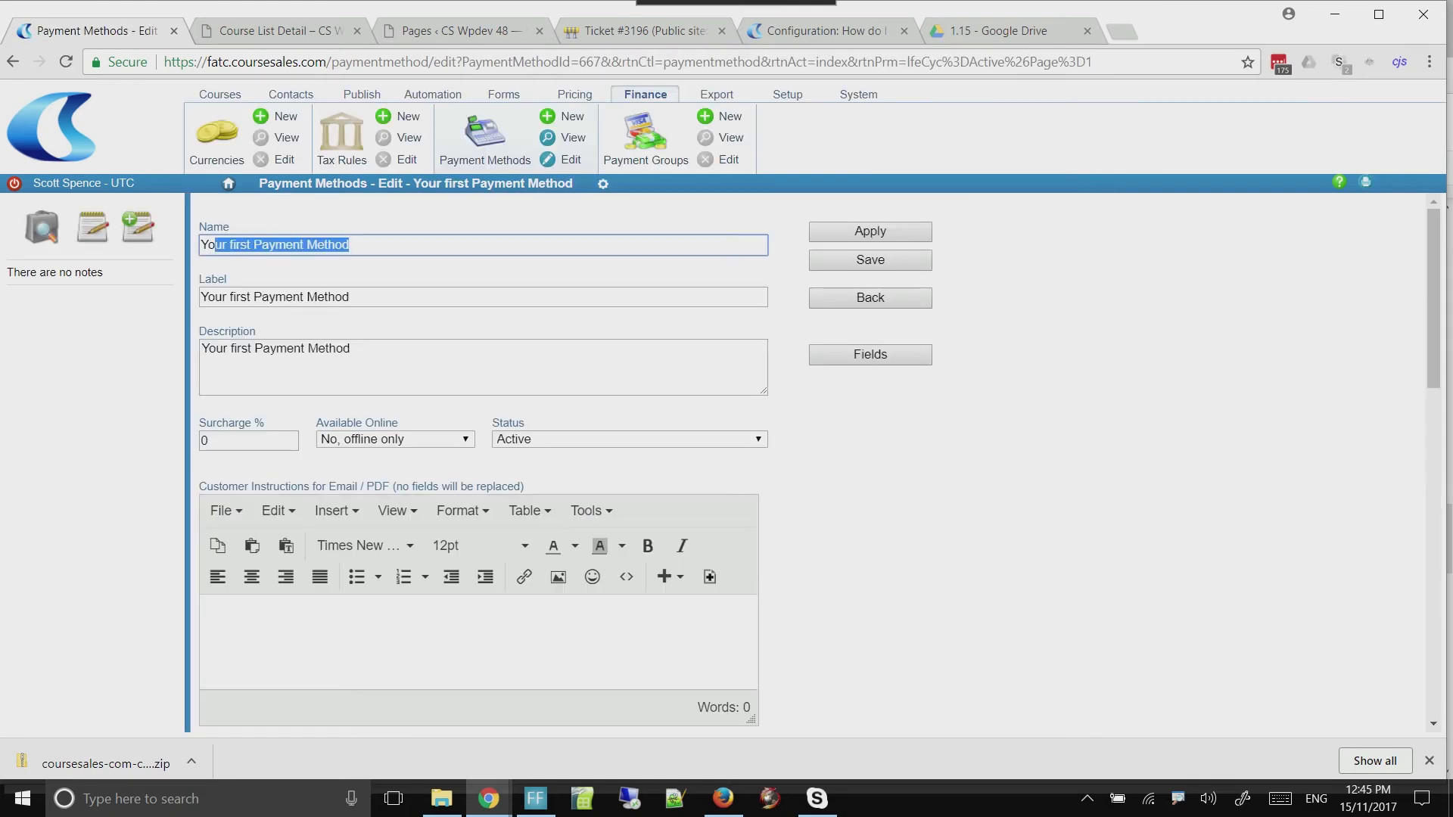
{"action": "type", "text": "Pay on the day"}
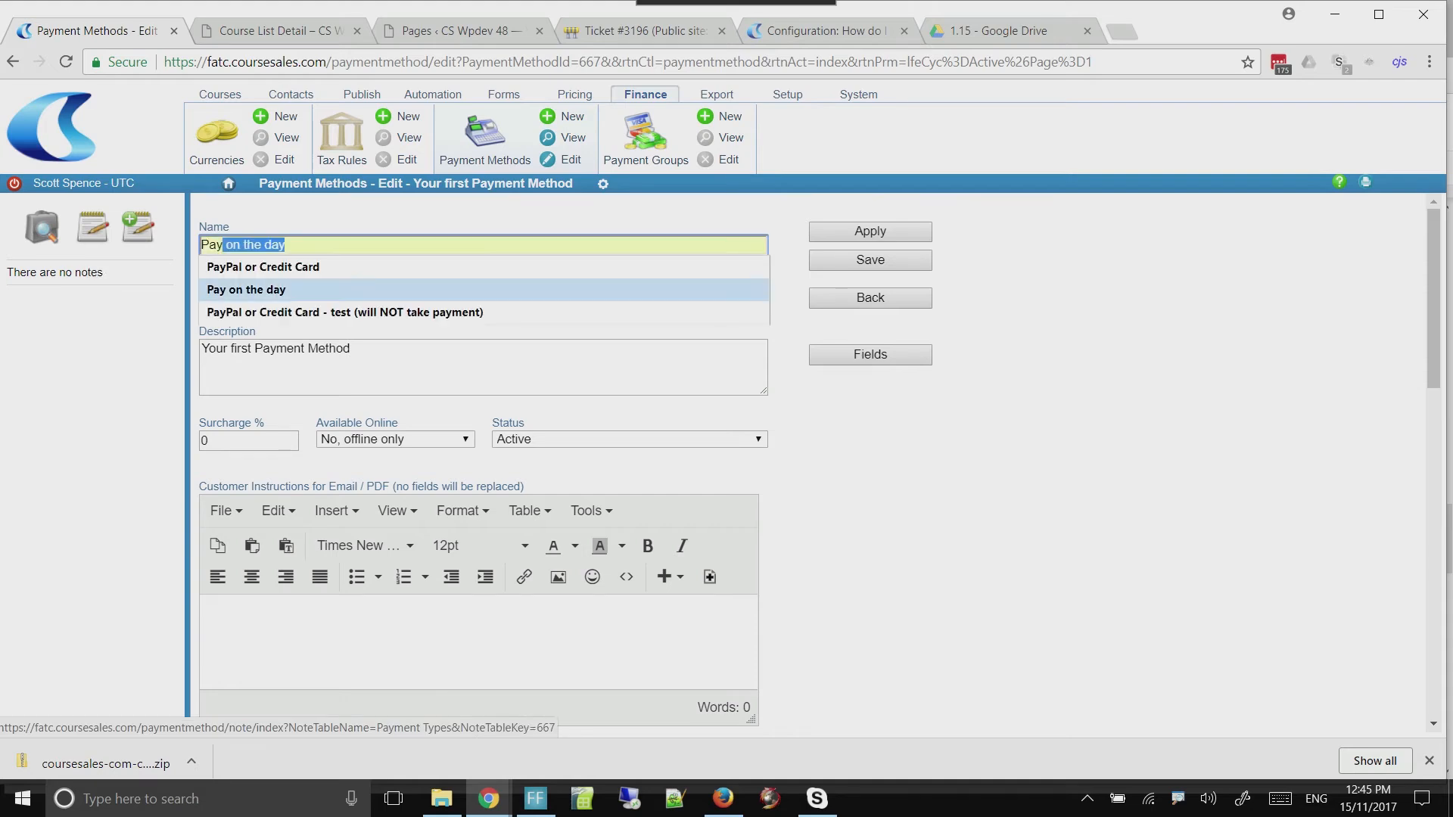
{"action": "left_click", "coordinate": [324, 292]}
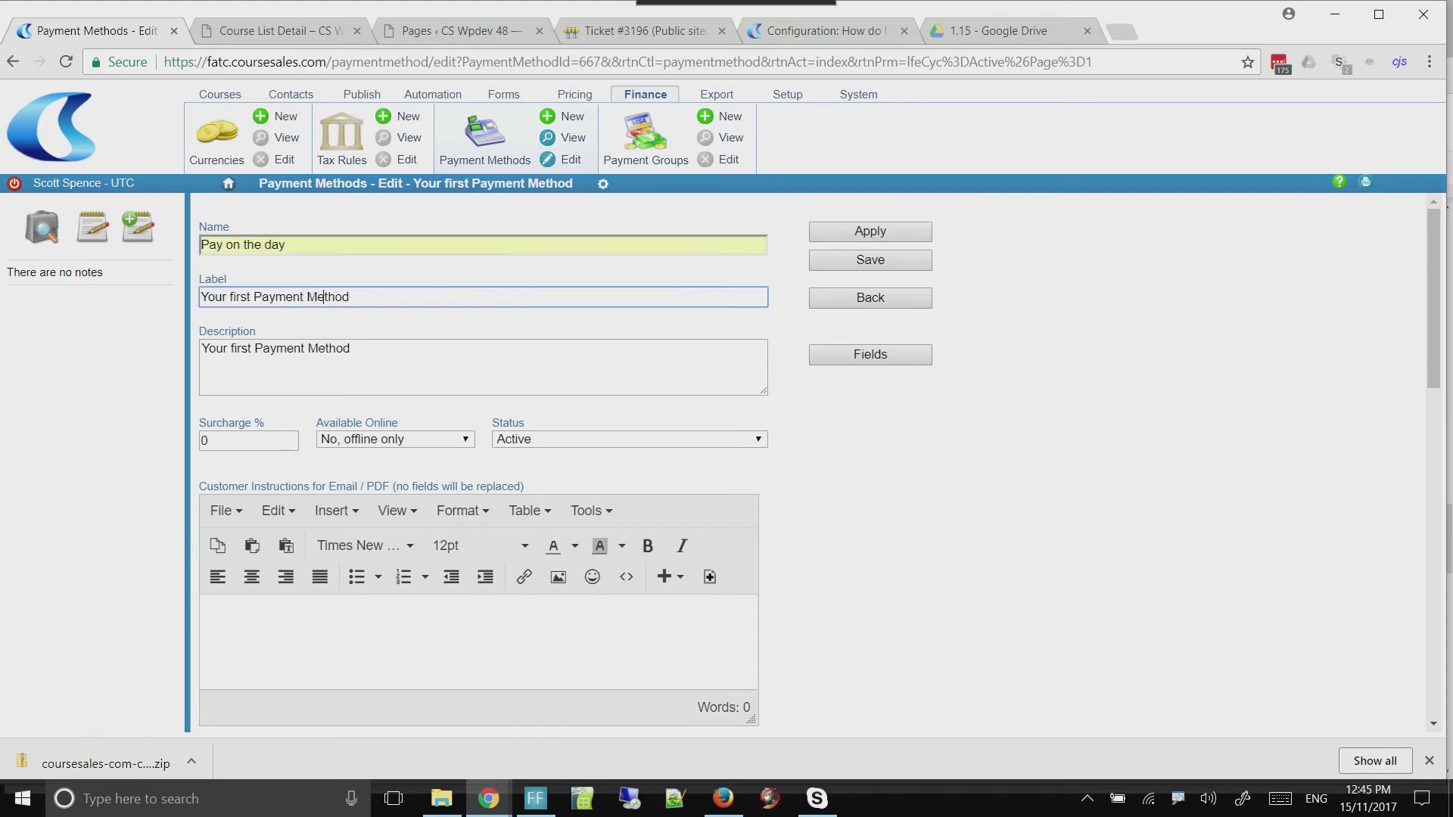
{"action": "key", "text": "shift+Tab"}
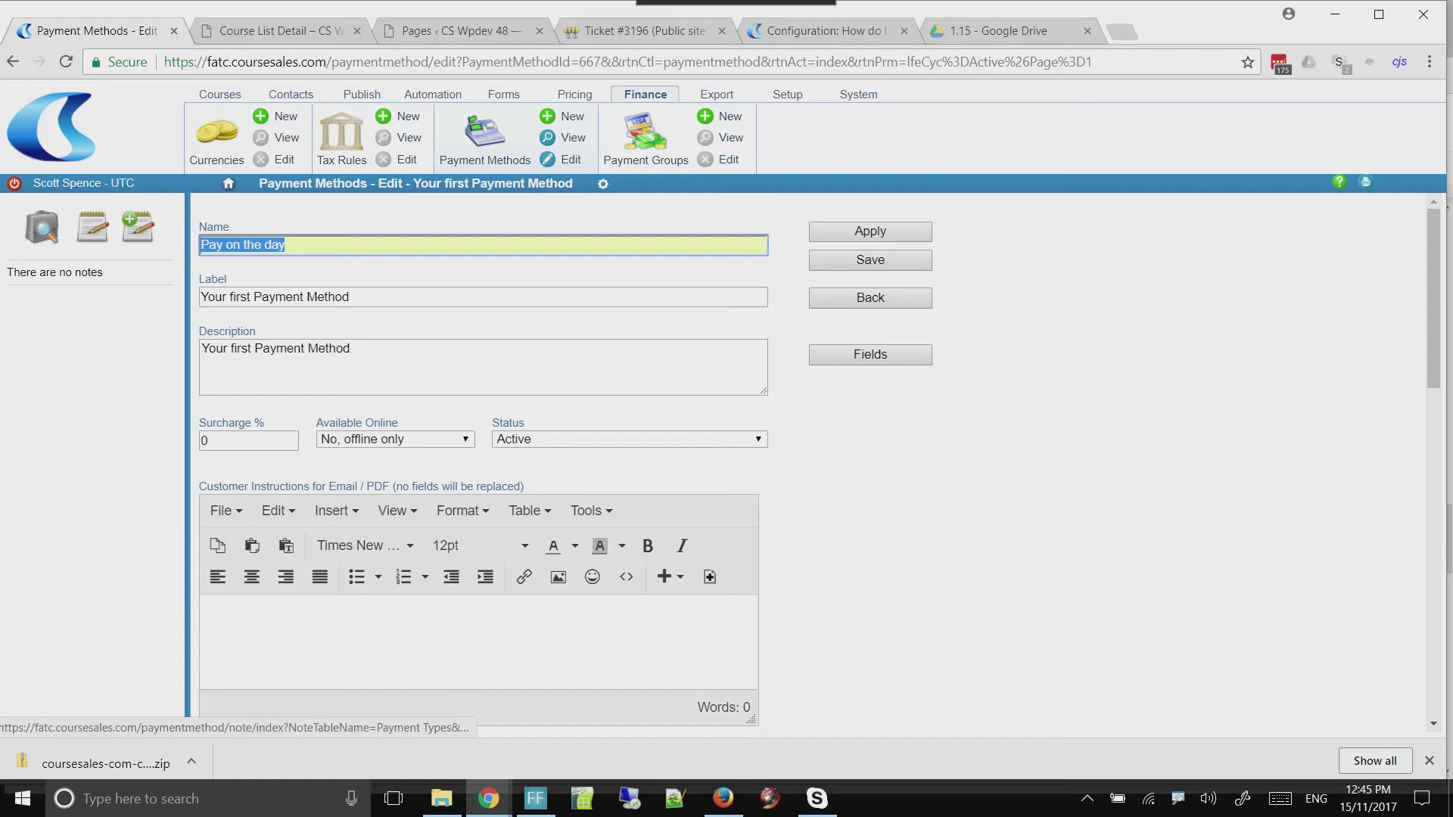
{"action": "type", "text": "Payp"}
{"action": "key", "text": "Down"}
{"action": "key", "text": "Down"}
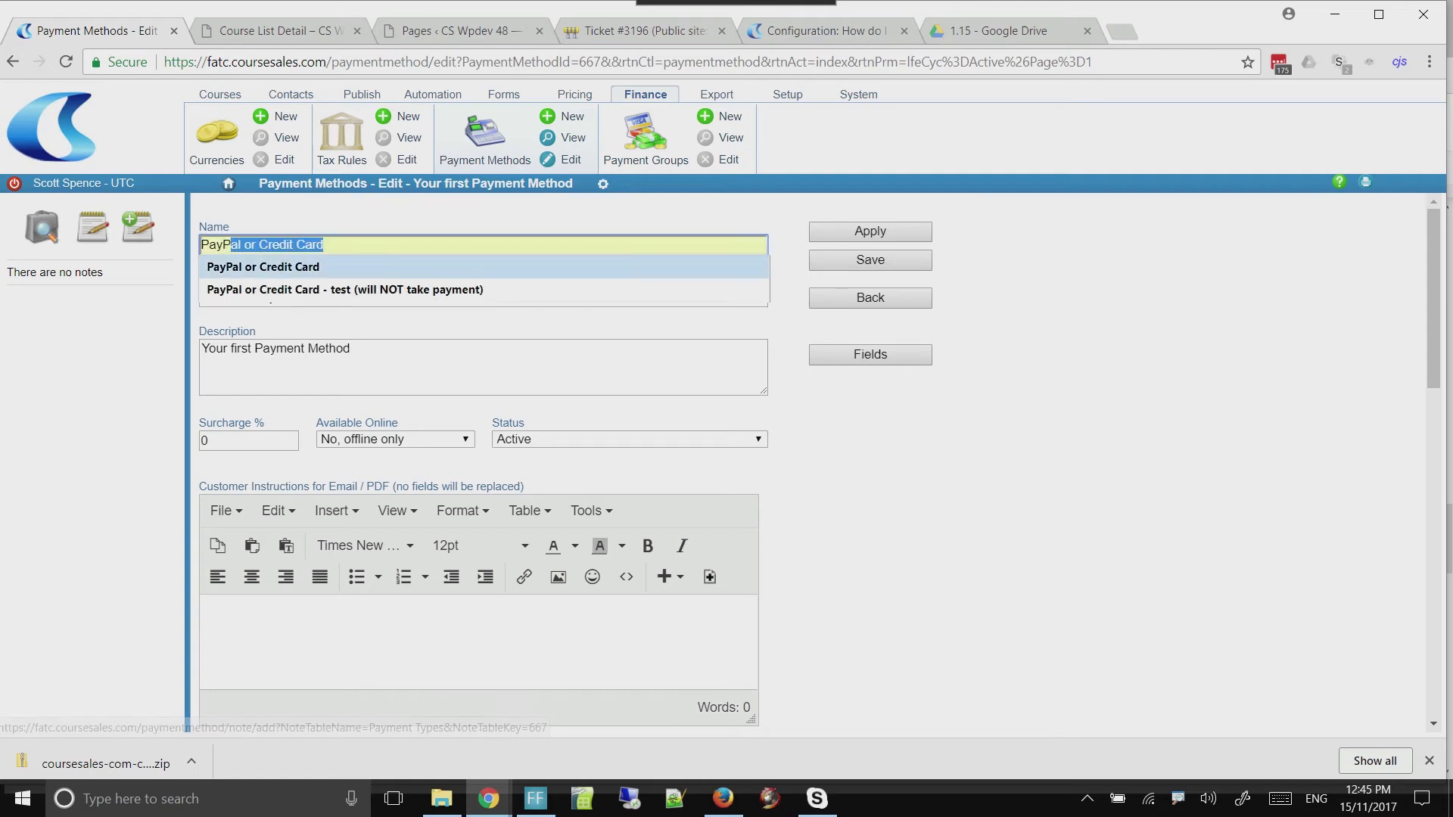
{"action": "key", "text": "Return"}
Copy the payment method's name into its label, "PayPal or Credit Card - test (will NOT take payment)"
{"action": "left_click_drag", "start_coordinate": [497, 245], "coordinate": [96, 237]}
{"action": "key", "text": "ctrl+c"}
{"action": "key", "text": "Tab"}
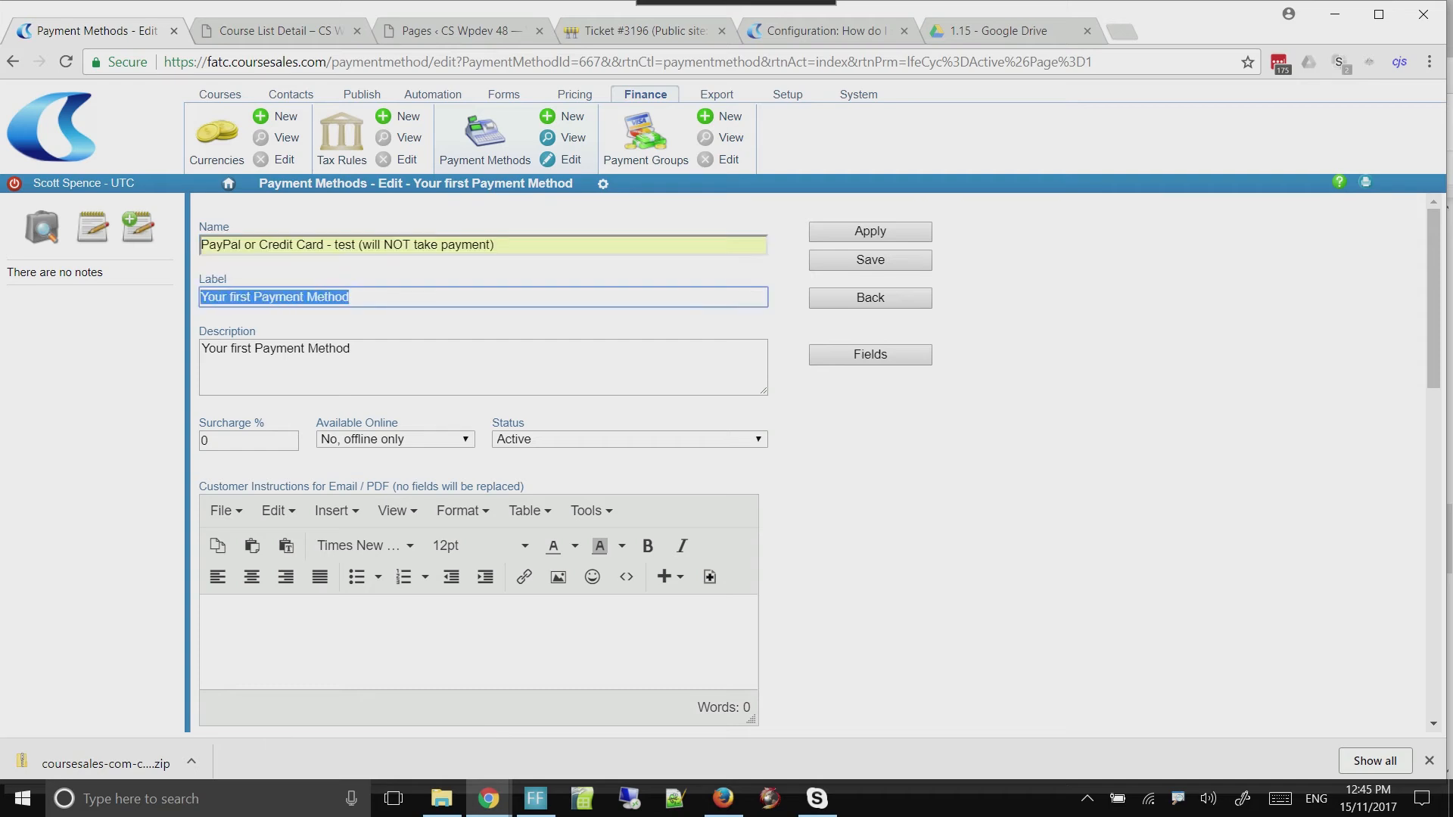
{"action": "key", "text": "ctrl+v"}
{"action": "key", "text": "Tab"}
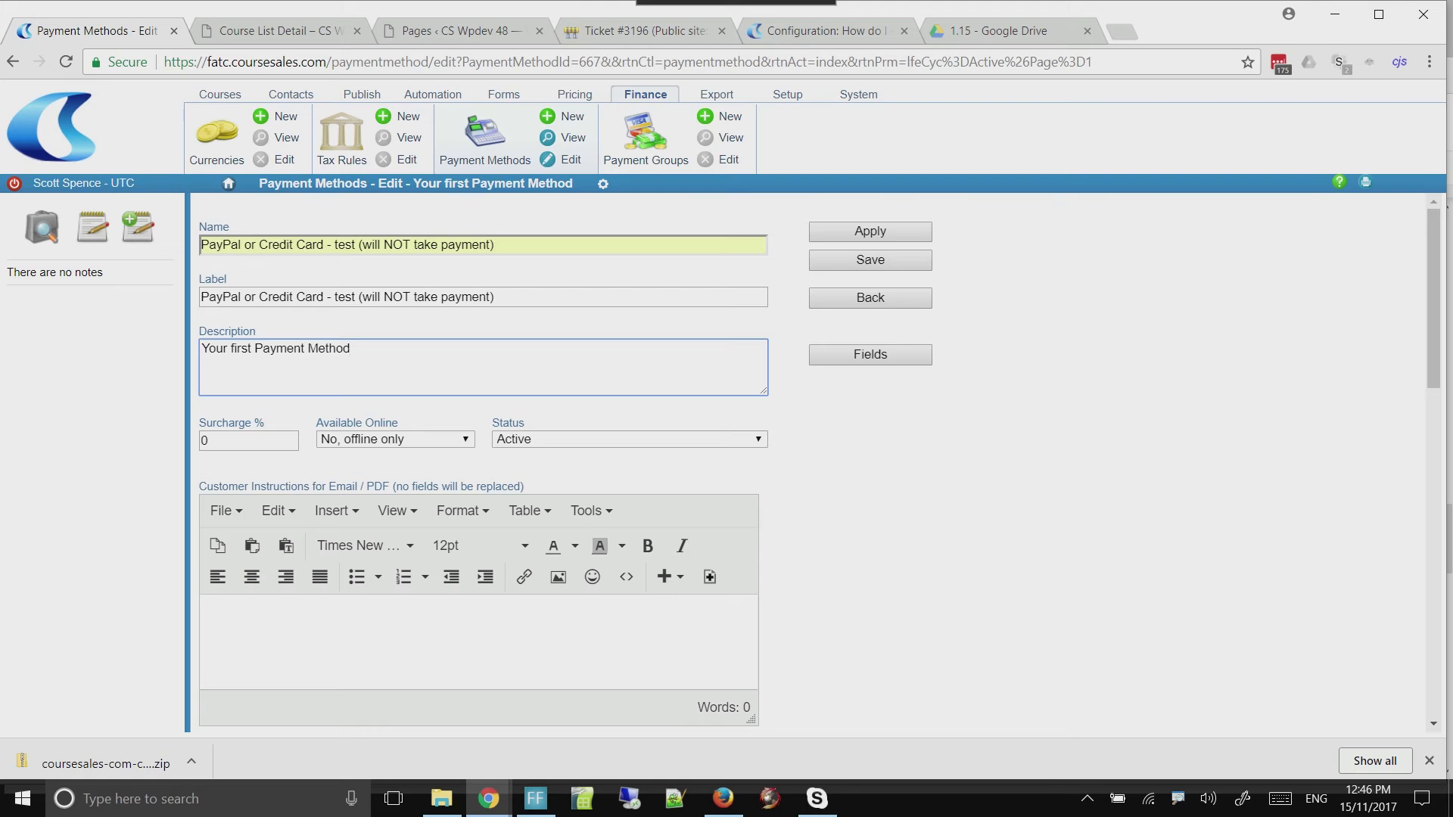
Set the payment method's surcharge to 2% and its online availability to Online Full HTML
{"action": "key", "text": "Tab"}
{"action": "type", "text": "2"}
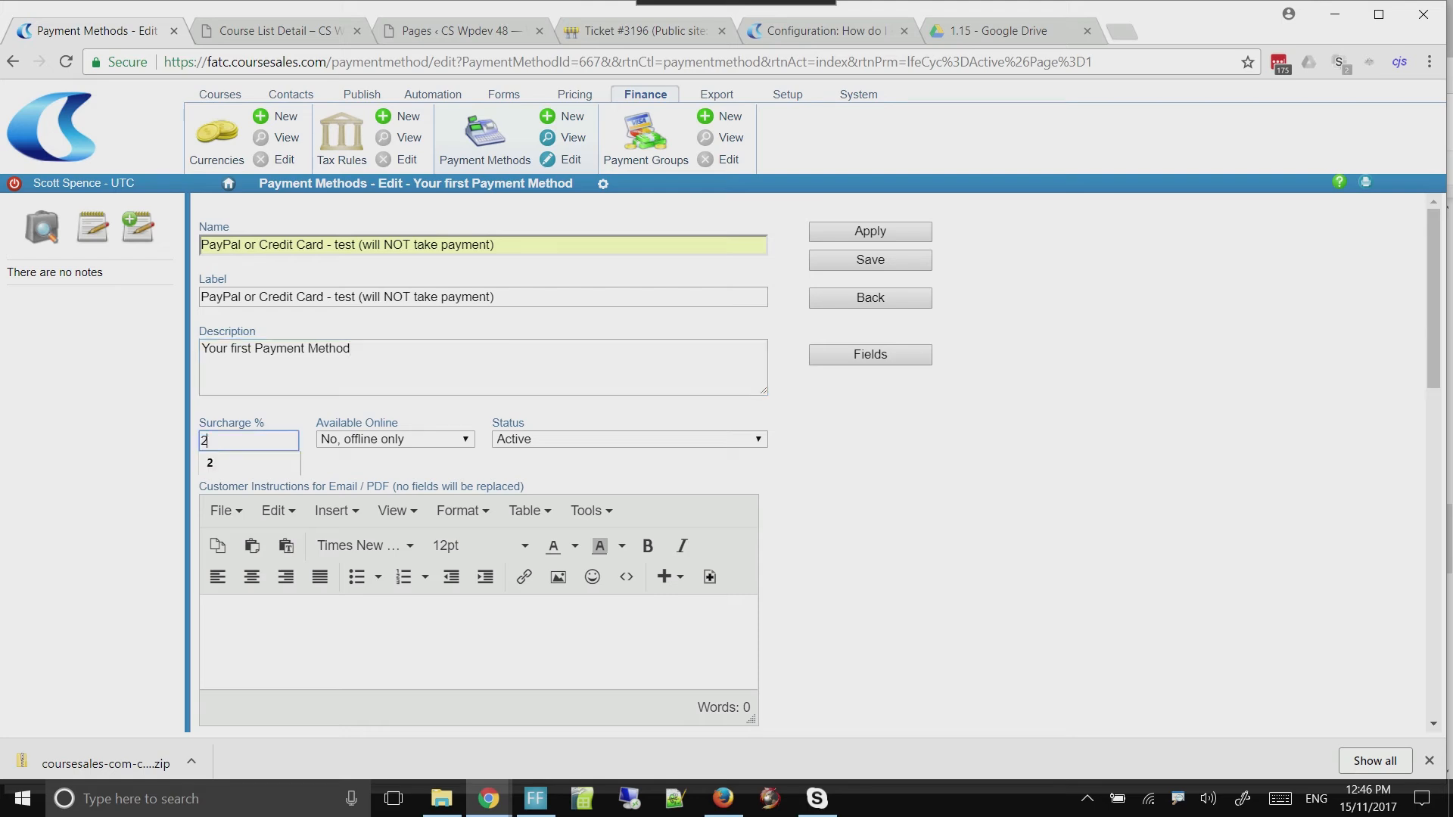
{"action": "left_click", "coordinate": [395, 439]}
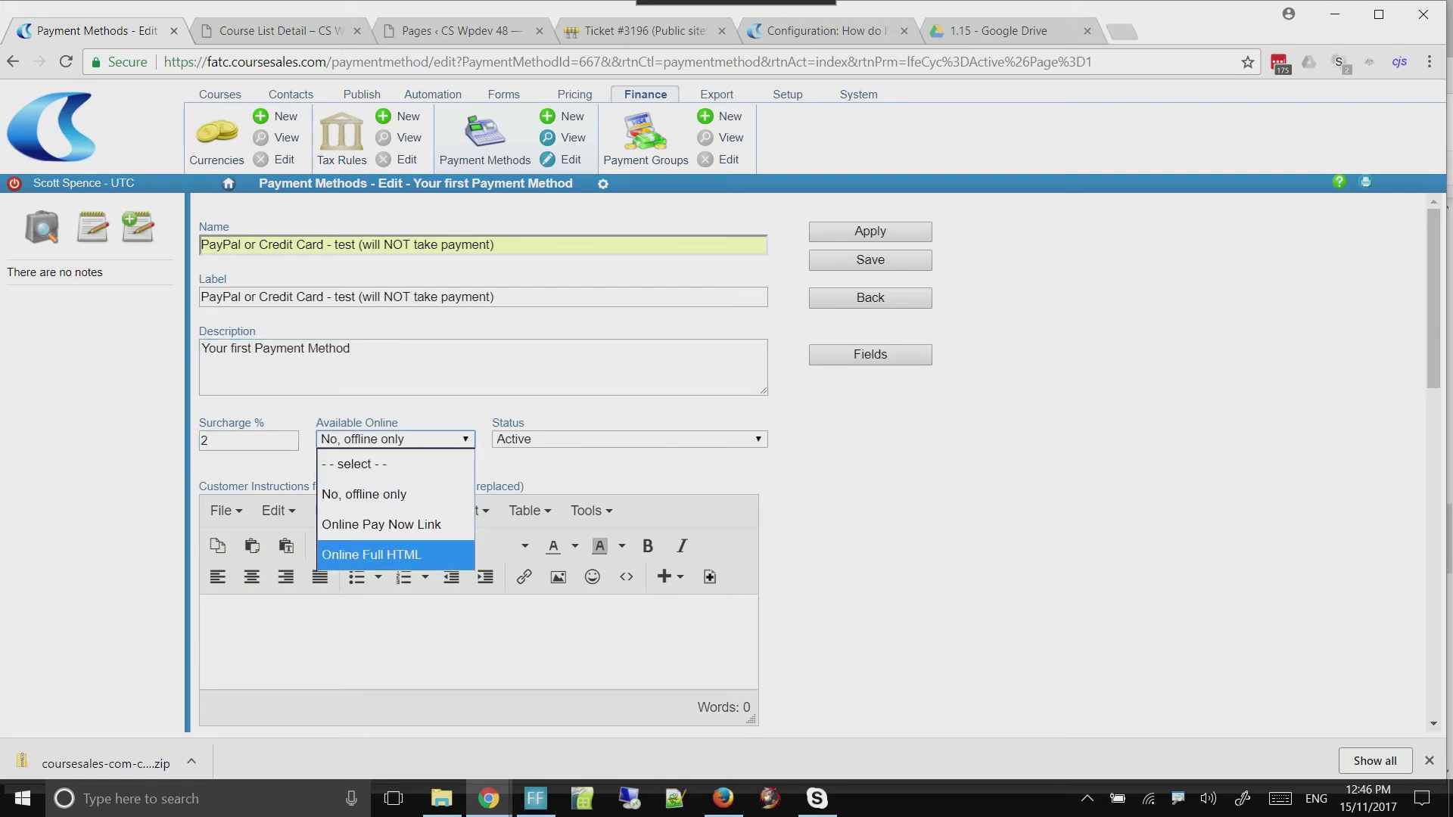
{"action": "left_click", "coordinate": [370, 554]}
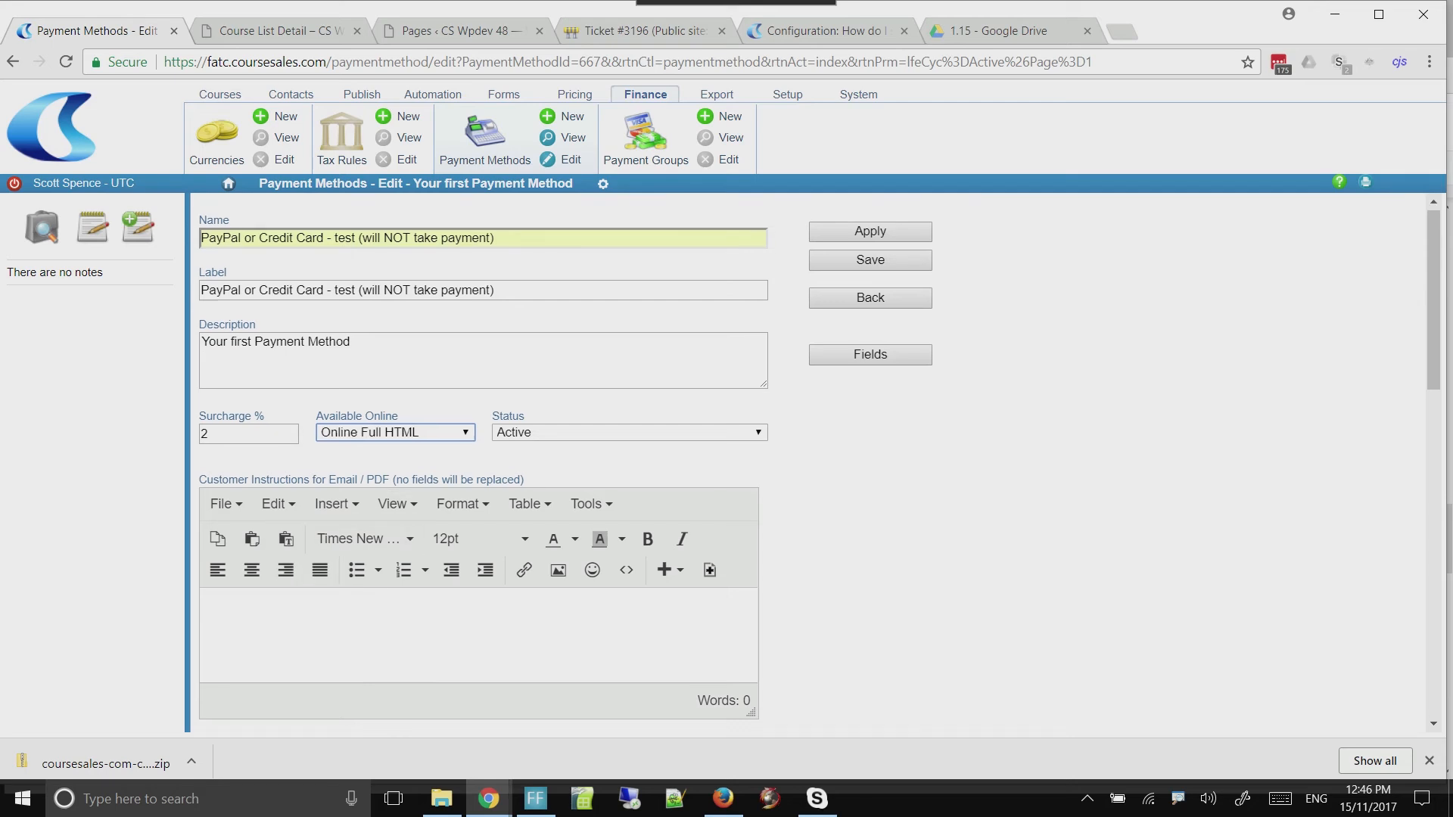
Write "Please use our paypal payment method following the link provided." as the customer instructions for email / PDF
{"action": "scroll", "coordinate": [484, 454], "scroll_direction": "down", "scroll_amount": 3}
{"action": "left_click", "coordinate": [207, 422]}
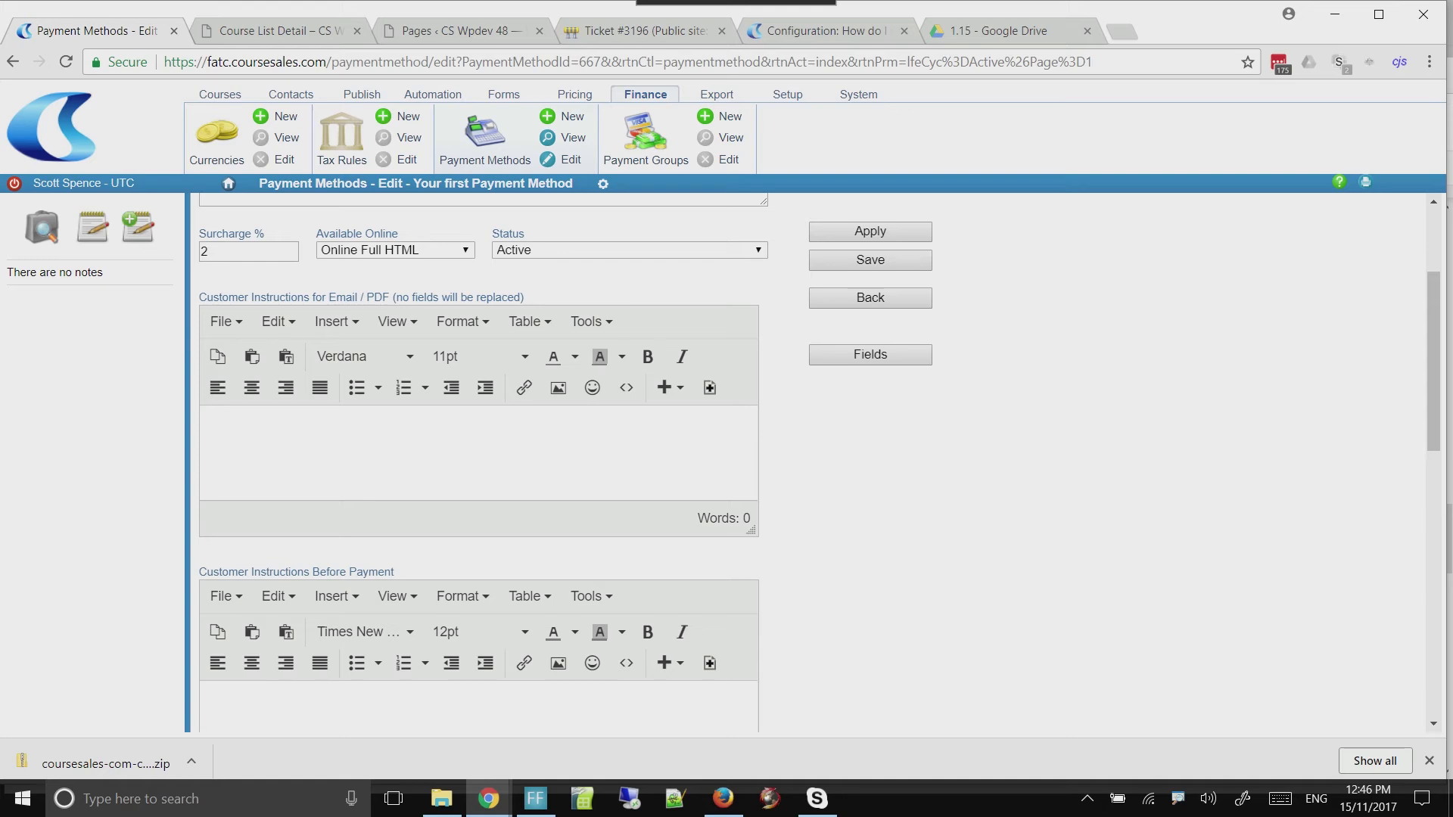
{"action": "type", "text": "Please s"}
{"action": "key", "text": "BackSpace"}
{"action": "type", "text": "use our paypal "}
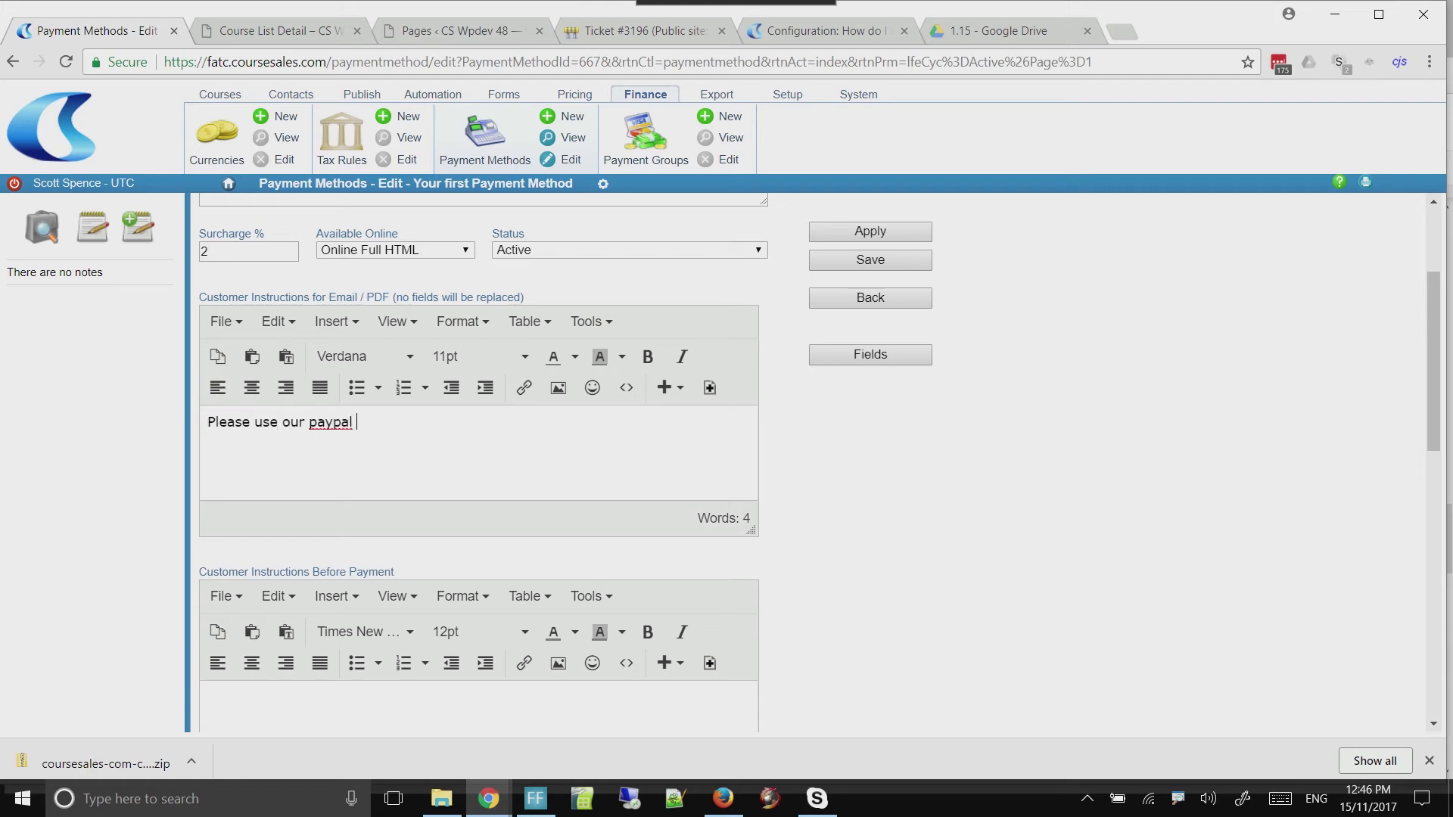
{"action": "type", "text": "payment method following the link"}
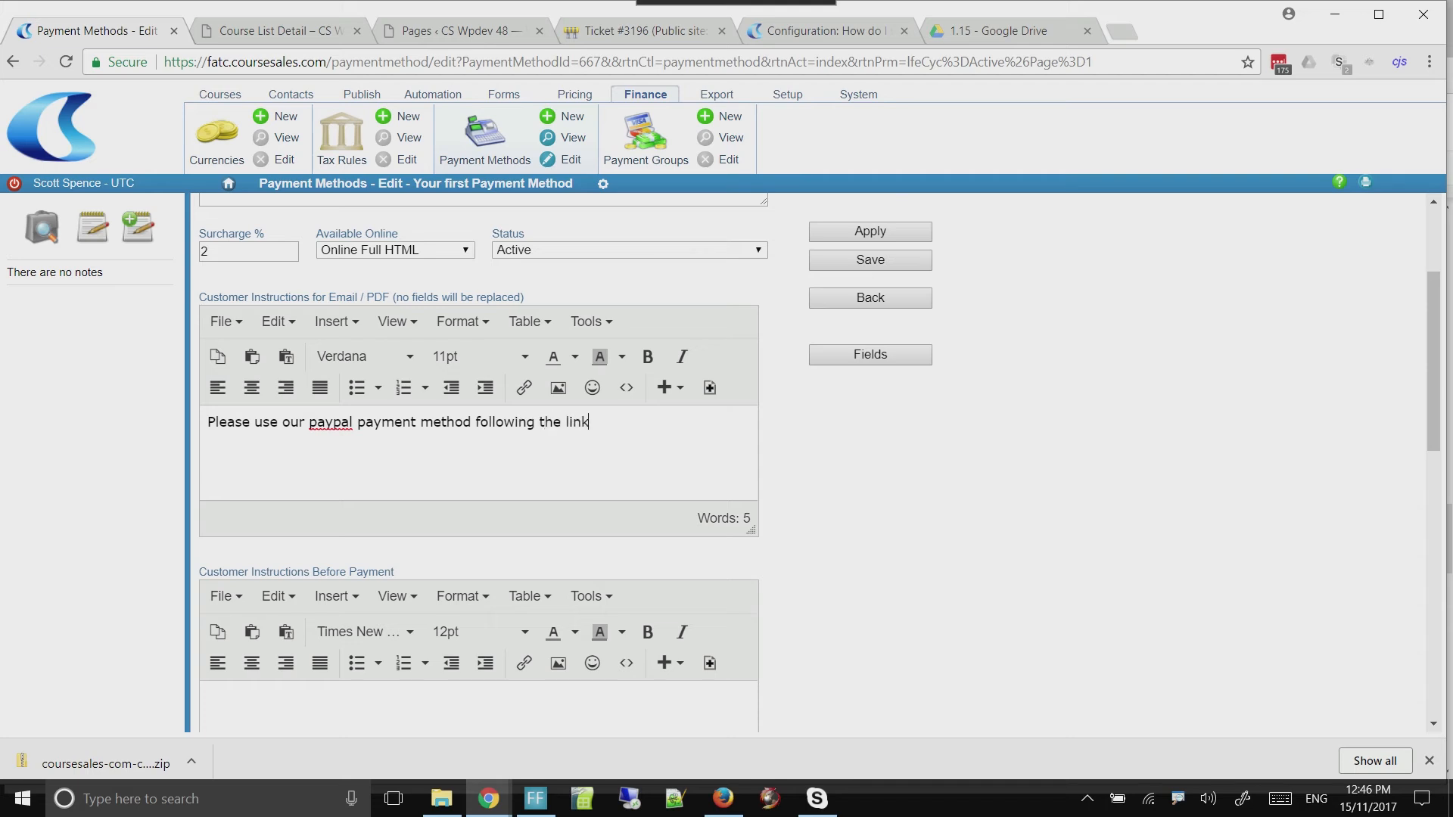
{"action": "type", "text": " provided."}
Copy the basic Online Full HTML code using the return URL, for PayPal personal accounts, from the PayPal setup article
{"action": "scroll", "coordinate": [478, 463], "scroll_direction": "down", "scroll_amount": 2}
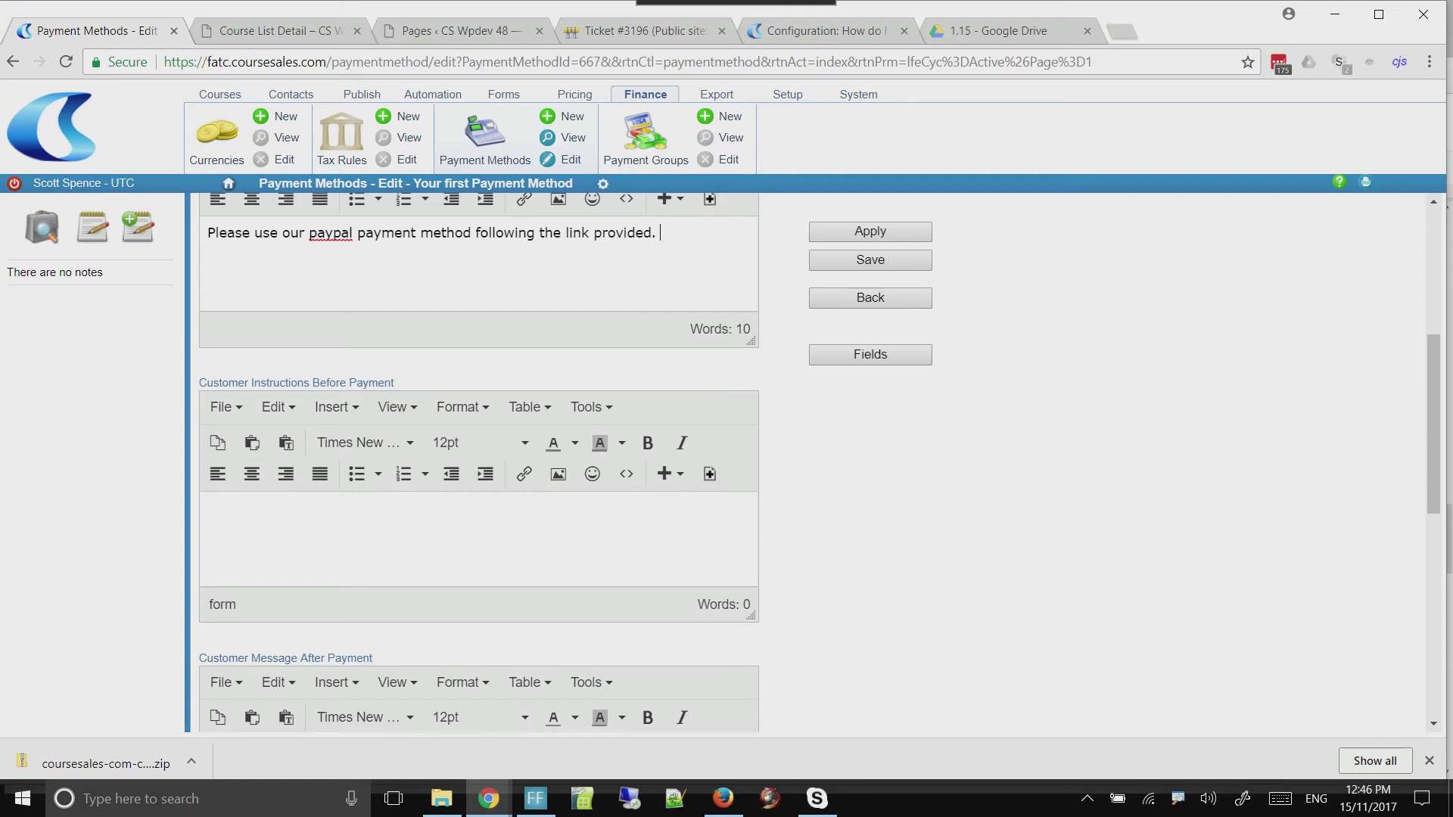
{"action": "left_click", "coordinate": [261, 522]}
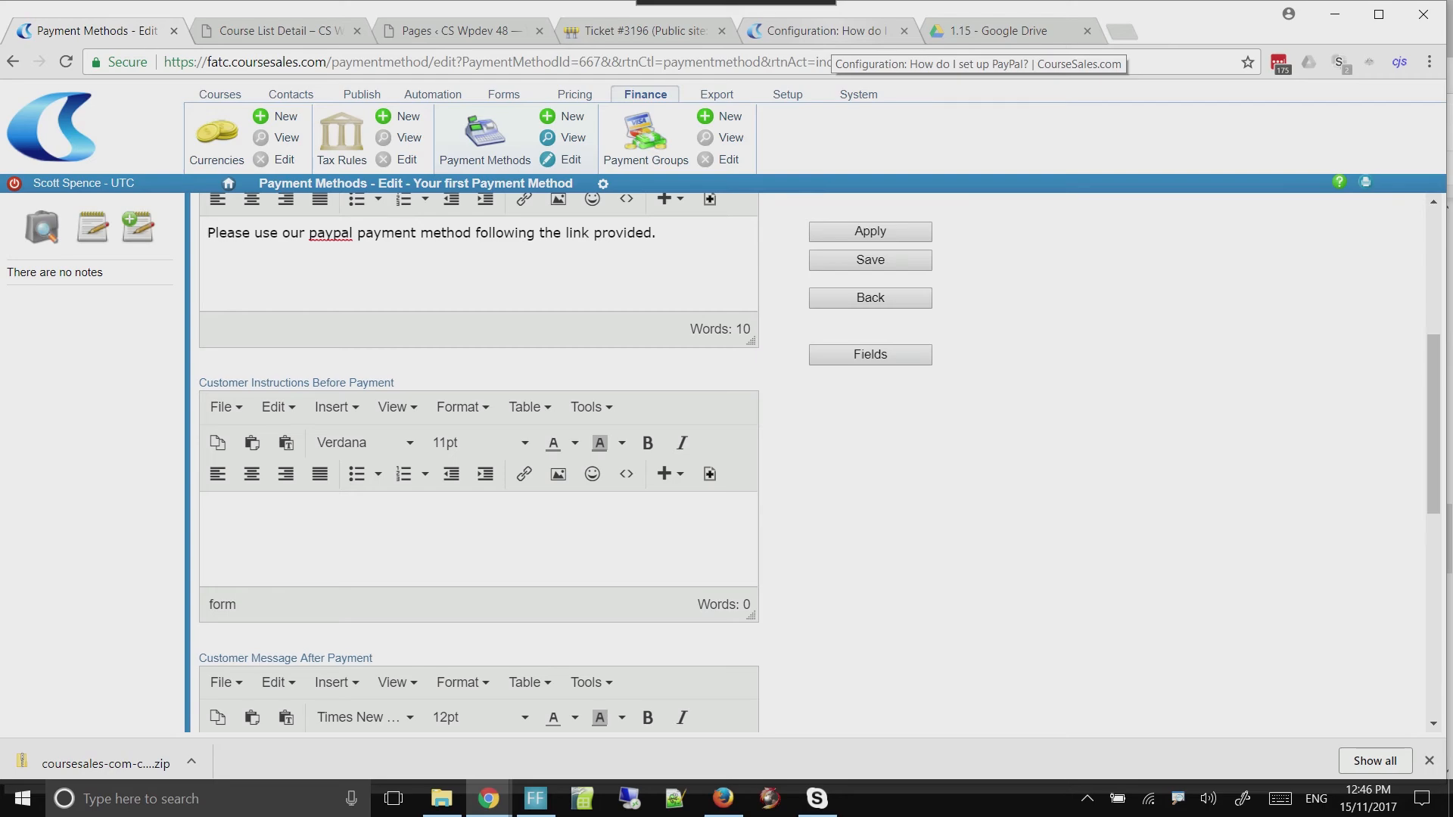
{"action": "left_click", "coordinate": [823, 31]}
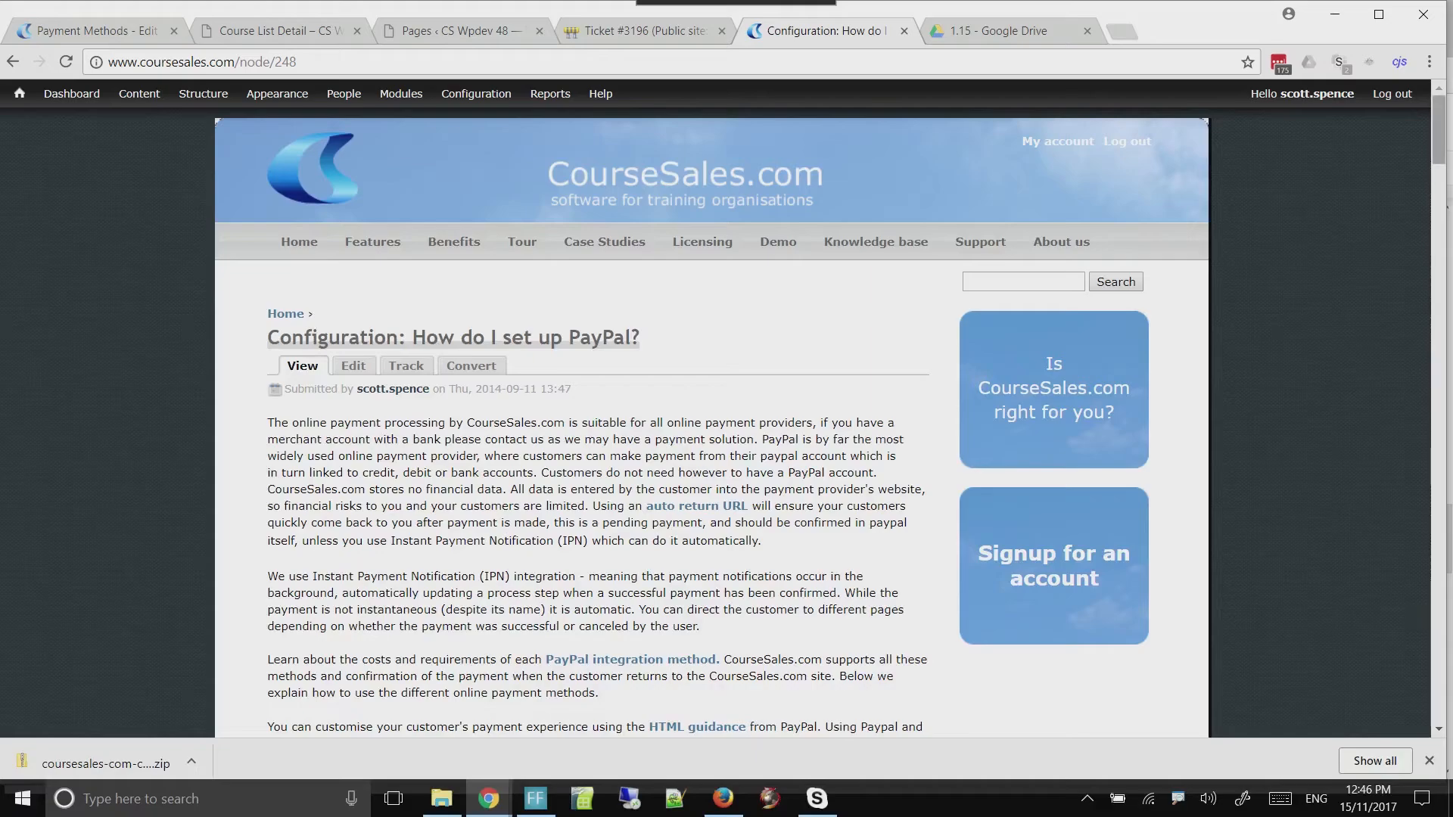
{"action": "scroll", "coordinate": [712, 424], "scroll_direction": "down", "scroll_amount": 15}
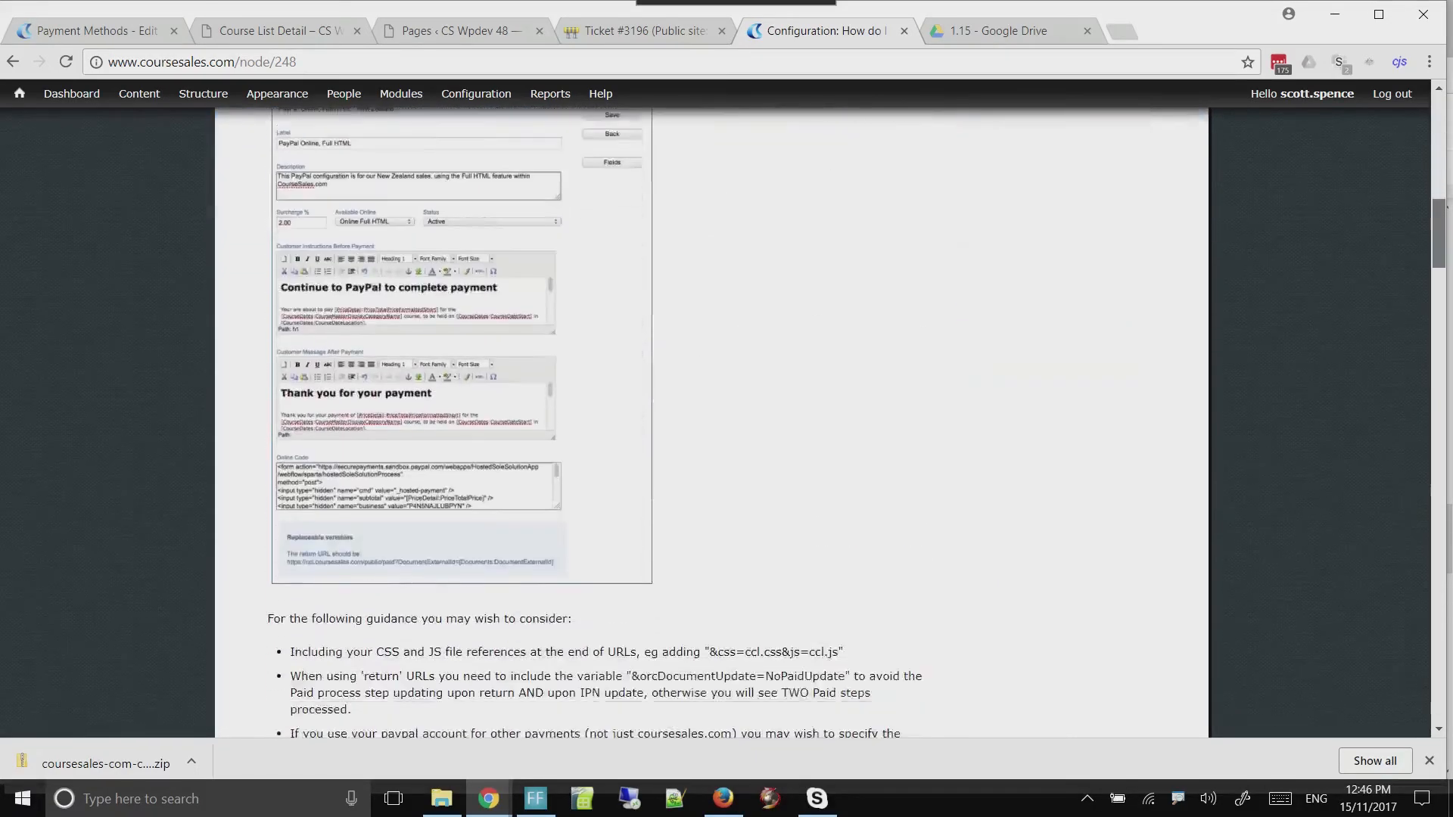
{"action": "scroll", "coordinate": [711, 423], "scroll_direction": "down", "scroll_amount": 10}
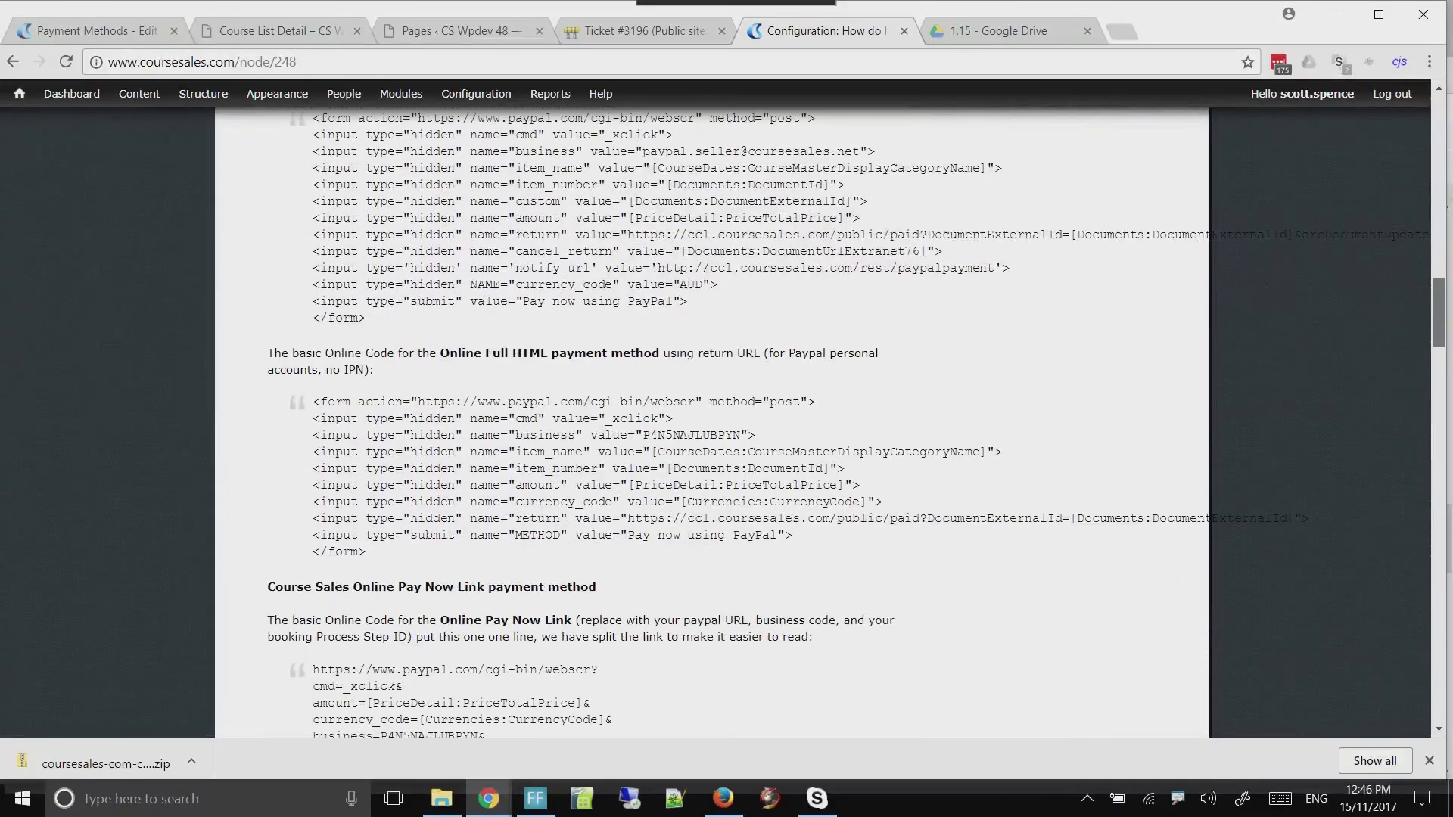
{"action": "scroll", "coordinate": [711, 424], "scroll_direction": "down", "scroll_amount": 1}
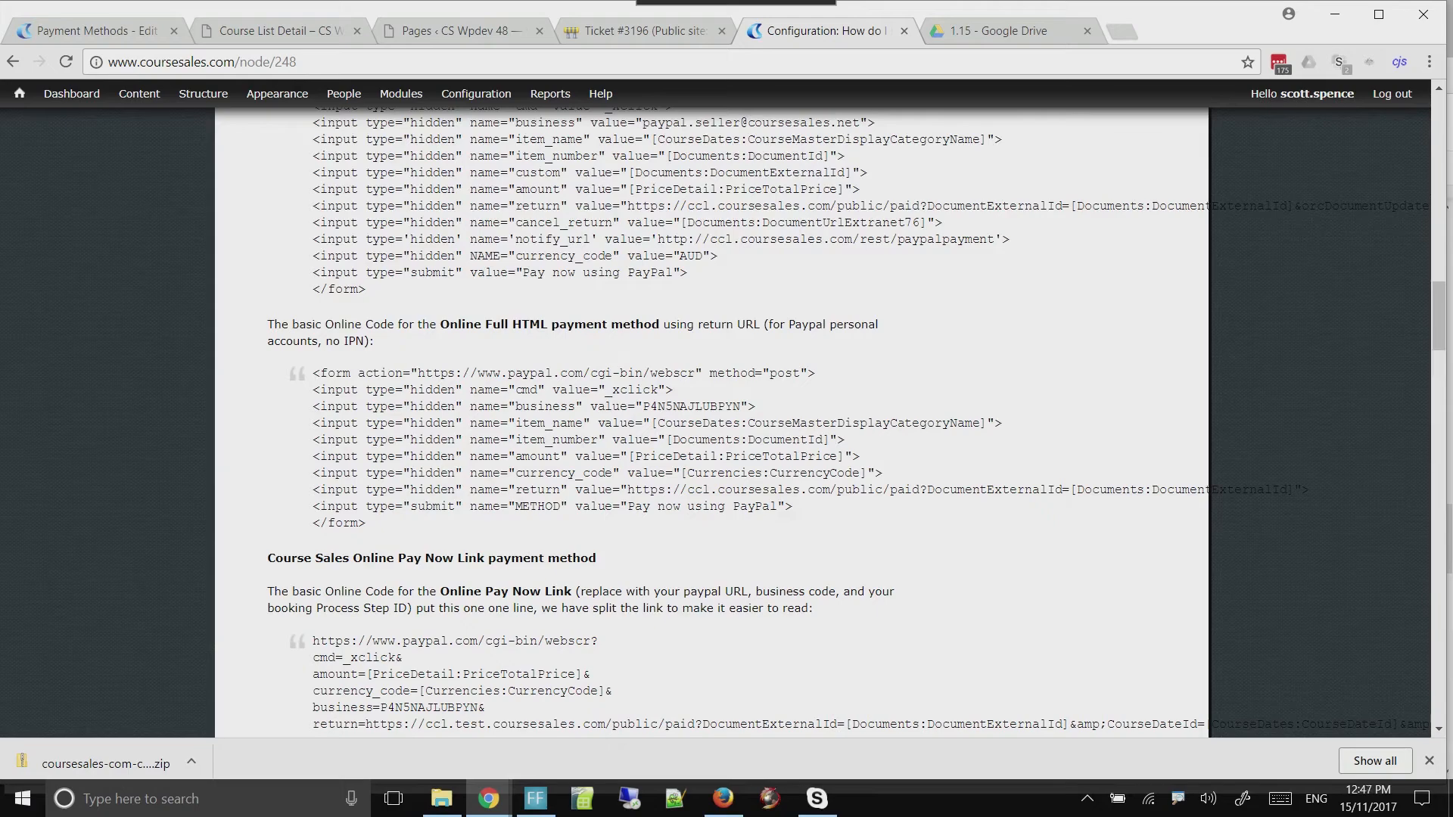
{"action": "scroll", "coordinate": [712, 424], "scroll_direction": "up", "scroll_amount": 2}
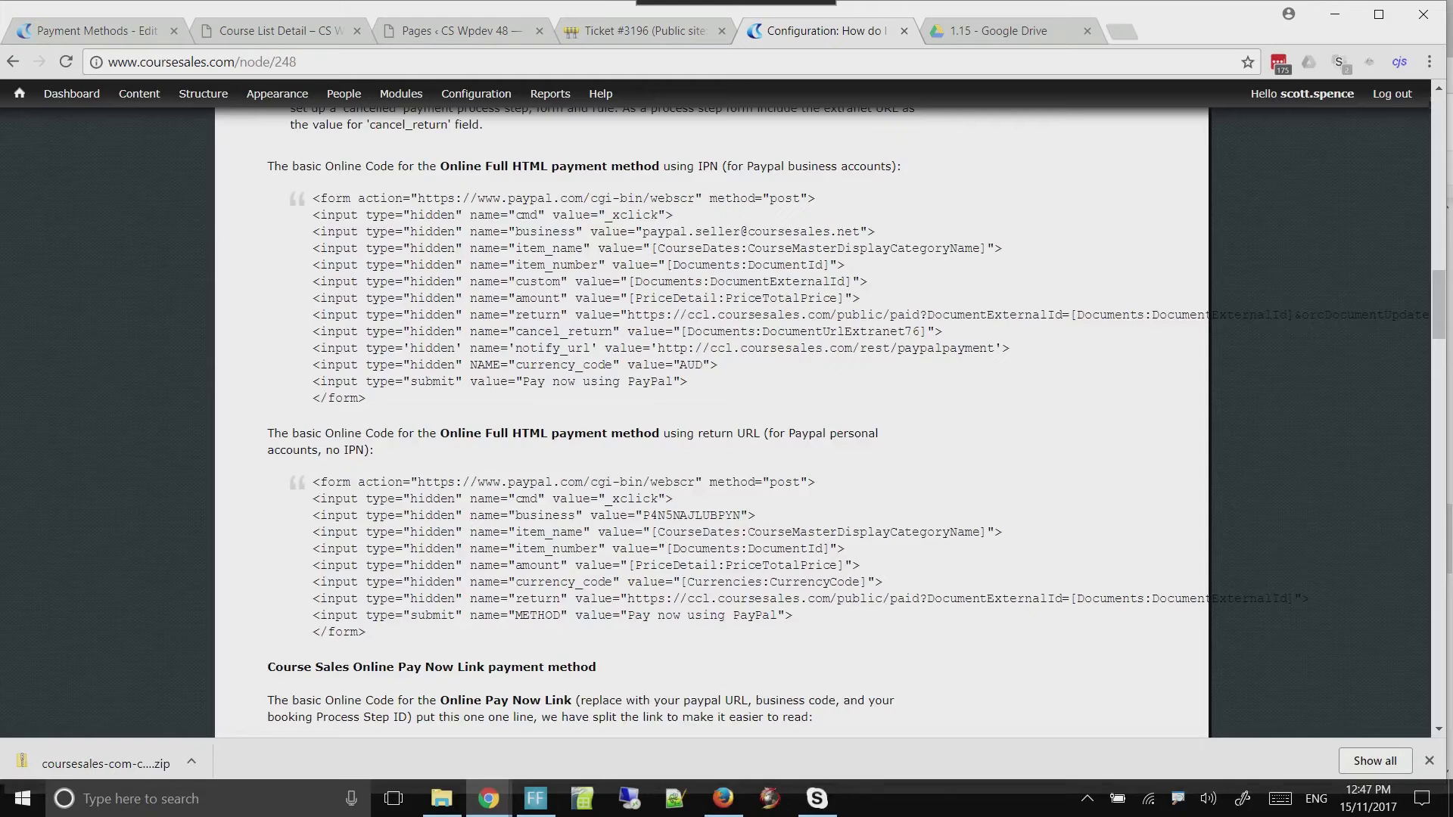
{"action": "left_click_drag", "start_coordinate": [312, 482], "coordinate": [364, 632]}
{"action": "key", "text": "ctrl+c"}
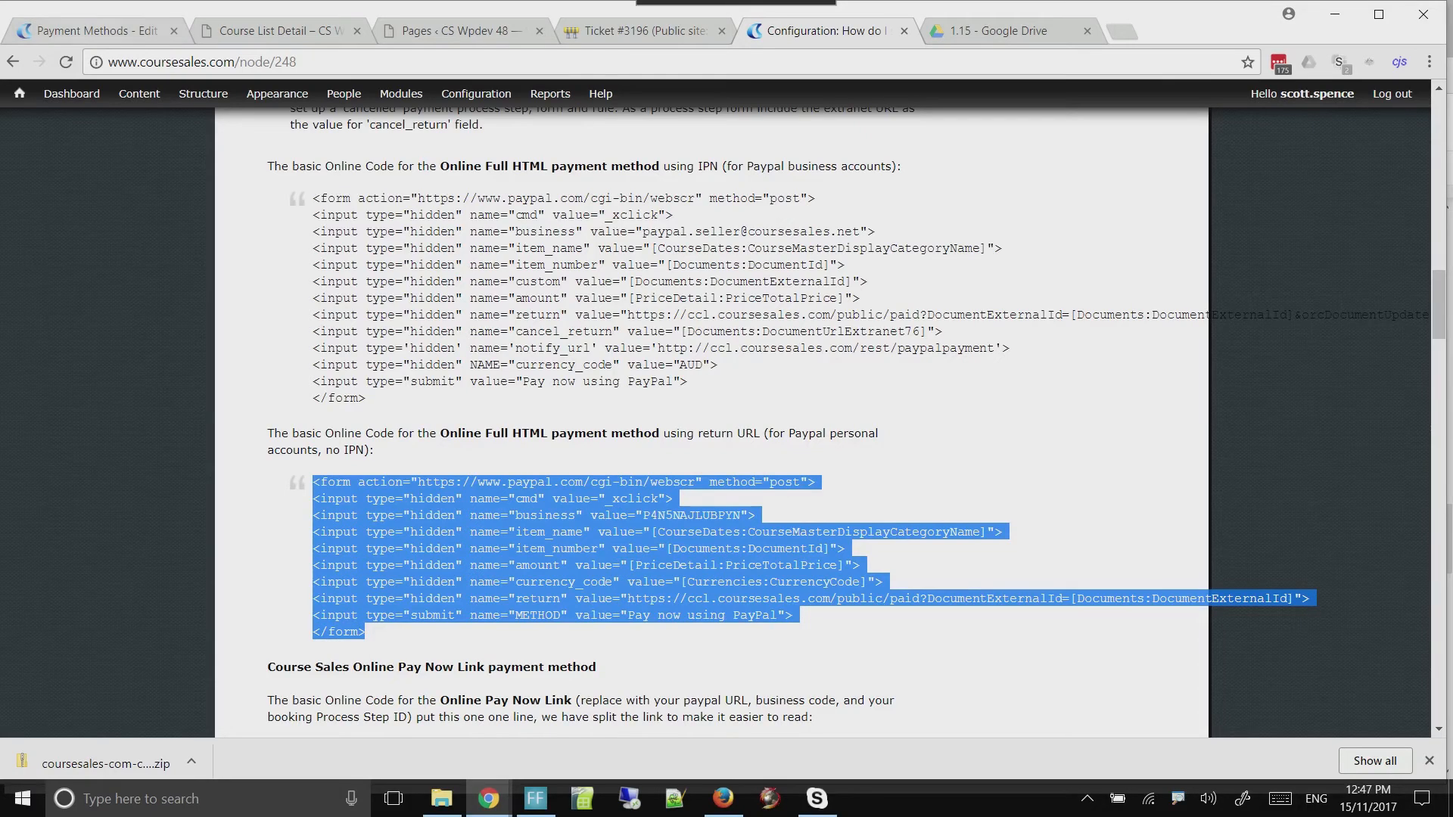
Replace the source code of the payment method's Customer Instructions Before Payment with the copied PayPal form code
{"action": "left_click", "coordinate": [104, 32]}
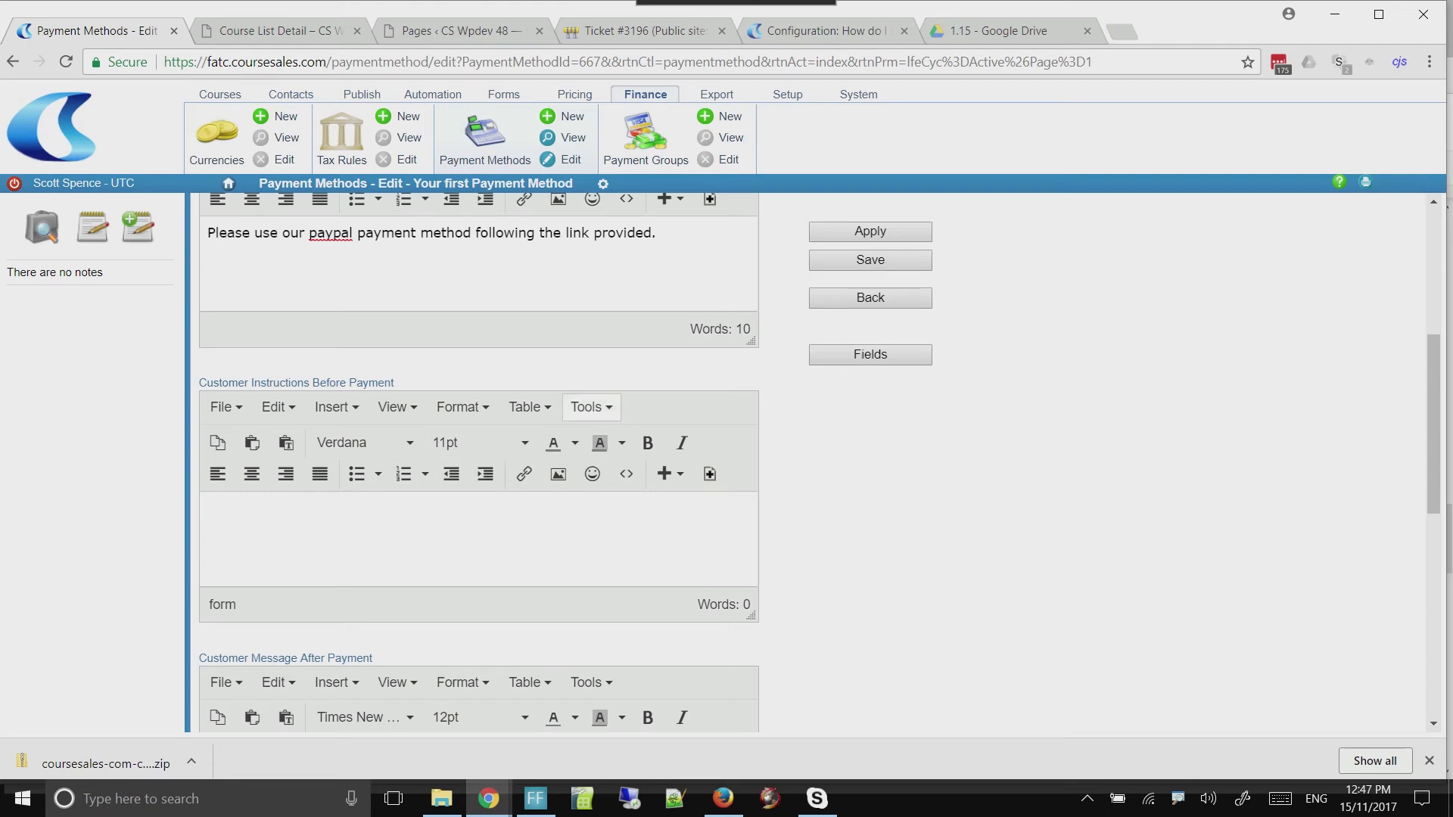
{"action": "left_click", "coordinate": [591, 406]}
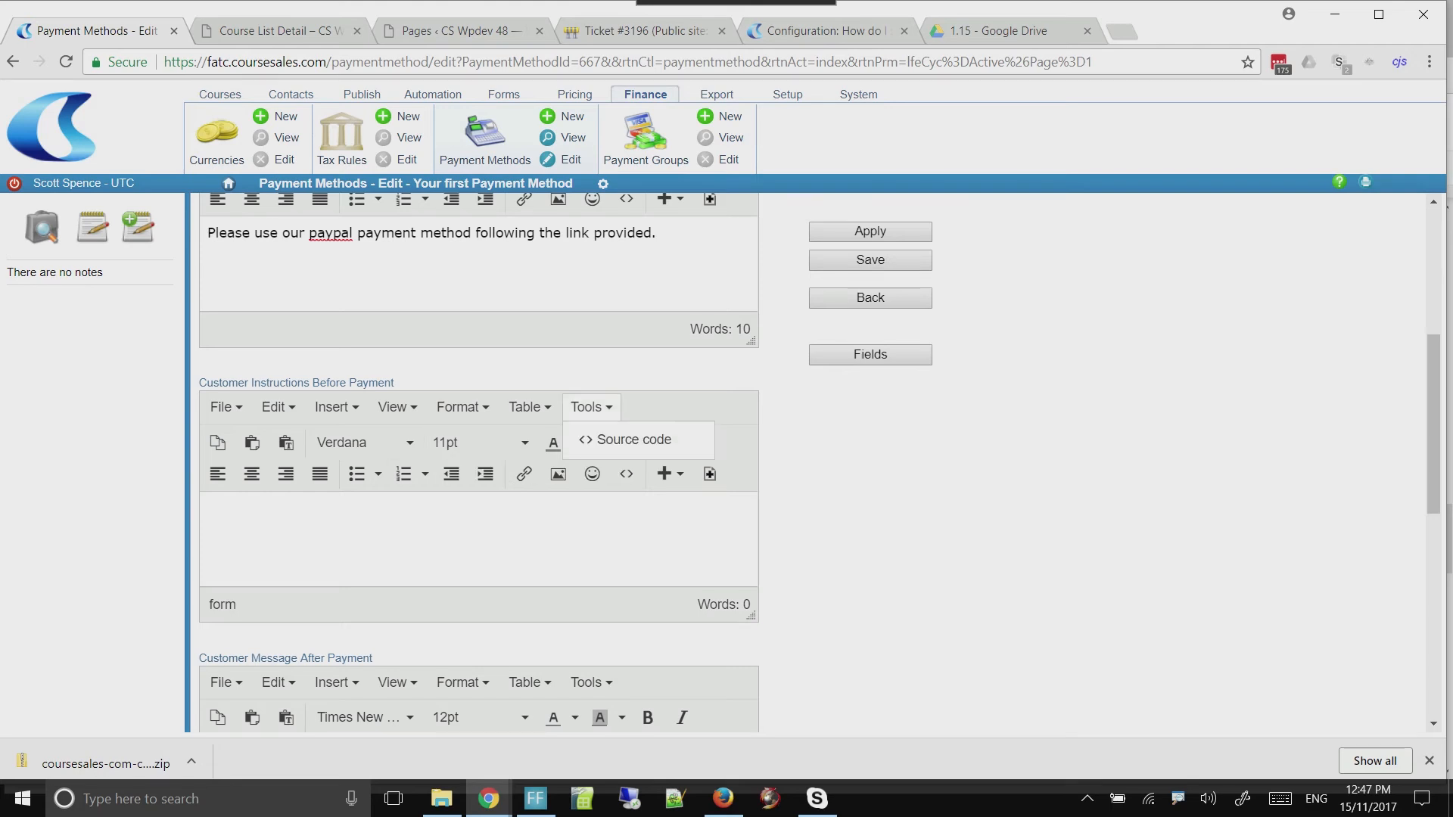
{"action": "left_click", "coordinate": [628, 436]}
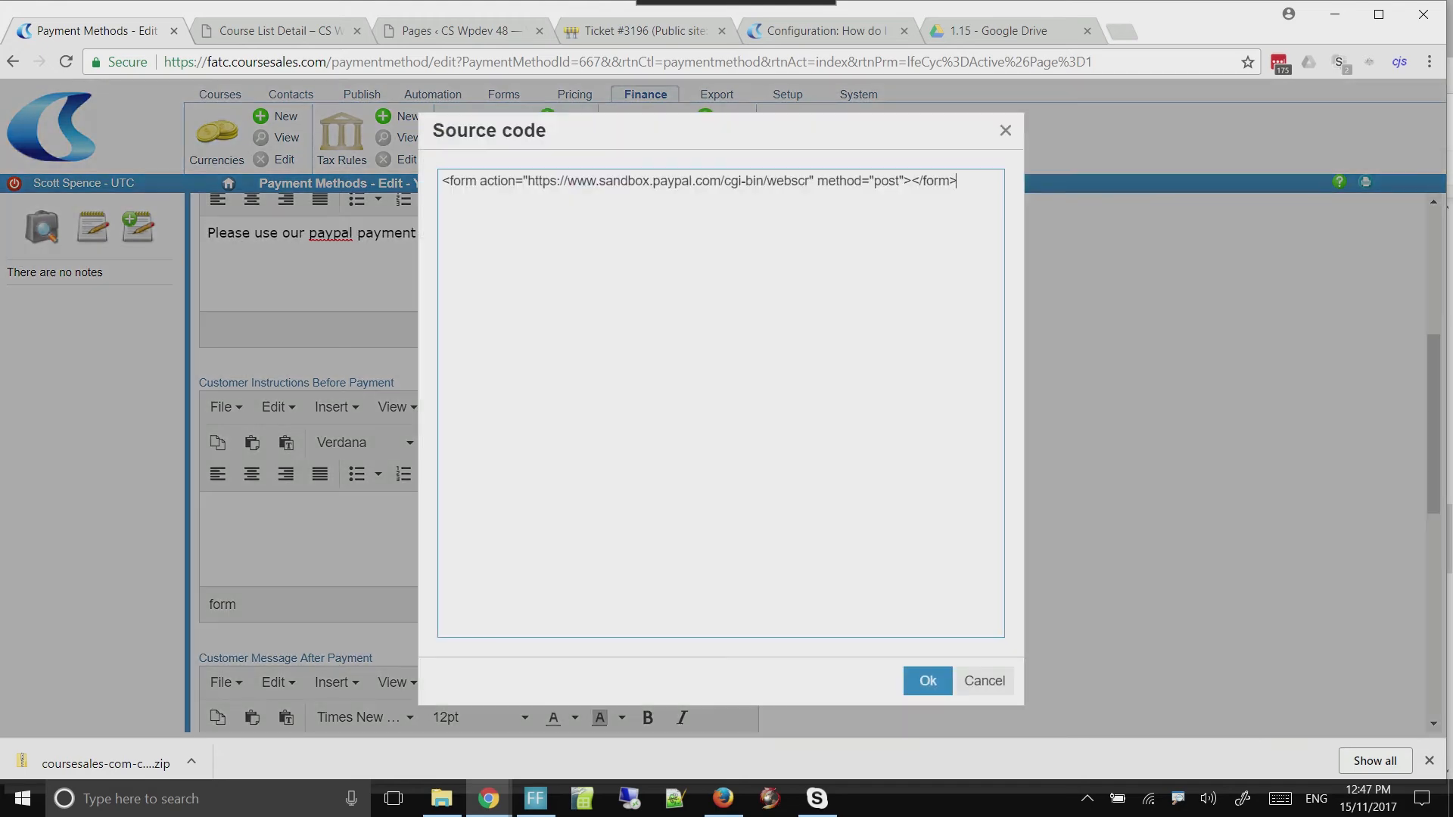
{"action": "left_click_drag", "start_coordinate": [958, 181], "coordinate": [441, 181]}
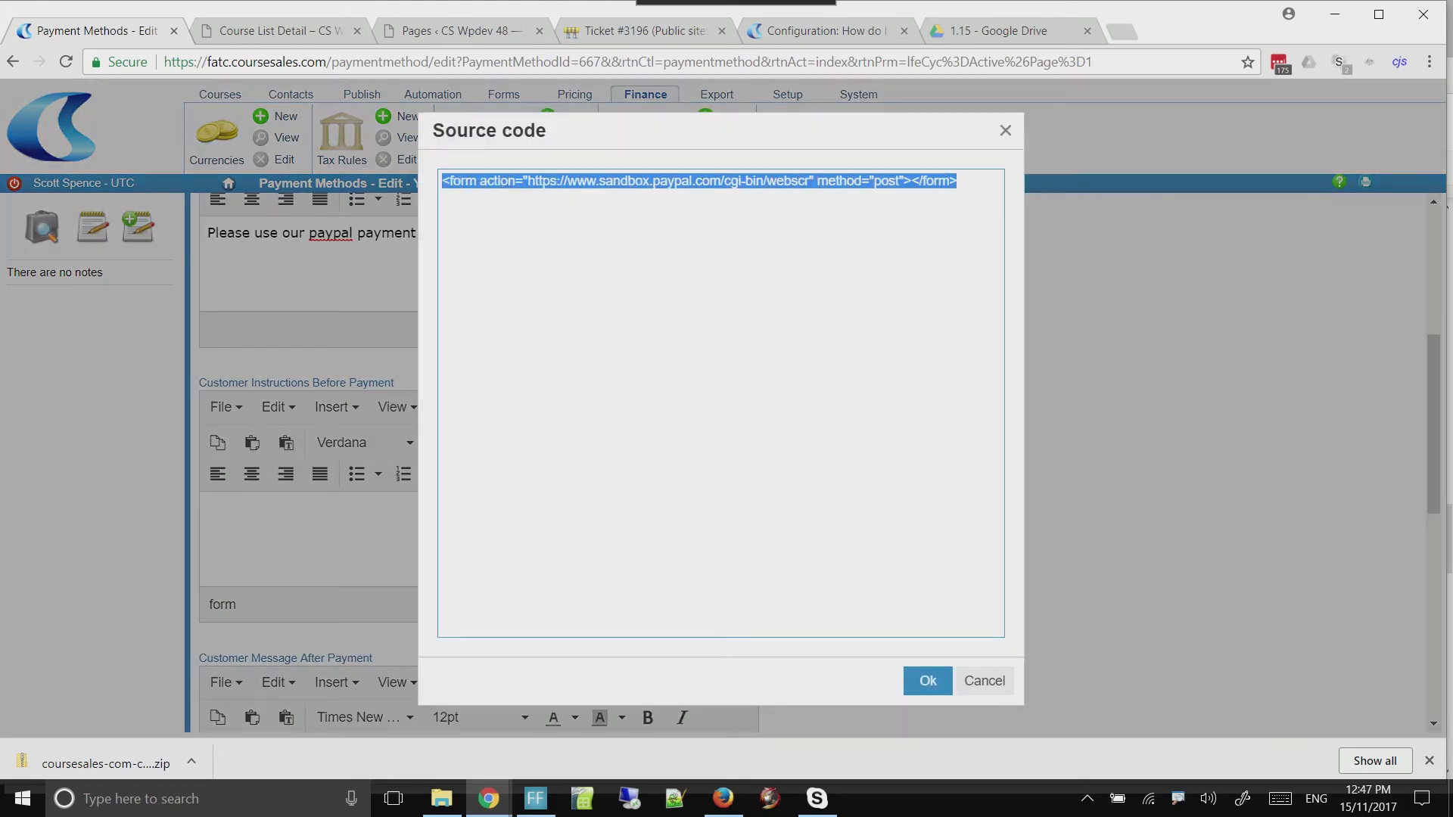
{"action": "key", "text": "BackSpace"}
{"action": "key", "text": "ctrl+v"}
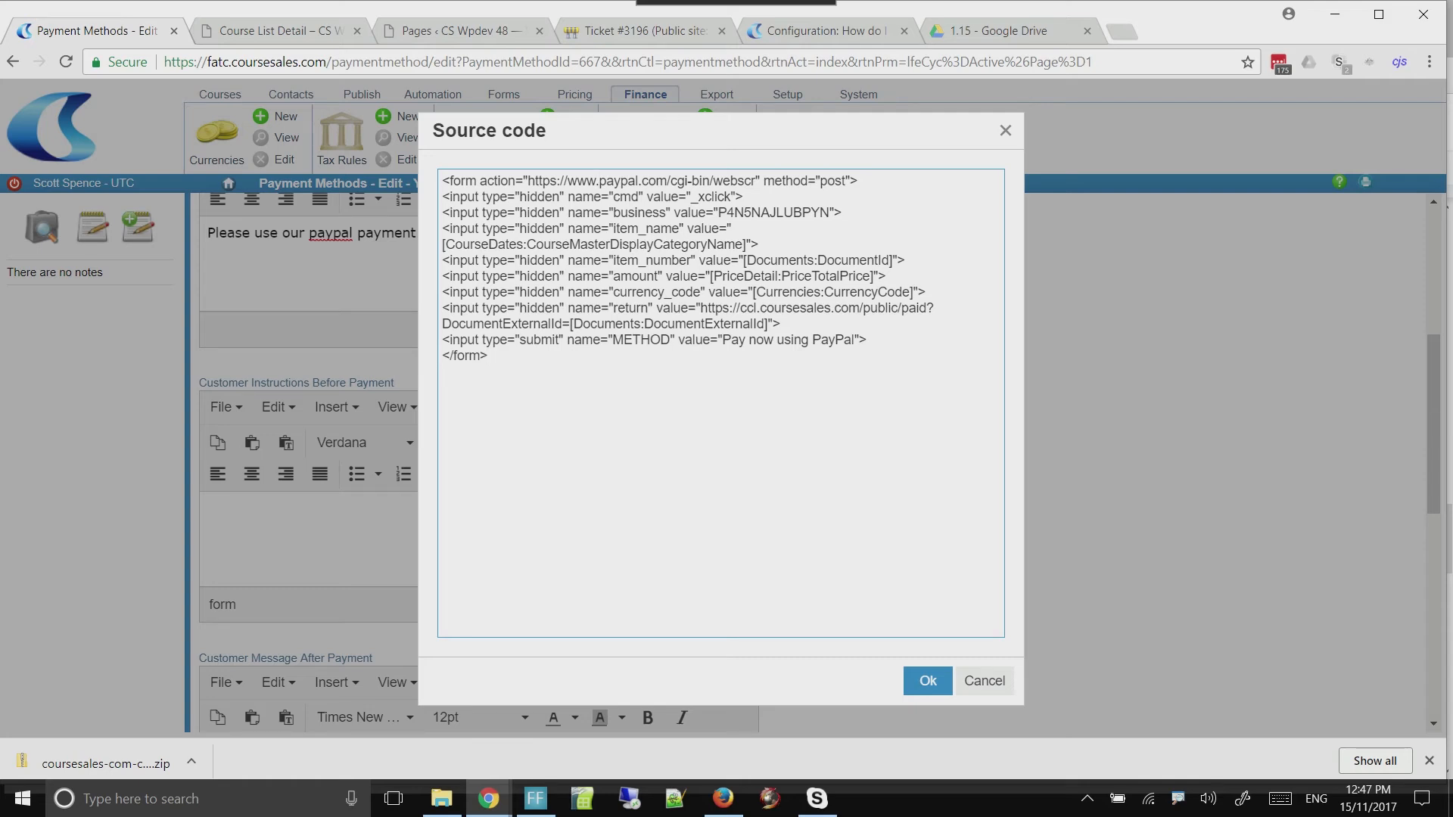
{"action": "type", "text": "sandbox"}
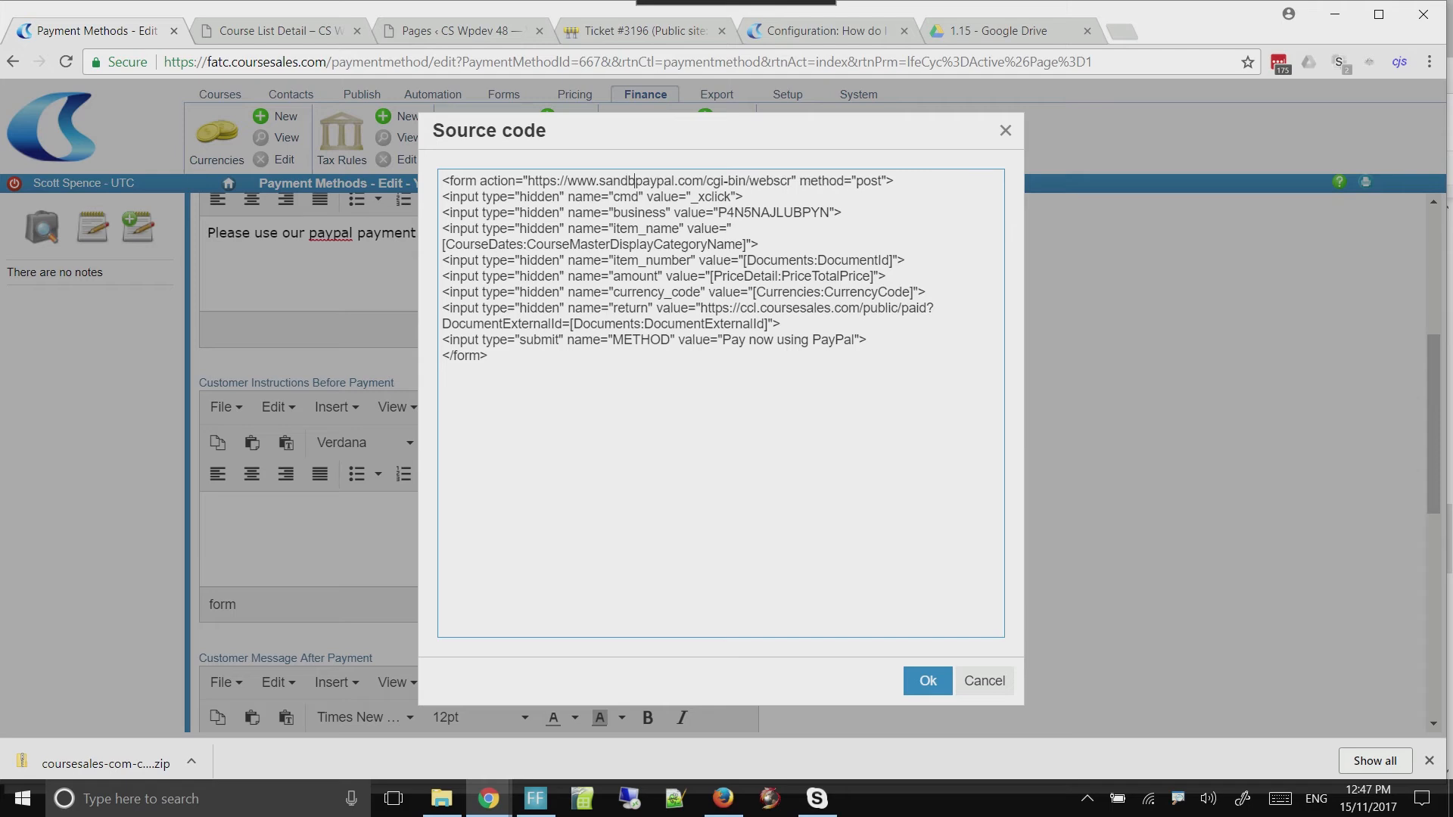
{"action": "type", "text": "."}
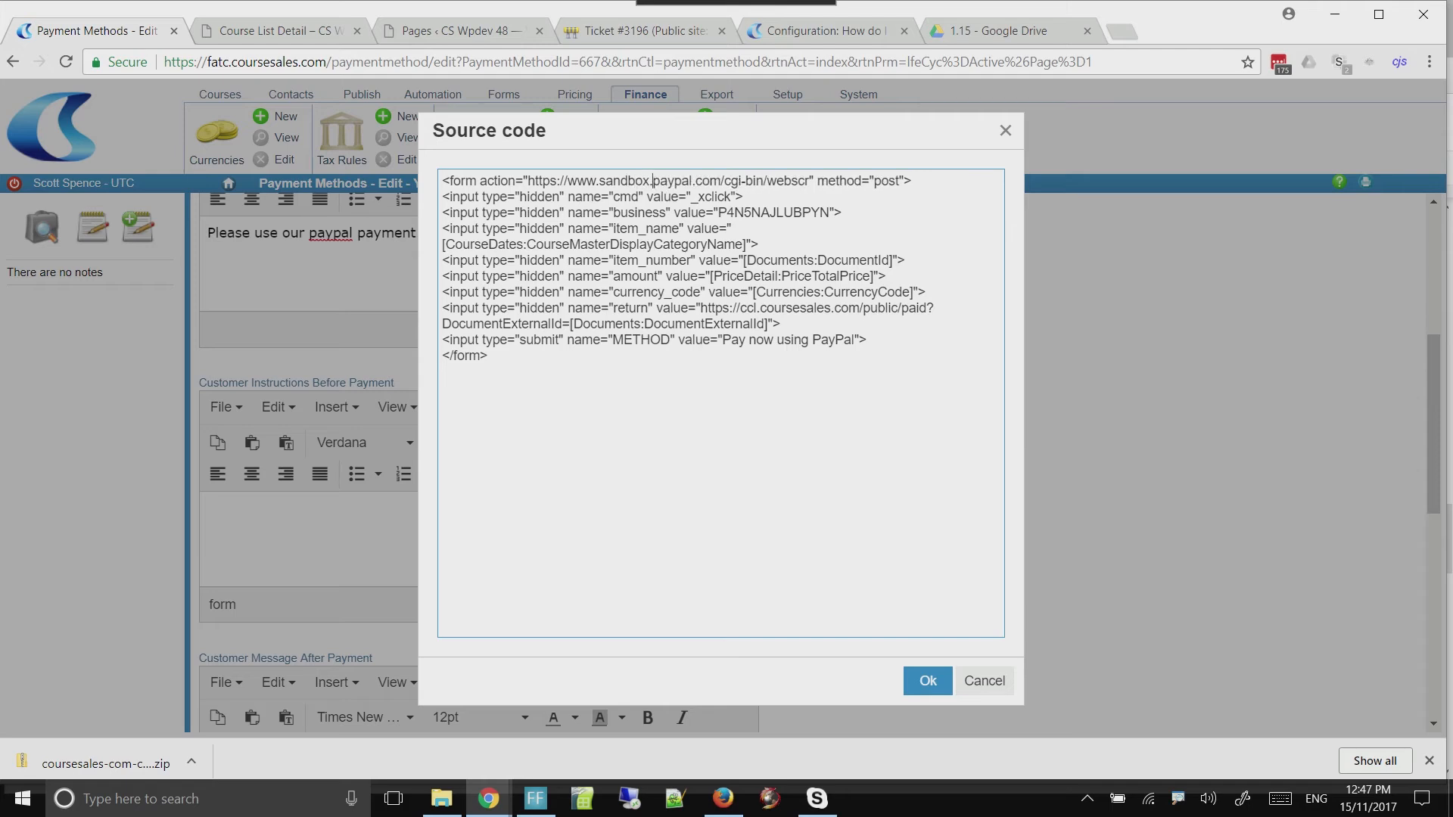
{"action": "double_click", "coordinate": [773, 212]}
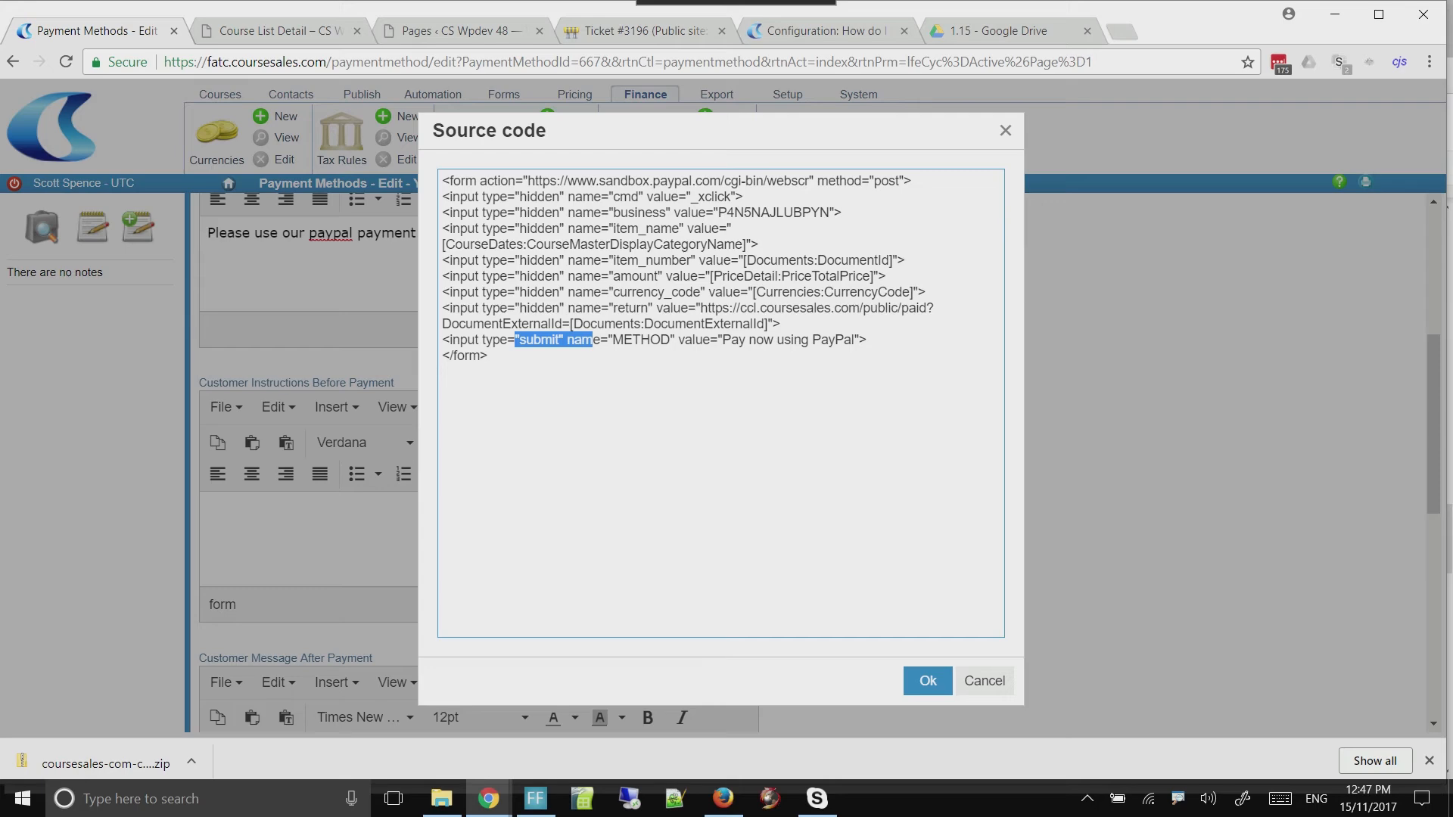
{"action": "left_click", "coordinate": [594, 342]}
{"action": "left_click", "coordinate": [928, 681]}
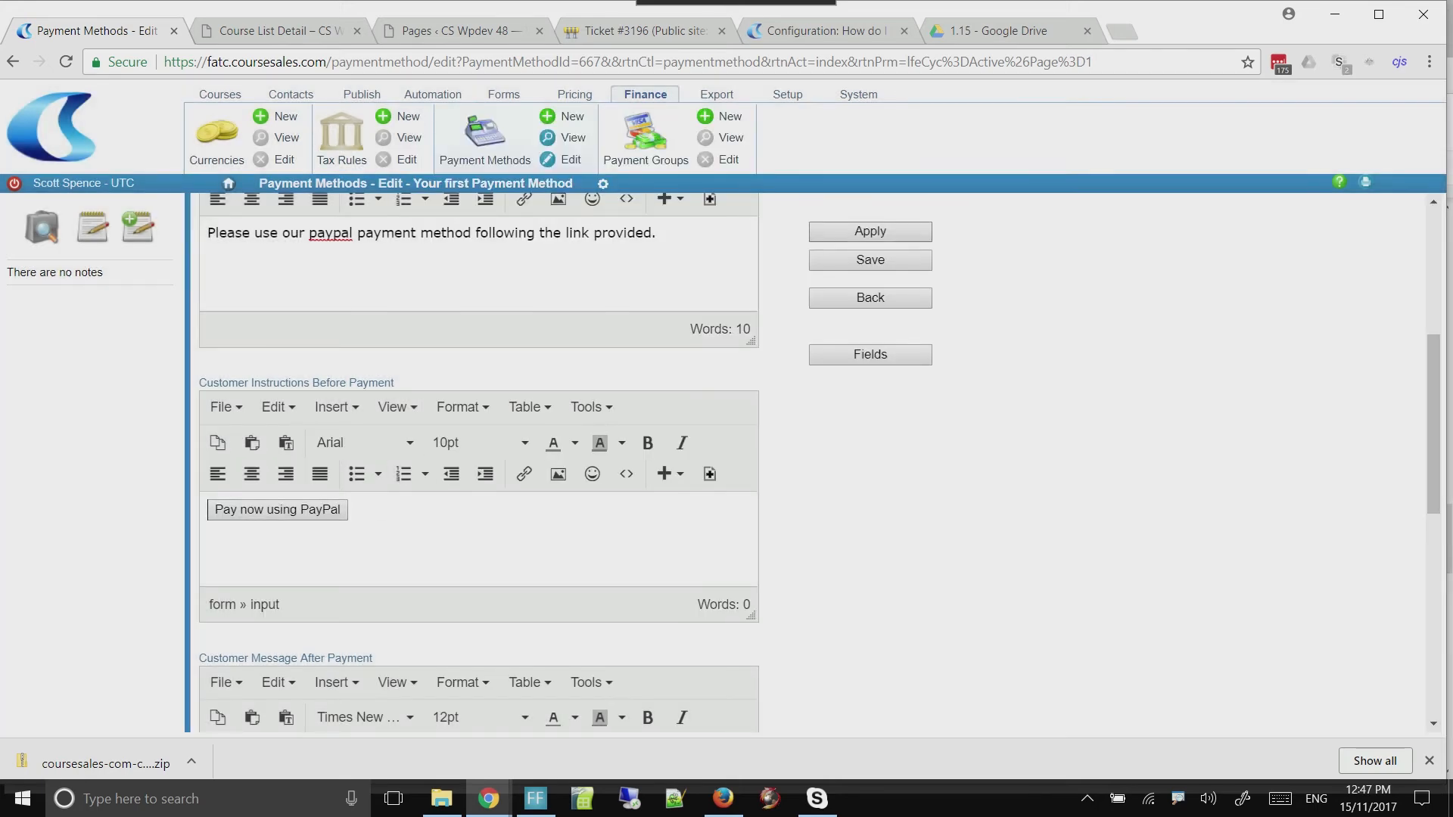
{"action": "left_click", "coordinate": [870, 231]}
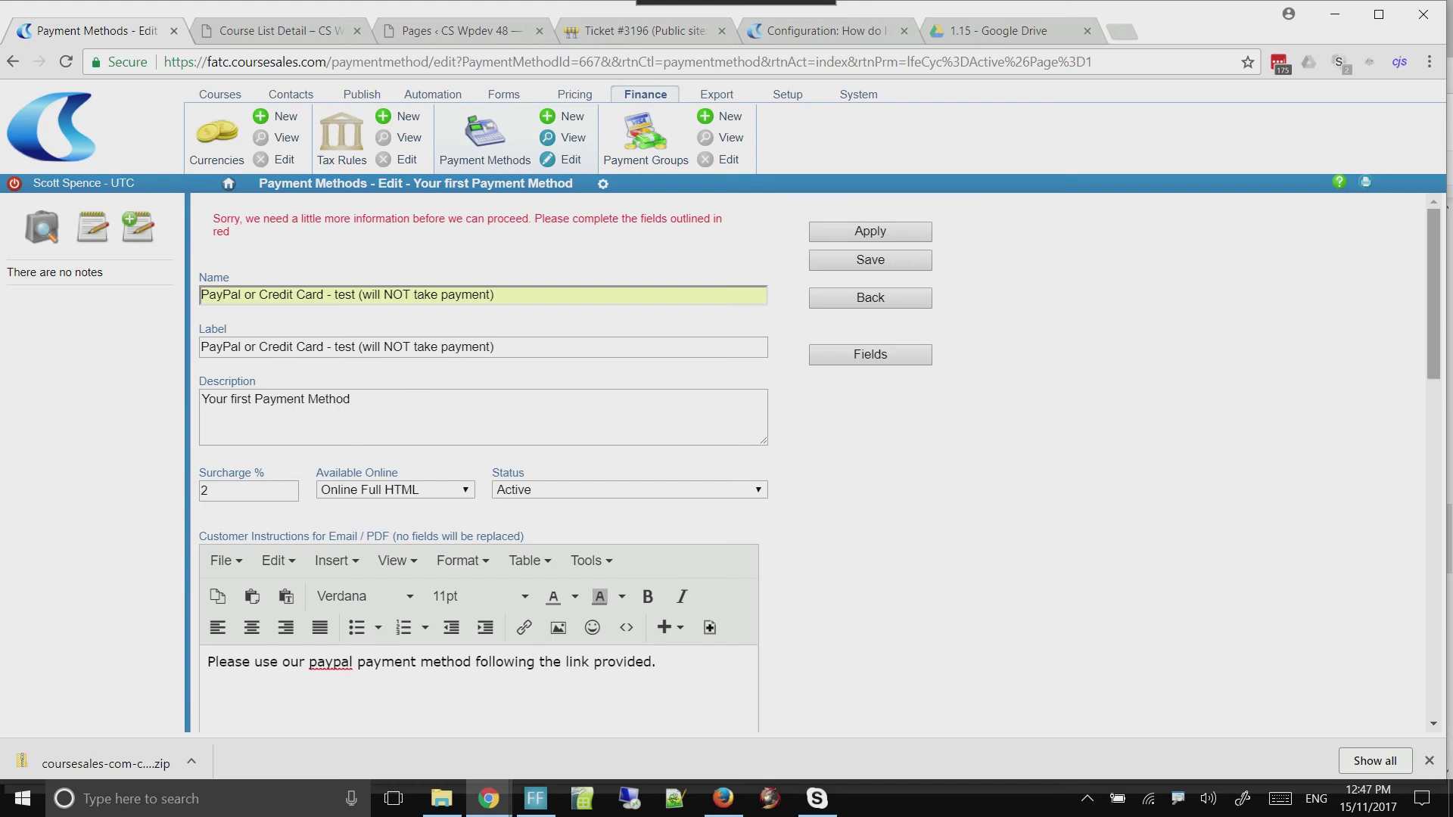
Write "Thank you for your payment." as the customer message after payment
{"action": "scroll", "coordinate": [485, 454], "scroll_direction": "down", "scroll_amount": 10}
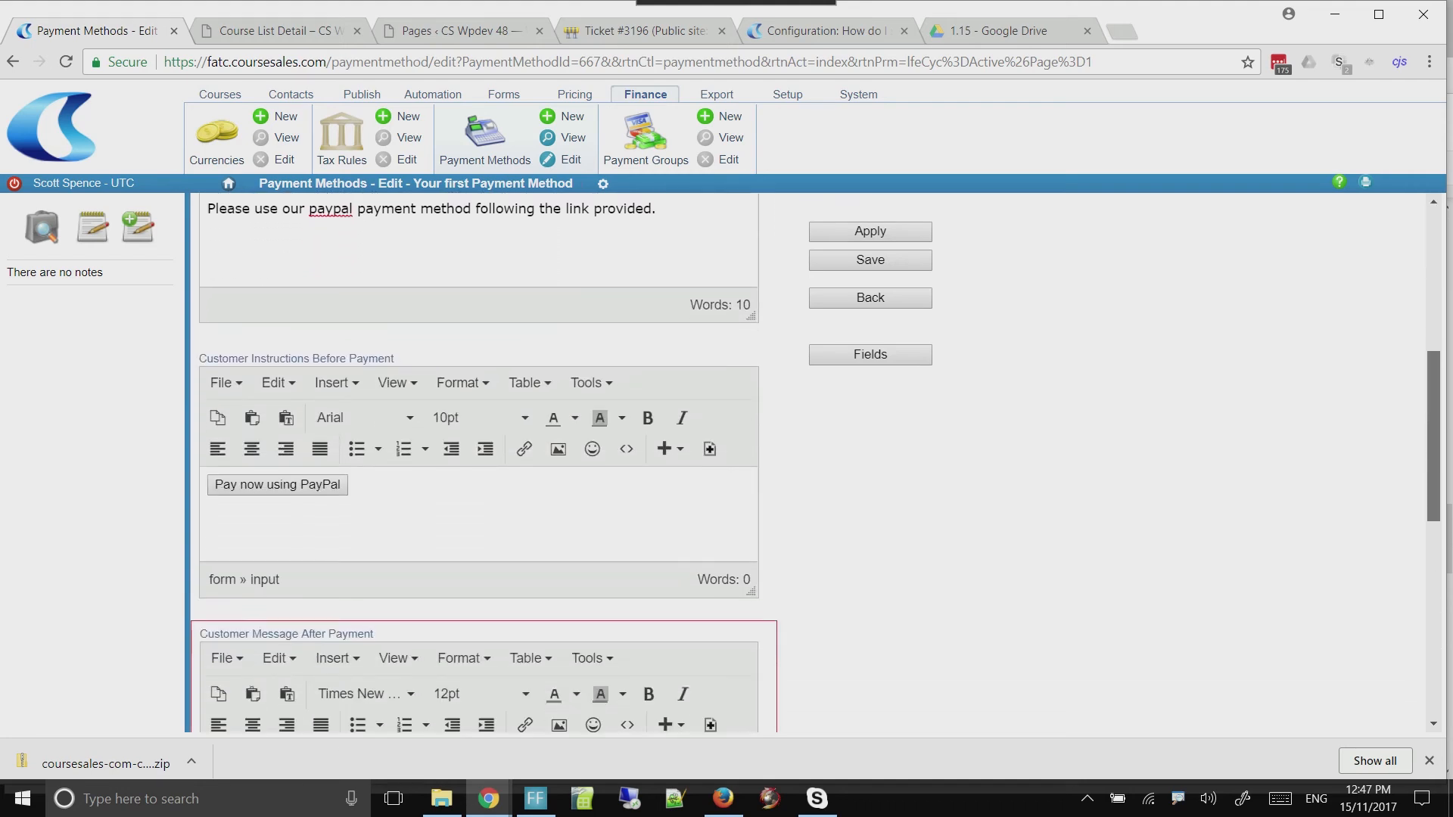
{"action": "left_click_drag", "start_coordinate": [1433, 496], "coordinate": [1433, 510]}
{"action": "left_click", "coordinate": [340, 541]}
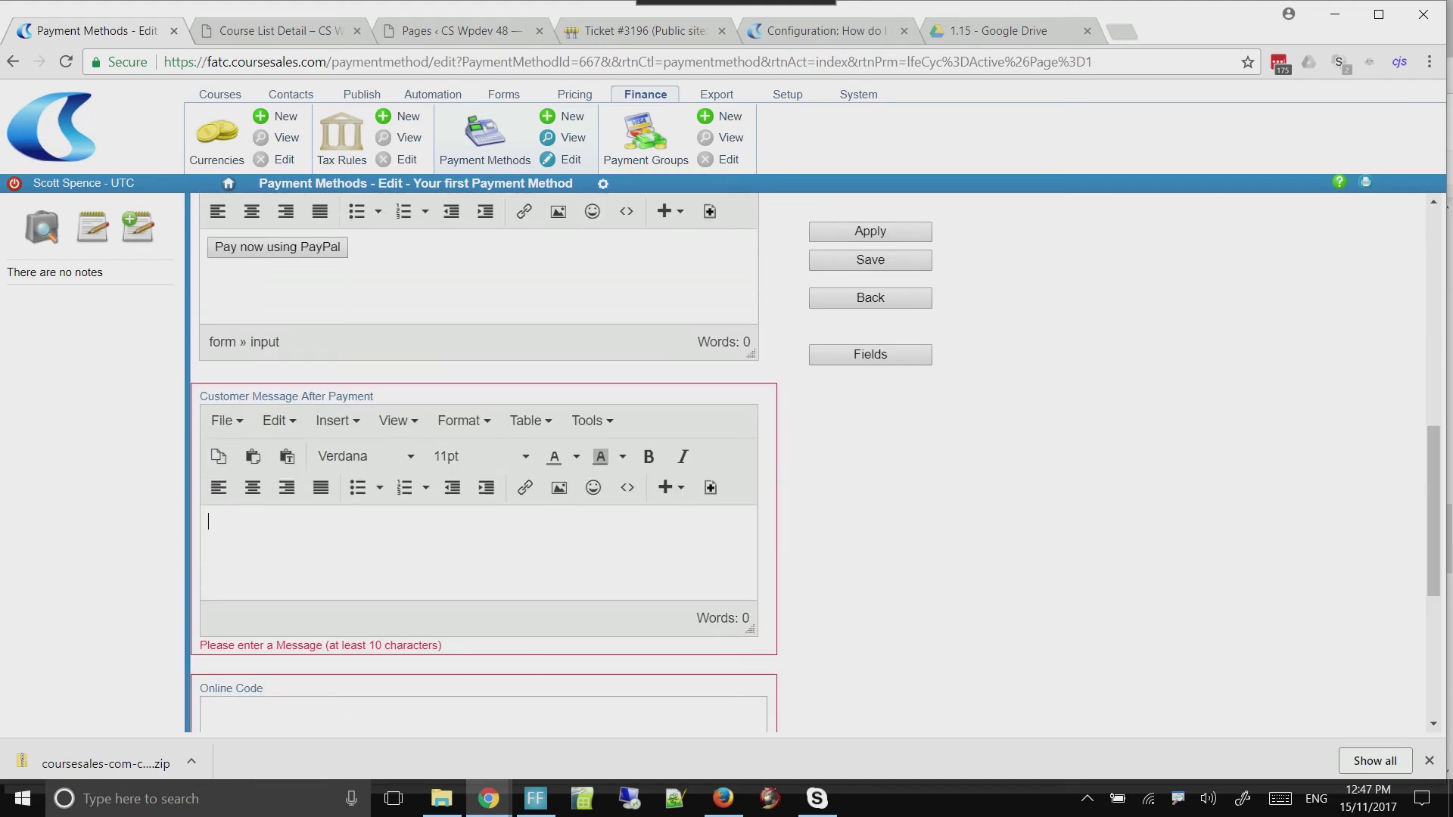
{"action": "type", "text": "Thank you for your payment."}
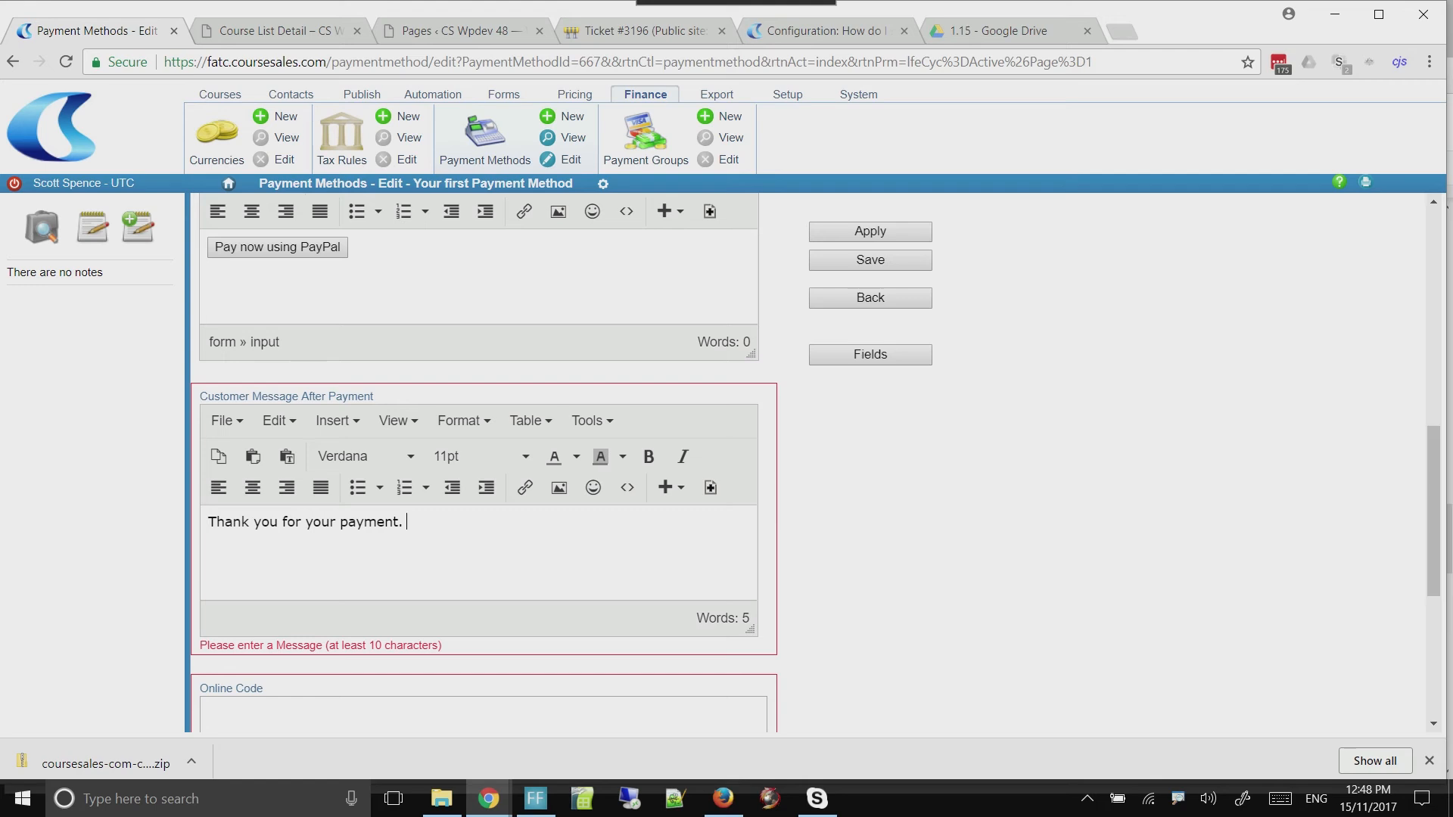
Enter "Your reference for this enrolment is [Documents:DocumentExternalId]" as the online code, copying the variable from the return URL, and apply the changes
{"action": "scroll", "coordinate": [485, 454], "scroll_direction": "down", "scroll_amount": 2}
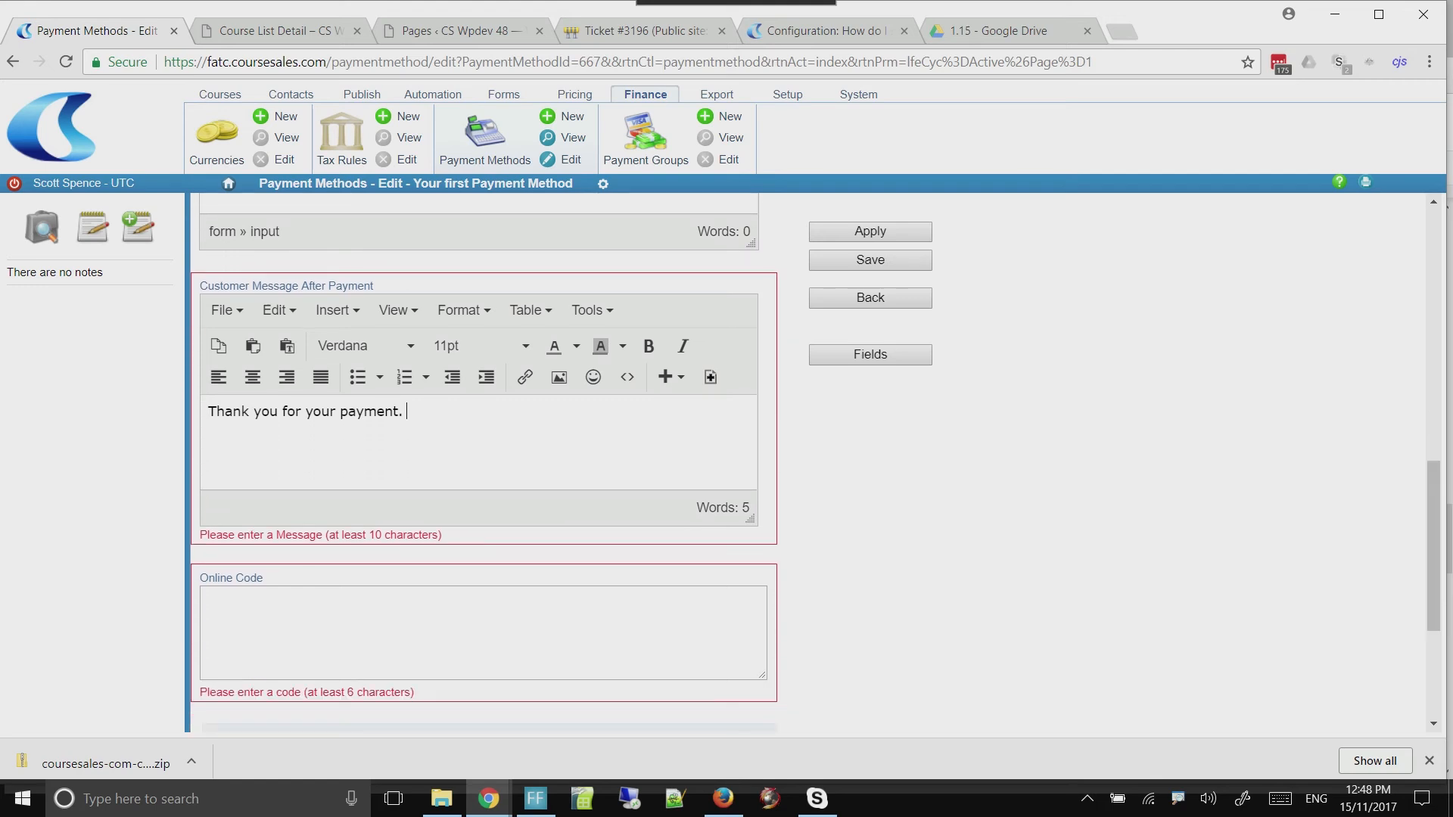
{"action": "scroll", "coordinate": [485, 454], "scroll_direction": "down", "scroll_amount": 2}
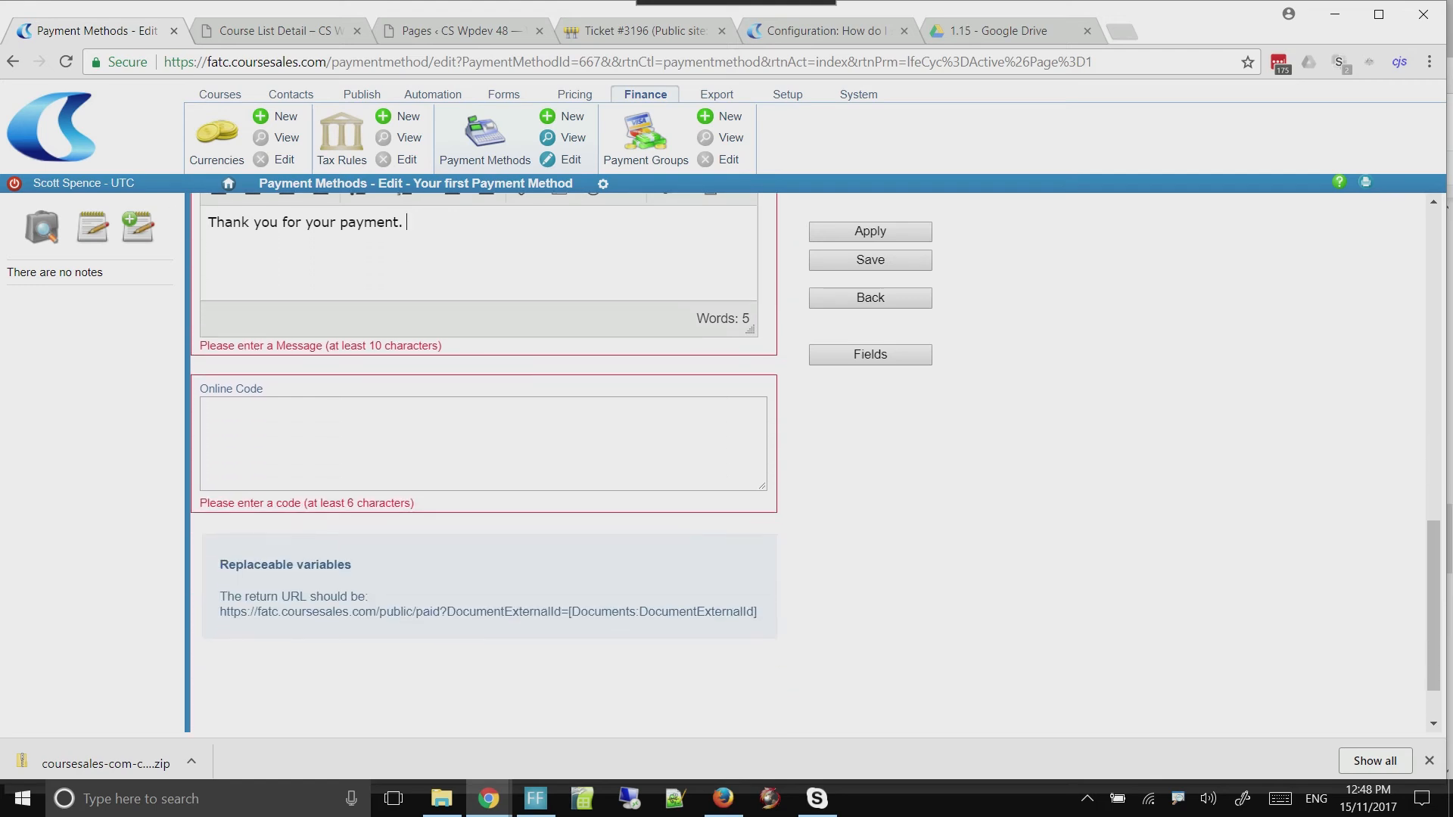
{"action": "left_click", "coordinate": [482, 445]}
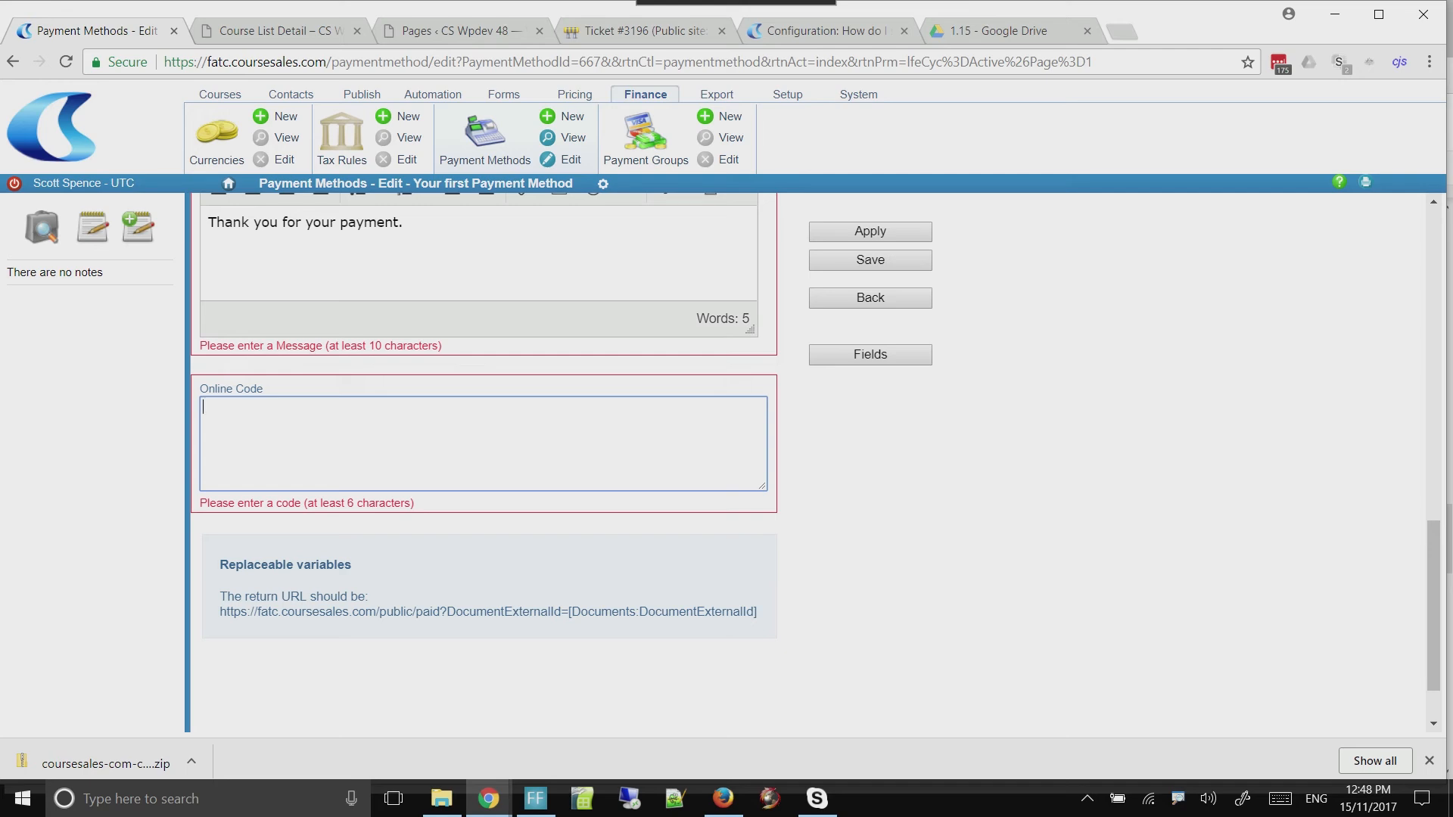
{"action": "left_click_drag", "start_coordinate": [756, 612], "coordinate": [570, 611]}
{"action": "key", "text": "ctrl+c"}
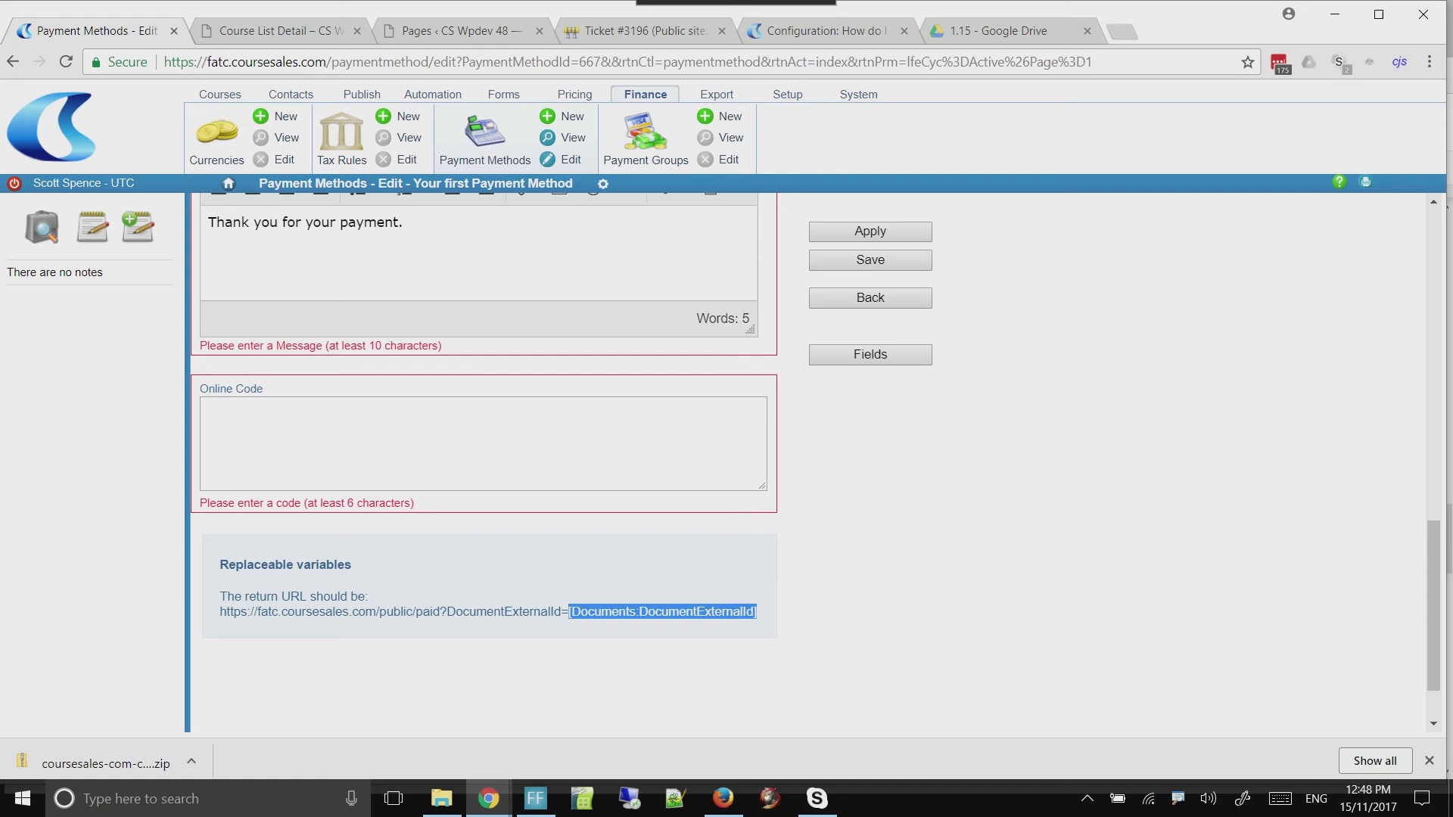
{"action": "left_click", "coordinate": [483, 444]}
{"action": "type", "text": "Your "}
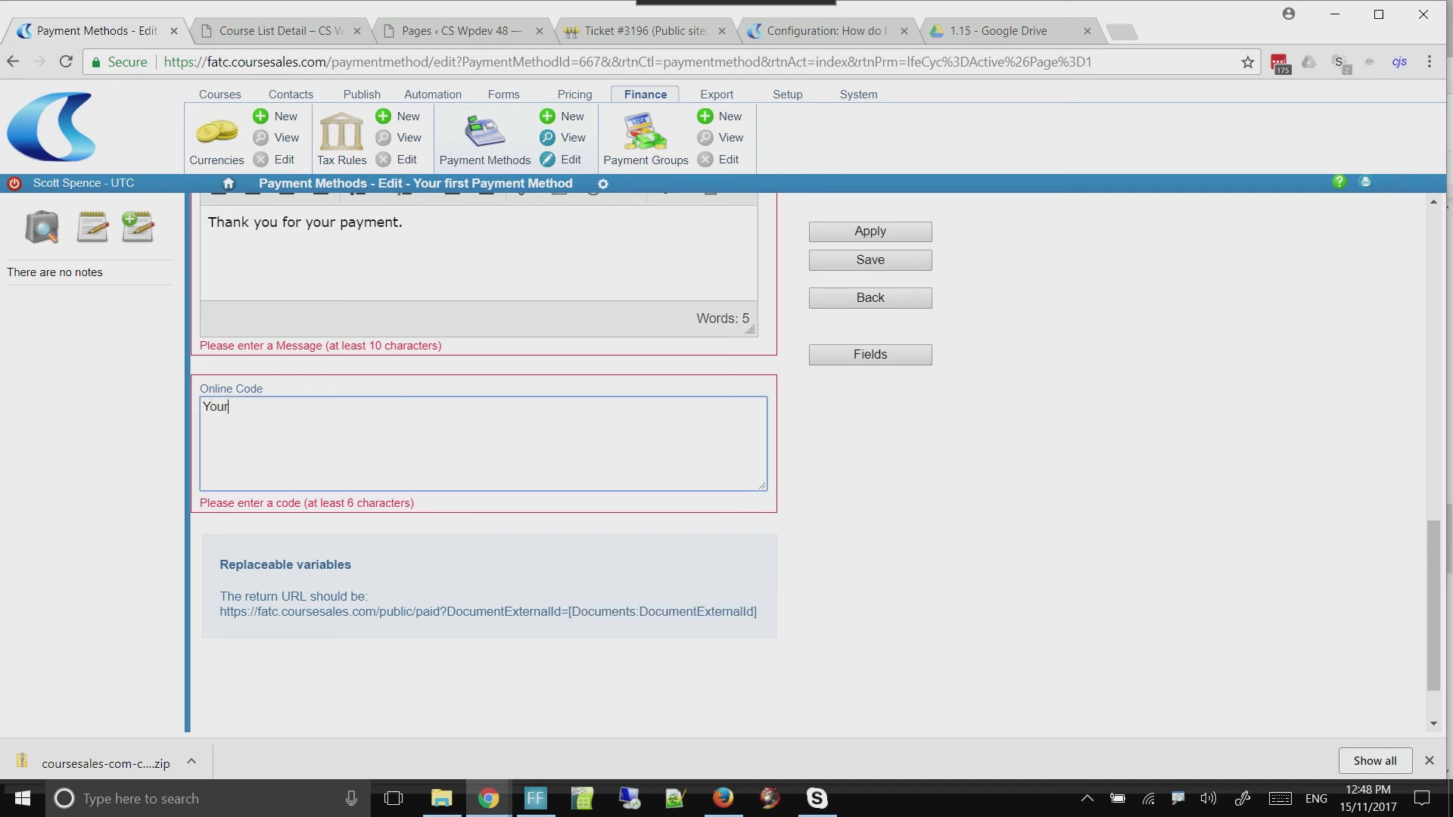
{"action": "type", "text": "reference for this enrolment is"}
{"action": "key", "text": "ctrl+v"}
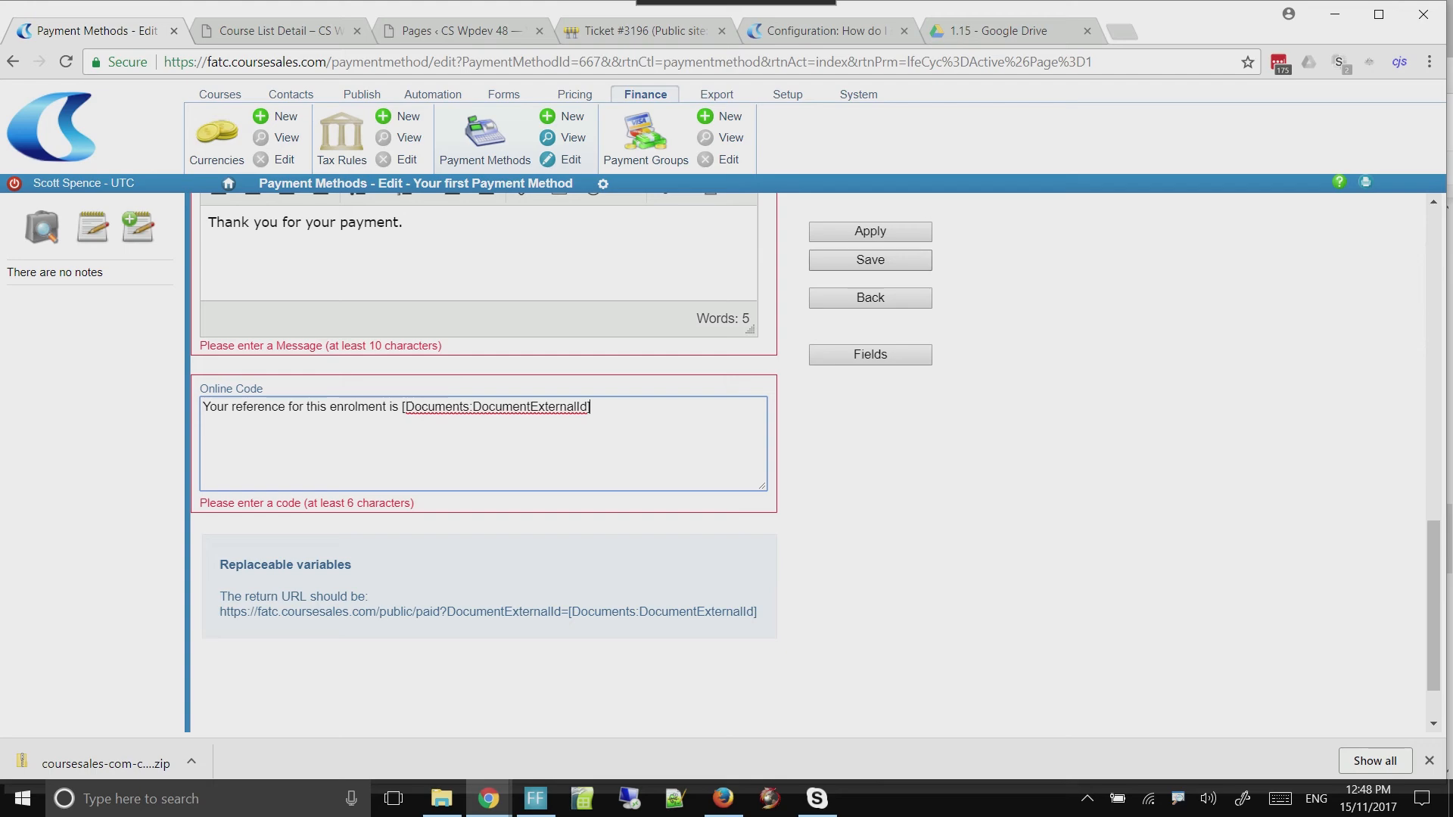
{"action": "left_click", "coordinate": [871, 232]}
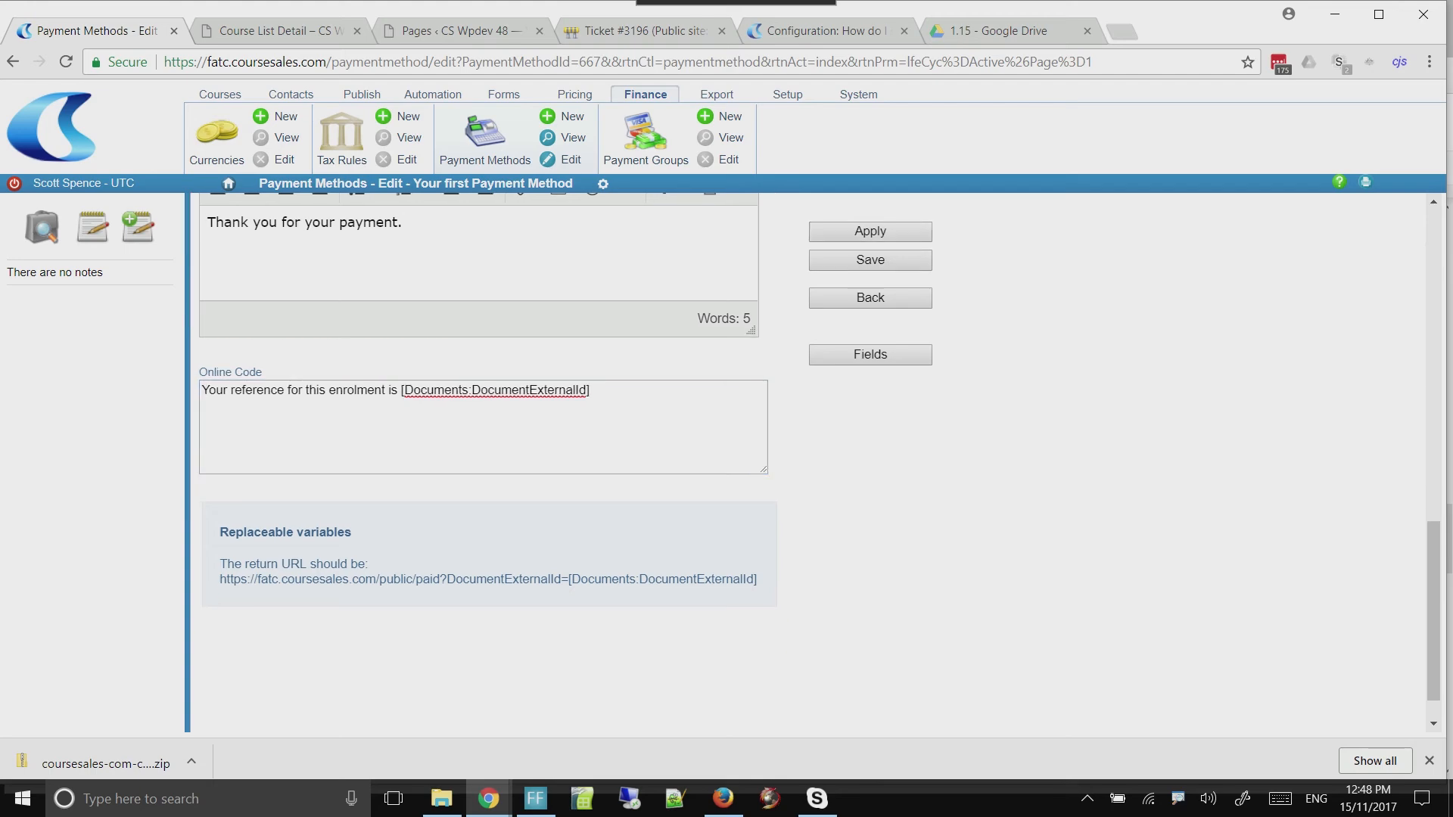
Open the registration form for the First Aid course from the WordPress course list detail page
{"action": "left_click_drag", "start_coordinate": [1434, 612], "coordinate": [1434, 295]}
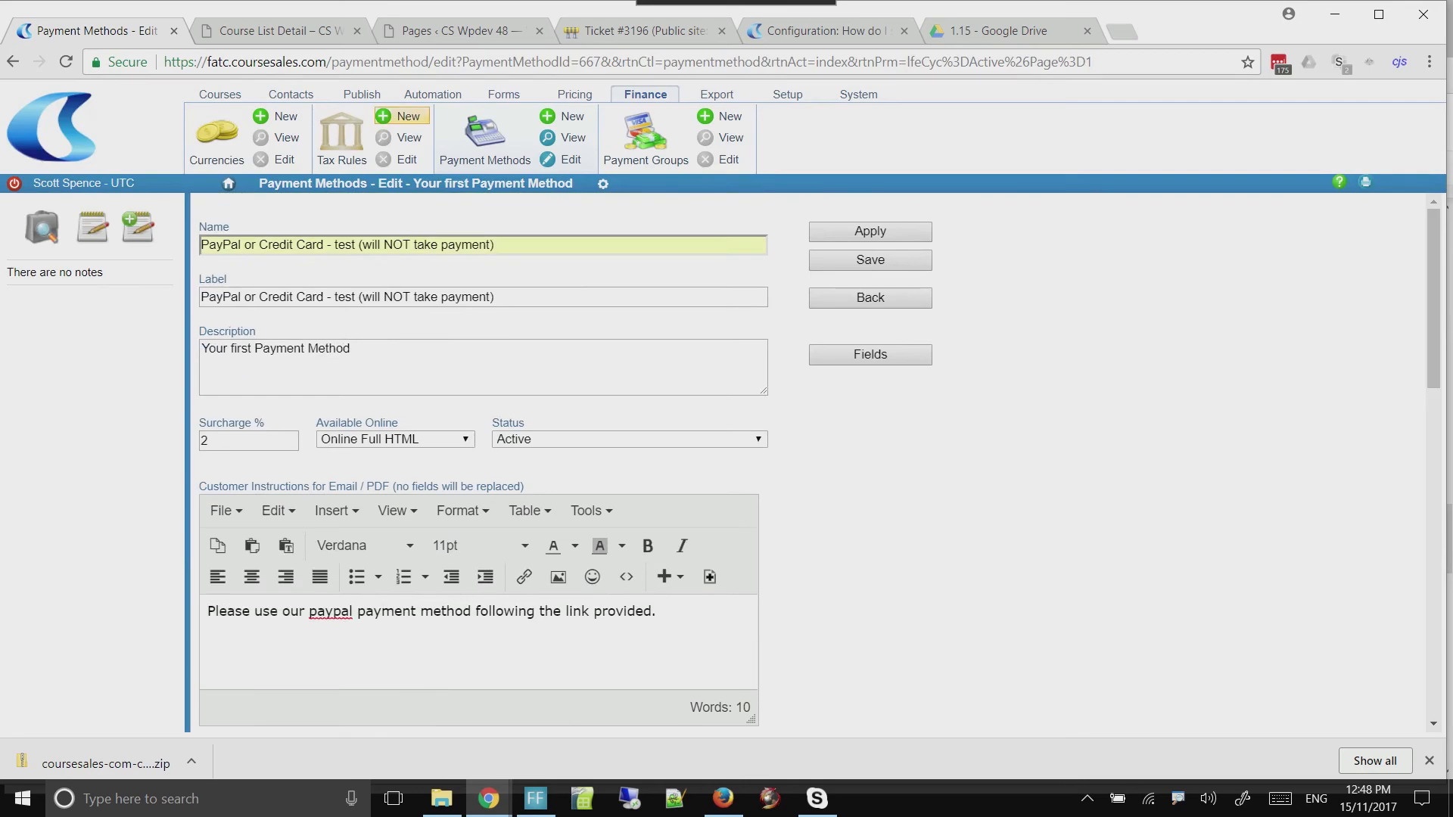
{"action": "key", "text": "ctrl+Tab"}
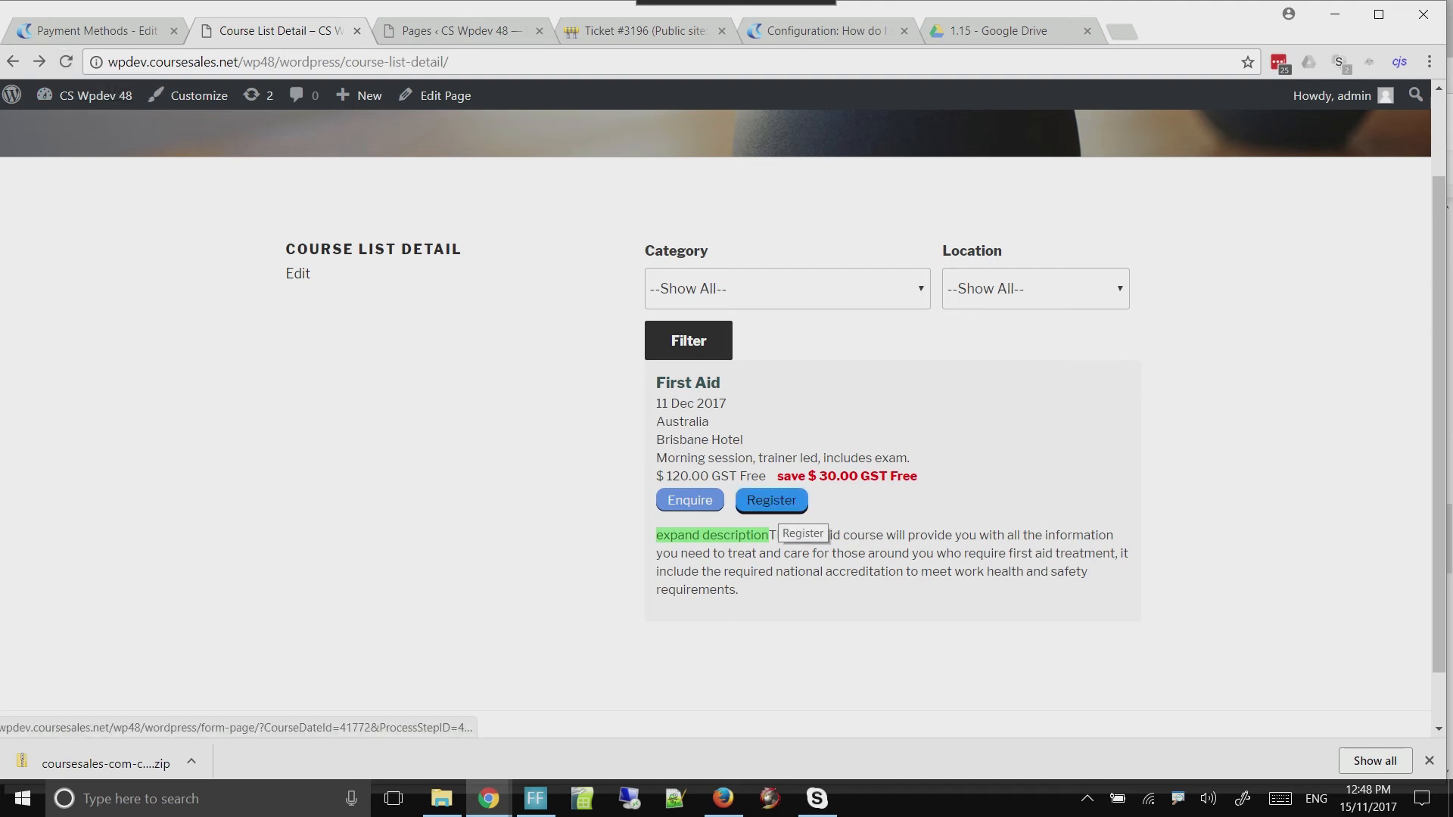
{"action": "left_click", "coordinate": [771, 501]}
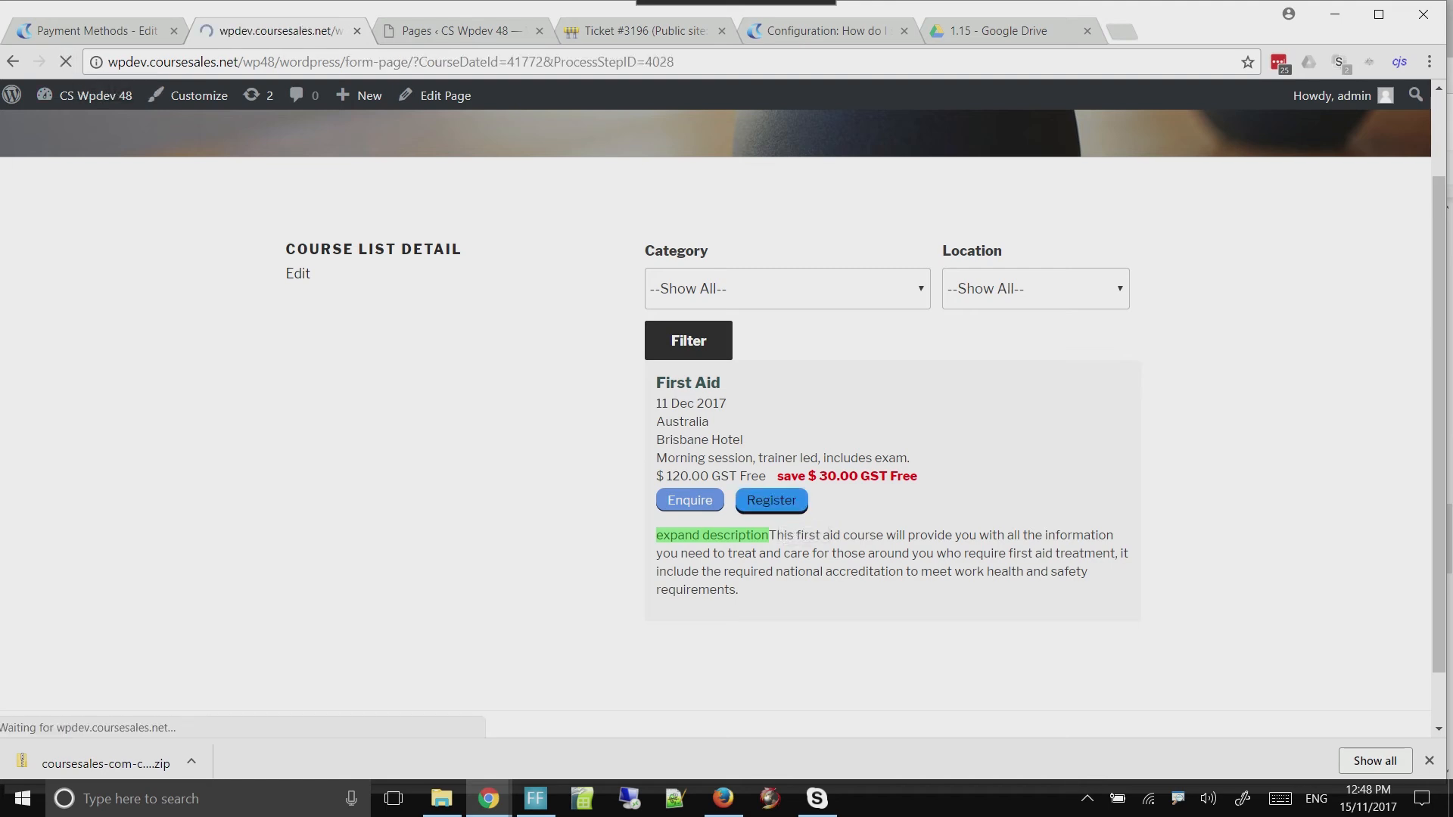
{"action": "scroll", "coordinate": [723, 424], "scroll_direction": "down", "scroll_amount": 4}
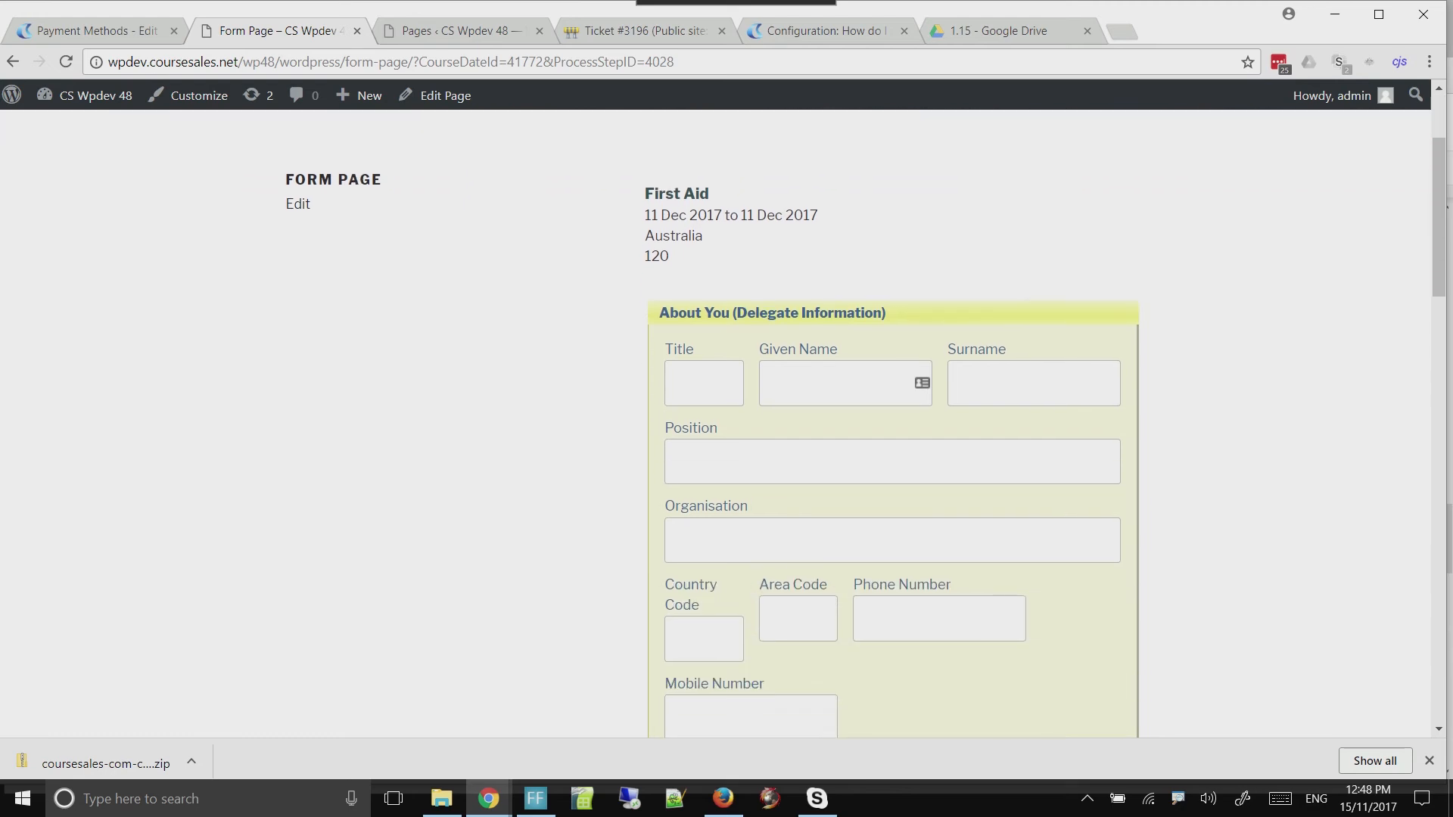
{"action": "scroll", "coordinate": [722, 424], "scroll_direction": "up", "scroll_amount": 1}
Enter the delegate's given name and surname in the First Aid registration form
{"action": "left_click", "coordinate": [840, 372]}
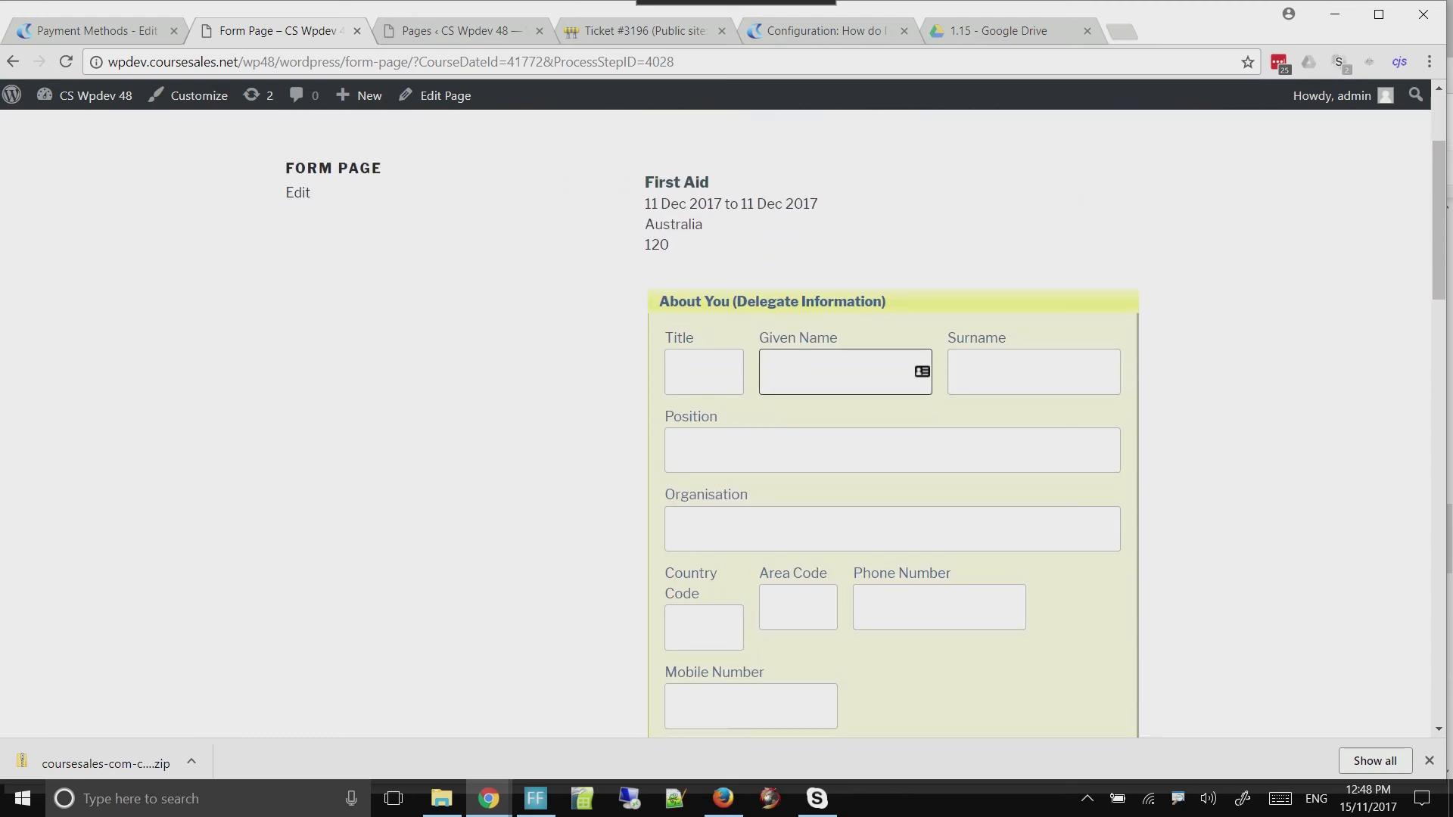
{"action": "type", "text": "Sam"}
{"action": "key", "text": "Tab"}
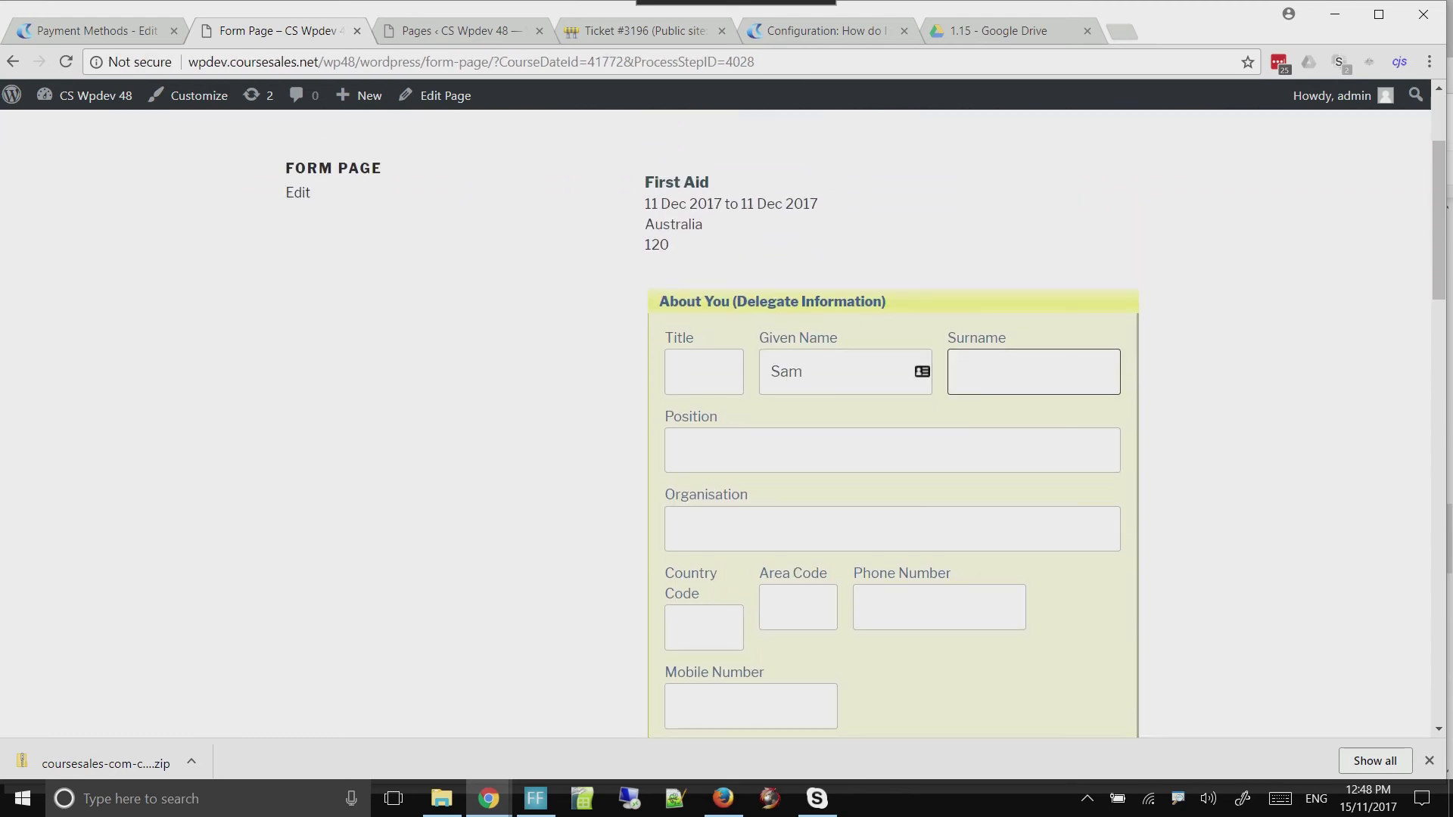
{"action": "type", "text": "Handsome"}
{"action": "key", "text": "Tab"}
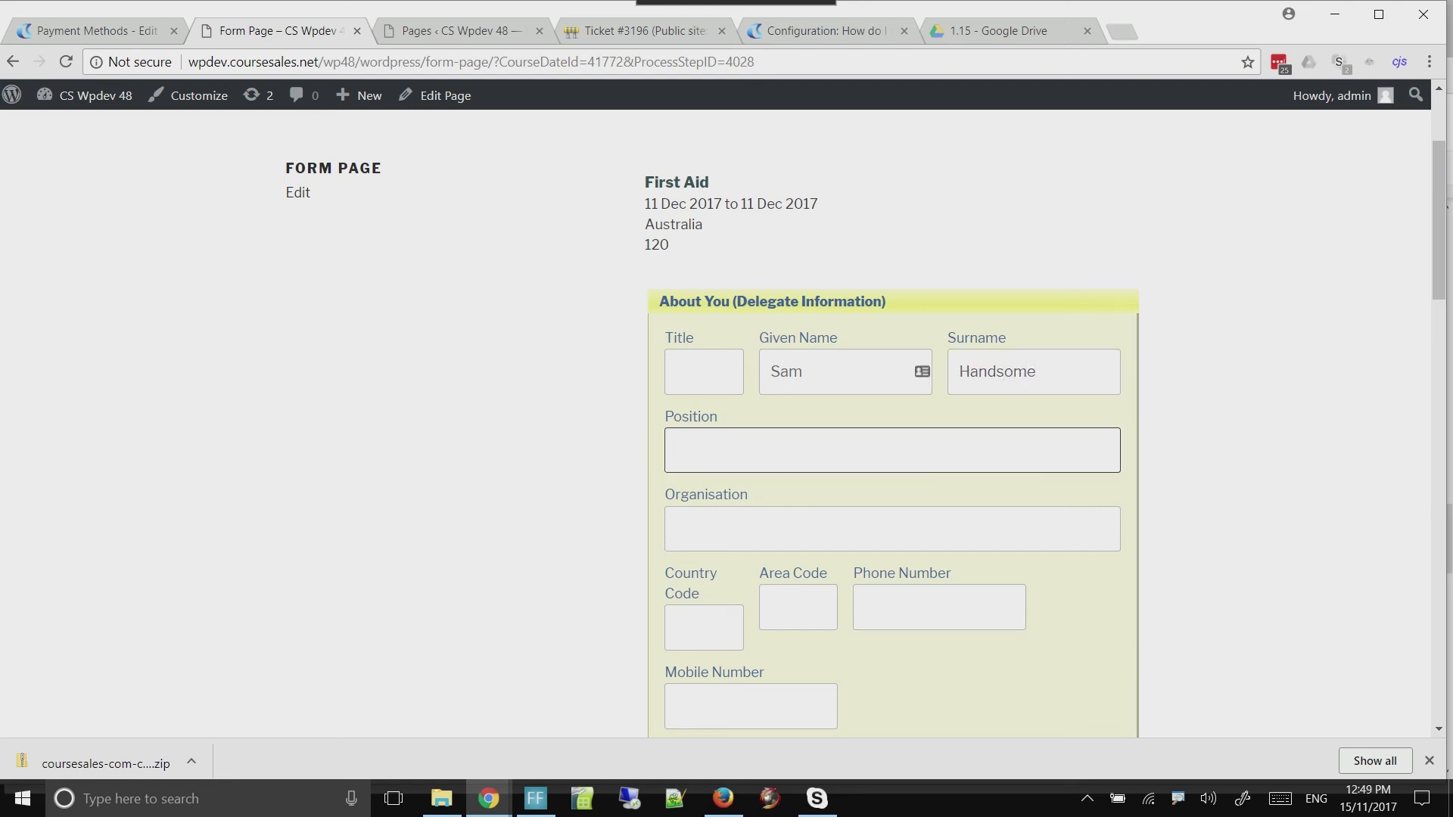
Enter the delegate's email address in the delegate information section of the First Aid registration form
{"action": "scroll", "coordinate": [893, 424], "scroll_direction": "down", "scroll_amount": 5}
{"action": "left_click", "coordinate": [701, 402]}
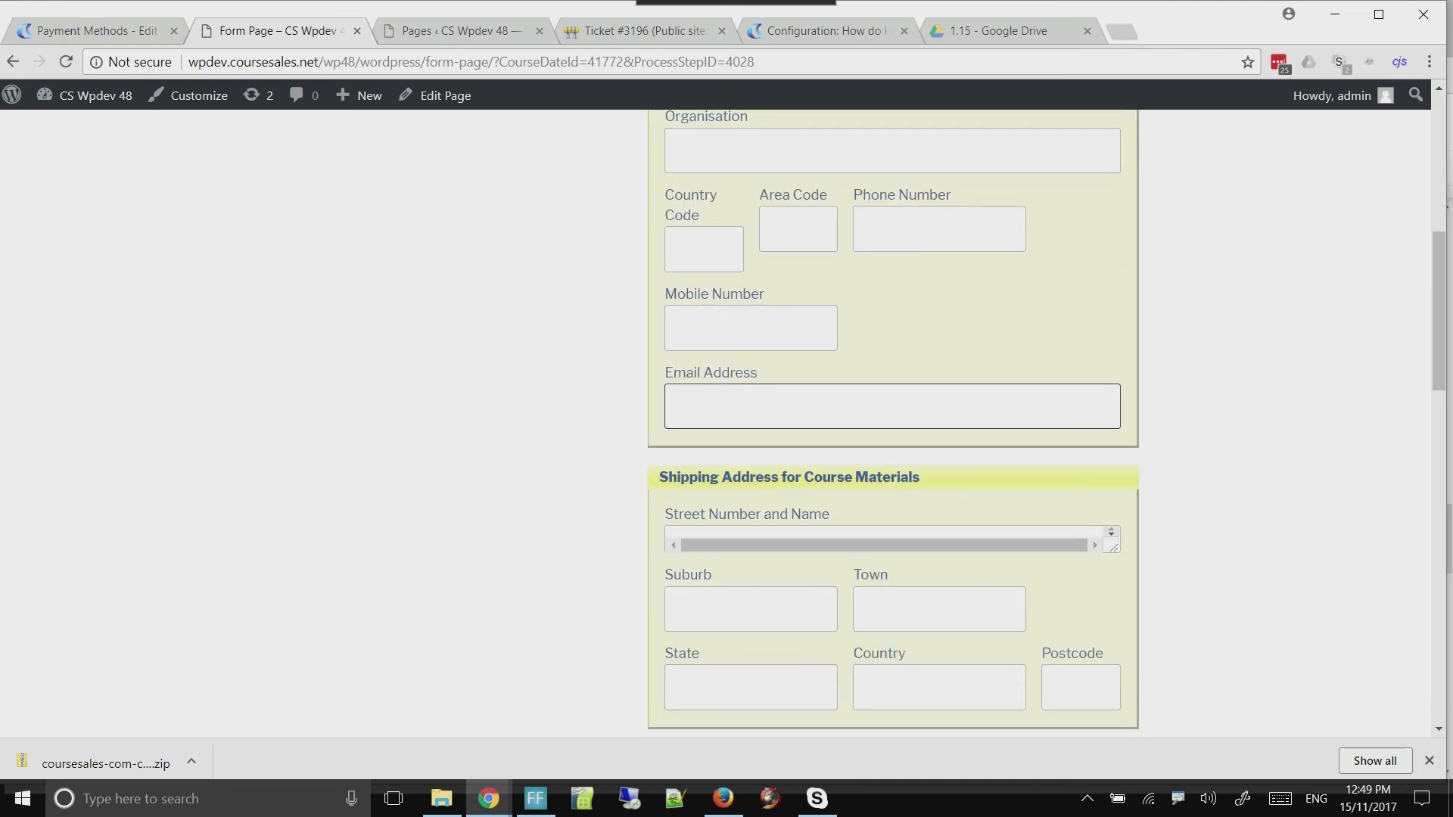
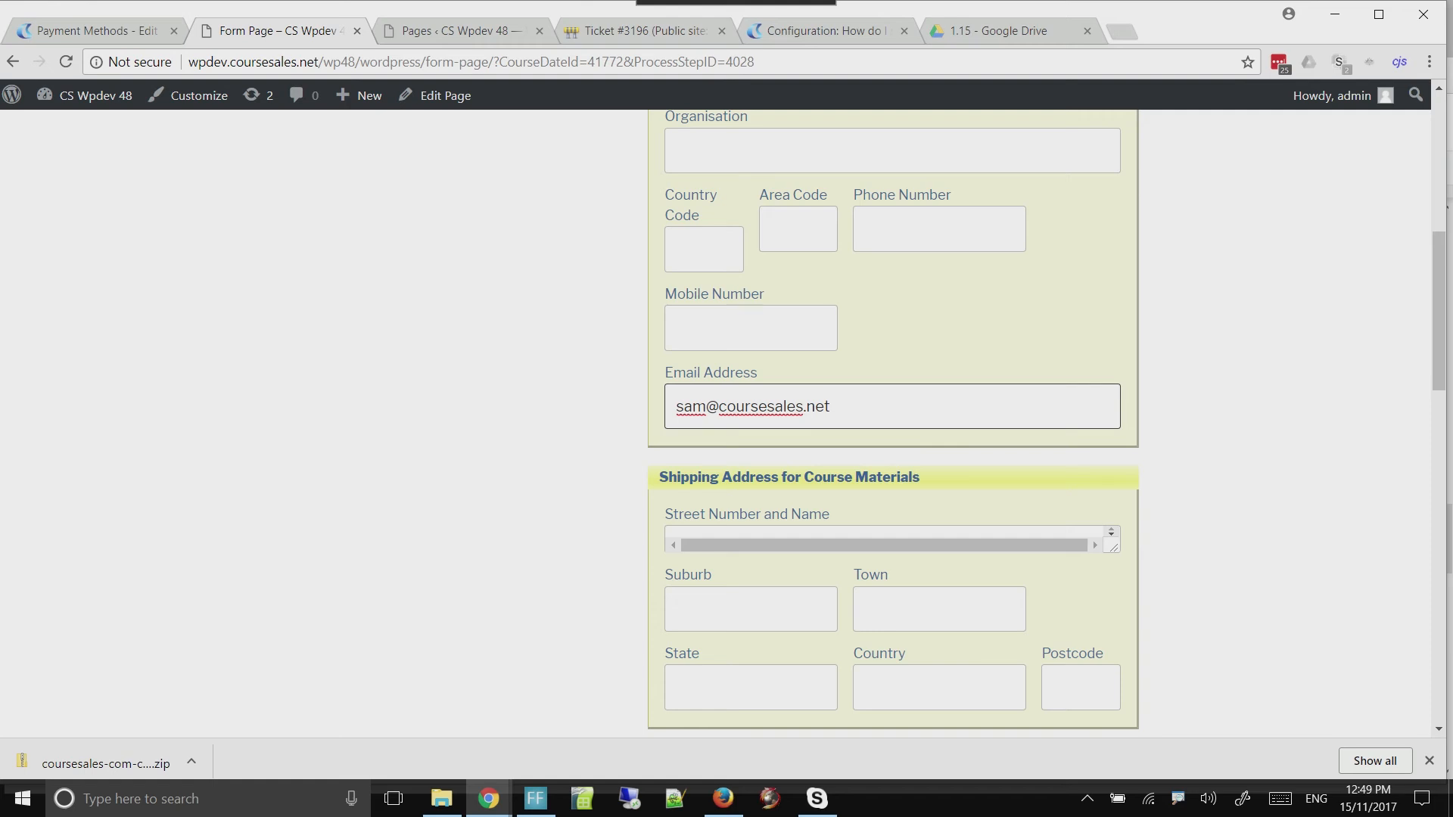
Submit the registration with "PayPal or Credit Card - test (will NOT take payment)" as the payment method and the terms accepted
{"action": "scroll", "coordinate": [893, 424], "scroll_direction": "down", "scroll_amount": 12}
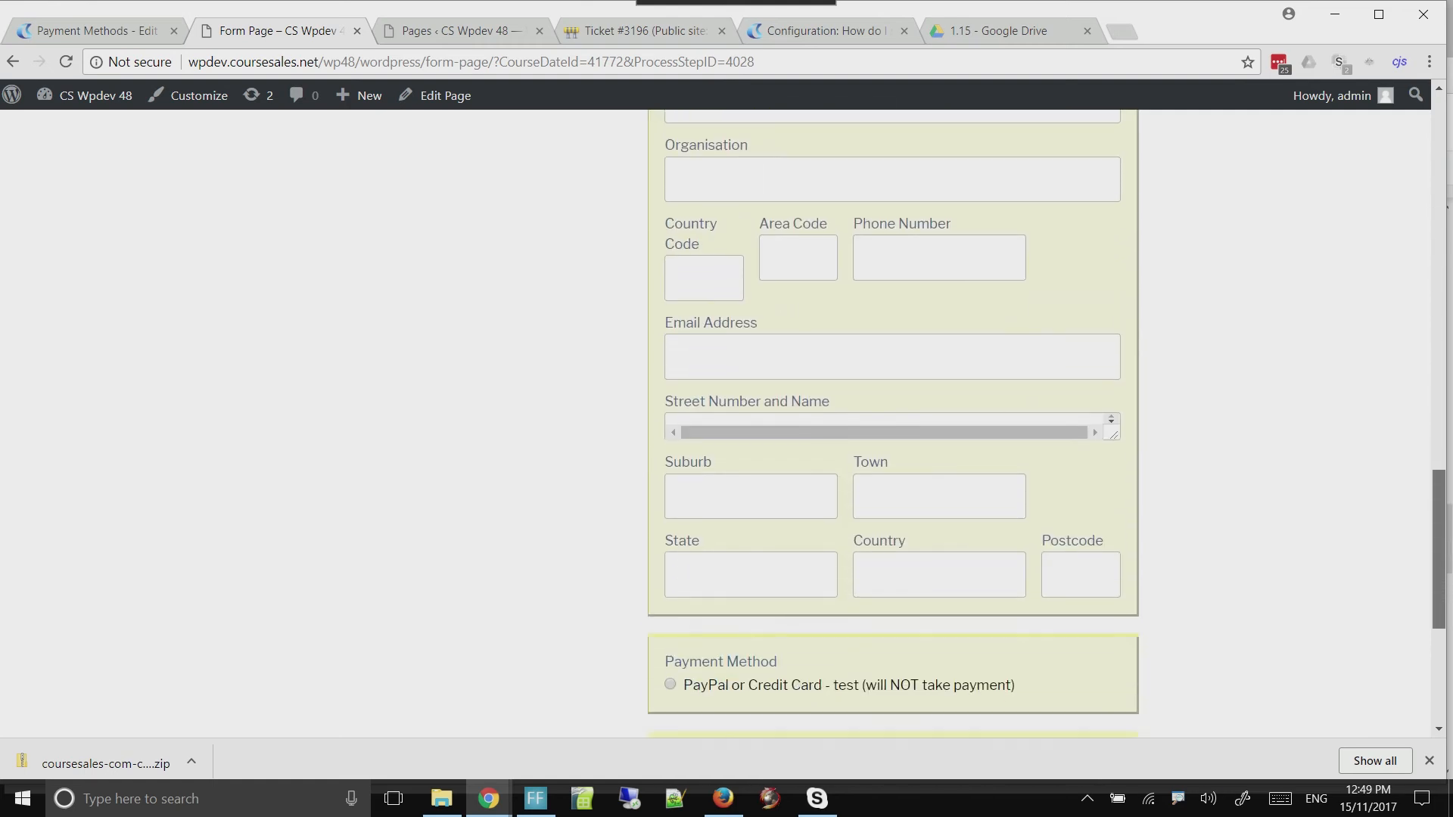
{"action": "scroll", "coordinate": [893, 423], "scroll_direction": "down", "scroll_amount": 5}
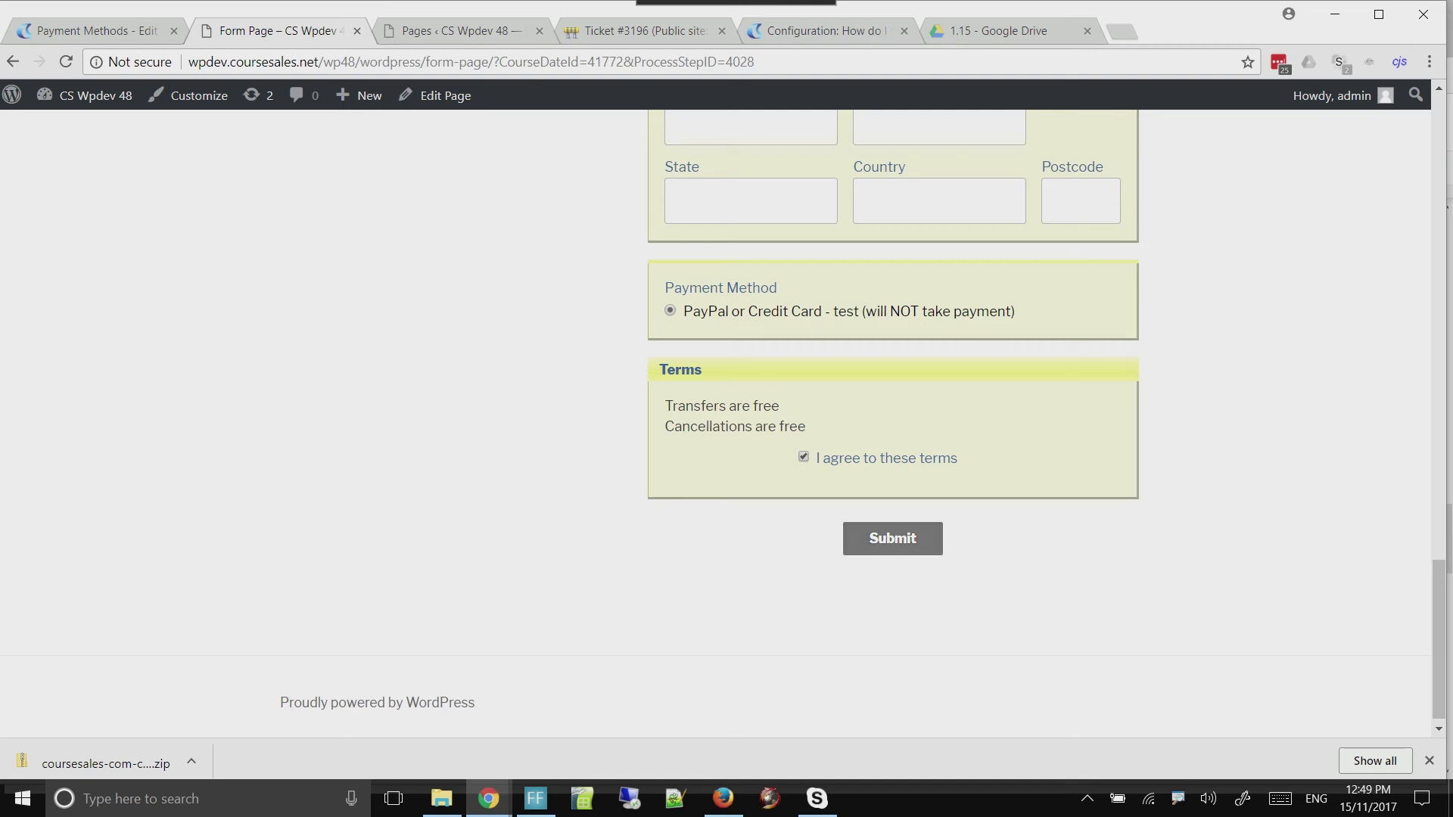
{"action": "left_click", "coordinate": [893, 538]}
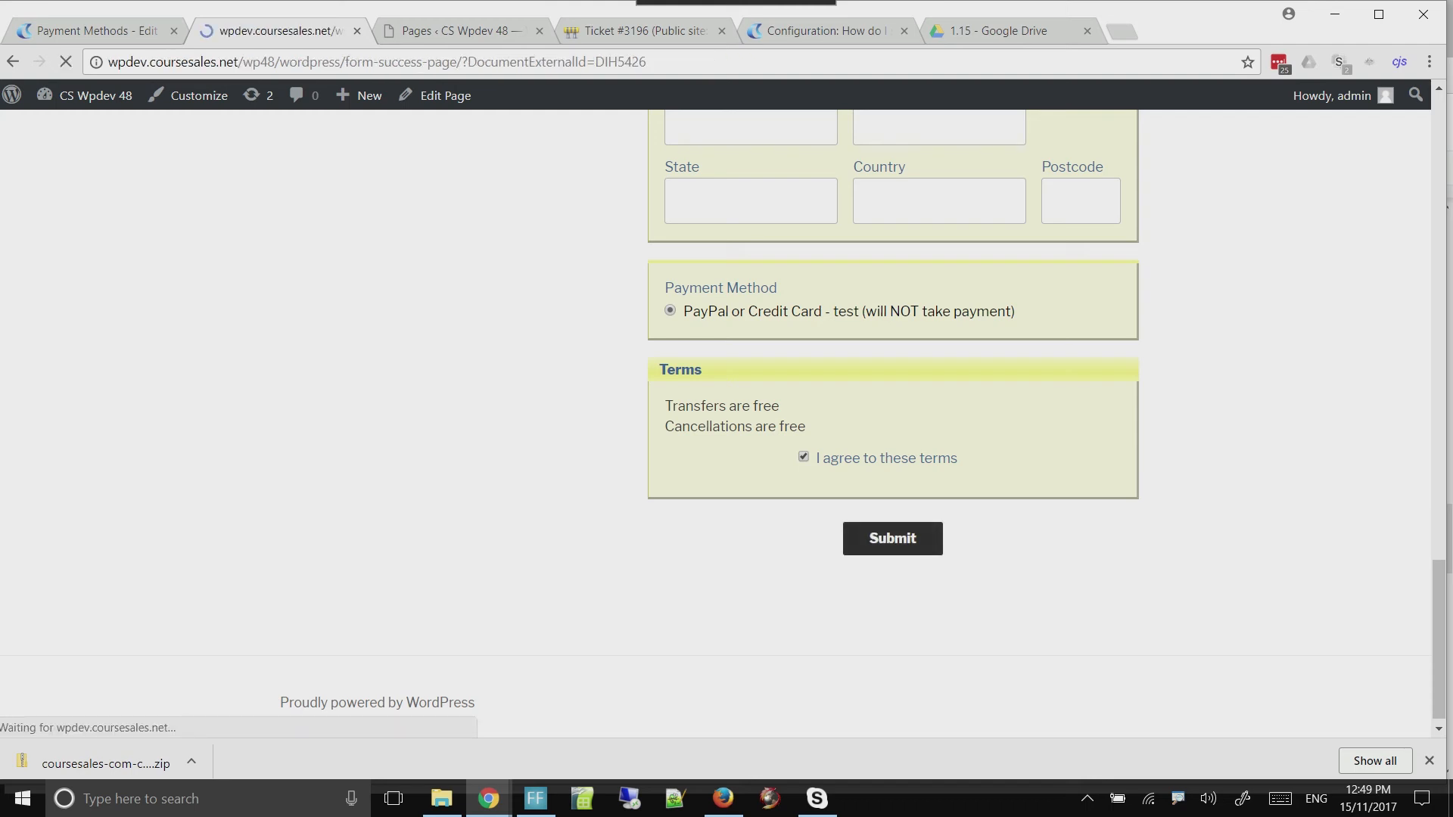
Review the total price and enrolment reference on the form success page, and proceed to pay using PayPal
{"action": "scroll", "coordinate": [727, 423], "scroll_direction": "down", "scroll_amount": 3}
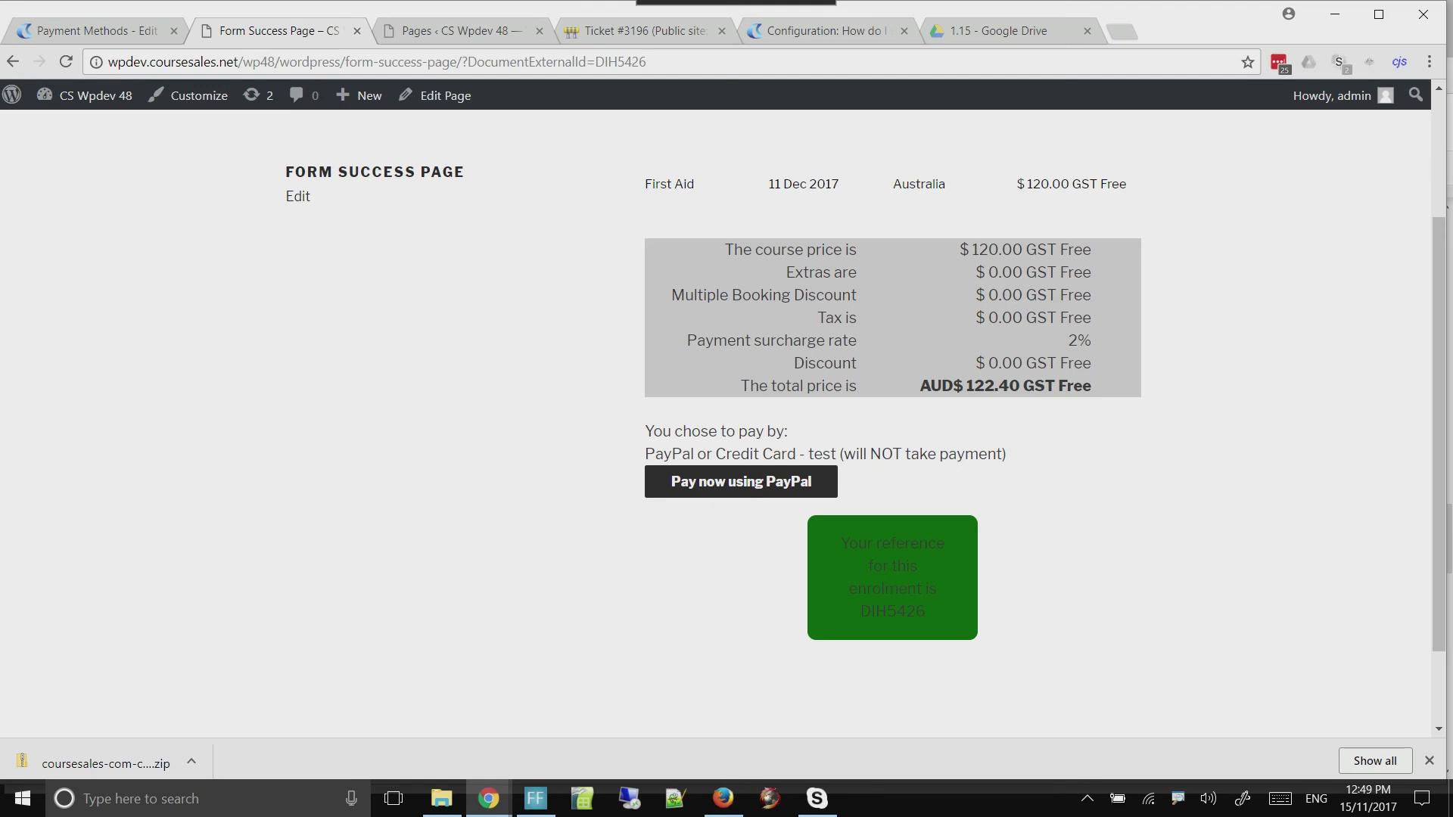
{"action": "left_click_drag", "start_coordinate": [966, 386], "coordinate": [1020, 386]}
{"action": "left_click", "coordinate": [1020, 387]}
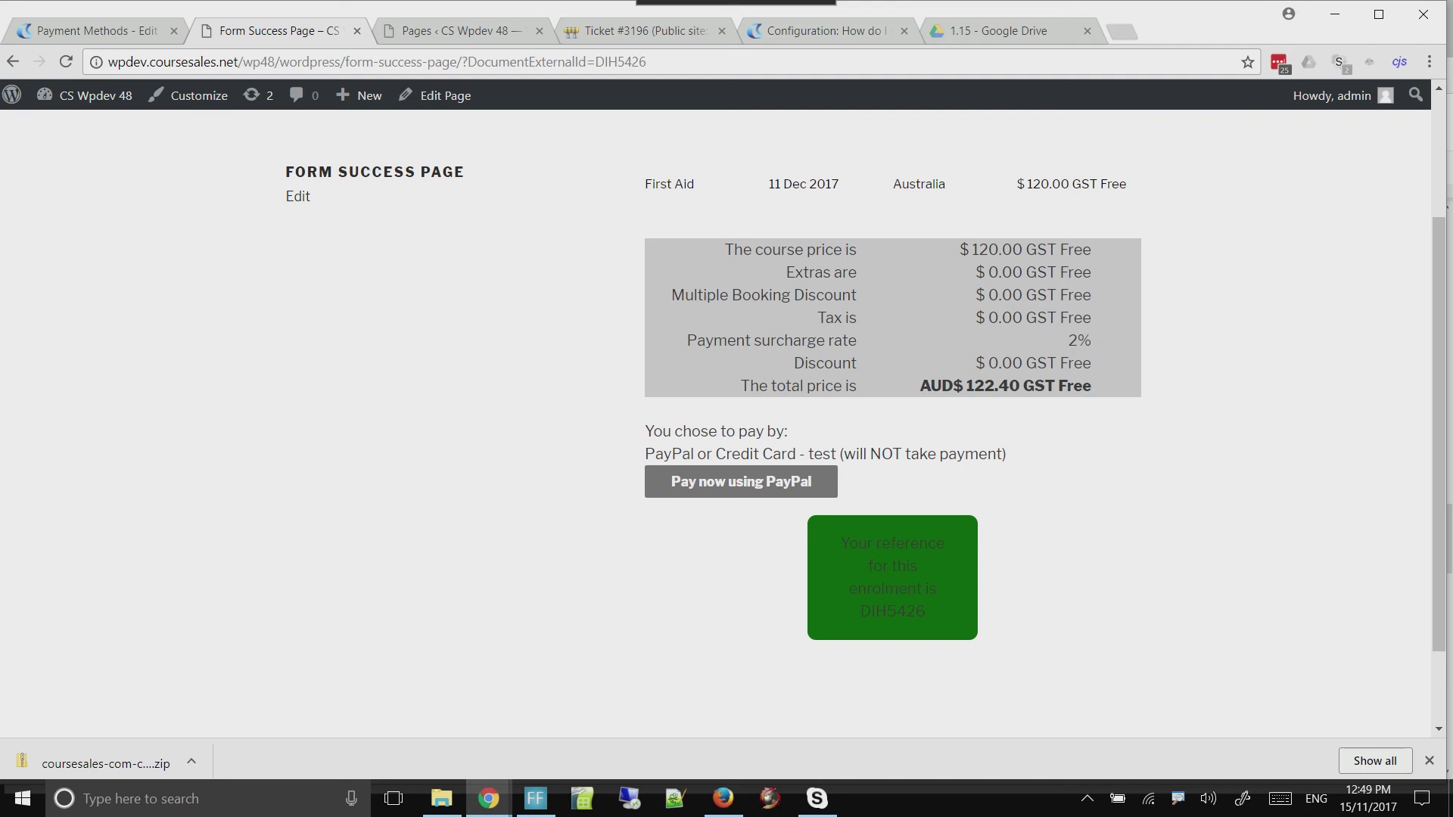
{"action": "left_click_drag", "start_coordinate": [840, 543], "coordinate": [926, 612]}
{"action": "left_click", "coordinate": [893, 583]}
{"action": "left_click", "coordinate": [741, 481]}
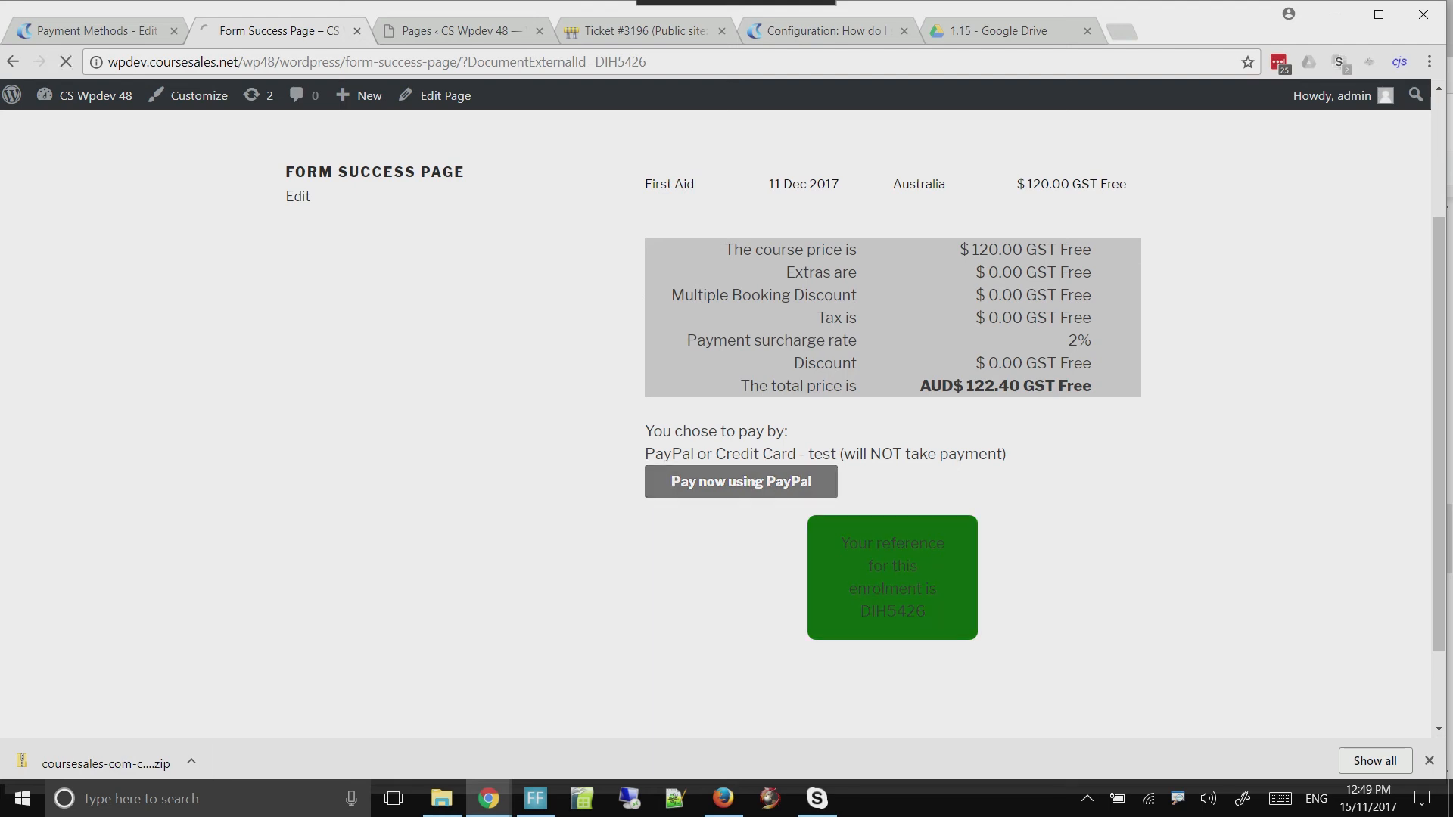
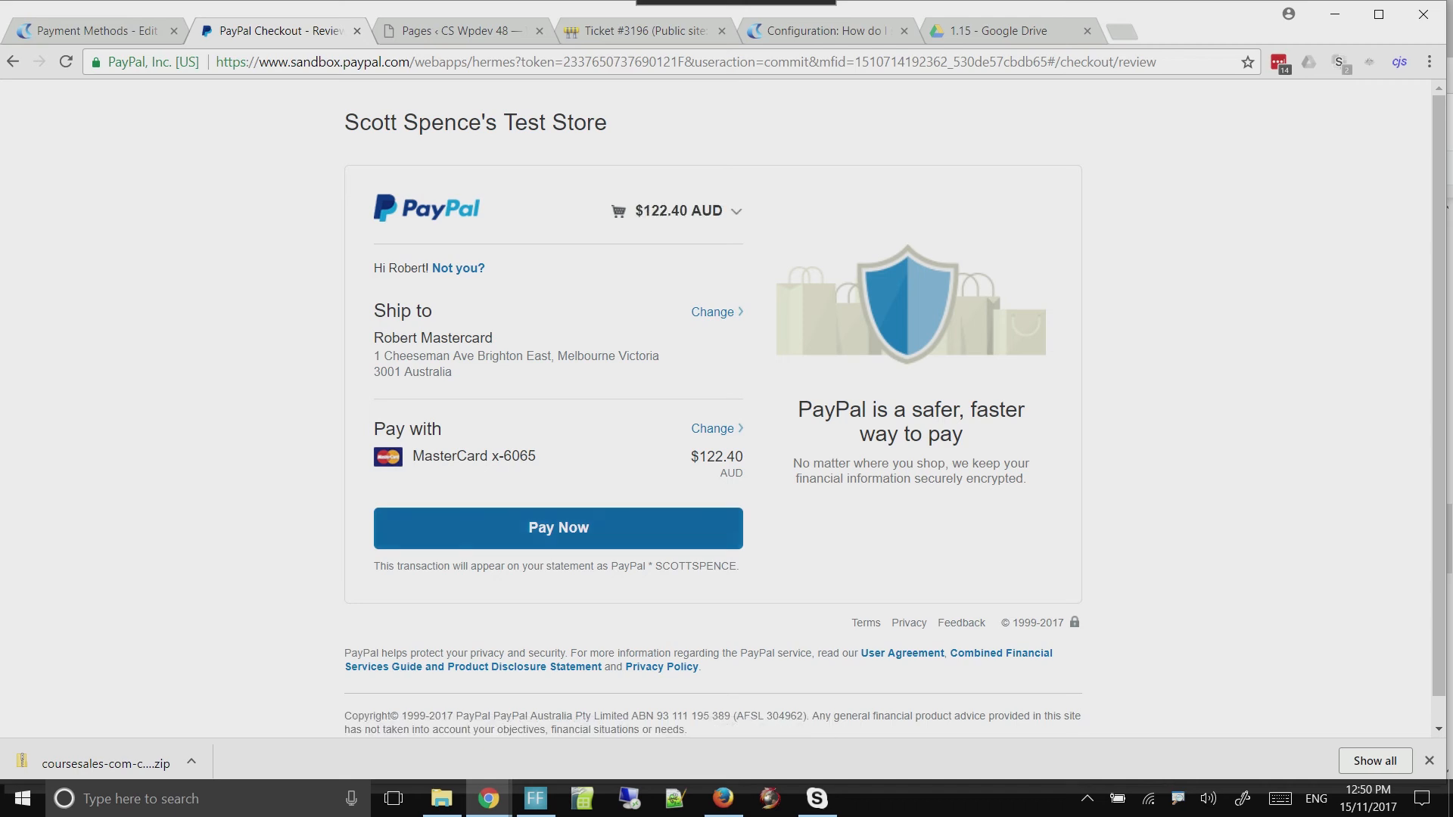
Complete the sandbox PayPal payment for the First Aid registration and return to the seller's website
{"action": "left_click", "coordinate": [558, 528]}
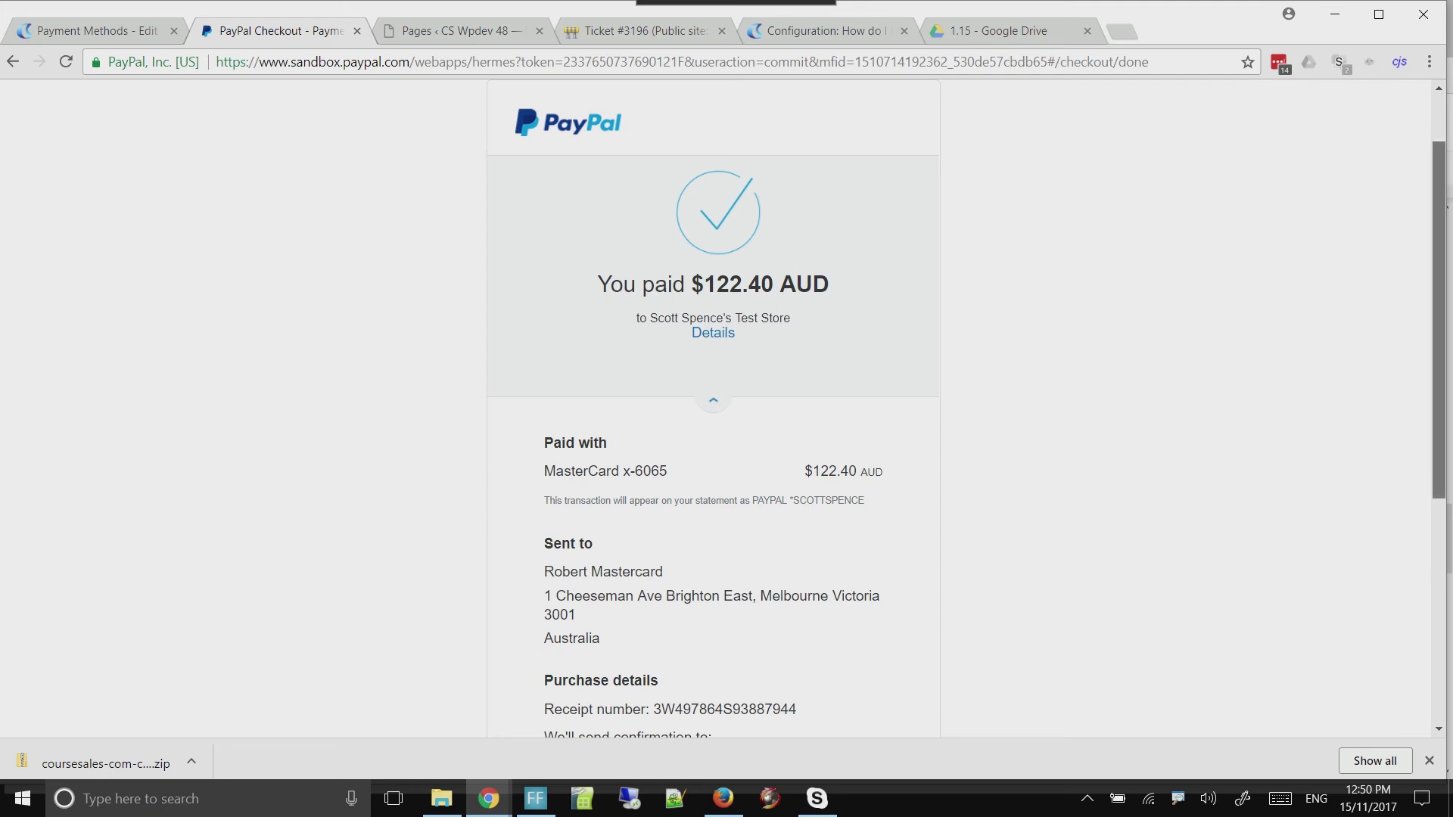
{"action": "scroll", "coordinate": [714, 409], "scroll_direction": "down", "scroll_amount": 1}
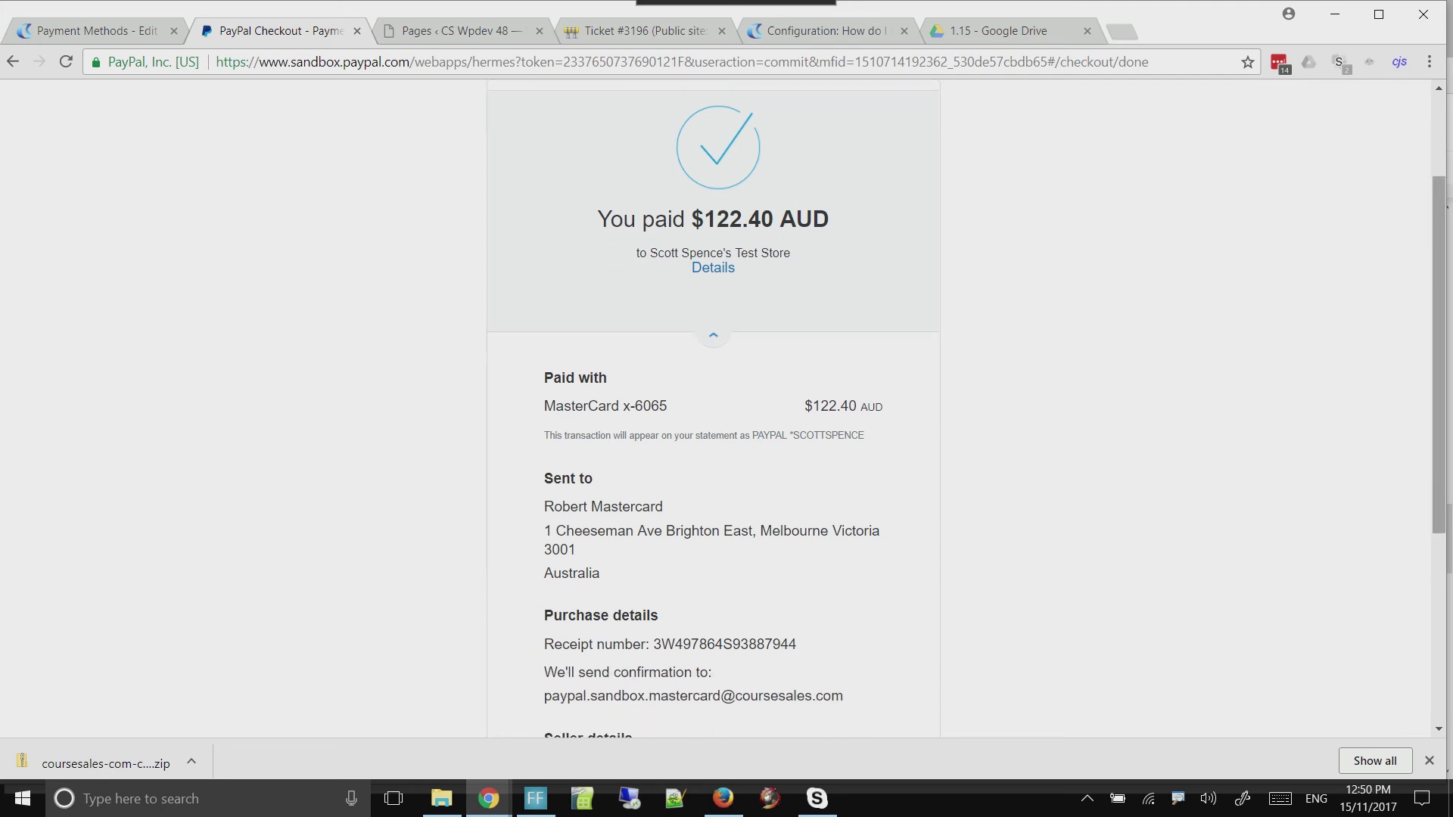
{"action": "scroll", "coordinate": [714, 409], "scroll_direction": "down", "scroll_amount": 2}
{"action": "scroll", "coordinate": [714, 408], "scroll_direction": "down", "scroll_amount": 1}
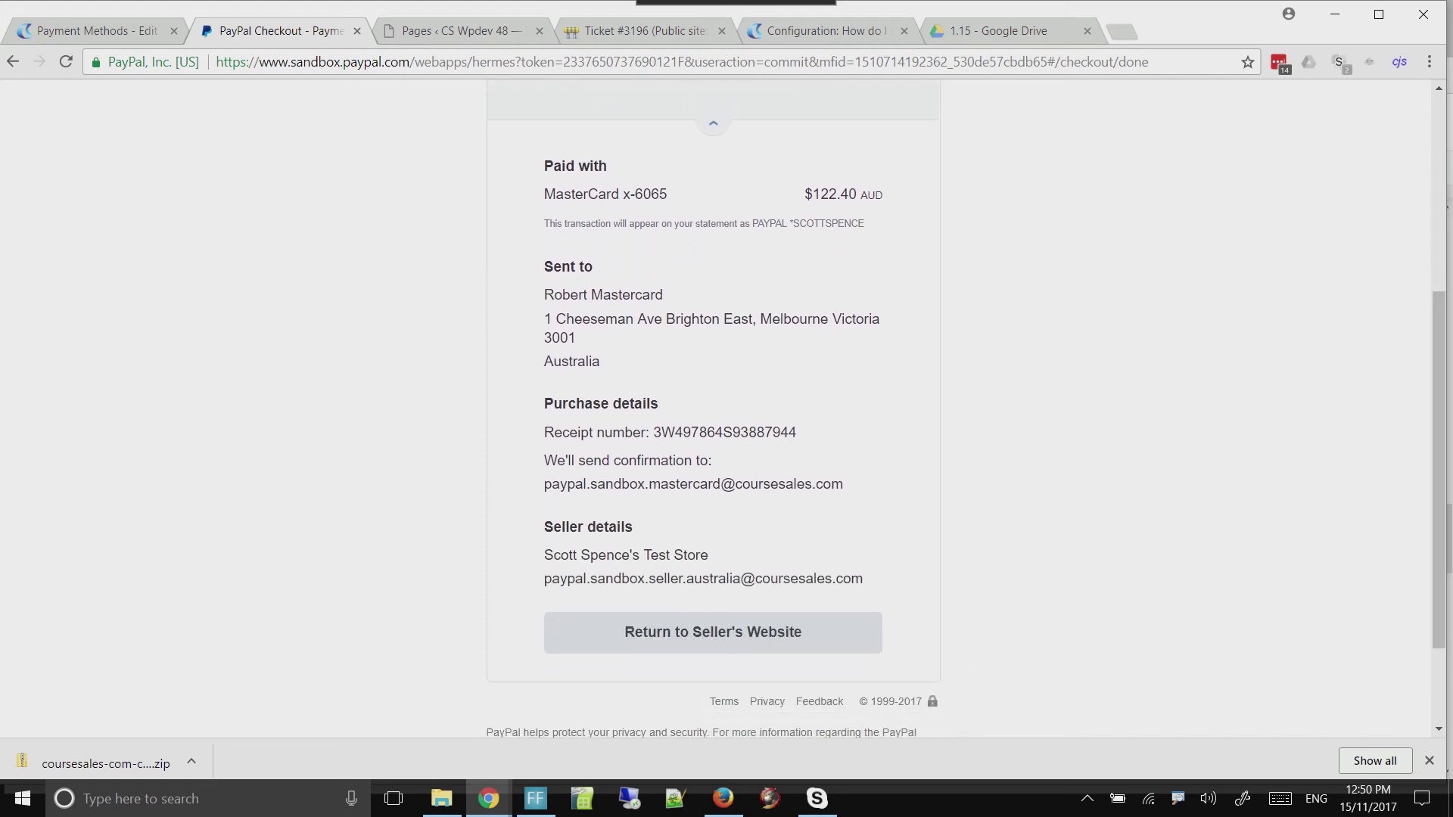
{"action": "left_click_drag", "start_coordinate": [544, 294], "coordinate": [683, 319]}
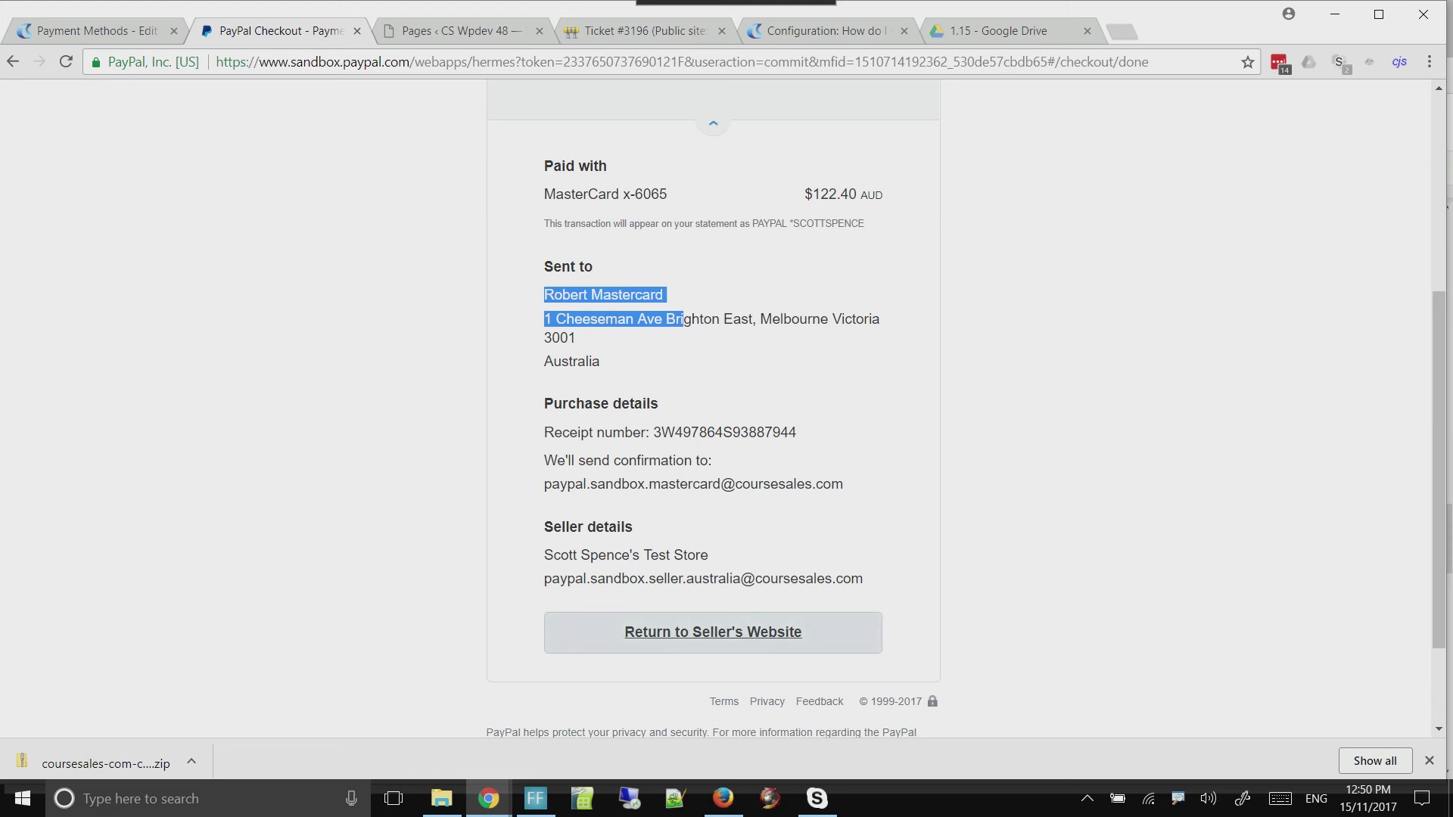
{"action": "left_click", "coordinate": [713, 632]}
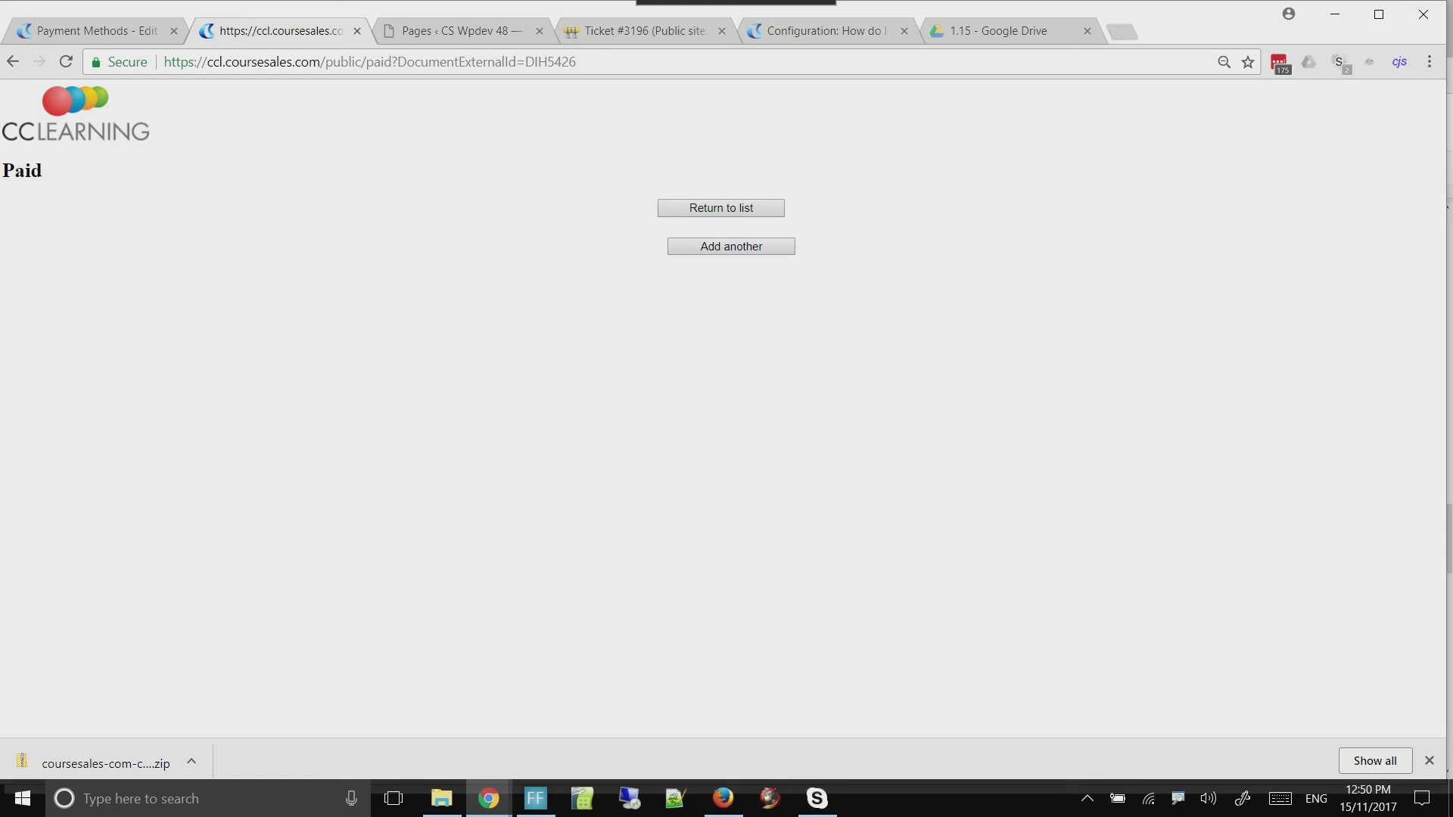
{"action": "left_click_drag", "start_coordinate": [366, 63], "coordinate": [398, 62]}
{"action": "left_click", "coordinate": [429, 62]}
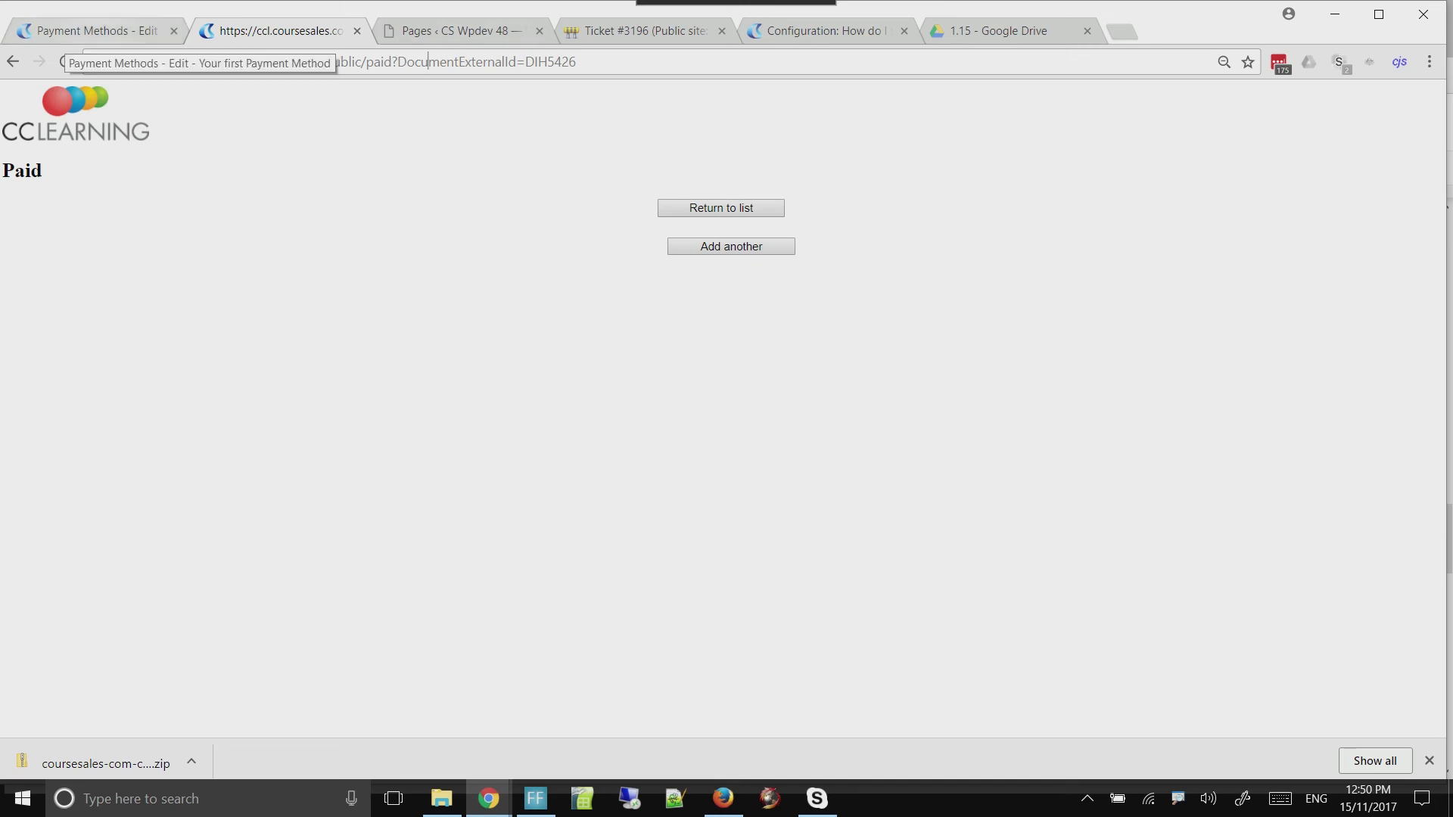
Open the Default Document Path for editing from the automation paths in CourseSales
{"action": "left_click", "coordinate": [90, 32]}
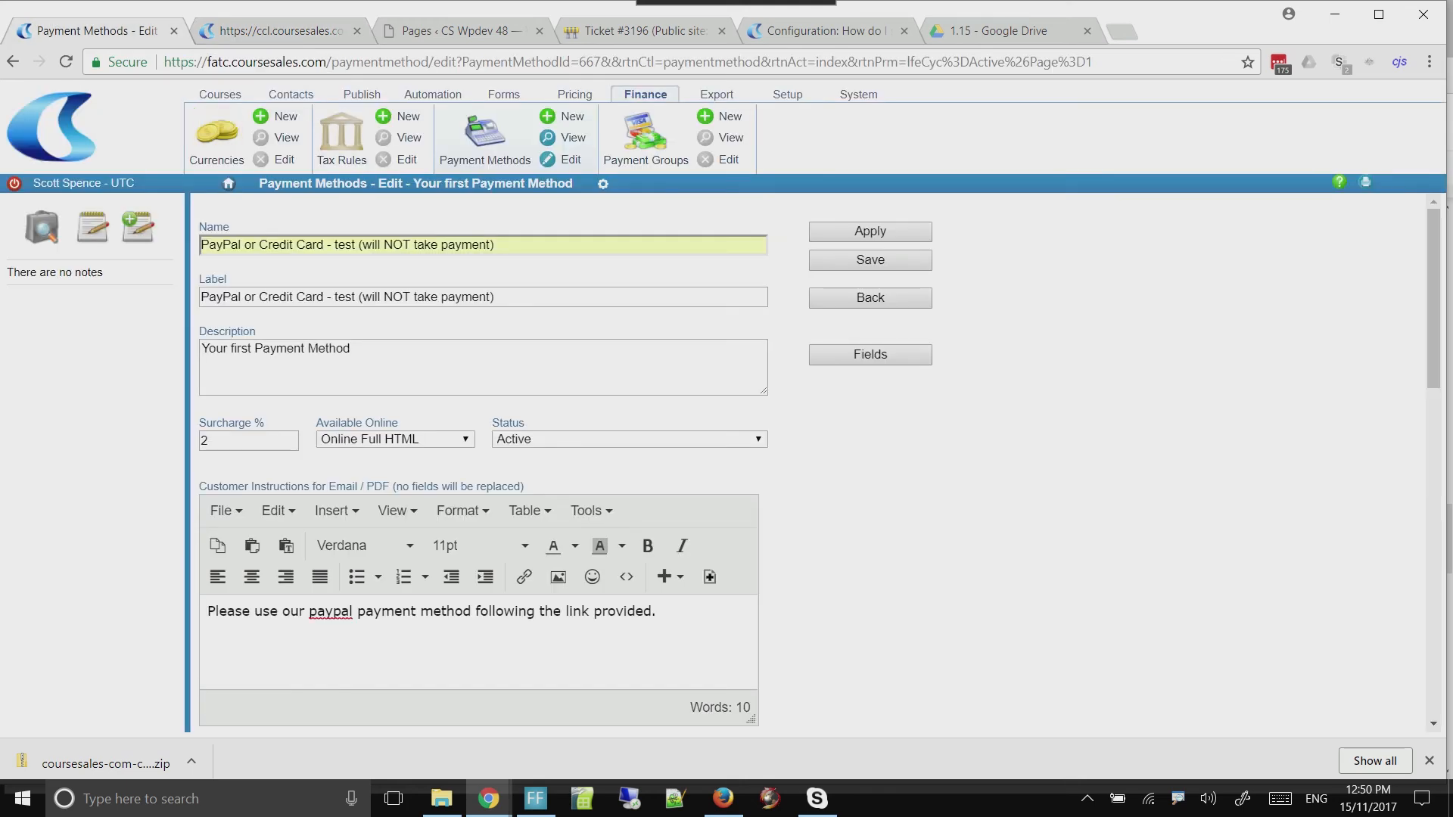
{"action": "left_click", "coordinate": [433, 94]}
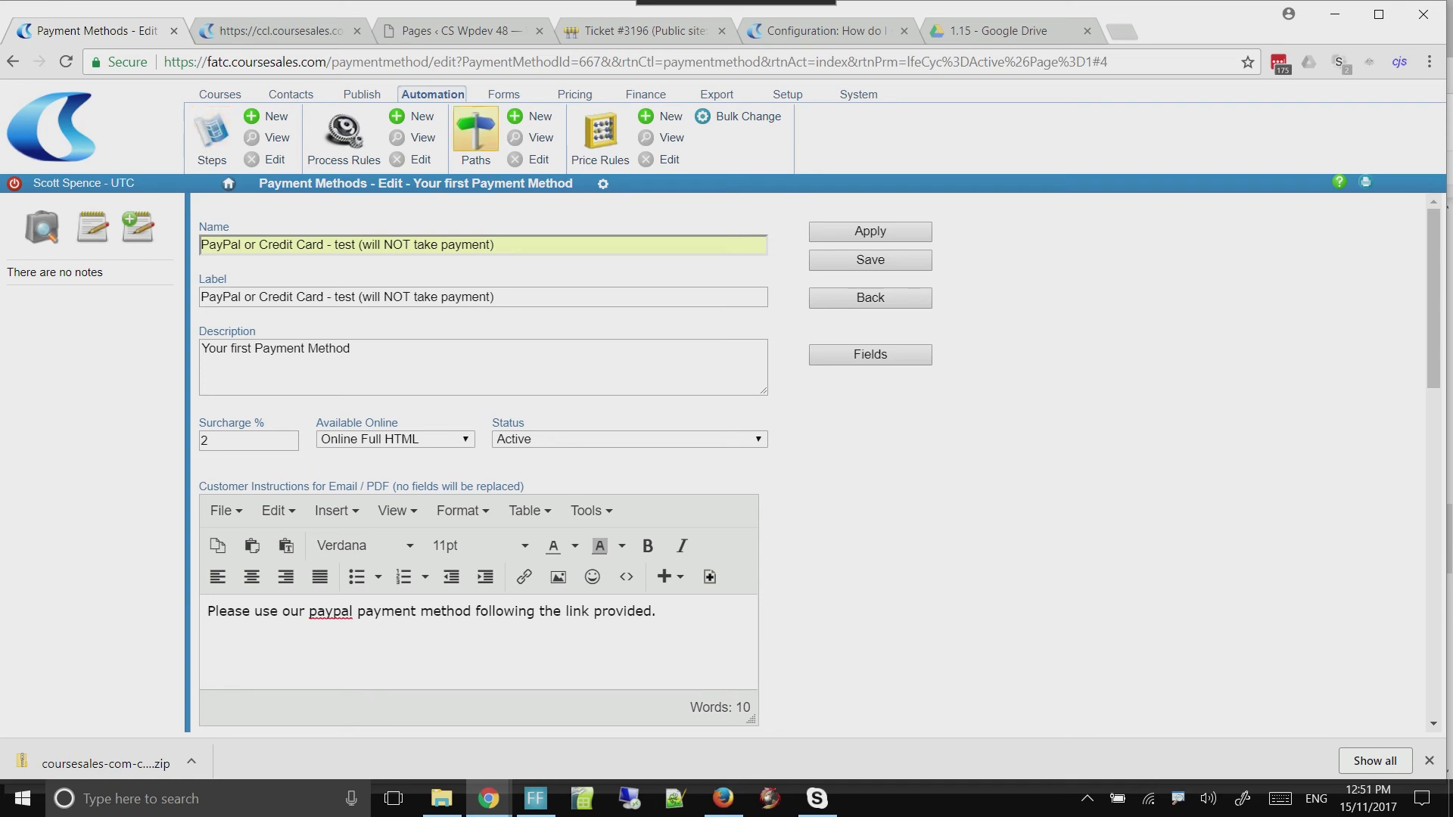
{"action": "left_click", "coordinate": [475, 133]}
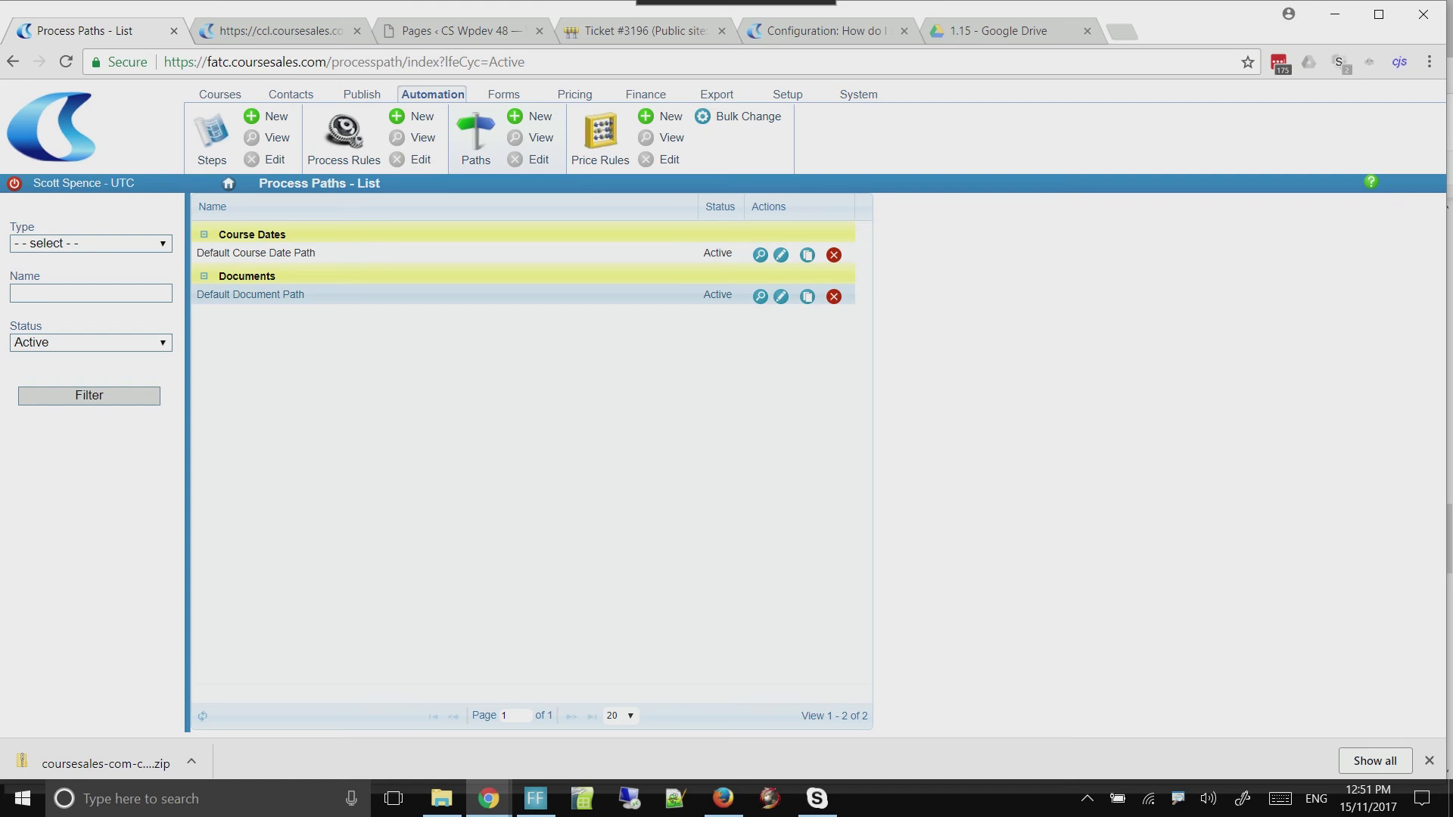
{"action": "left_click", "coordinate": [781, 296]}
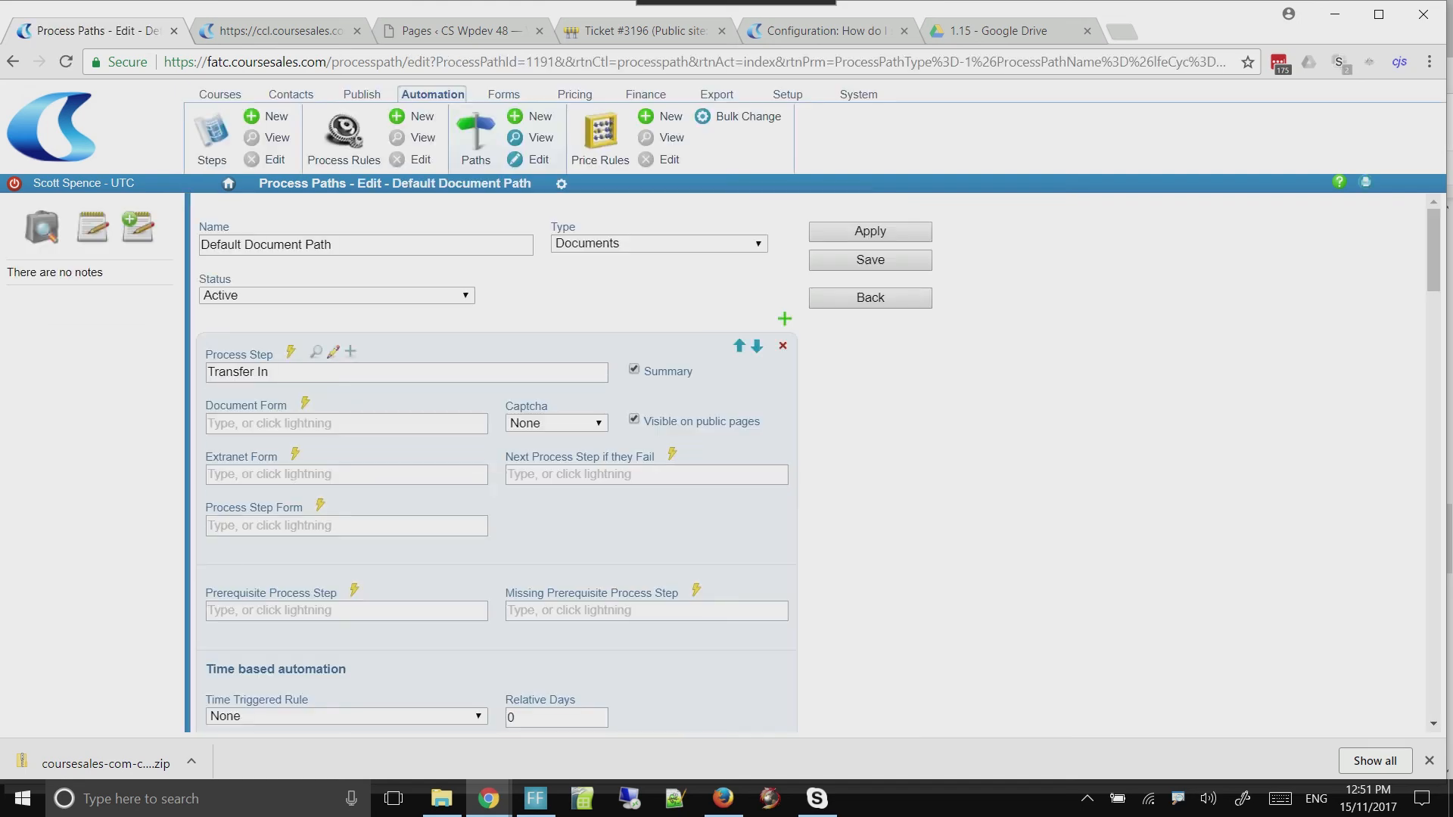
Examine the sequence of process steps in the Default Document Path, from Transfer In to the last one
{"action": "scroll", "coordinate": [492, 454], "scroll_direction": "down", "scroll_amount": 1}
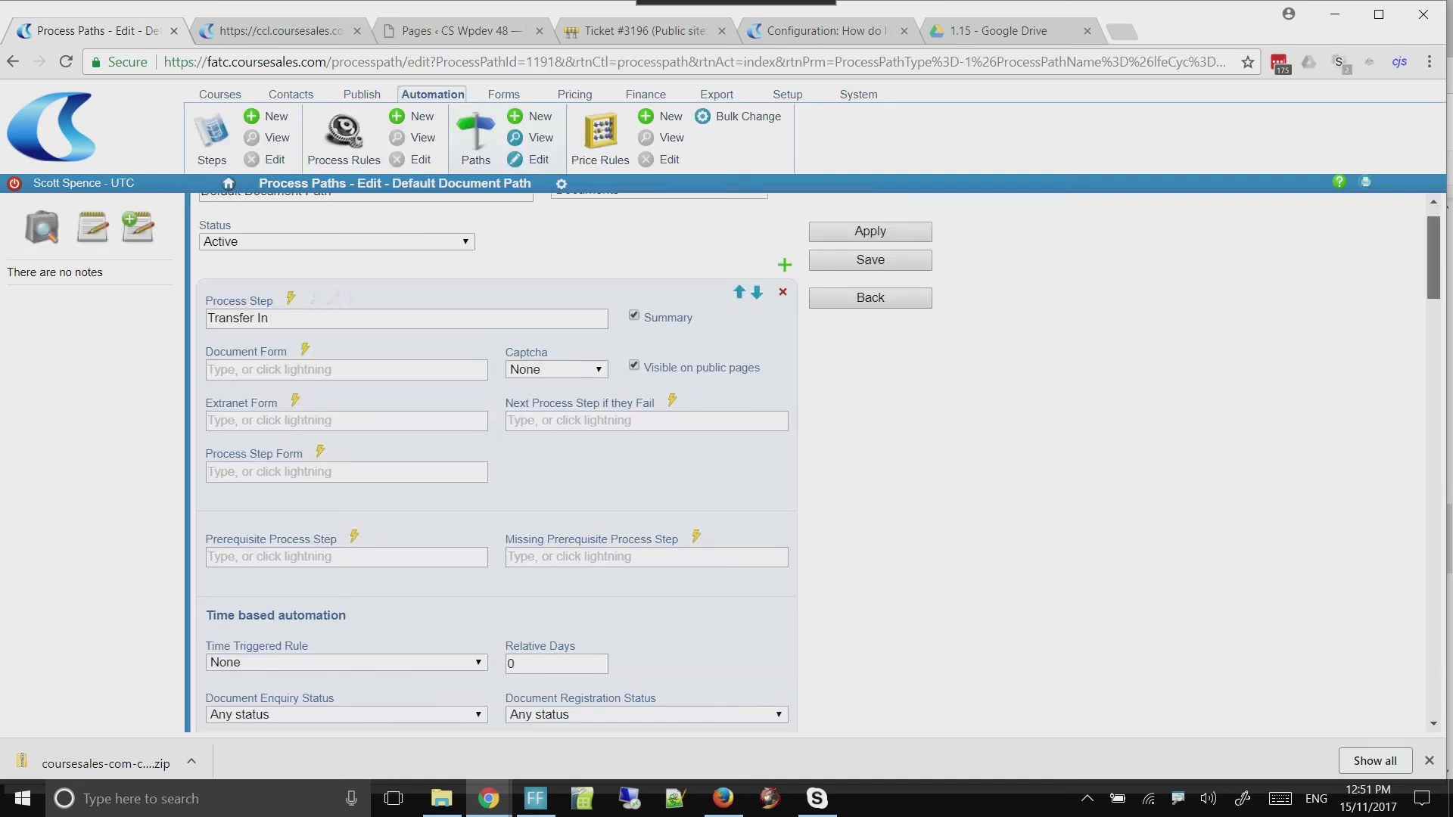
{"action": "scroll", "coordinate": [492, 454], "scroll_direction": "down", "scroll_amount": 10}
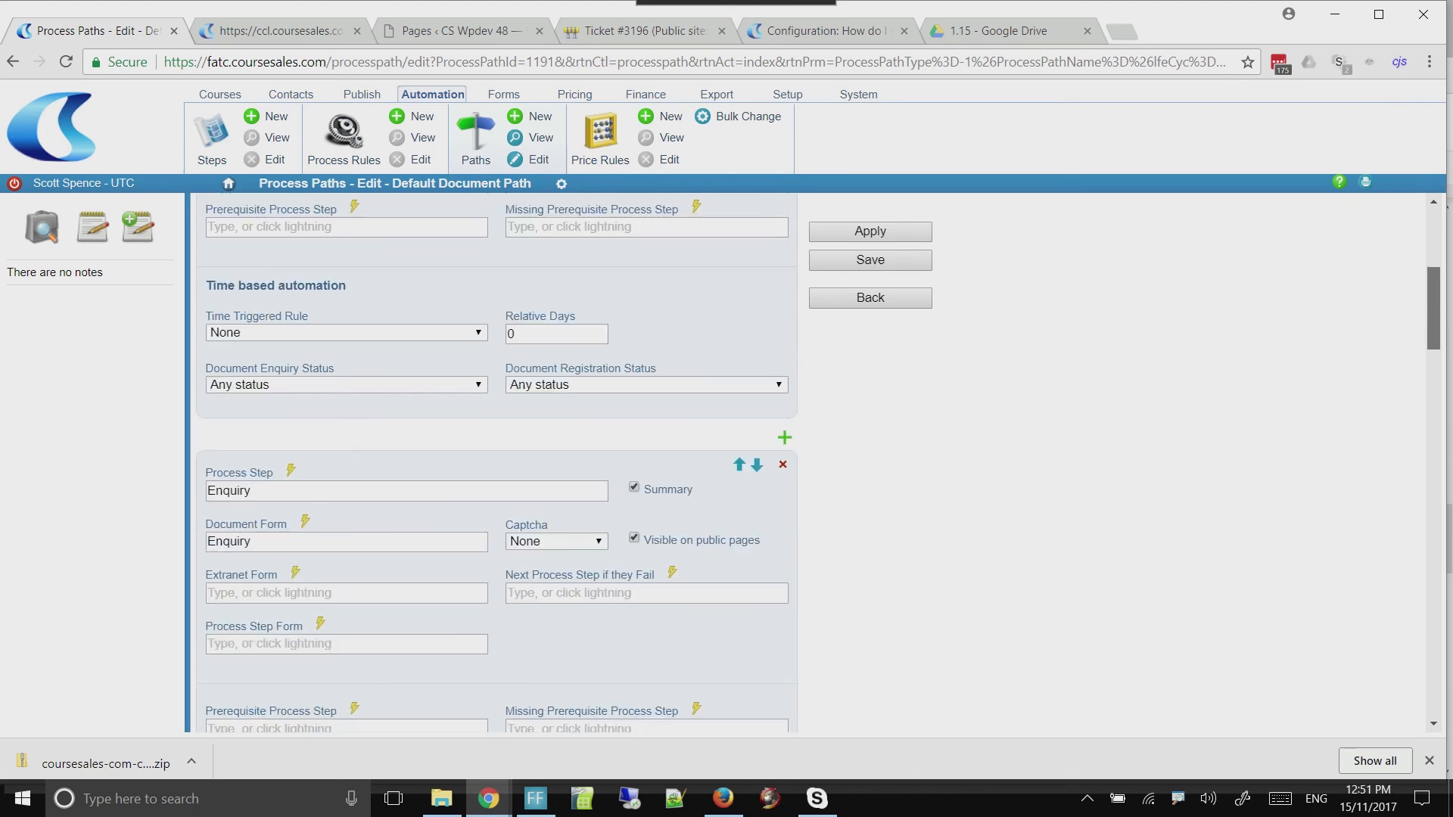
{"action": "scroll", "coordinate": [492, 454], "scroll_direction": "down", "scroll_amount": 1}
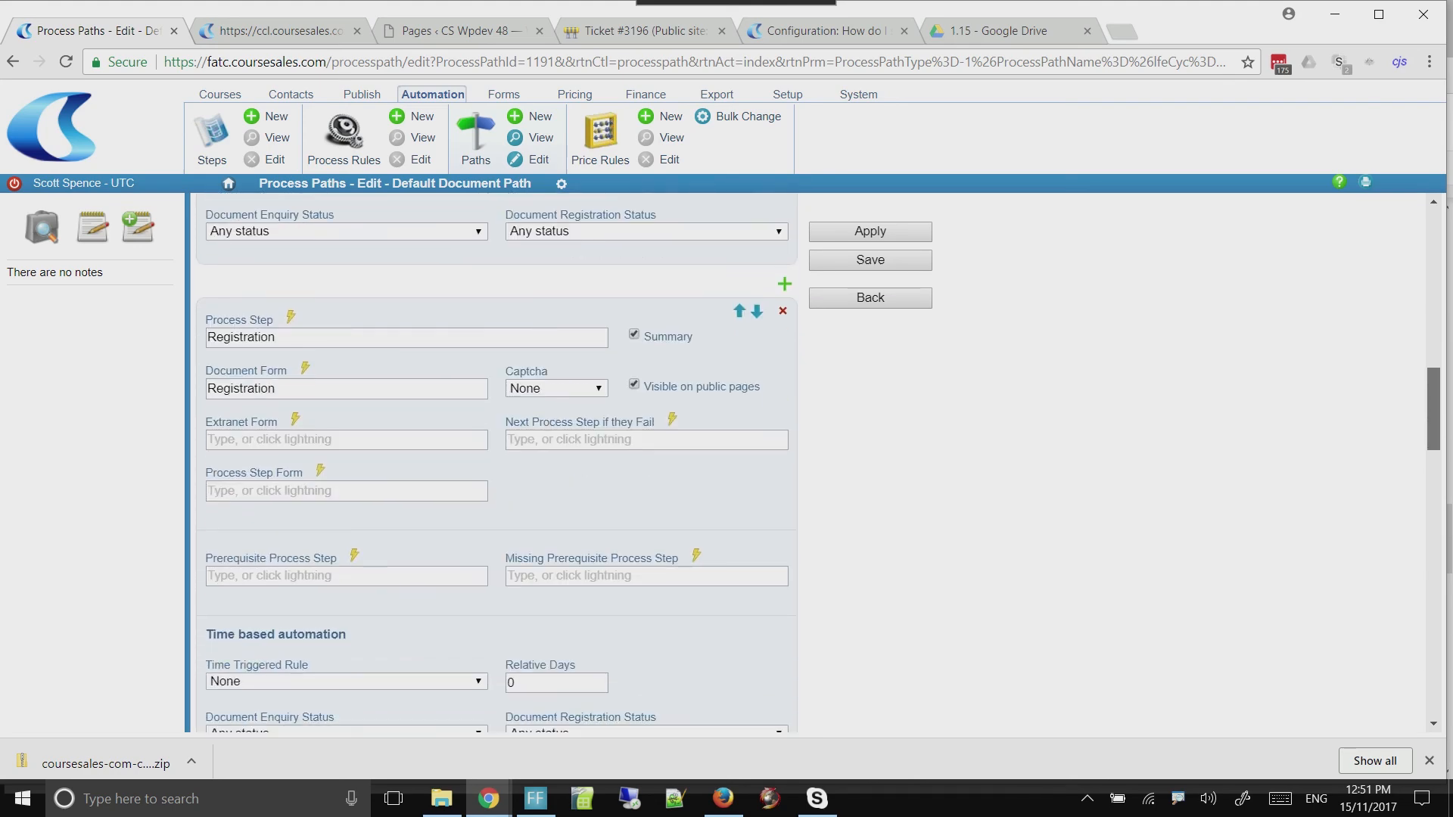
{"action": "scroll", "coordinate": [492, 454], "scroll_direction": "down", "scroll_amount": 7}
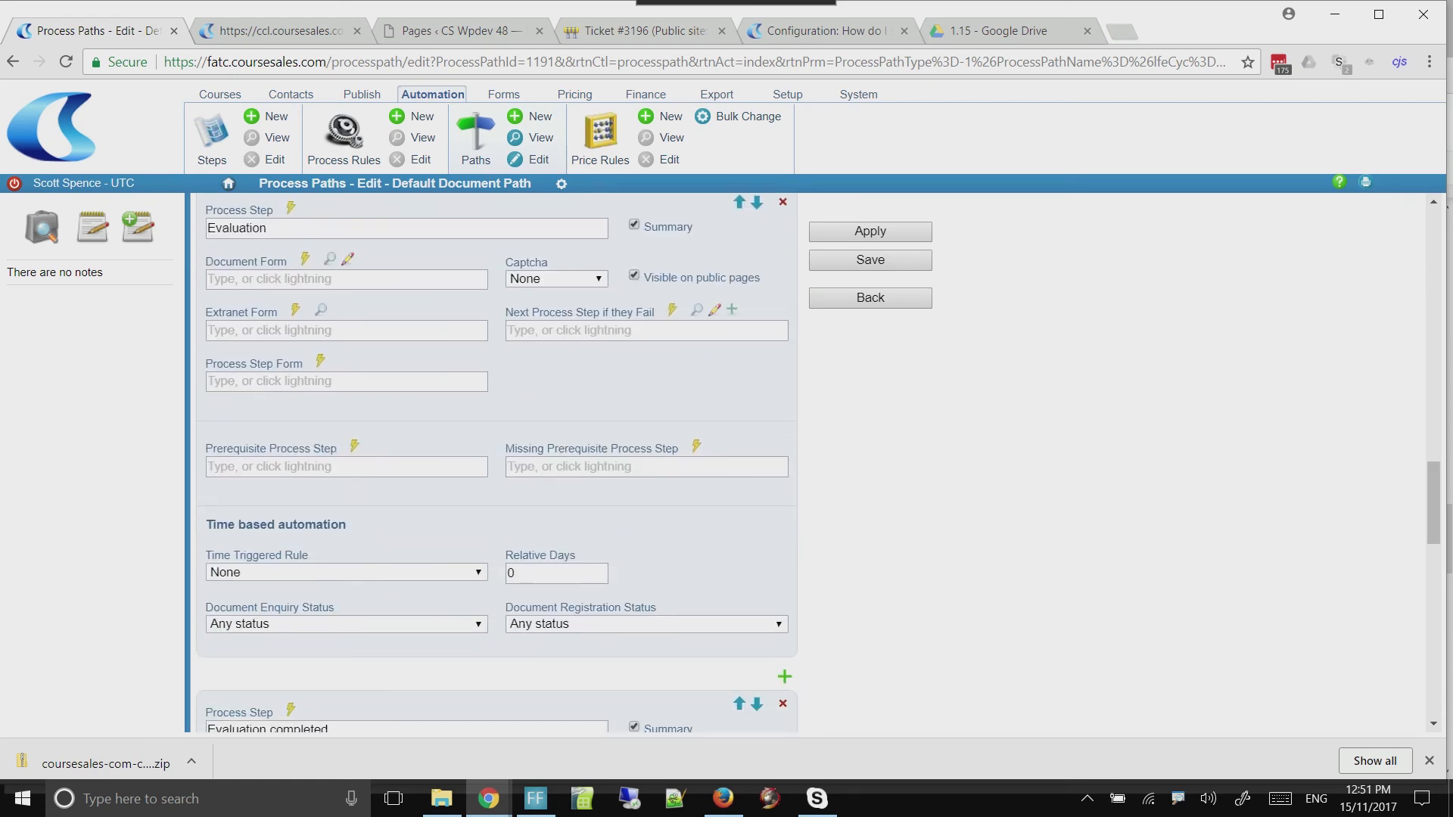
{"action": "scroll", "coordinate": [492, 454], "scroll_direction": "down", "scroll_amount": 5}
{"action": "scroll", "coordinate": [492, 454], "scroll_direction": "down", "scroll_amount": 7}
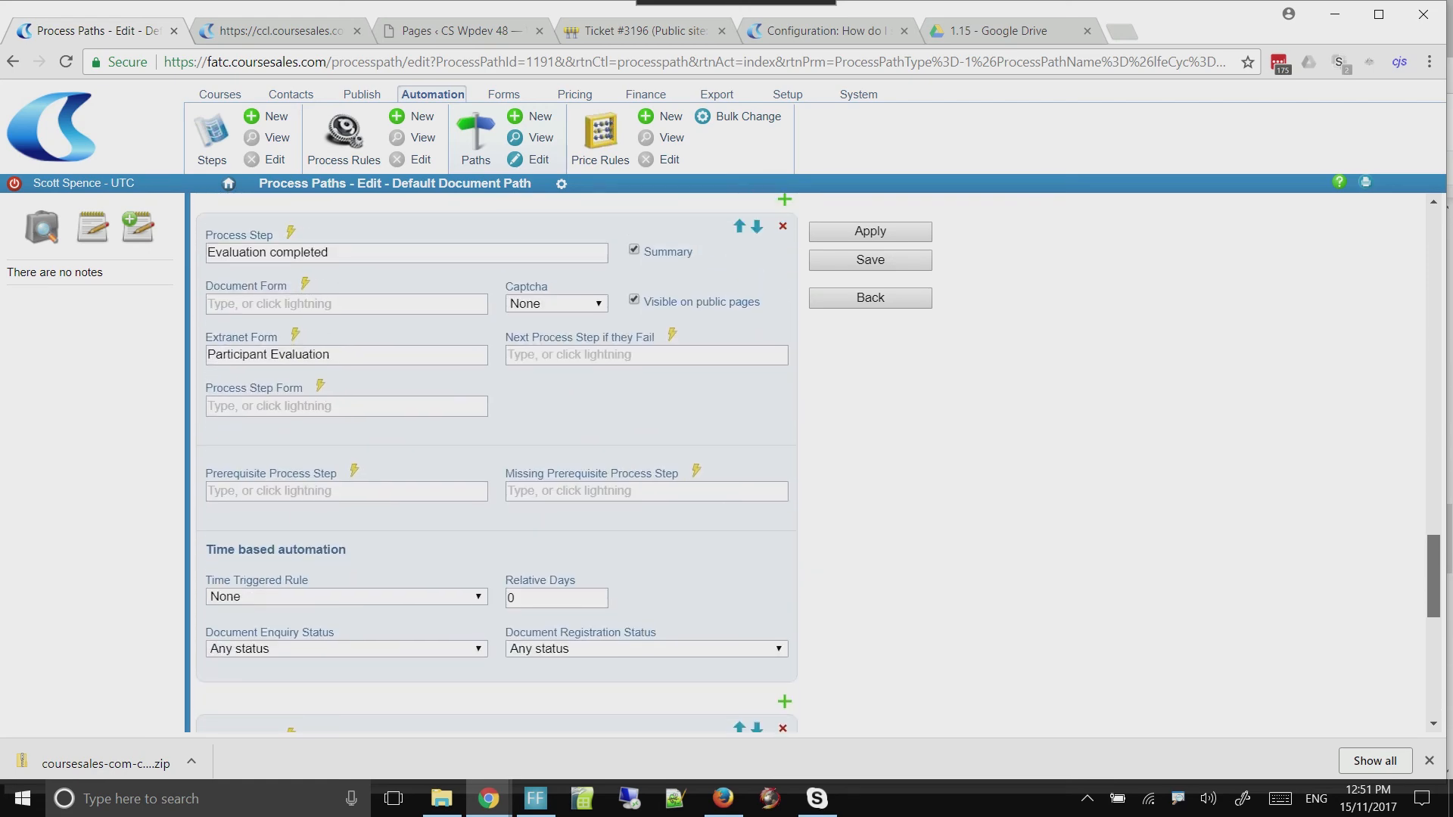
{"action": "scroll", "coordinate": [492, 454], "scroll_direction": "down", "scroll_amount": 3}
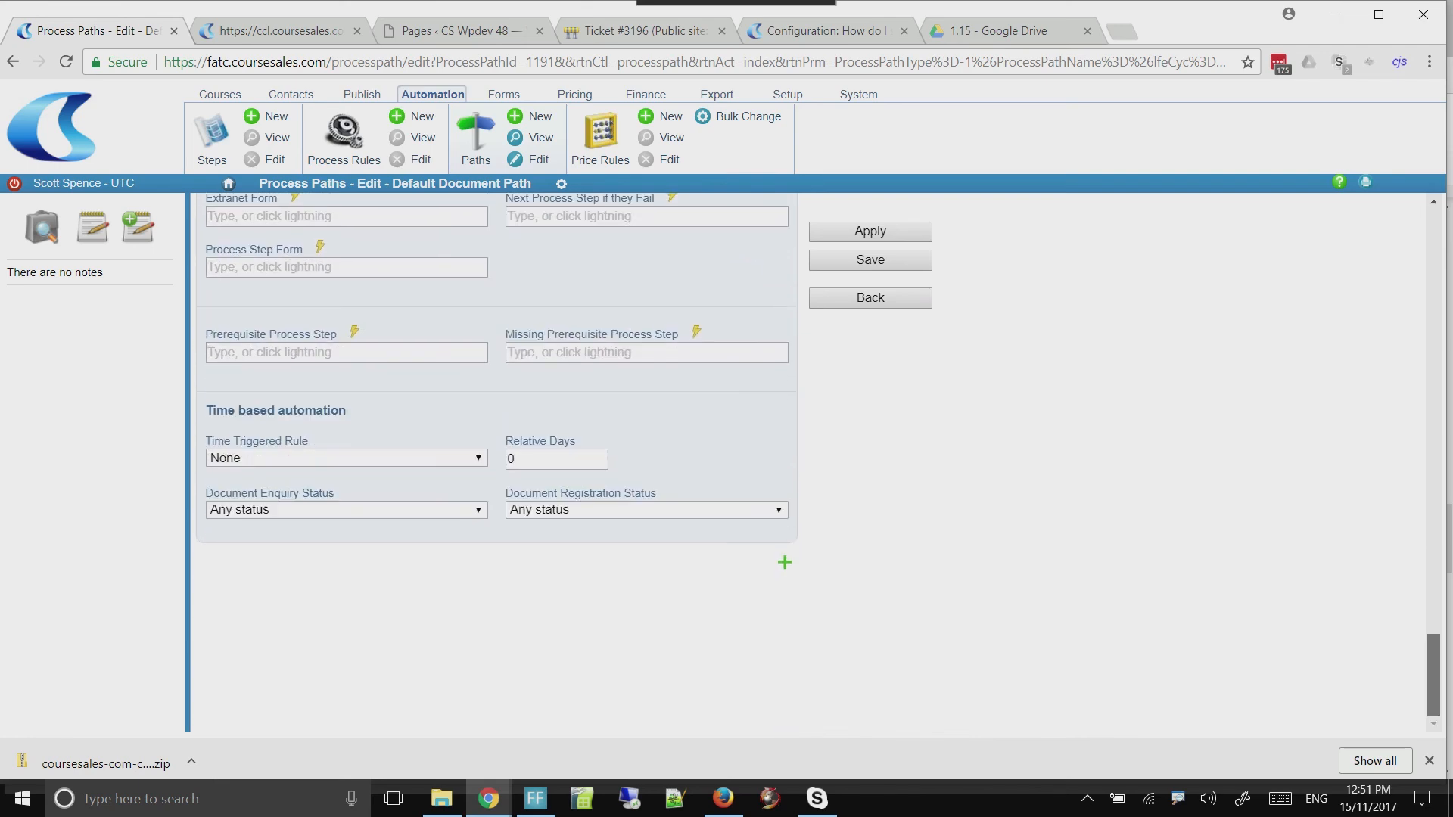
{"action": "scroll", "coordinate": [492, 454], "scroll_direction": "up", "scroll_amount": 12}
{"action": "scroll", "coordinate": [492, 454], "scroll_direction": "up", "scroll_amount": 7}
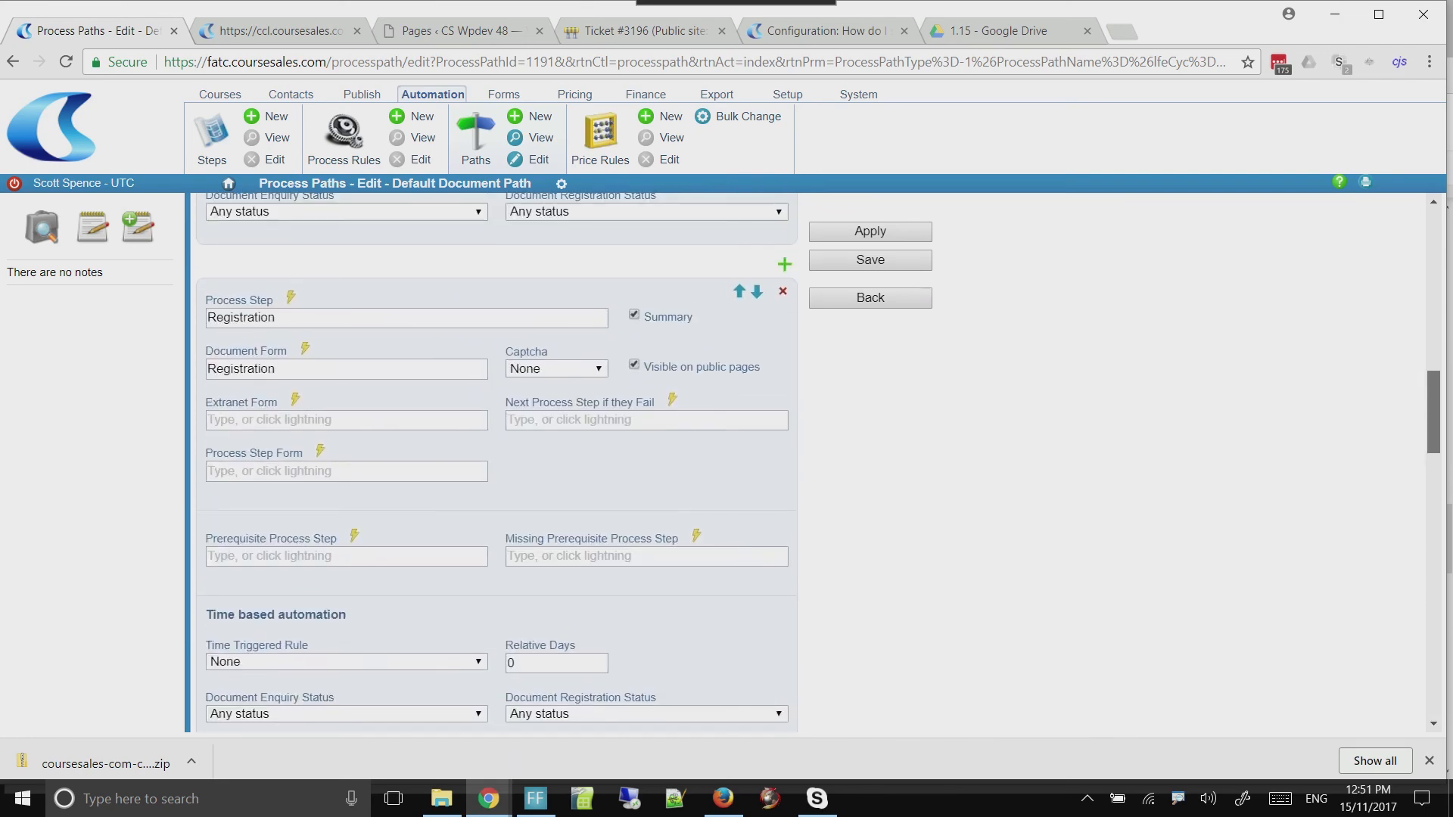
Insert a blank process step between Registration and Evaluation in the Default Document Path
{"action": "scroll", "coordinate": [492, 454], "scroll_direction": "down", "scroll_amount": 2}
{"action": "scroll", "coordinate": [492, 454], "scroll_direction": "down", "scroll_amount": 3}
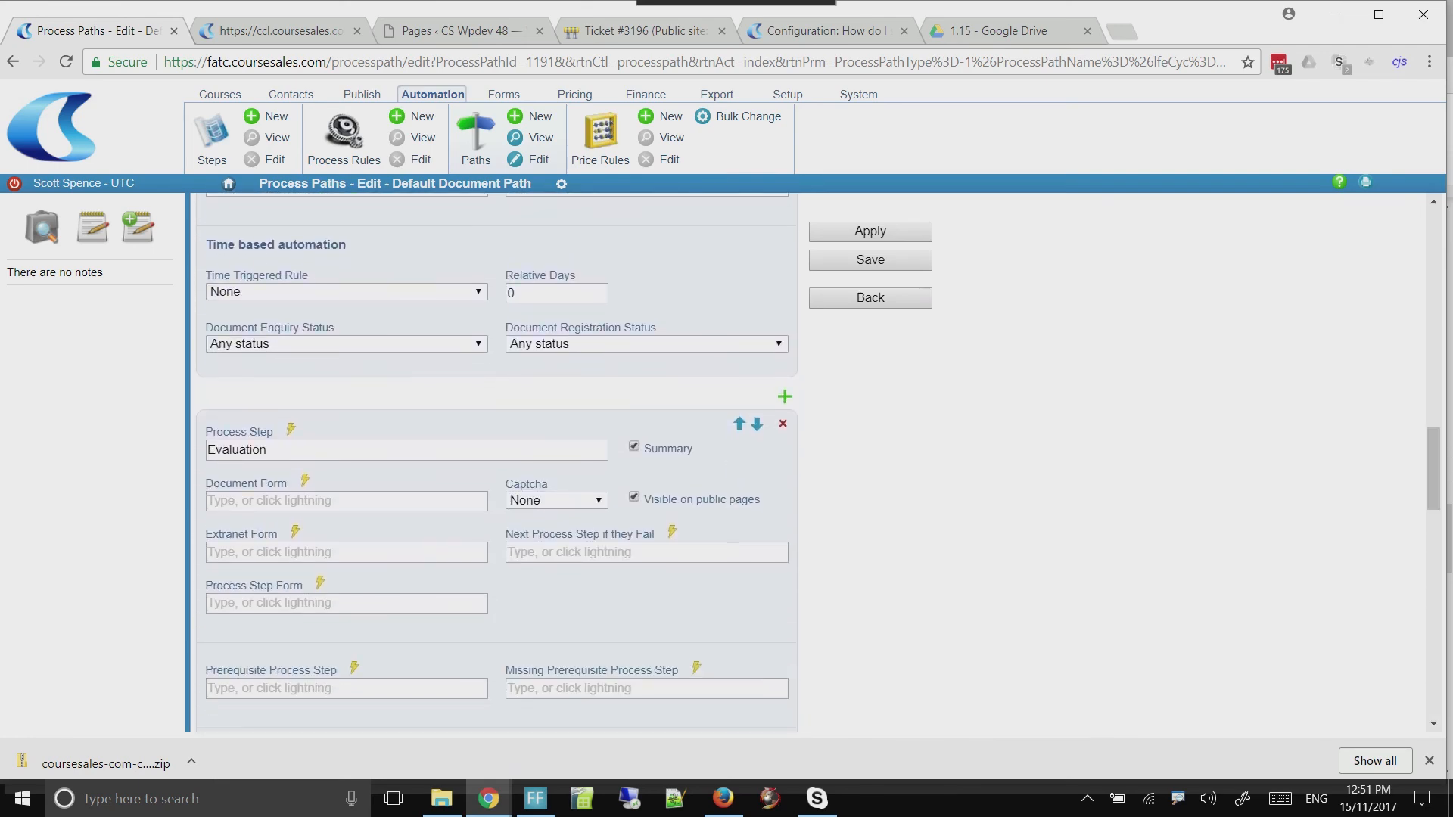
{"action": "left_click", "coordinate": [784, 396]}
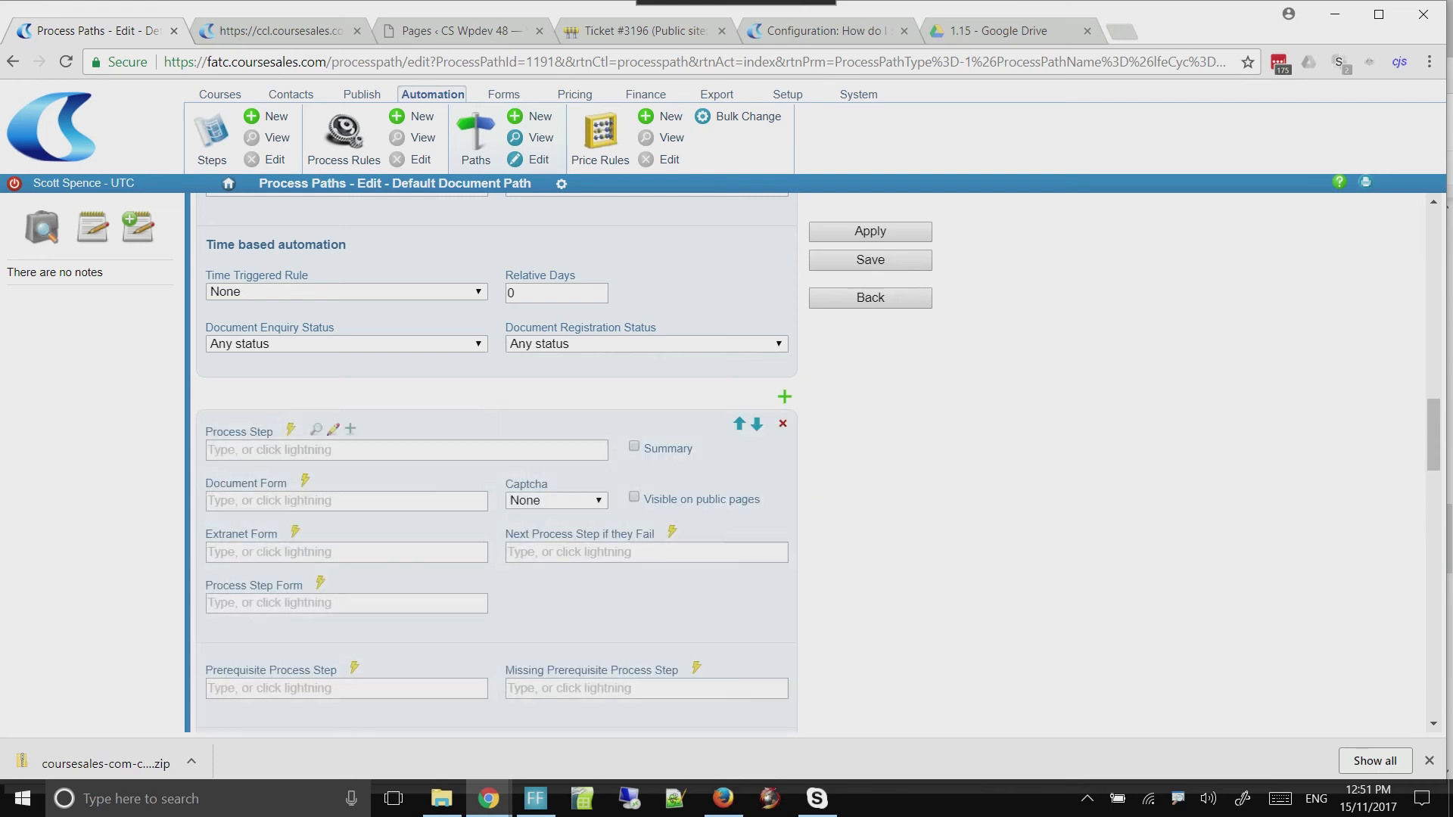
Start creating a new process step with "Paid" as its name, short label and label
{"action": "left_click", "coordinate": [349, 429]}
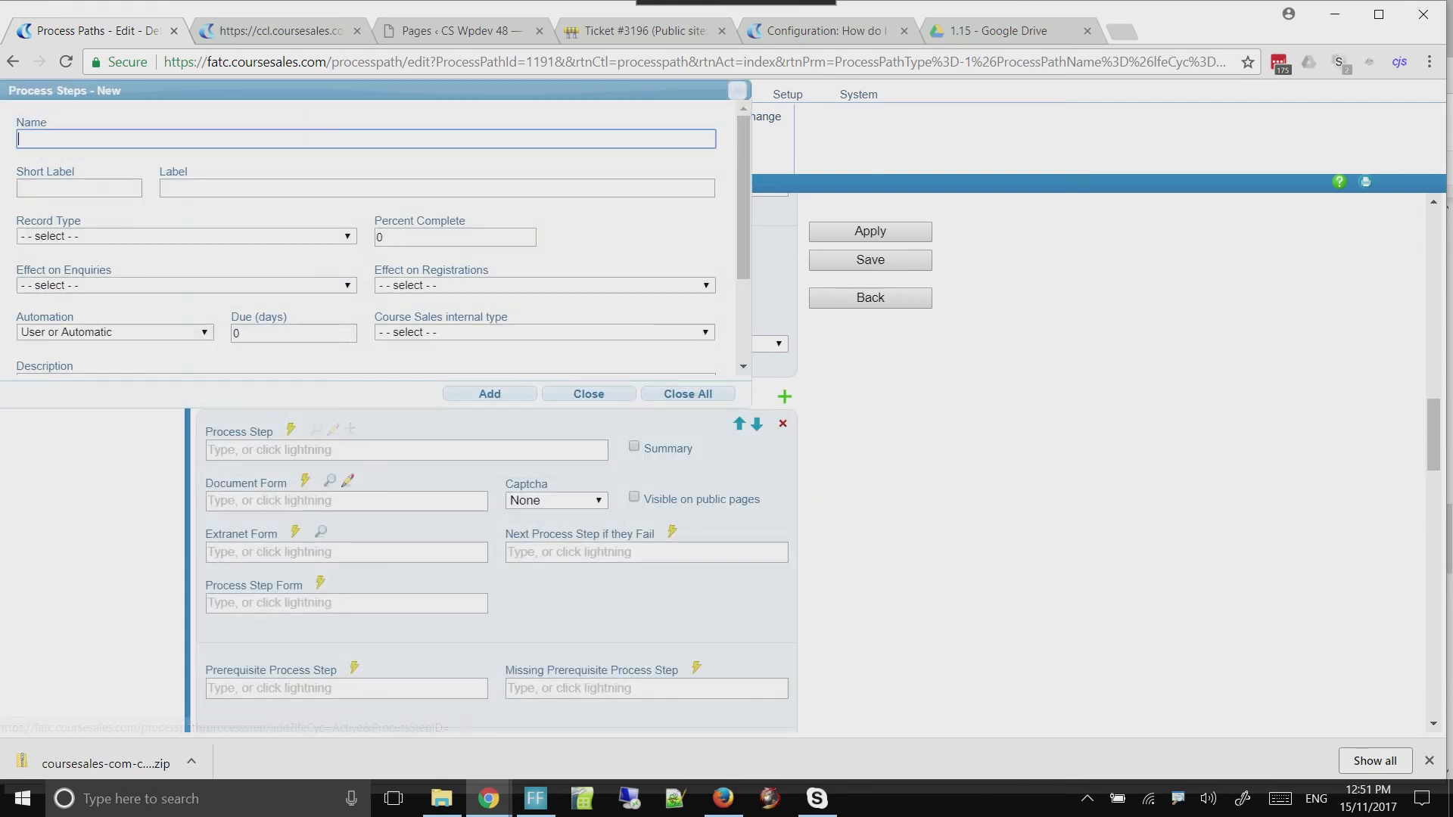
{"action": "type", "text": "Paid"}
{"action": "key", "text": "Tab"}
{"action": "type", "text": "Paid"}
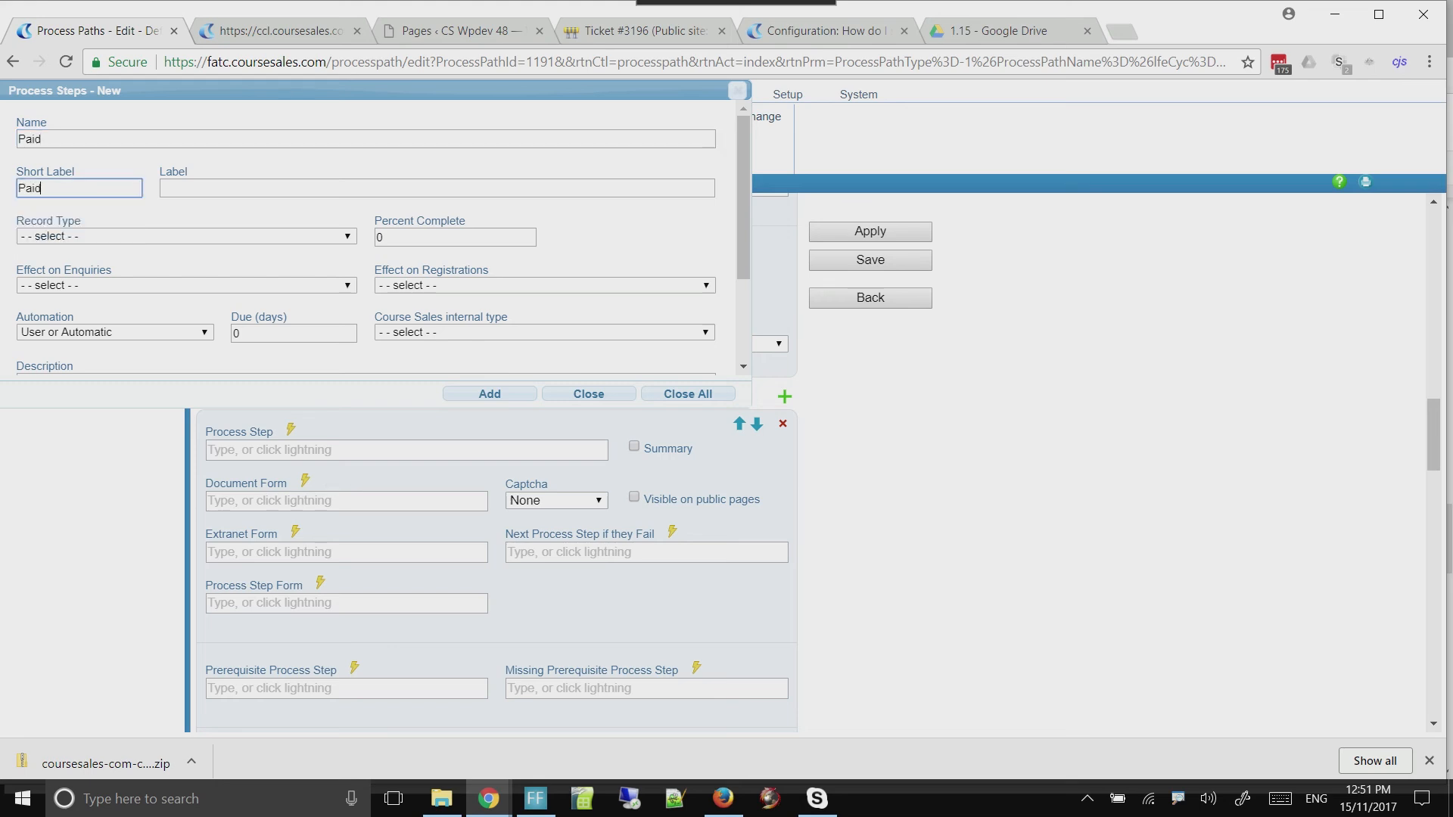
{"action": "key", "text": "Tab"}
{"action": "type", "text": "Paid"}
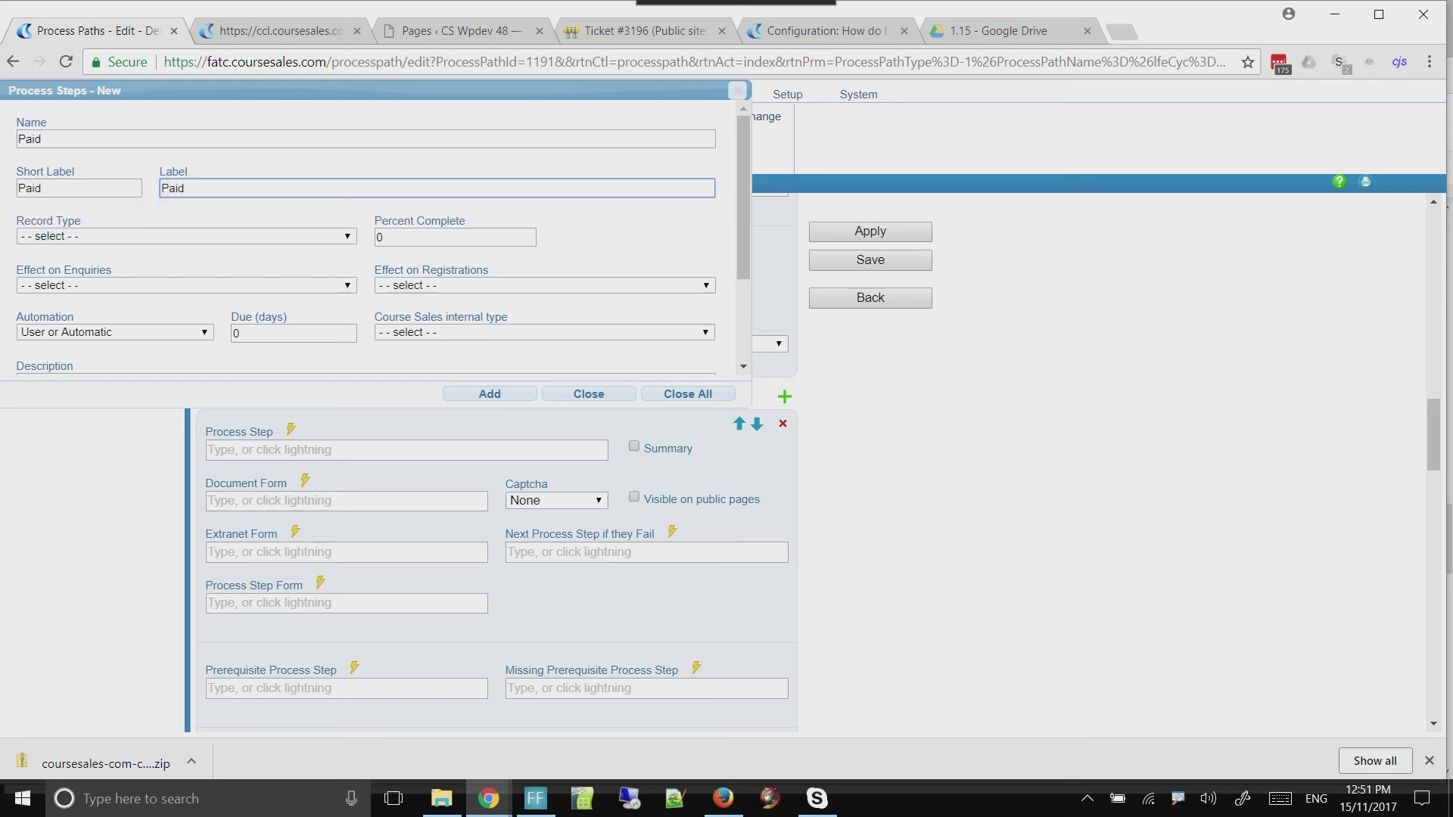
Set the new process step's record type to Documents and percent complete to 45, and add it
{"action": "left_click", "coordinate": [227, 236]}
{"action": "left_click", "coordinate": [230, 350]}
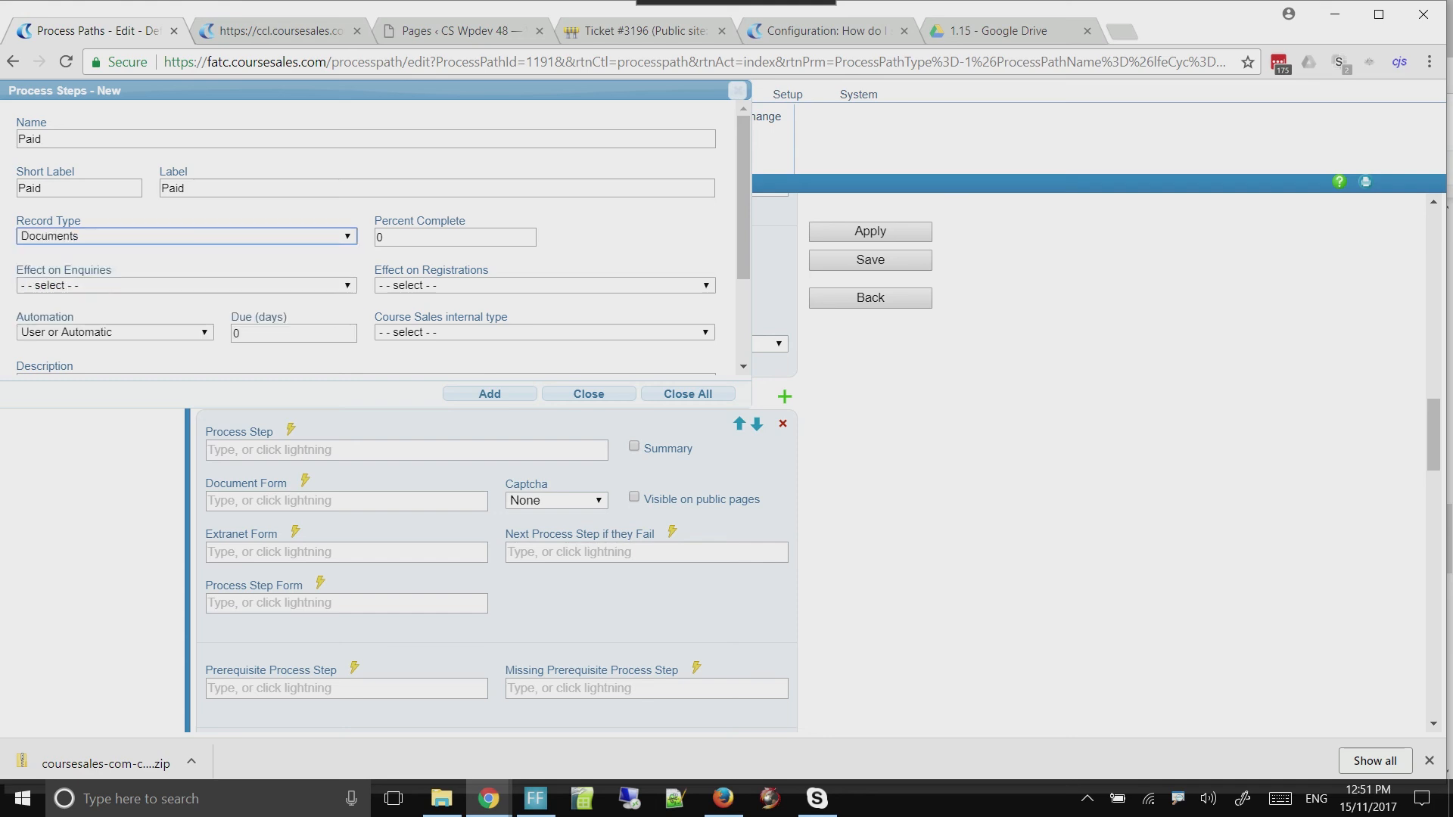
{"action": "key", "text": "Tab"}
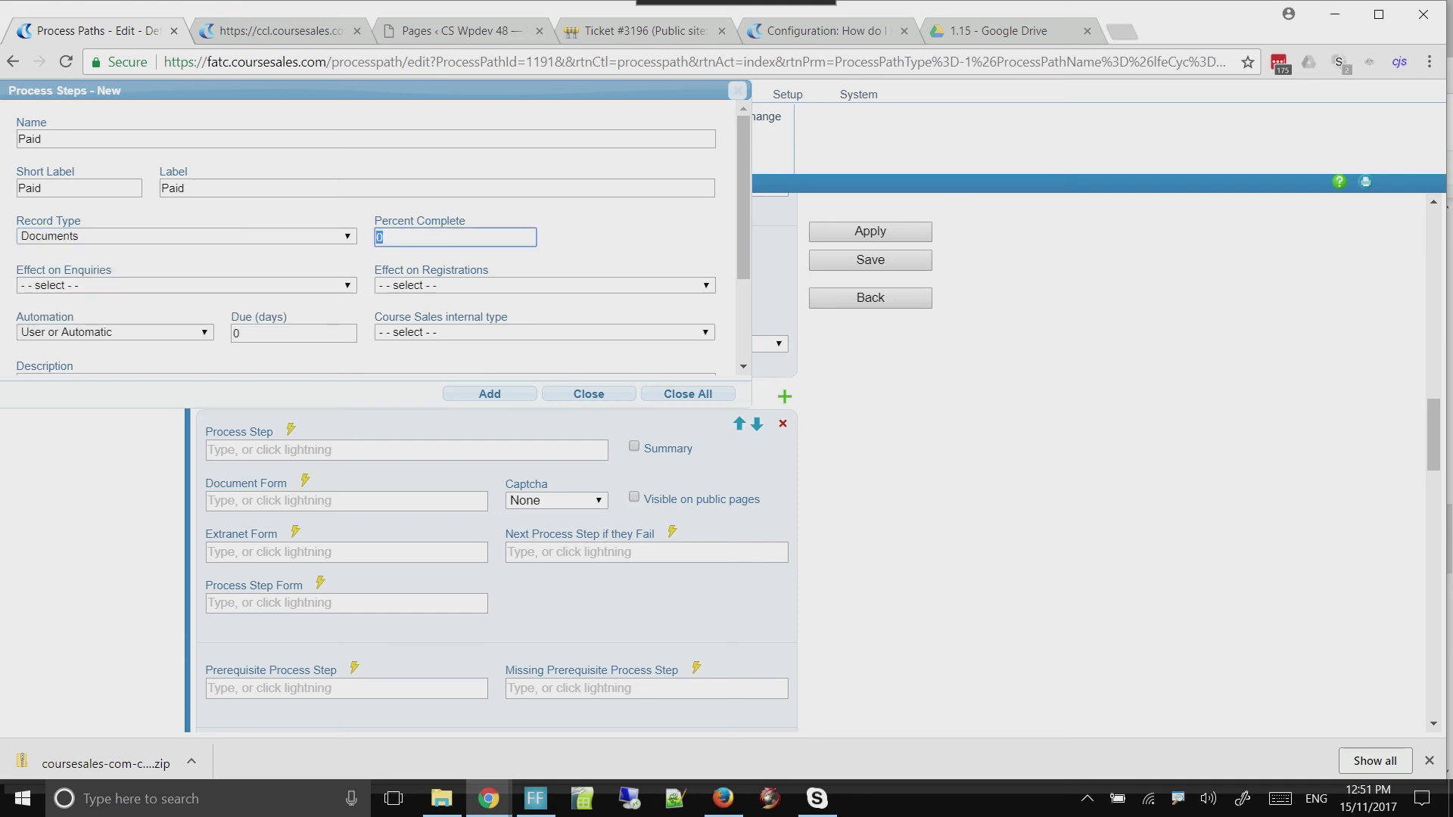
{"action": "type", "text": "45"}
{"action": "left_click_drag", "start_coordinate": [743, 206], "coordinate": [743, 229]}
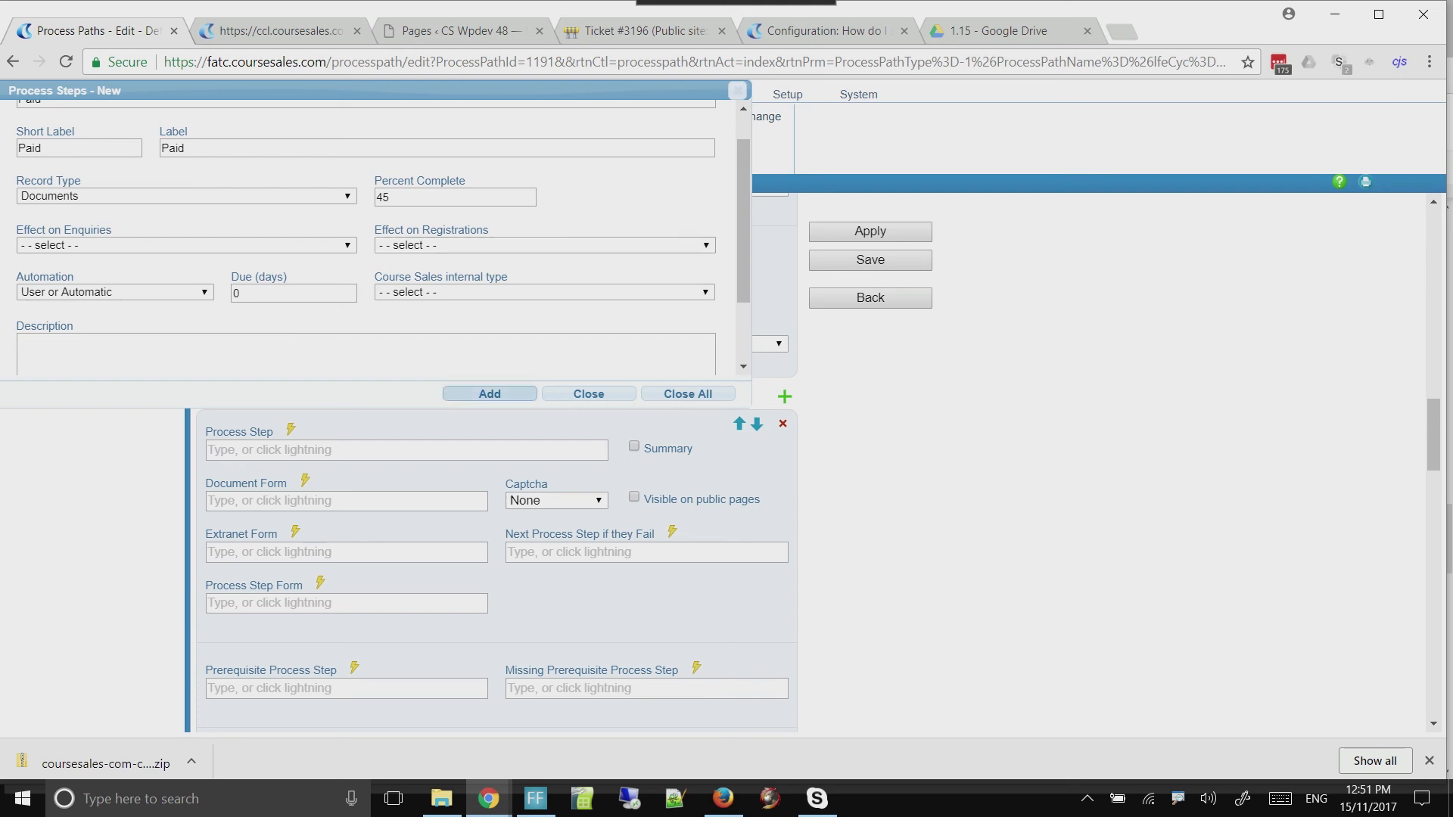
{"action": "left_click", "coordinate": [489, 394]}
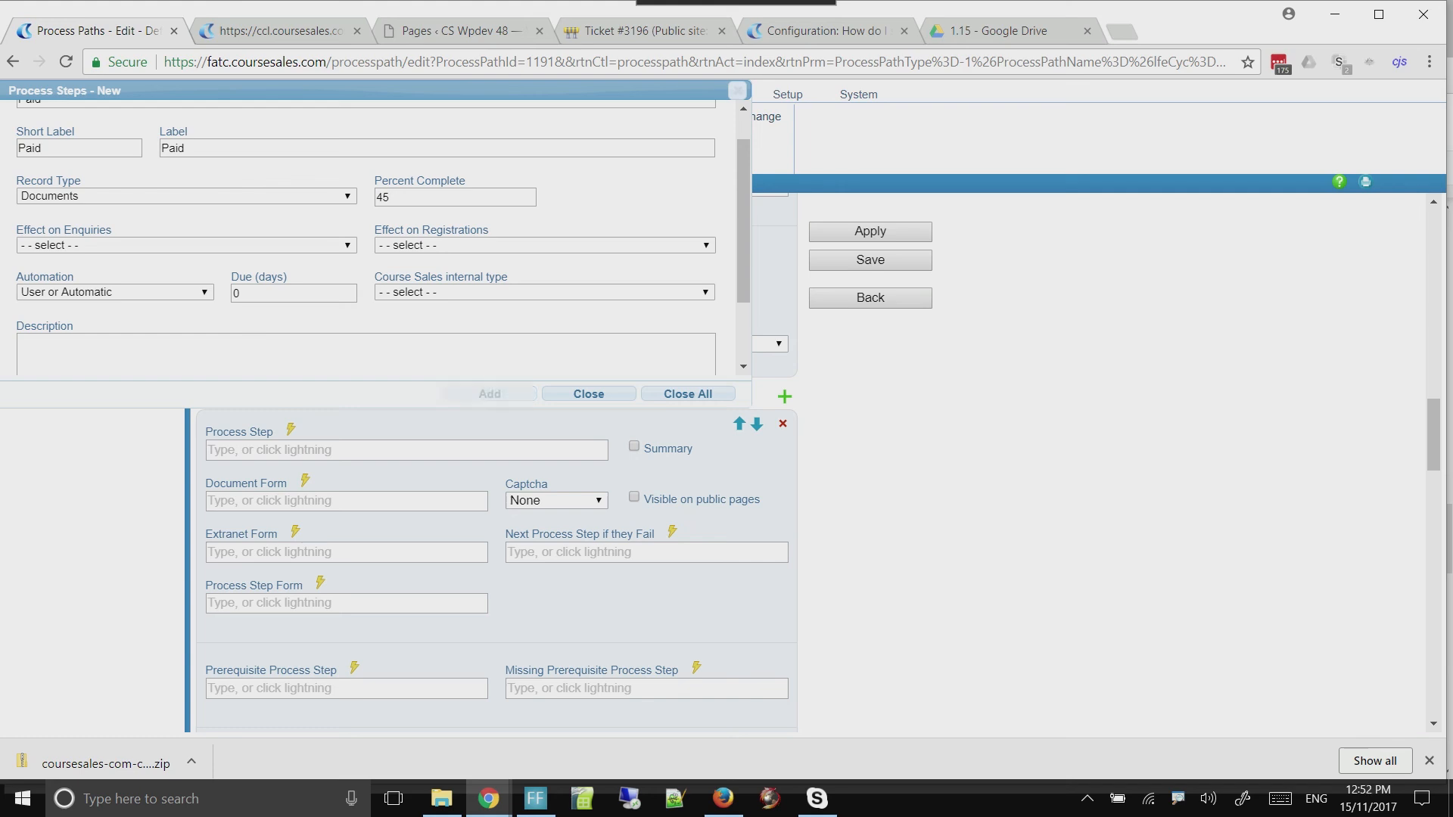
Assign the "Paid" process step to the blank entry between Registration and Evaluation
{"action": "left_click", "coordinate": [408, 450]}
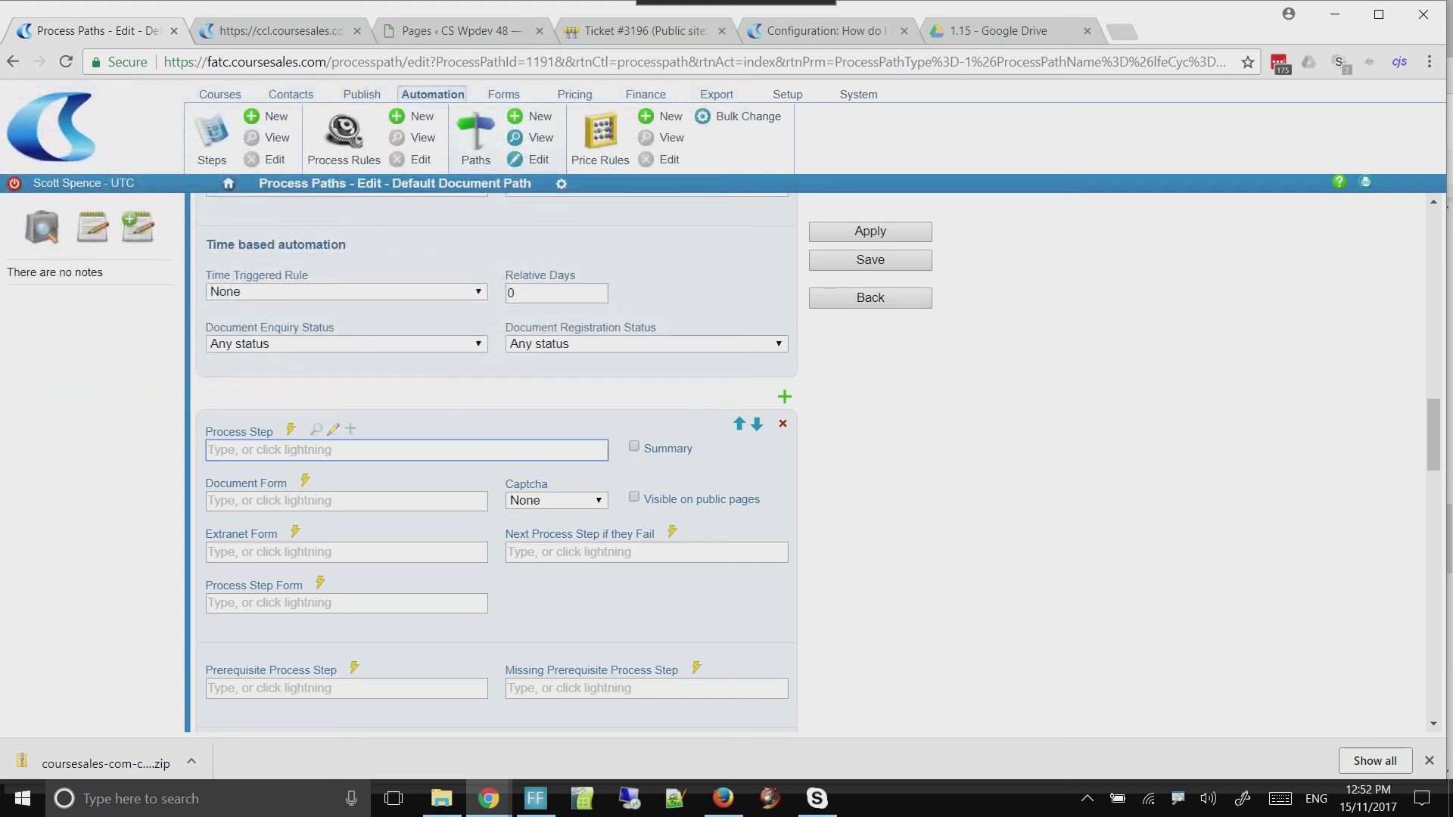
{"action": "type", "text": "Paid"}
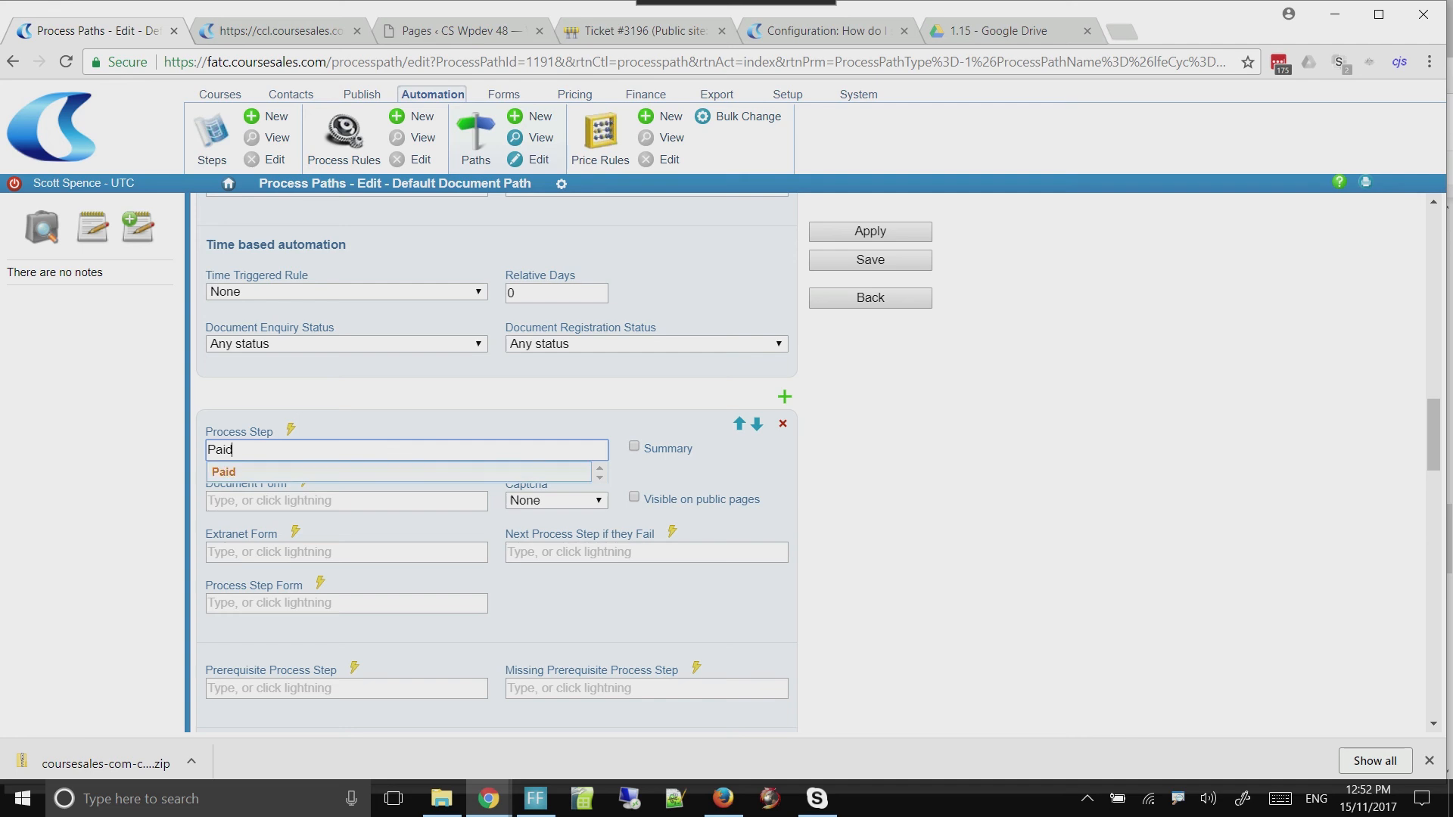
{"action": "key", "text": "Return"}
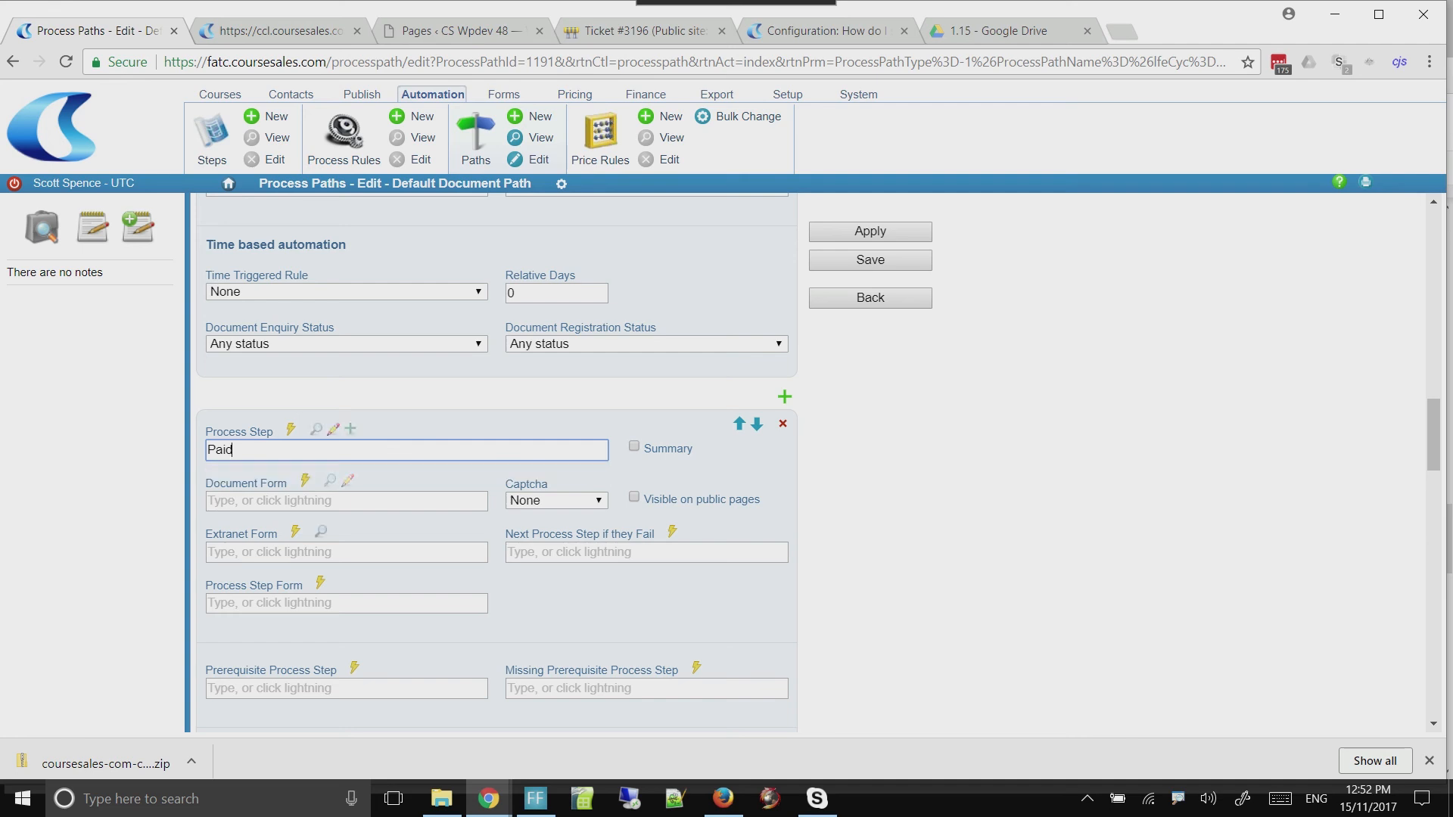
Set the Paid step's Course Sales internal type to Paid, and save the process path with Summary enabled for that step
{"action": "left_click", "coordinate": [333, 429]}
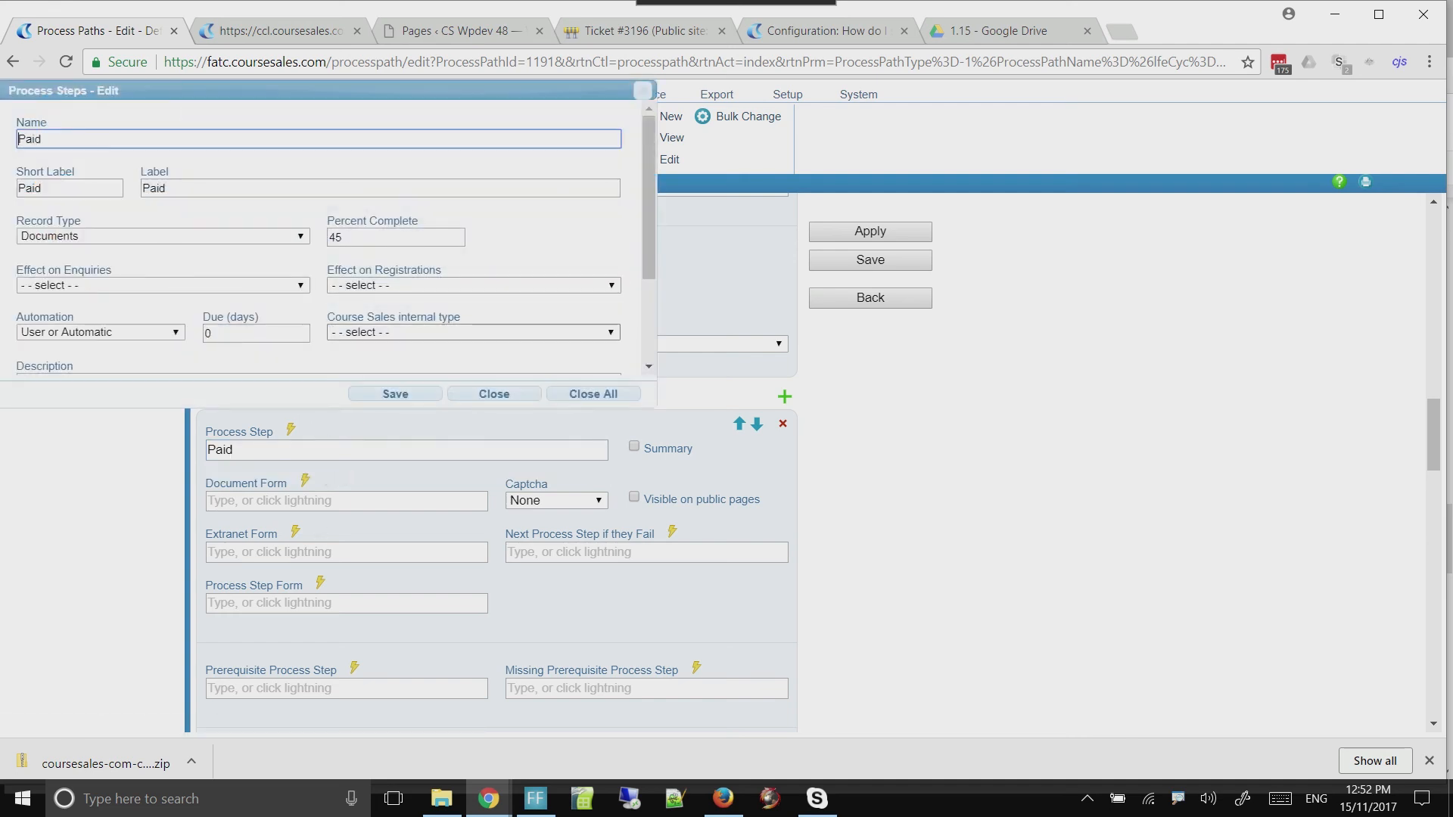
{"action": "left_click", "coordinate": [474, 332]}
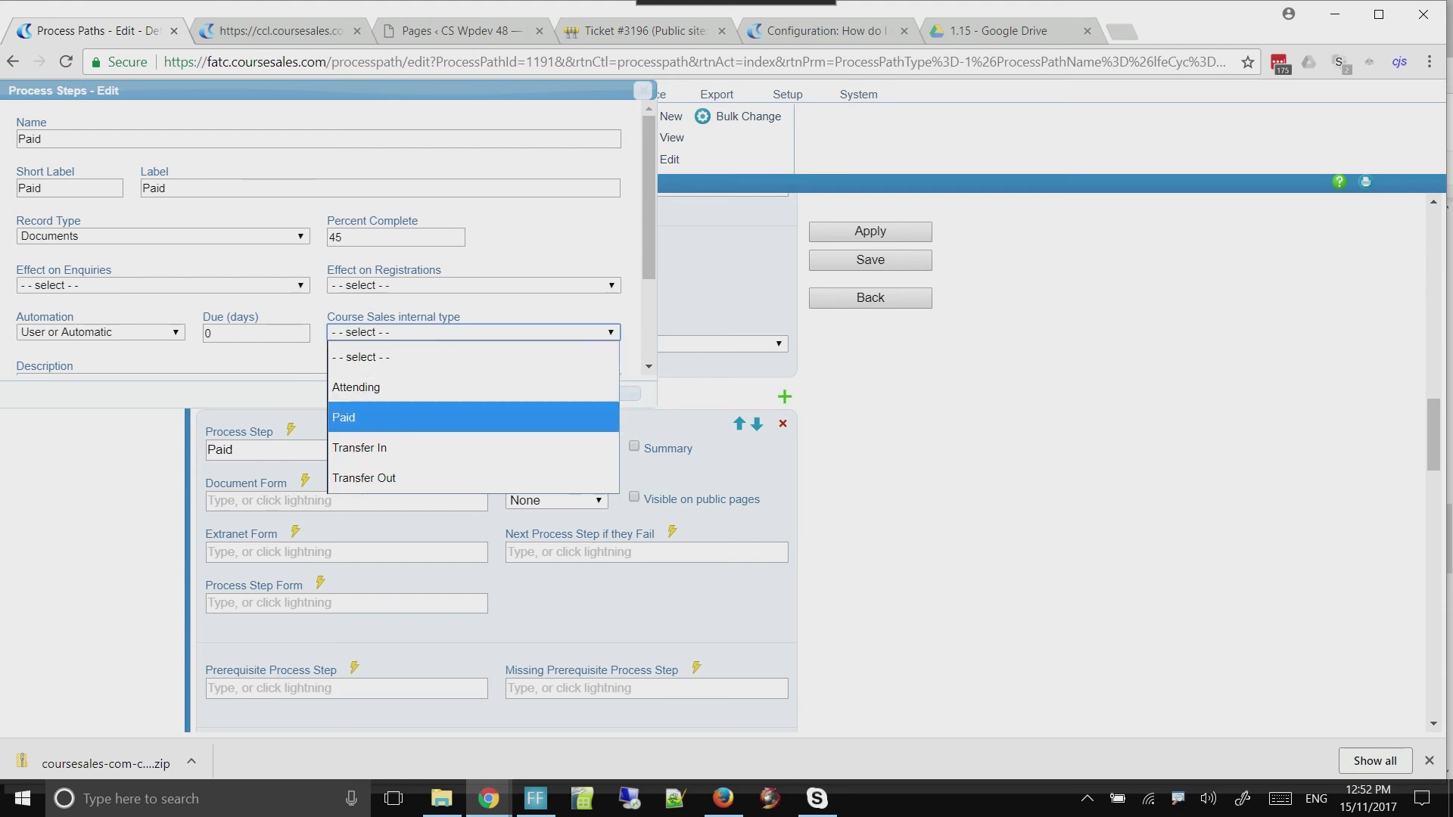
{"action": "key", "text": "Return"}
{"action": "left_click", "coordinate": [395, 394]}
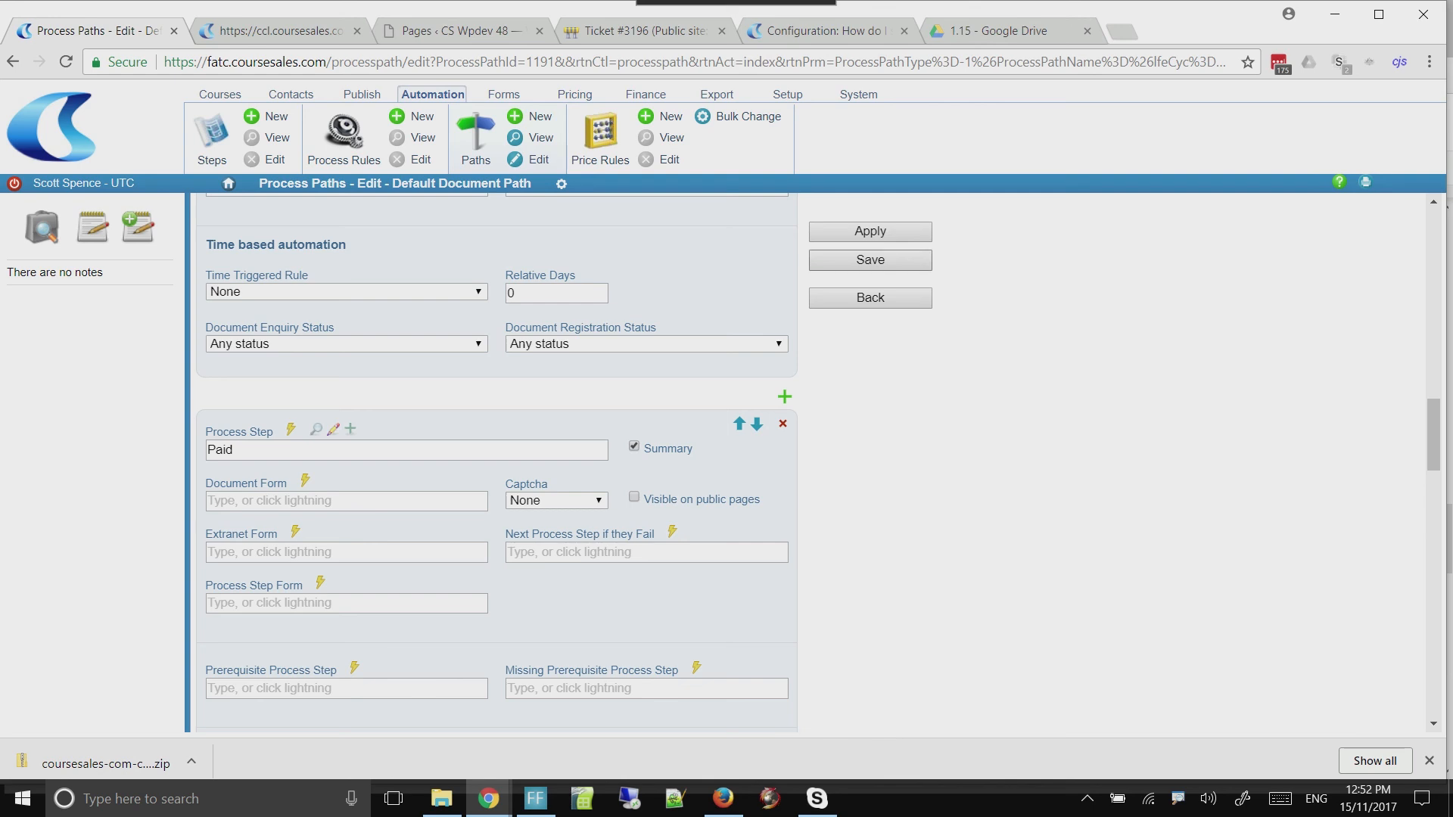
{"action": "left_click", "coordinate": [871, 260]}
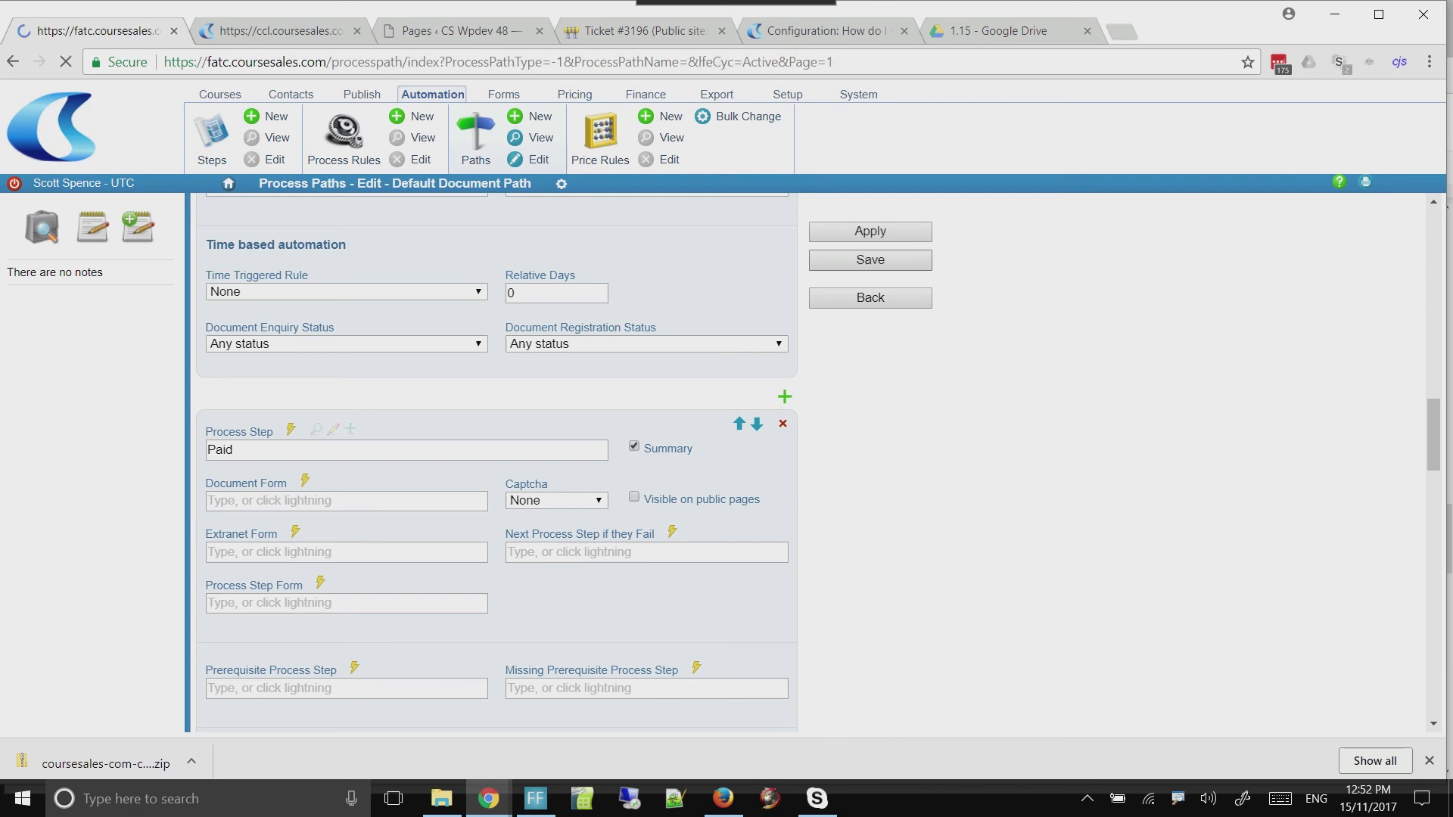
Open the list of course documents to check the First Aid registrations
{"action": "left_click", "coordinate": [220, 95]}
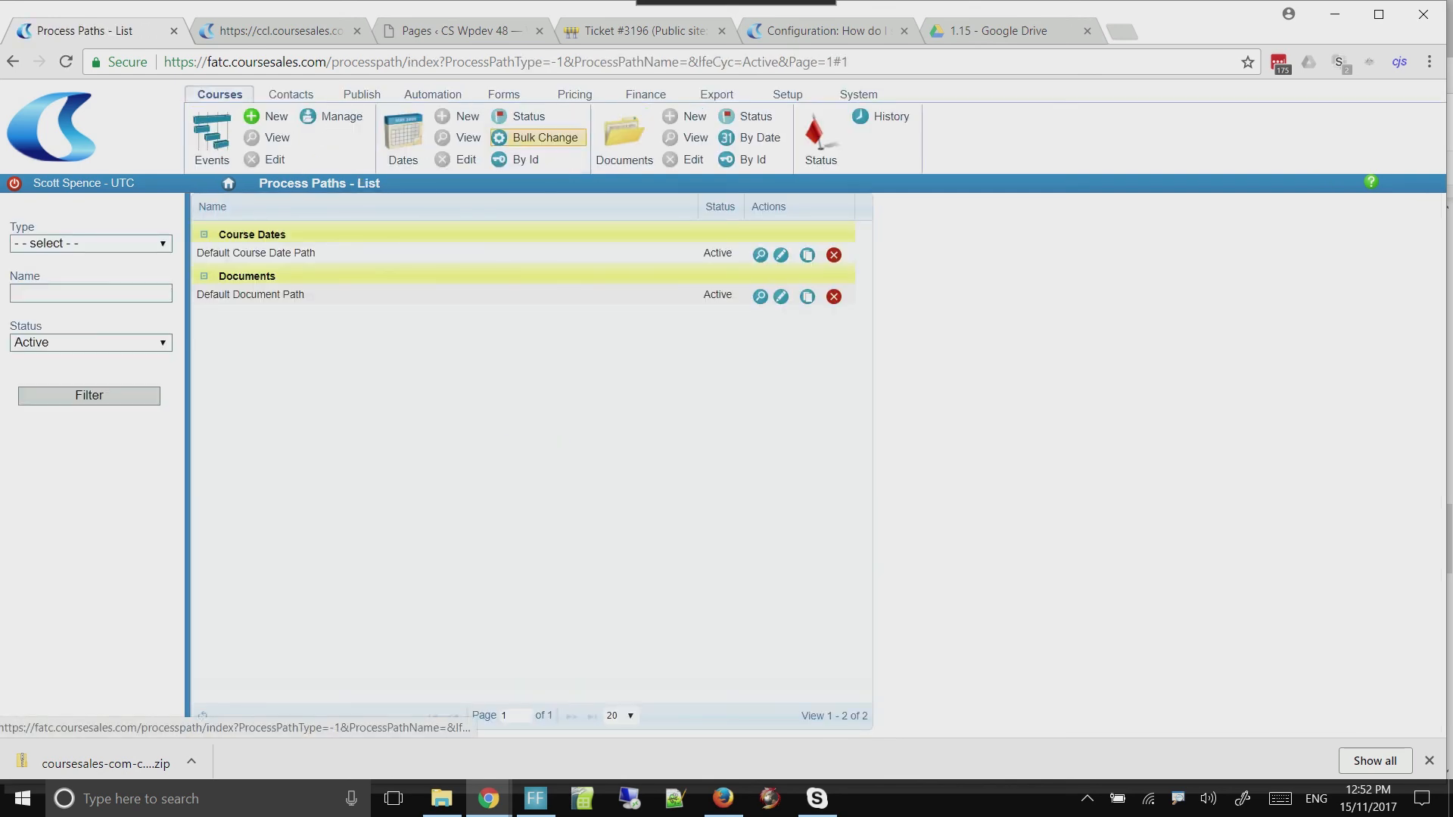
{"action": "left_click", "coordinate": [625, 139]}
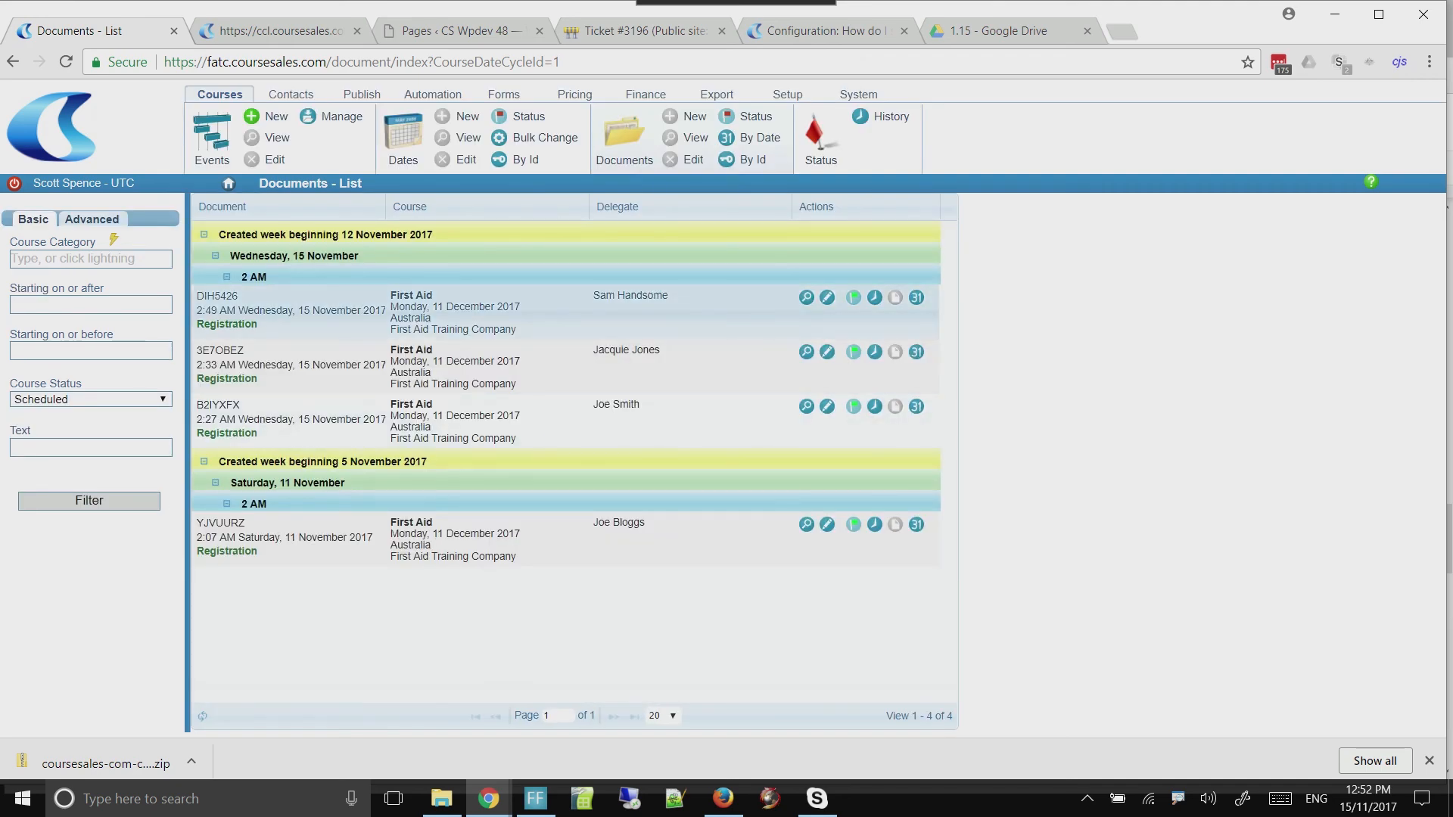
Check the newest First Aid registration's workflow history and compare its document list address with the payment return page's subdomain
{"action": "left_click", "coordinate": [874, 297]}
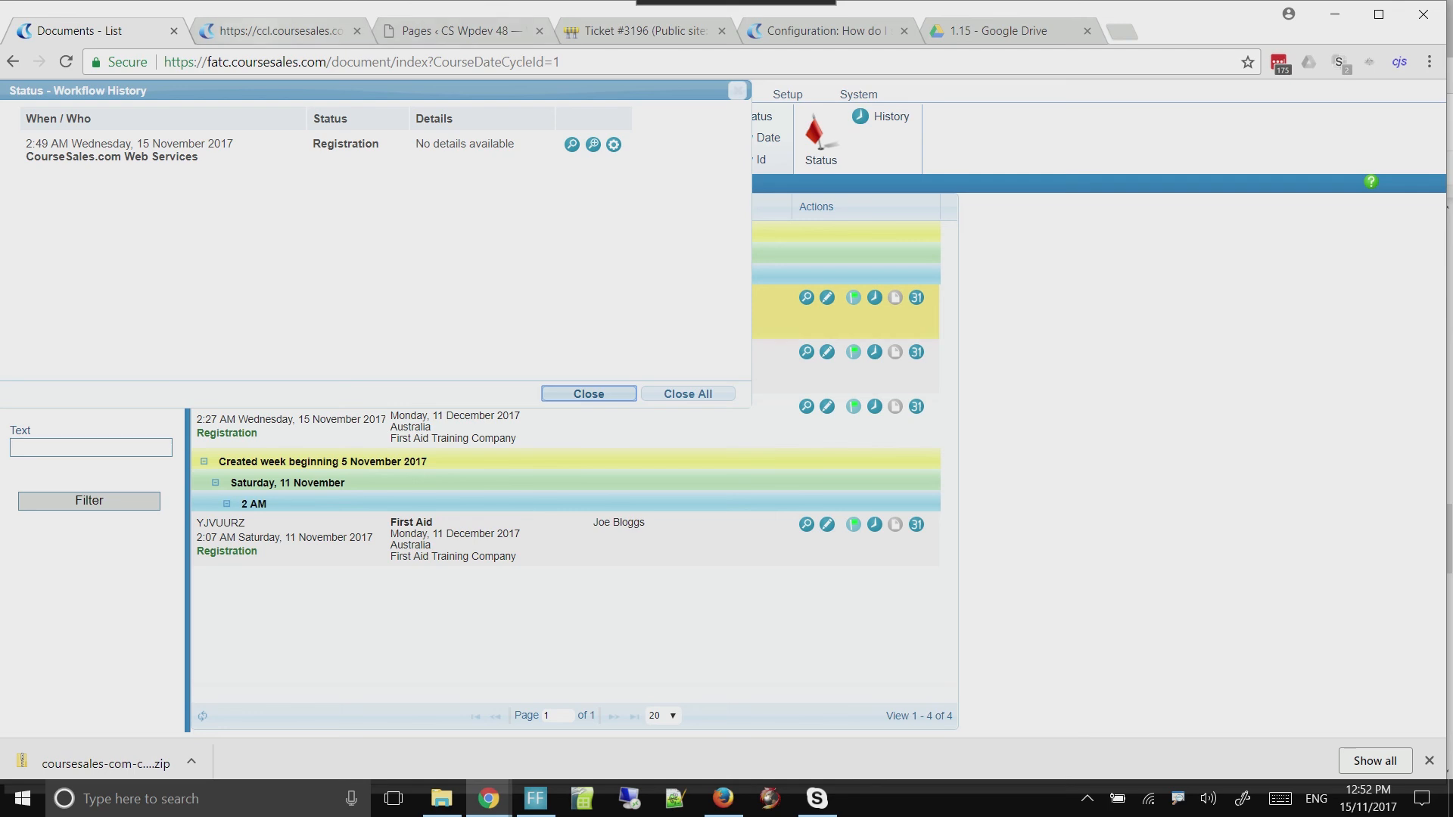
{"action": "left_click", "coordinate": [454, 30]}
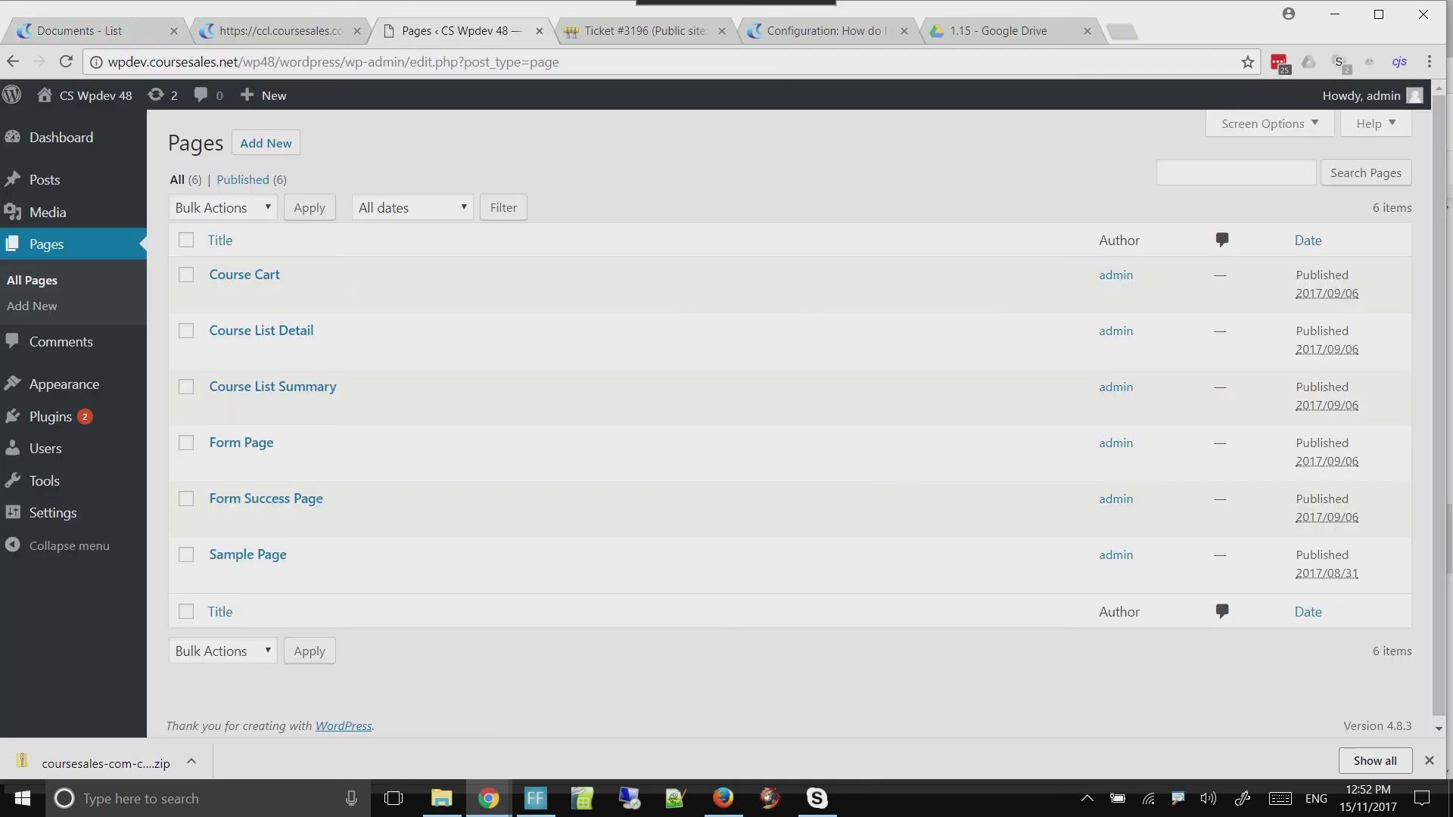
{"action": "left_click", "coordinate": [276, 30]}
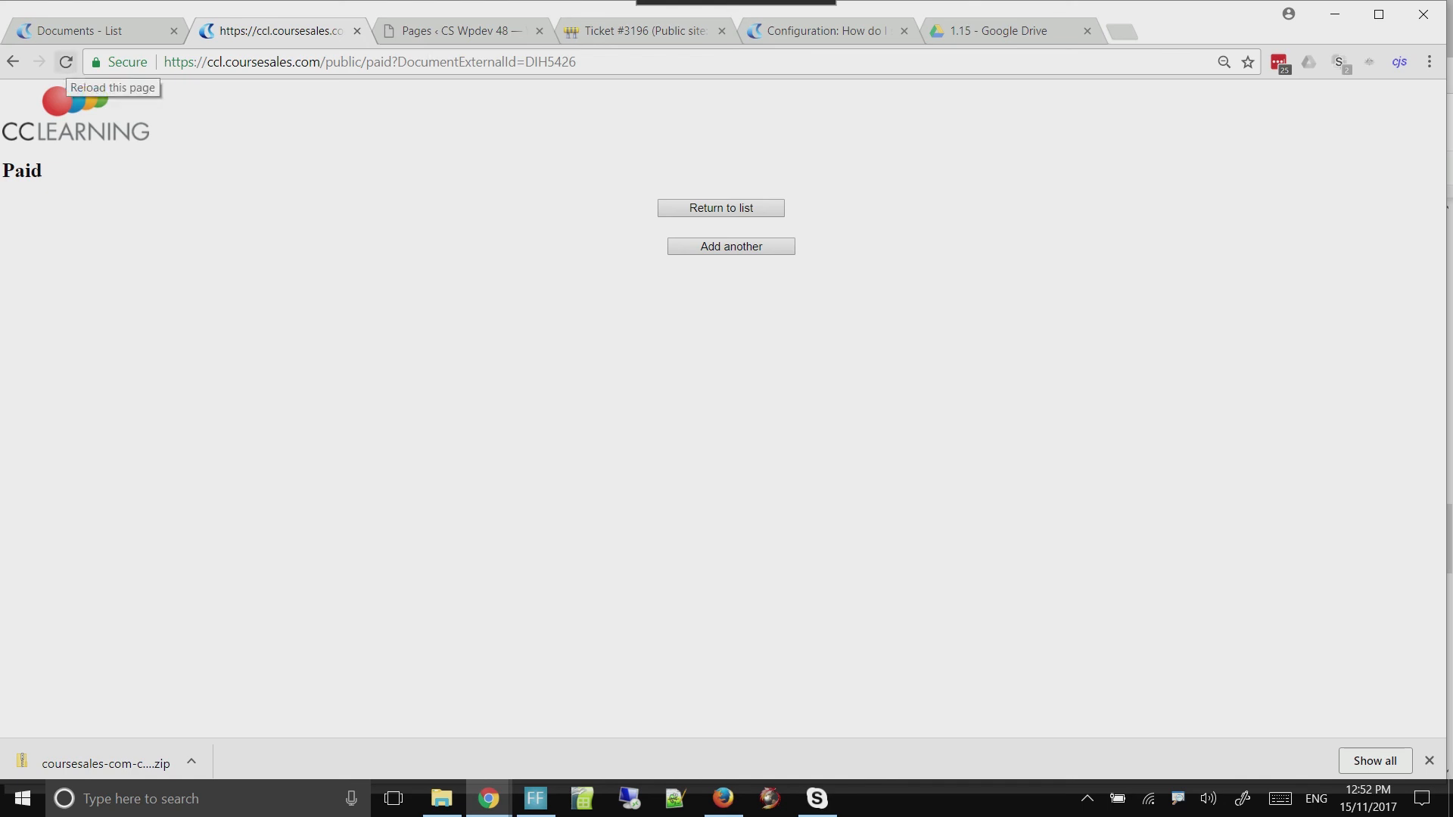
{"action": "left_click", "coordinate": [66, 61]}
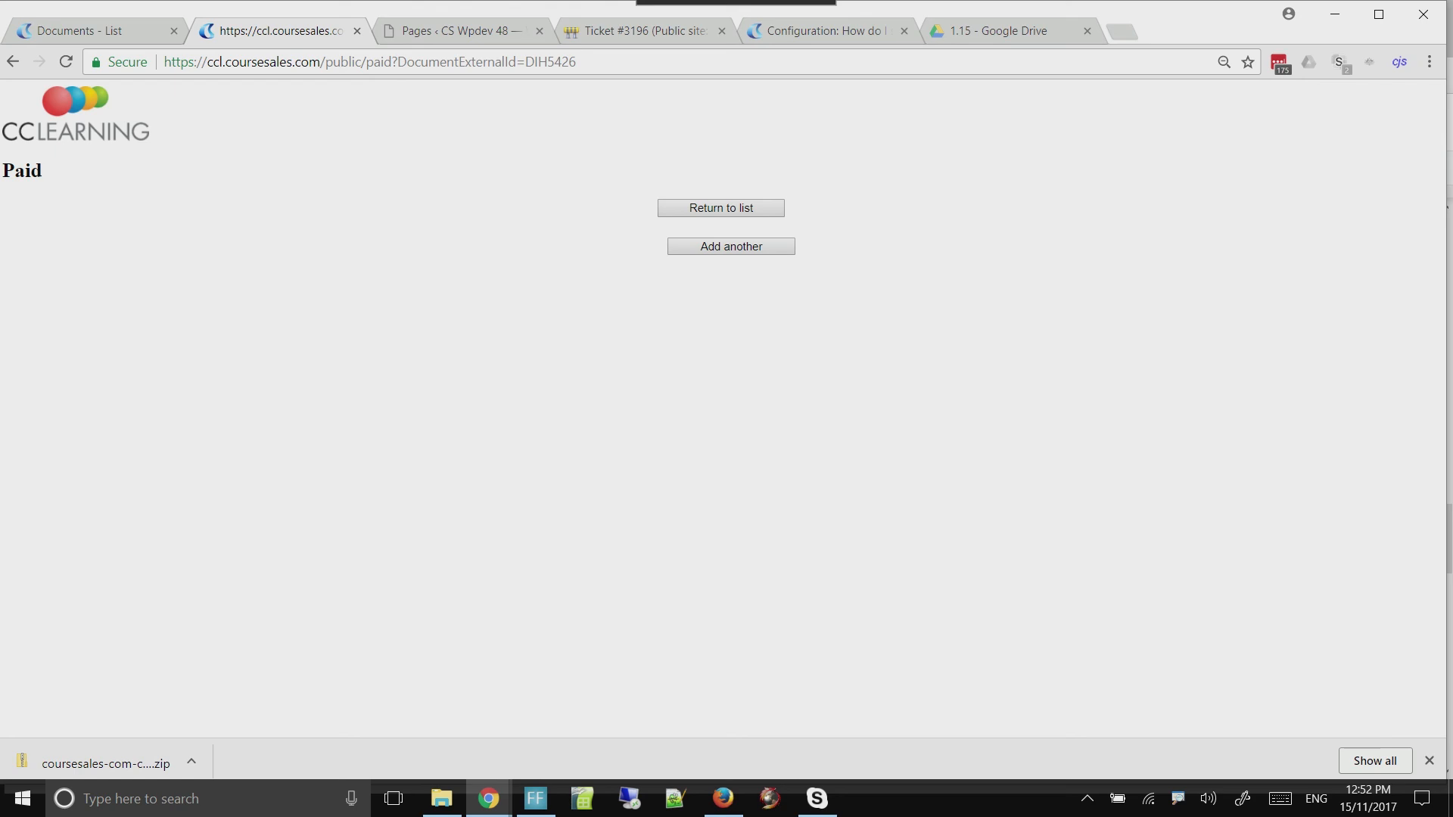
{"action": "left_click_drag", "start_coordinate": [206, 61], "coordinate": [223, 62]}
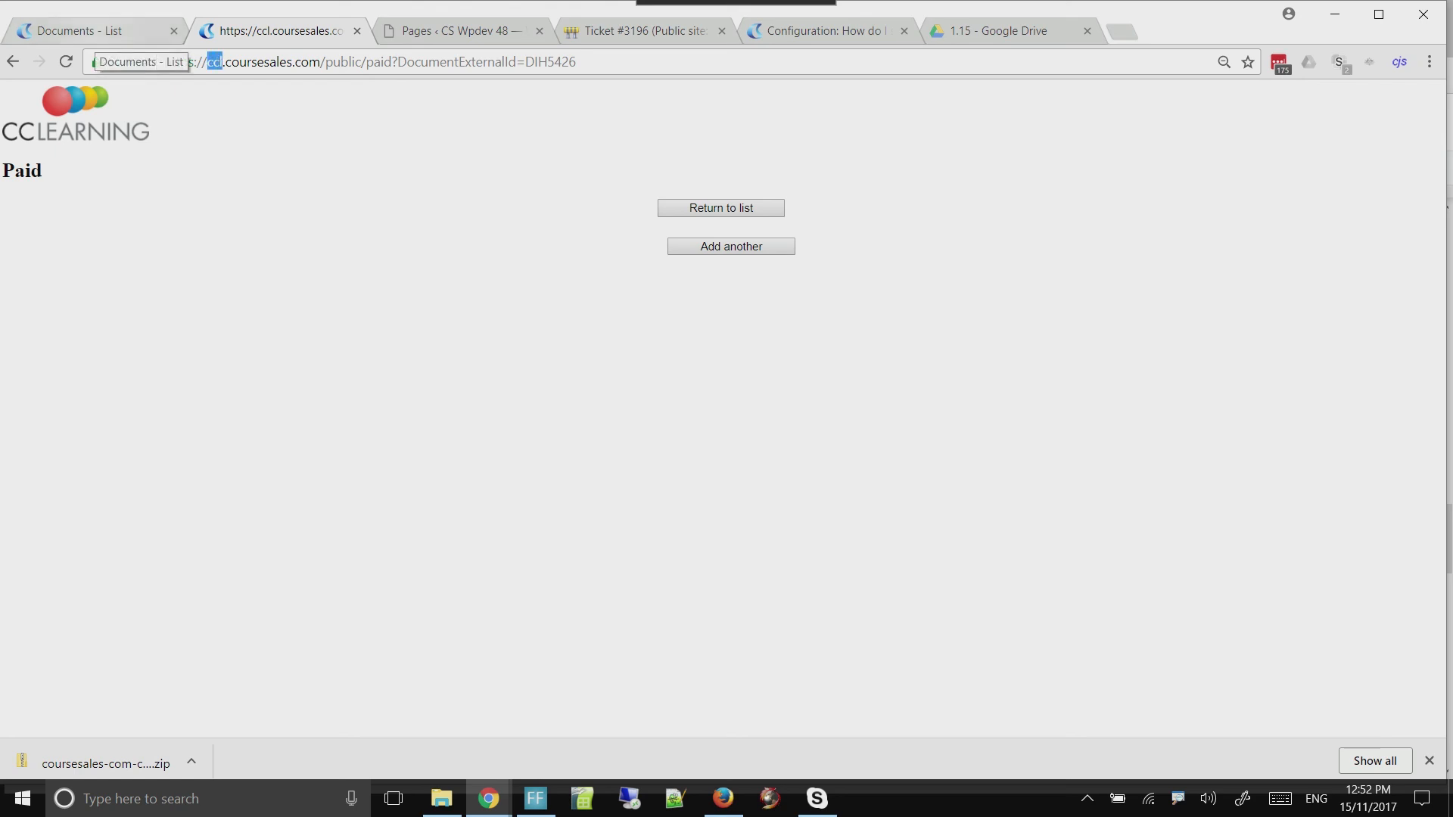
{"action": "left_click", "coordinate": [98, 31]}
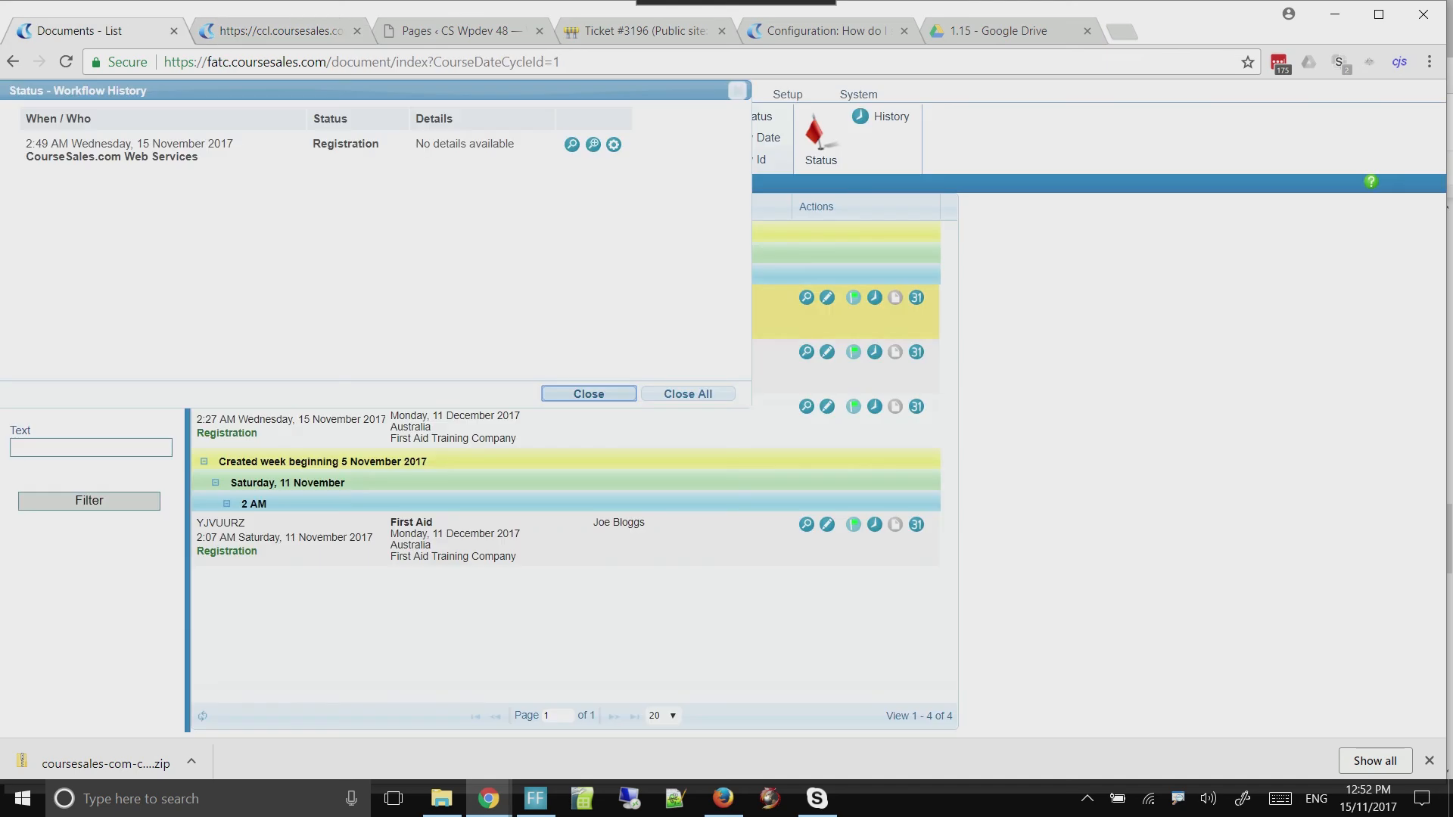
{"action": "left_click", "coordinate": [588, 393]}
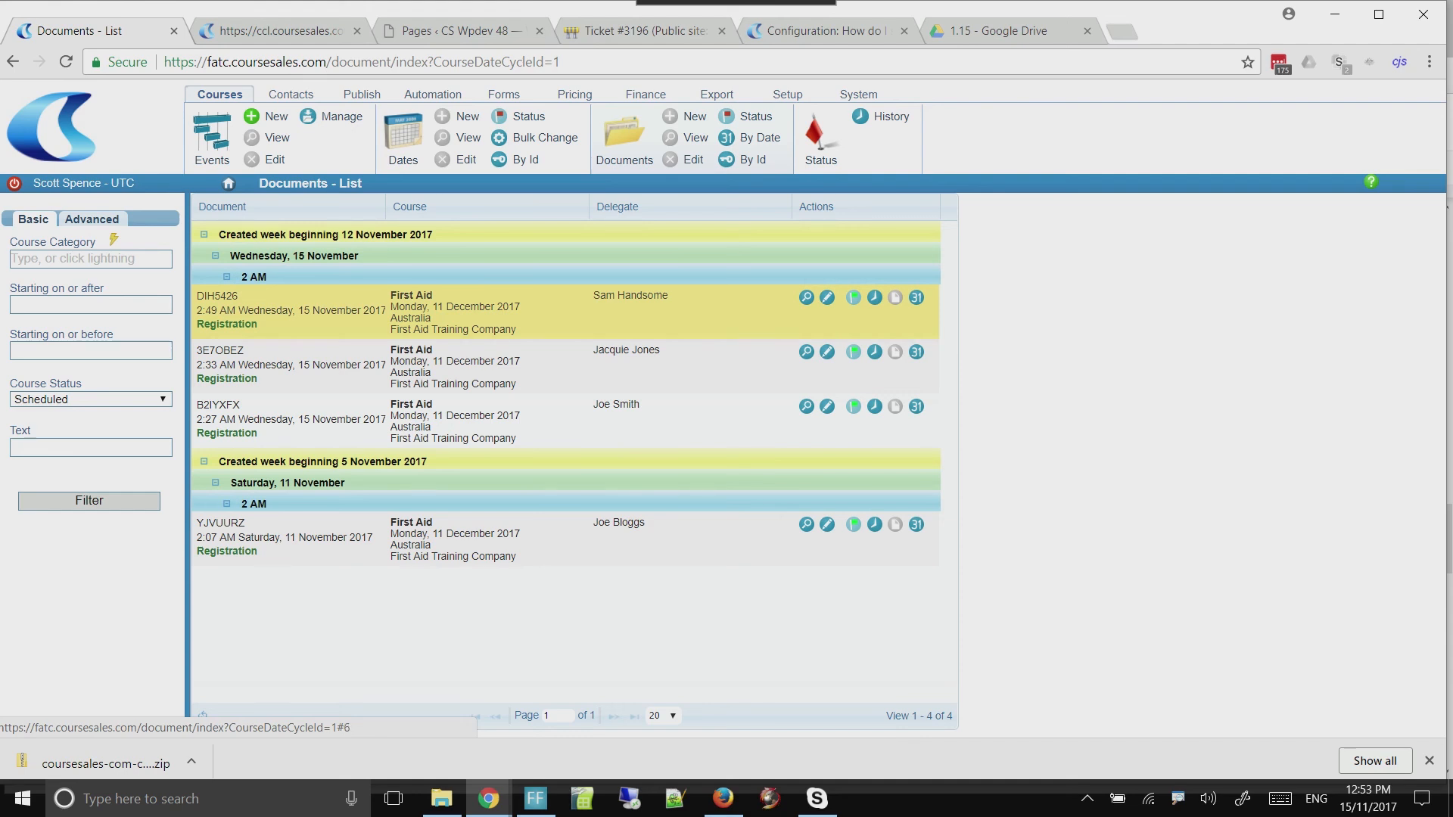
Open the "PayPal or Credit Card - test (will NOT take payment)" payment method for editing at its customer instructions
{"action": "left_click", "coordinate": [646, 94]}
{"action": "left_click", "coordinate": [484, 134]}
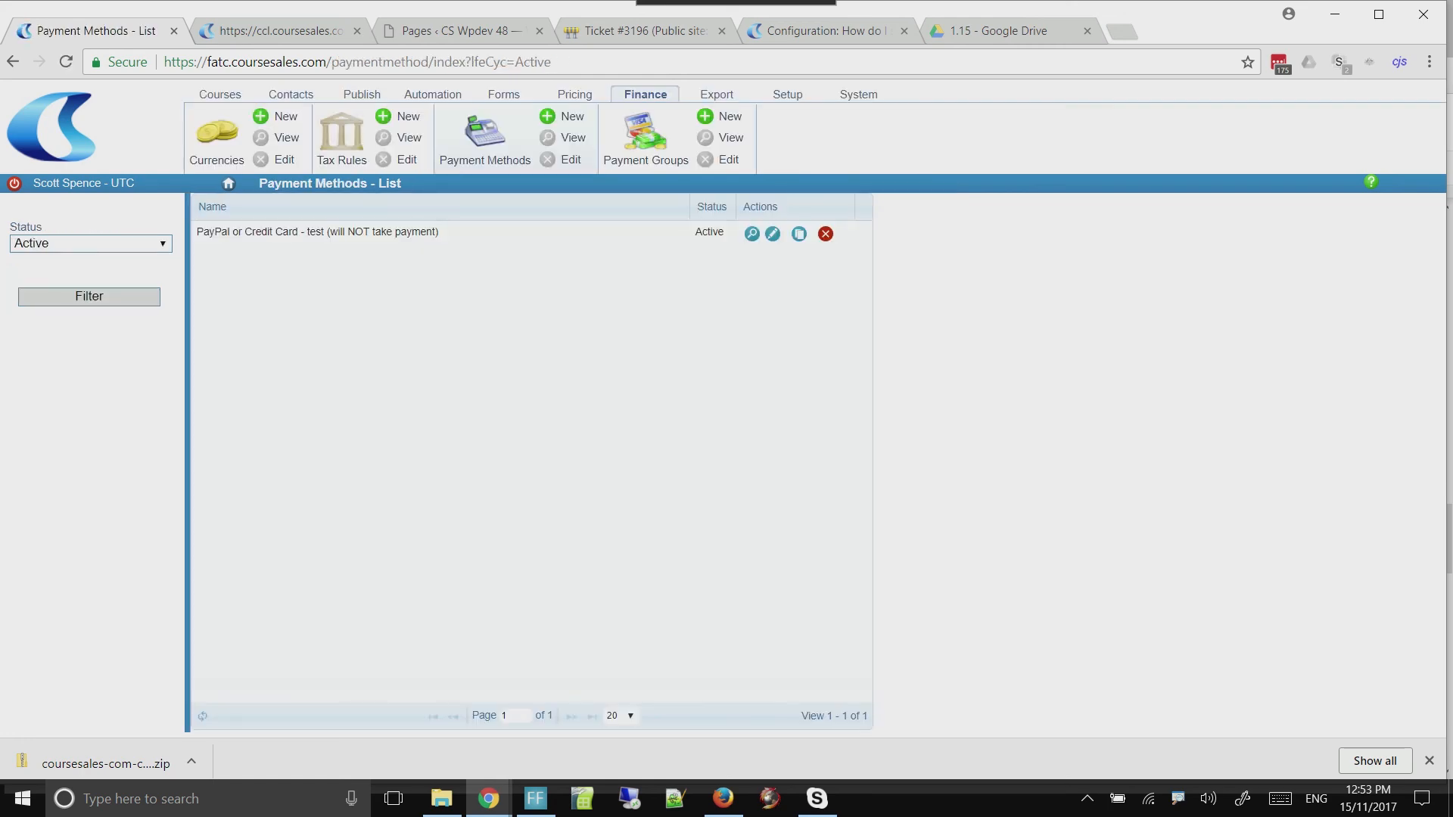
{"action": "left_click", "coordinate": [773, 233]}
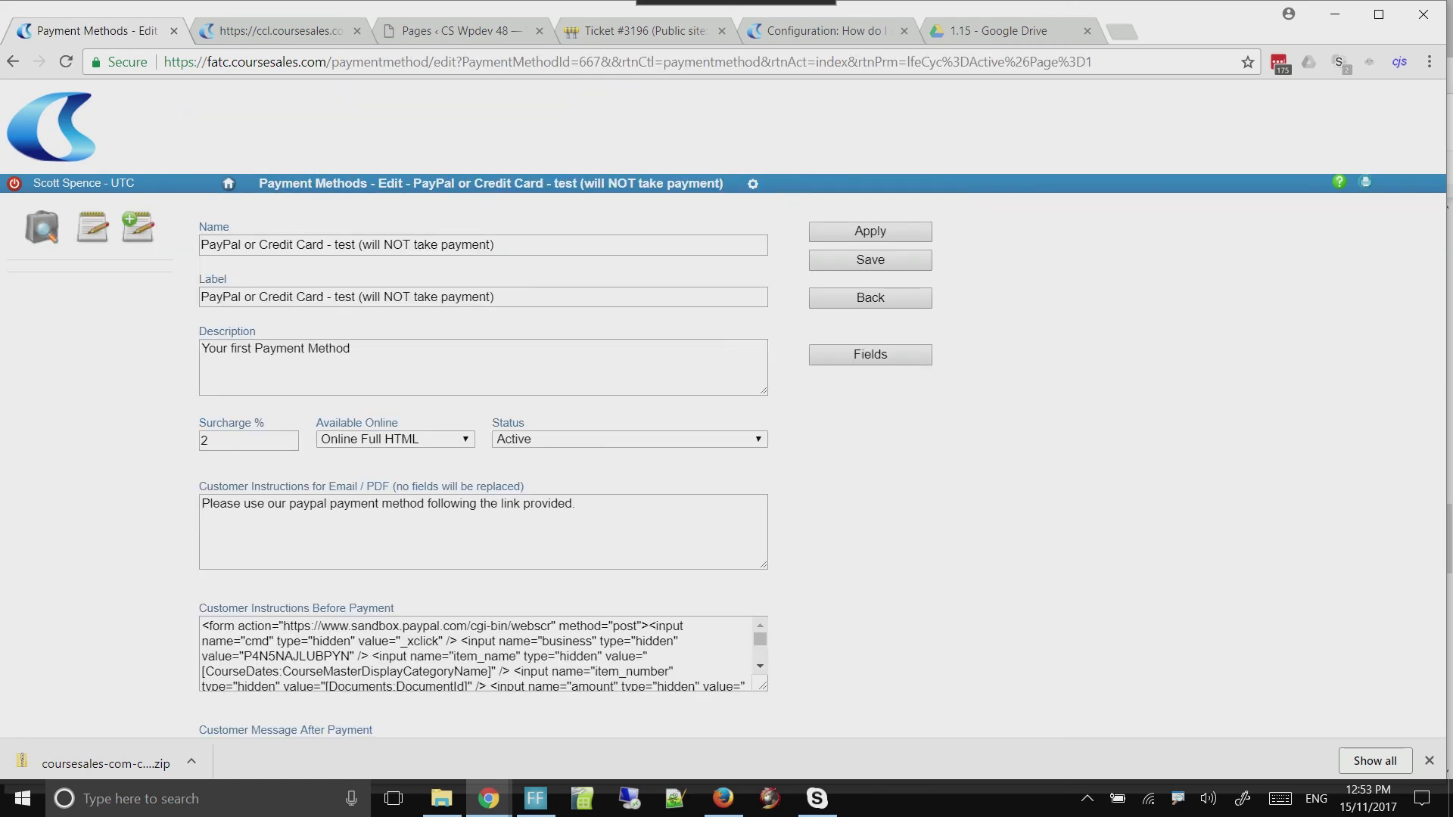
{"action": "scroll", "coordinate": [819, 463], "scroll_direction": "down", "scroll_amount": 6}
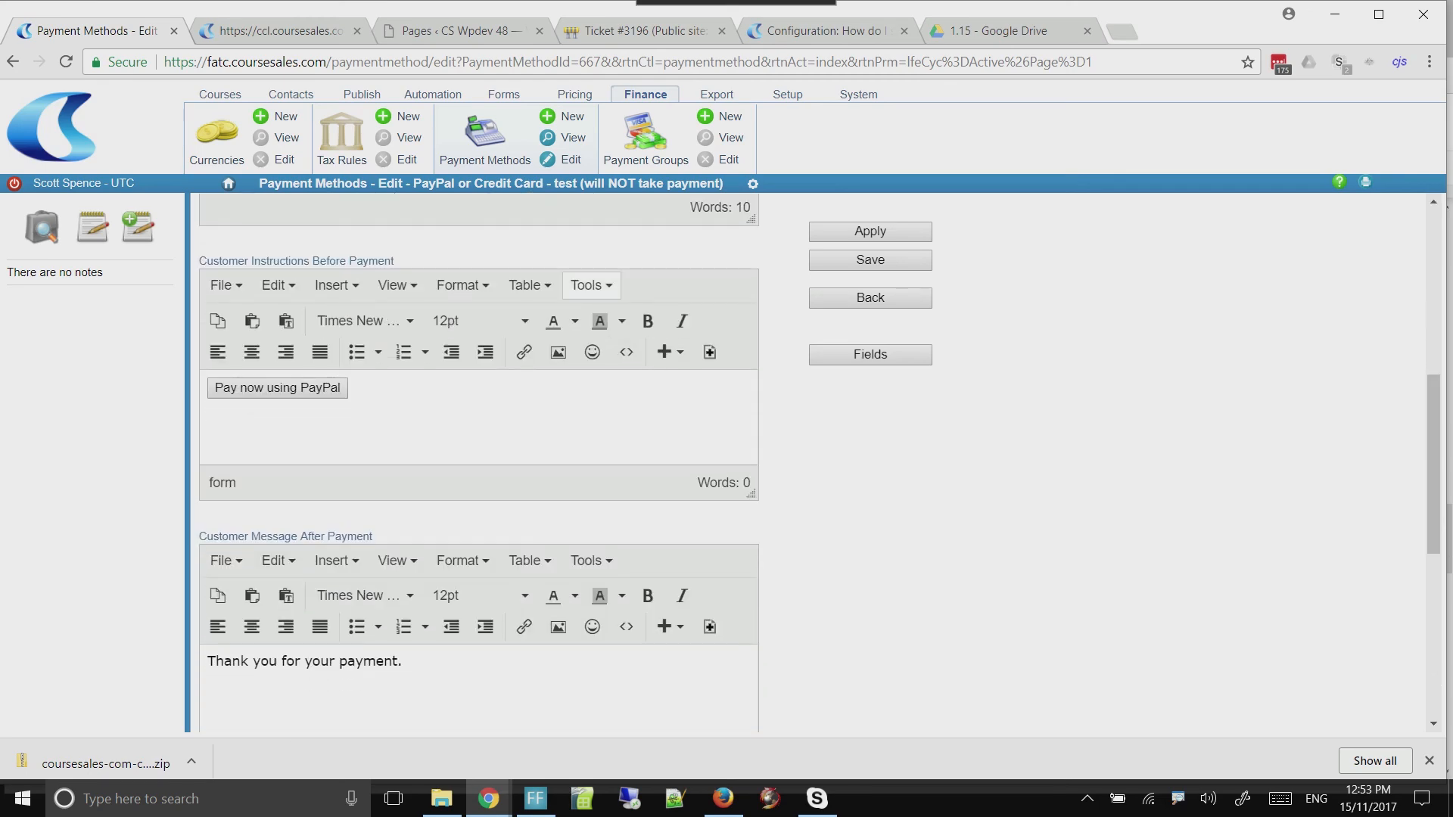
In the source code of Customer Instructions Before Payment, change the return URL's subdomain to fatc
{"action": "left_click", "coordinate": [591, 285]}
{"action": "left_click", "coordinate": [635, 317]}
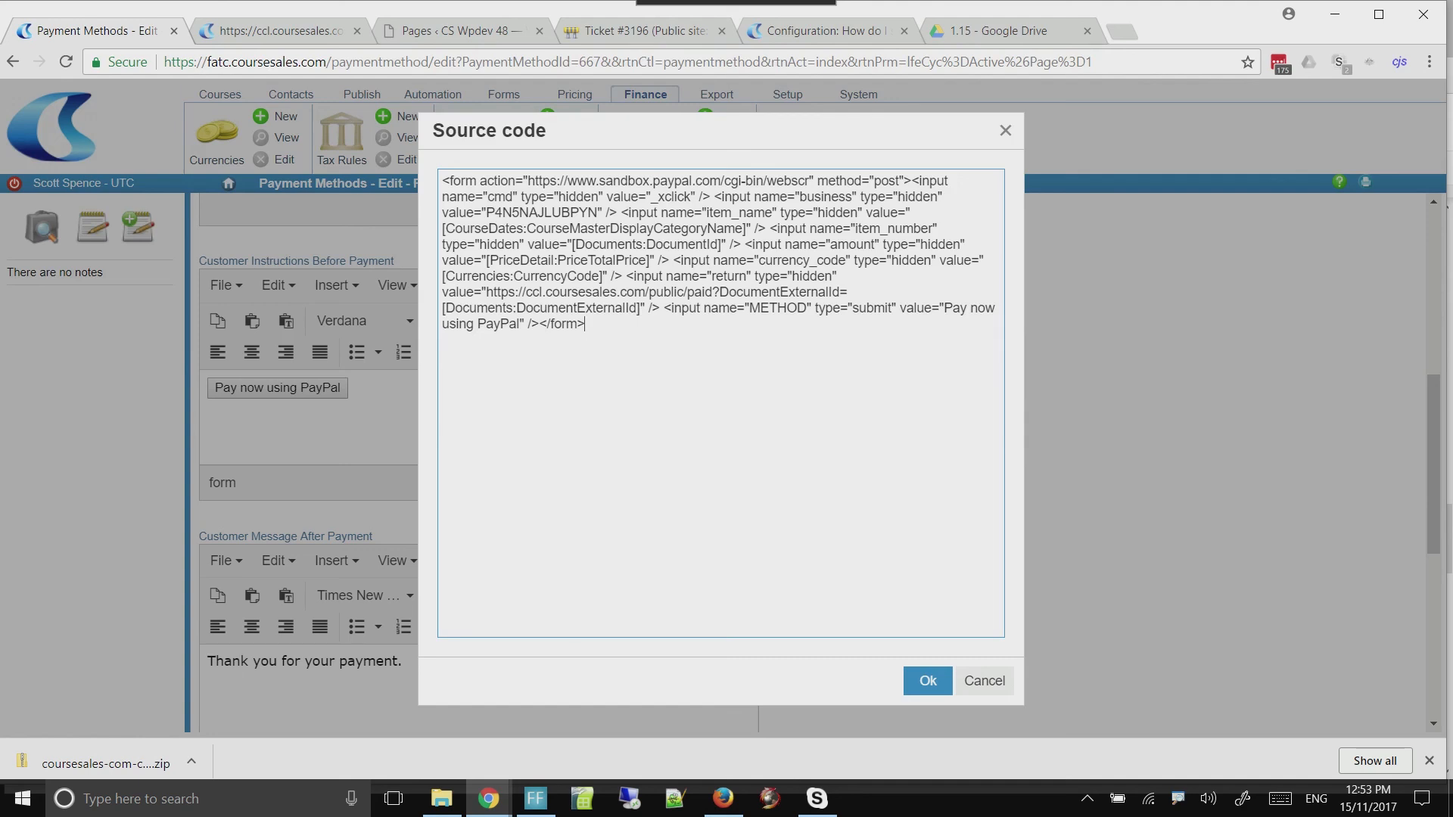
{"action": "left_click", "coordinate": [526, 292]}
{"action": "left_click_drag", "start_coordinate": [525, 292], "coordinate": [543, 292]}
{"action": "type", "text": "fatc"}
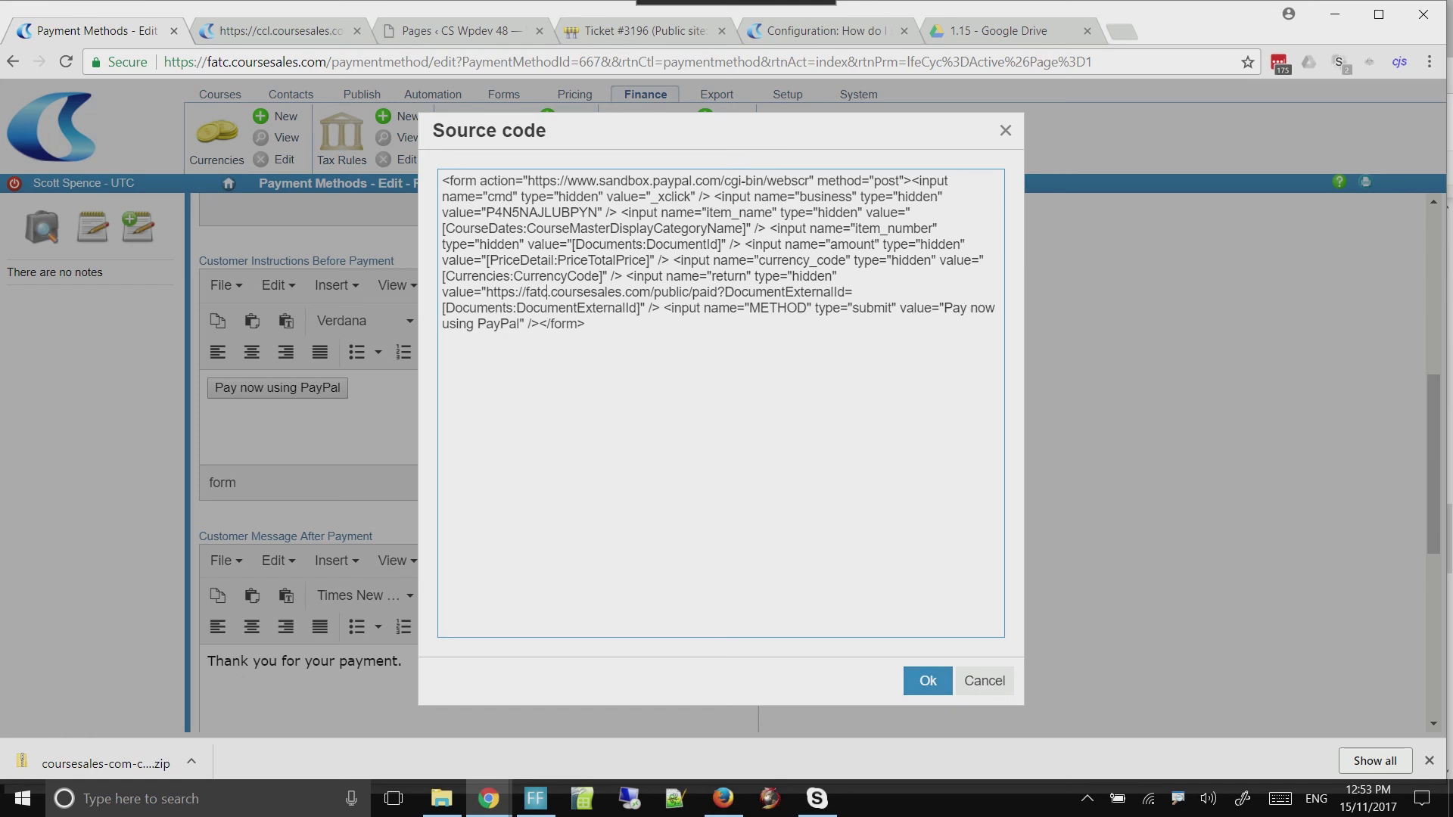
{"action": "left_click", "coordinate": [928, 681]}
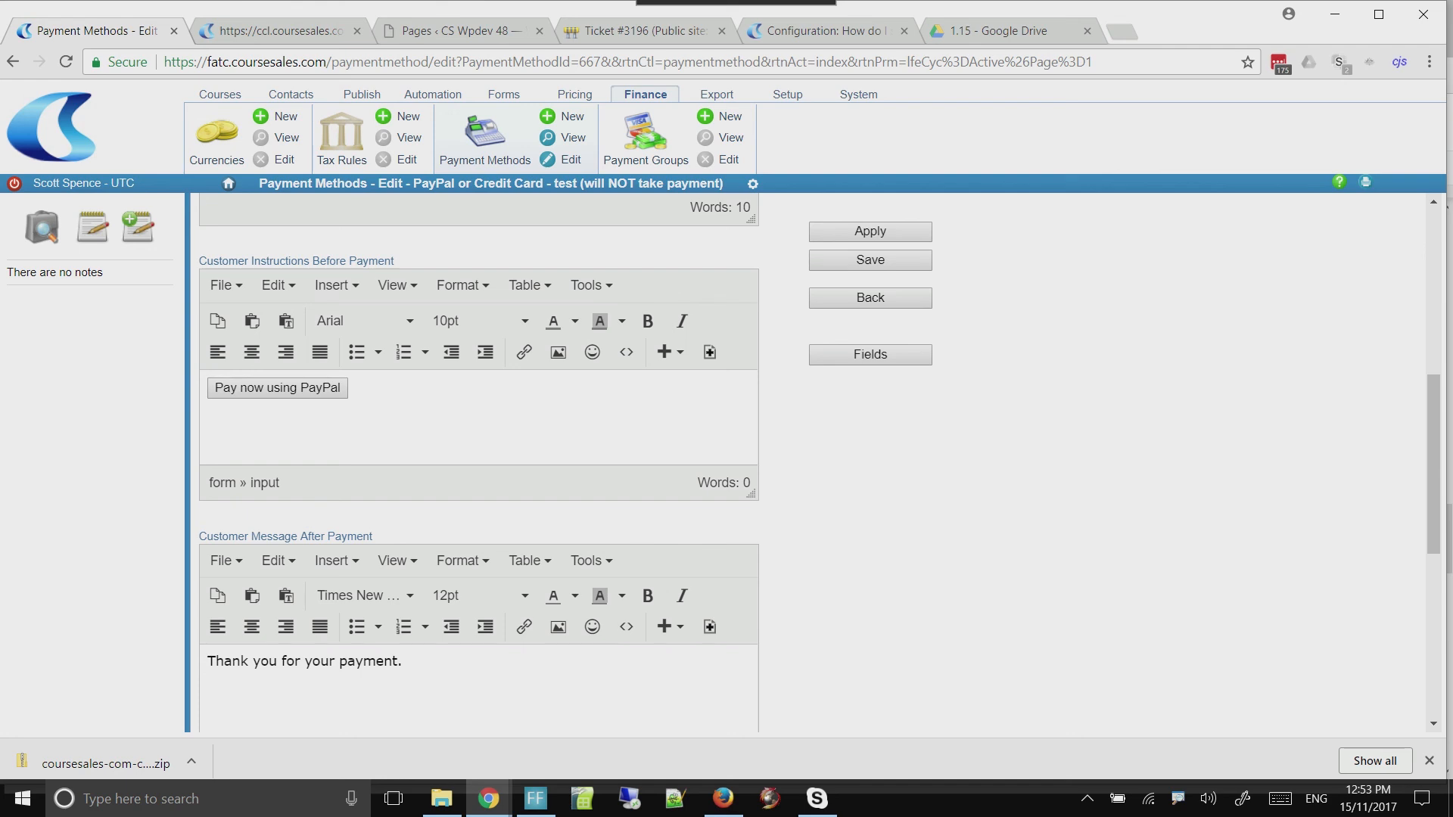
Go back from the ccl payment return page to the filled-in First Aid registration form on the WordPress site
{"action": "left_click", "coordinate": [278, 31]}
{"action": "right_click", "coordinate": [13, 62]}
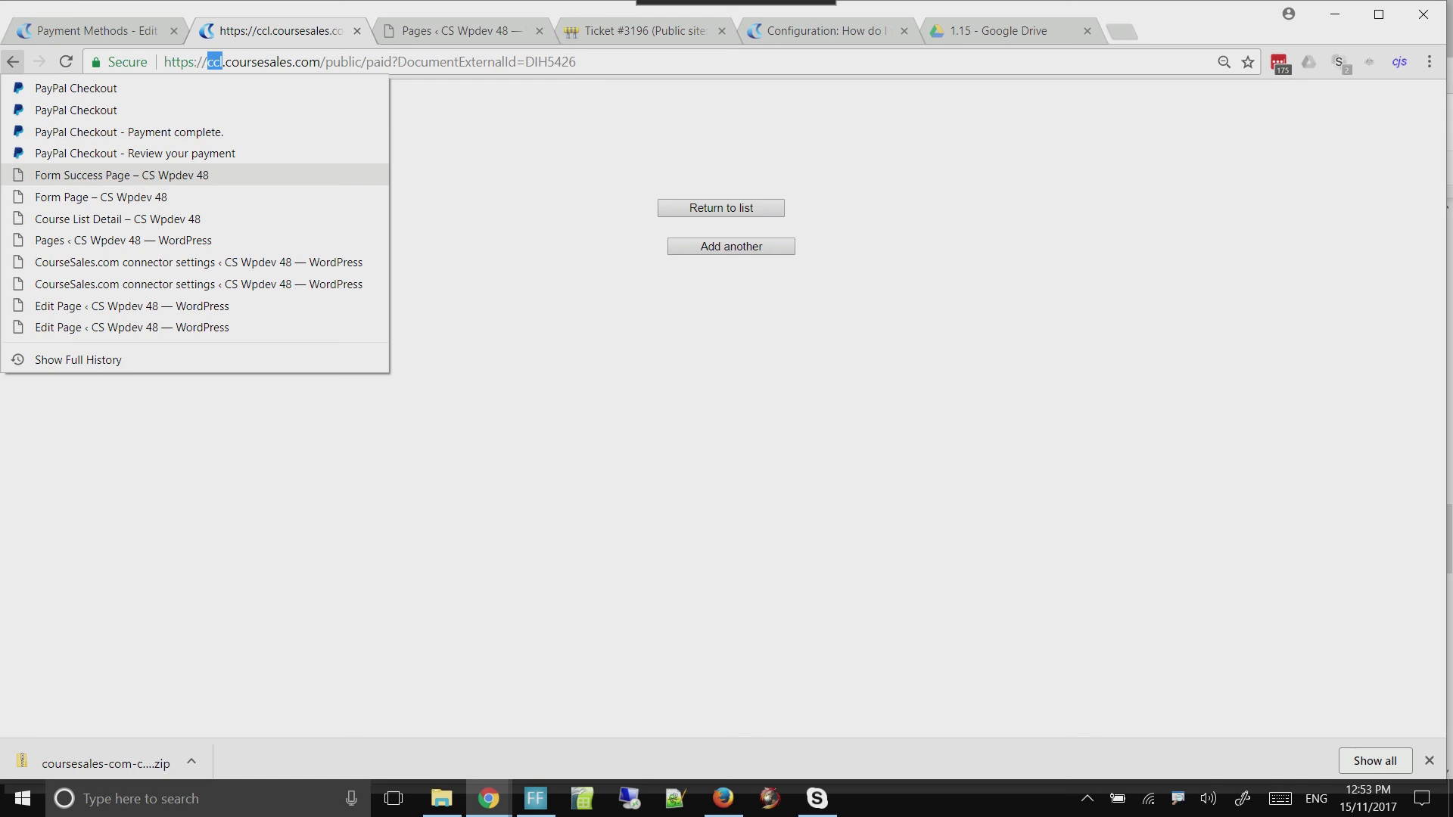
{"action": "left_click", "coordinate": [100, 197]}
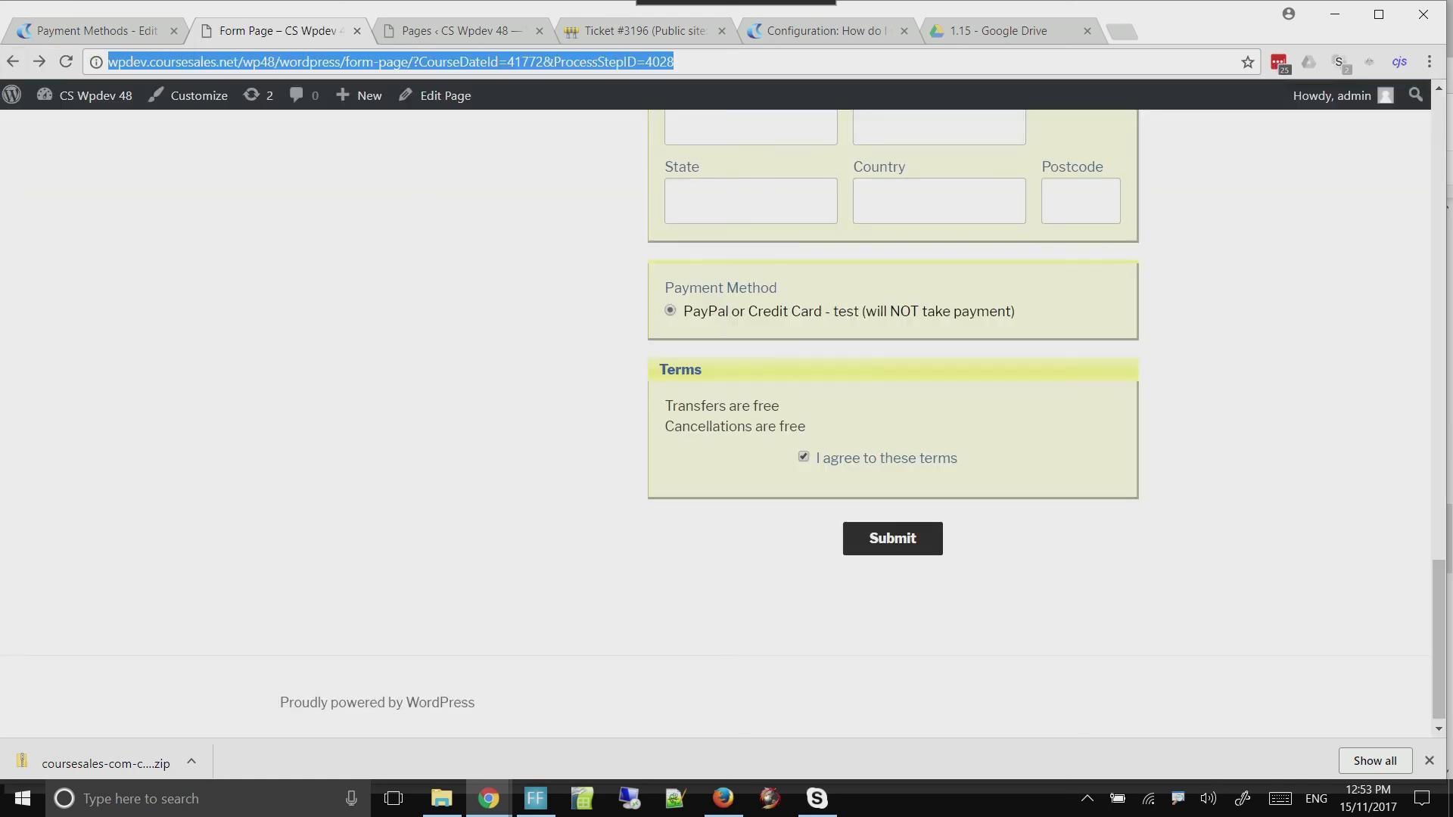
{"action": "left_click_drag", "start_coordinate": [1438, 641], "coordinate": [1439, 168]}
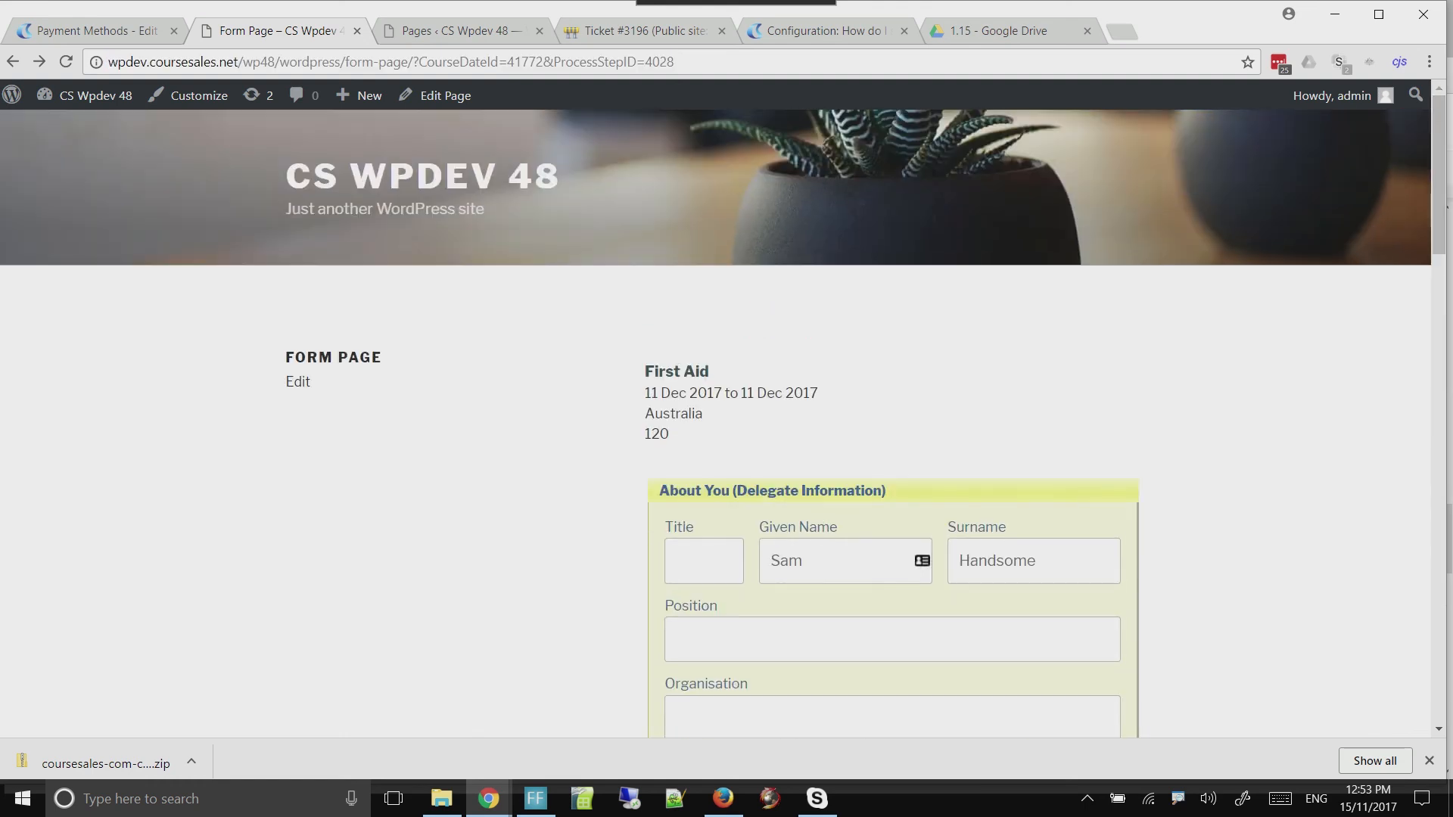
Append 2 to the delegate's given name and to the email address before the @ sign, and submit the registration
{"action": "left_click", "coordinate": [804, 561]}
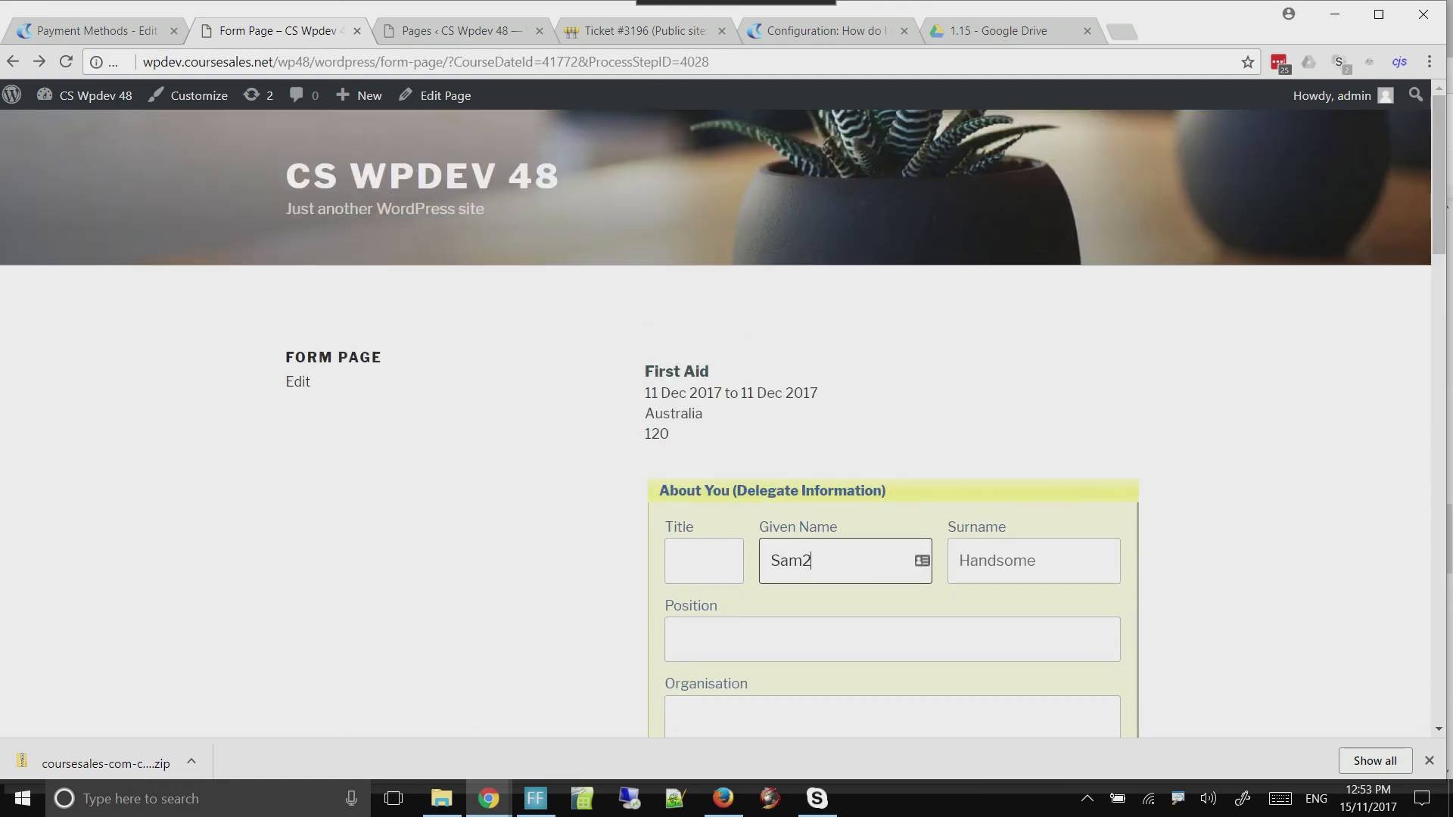
{"action": "type", "text": "2"}
{"action": "scroll", "coordinate": [1438, 189], "scroll_direction": "down", "scroll_amount": 1}
{"action": "scroll", "coordinate": [1438, 227], "scroll_direction": "down", "scroll_amount": 4}
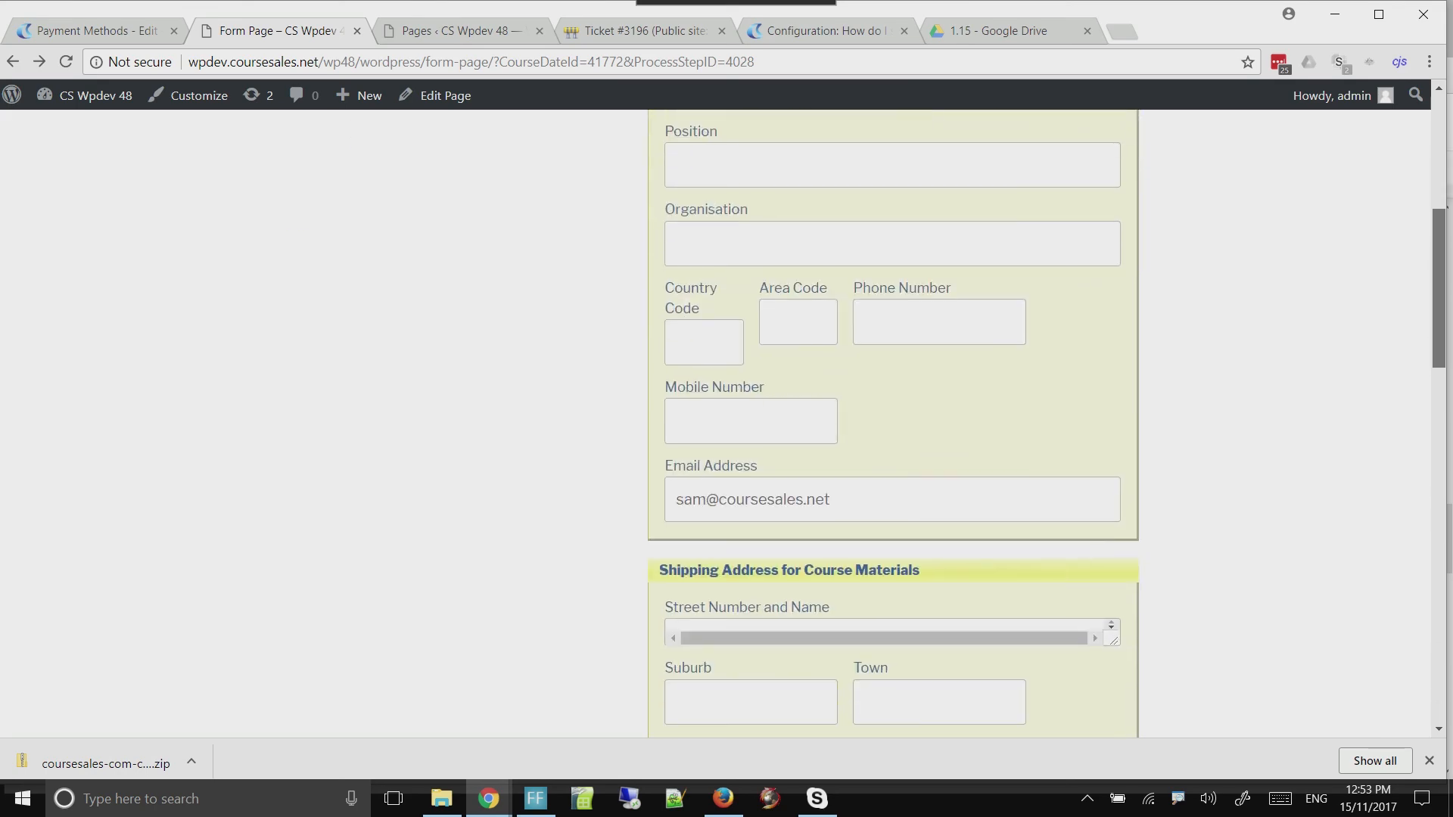
{"action": "left_click", "coordinate": [706, 499]}
{"action": "type", "text": "2"}
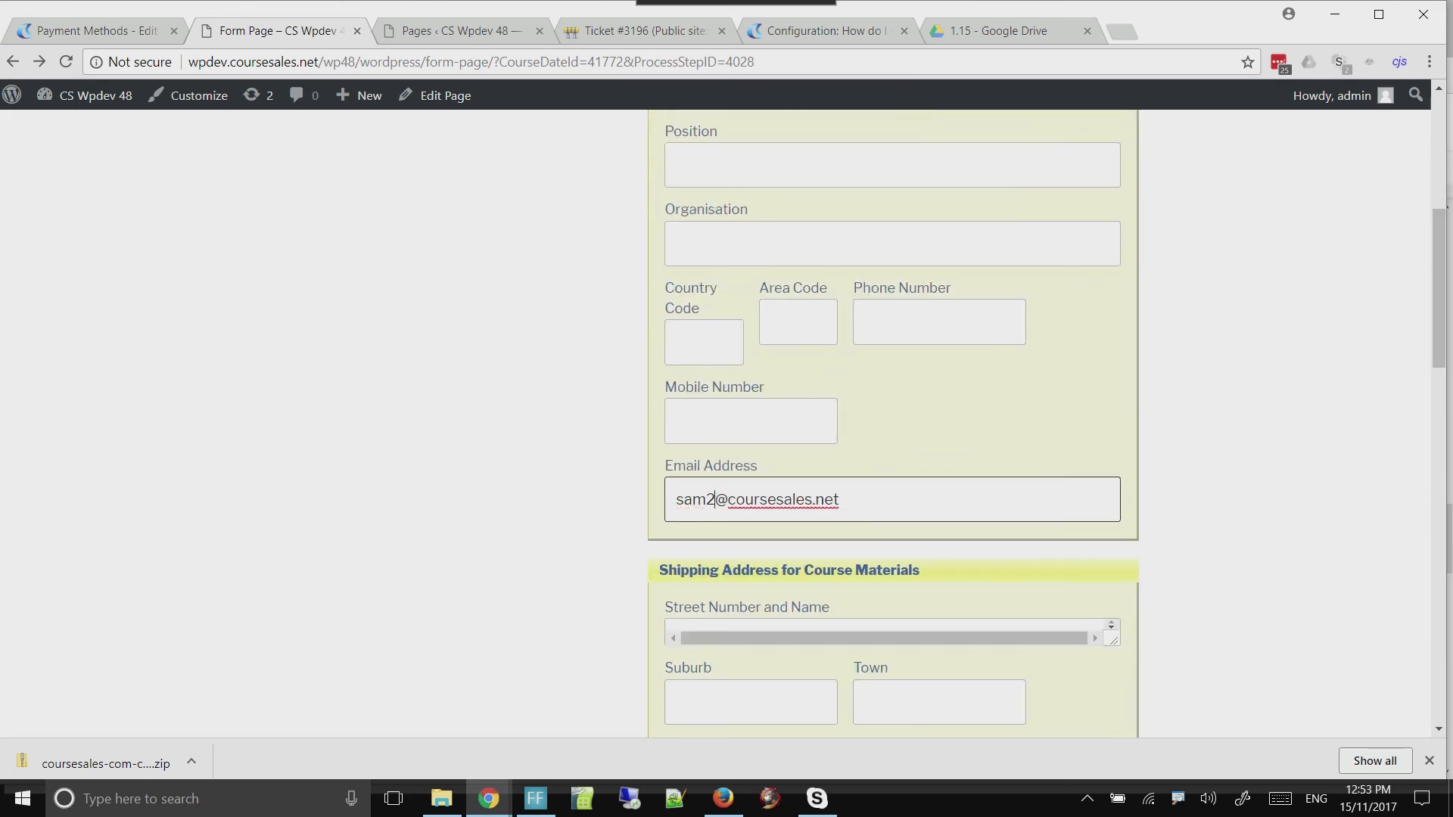
{"action": "scroll", "coordinate": [1438, 287], "scroll_direction": "down", "scroll_amount": 6}
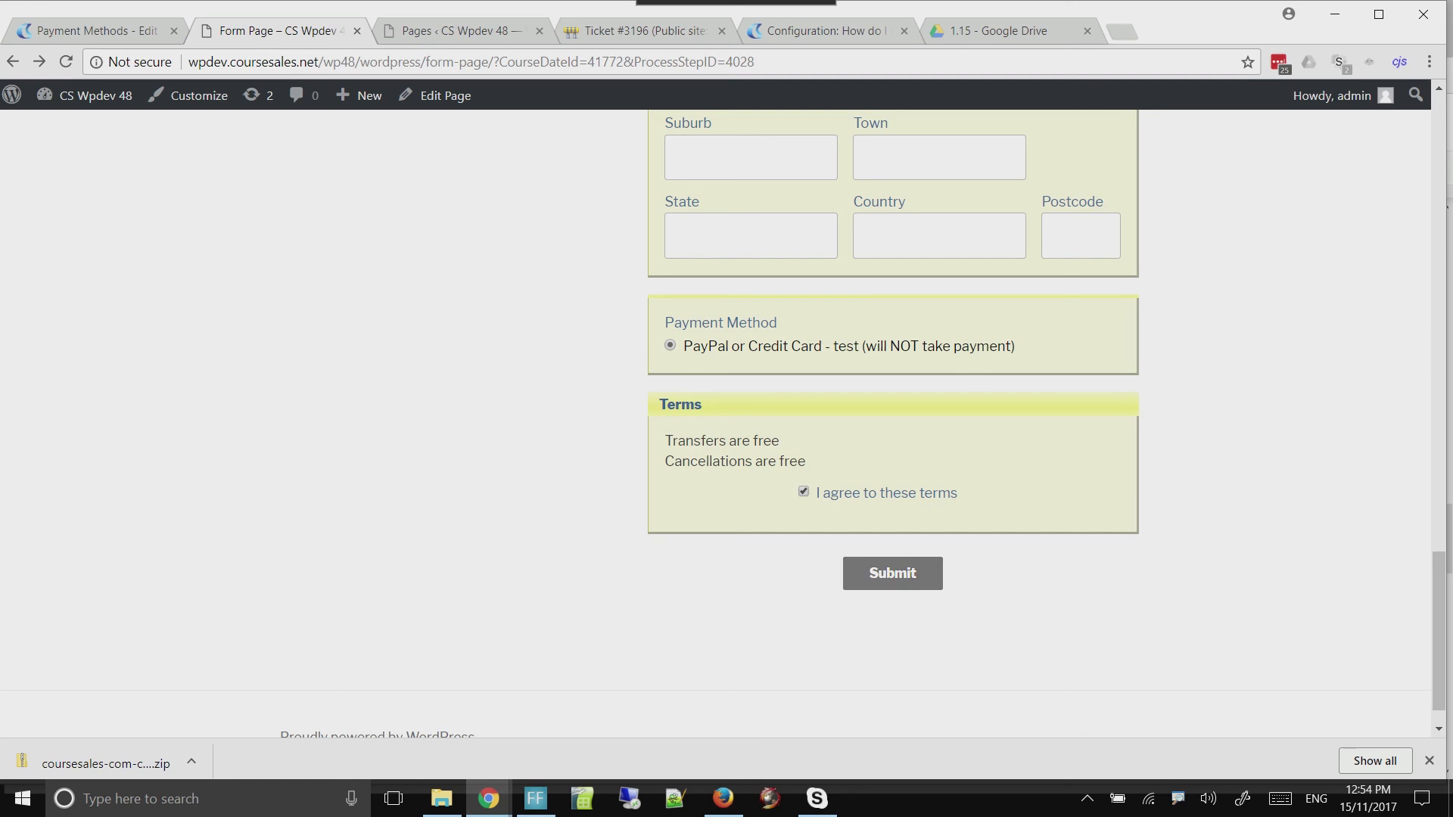
{"action": "left_click", "coordinate": [892, 572]}
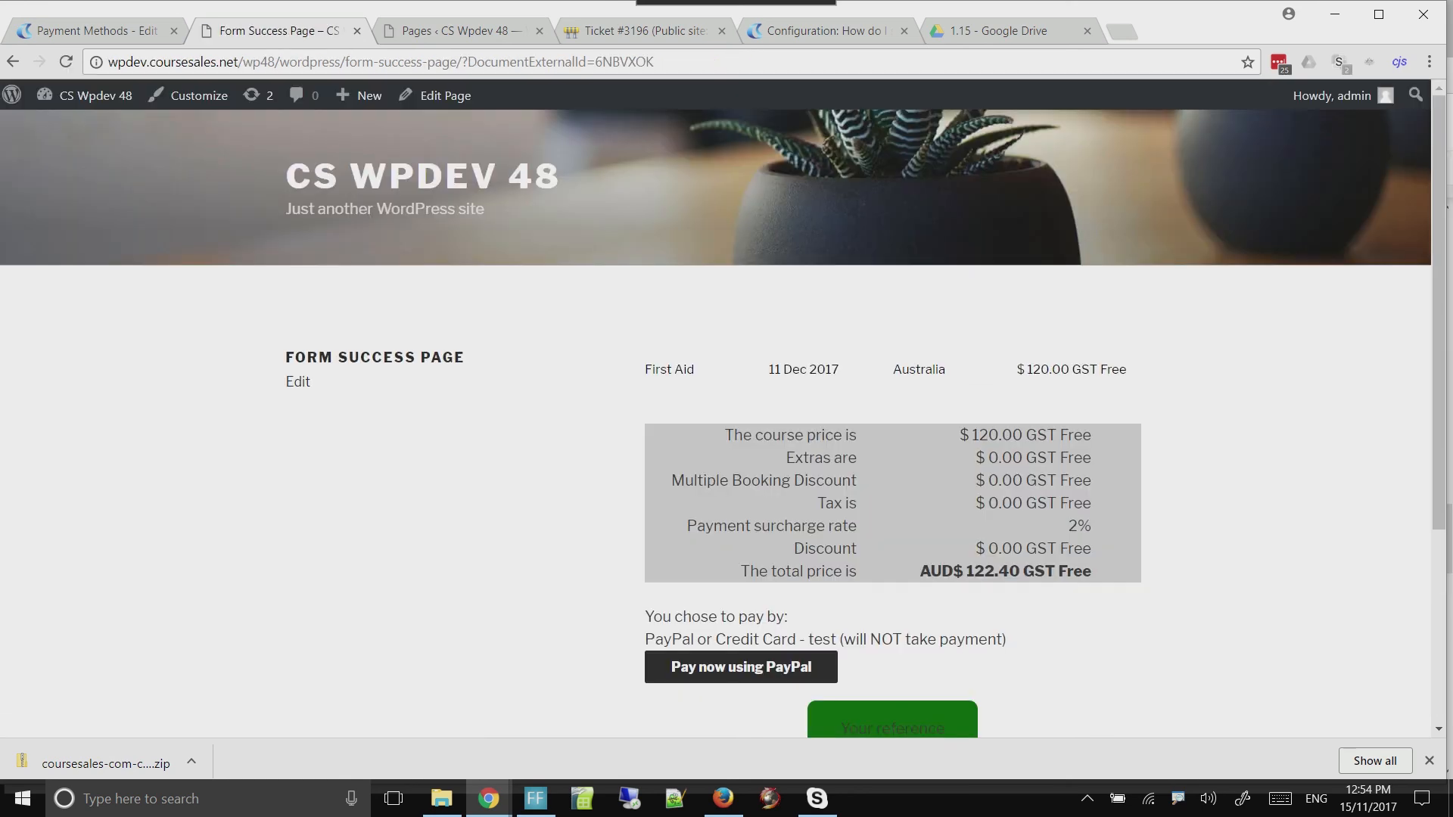
Pay for the new registration through the PayPal sandbox with the preselected MasterCard and return to the seller's website
{"action": "scroll", "coordinate": [741, 477], "scroll_direction": "down", "scroll_amount": 2}
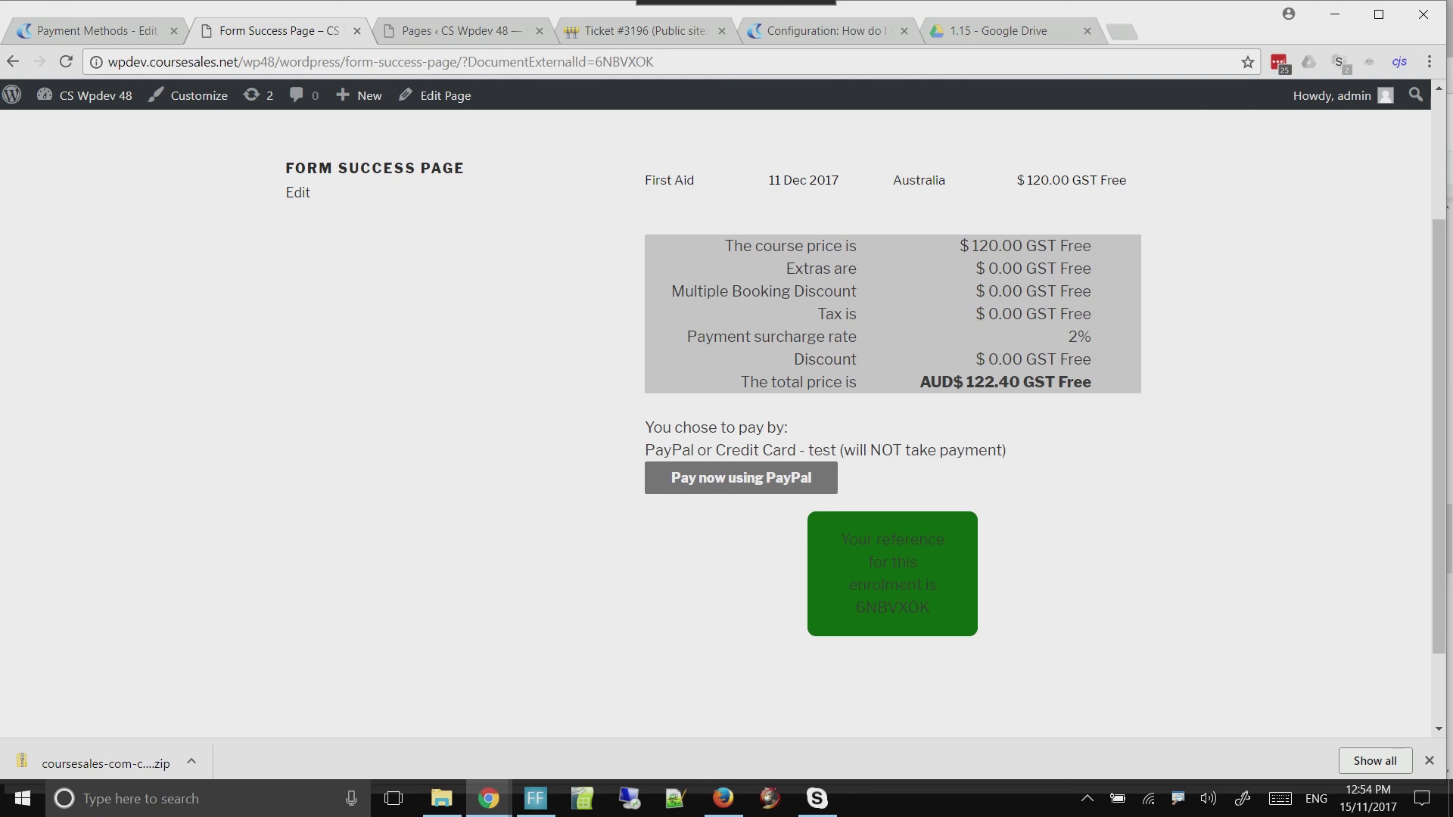
{"action": "left_click", "coordinate": [741, 478]}
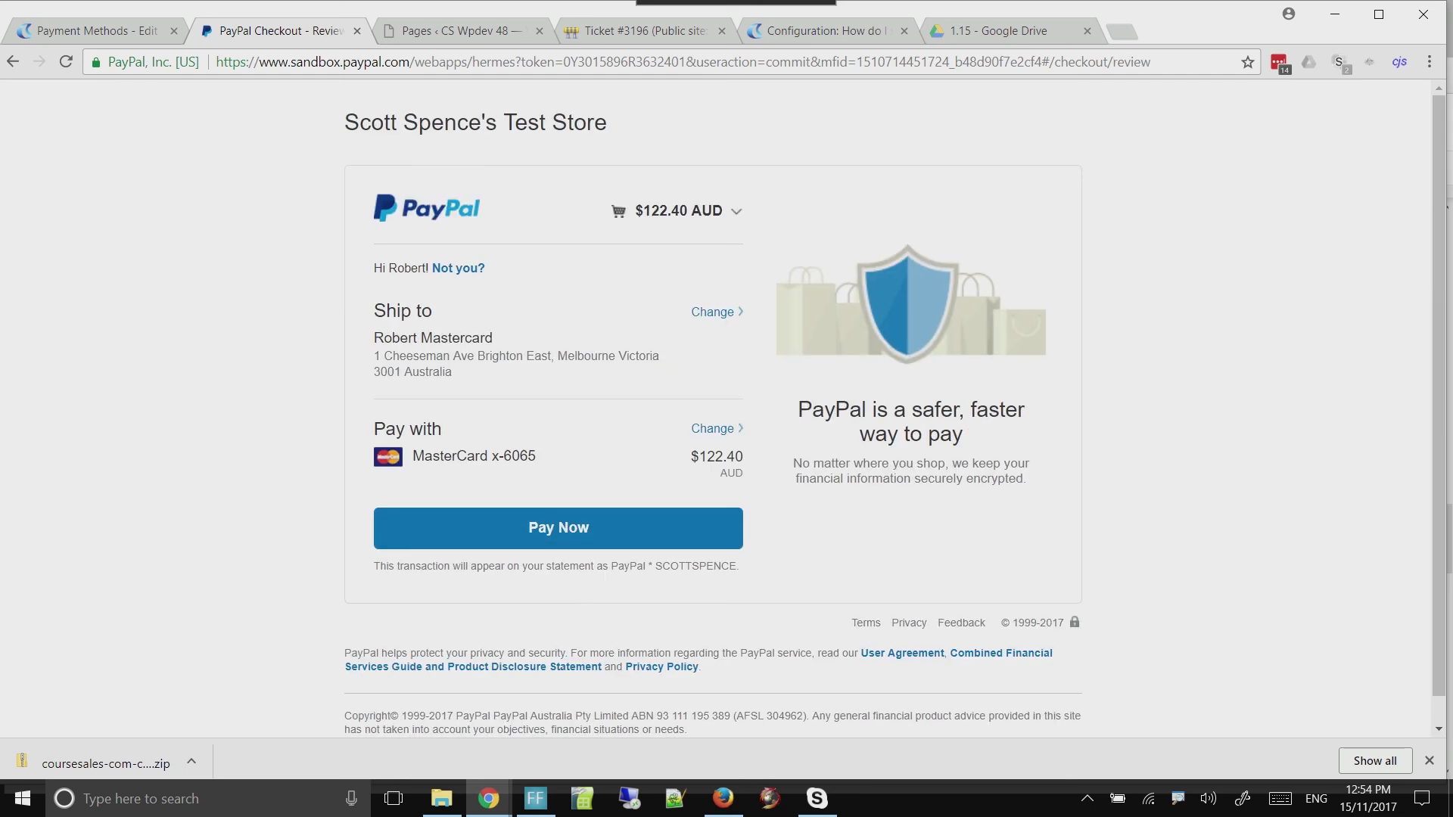
{"action": "left_click", "coordinate": [558, 528]}
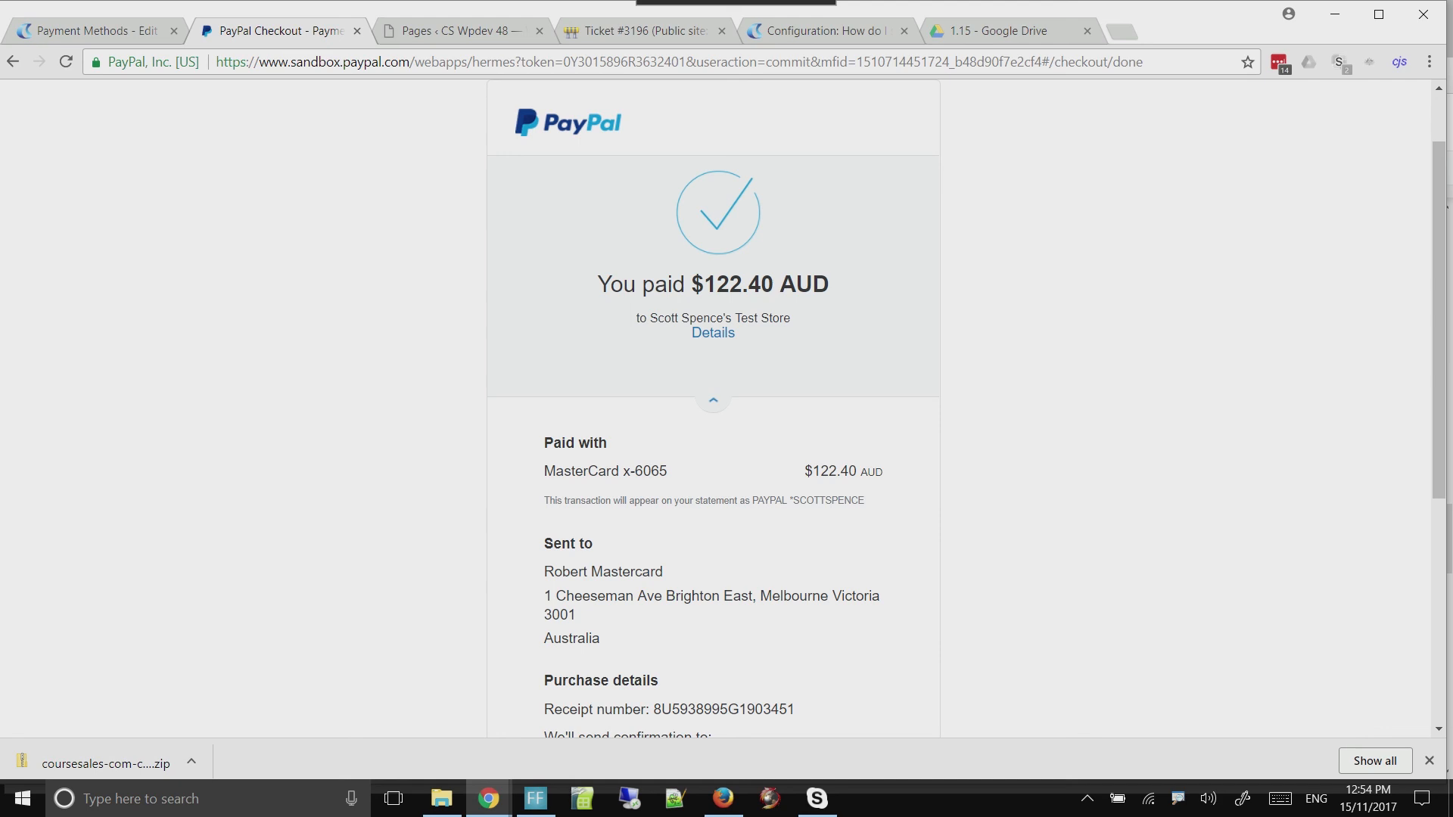
{"action": "scroll", "coordinate": [713, 408], "scroll_direction": "down", "scroll_amount": 4}
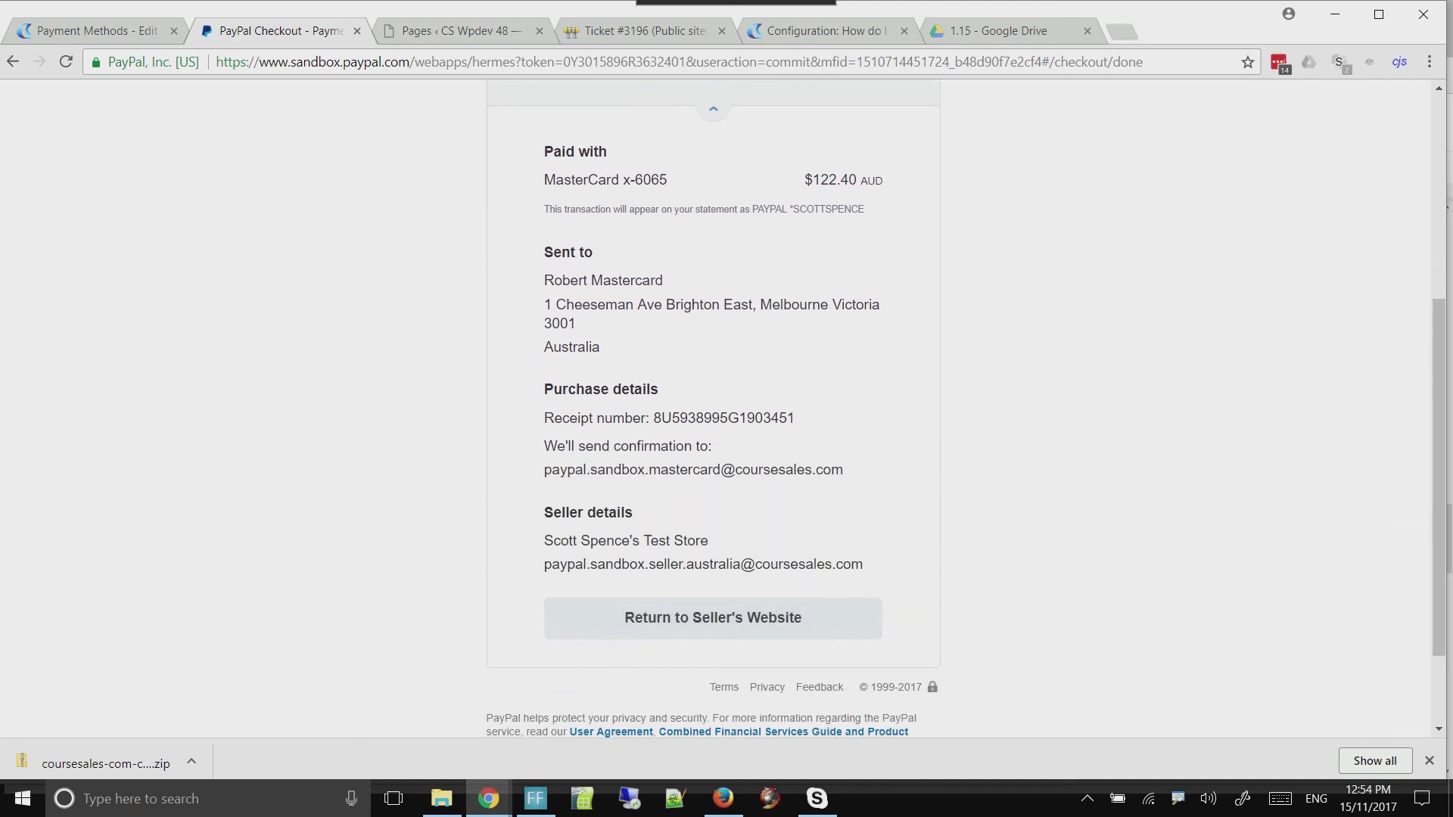
{"action": "left_click", "coordinate": [713, 618]}
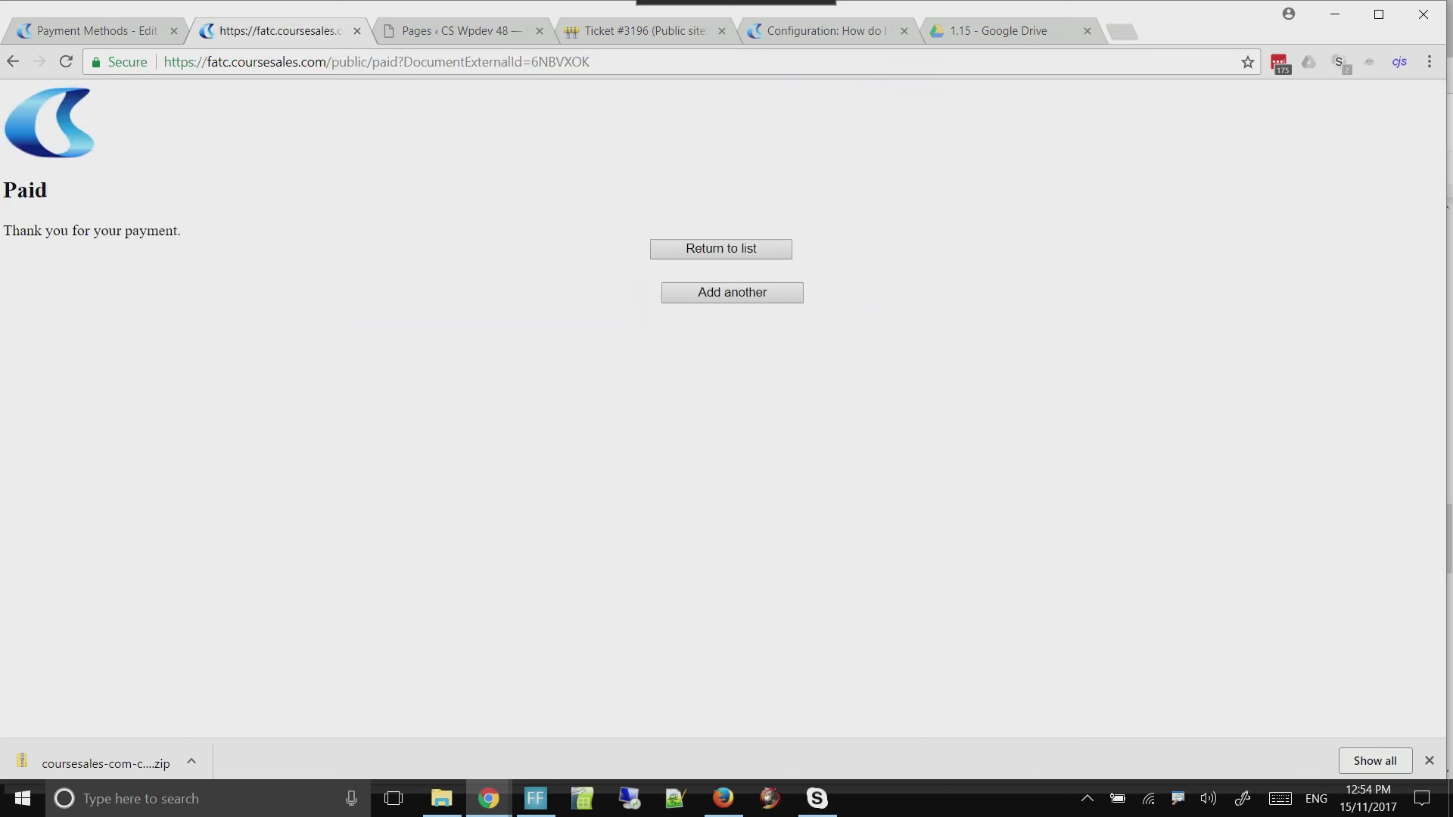
{"action": "left_click_drag", "start_coordinate": [12, 230], "coordinate": [182, 230]}
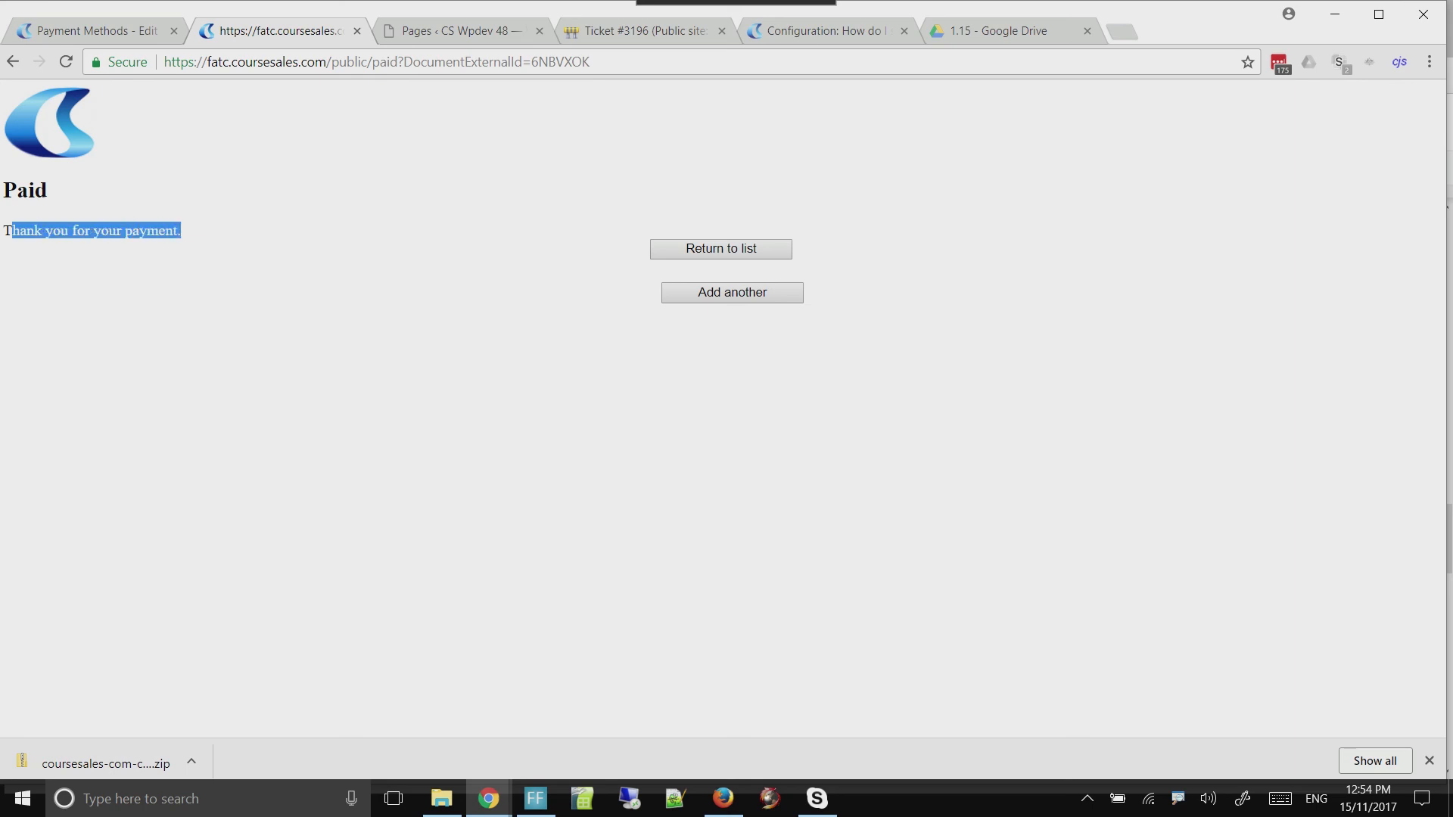
Open the list of course documents and check the status of the newest First Aid registration
{"action": "left_click", "coordinate": [97, 31]}
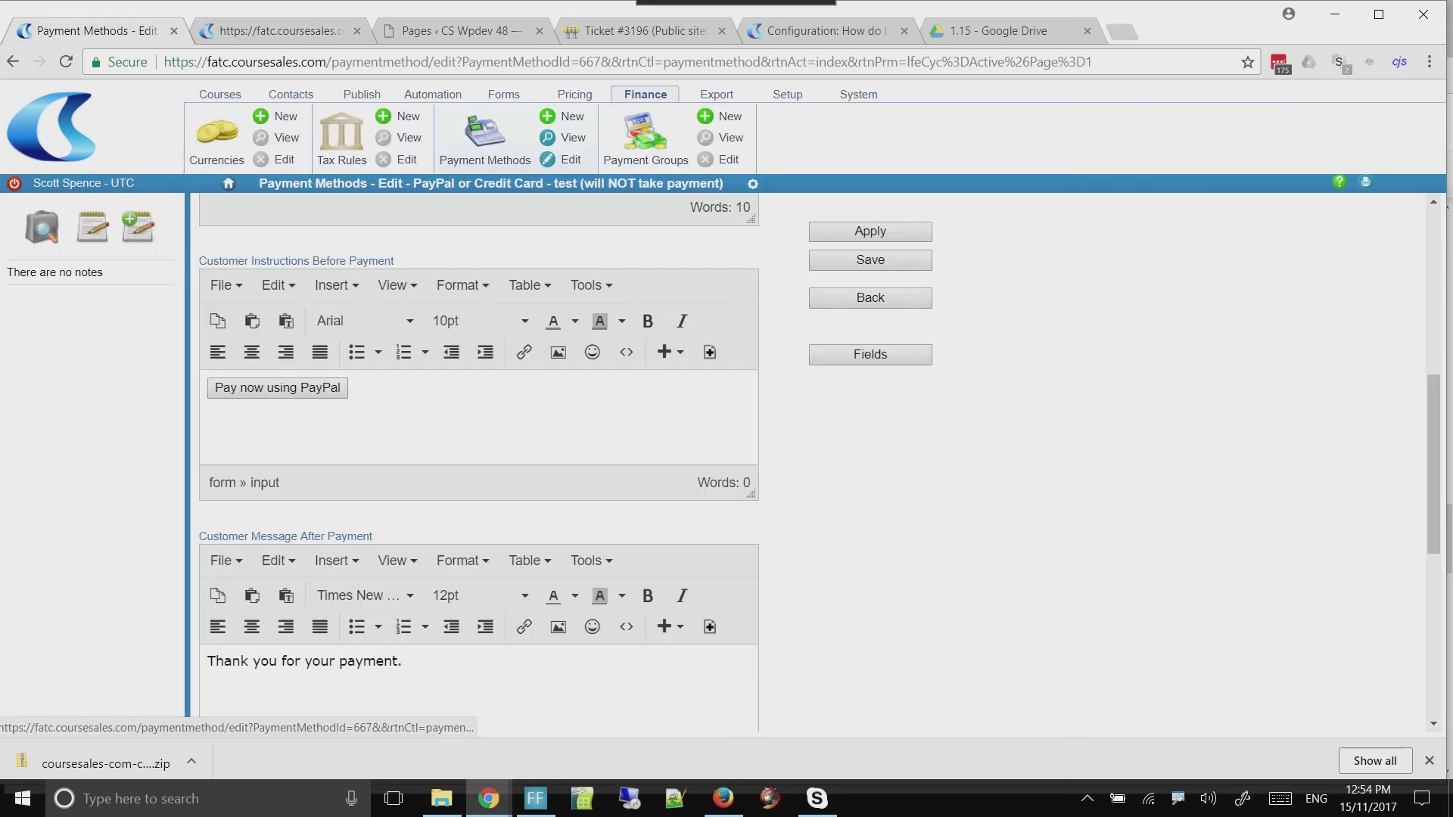
{"action": "left_click", "coordinate": [220, 95]}
{"action": "left_click", "coordinate": [625, 135]}
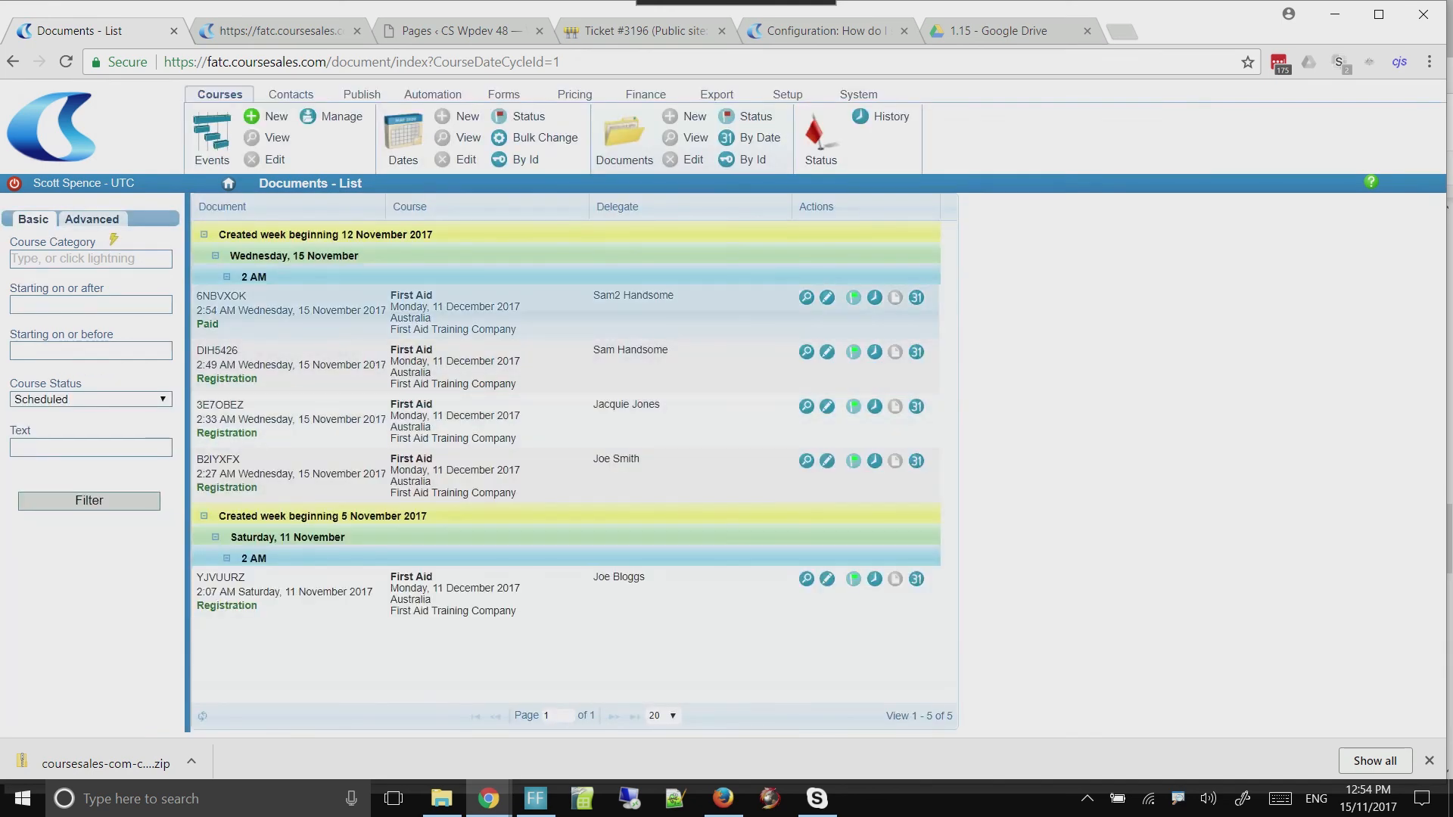
{"action": "left_click_drag", "start_coordinate": [197, 325], "coordinate": [219, 324]}
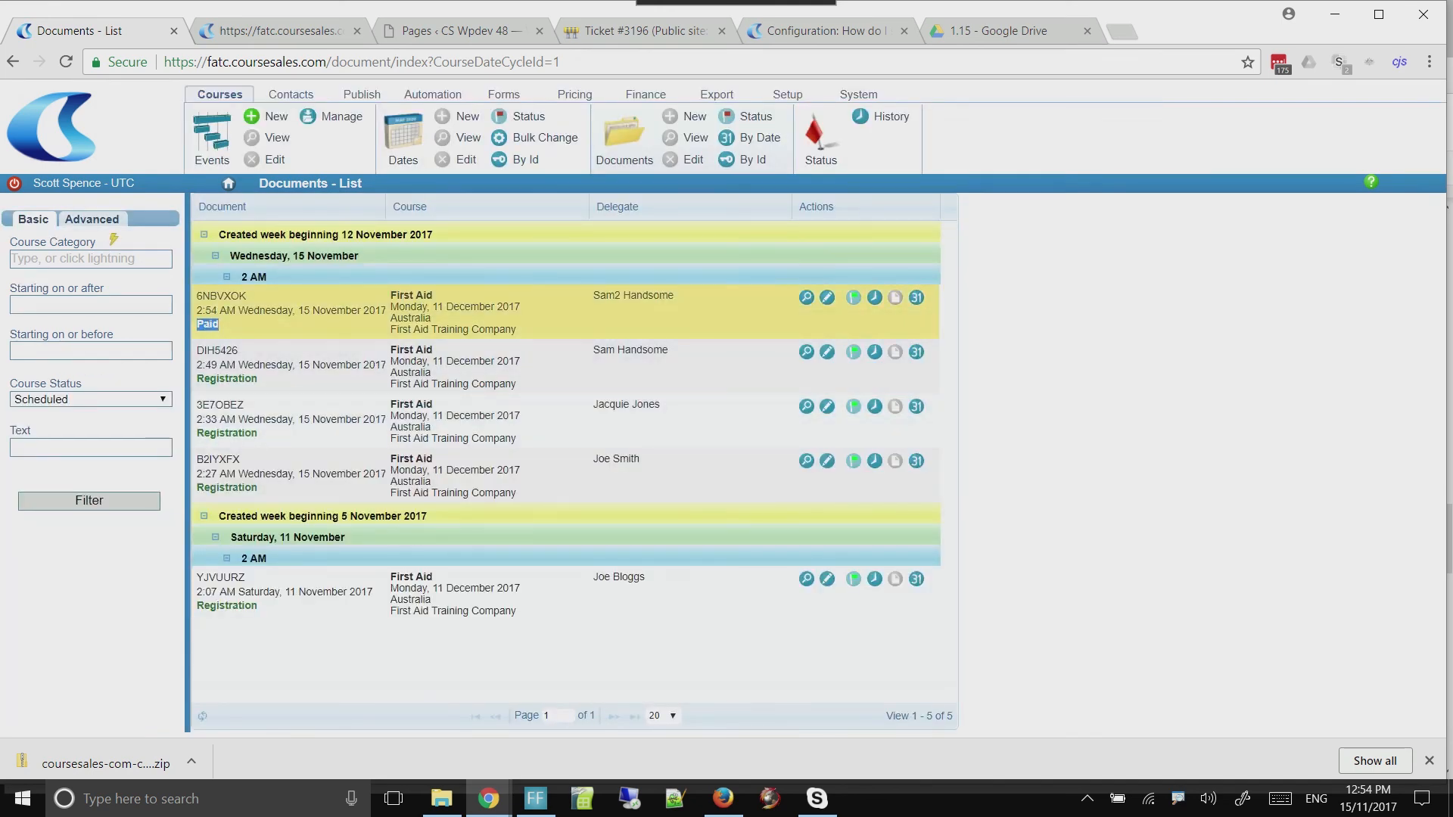
{"action": "left_click", "coordinate": [221, 325]}
Review the thank-you message on the payment return page again and go back to the documents list
{"action": "left_click", "coordinate": [453, 31]}
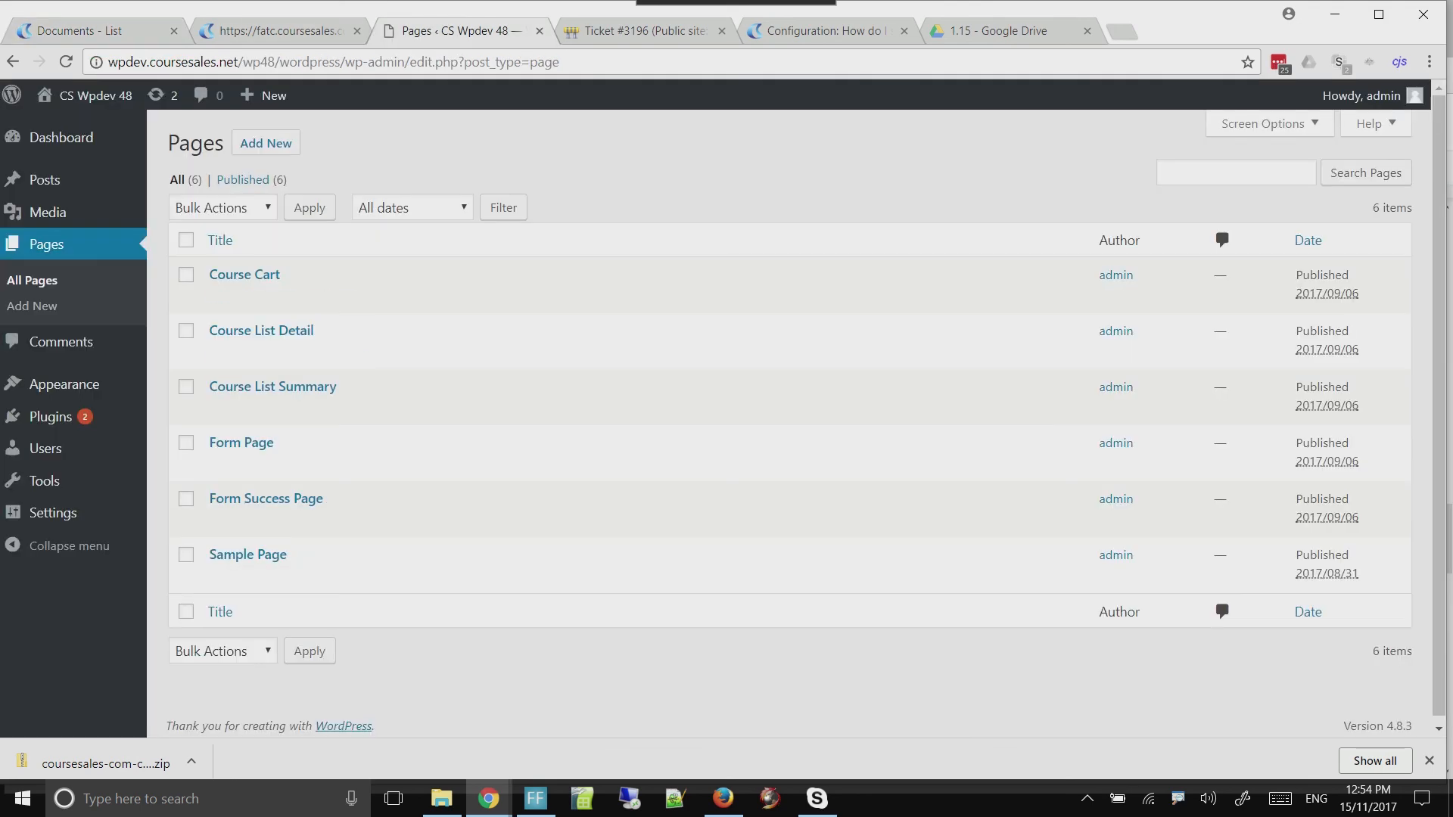
{"action": "left_click", "coordinate": [310, 31]}
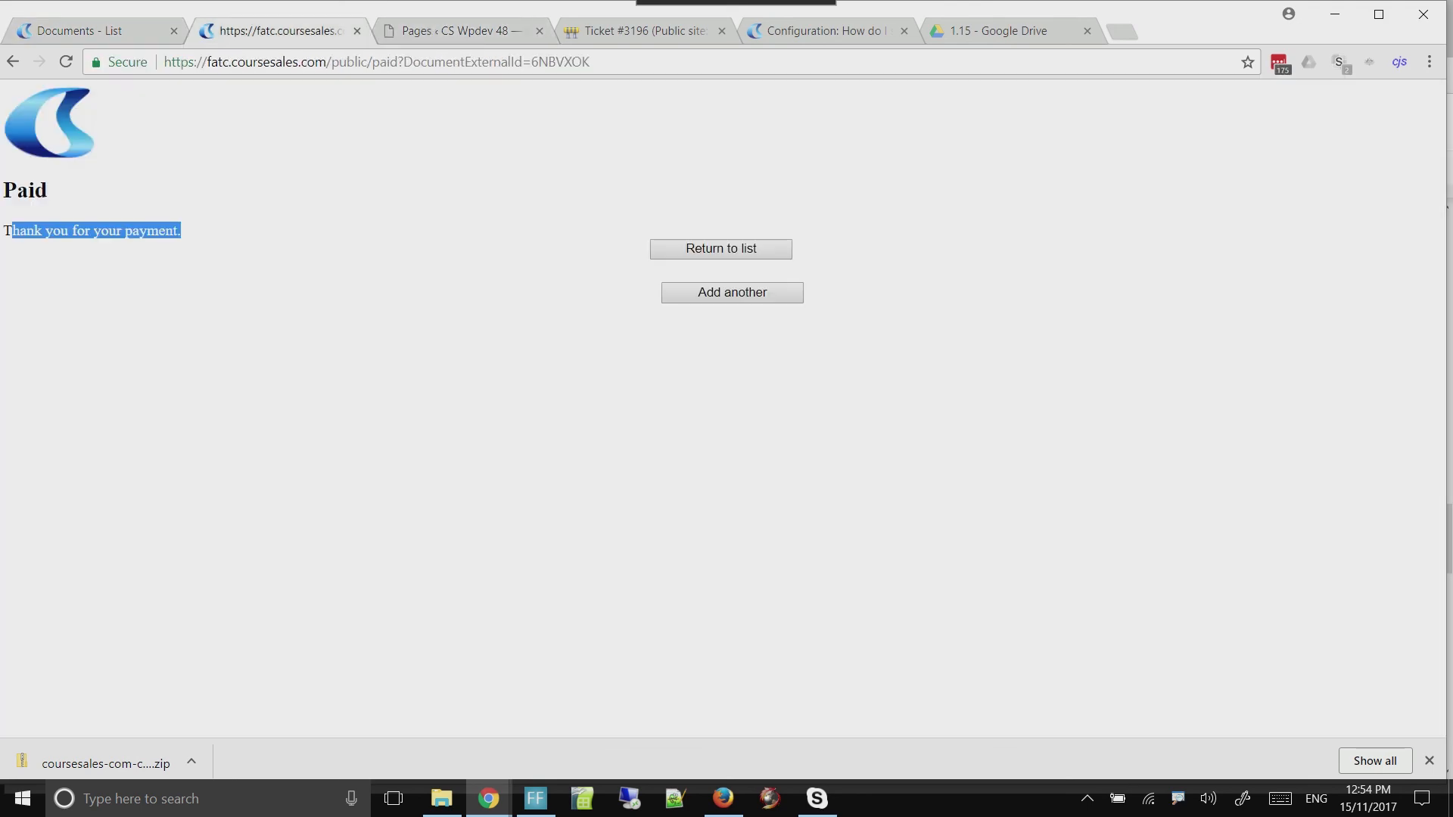
{"action": "left_click", "coordinate": [196, 235]}
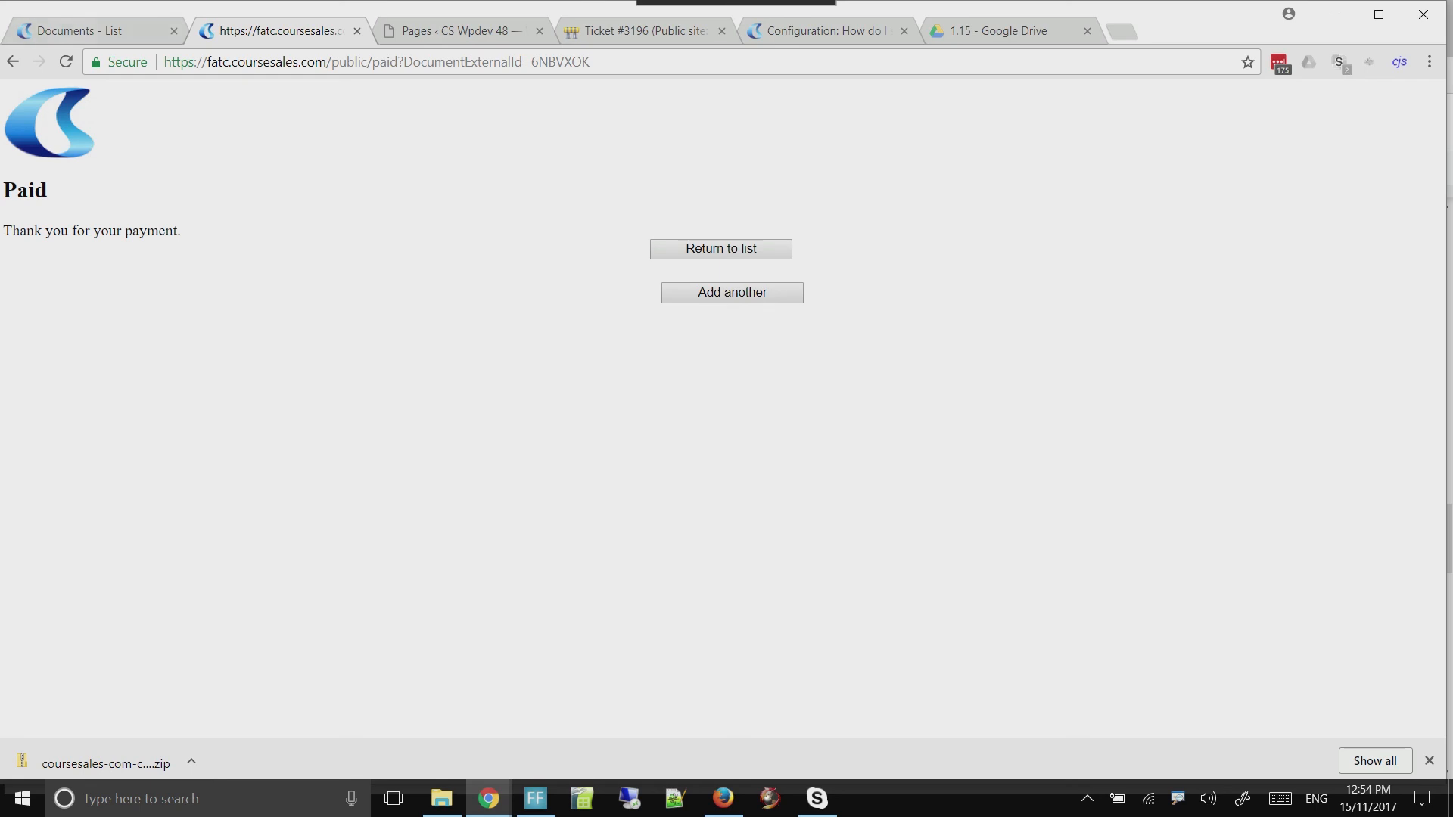
{"action": "left_click", "coordinate": [114, 31]}
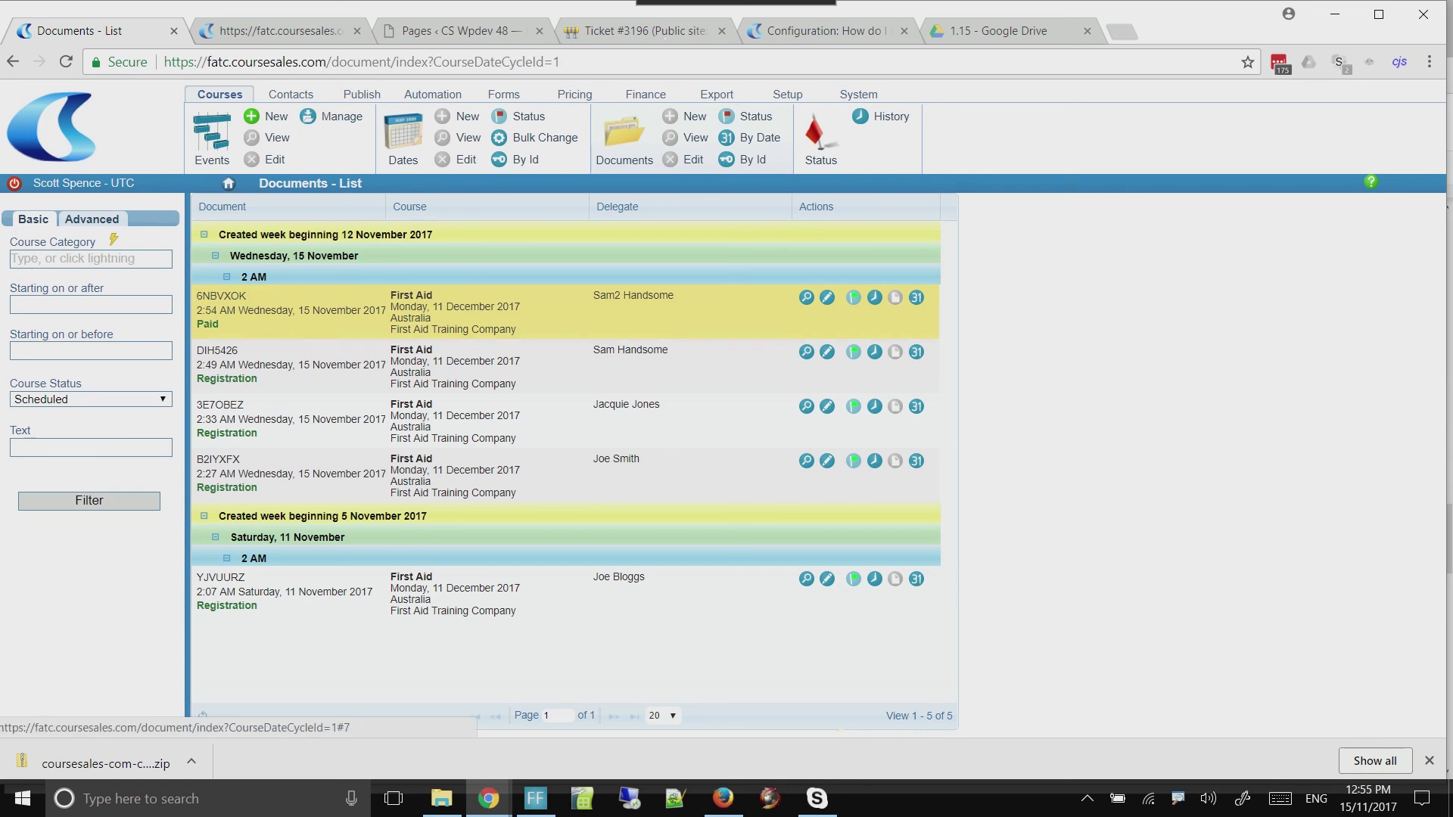
Open the payment method "PayPal or Credit Card - test (will NOT take payment)" for editing
{"action": "left_click", "coordinate": [646, 95]}
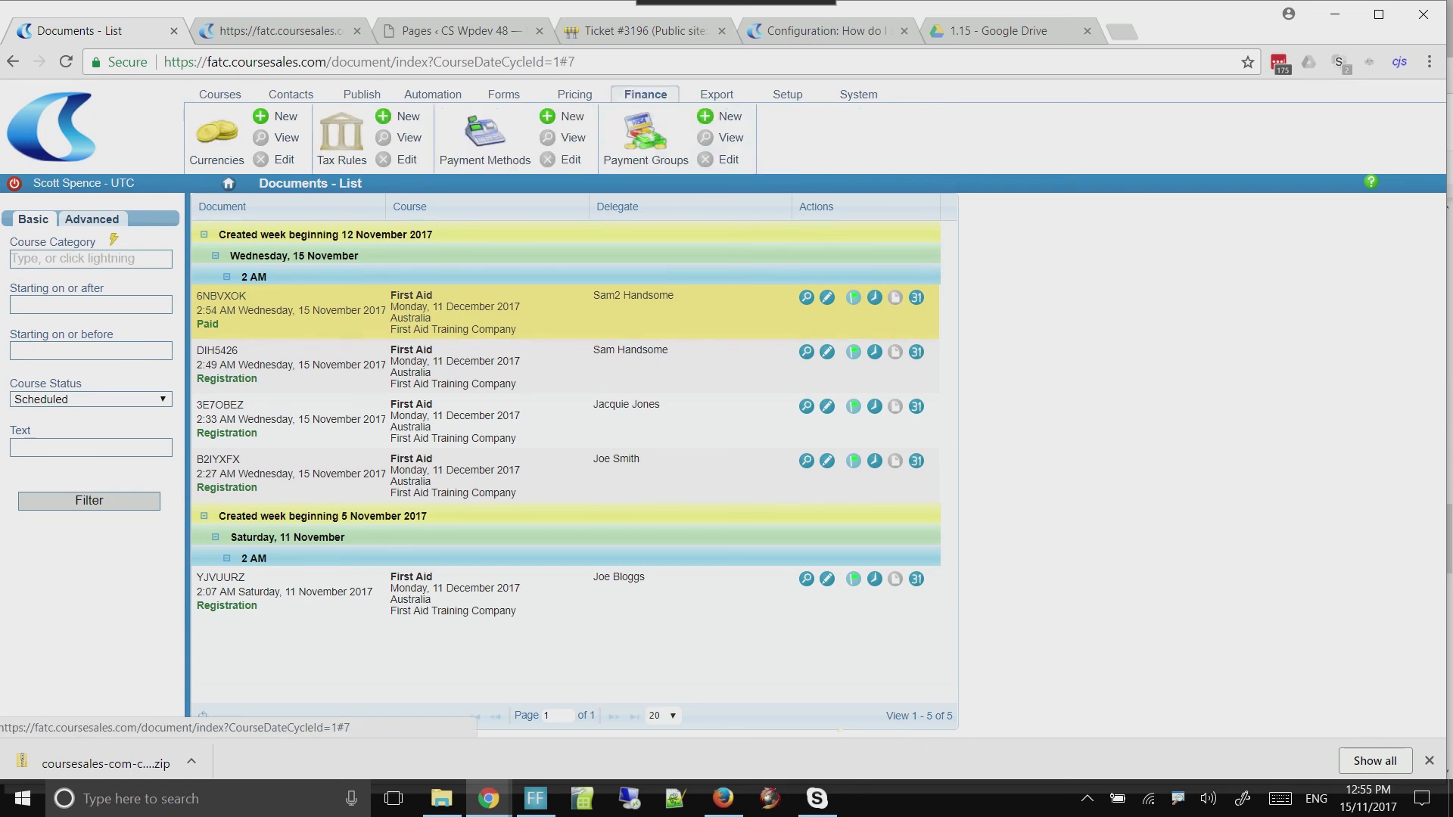
{"action": "left_click", "coordinate": [485, 130]}
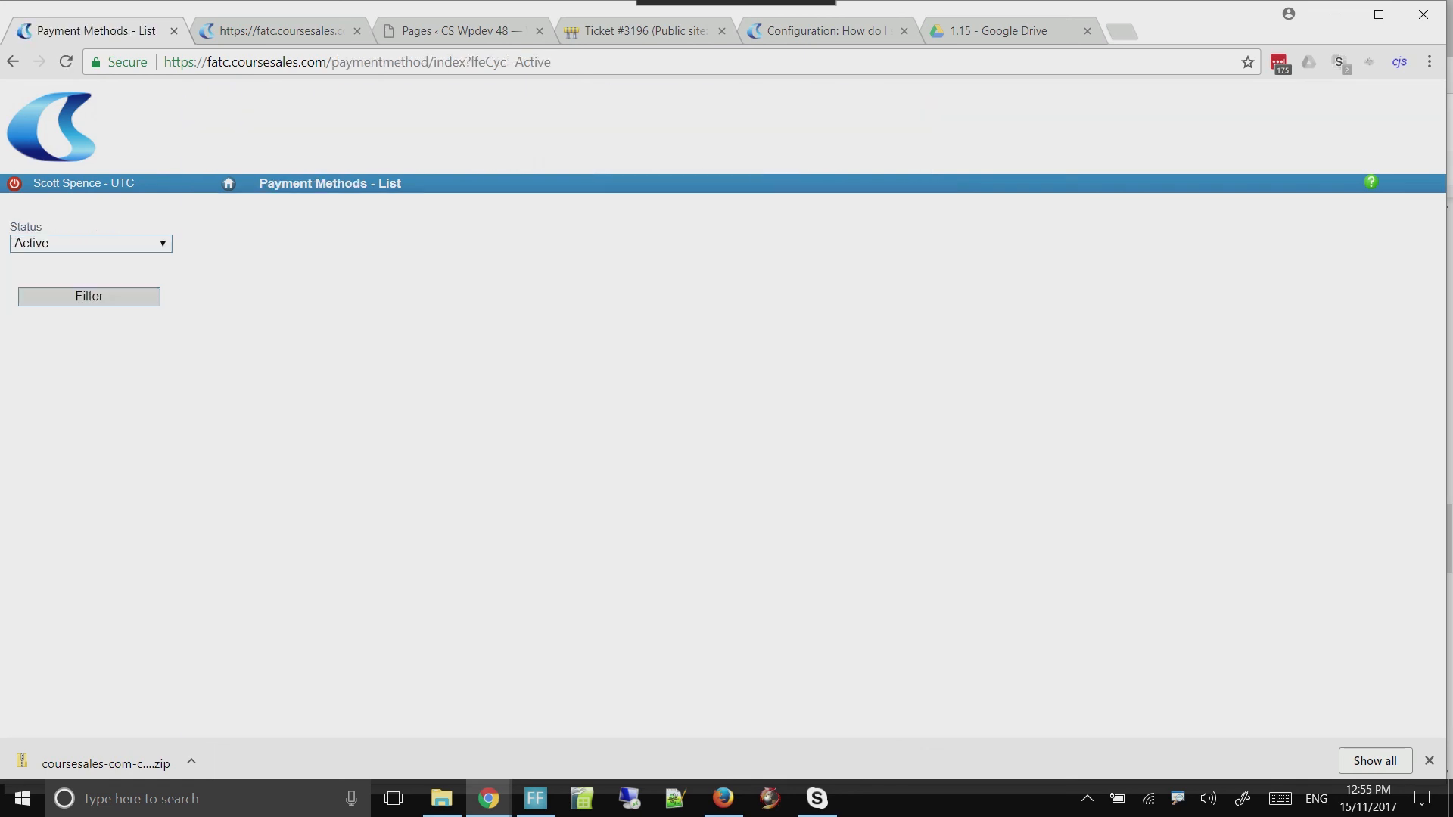
{"action": "left_click", "coordinate": [772, 234]}
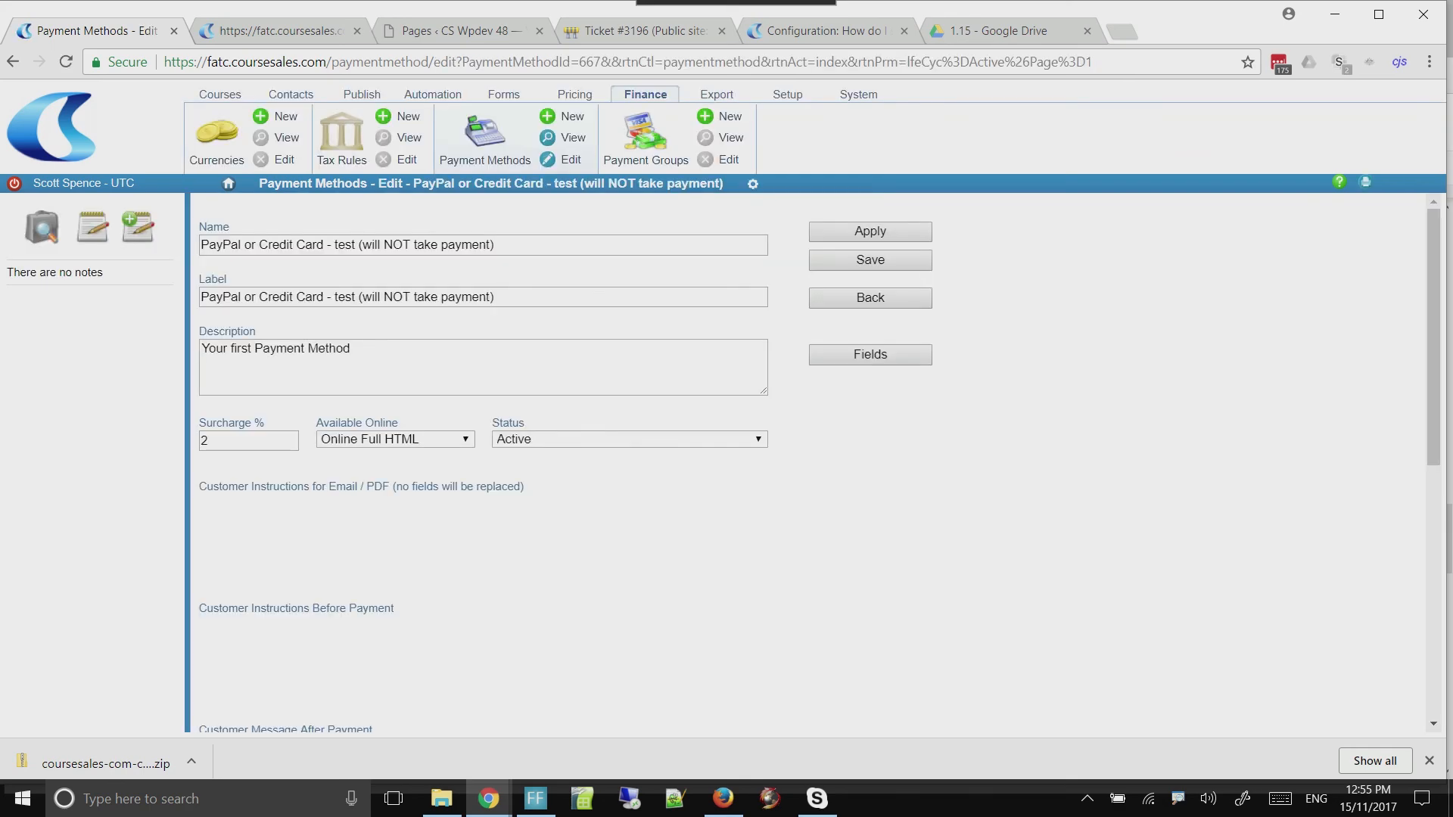
Add a second line reading "You paid" to the Customer Message After Payment
{"action": "scroll", "coordinate": [484, 454], "scroll_direction": "down", "scroll_amount": 9}
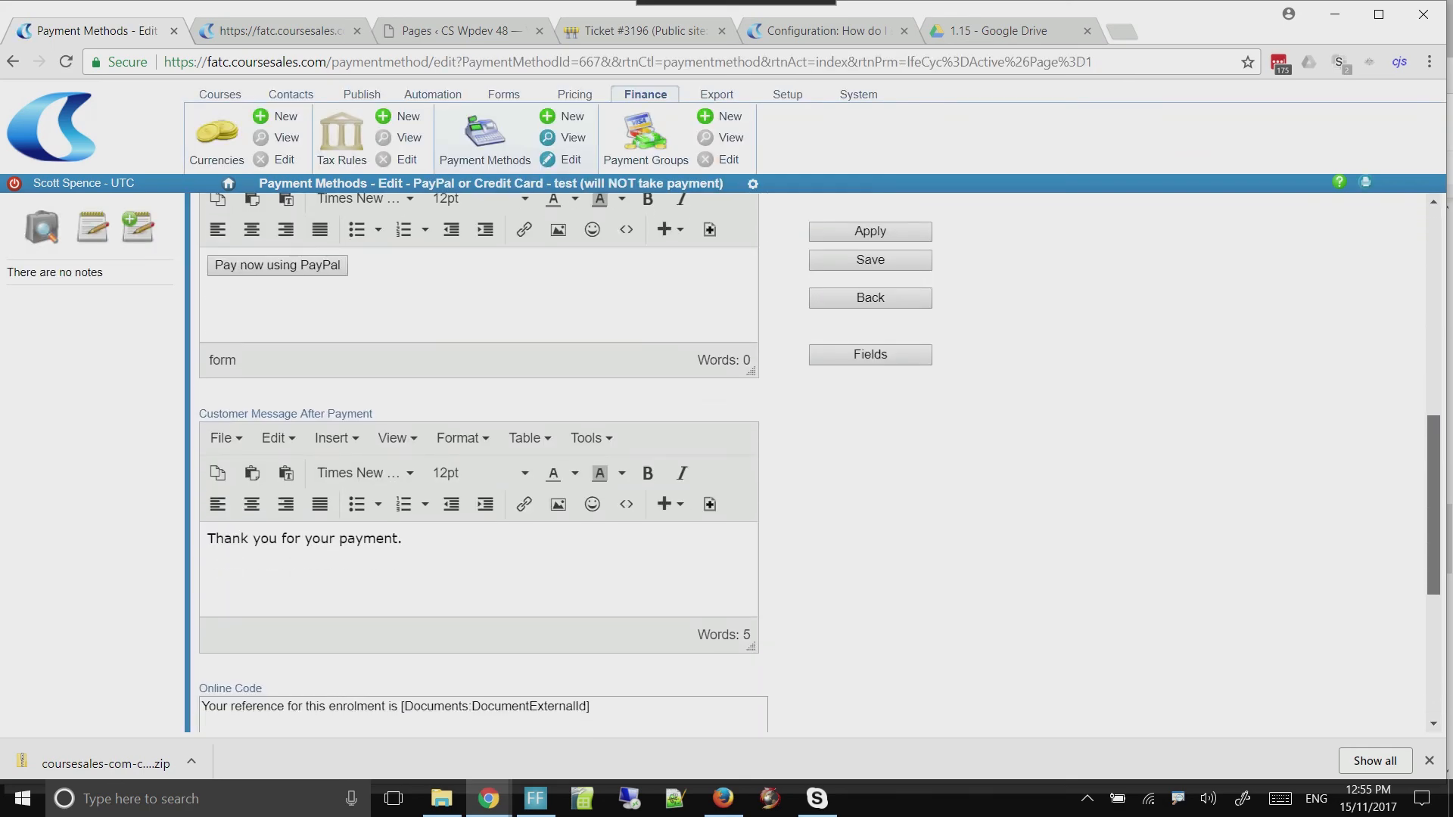
{"action": "left_click", "coordinate": [402, 492]}
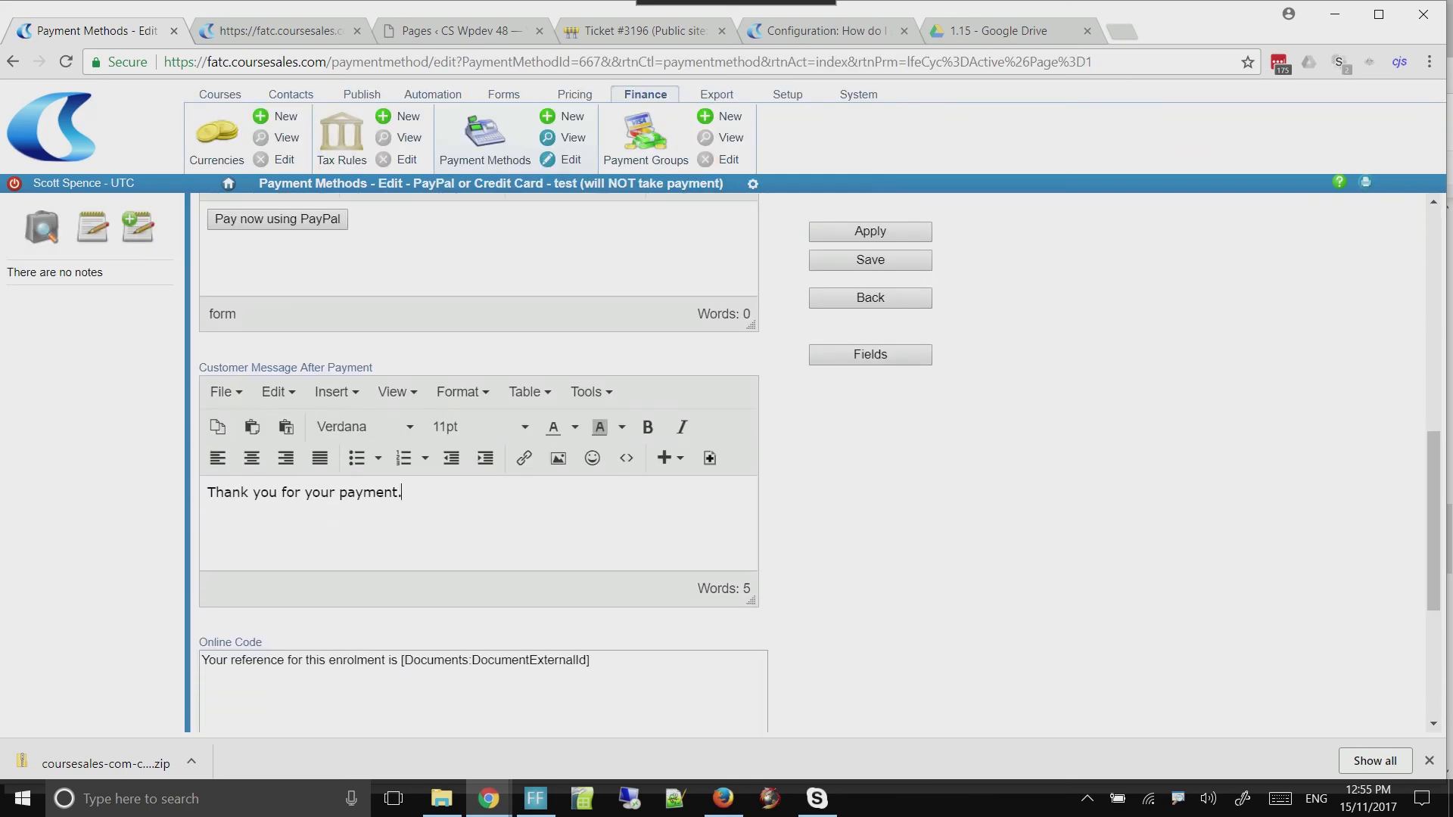
{"action": "key", "text": "Return"}
{"action": "type", "text": "You paid"}
Look up the Price Detail fields in the field reference list and search them for "total"
{"action": "left_click", "coordinate": [870, 354]}
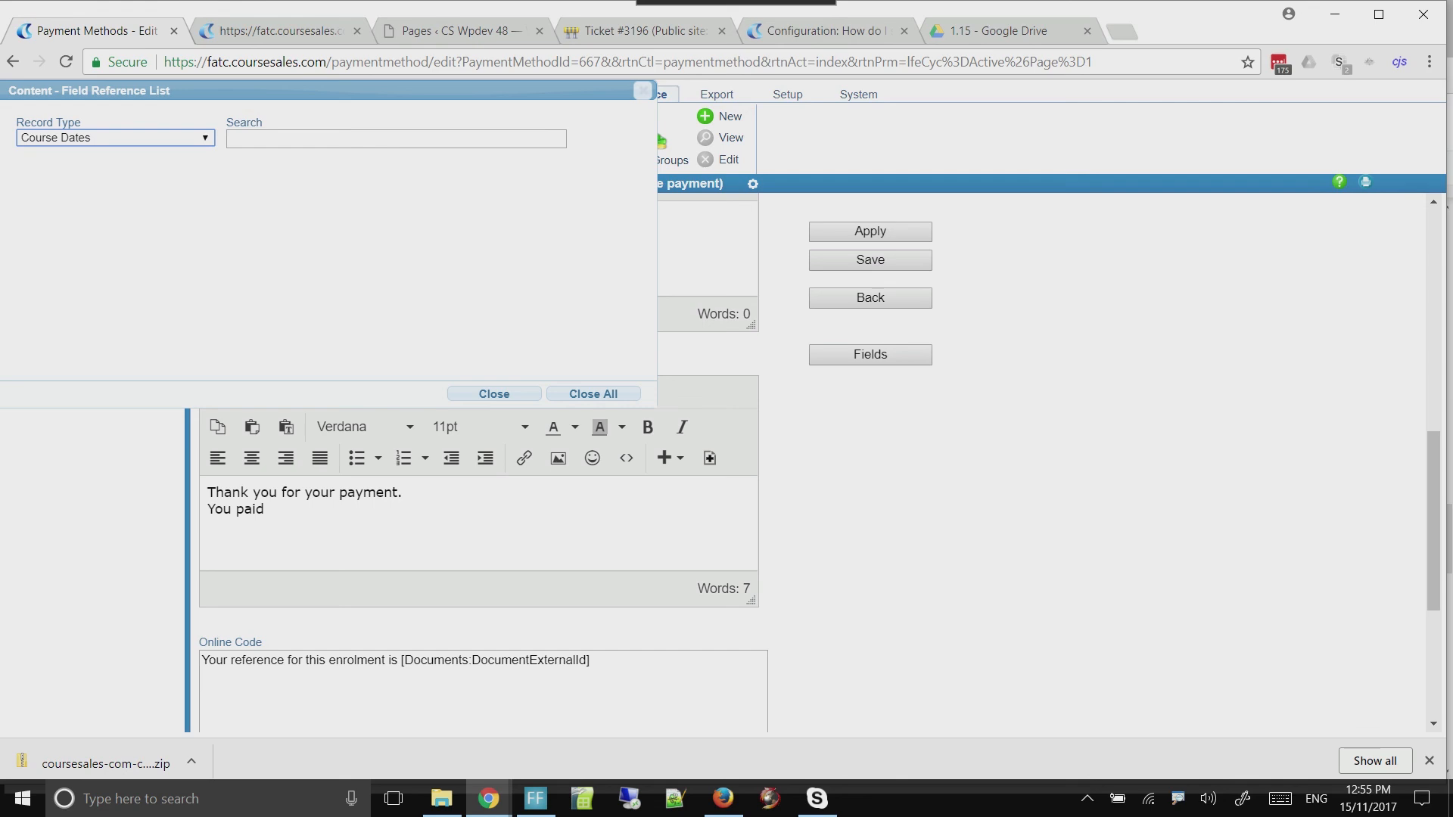
{"action": "left_click", "coordinate": [115, 138]}
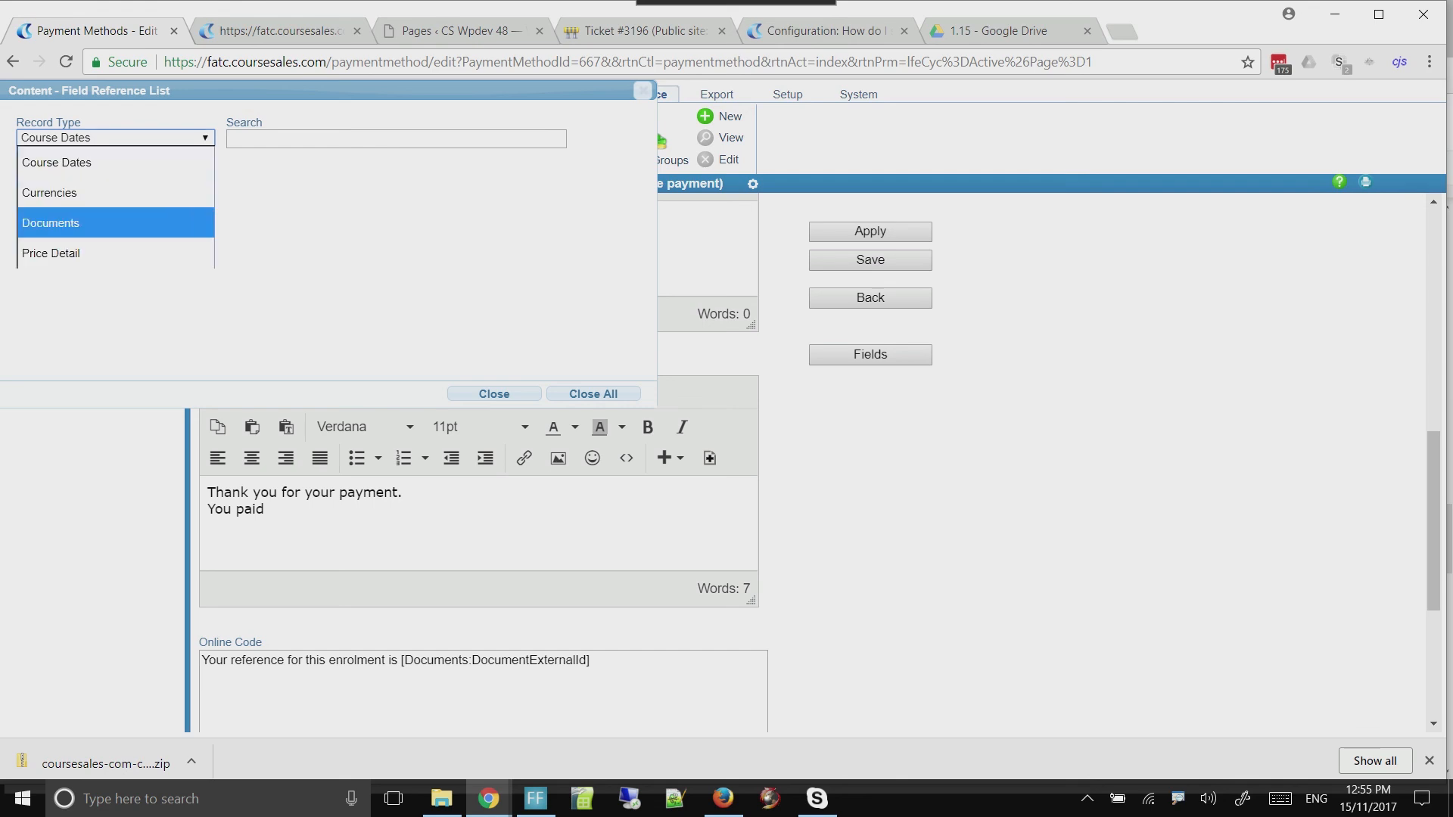
{"action": "left_click", "coordinate": [115, 253]}
{"action": "left_click", "coordinate": [326, 139]}
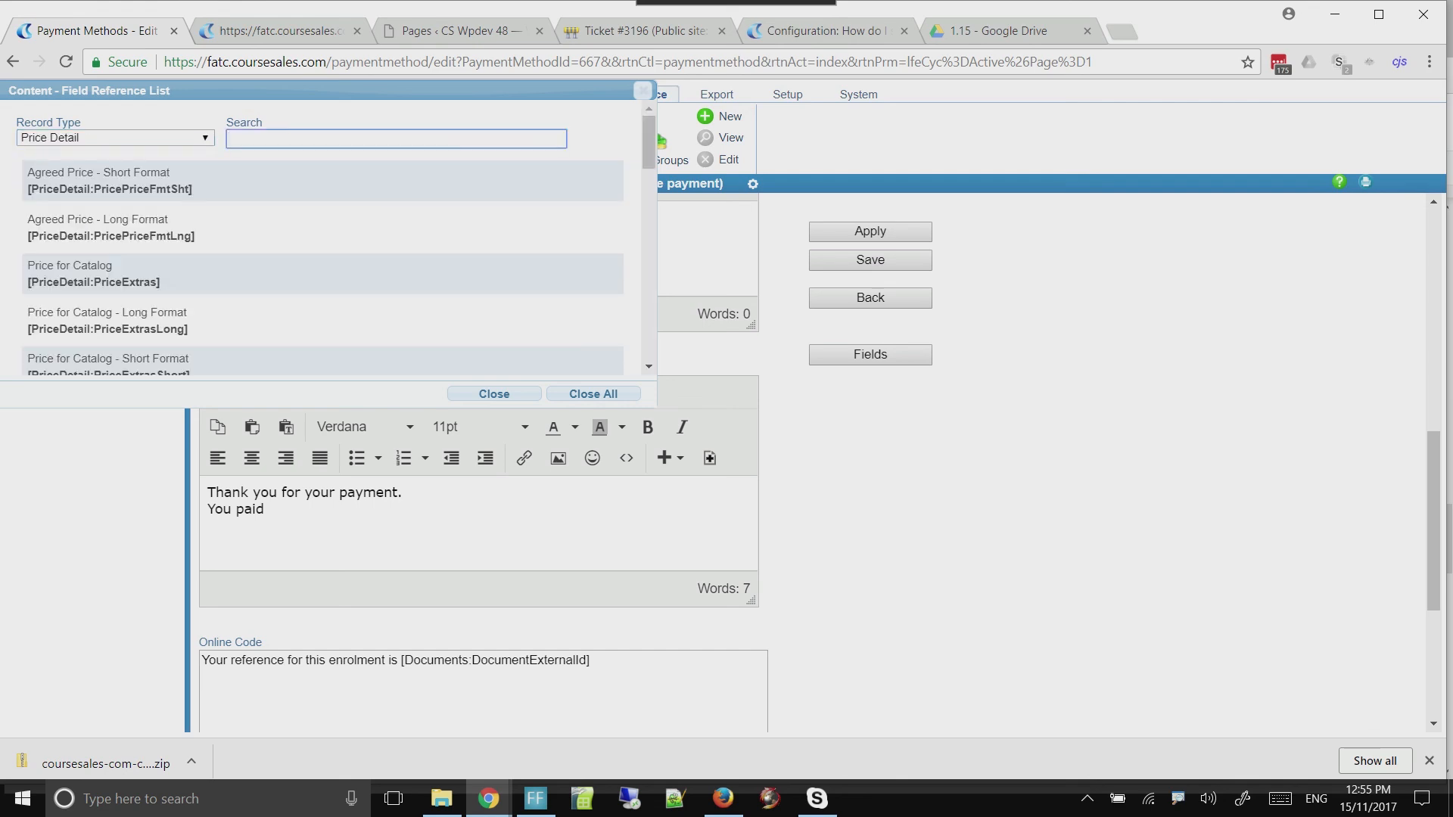
{"action": "type", "text": "pai"}
{"action": "key", "text": "BackSpace"}
{"action": "key", "text": "BackSpace"}
{"action": "key", "text": "BackSpace"}
{"action": "type", "text": "total"}
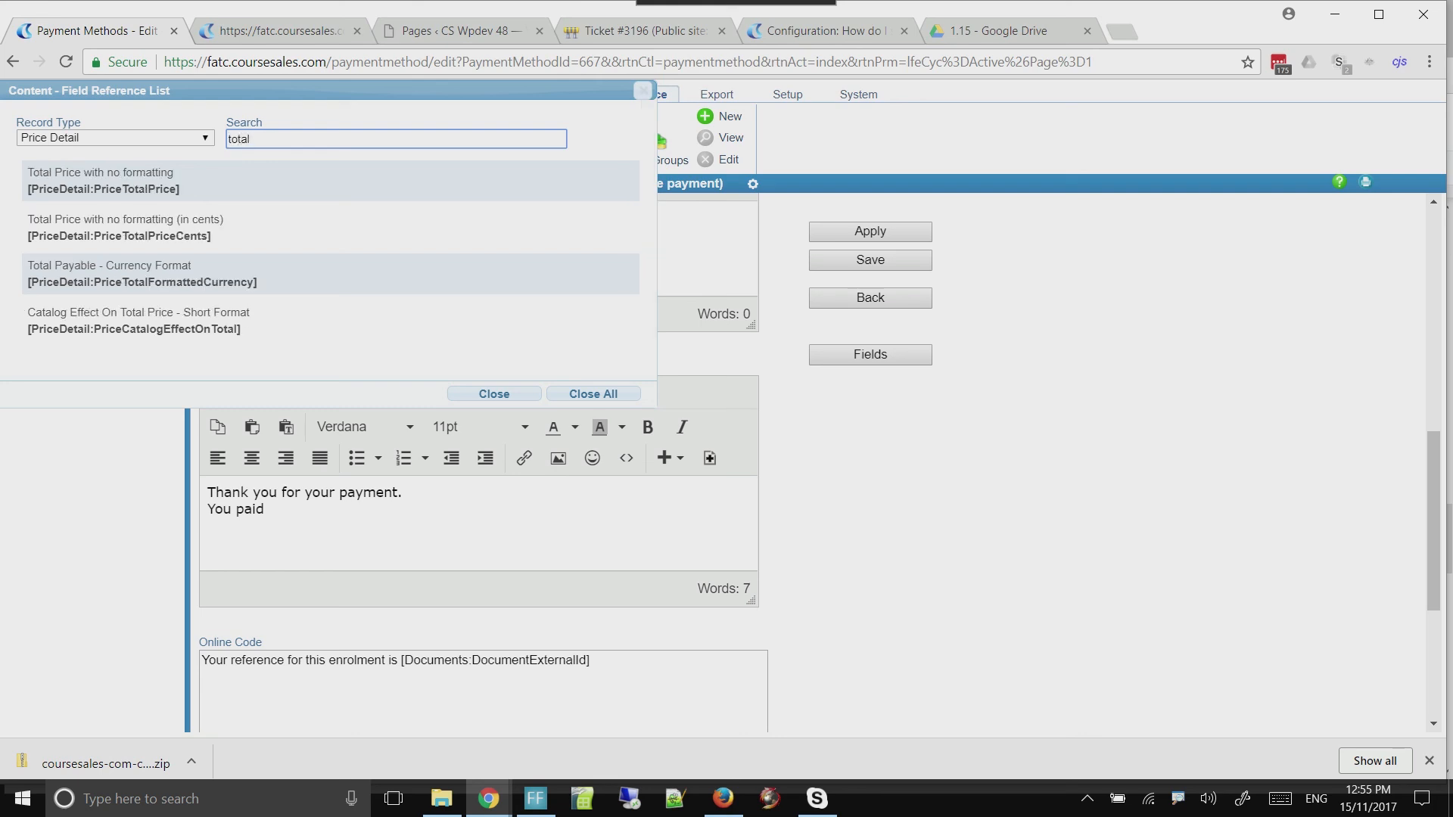
Insert the field [PriceDetail:PriceTotalFormattedCurrency] after "You paid", put a blank line above that line, and apply the changes
{"action": "mouse_move", "coordinate": [175, 172]}
{"action": "left_mouse_down"}
{"action": "mouse_move", "coordinate": [55, 188]}
{"action": "mouse_move", "coordinate": [179, 189]}
{"action": "left_mouse_up"}
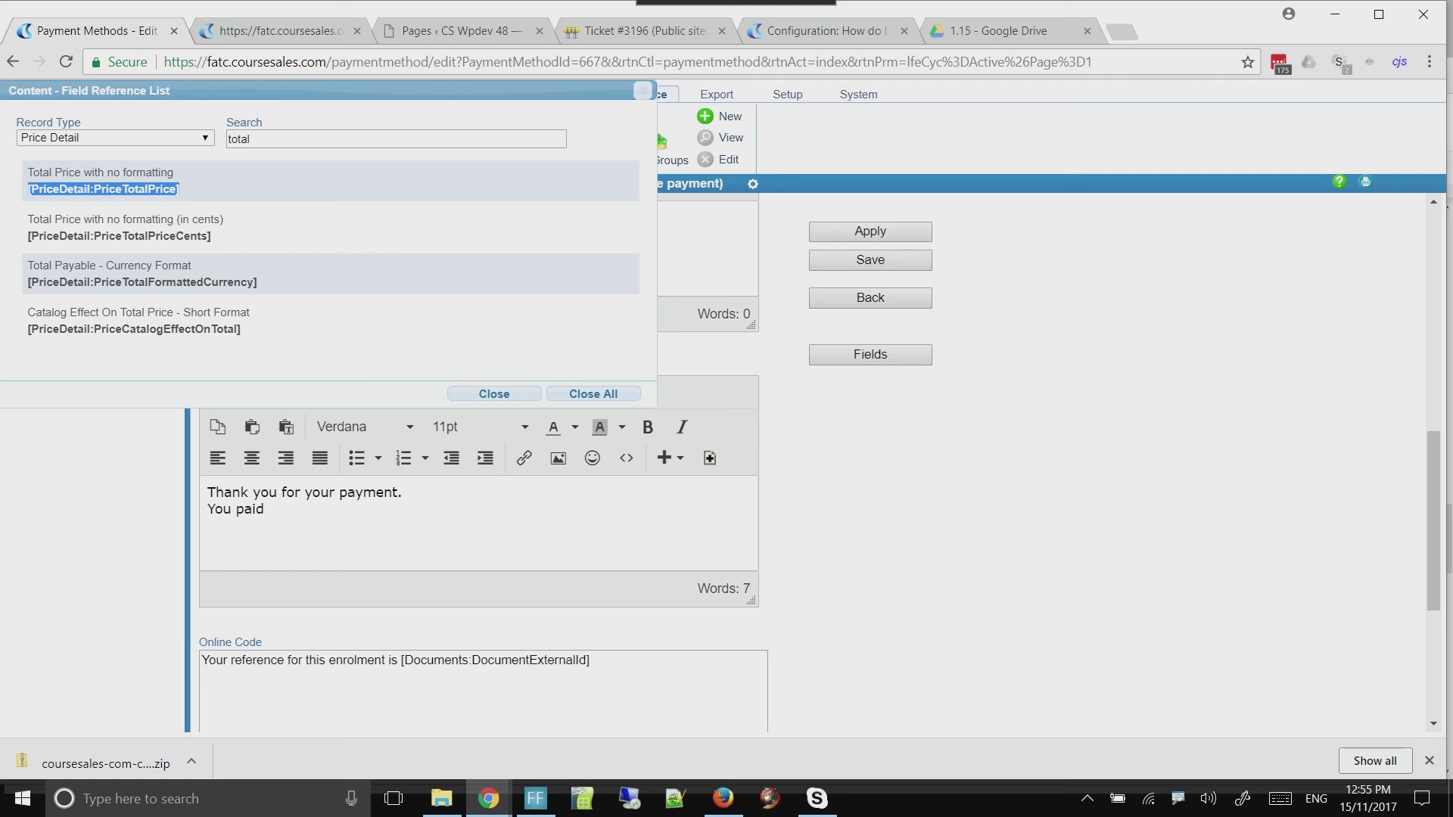
{"action": "left_click", "coordinate": [271, 509]}
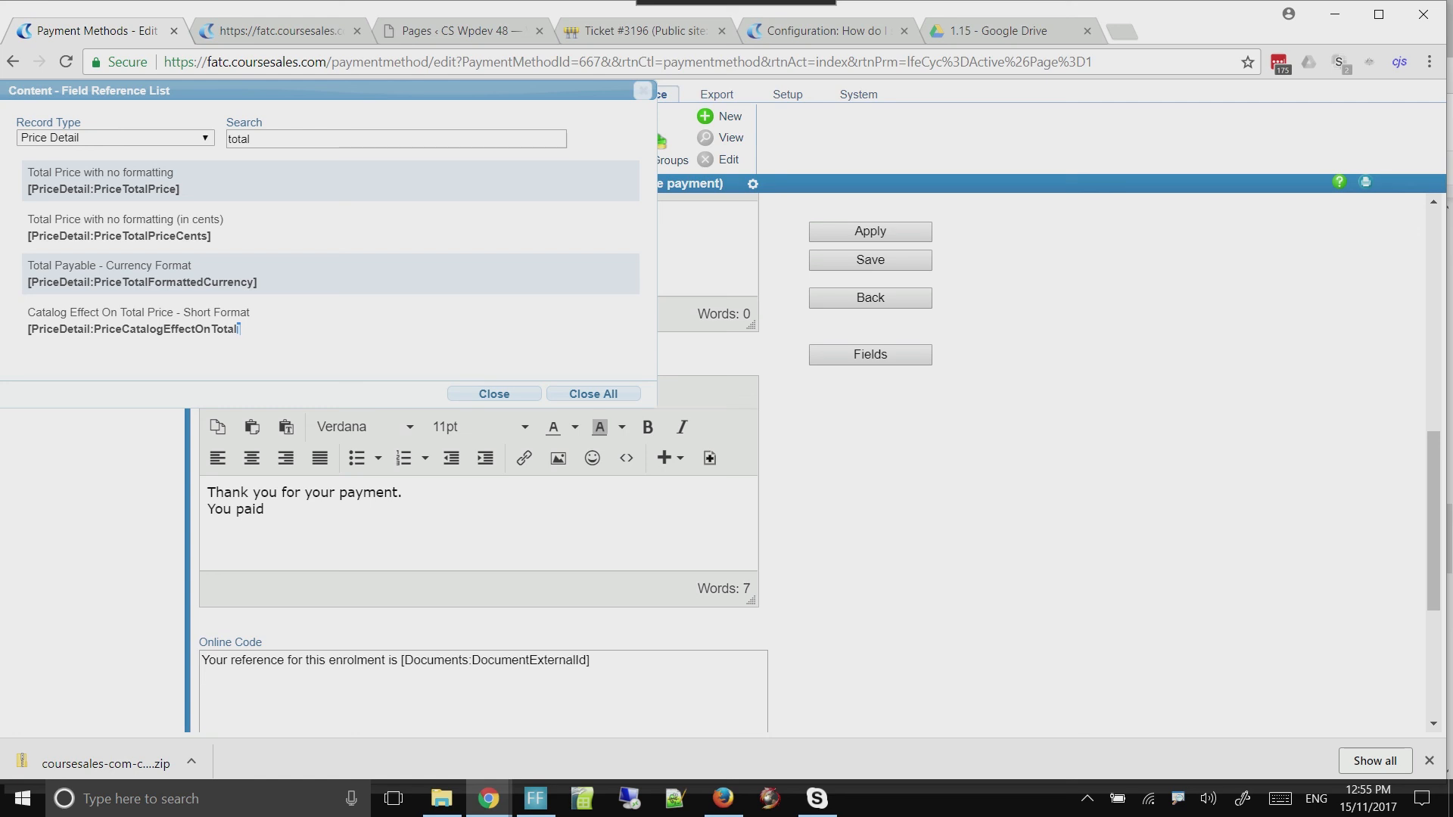
{"action": "left_click_drag", "start_coordinate": [257, 282], "coordinate": [29, 282]}
{"action": "key", "text": "ctrl+c"}
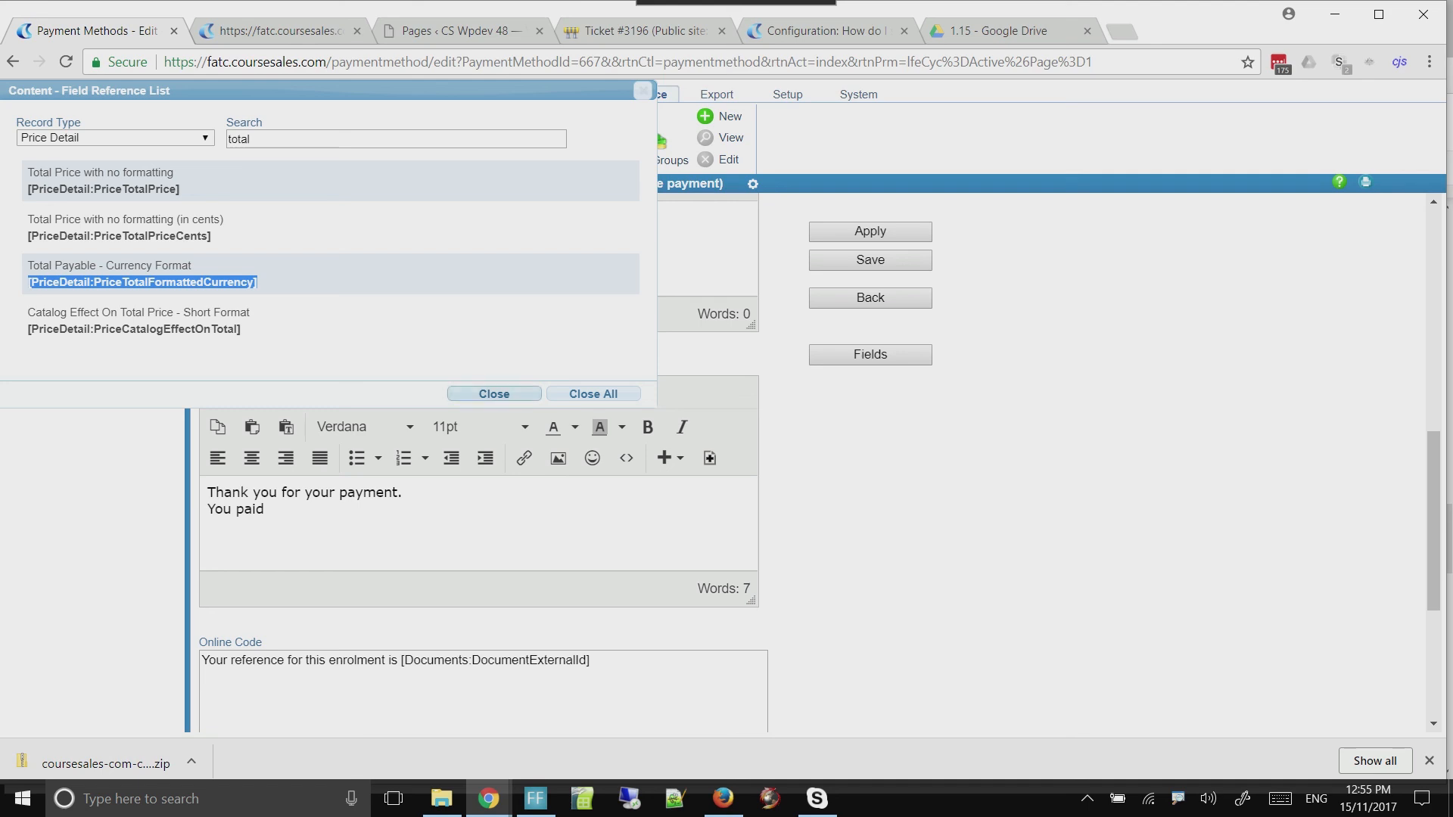
{"action": "left_click", "coordinate": [494, 393]}
{"action": "key", "text": "ctrl+v"}
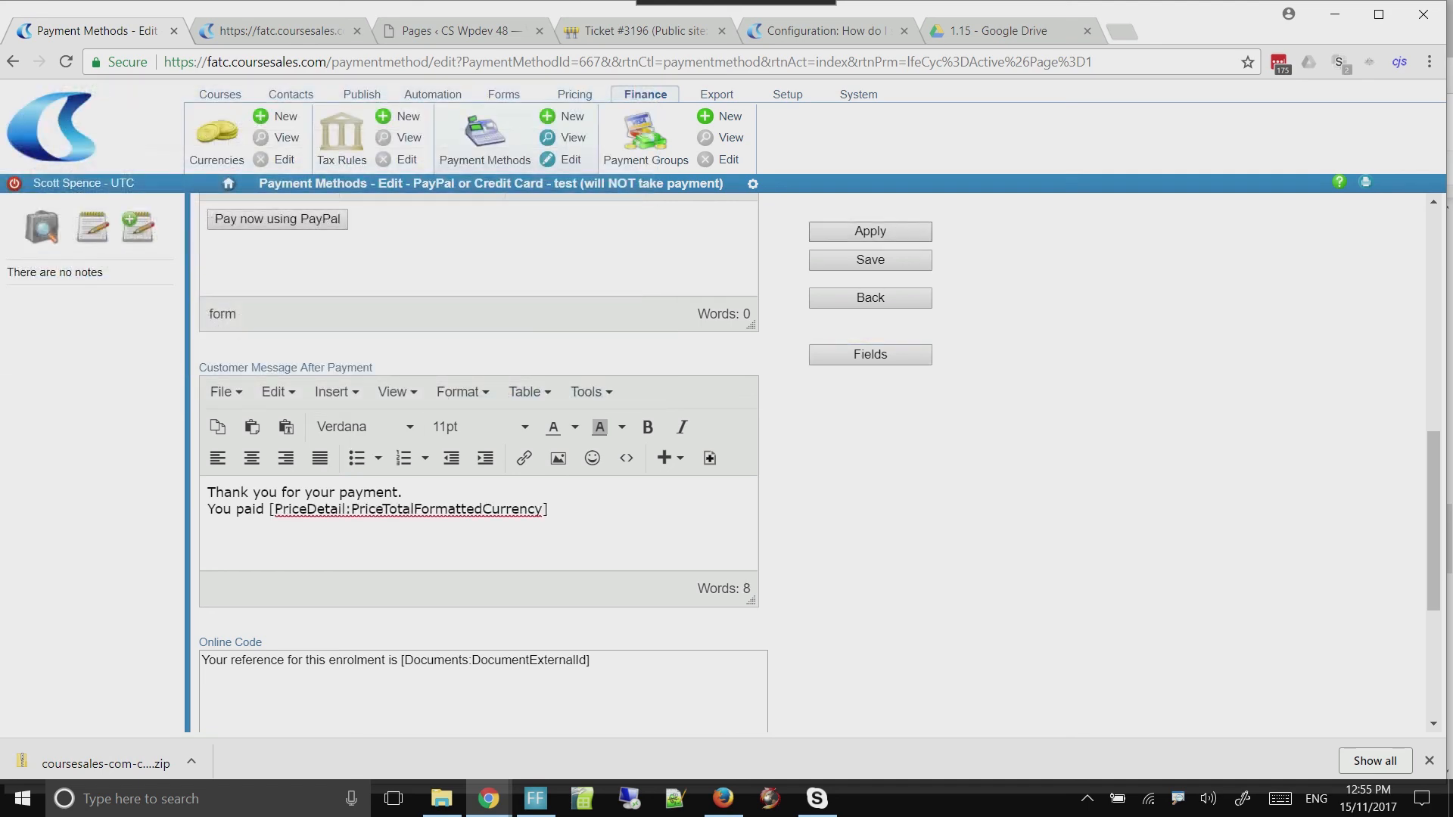
{"action": "key", "text": "Return"}
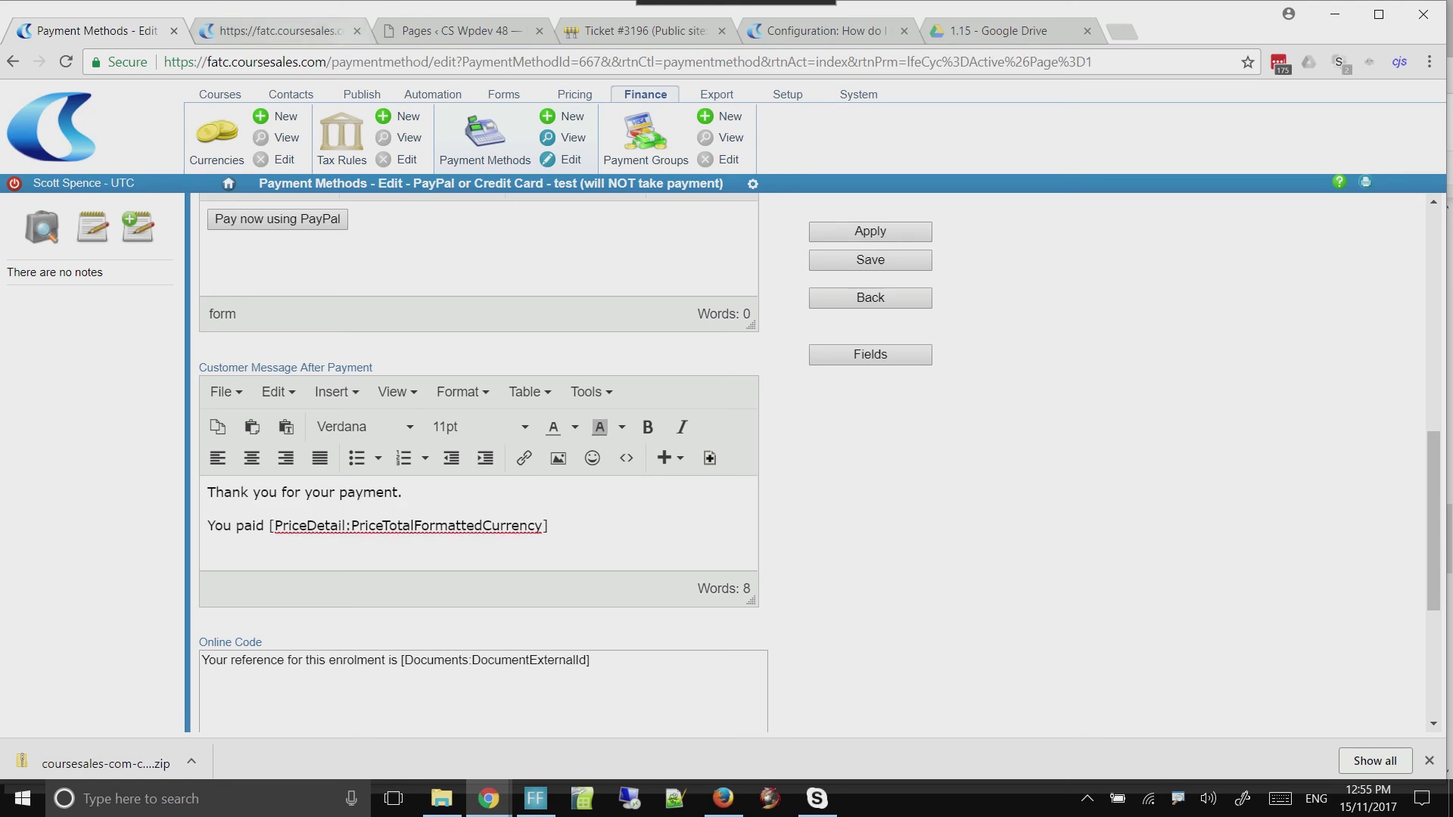
Reload the payment return page, compare its thank-you message with the edited template, and return to the payment method
{"action": "key", "text": "ctrl+Tab"}
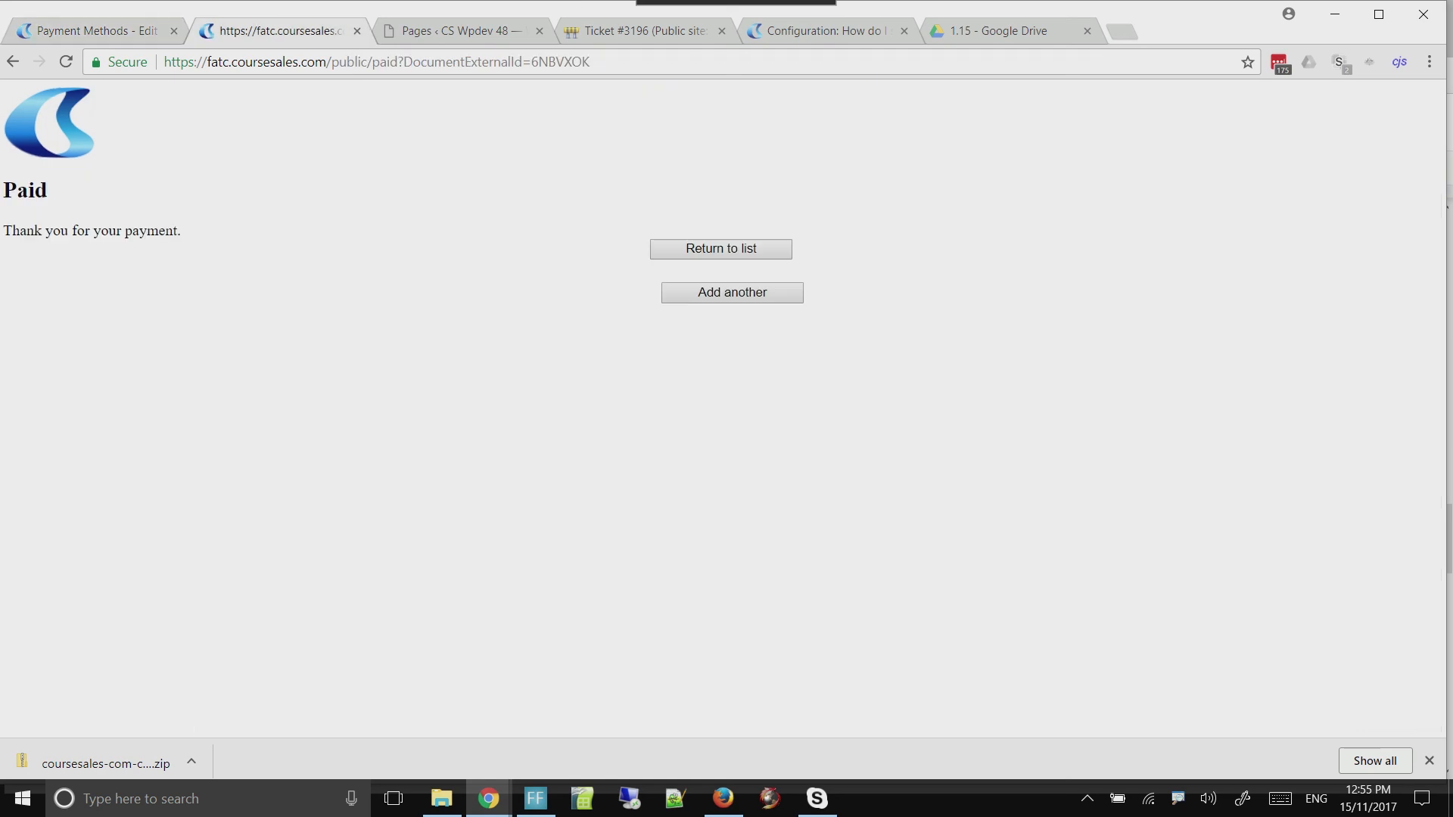
{"action": "left_click", "coordinate": [66, 61]}
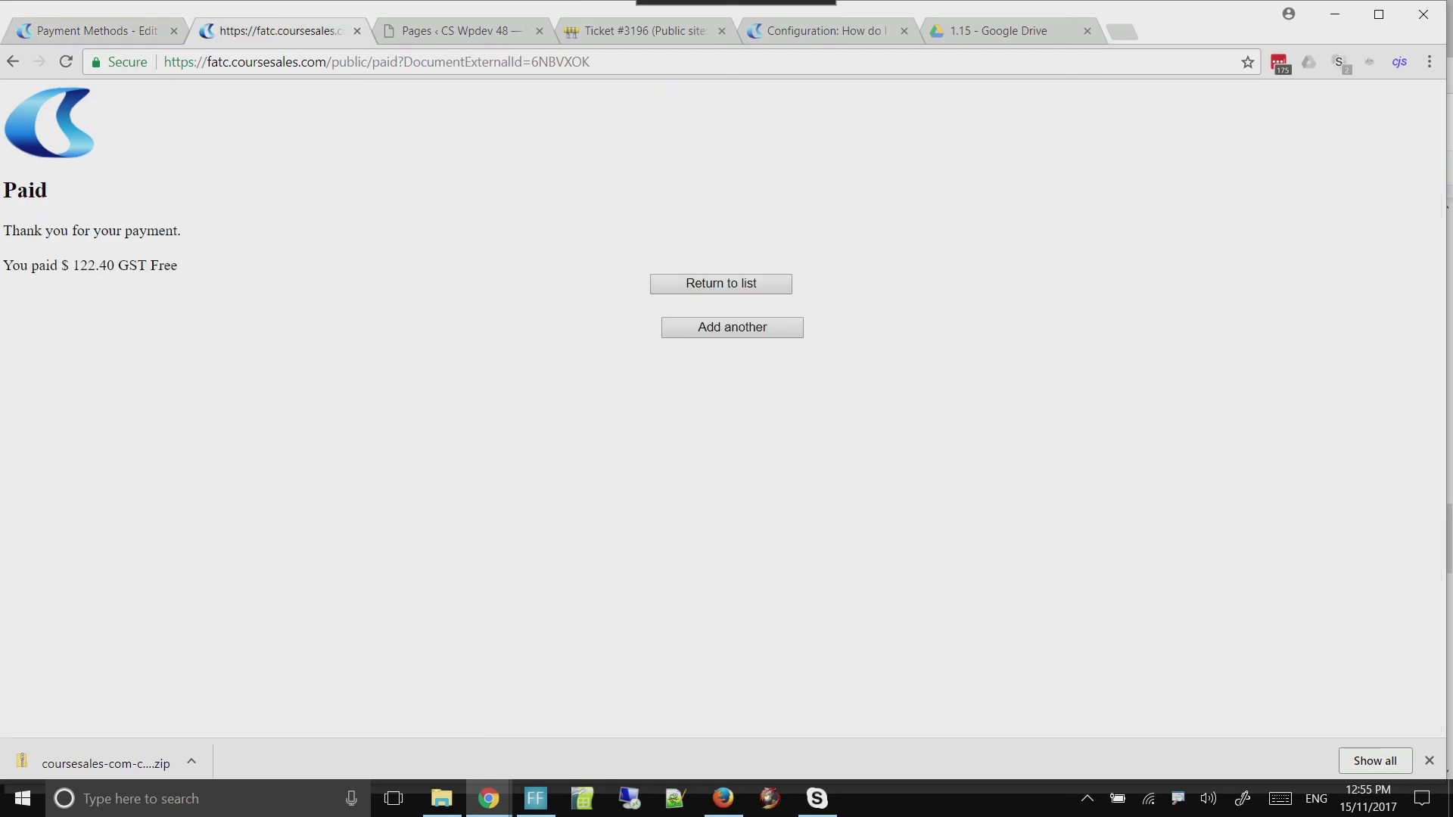
{"action": "left_click_drag", "start_coordinate": [178, 266], "coordinate": [3, 266]}
{"action": "left_click", "coordinate": [106, 276]}
{"action": "key", "text": "ctrl+shift+Tab"}
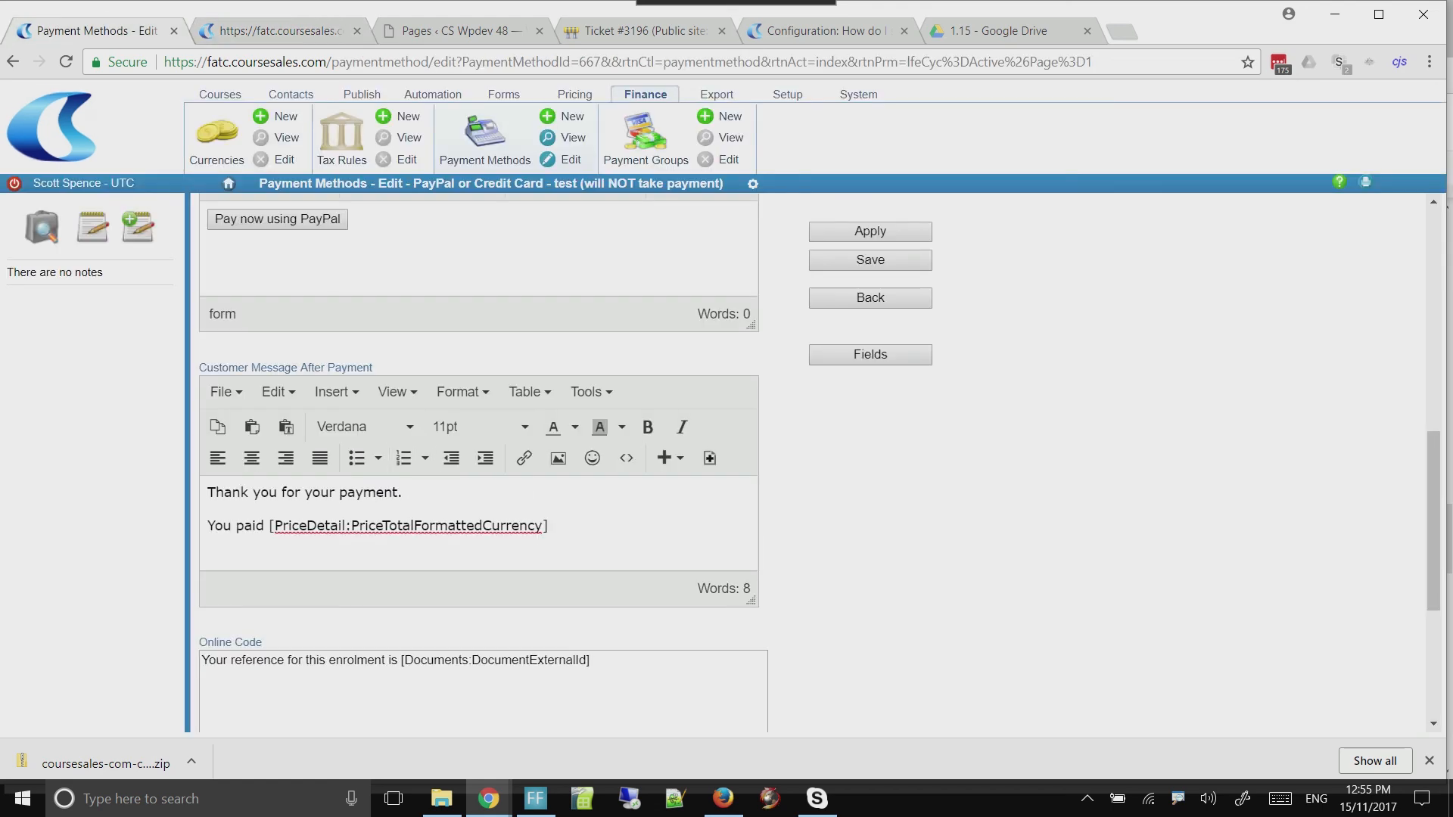
{"action": "key", "text": "ctrl+Tab"}
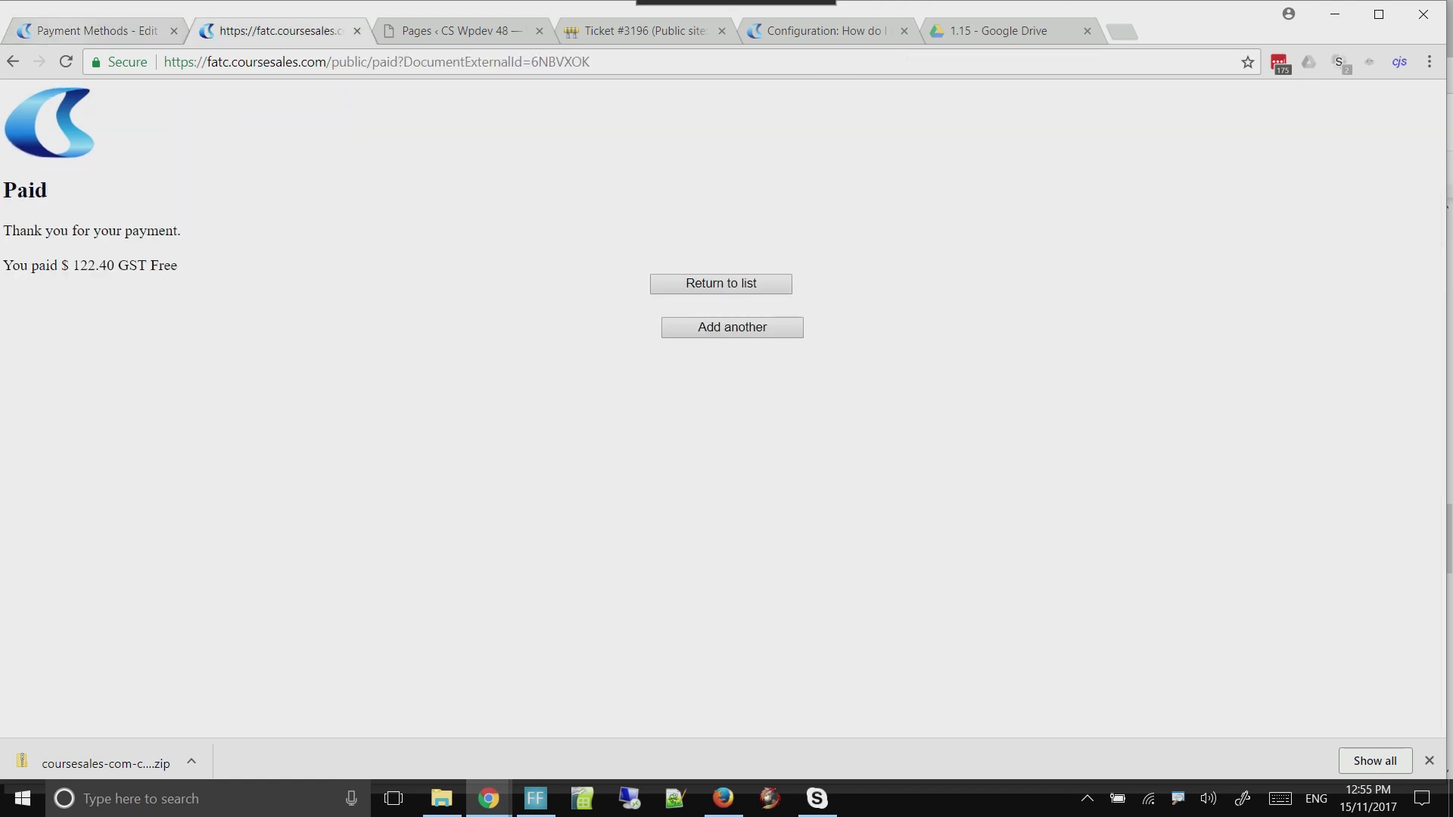
{"action": "key", "text": "ctrl+shift+Tab"}
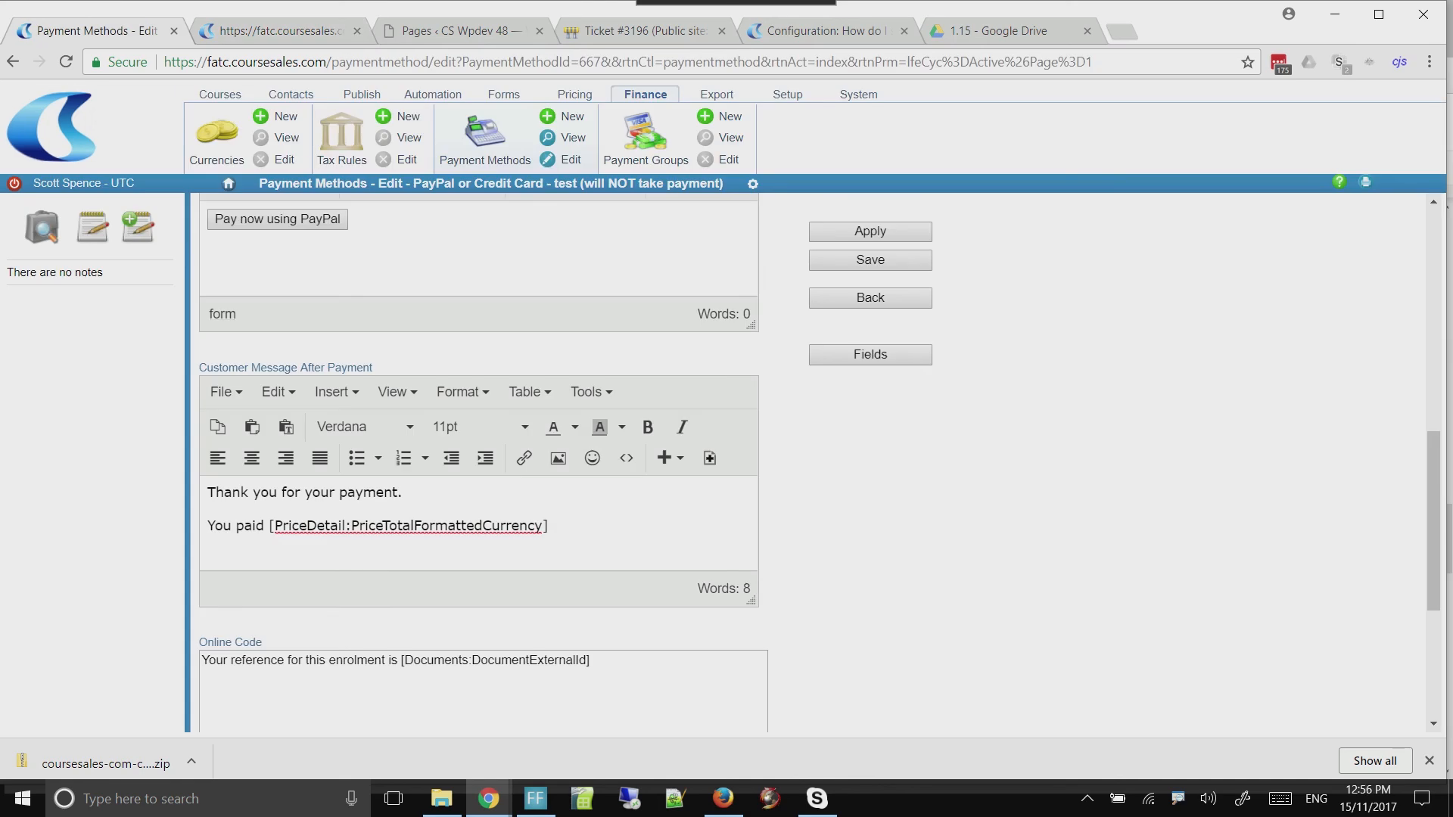
Open the list of course documents
{"action": "left_click", "coordinate": [219, 94]}
{"action": "left_click", "coordinate": [625, 138]}
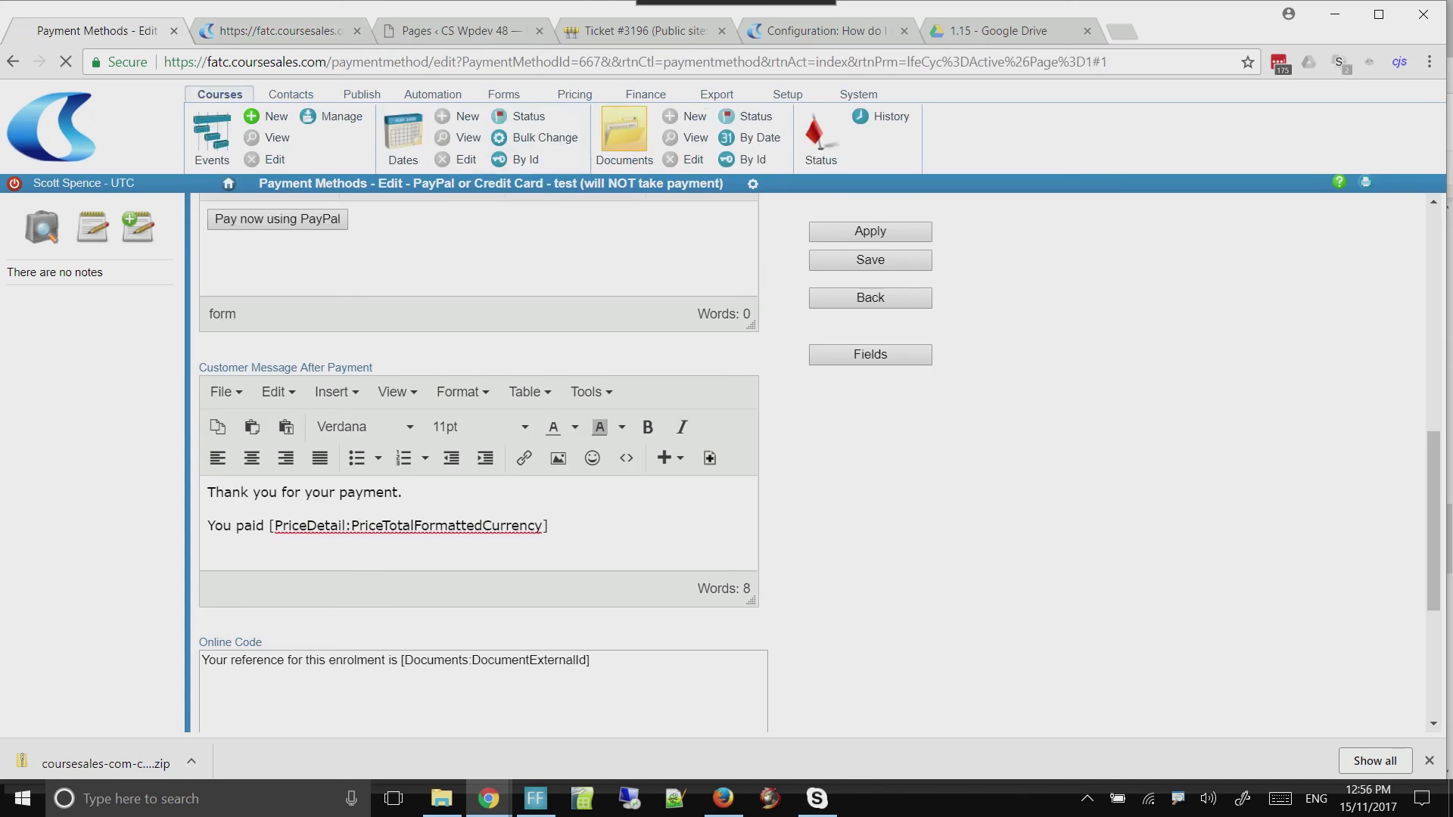